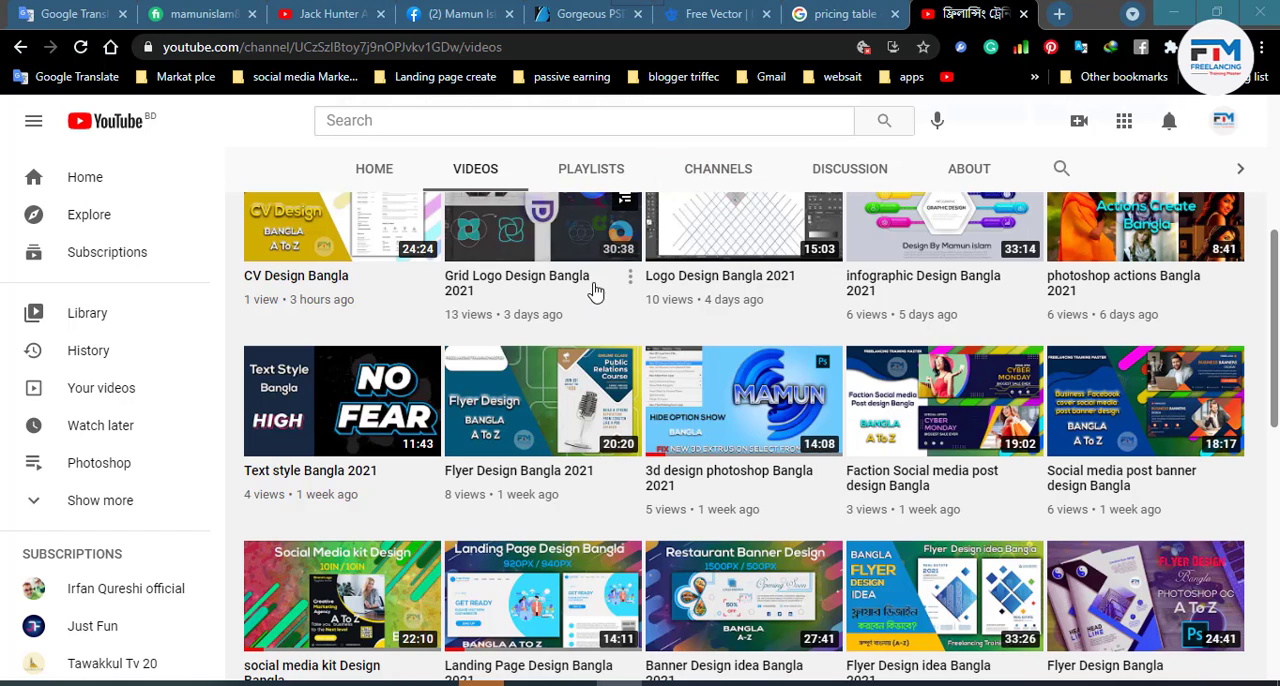
- Switch to Photoshop and create a new document 8 inches wide and 6 inches high at 72 pixels/inch in RGB Color mode
scroll(600, 288, up, 2)
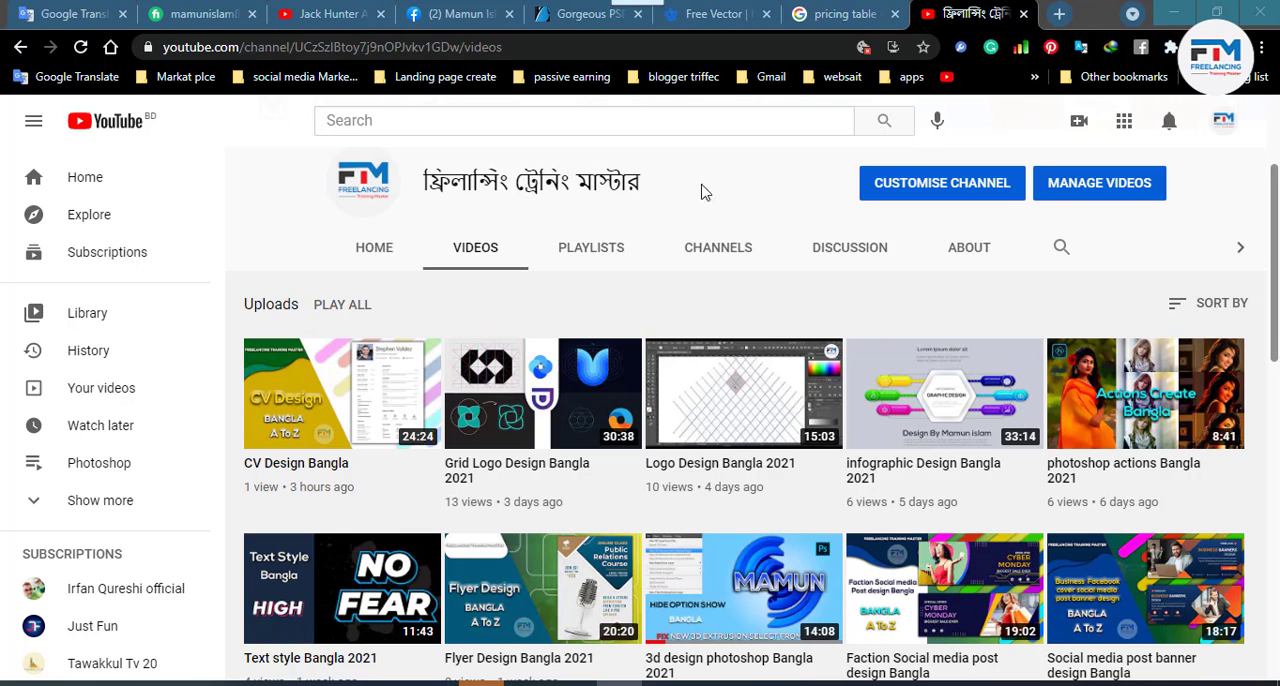
click(1174, 10)
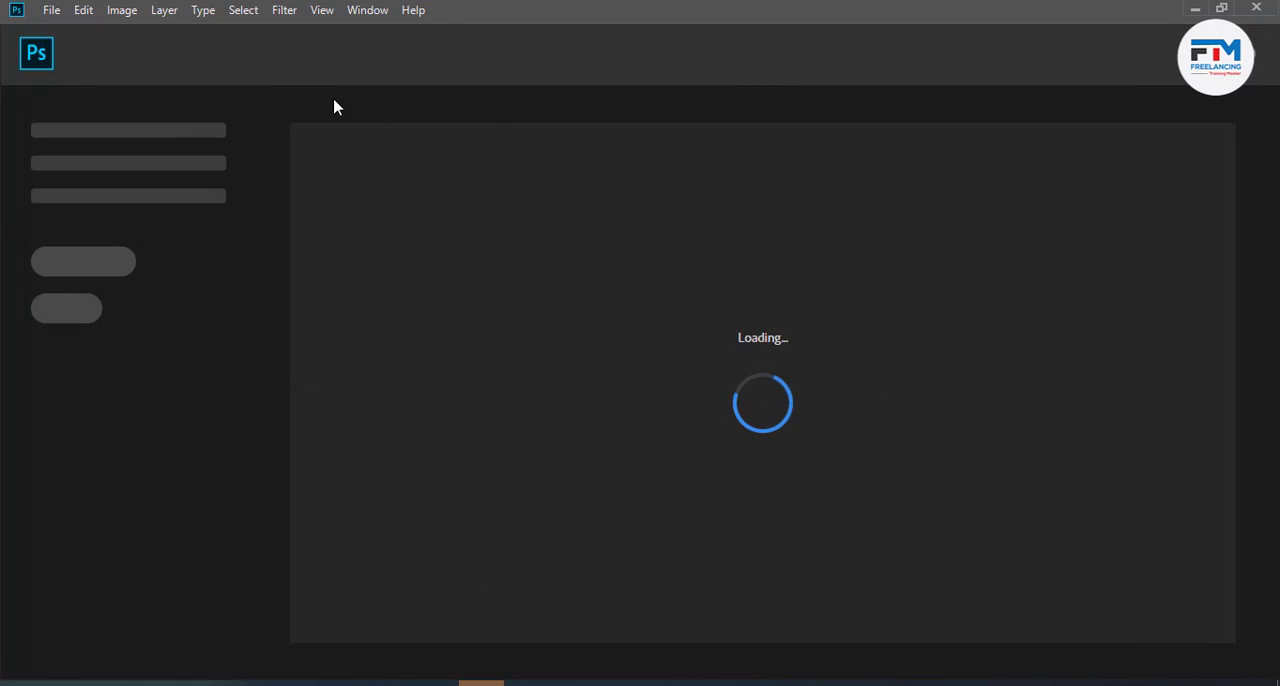
click(58, 12)
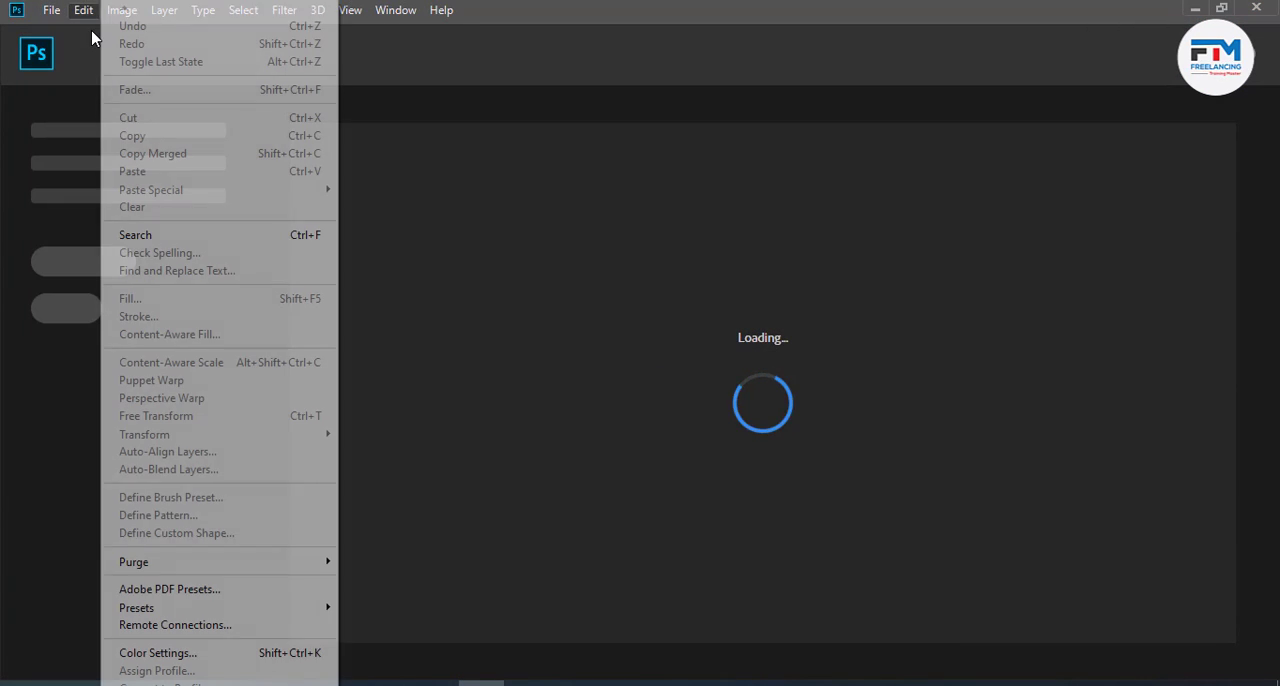
click(68, 36)
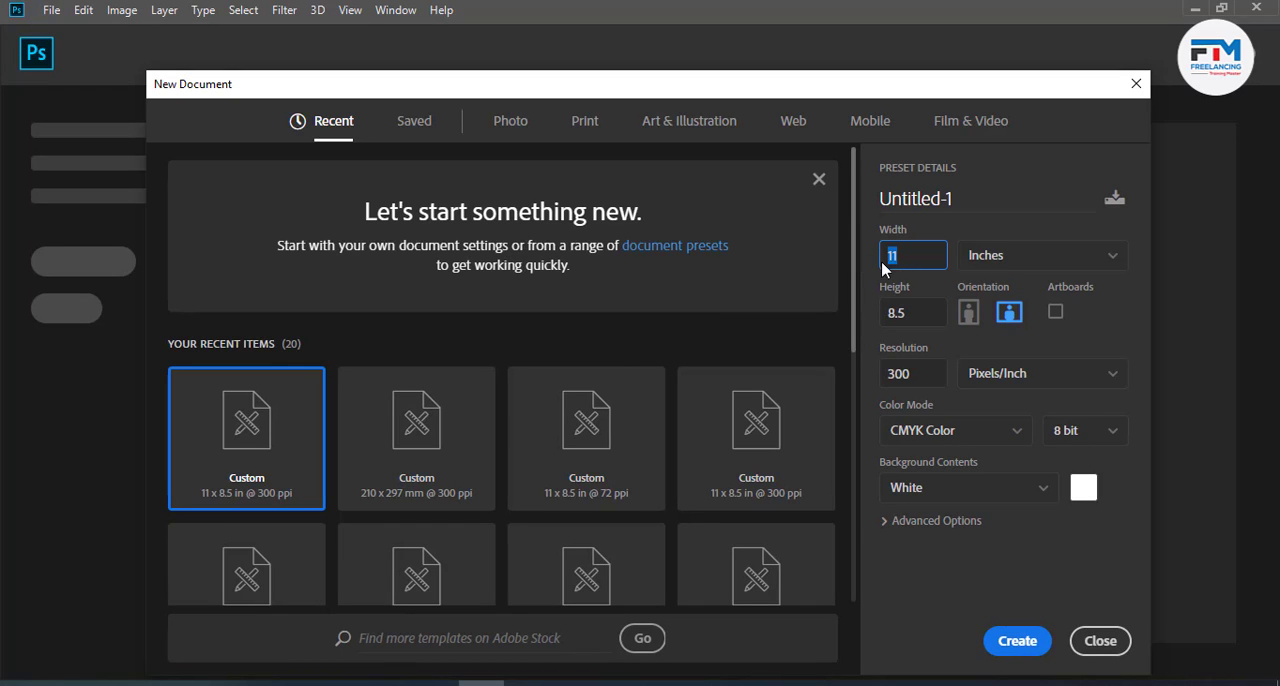
text(8)
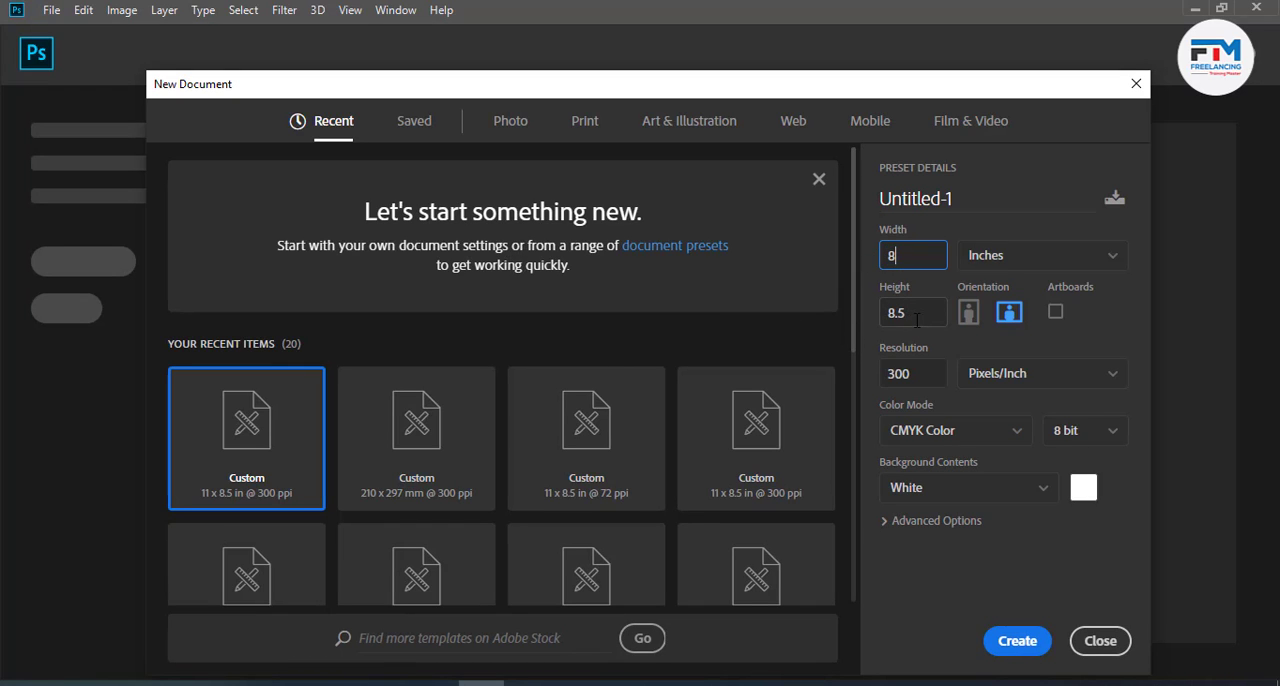
key(Tab)
text(6)
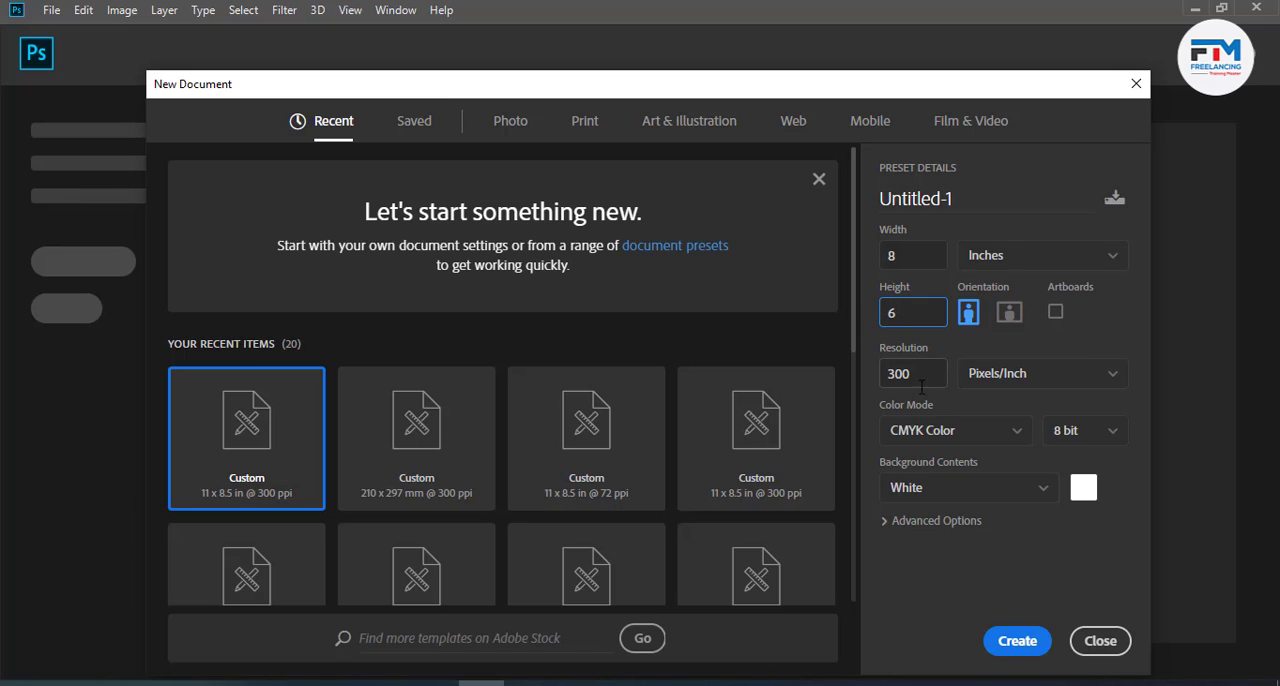
key(Tab)
text(72)
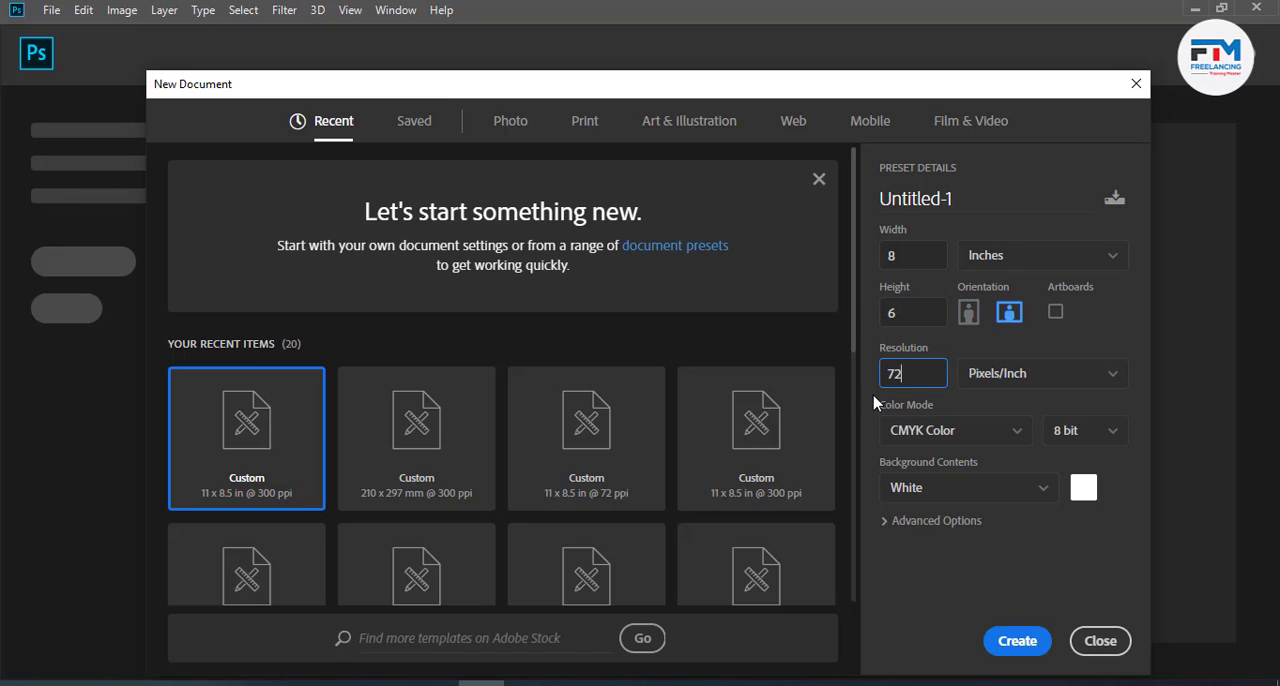
click(942, 432)
click(922, 527)
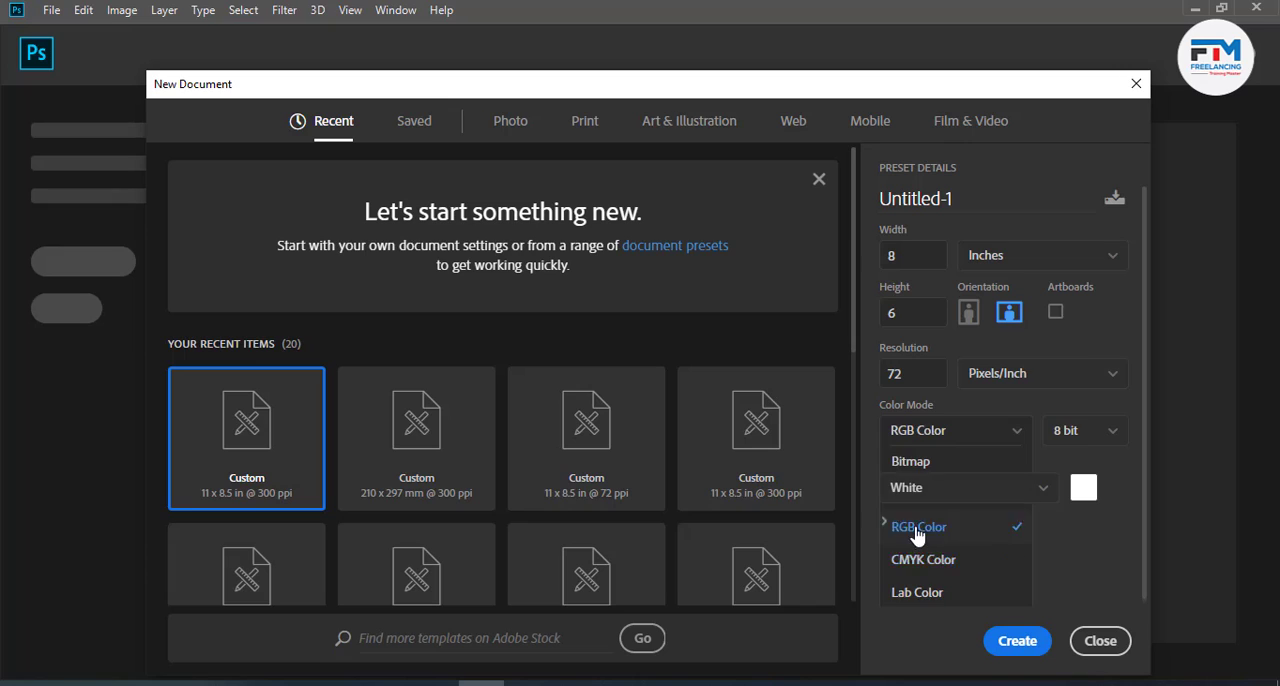
click(1017, 641)
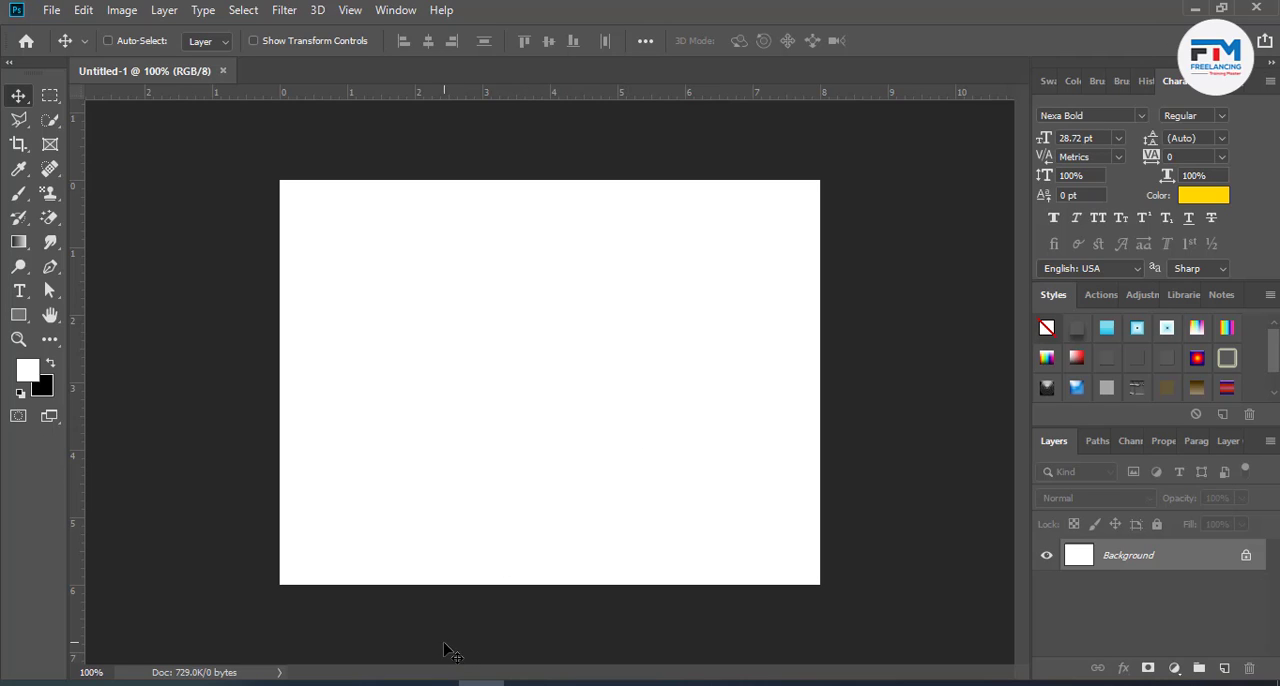
- Switch to Chrome and search Google Images for "web design" in a new tab
mouse_move(437, 683)
click(474, 633)
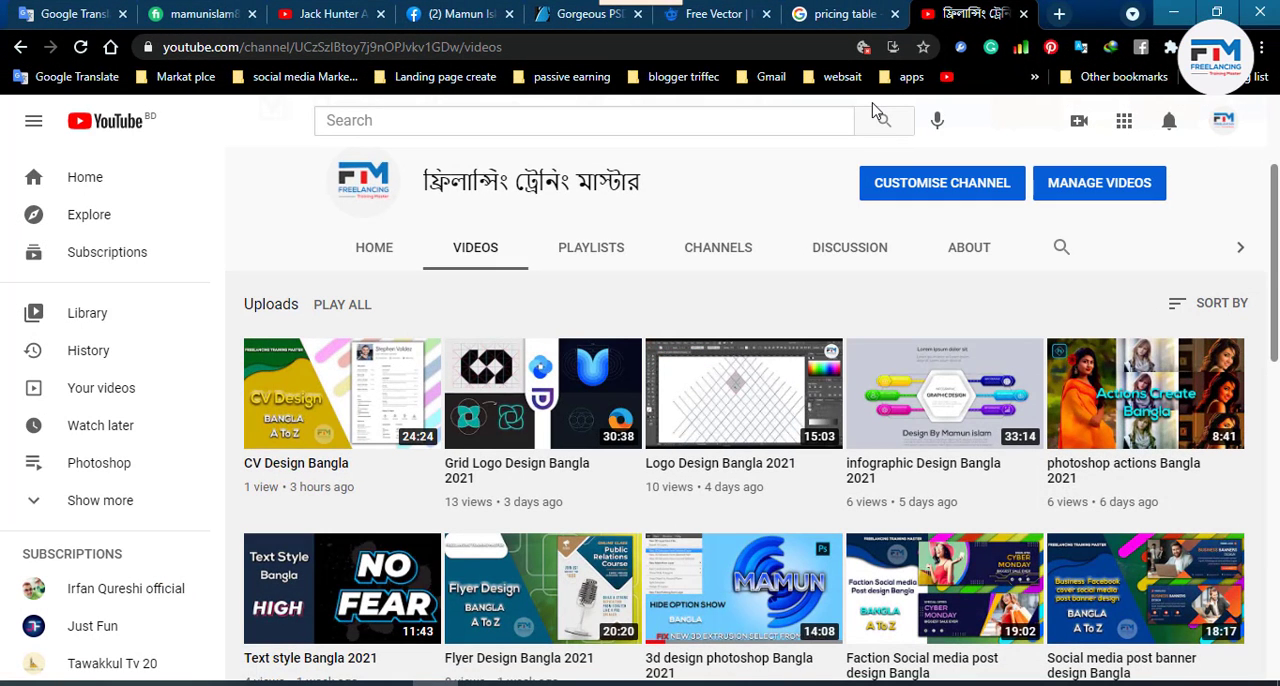
click(833, 12)
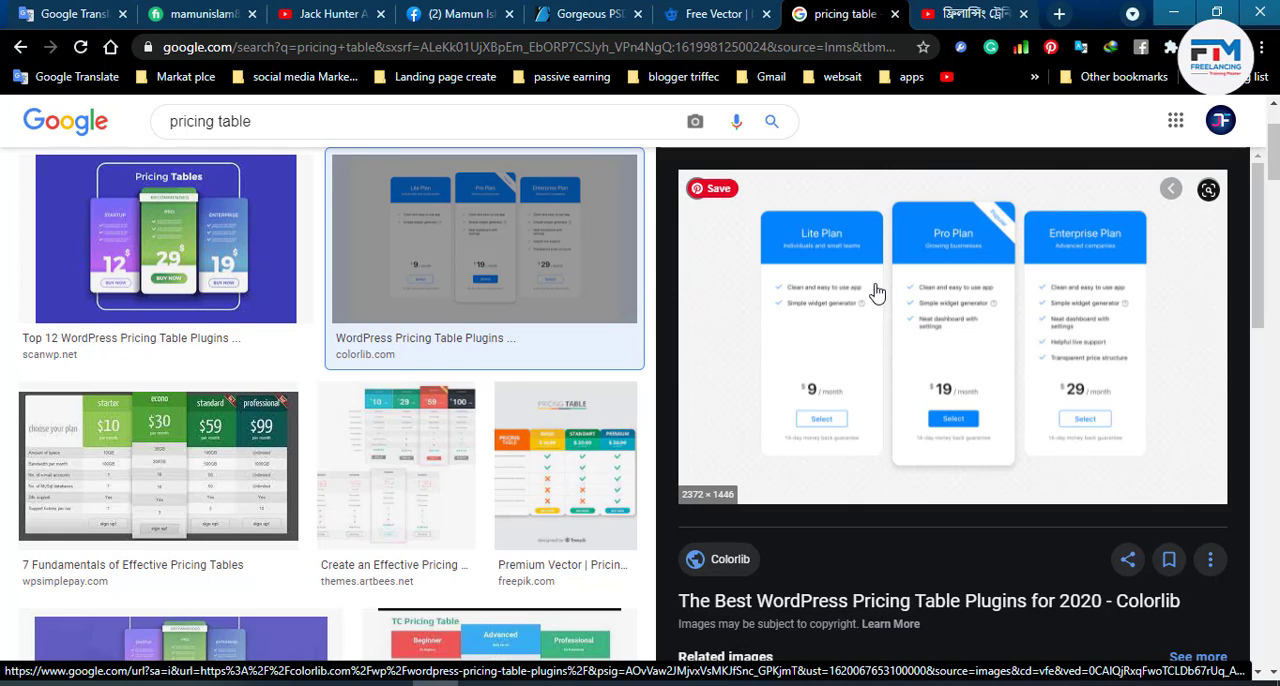
click(1058, 14)
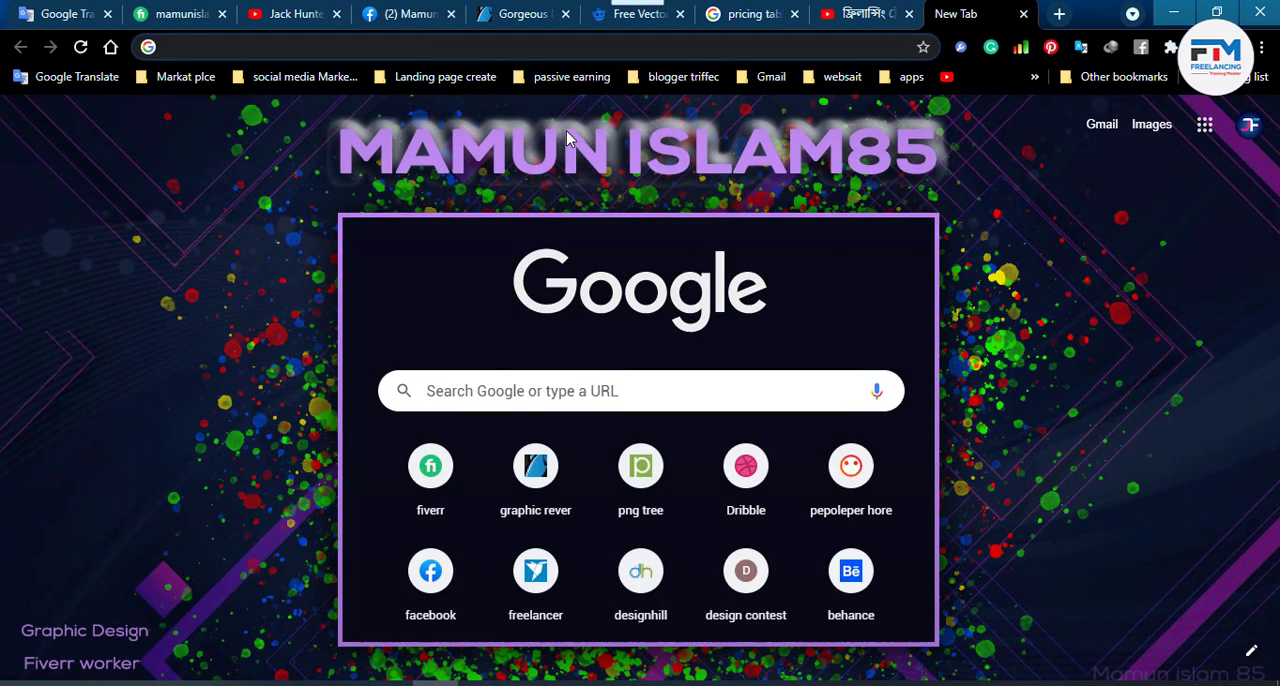
text(web design)
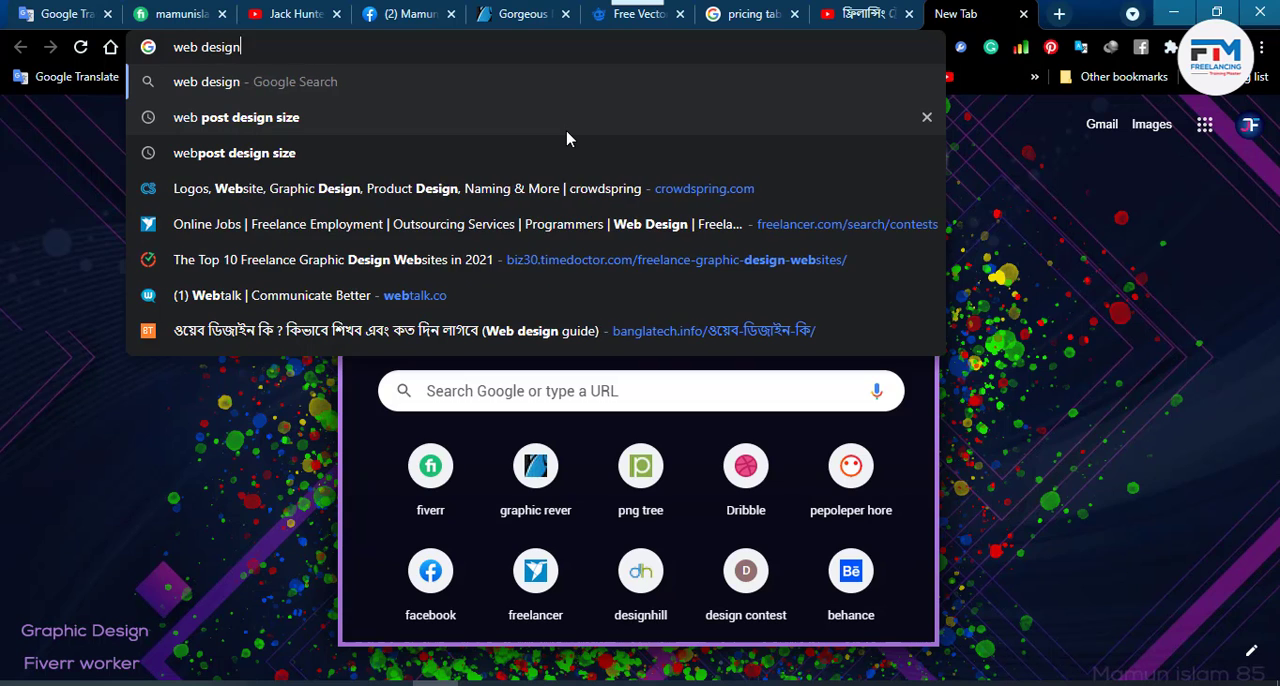
key(Return)
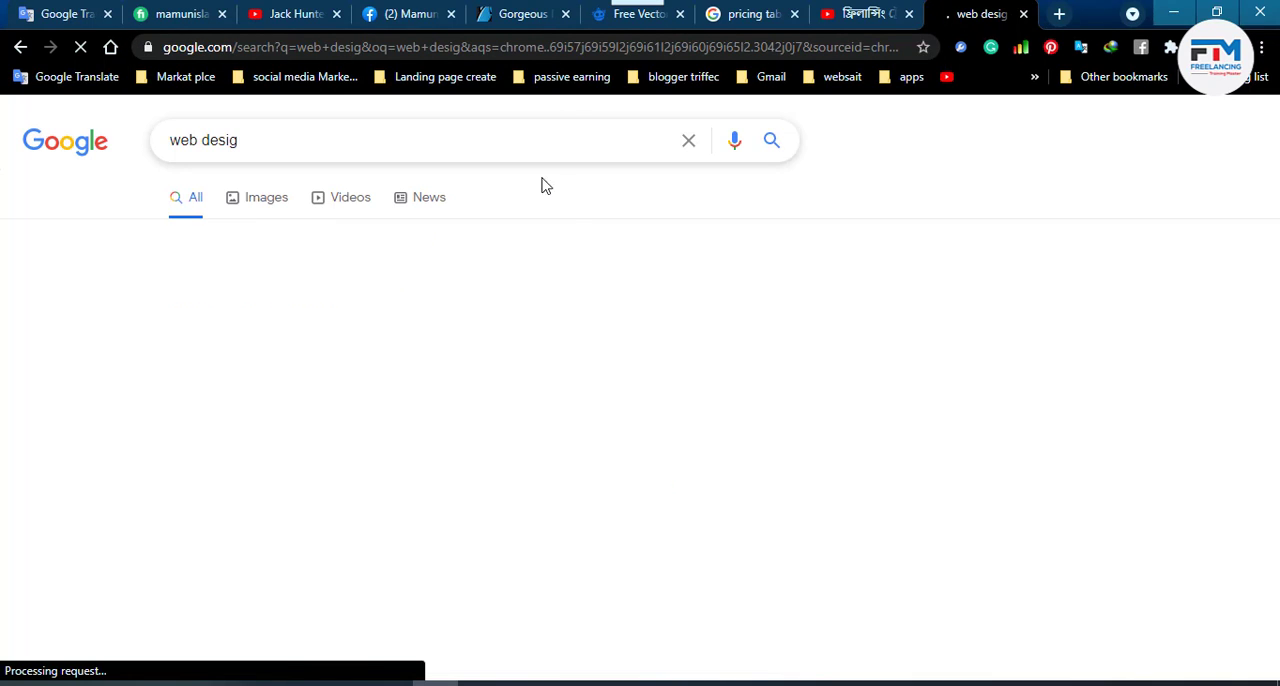
click(400, 282)
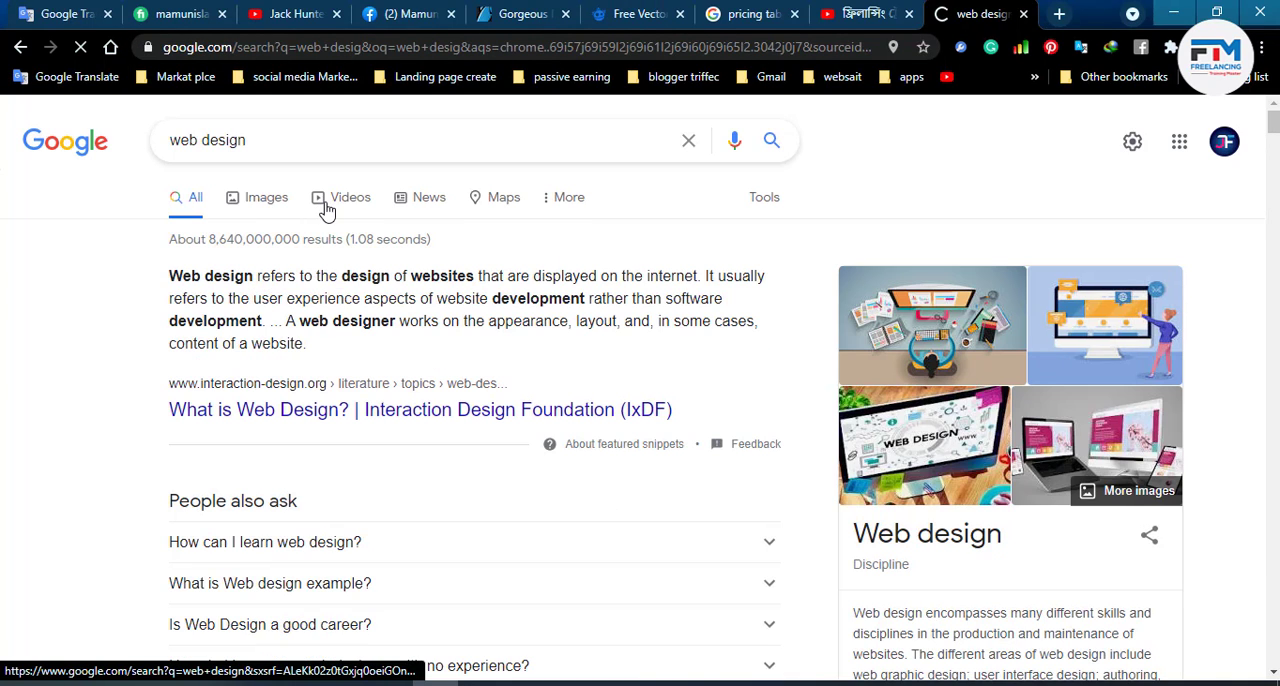
click(270, 208)
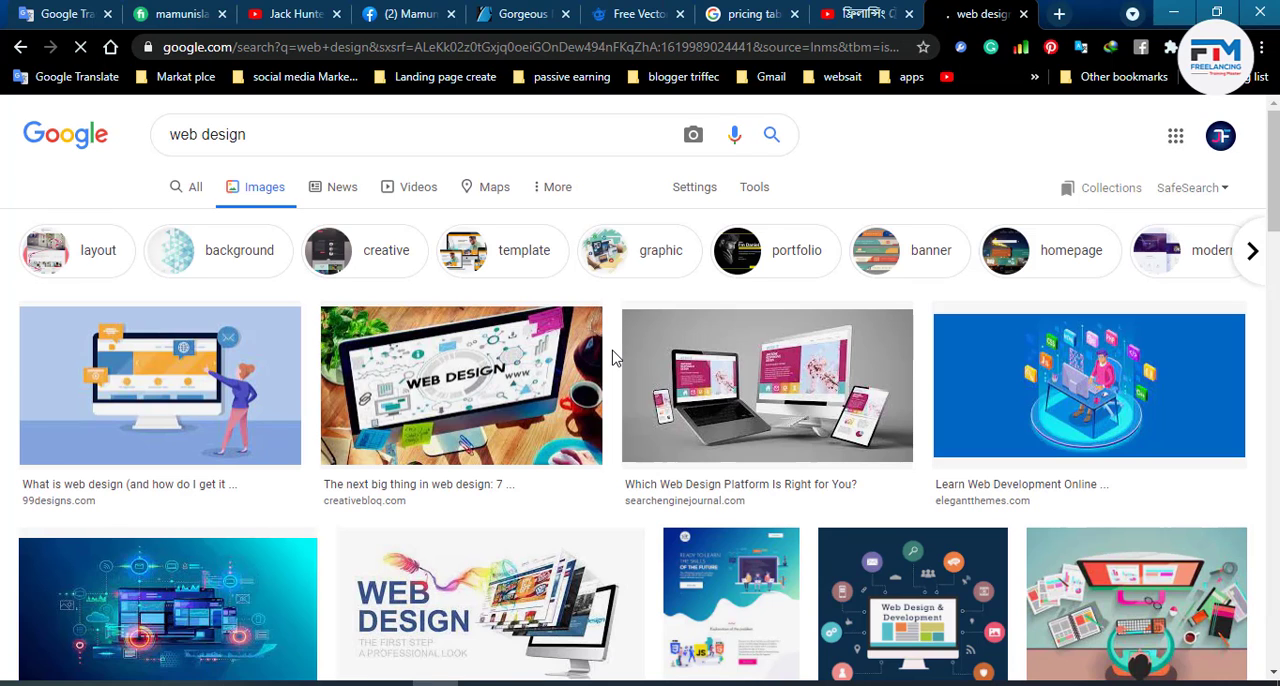
- Examine the web design image results for a suitable layout reference
scroll(806, 449, down, 5)
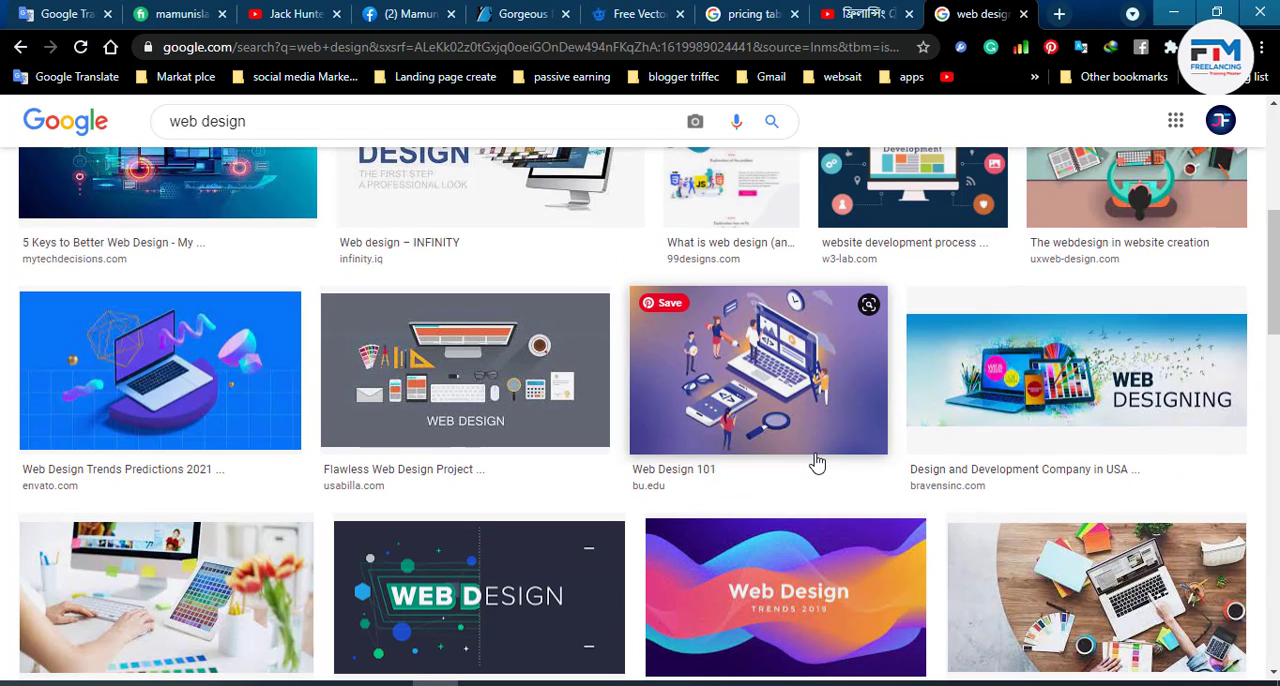
scroll(817, 463, down, 3)
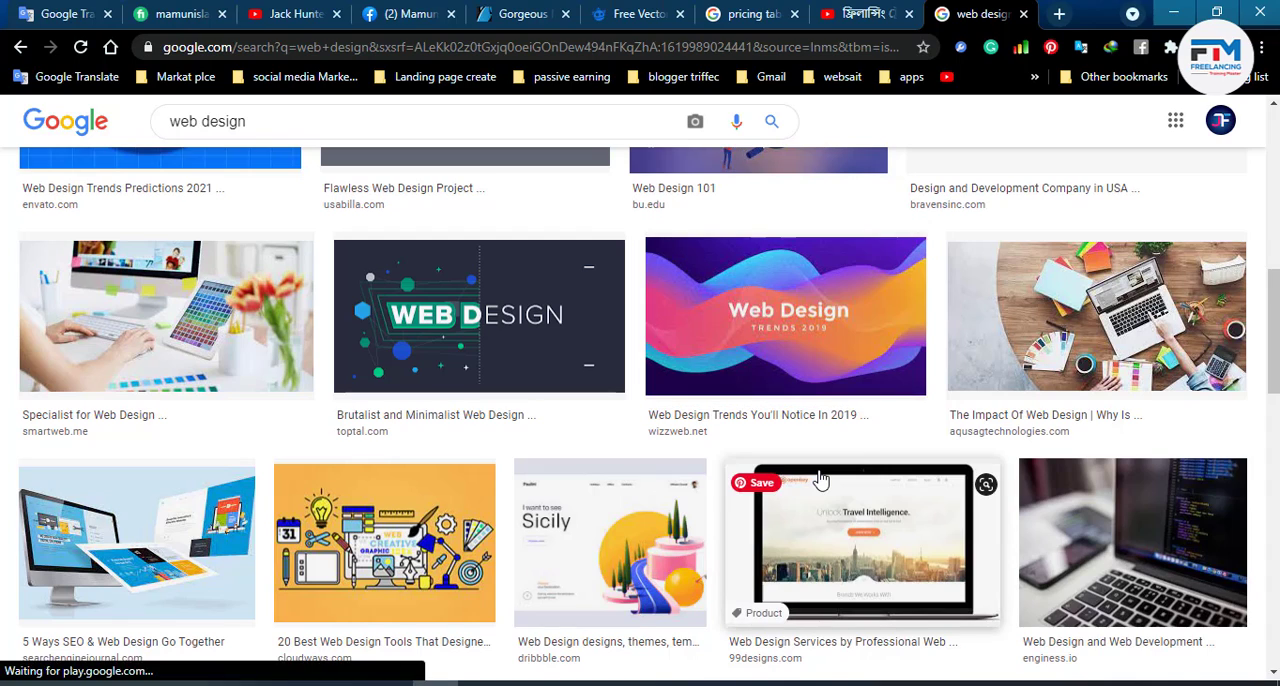
scroll(820, 480, down, 1)
scroll(820, 480, down, 4)
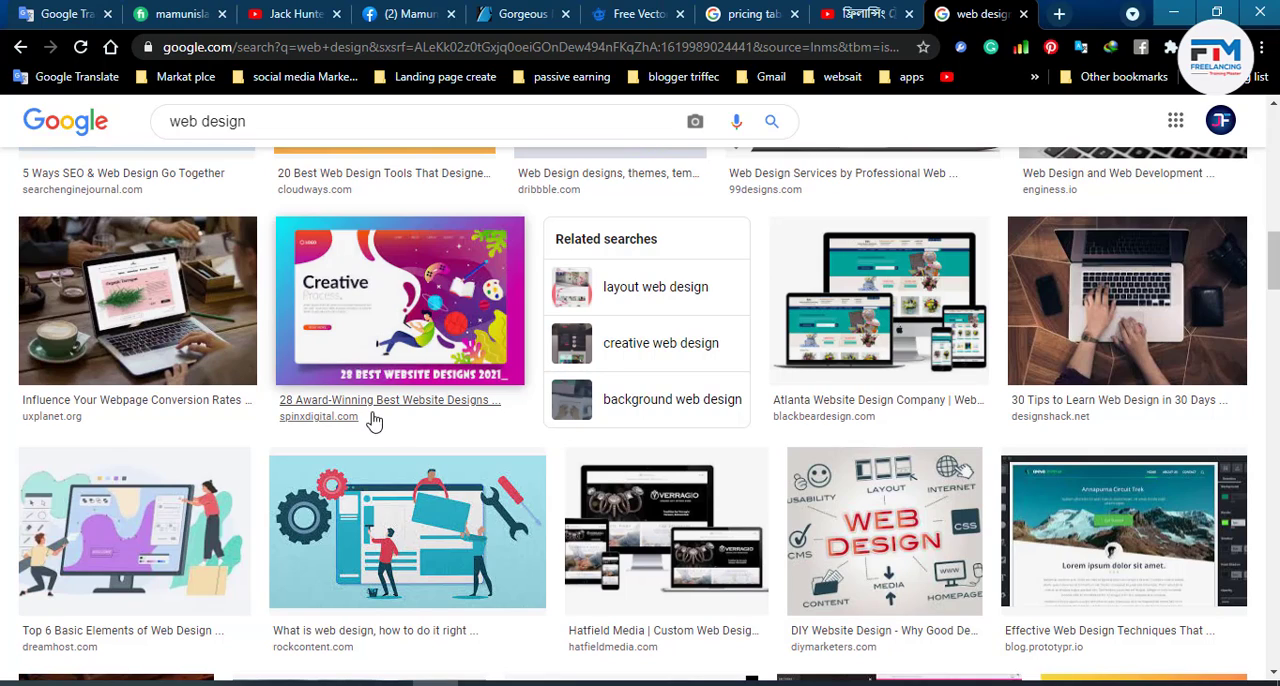
scroll(390, 425, down, 3)
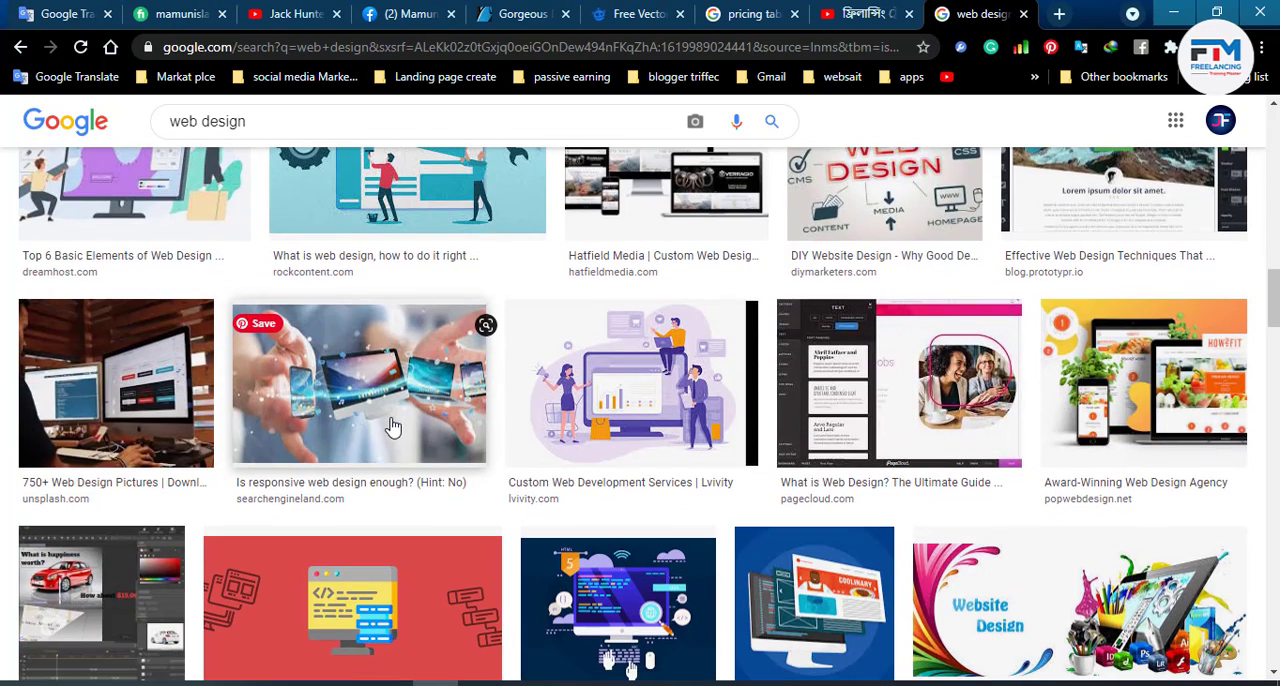
scroll(393, 427, down, 3)
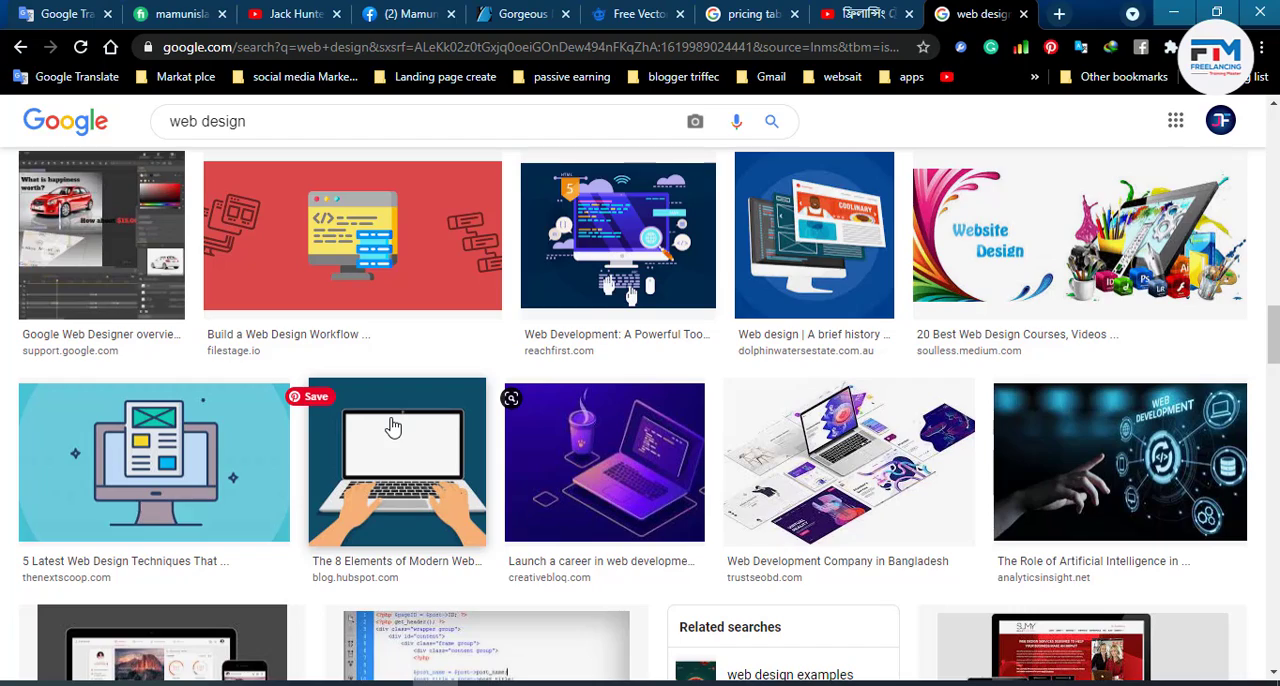
scroll(393, 427, down, 3)
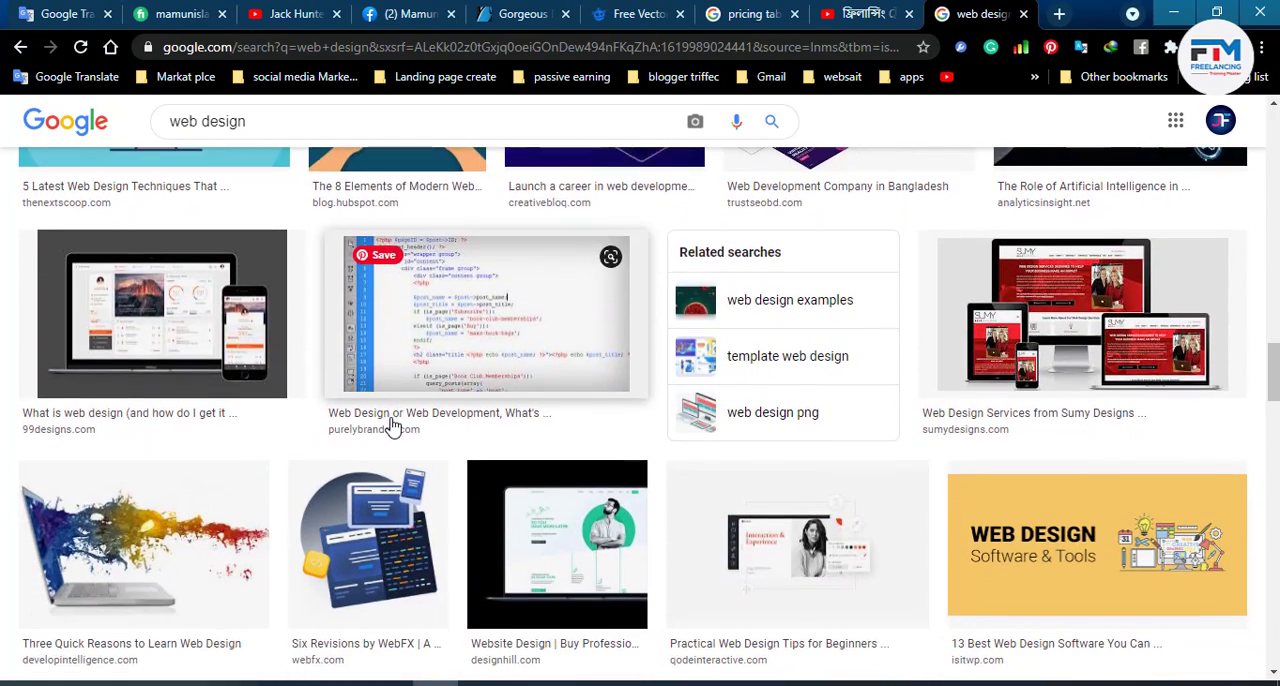
scroll(393, 427, down, 3)
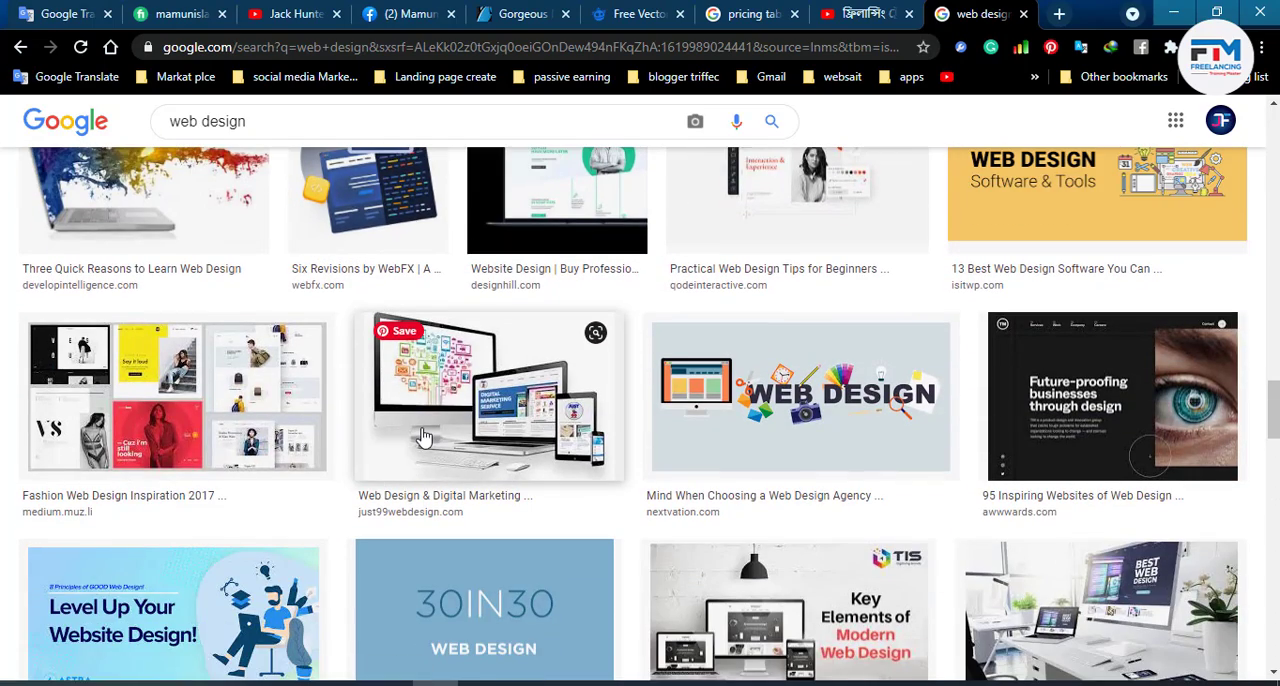
- Replace the image search query with "landing page" and run the search
drag(252, 122, 149, 124)
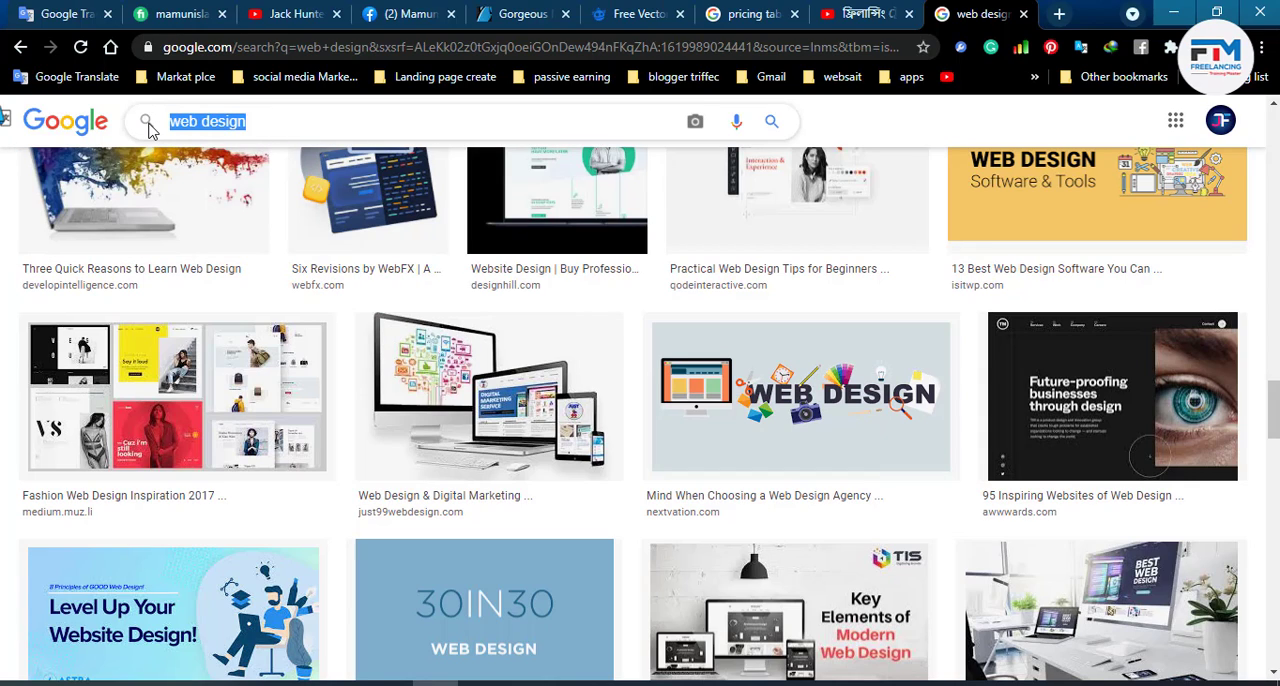
text(la)
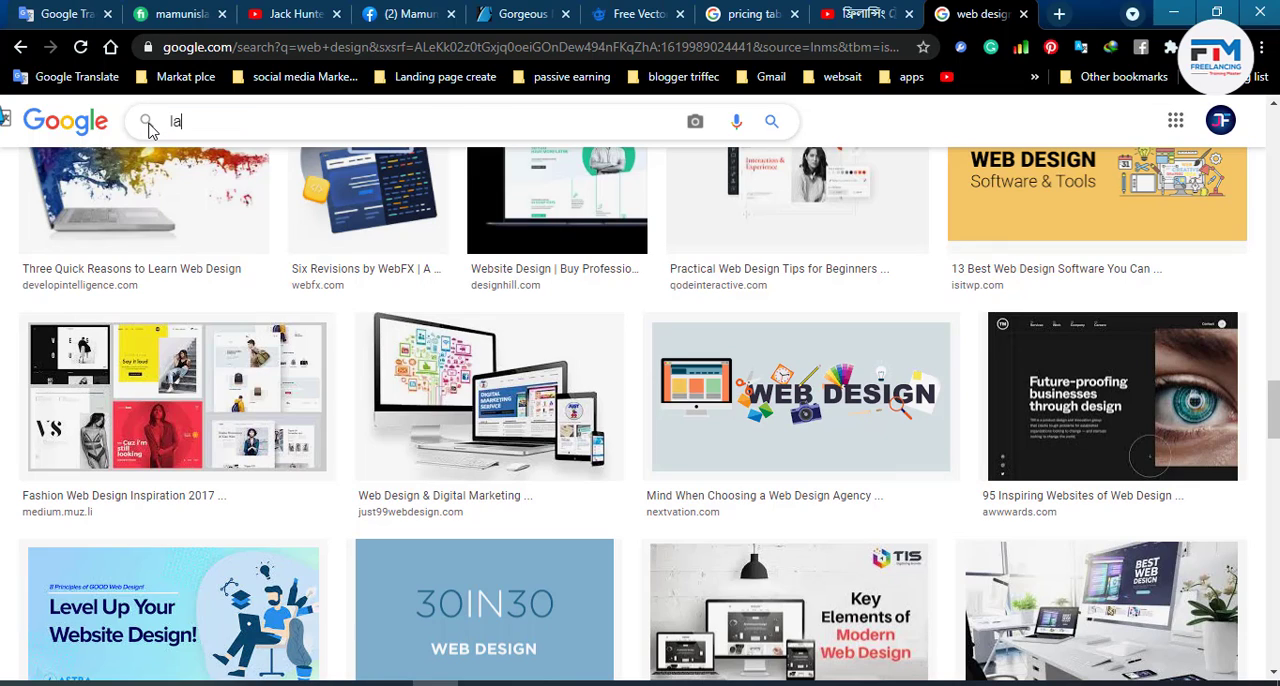
text(nding page)
key(Return)
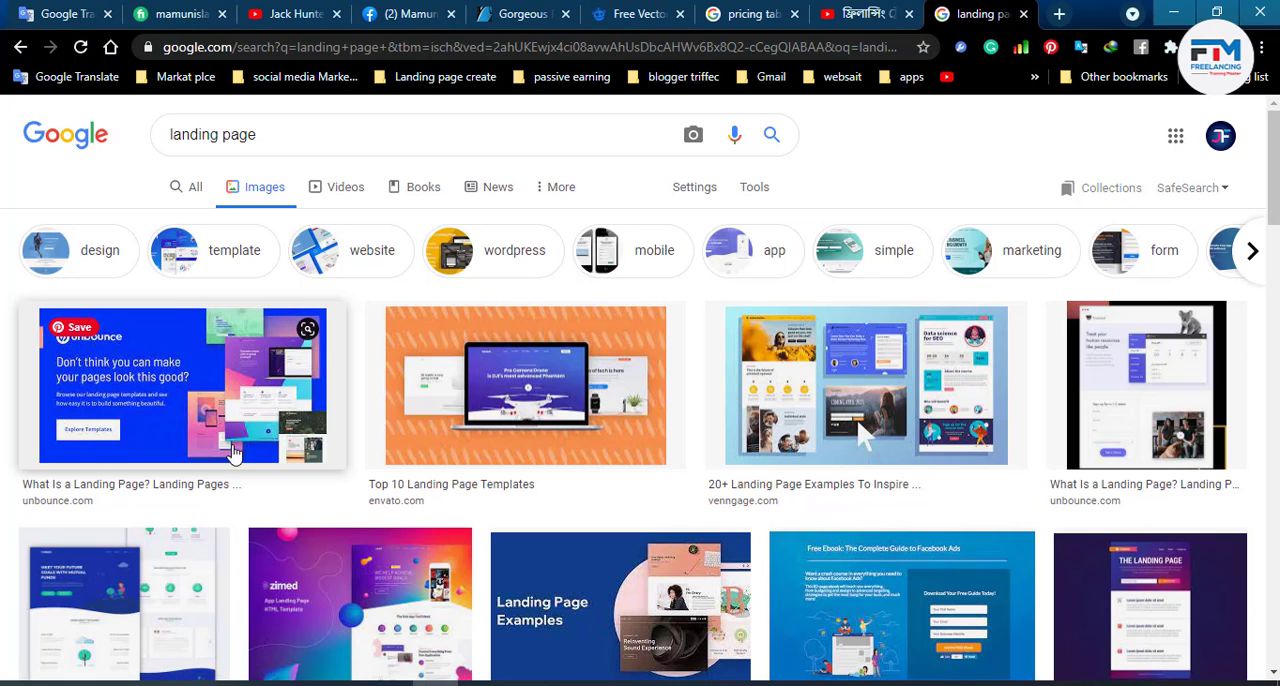
- Preview the zimed app landing page image and look through the neighbouring landing page results
scroll(600, 520, down, 1)
scroll(688, 563, down, 2)
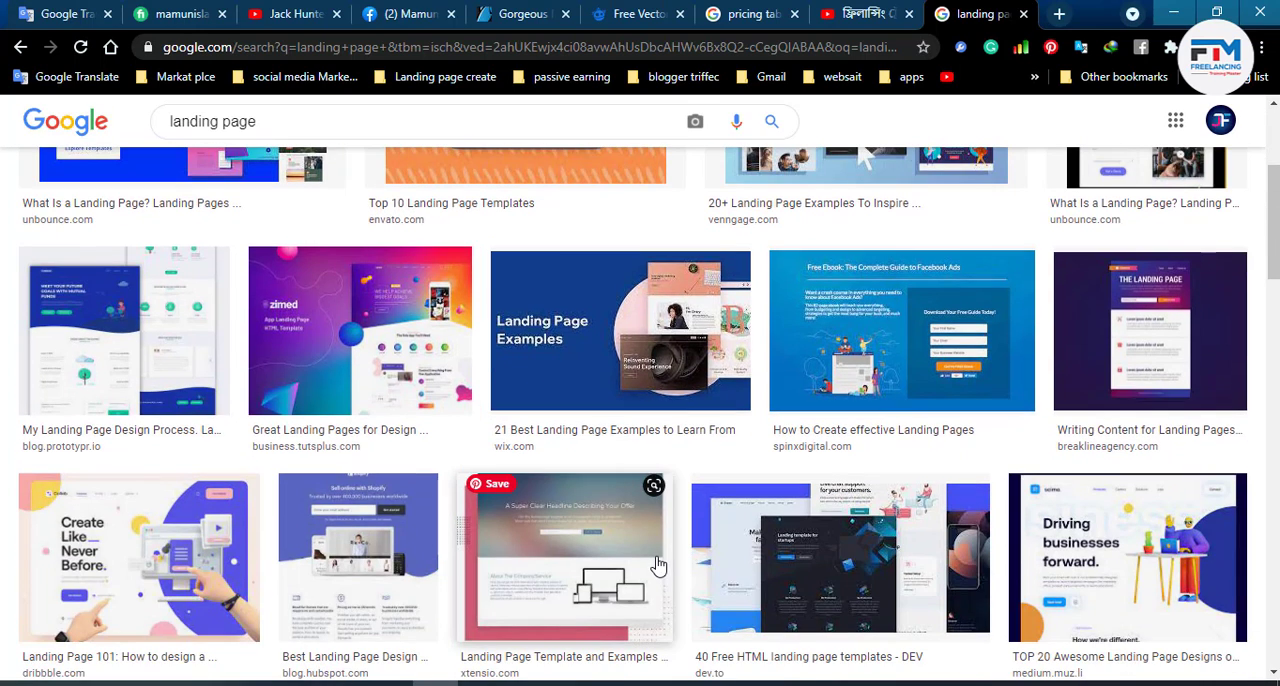
click(405, 372)
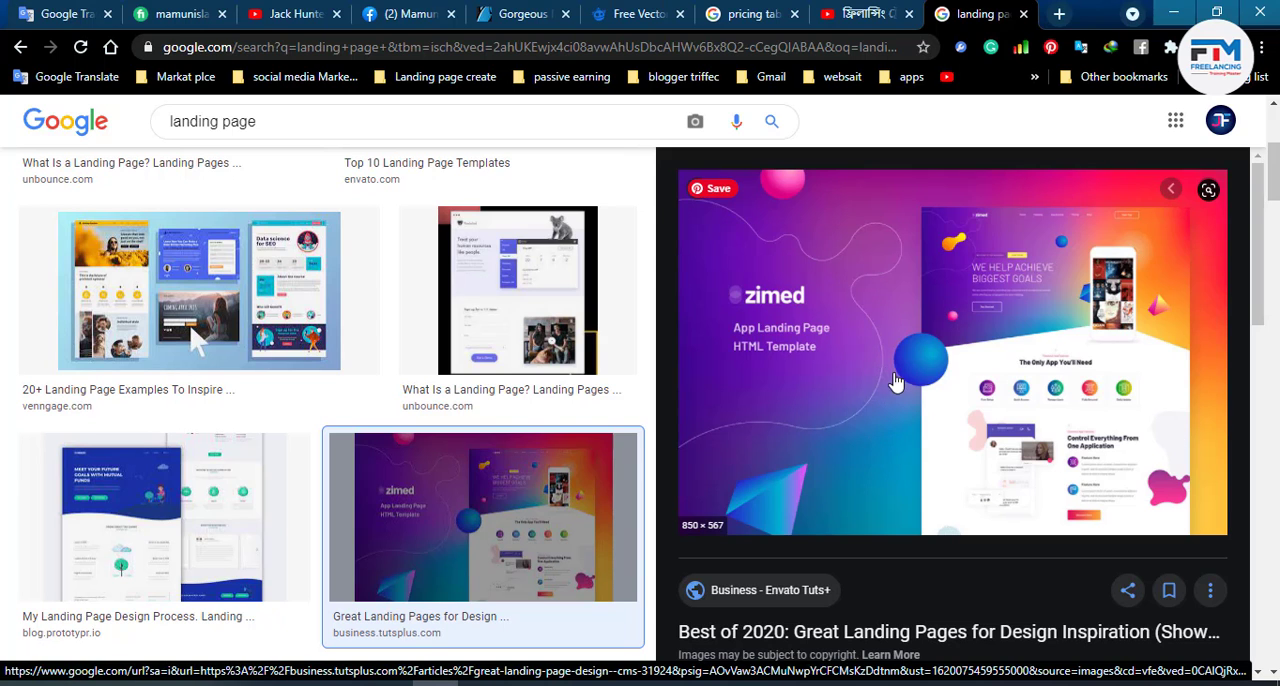
scroll(445, 500, down, 10)
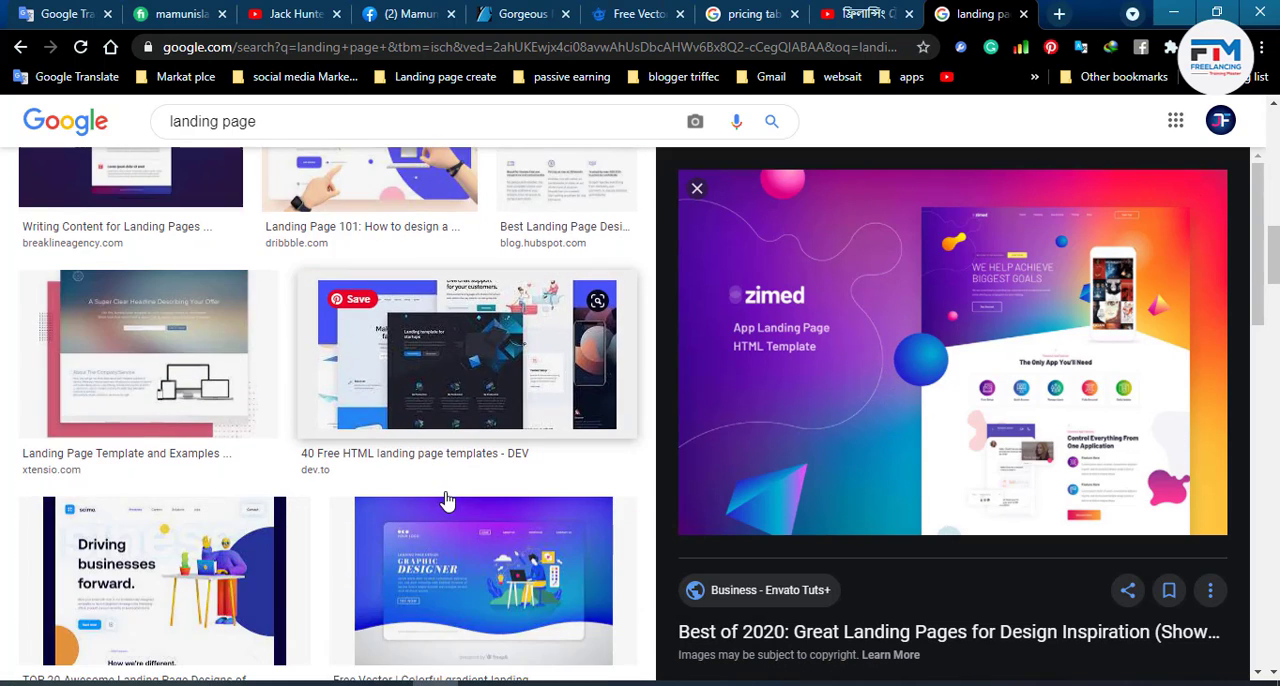
scroll(447, 500, up, 3)
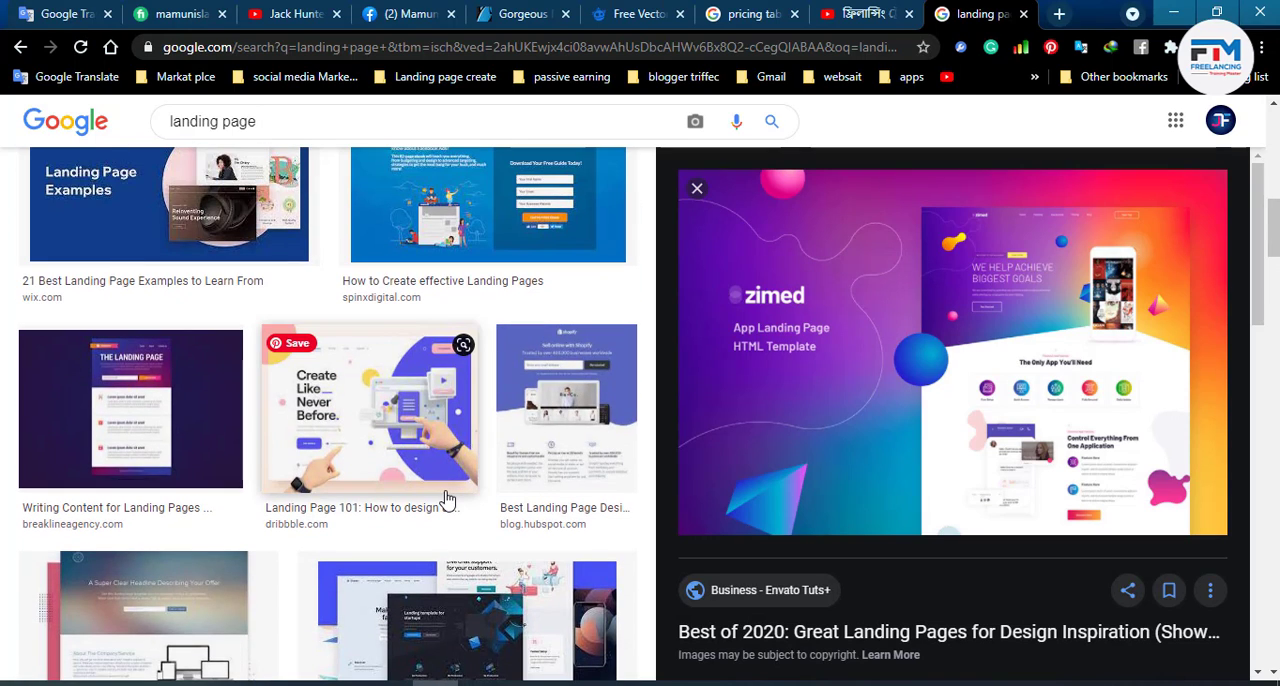
- Preview the Dribbble "Create Like Never Before" landing page image and save it to the Desktop as the PNG image showcase_3
click(387, 432)
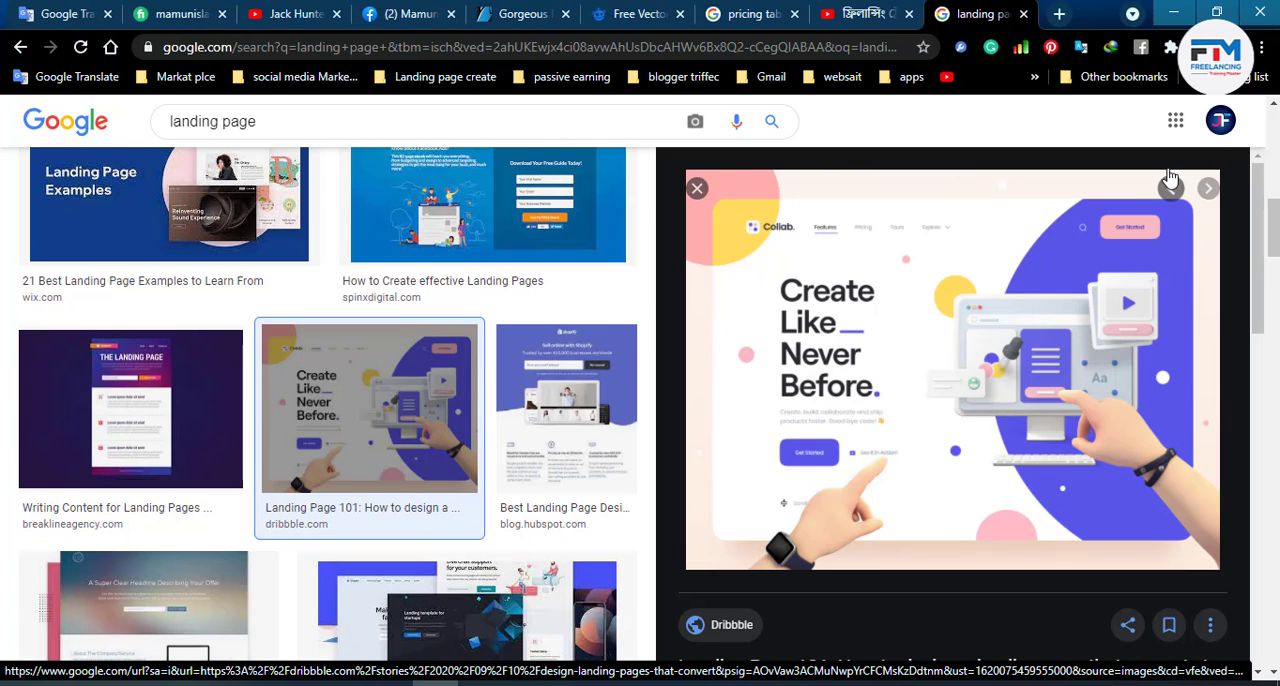
right_click(950, 318)
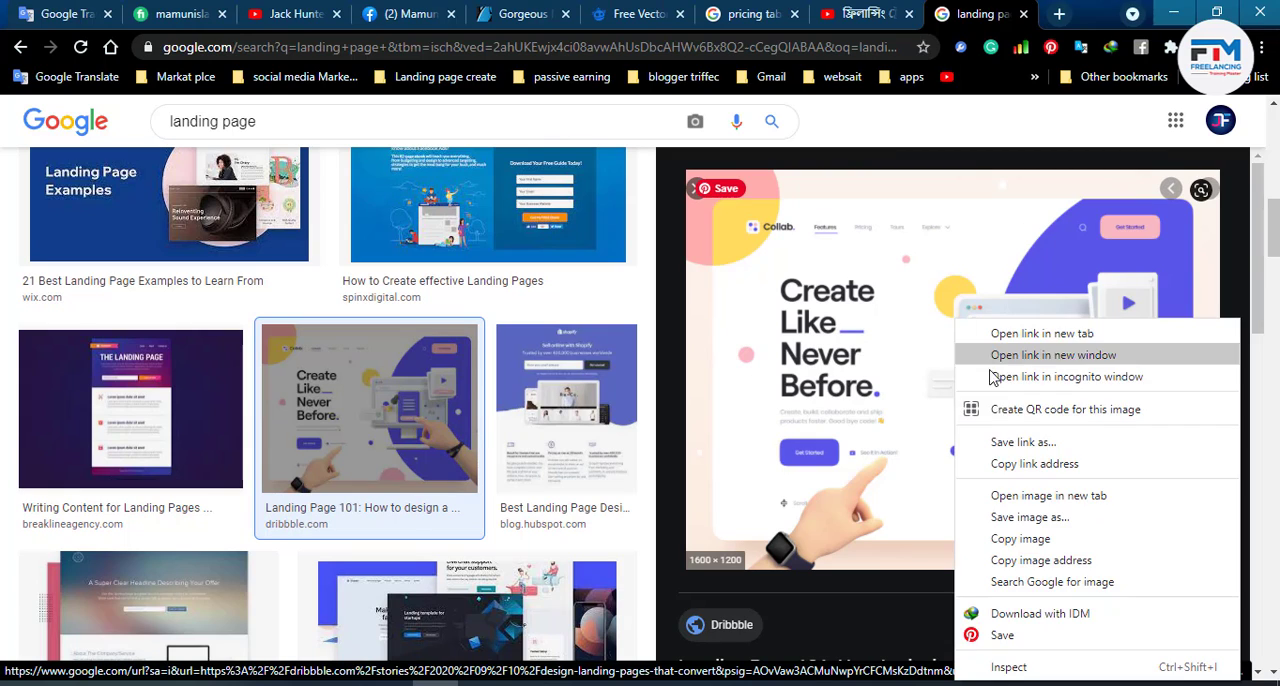
click(1058, 520)
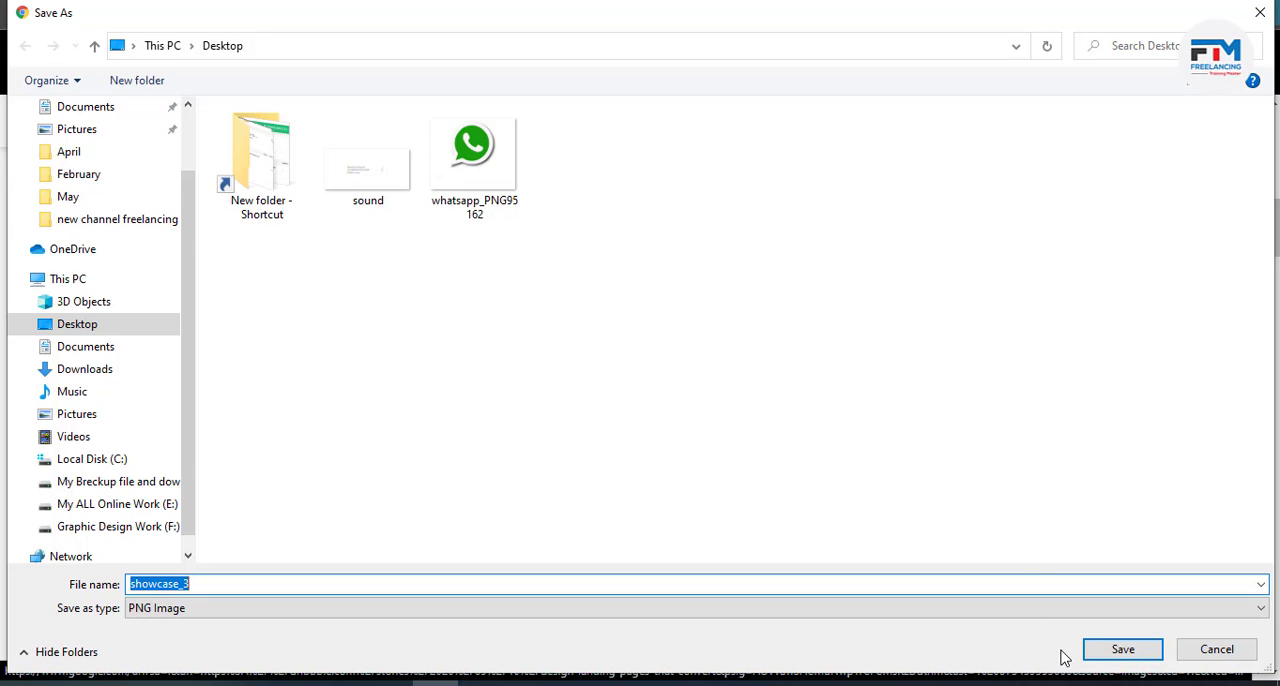
click(1127, 656)
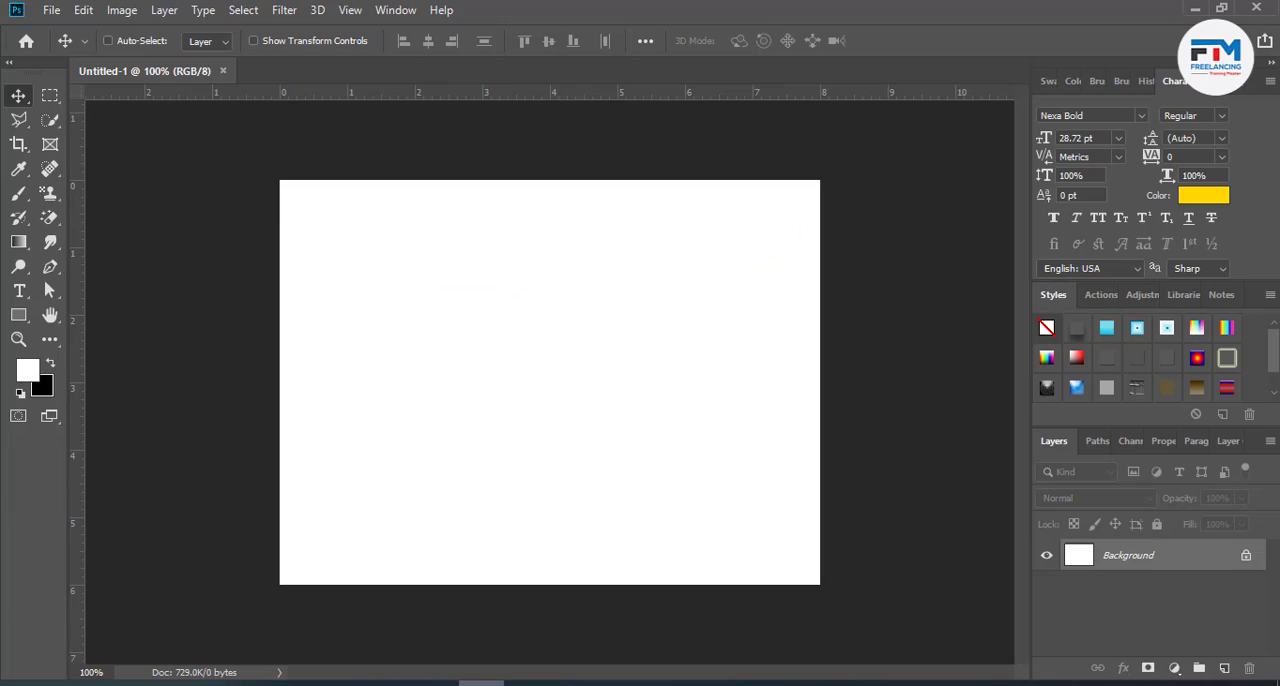
- Open showcase_3 from the Desktop and copy its image into the Untitled-1 document as a new layer
click(51, 10)
click(89, 50)
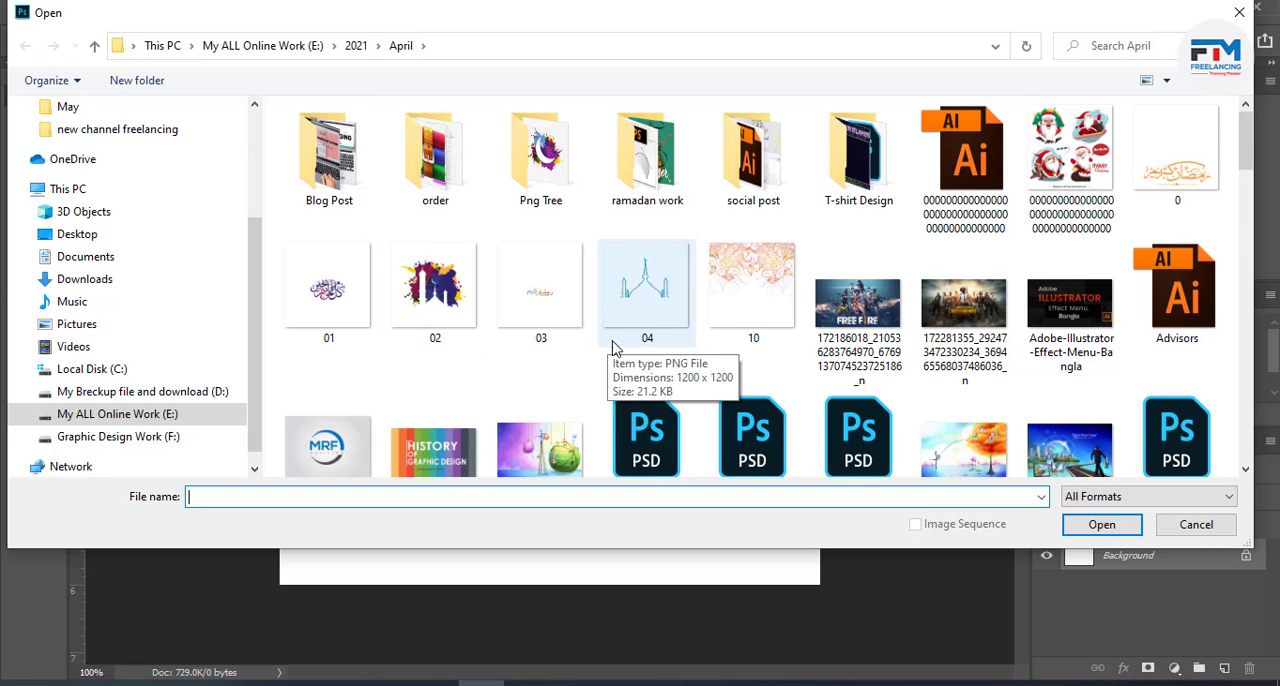
click(112, 234)
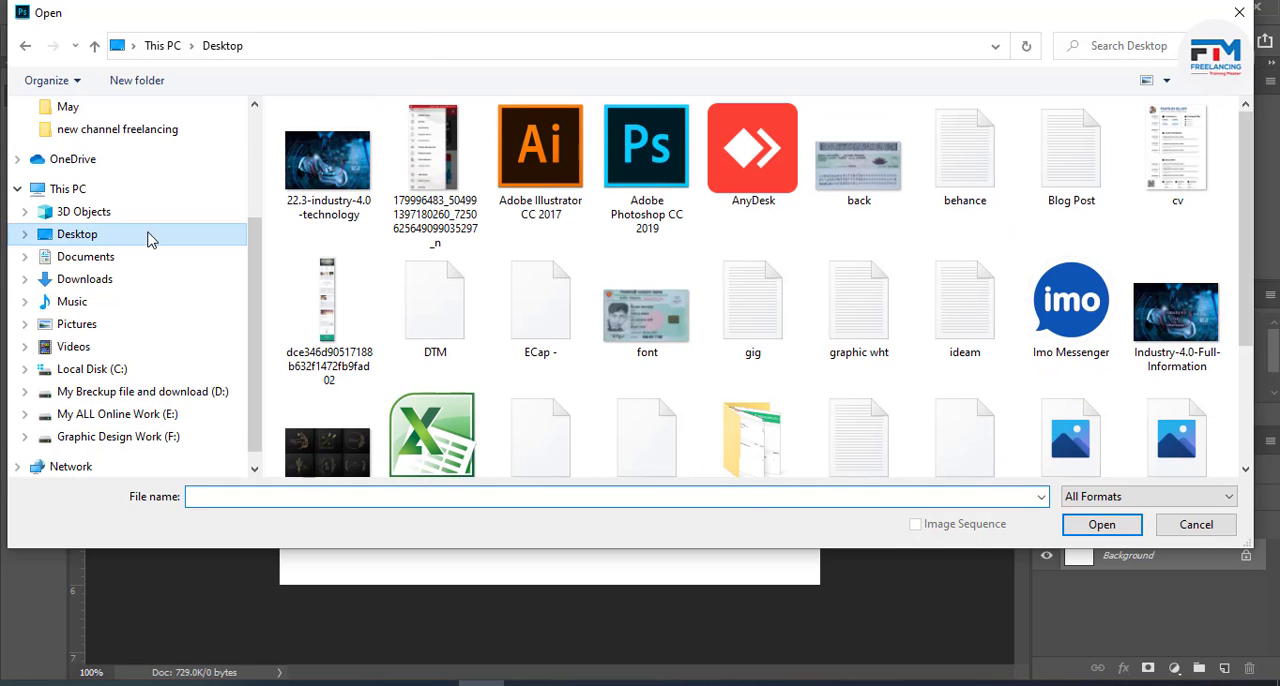
scroll(680, 342, down, 3)
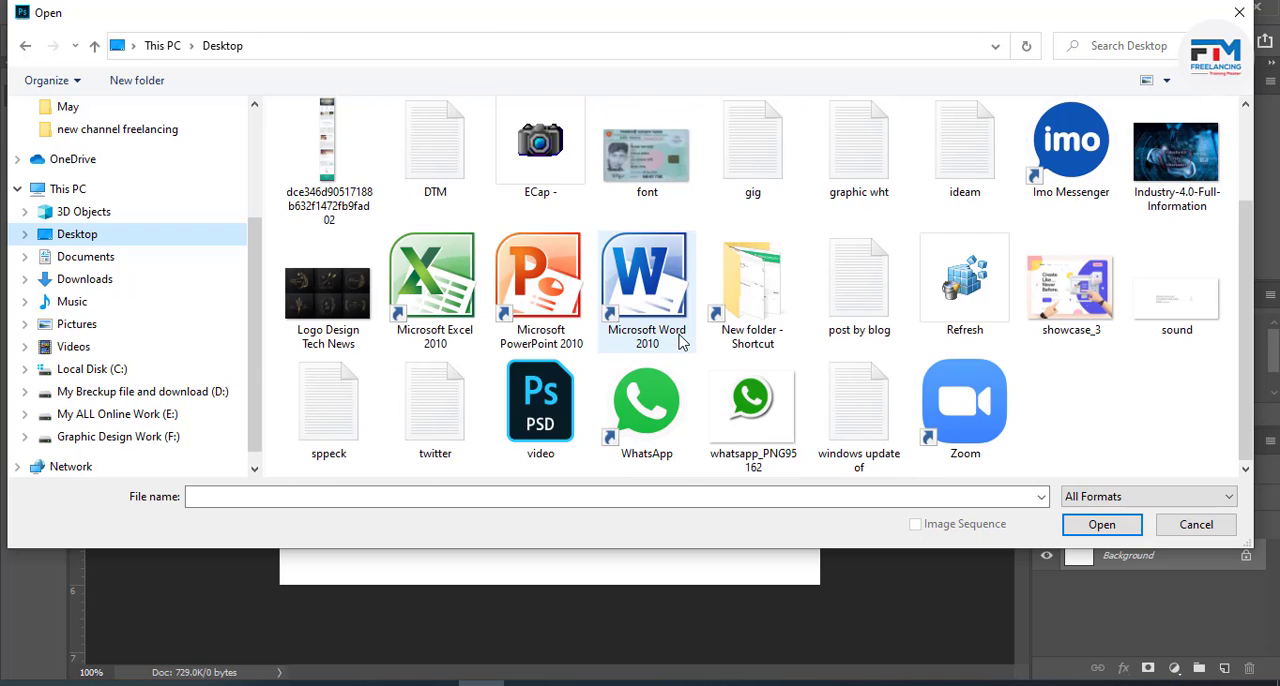
double_click(1070, 290)
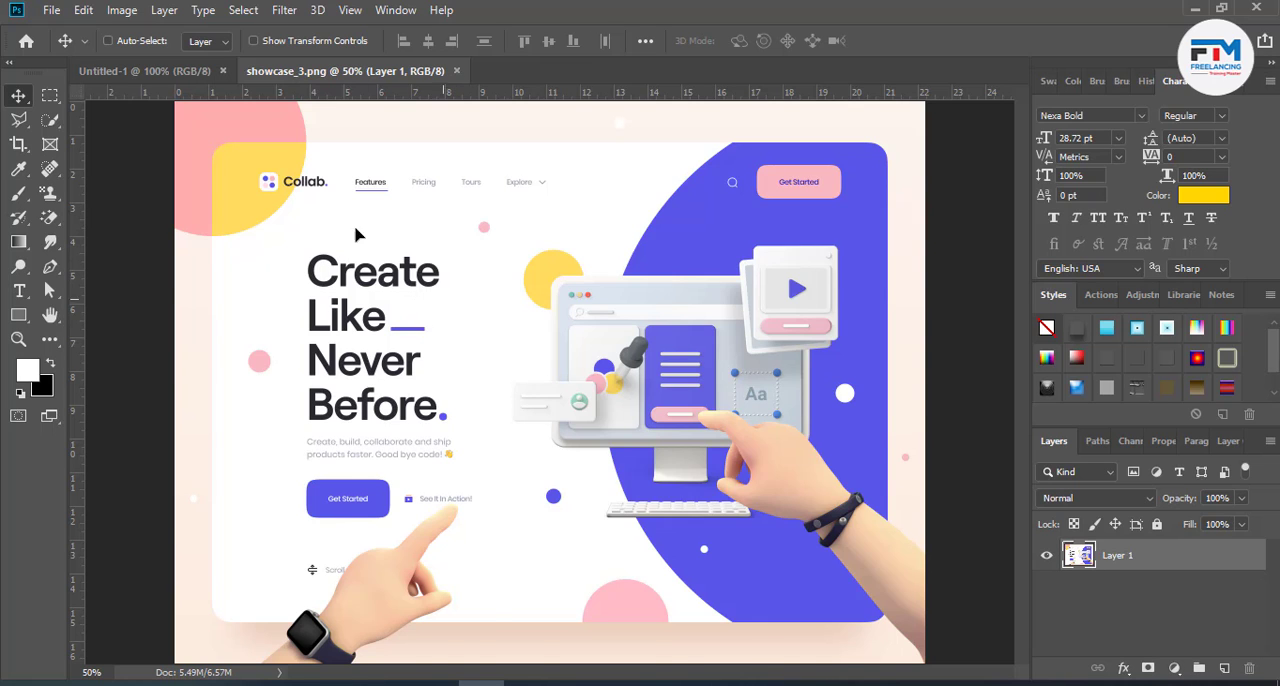
drag(538, 370, 556, 403)
drag(635, 470, 637, 472)
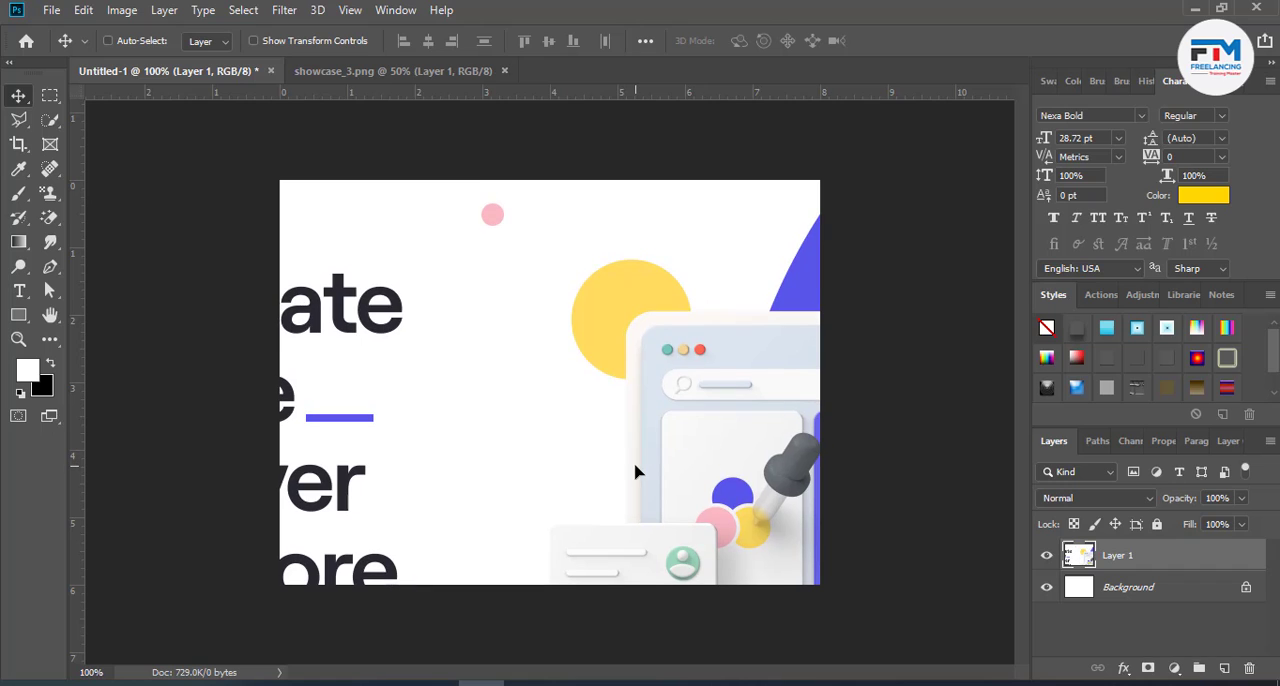
- Scale the landing page layer to 45.97% and position it so the logo, navigation and headline sit inside the canvas
key(ctrl+t)
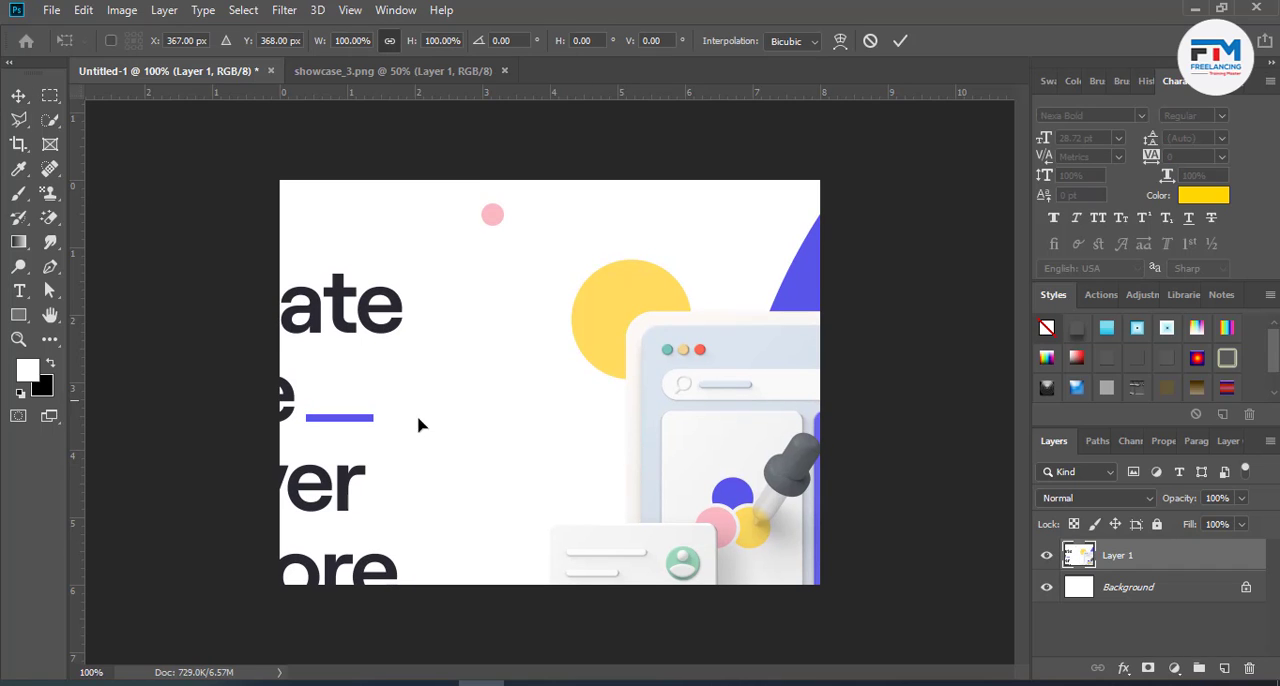
scroll(447, 472, down, 5)
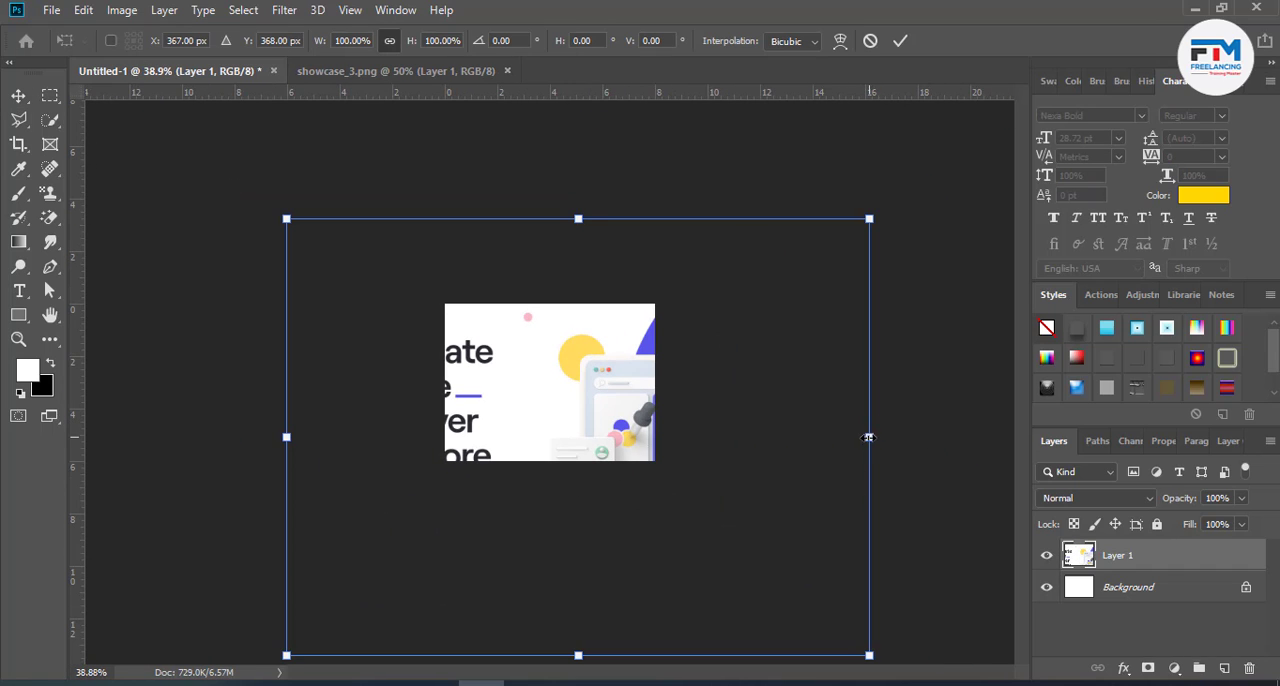
drag(868, 437, 693, 438)
scroll(543, 386, up, 3)
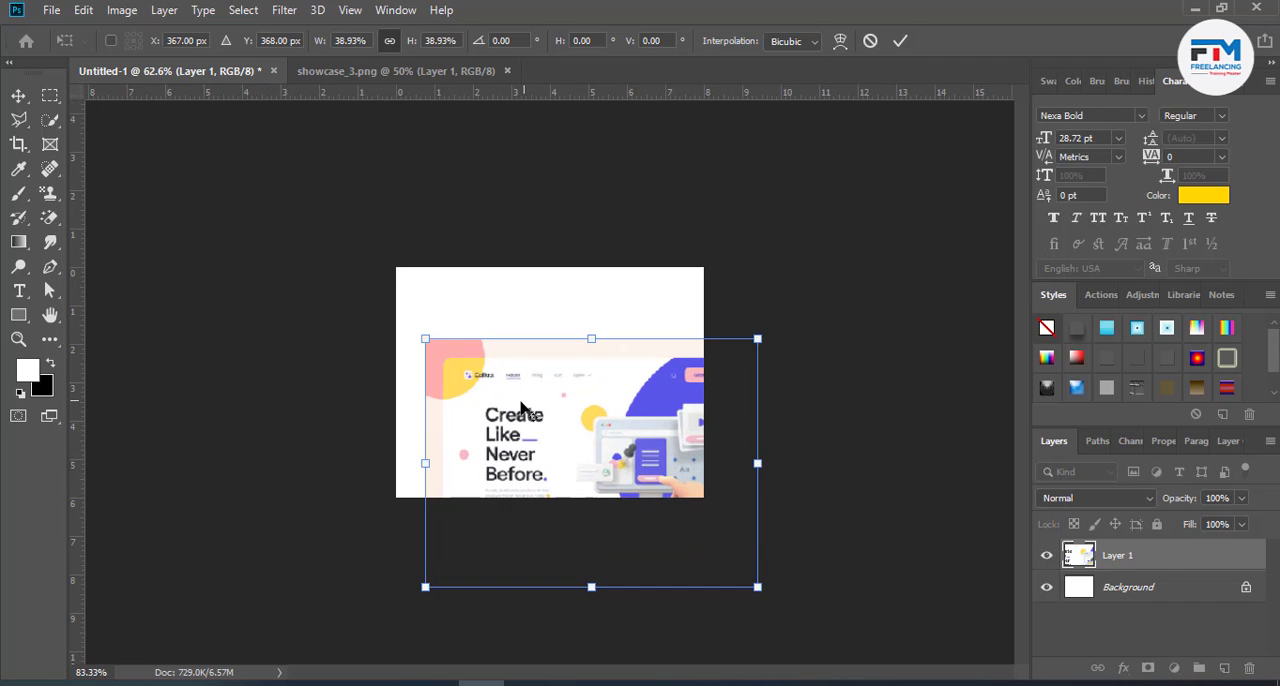
scroll(521, 409, up, 3)
drag(578, 478, 498, 344)
drag(864, 400, 920, 424)
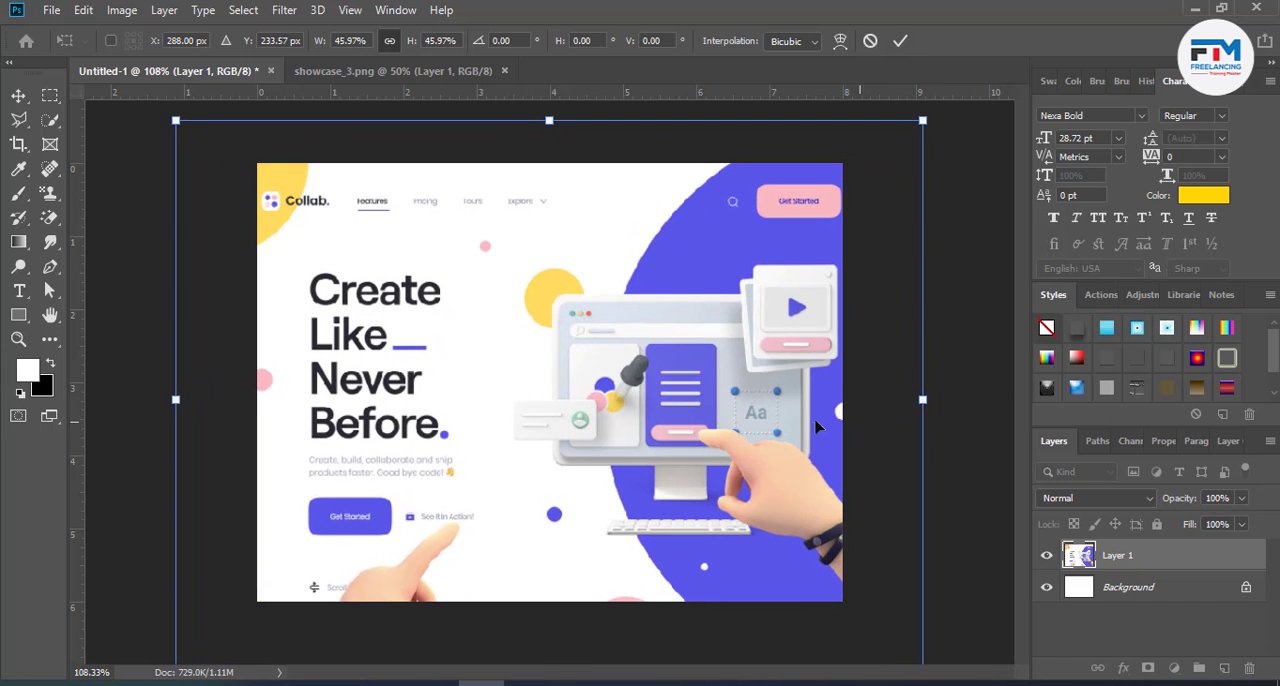
drag(630, 405, 665, 403)
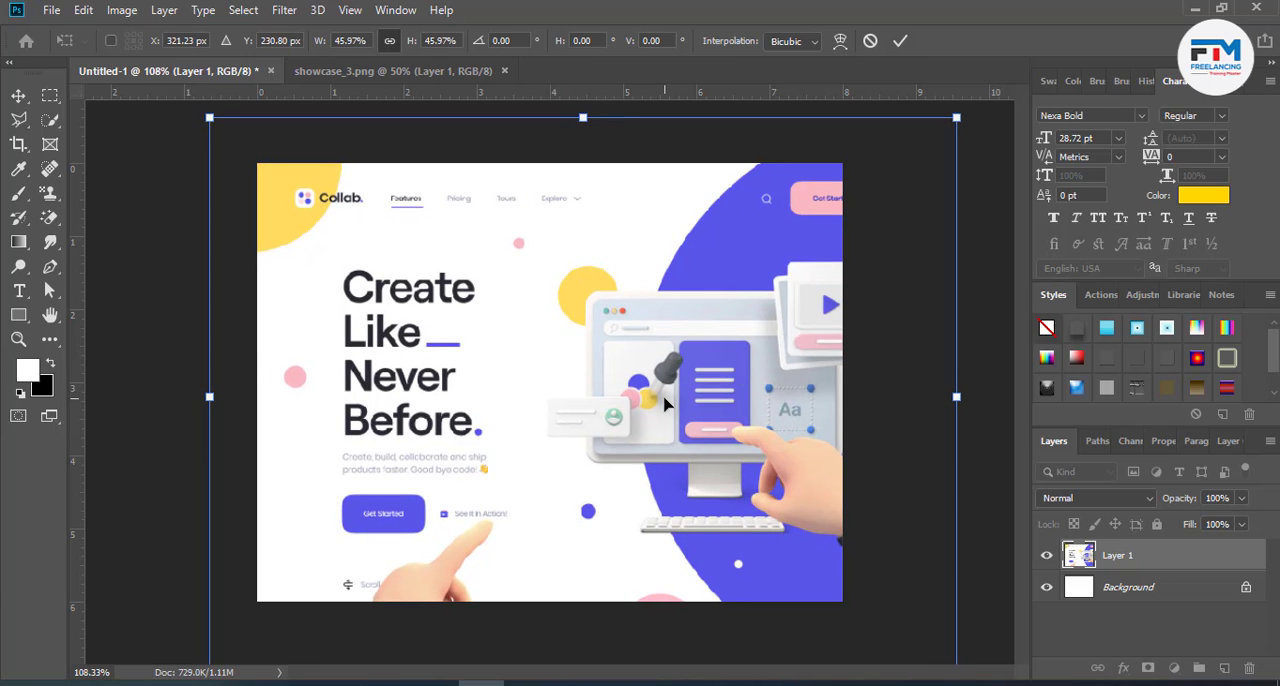
click(898, 42)
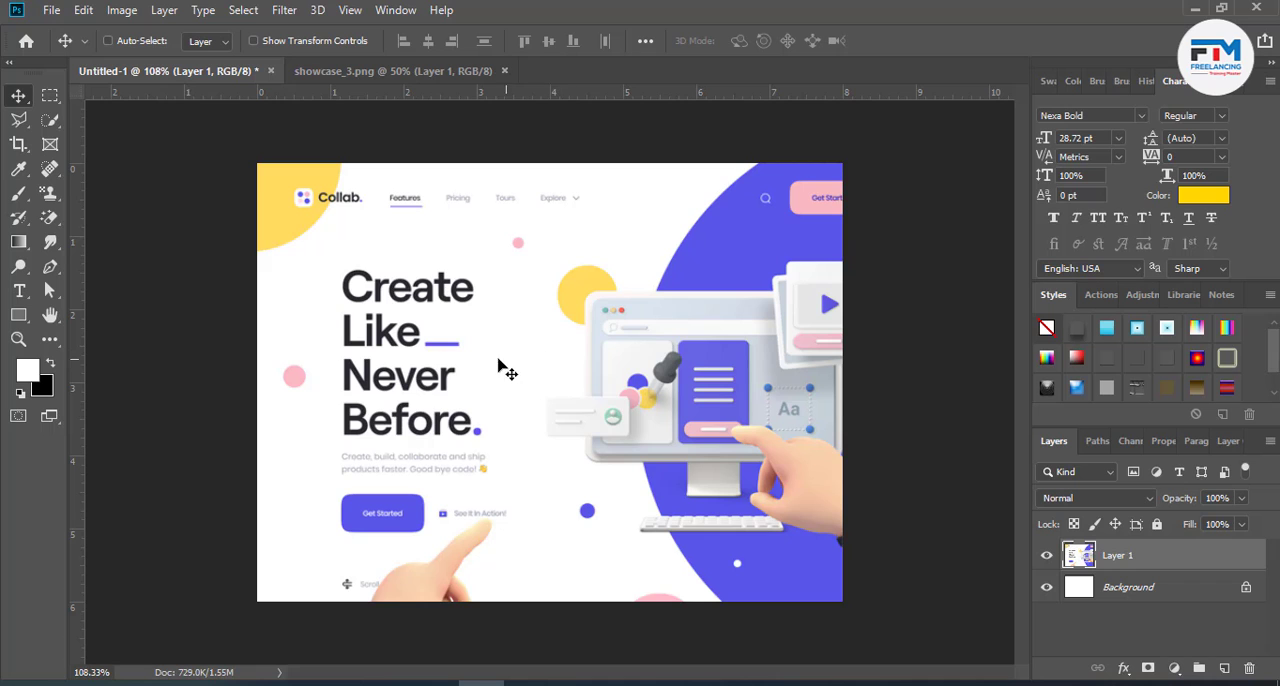
- Set up the Brush tool with the Hard Round tip from General Brushes
click(18, 196)
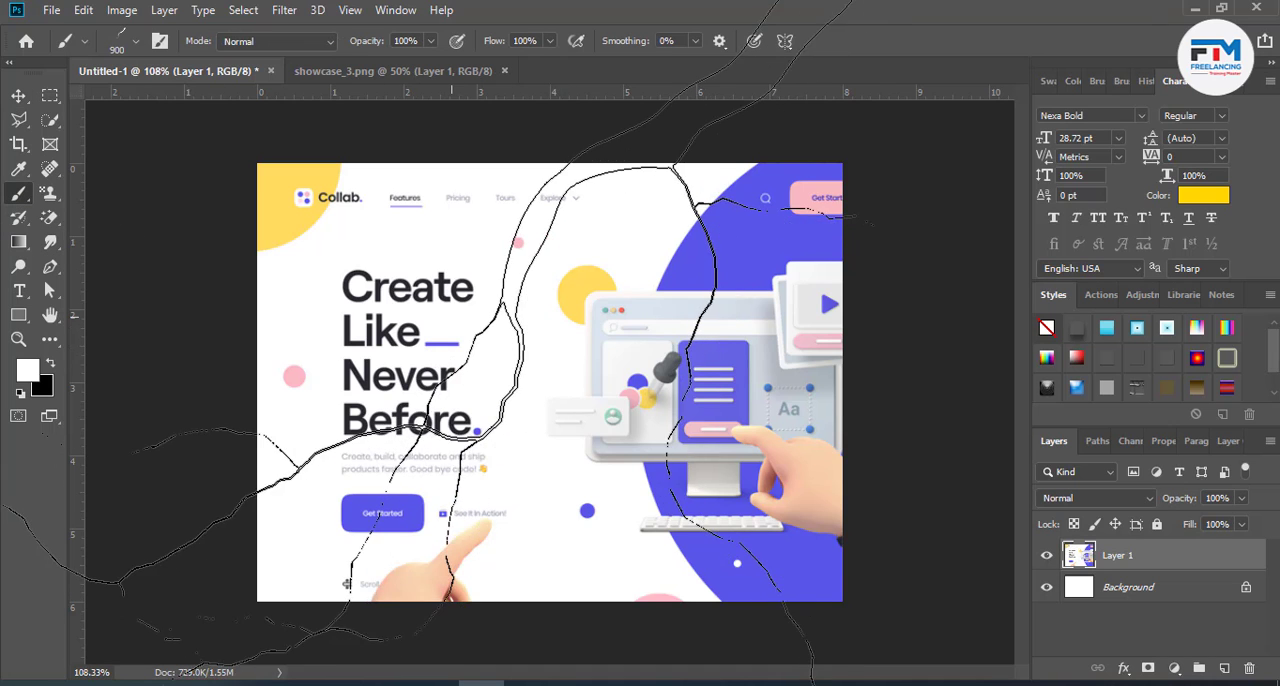
right_click(488, 351)
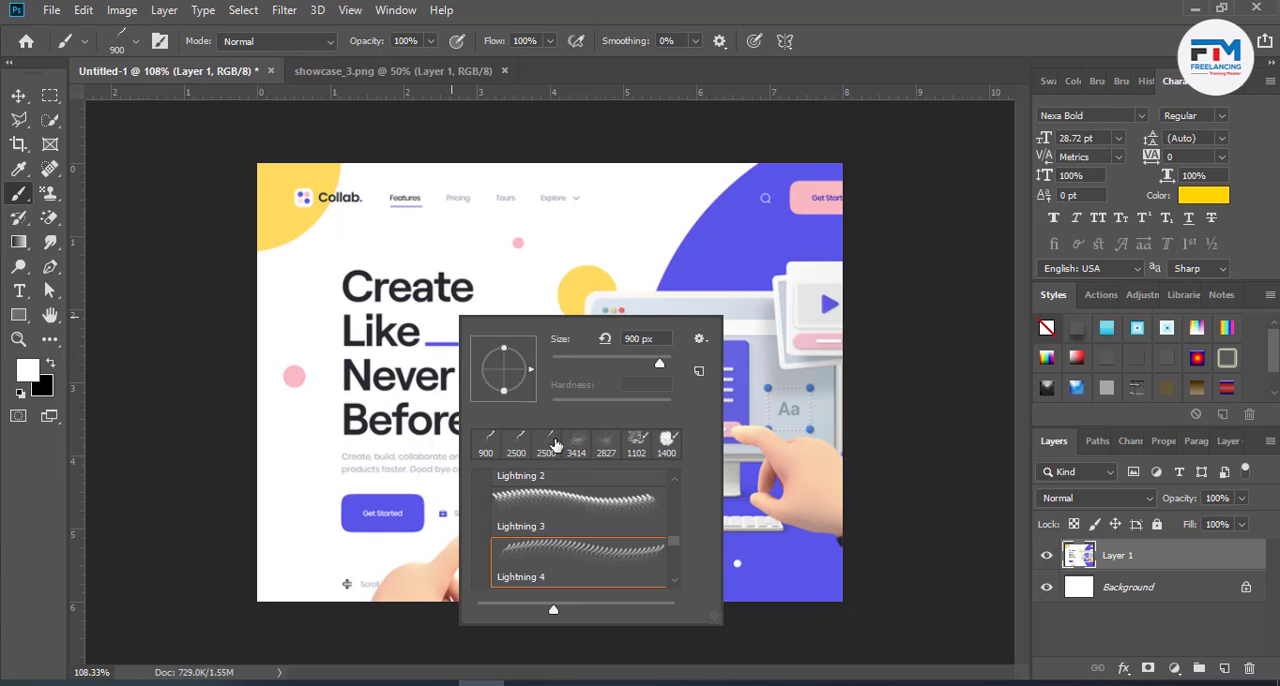
scroll(557, 515, up, 10)
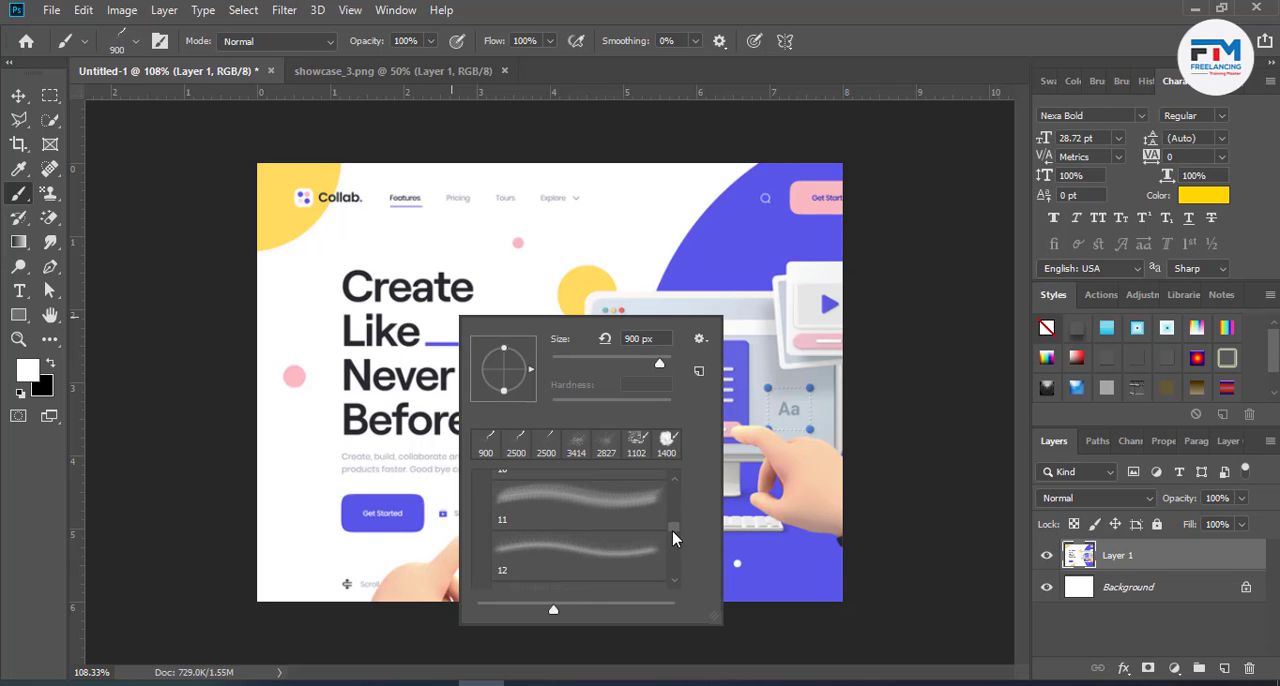
scroll(663, 476, up, 5)
click(484, 484)
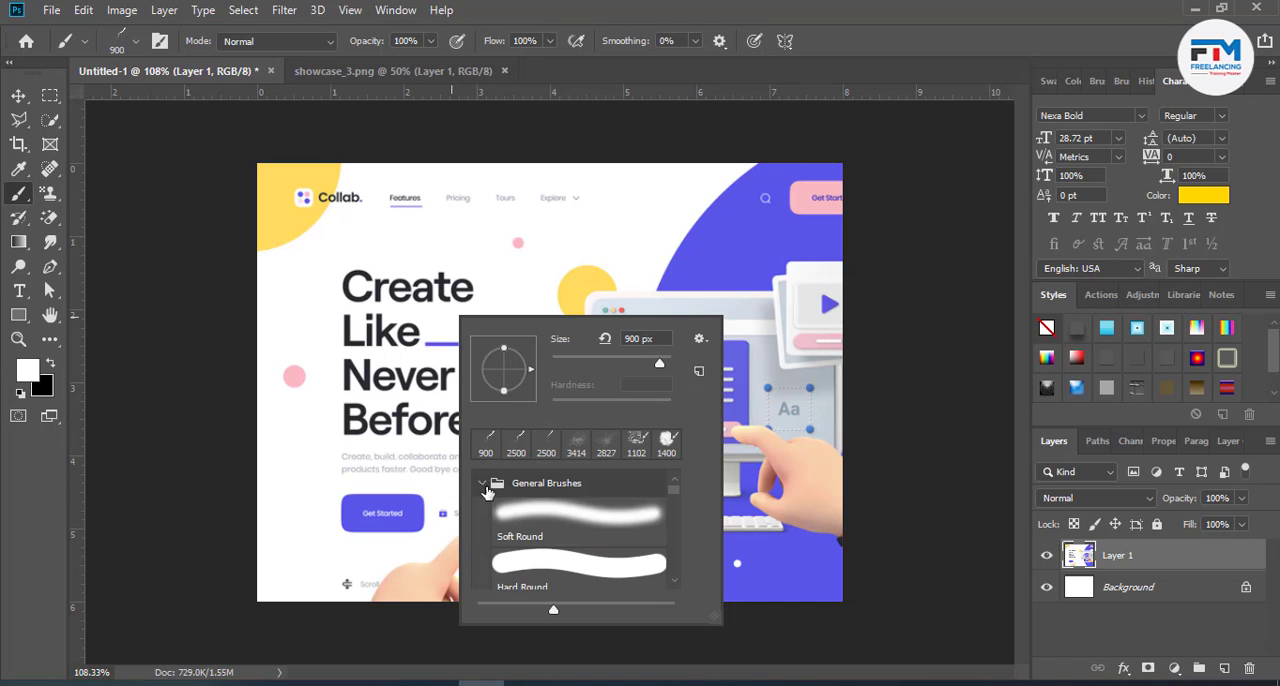
click(516, 506)
click(530, 562)
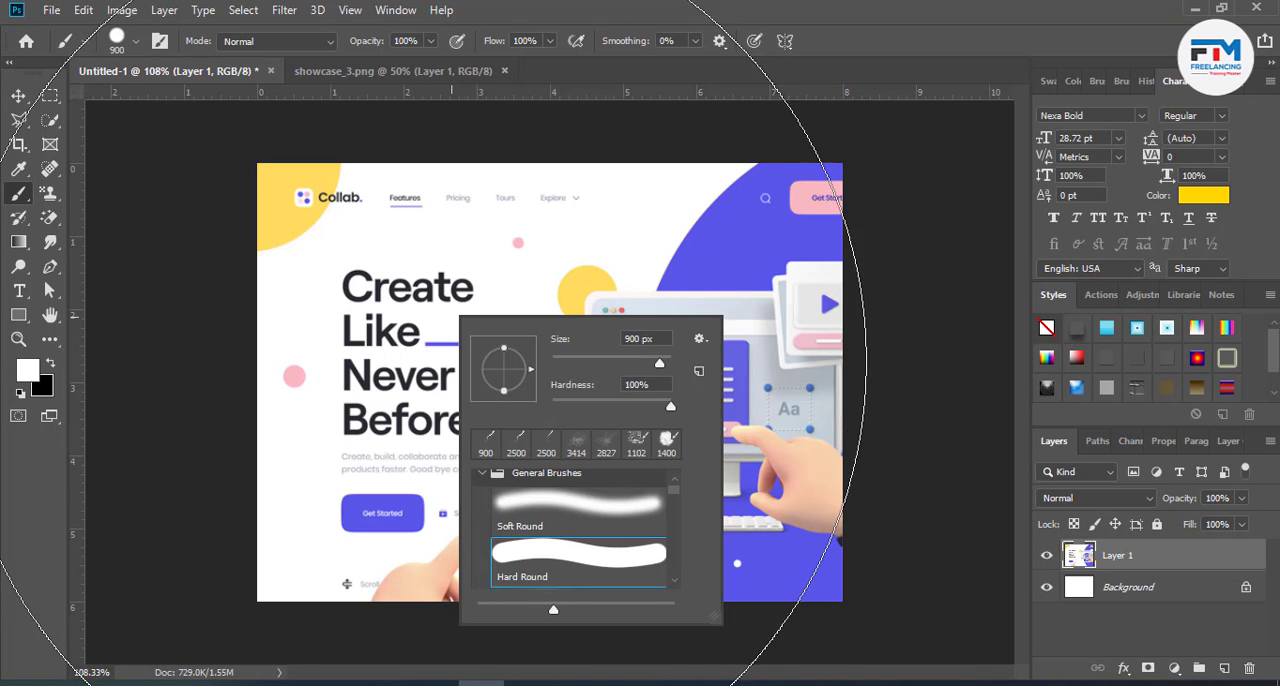
- Reduce the brush size to 150 px and paint white over the upper lines of the "Create Like Never Before" headline
click(437, 372)
key(ctrl+z)
key(bracketleft)
key(bracketleft)
key(bracketleft)
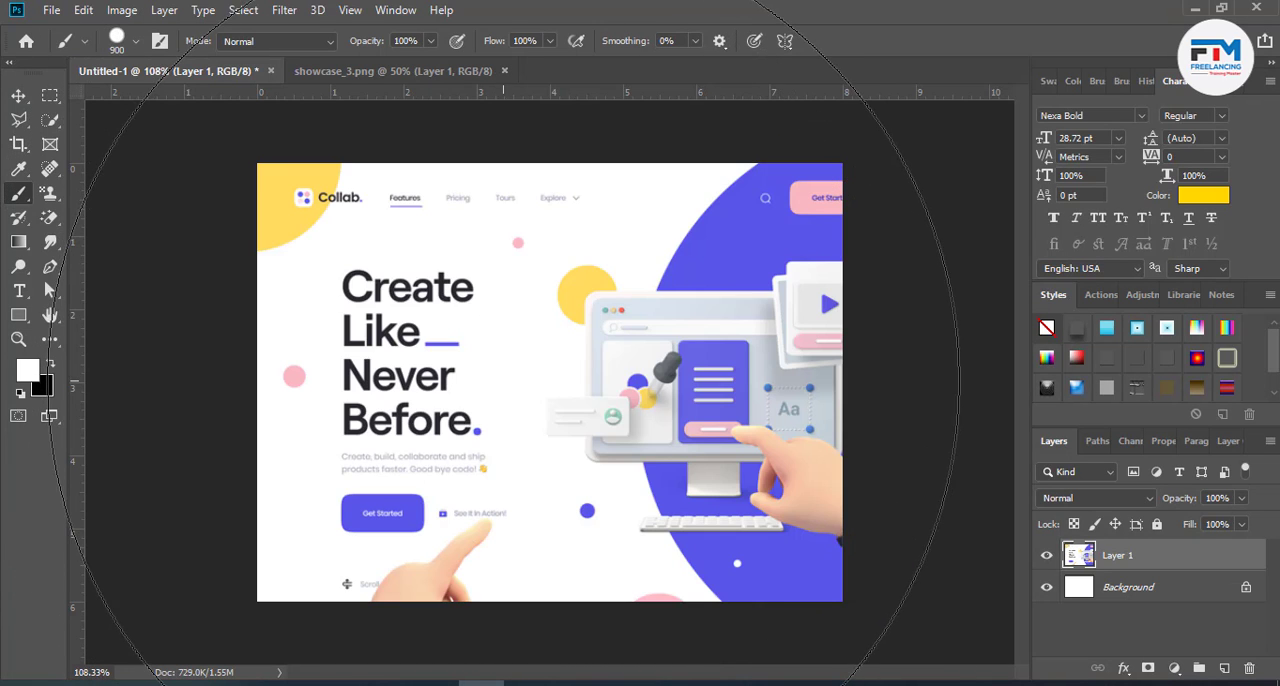
key(bracketleft)
key(bracketleft)
key(bracketleft)
key(bracketleft)
key(bracketleft)
key(bracketleft)
key(bracketleft)
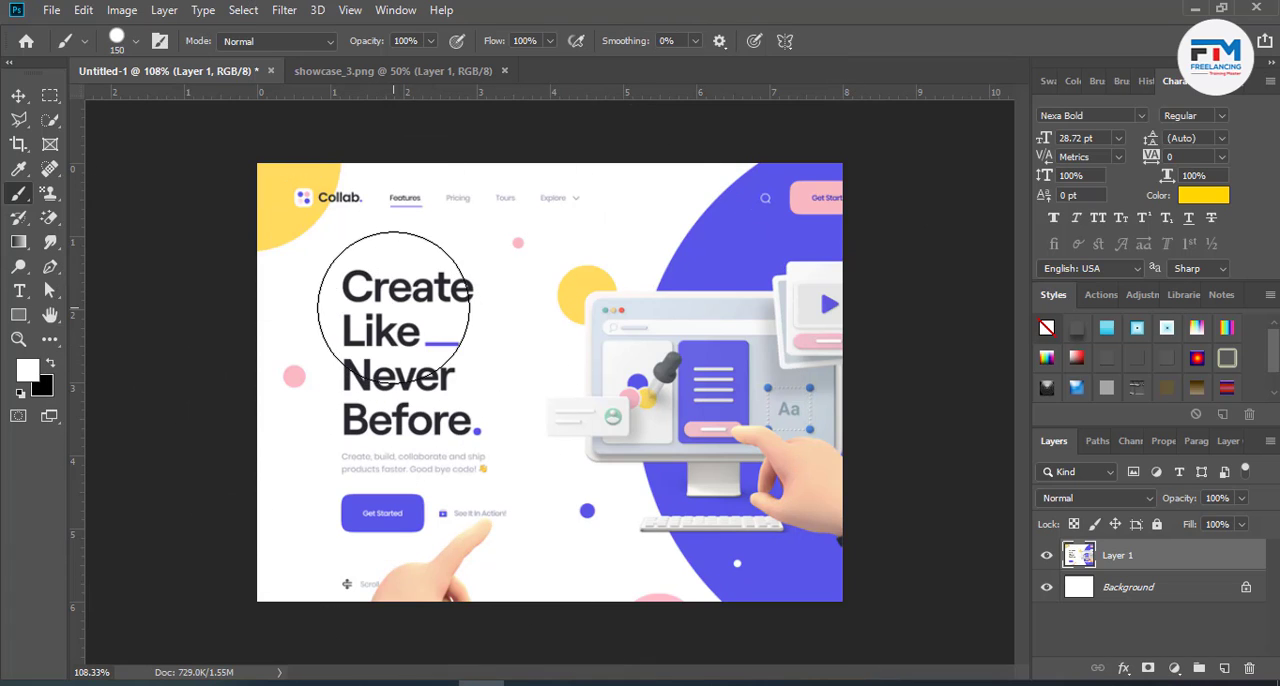
click(420, 327)
mouse_move(420, 327)
mouse_down()
mouse_move(386, 334)
mouse_move(399, 361)
mouse_up()
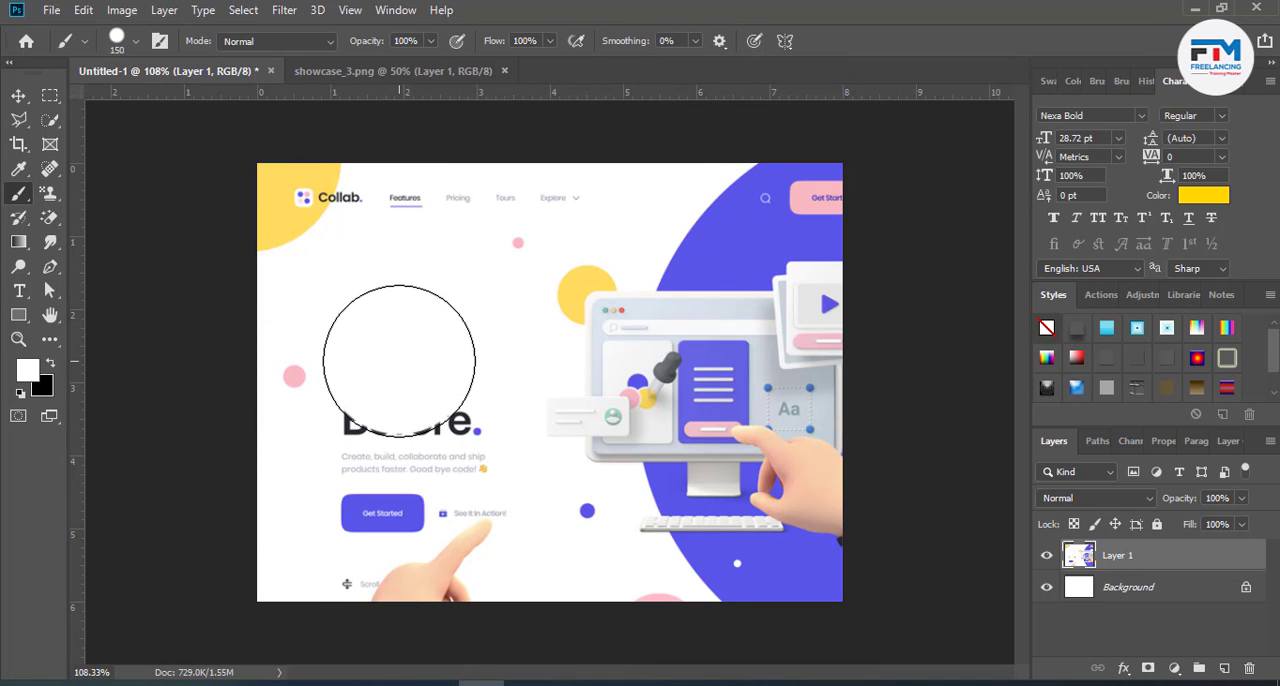
- Reduce the brush to 50 px and paint white over the rest of the headline, the subtext, the buttons and the lower hand
key(bracketleft)
key(bracketleft)
key(bracketleft)
key(bracketleft)
key(bracketleft)
key(bracketleft)
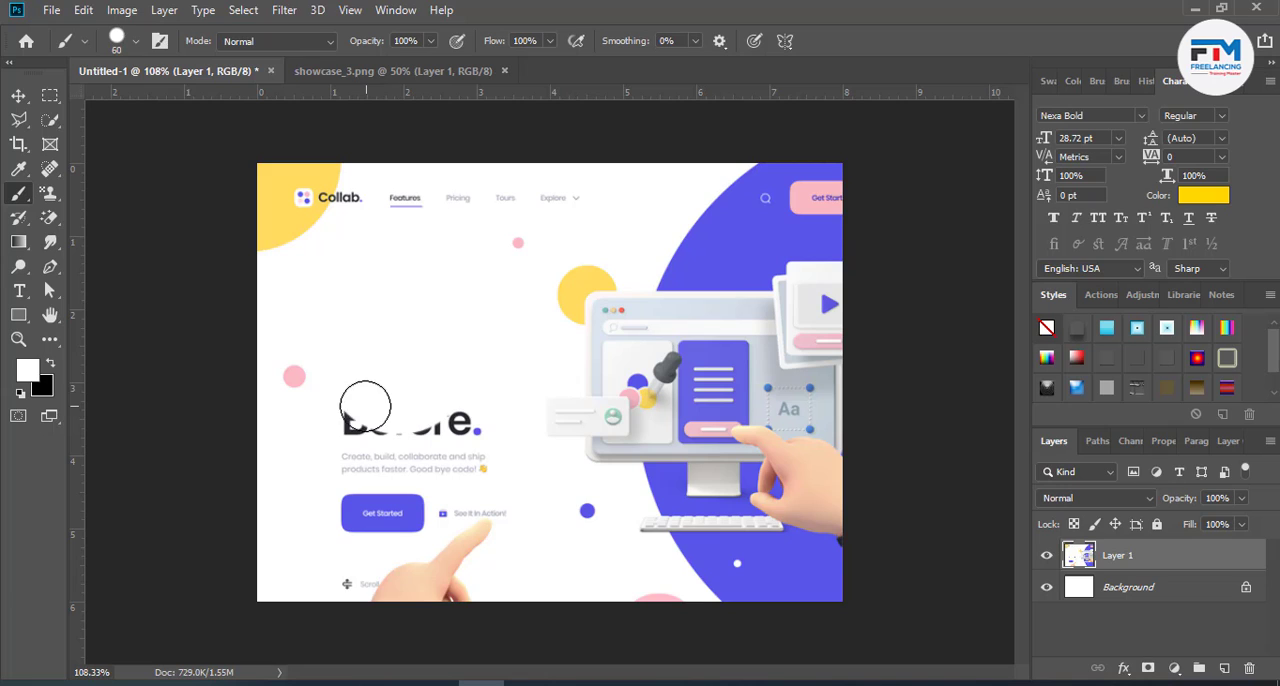
key(bracketleft)
mouse_move(365, 405)
mouse_down()
mouse_move(389, 435)
mouse_move(451, 422)
mouse_move(344, 477)
mouse_move(388, 495)
mouse_move(342, 510)
mouse_up()
mouse_move(346, 571)
mouse_down()
mouse_move(379, 582)
mouse_move(474, 563)
mouse_move(401, 604)
mouse_up()
mouse_move(498, 594)
mouse_down()
mouse_move(419, 536)
mouse_move(460, 477)
mouse_up()
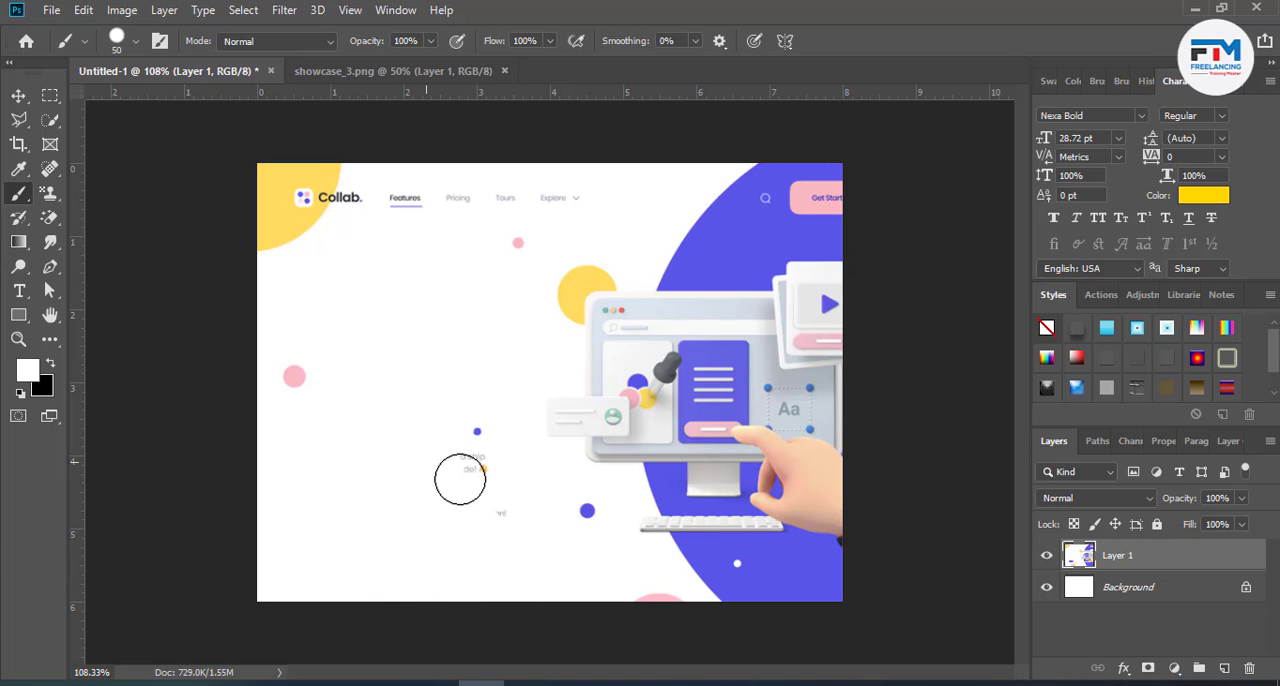
- Paint white over the monitor illustration, the large purple shape and the pink Get Started button, keeping the navigation and small dots
mouse_move(541, 408)
mouse_down()
mouse_move(589, 424)
mouse_move(612, 468)
mouse_move(604, 297)
mouse_move(571, 295)
mouse_move(587, 334)
mouse_move(618, 315)
mouse_move(609, 424)
mouse_move(658, 583)
mouse_move(639, 598)
mouse_move(692, 606)
mouse_move(696, 474)
mouse_move(728, 292)
mouse_move(711, 494)
mouse_move(695, 515)
mouse_move(669, 309)
mouse_move(663, 325)
mouse_move(674, 565)
mouse_move(660, 455)
mouse_move(681, 310)
mouse_move(722, 206)
mouse_move(750, 179)
mouse_move(718, 272)
mouse_move(758, 158)
mouse_move(740, 352)
mouse_move(707, 485)
mouse_move(738, 582)
mouse_move(787, 384)
mouse_move(784, 487)
mouse_move(728, 667)
mouse_move(694, 480)
mouse_move(740, 572)
mouse_move(714, 404)
mouse_move(799, 568)
mouse_move(848, 549)
mouse_move(828, 324)
mouse_move(795, 332)
mouse_move(768, 307)
mouse_up()
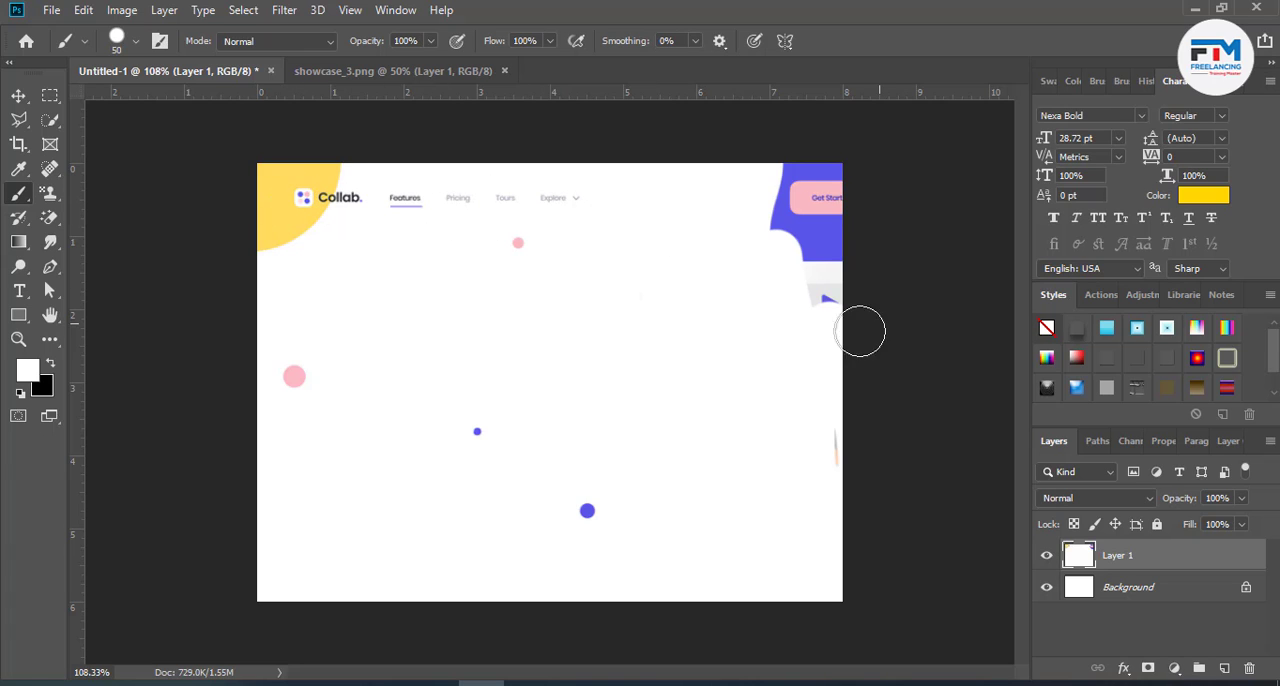
mouse_move(860, 331)
mouse_down()
mouse_move(817, 330)
mouse_move(828, 295)
mouse_move(872, 436)
mouse_move(845, 457)
mouse_move(847, 479)
mouse_move(811, 306)
mouse_move(842, 270)
mouse_move(800, 247)
mouse_move(772, 208)
mouse_move(812, 185)
mouse_move(870, 223)
mouse_move(810, 180)
mouse_move(761, 171)
mouse_move(821, 171)
mouse_move(382, 294)
mouse_up()
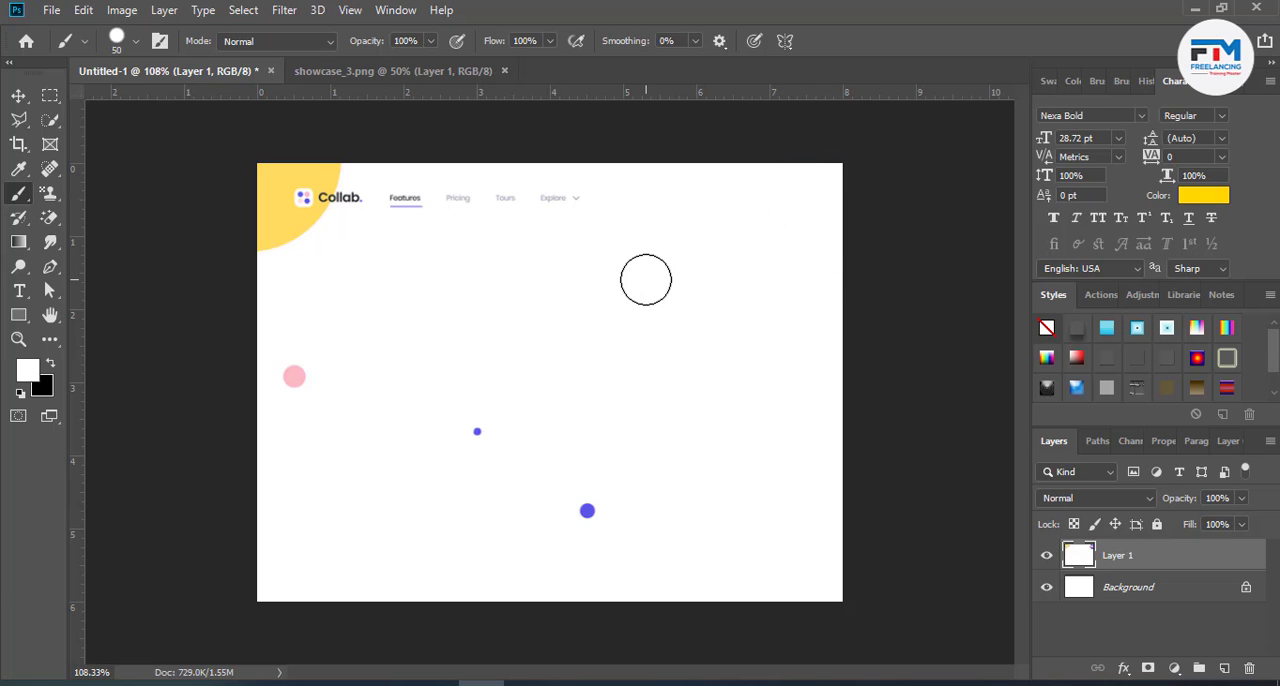
key(ctrl+z)
mouse_move(737, 243)
mouse_down()
mouse_move(770, 174)
mouse_move(797, 187)
mouse_move(770, 194)
mouse_move(797, 202)
mouse_move(835, 296)
mouse_move(842, 235)
mouse_up()
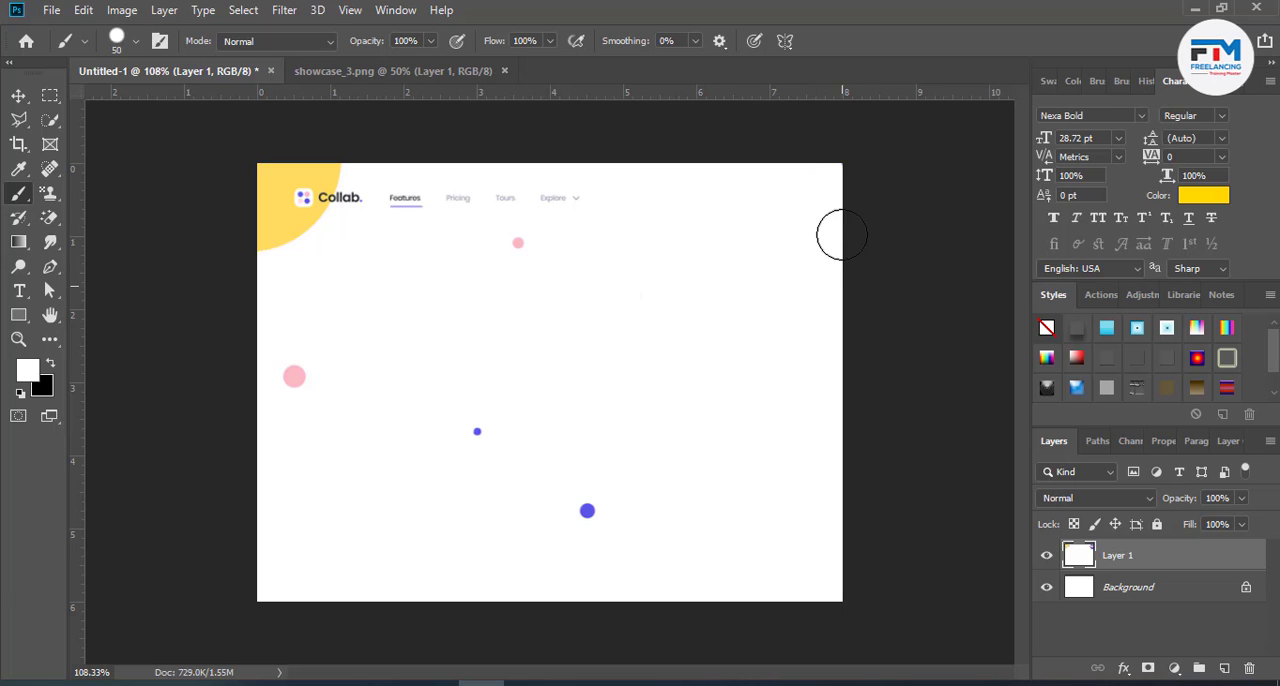
- Draw a circle of about 410 px with the Ellipse tool over the canvas's right half
click(19, 95)
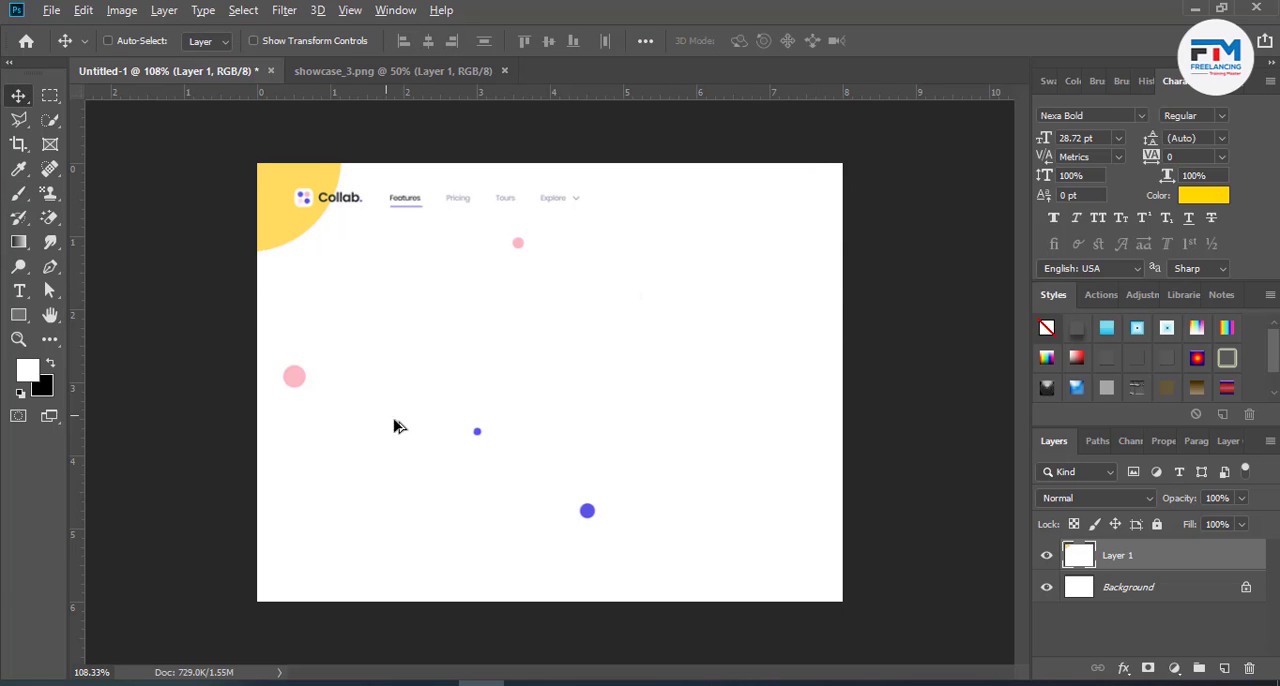
scroll(398, 425, up, 2)
scroll(411, 441, down, 1)
right_click(26, 317)
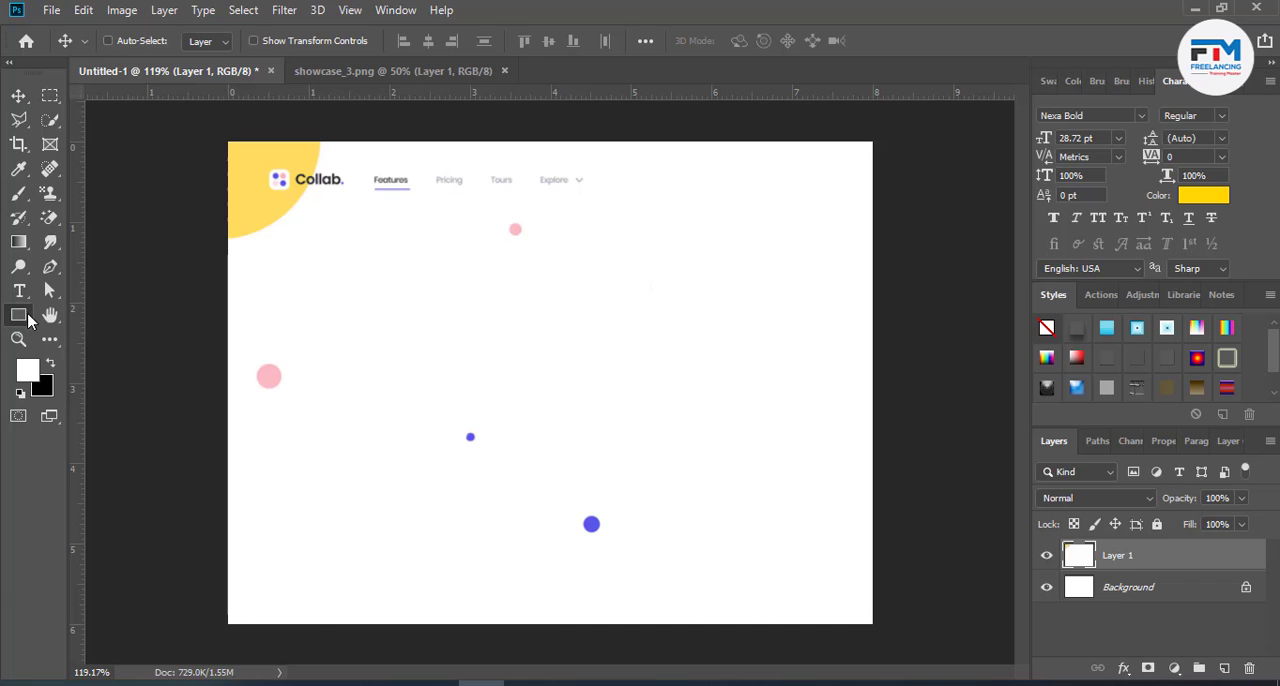
click(75, 335)
right_click(26, 317)
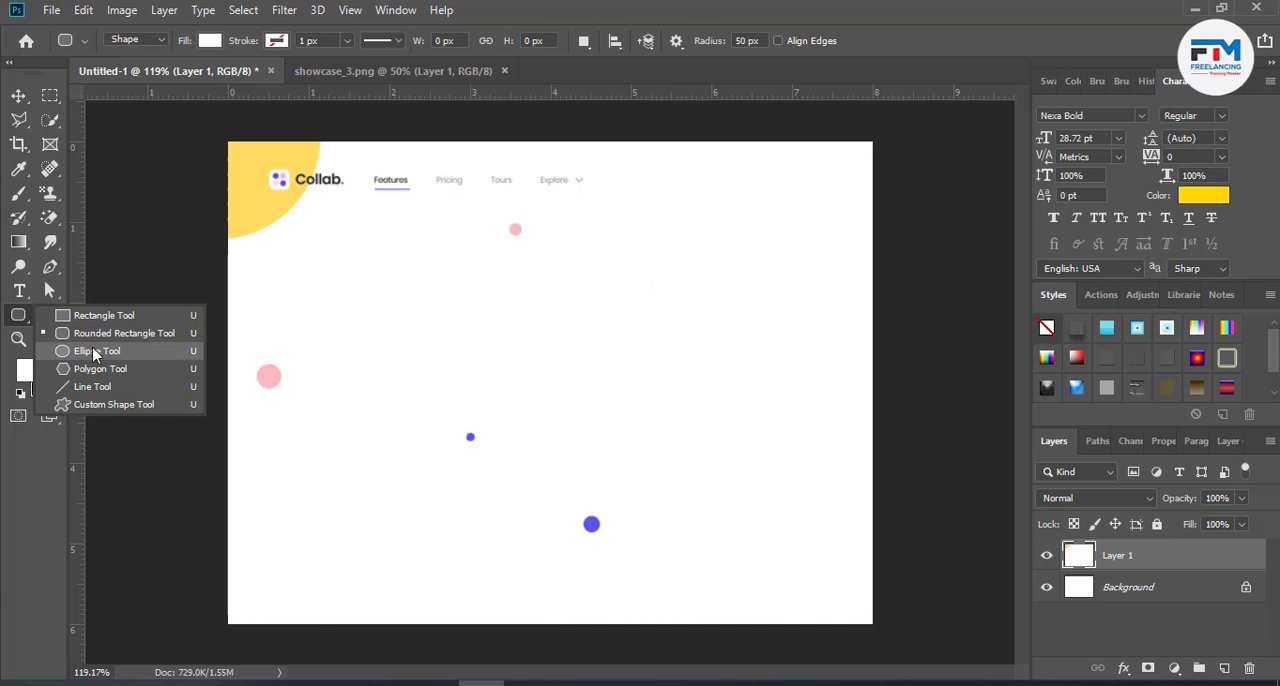
click(110, 351)
drag(720, 302, 951, 609)
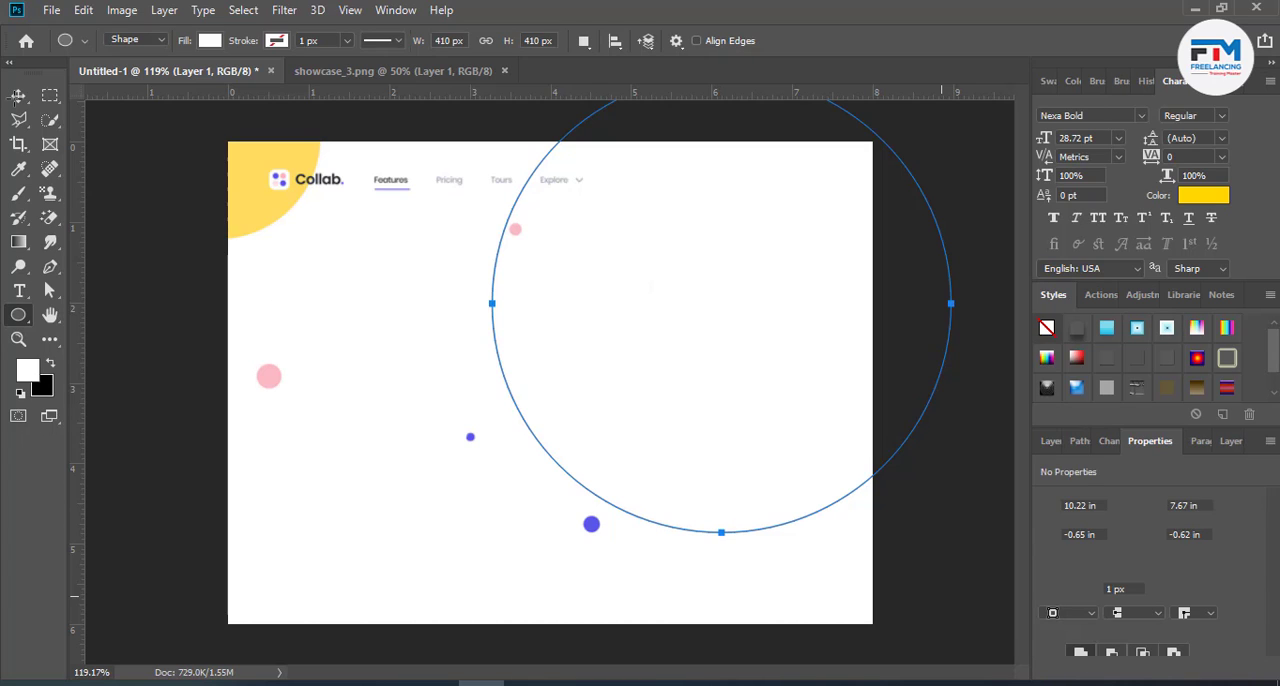
key(v)
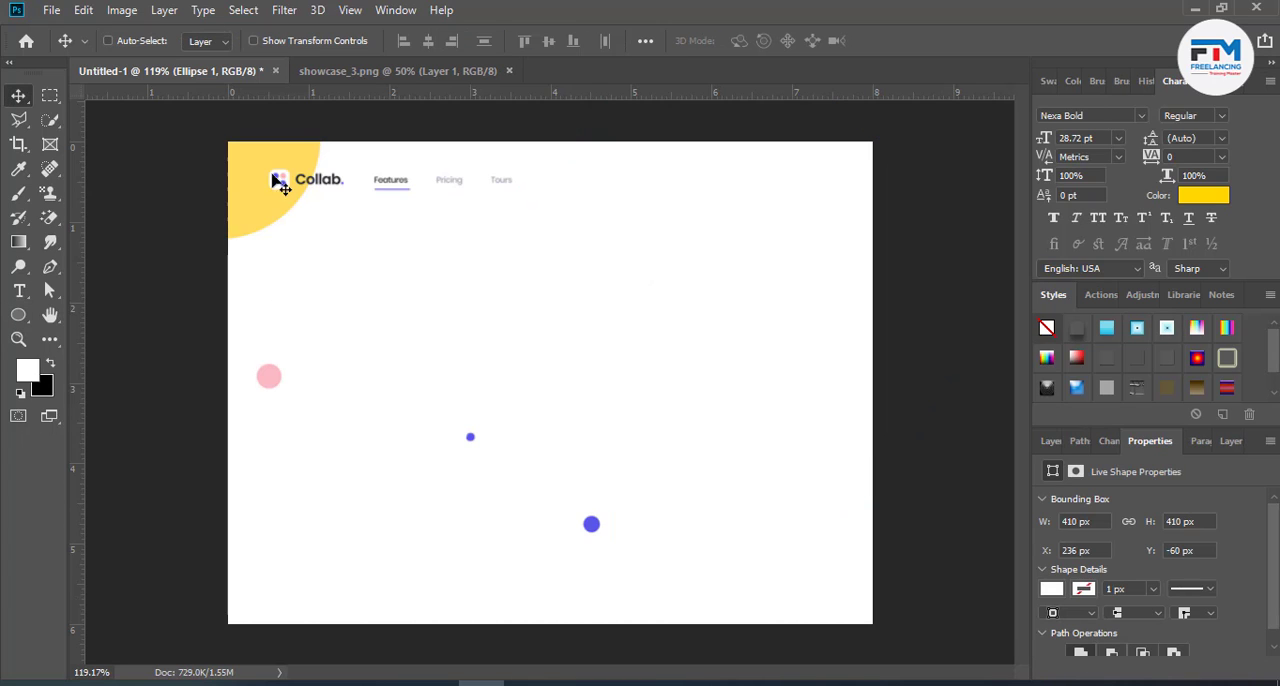
- Fill the circle with the purple-blue sampled from the lower dot and move it partly beyond the canvas's right edge
click(1051, 441)
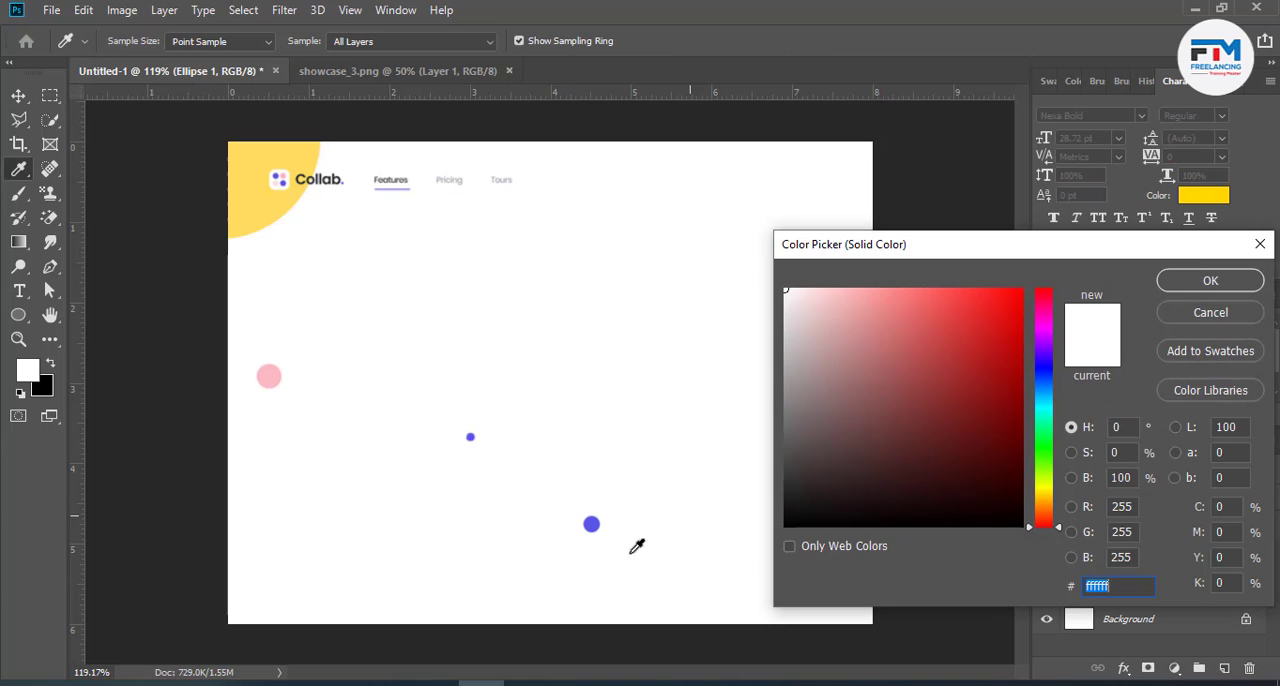
click(591, 524)
click(1170, 285)
key(v)
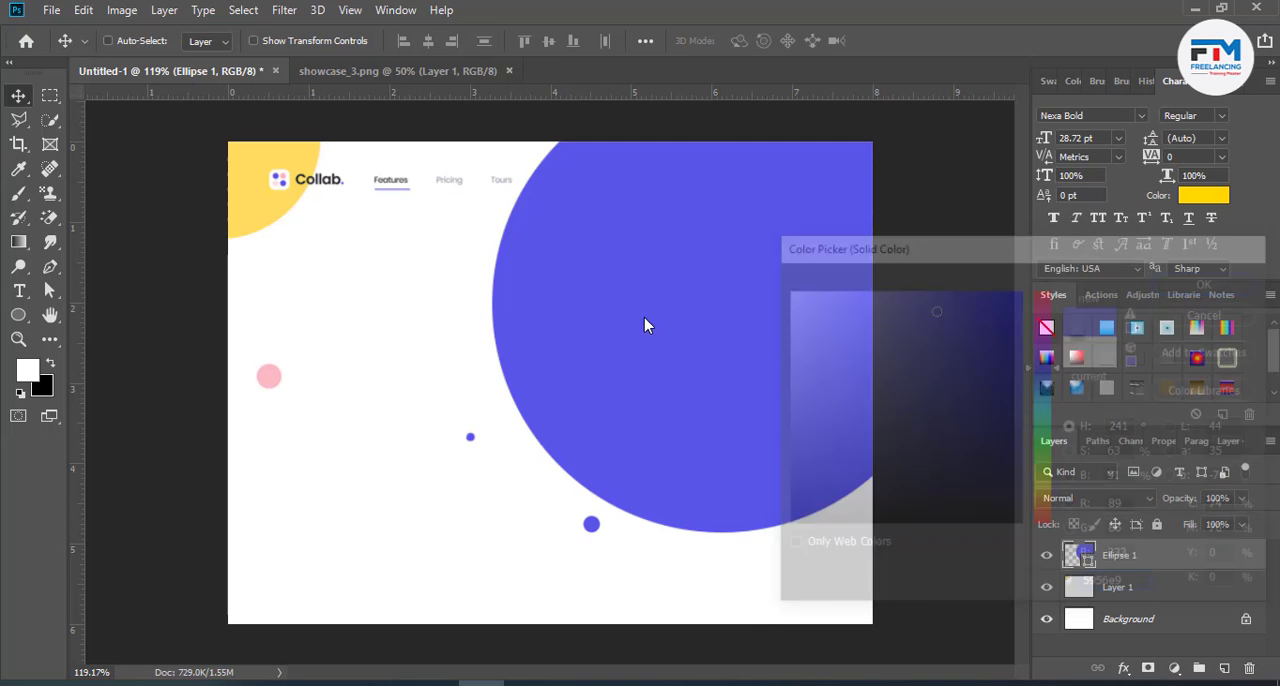
drag(646, 323, 774, 366)
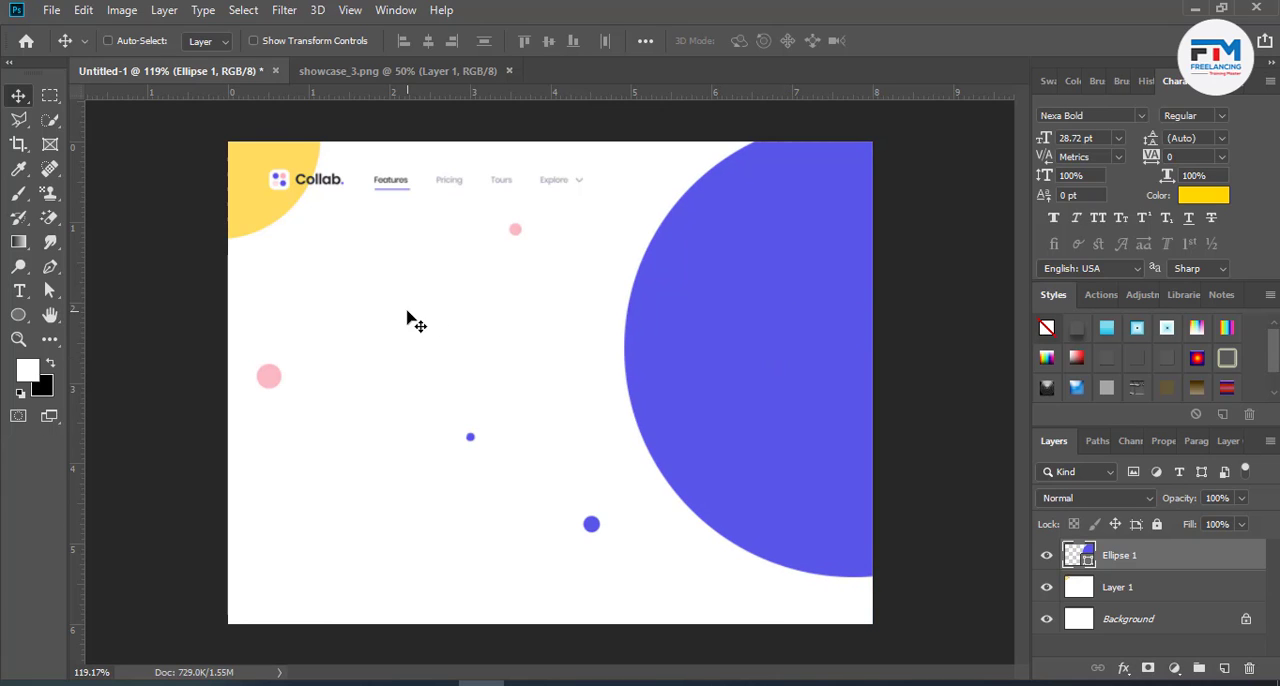
- Duplicate the purple-blue circle and place the copy to the left, overlapping the original
scroll(365, 463, up, 1)
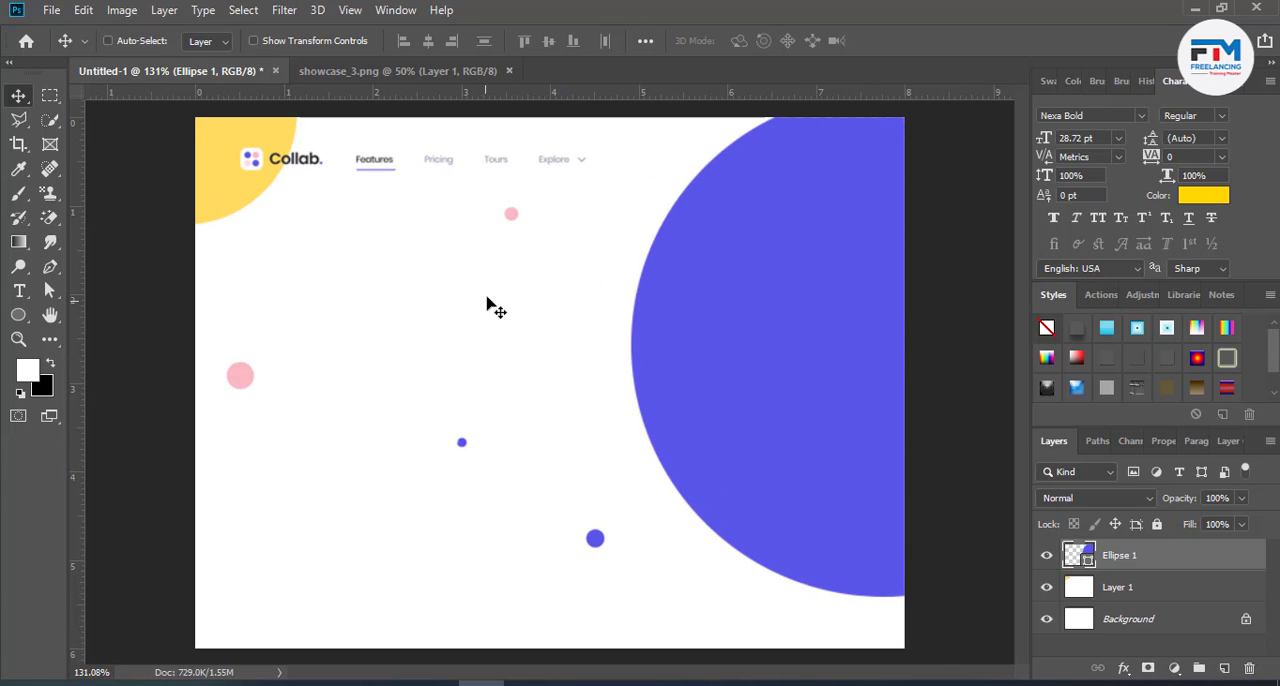
scroll(487, 303, up, 1)
scroll(487, 303, down, 1)
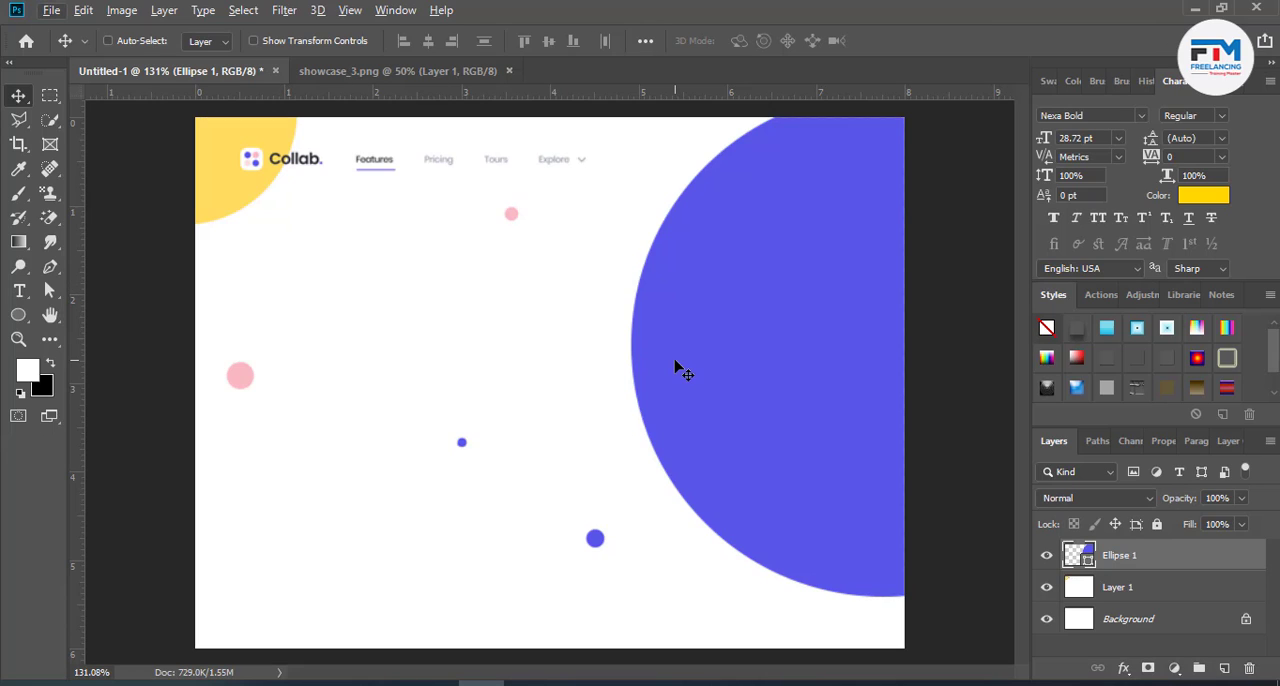
drag(727, 397, 480, 363)
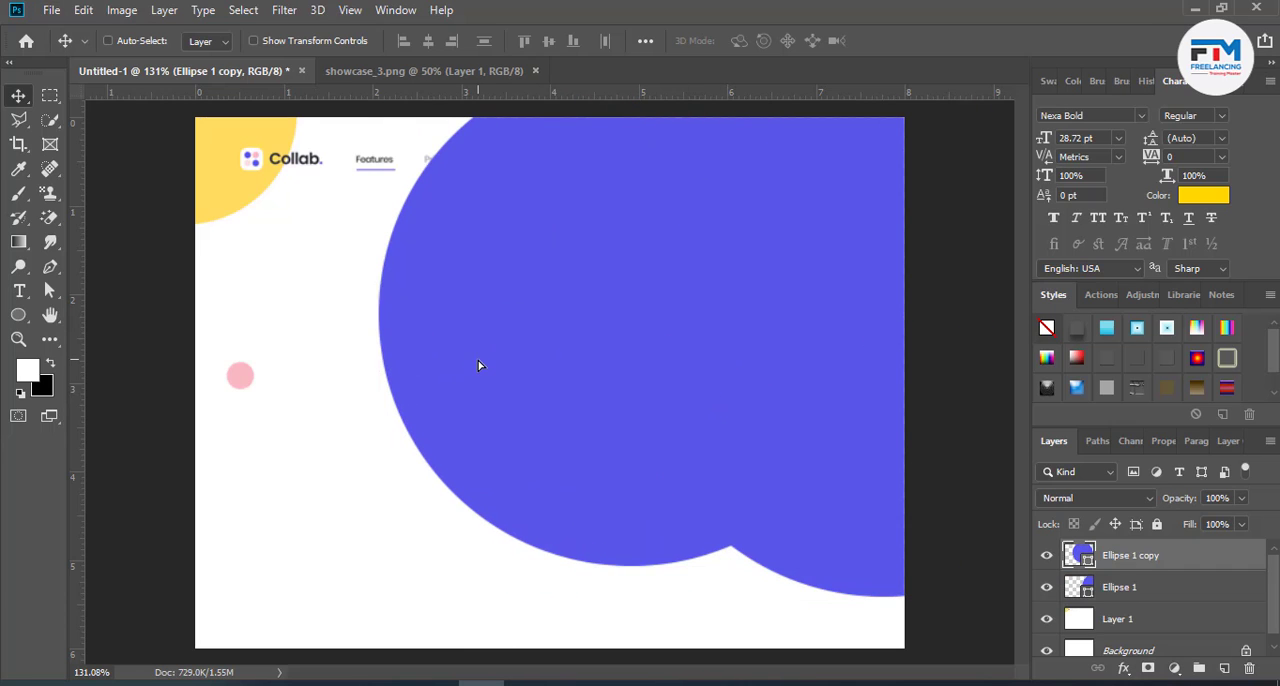
- Scale the copied circle to 10%, place it between the navigation and the large circle, and fill it with the corner shape's yellow, #ffdc60
key(ctrl+t)
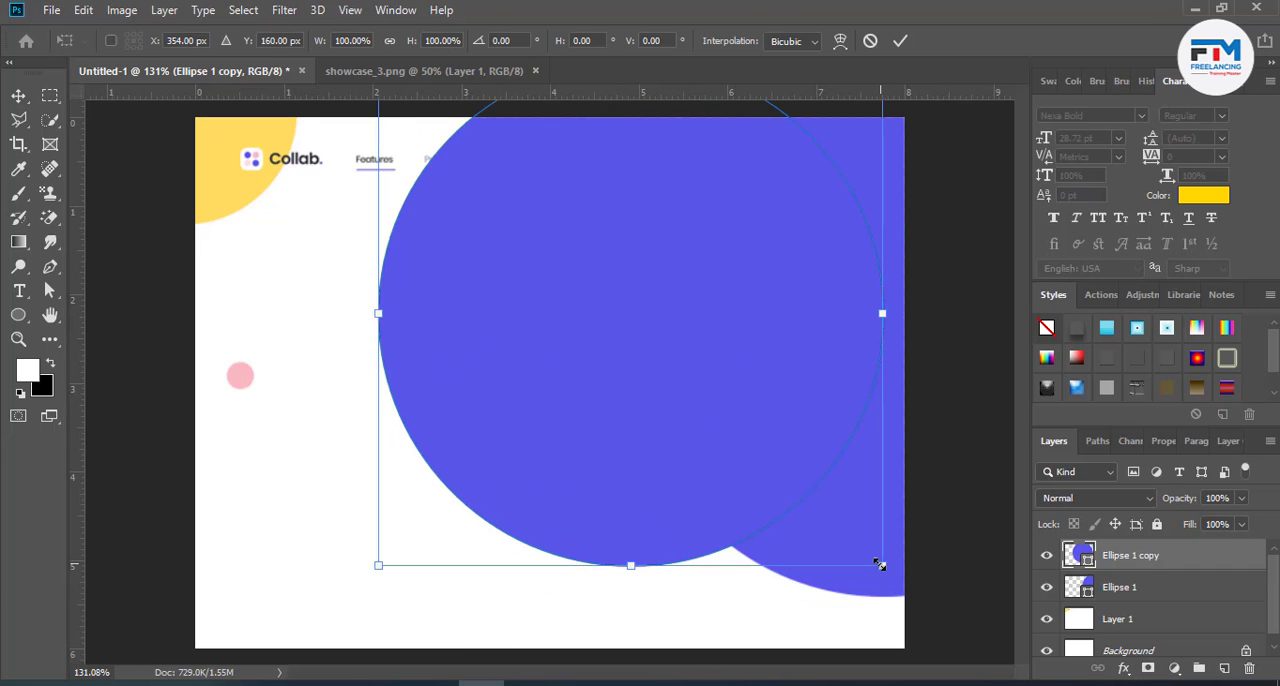
drag(879, 565, 597, 256)
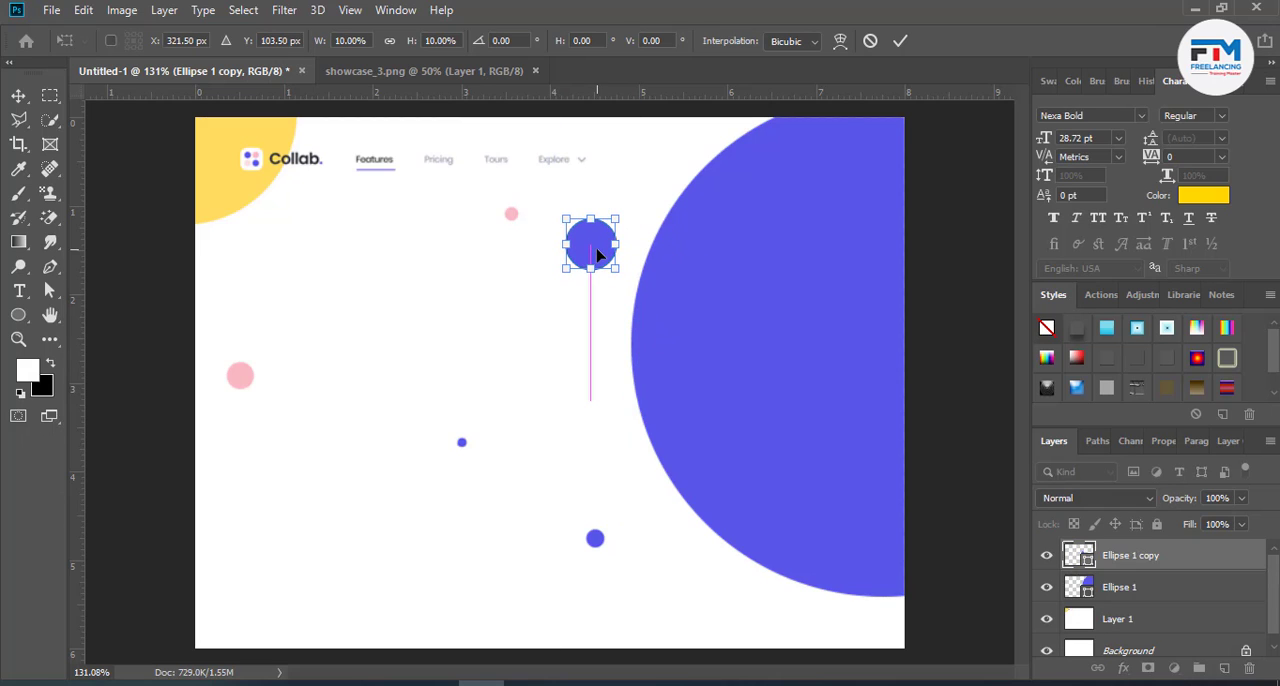
click(898, 42)
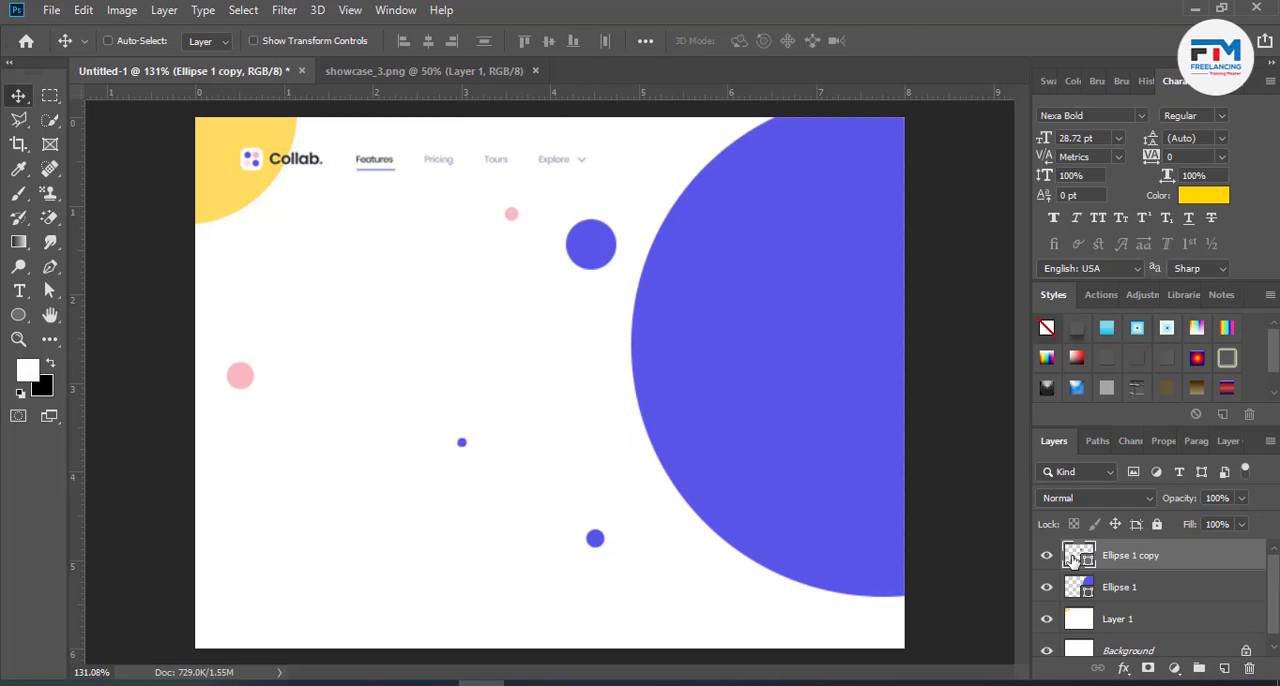
double_click(1072, 560)
click(240, 182)
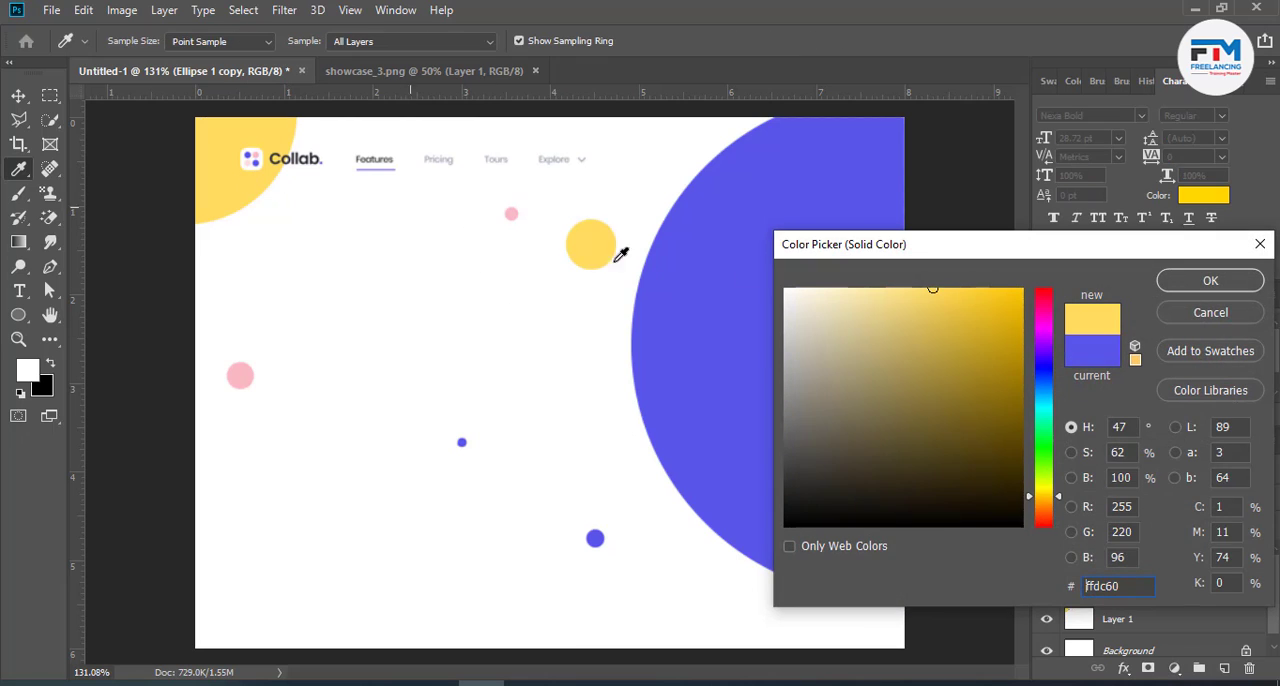
click(1194, 290)
- Duplicate the yellow circle near the lower purple dot, scale the copy to 41.46%, and fill it with the large circle's purple-blue, #5956e9
drag(596, 246, 603, 560)
key(ctrl+t)
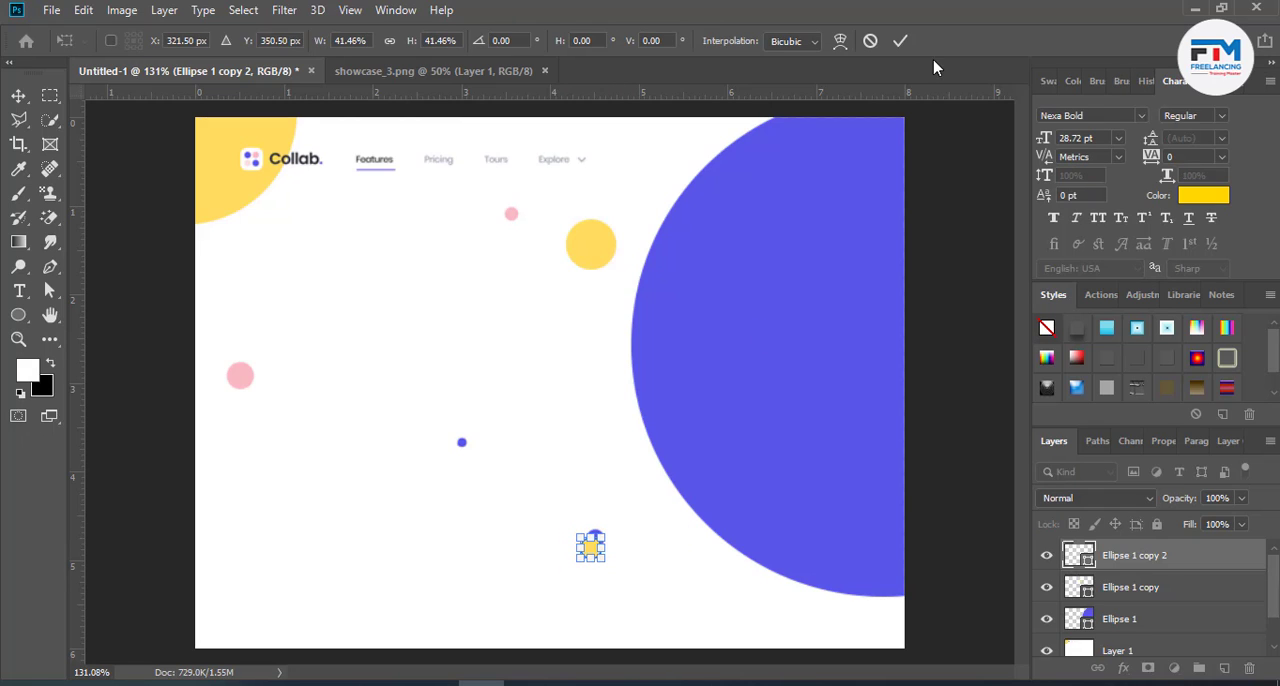
click(898, 42)
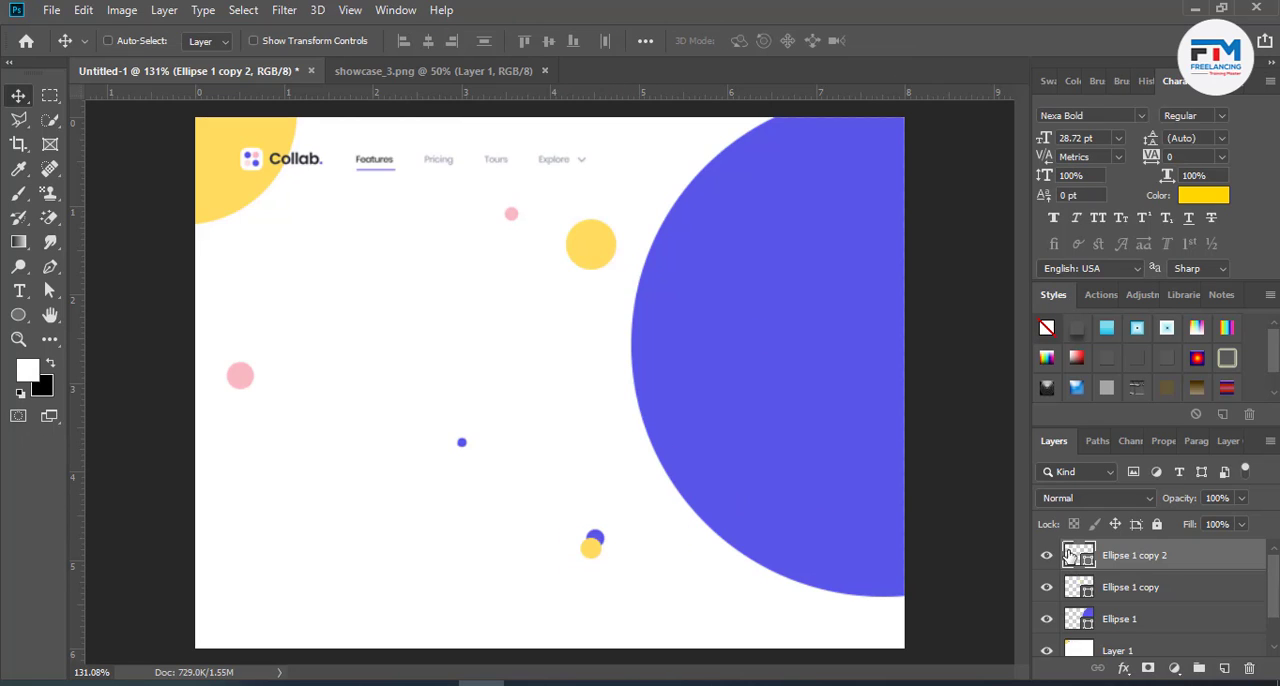
double_click(1079, 555)
click(683, 450)
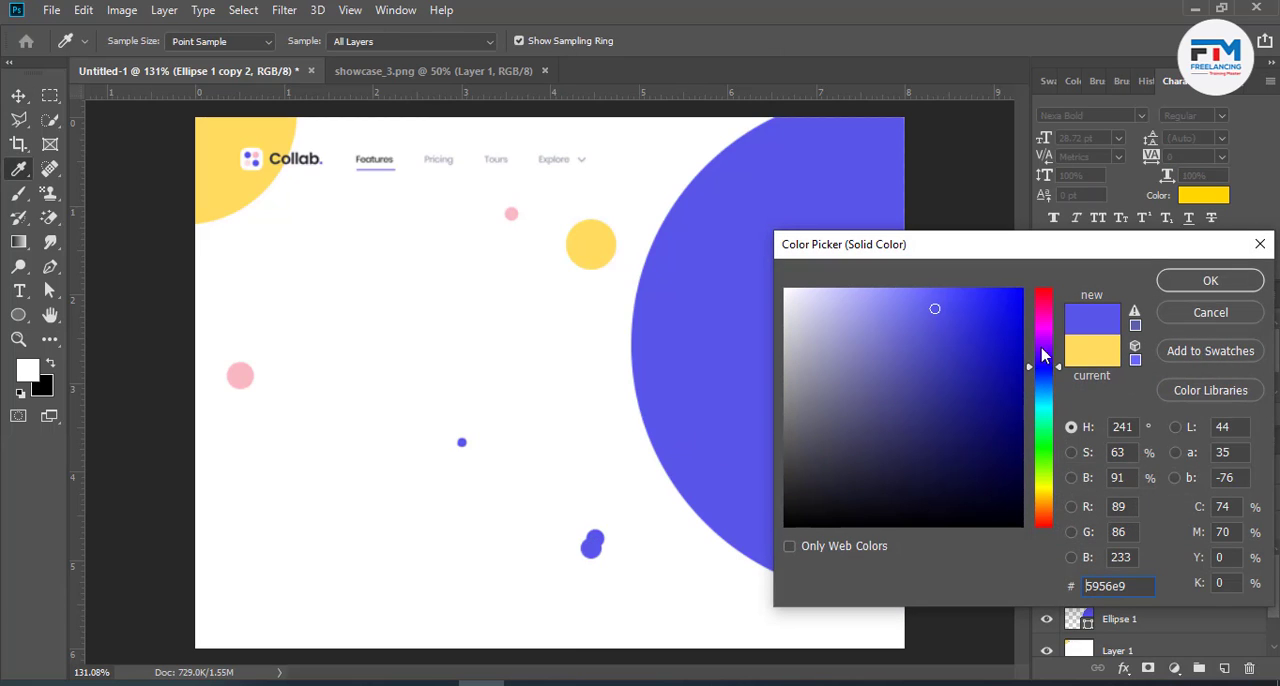
click(1210, 281)
- Duplicate the small purple circle and place a slightly smaller copy over the tiny purple dot in the canvas's middle
drag(588, 545, 251, 392)
key(ctrl+t)
click(781, 42)
- Scale a further copy over the pink dot to 291.67% and fill it with that dot's pink, #fab6c2
key(ctrl+t)
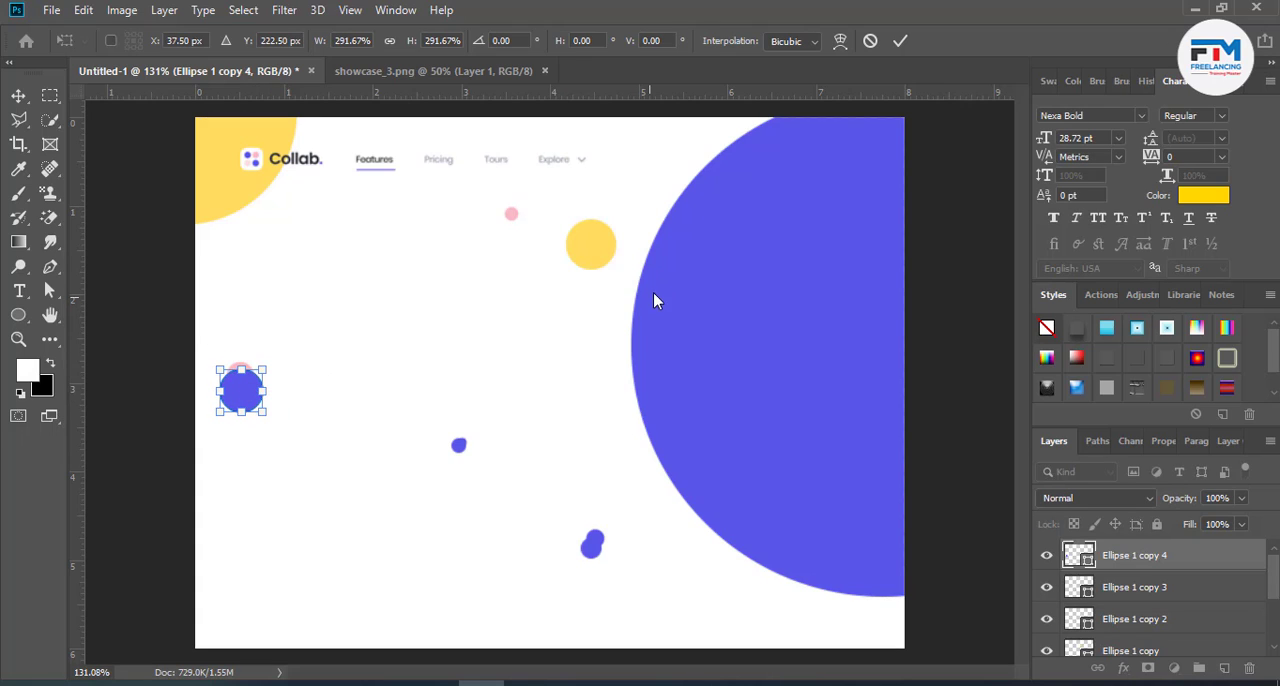
click(900, 41)
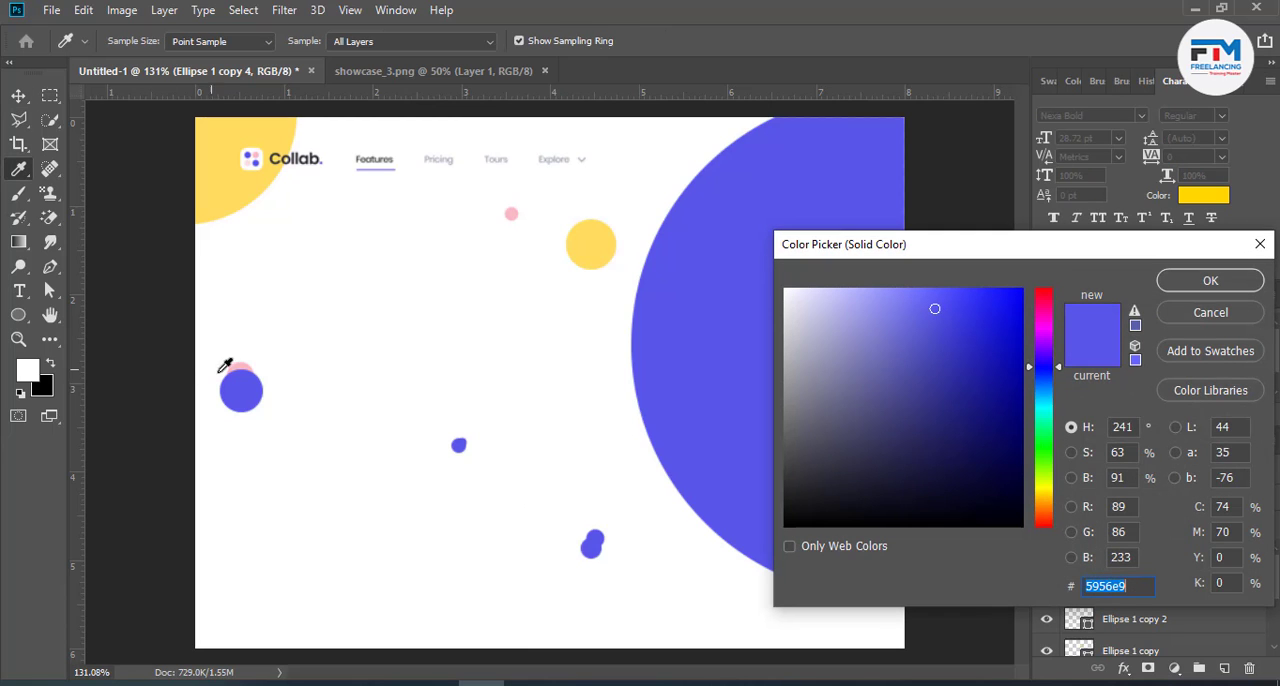
click(243, 365)
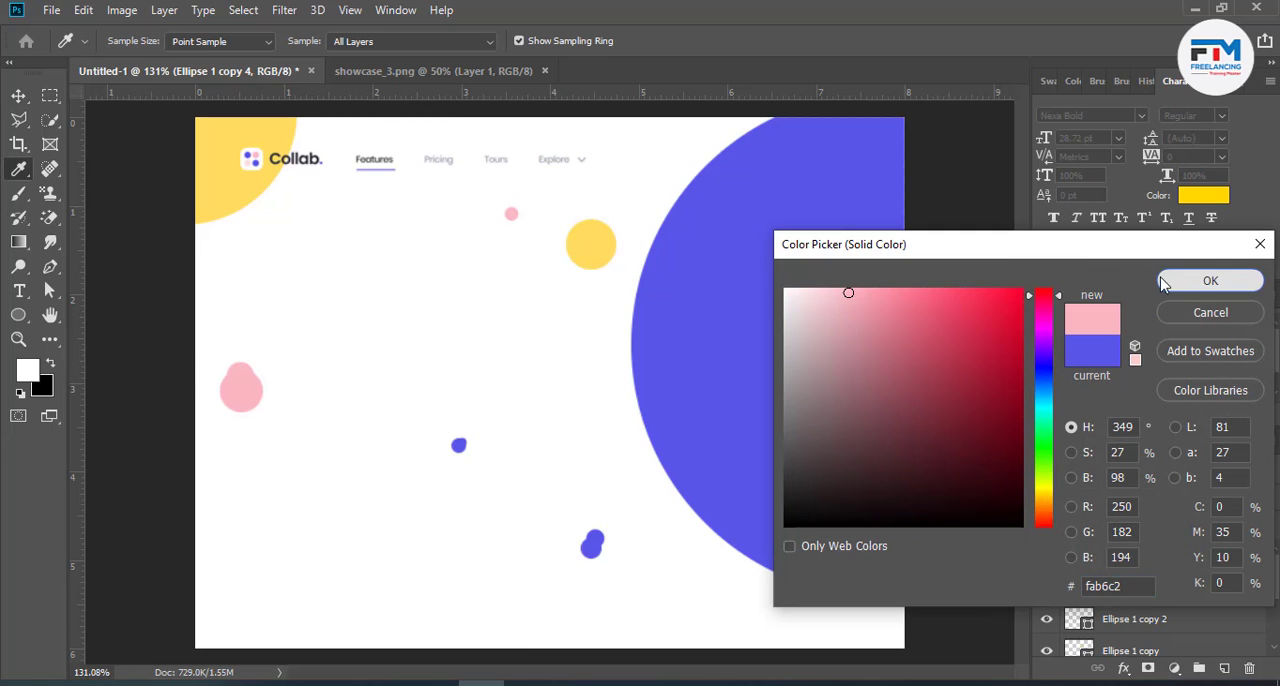
click(1210, 281)
- Duplicate the pink circle, enlarge the copy over the yellow corner shape, and fill it with the yellow circle's colour, #ffdc60
drag(232, 390, 246, 203)
key(ctrl+t)
click(902, 40)
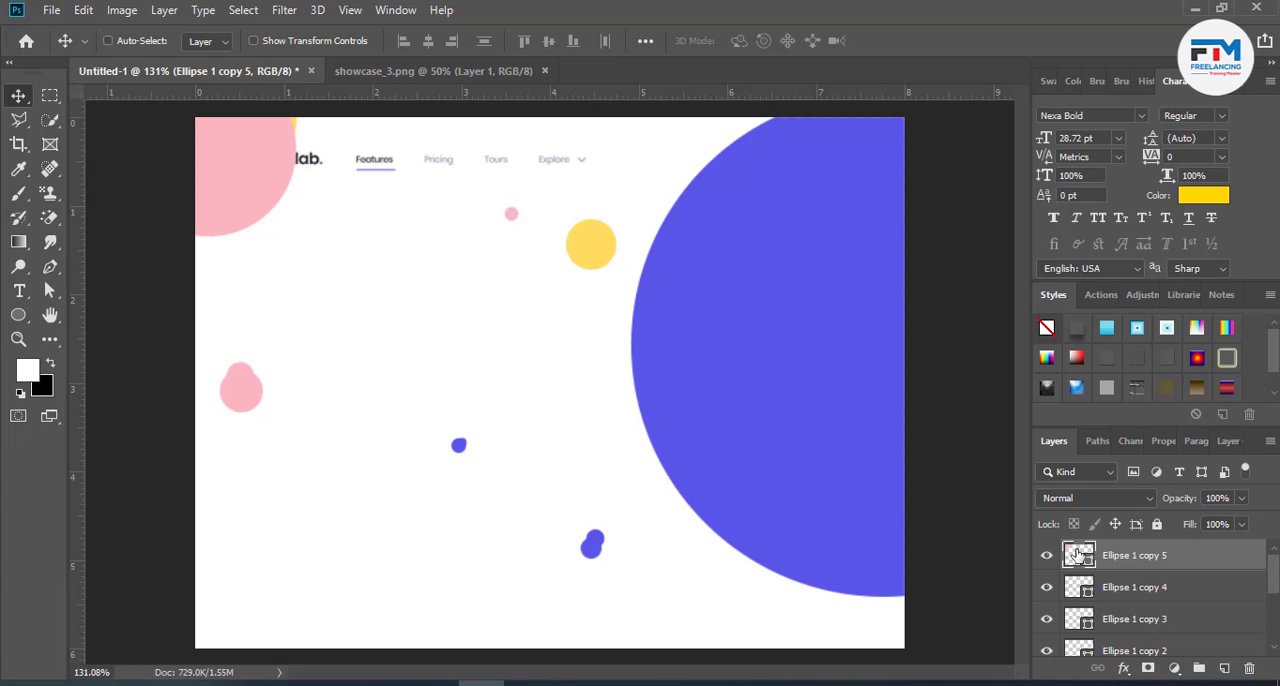
double_click(1078, 555)
click(588, 245)
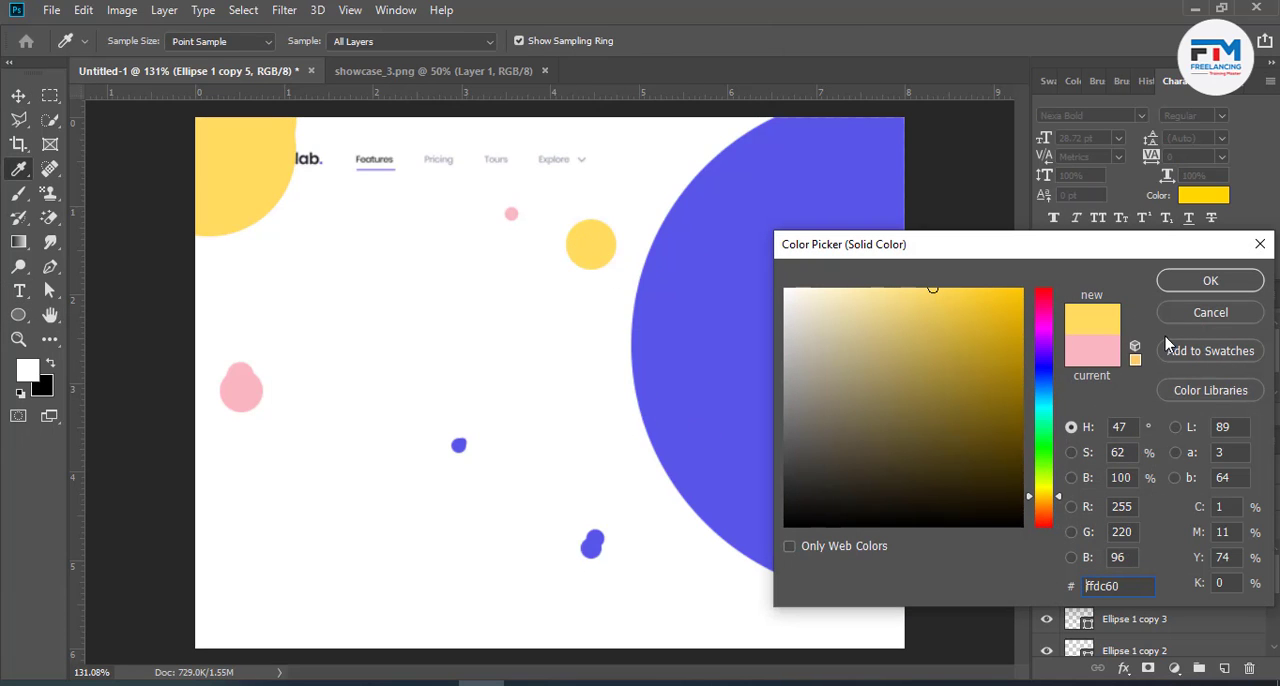
click(1178, 287)
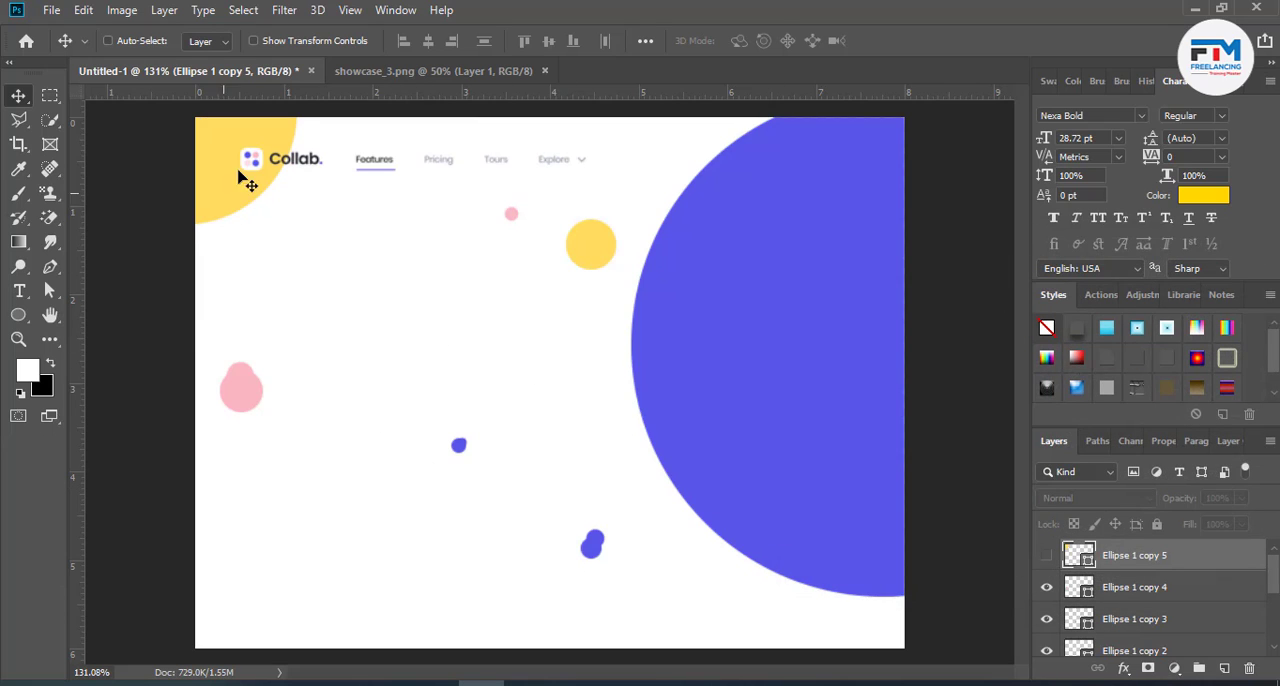
- Draw a 19 × 19 px rounded rectangle with a 5 px radius over the logo's tile and move it below the Collab text
scroll(230, 178, up, 5)
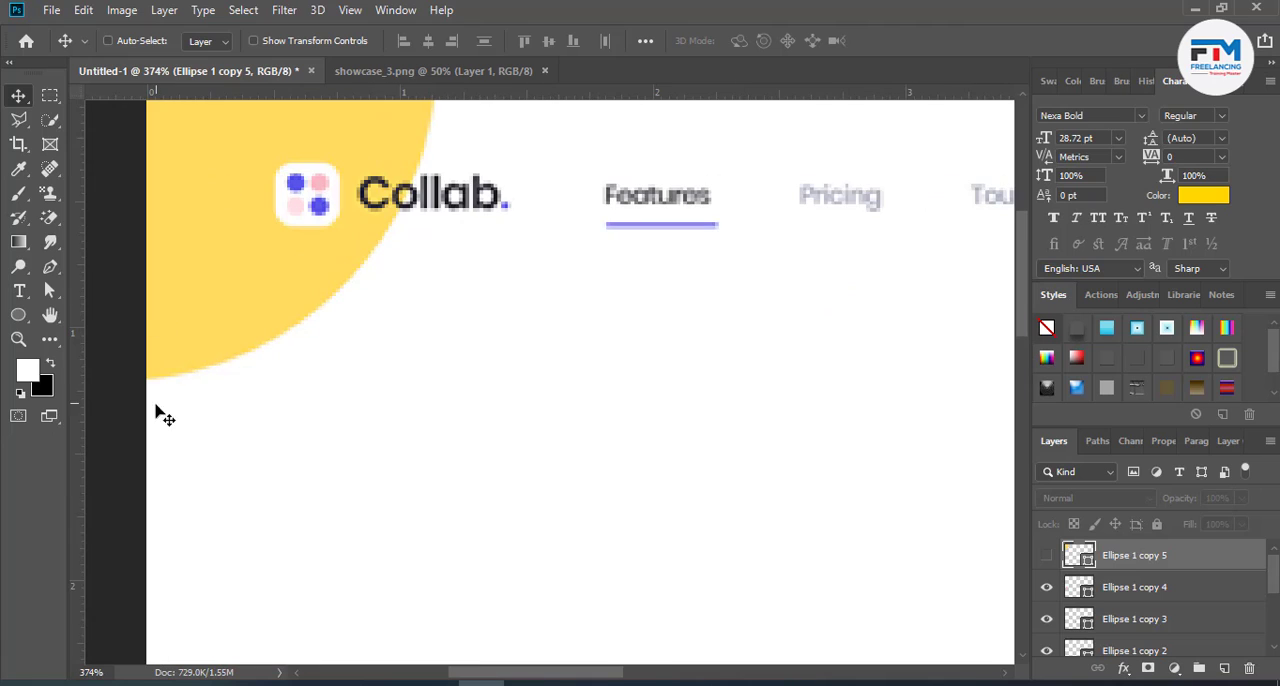
right_click(14, 318)
click(60, 312)
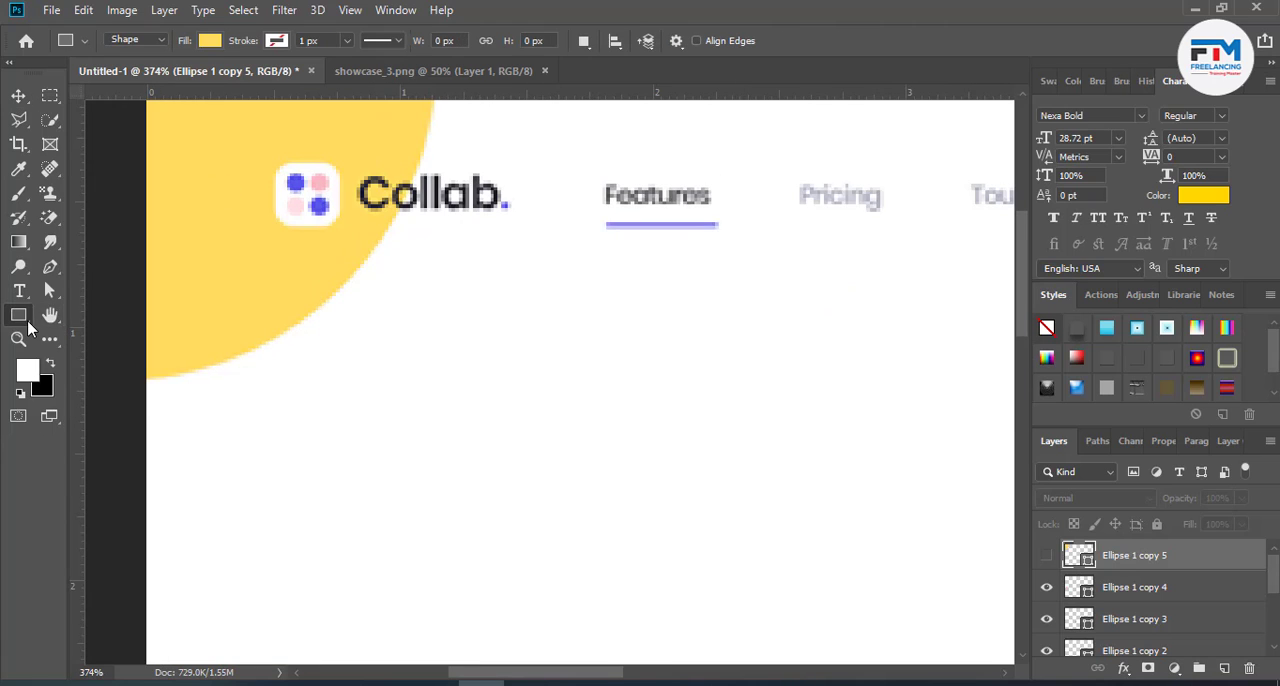
right_click(29, 325)
click(75, 333)
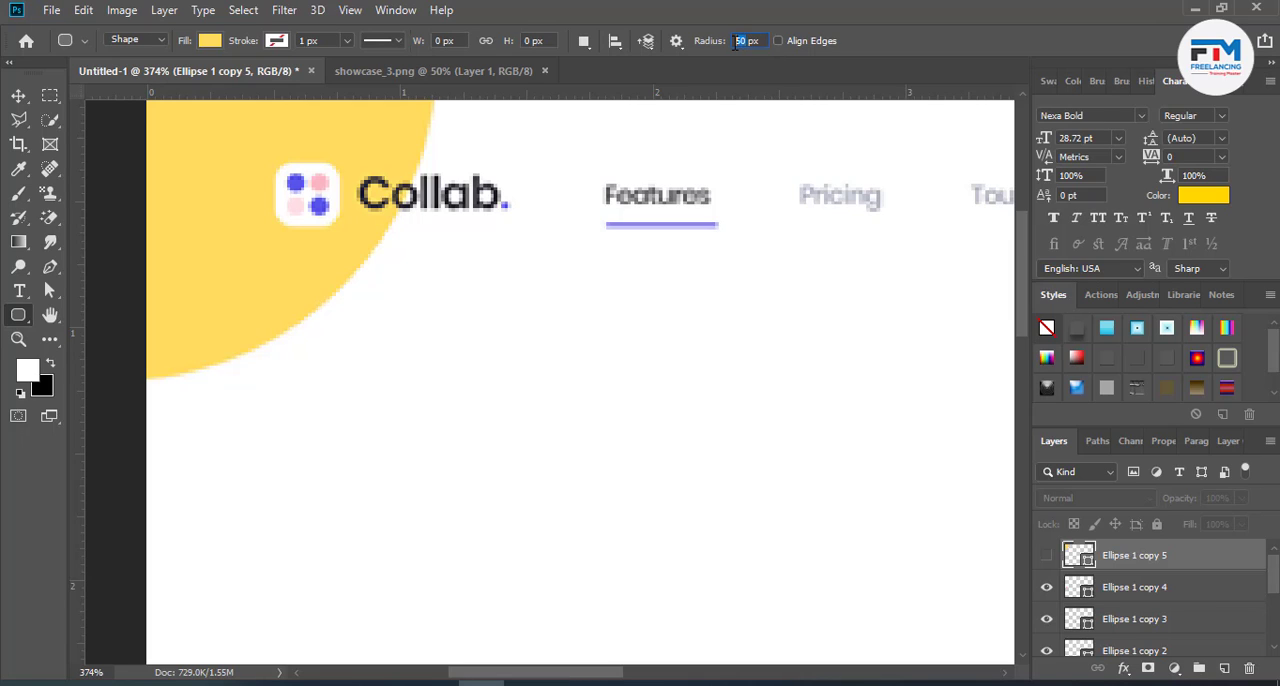
text(5)
drag(275, 162, 337, 221)
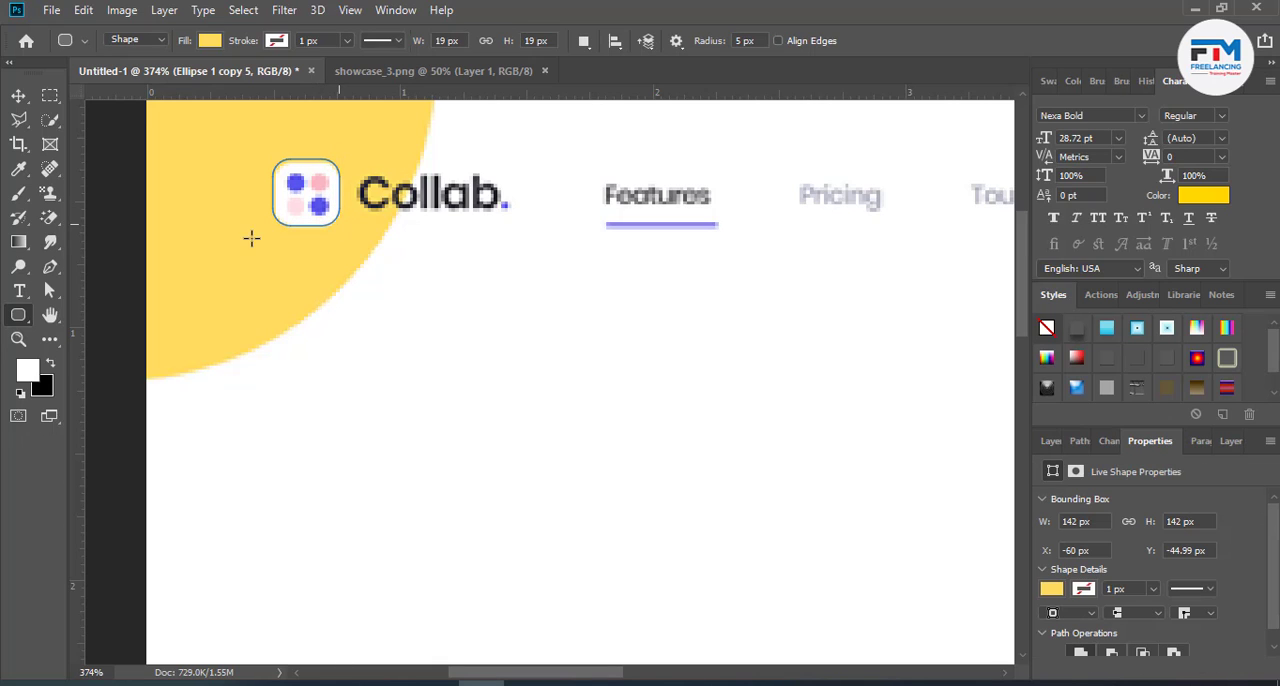
click(18, 96)
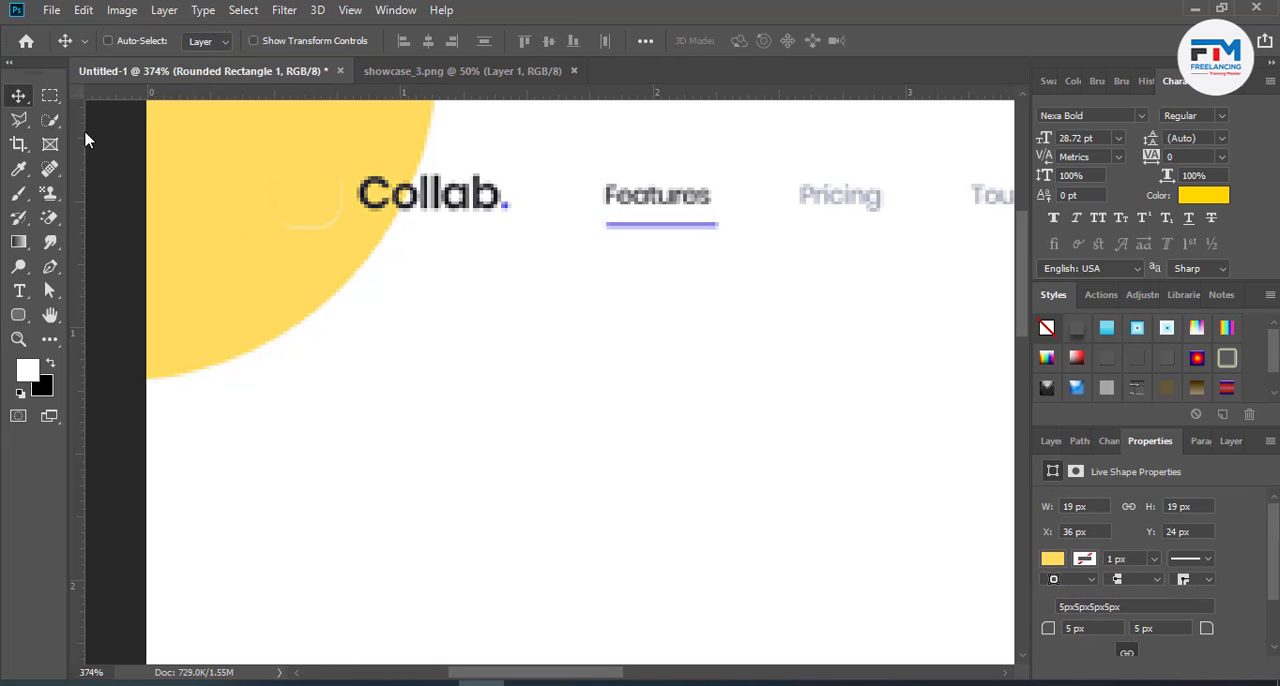
drag(300, 224, 426, 343)
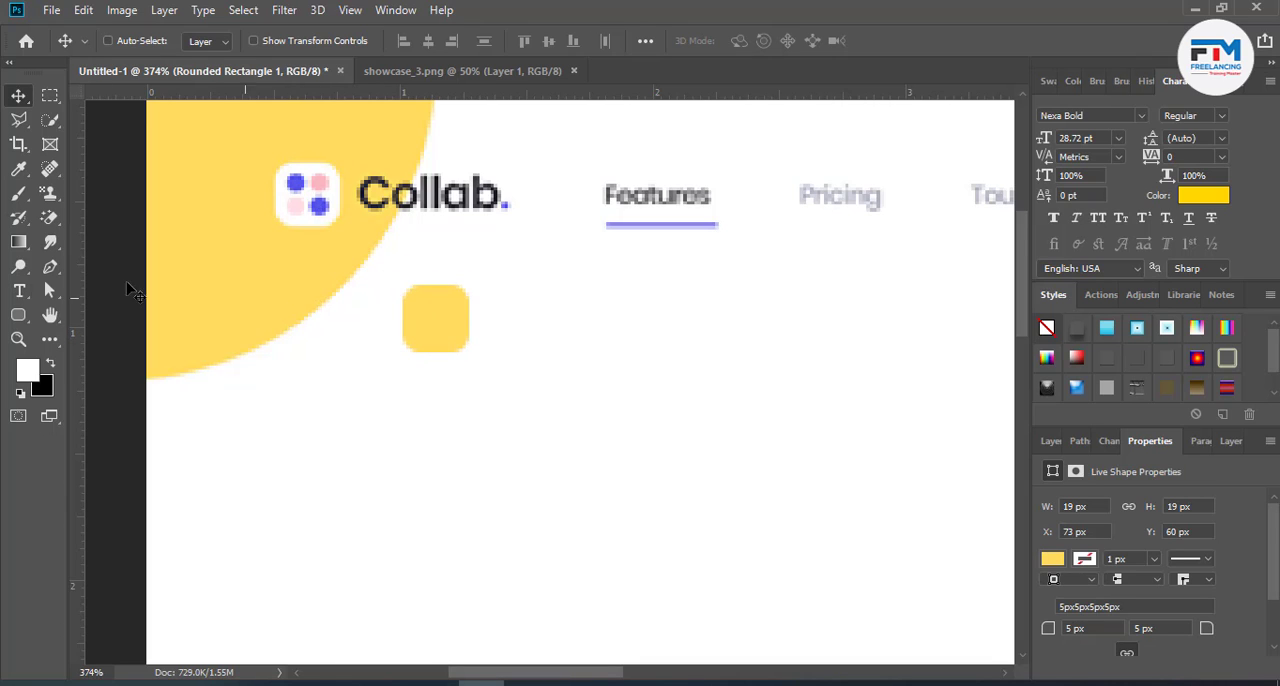
- Draw a circle of about 6 px with the Ellipse tool on the white area below the yellow corner shape
click(18, 315)
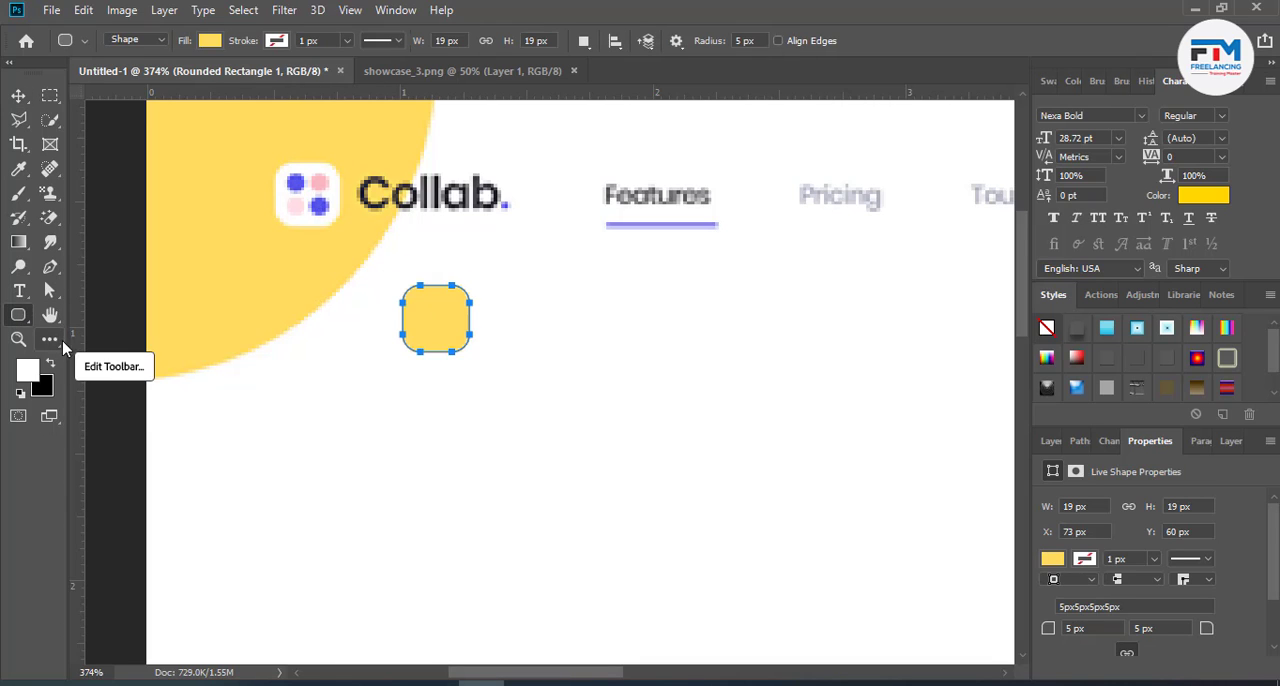
right_click(18, 316)
click(62, 350)
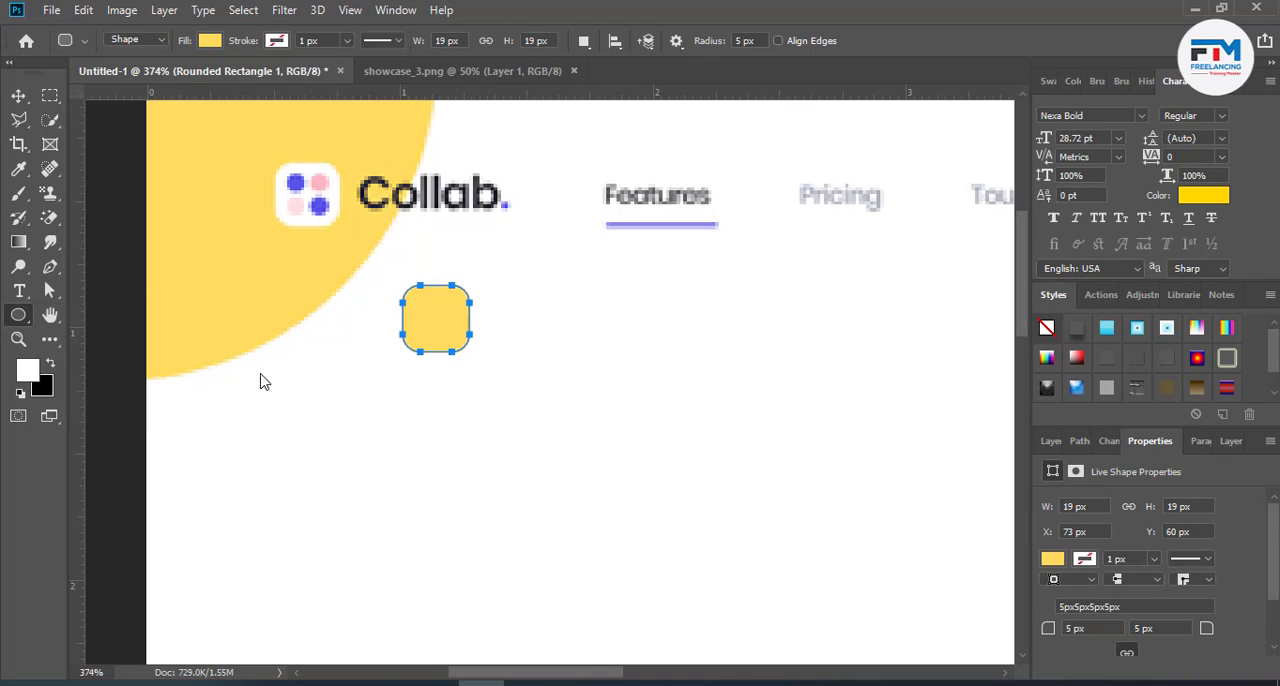
mouse_move(337, 364)
mouse_down()
mouse_move(369, 409)
mouse_move(347, 377)
mouse_up()
key(v)
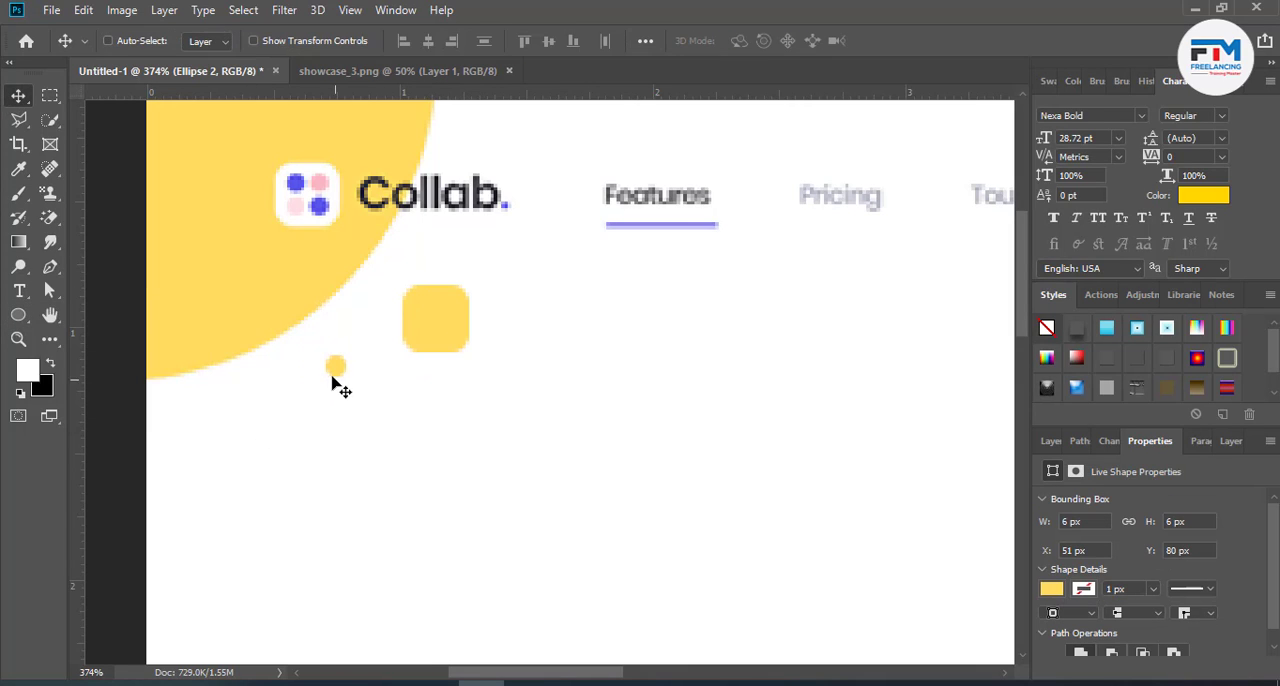
- Fill the 6 px circle with the purple-blue #5855e9 sampled from a dot in the original logo
click(1048, 441)
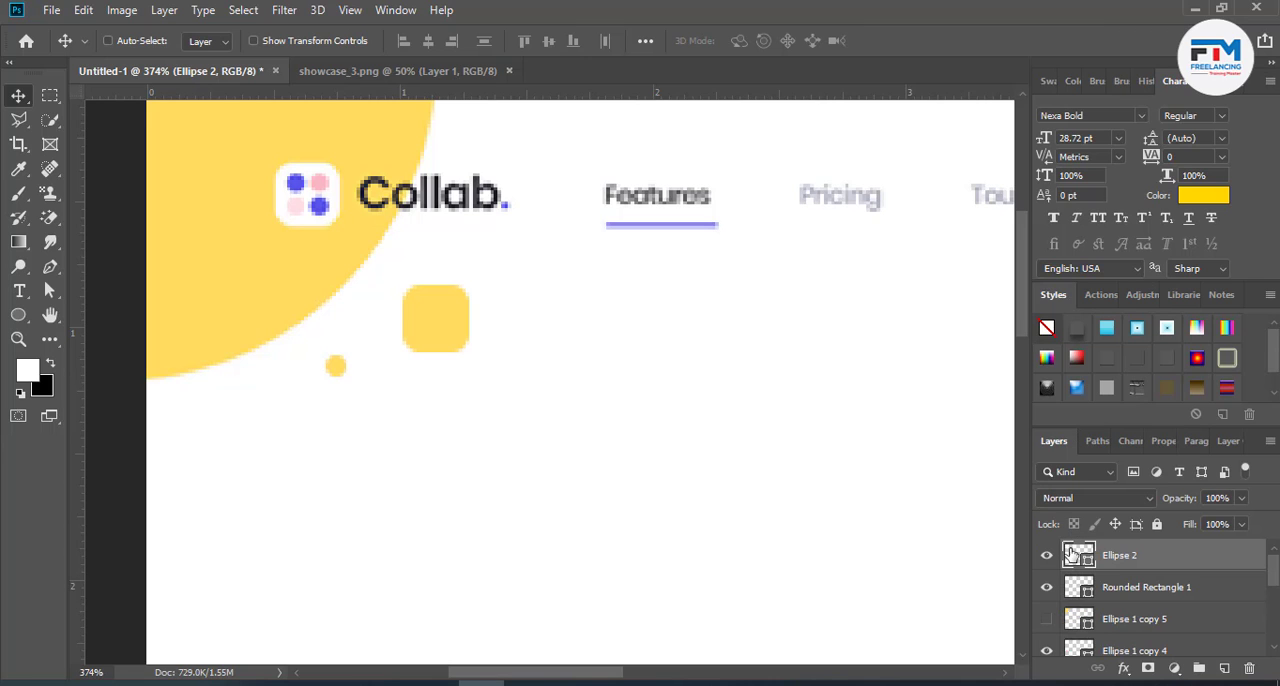
double_click(1078, 555)
click(323, 202)
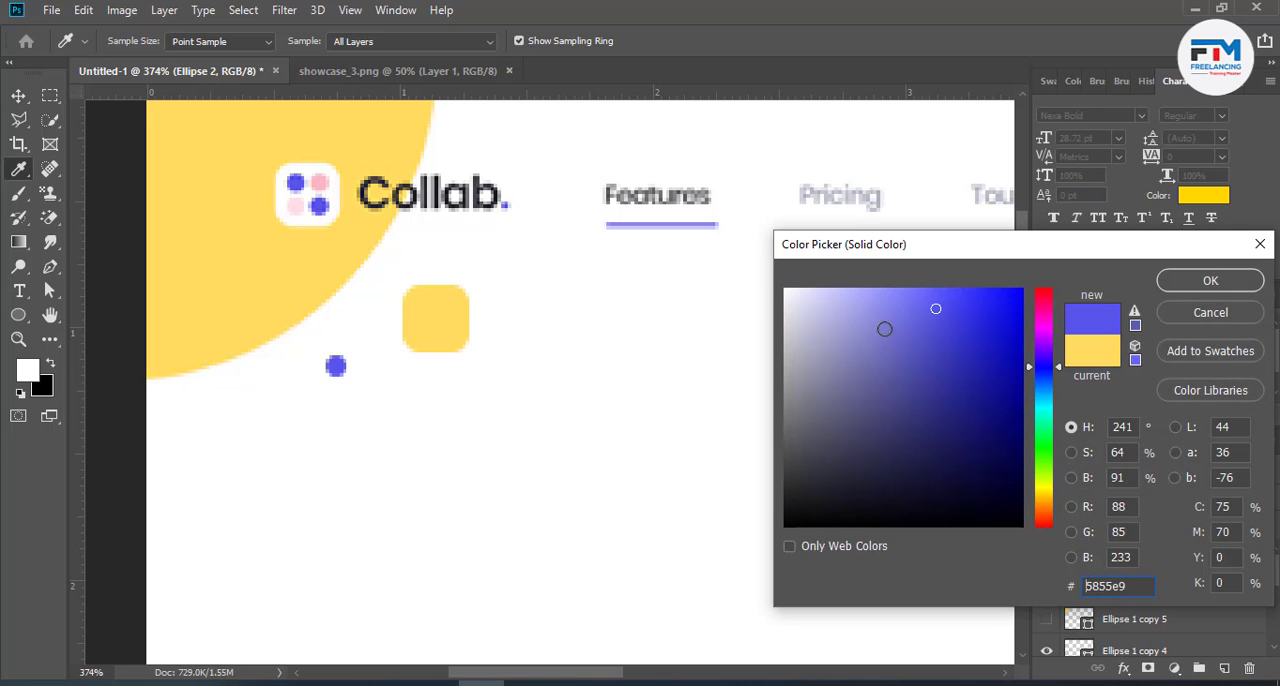
click(1183, 281)
- Place the purple dot on the yellow rounded square and duplicate it three times to form a two-by-two grid
drag(338, 364, 688, 300)
scroll(432, 320, up, 10)
scroll(688, 300, down, 5)
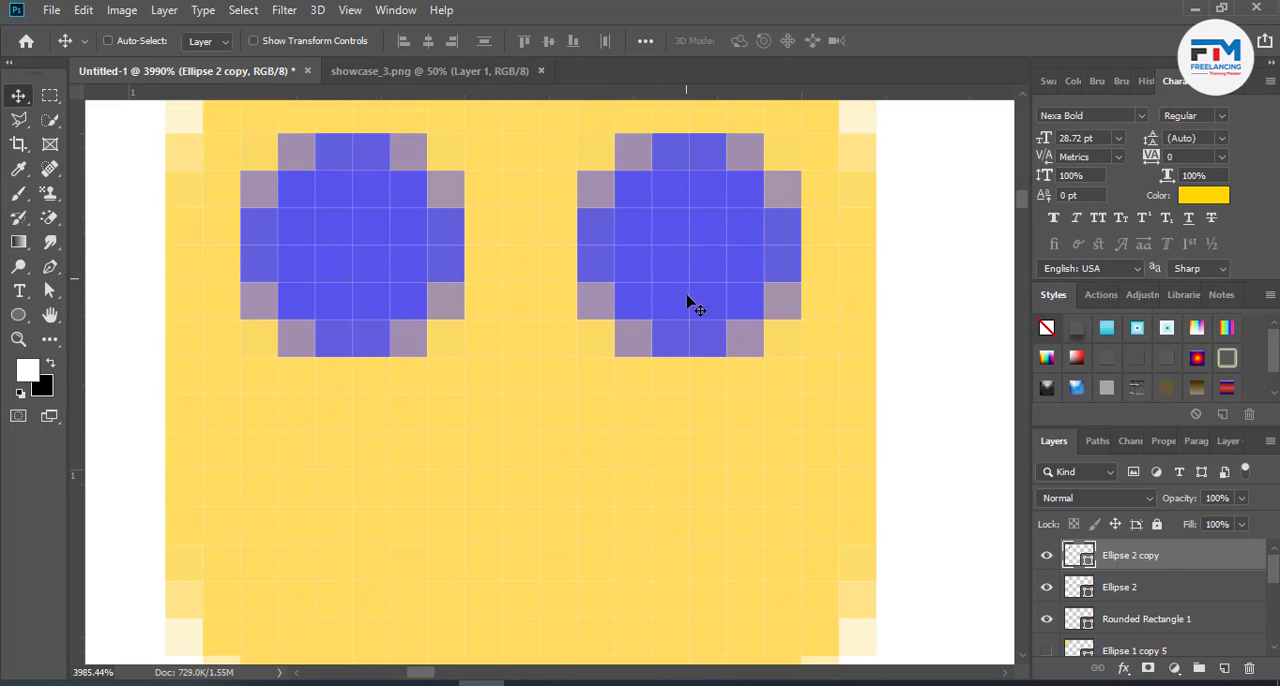
alt+drag(691, 218, 340, 465)
scroll(511, 526, down, 6)
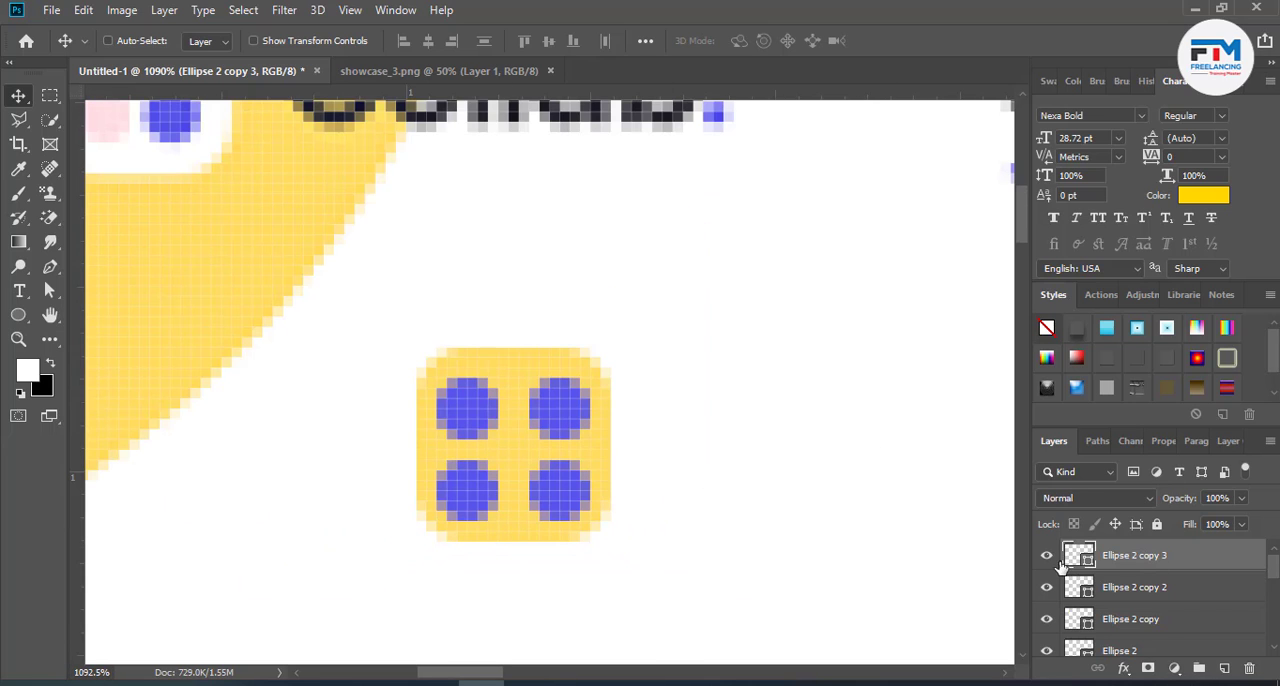
- Recolour the lower-left dot of the new logo icon with a fully saturated bright red
double_click(1080, 558)
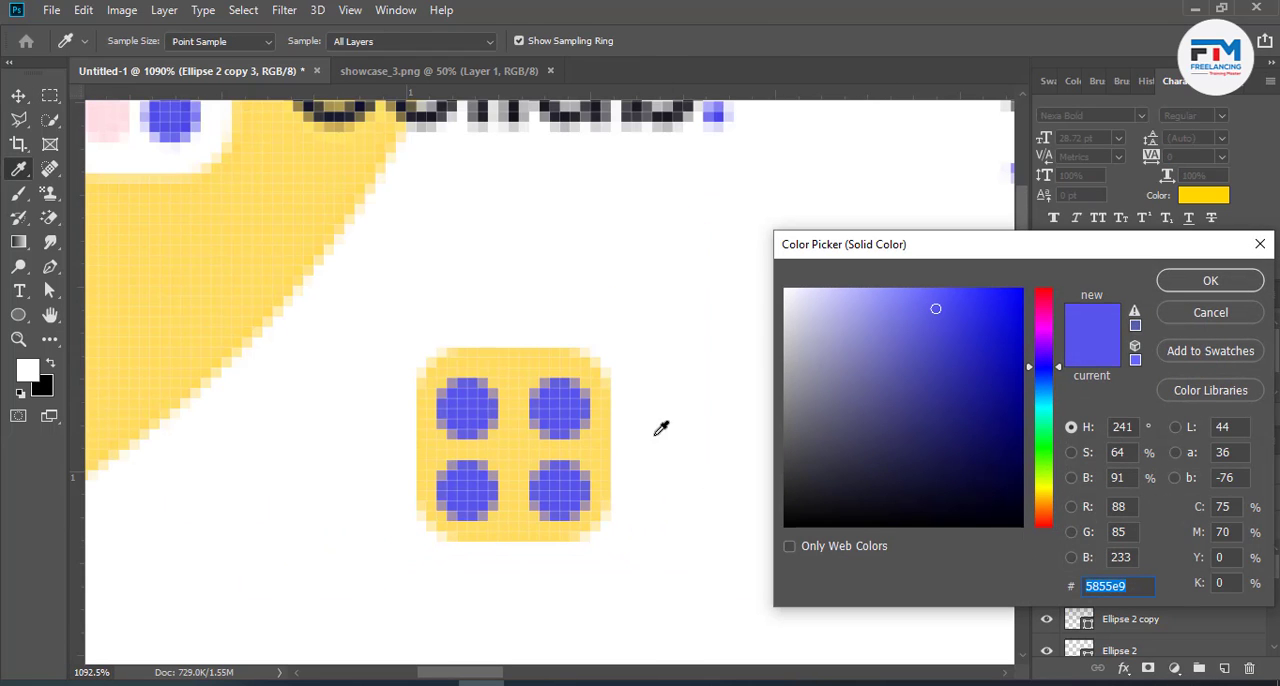
click(111, 104)
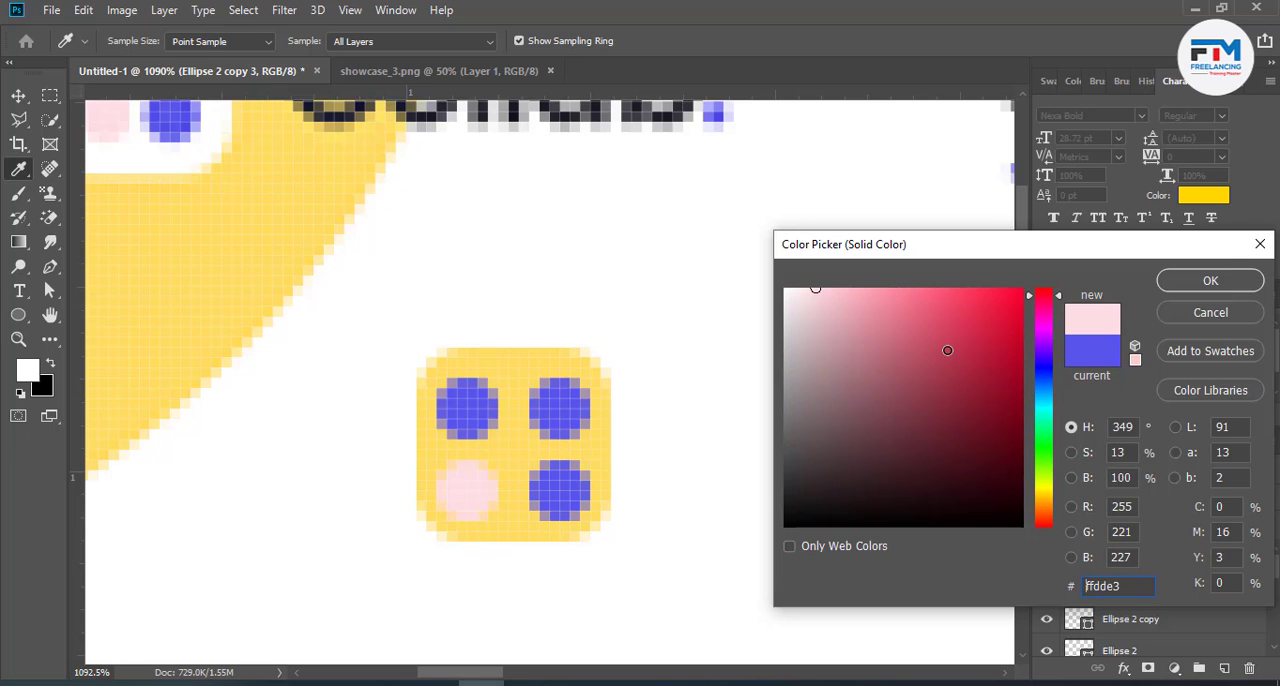
drag(947, 350, 1050, 288)
click(1211, 290)
- Recolour the upper-right dot of the new logo icon with the near-black navy #01001e
ctrl+click(566, 414)
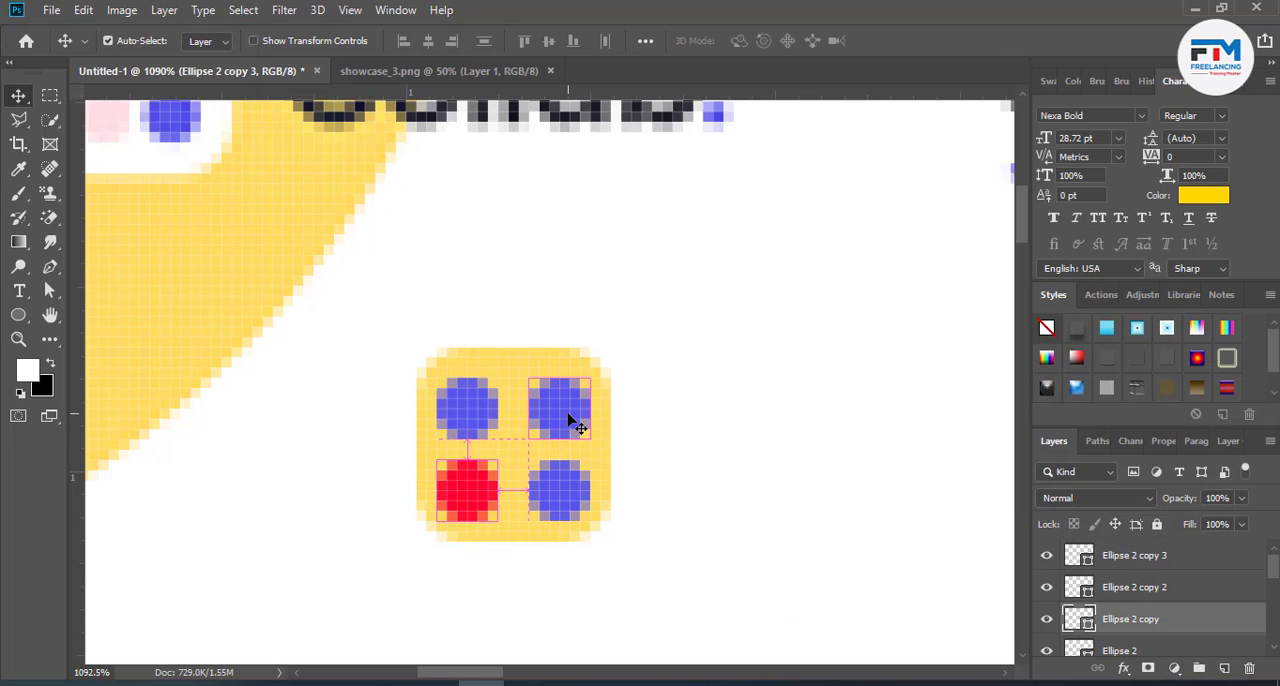
double_click(1070, 618)
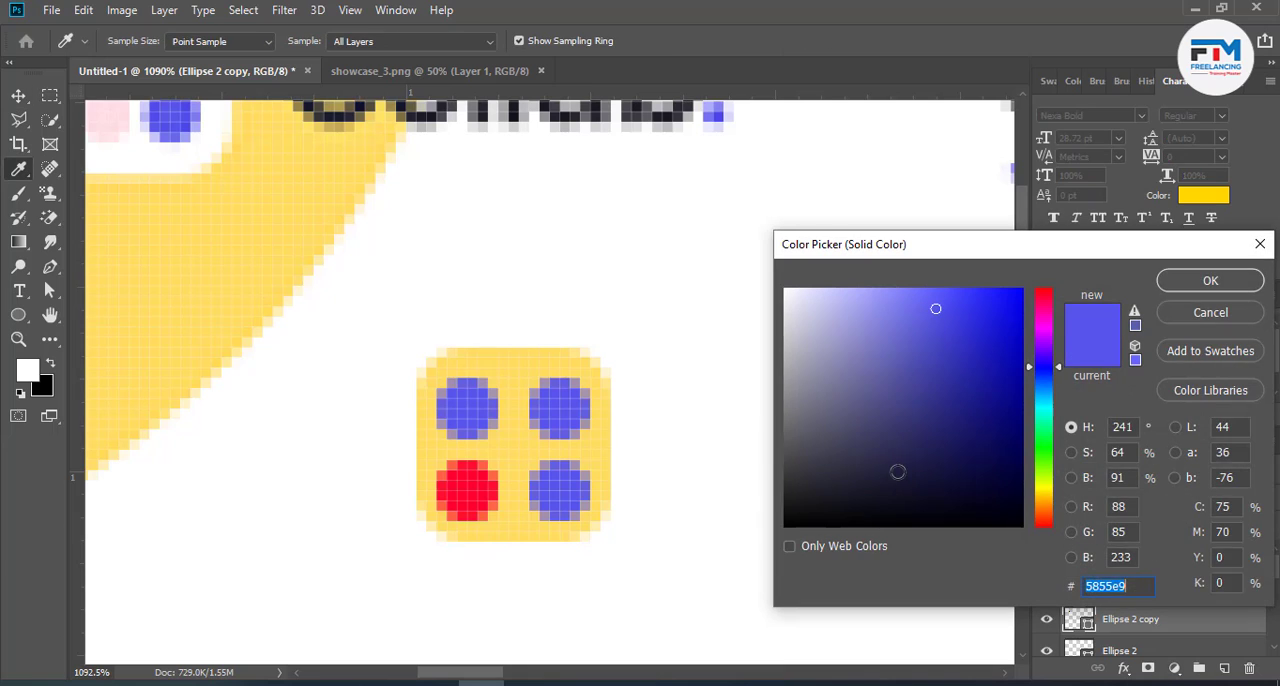
drag(935, 453, 1054, 499)
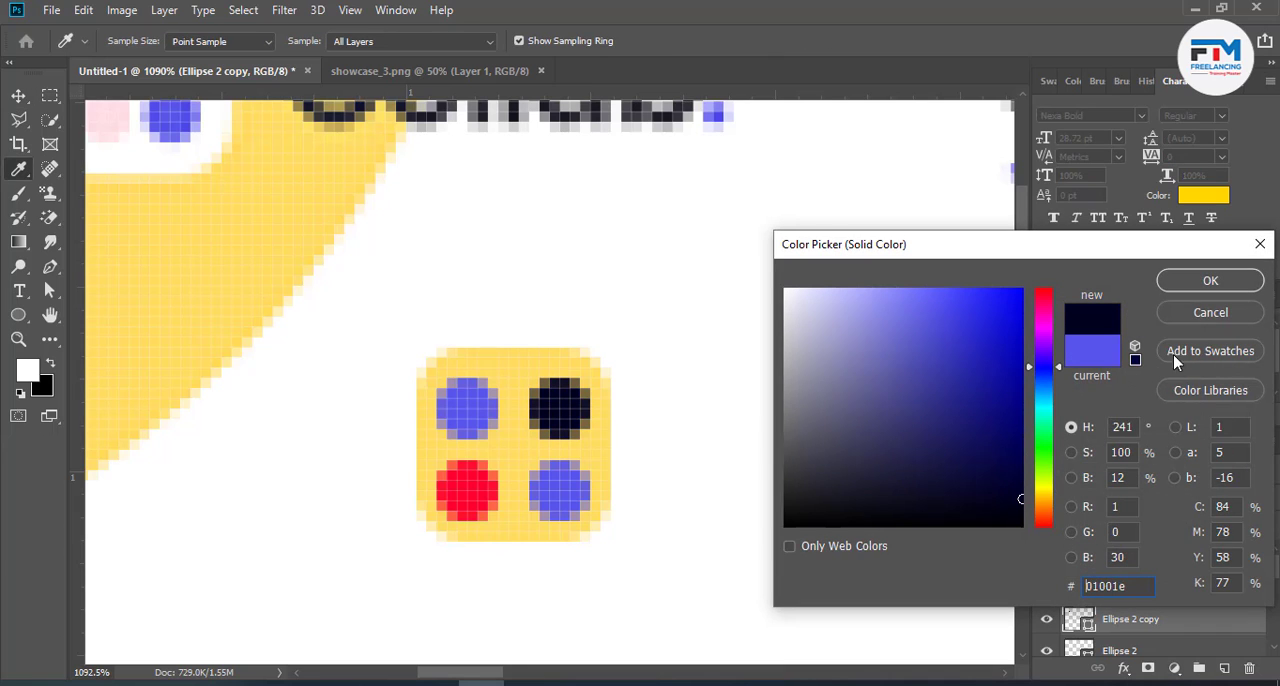
click(1202, 291)
- Fill the rounded square behind the four dots with white, #ffffff, sampled from the canvas background
scroll(808, 497, down, 4)
scroll(1128, 642, down, 2)
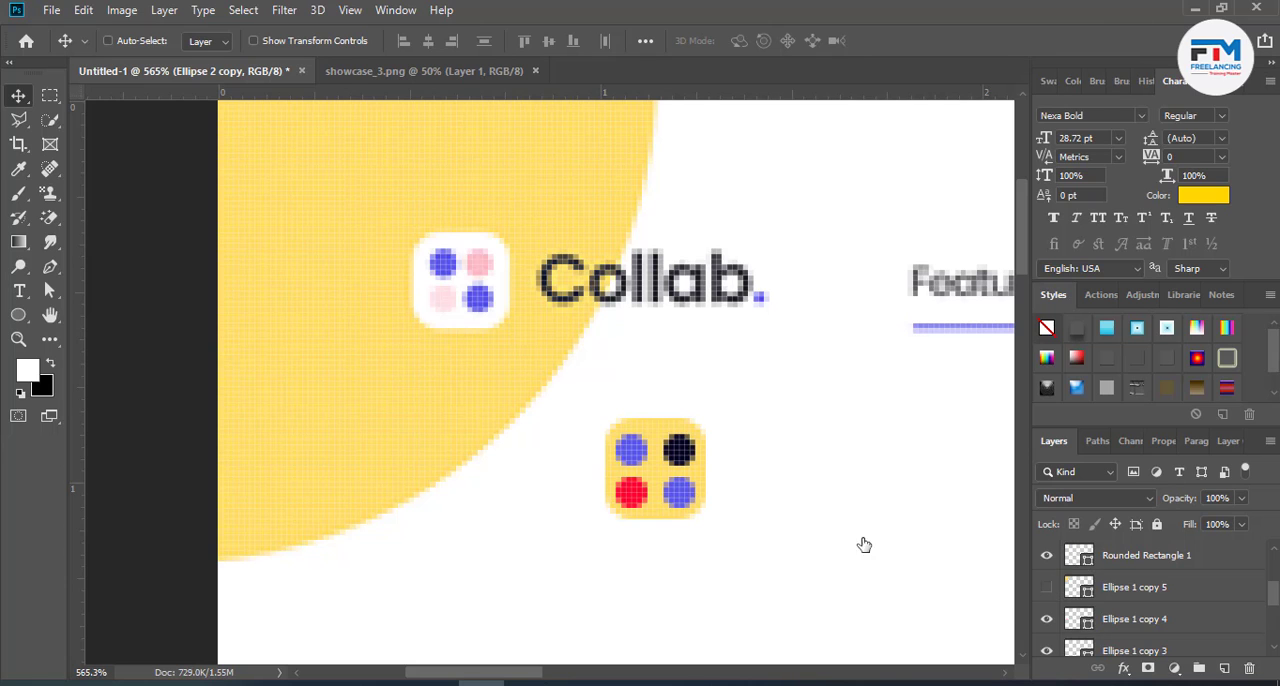
double_click(1079, 555)
click(778, 320)
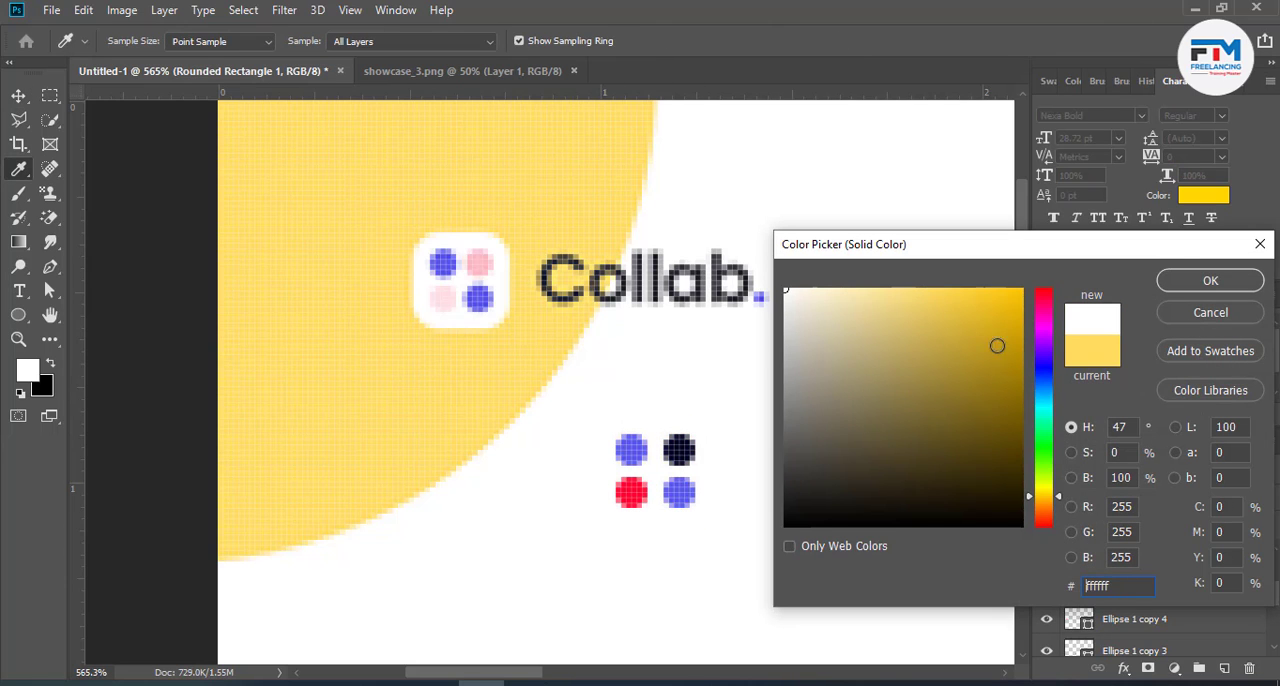
click(1210, 280)
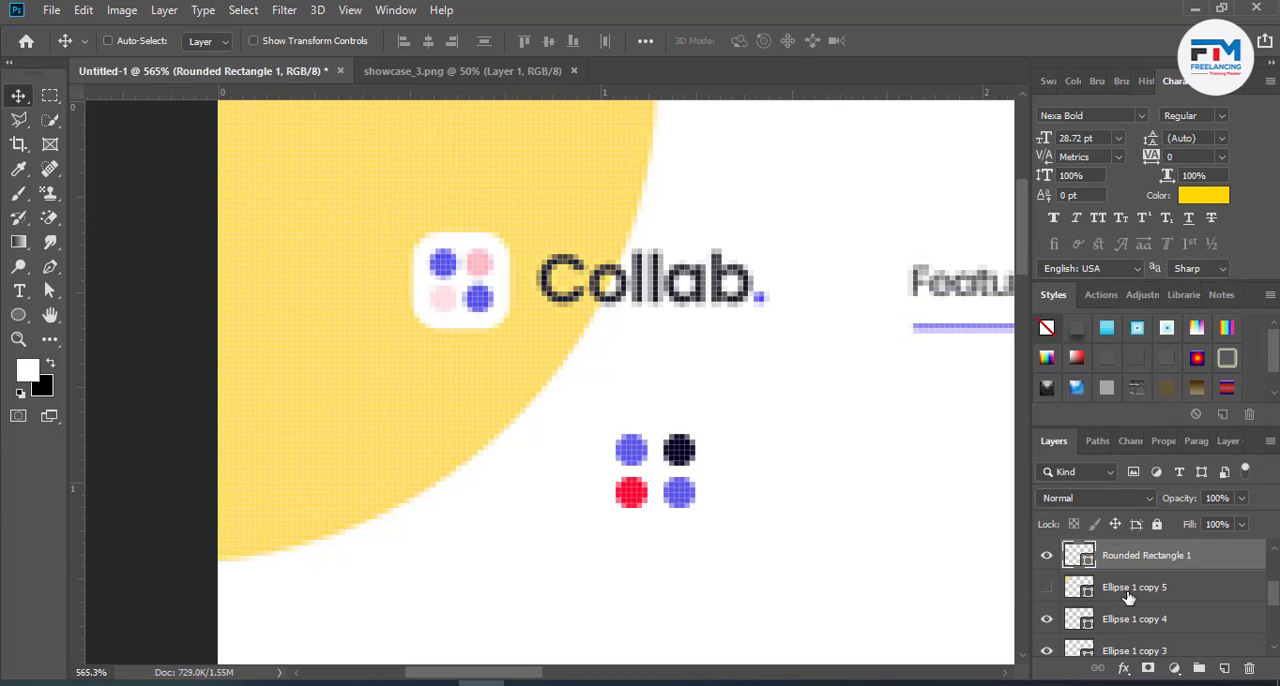
- Group the four dots with their white rounded square as "Logo Design" and move the group over the reference logo icon
scroll(1138, 590, up, 4)
shift+click(1150, 592)
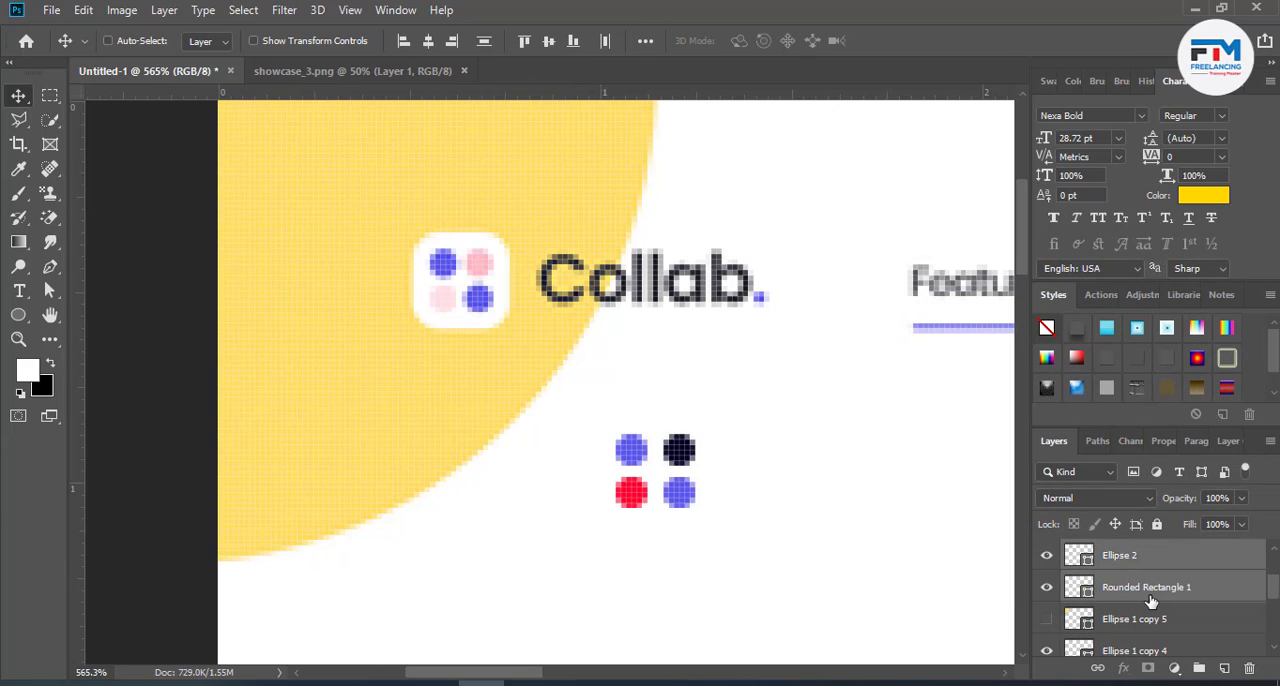
key(ctrl+g)
double_click(1117, 551)
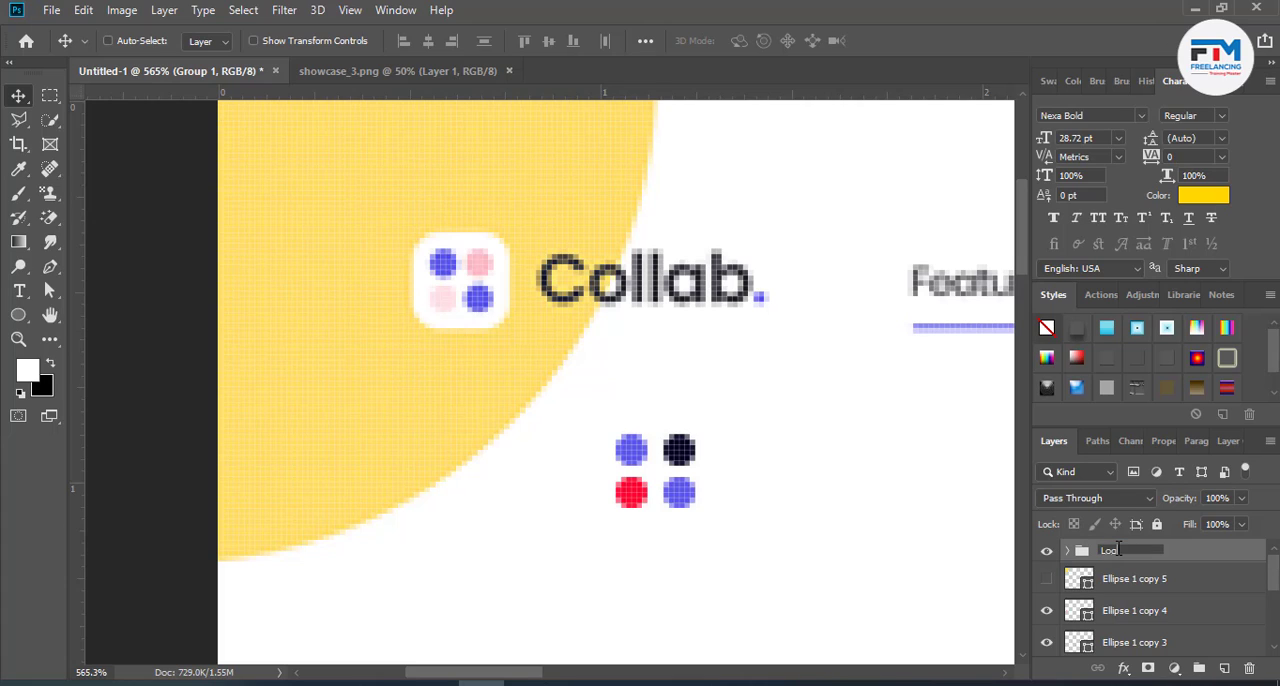
text(Logo Design)
key(Return)
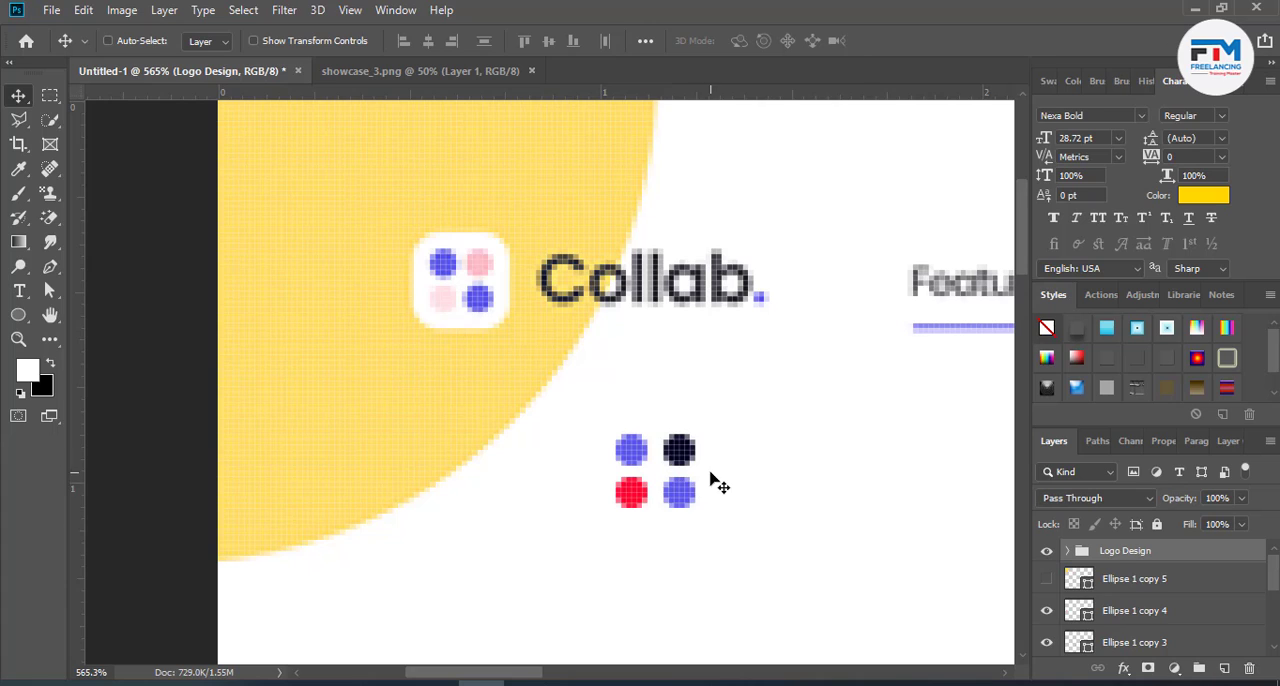
drag(655, 481, 458, 294)
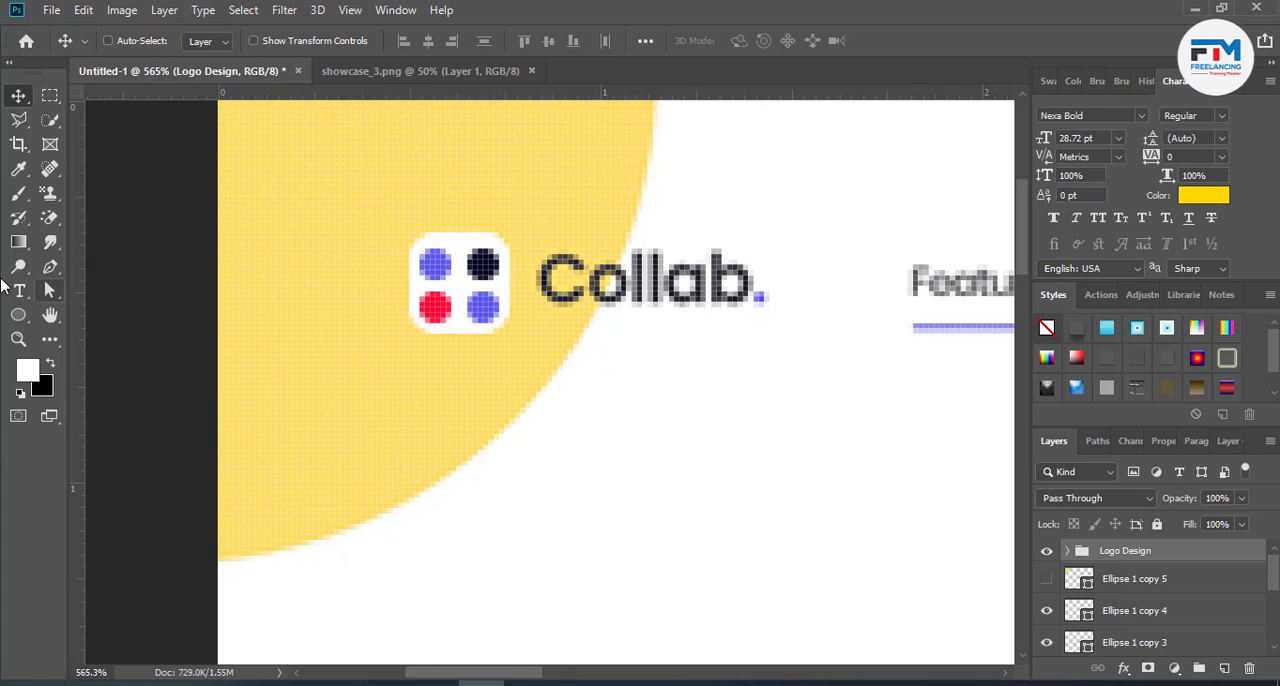
- Add a text layer reading "Logo Here" in Nexa Bold near the logo icon
click(15, 290)
click(15, 290)
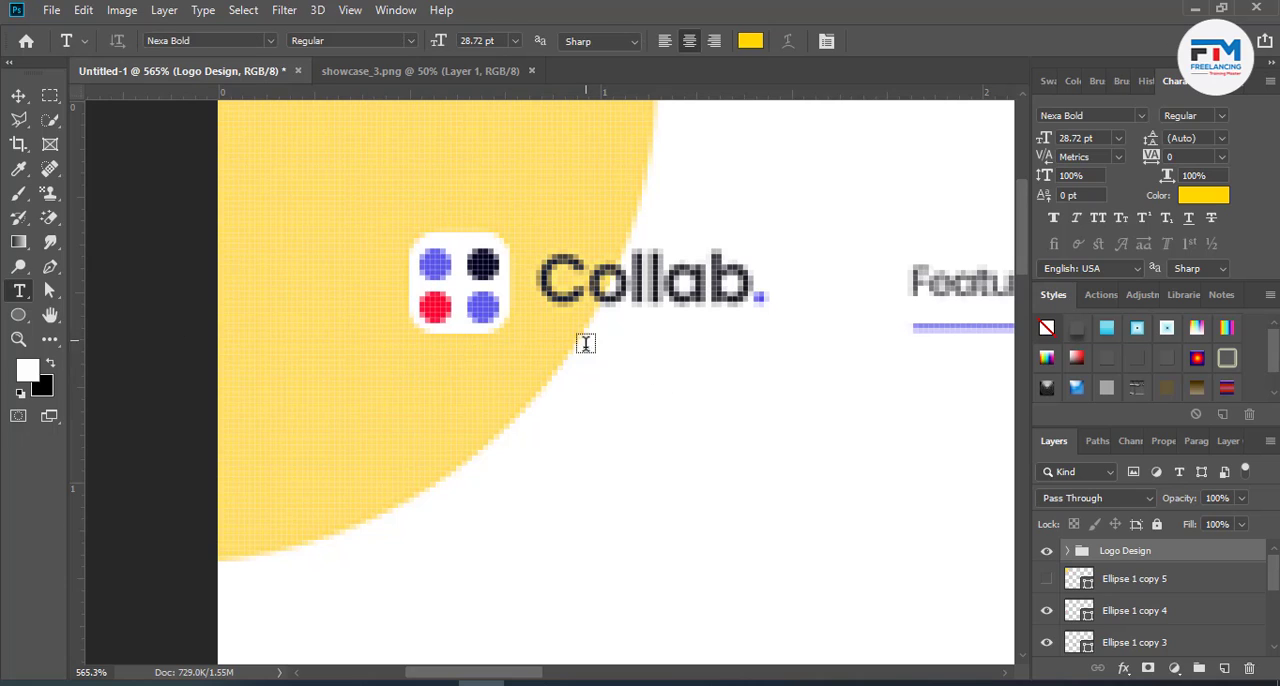
click(763, 418)
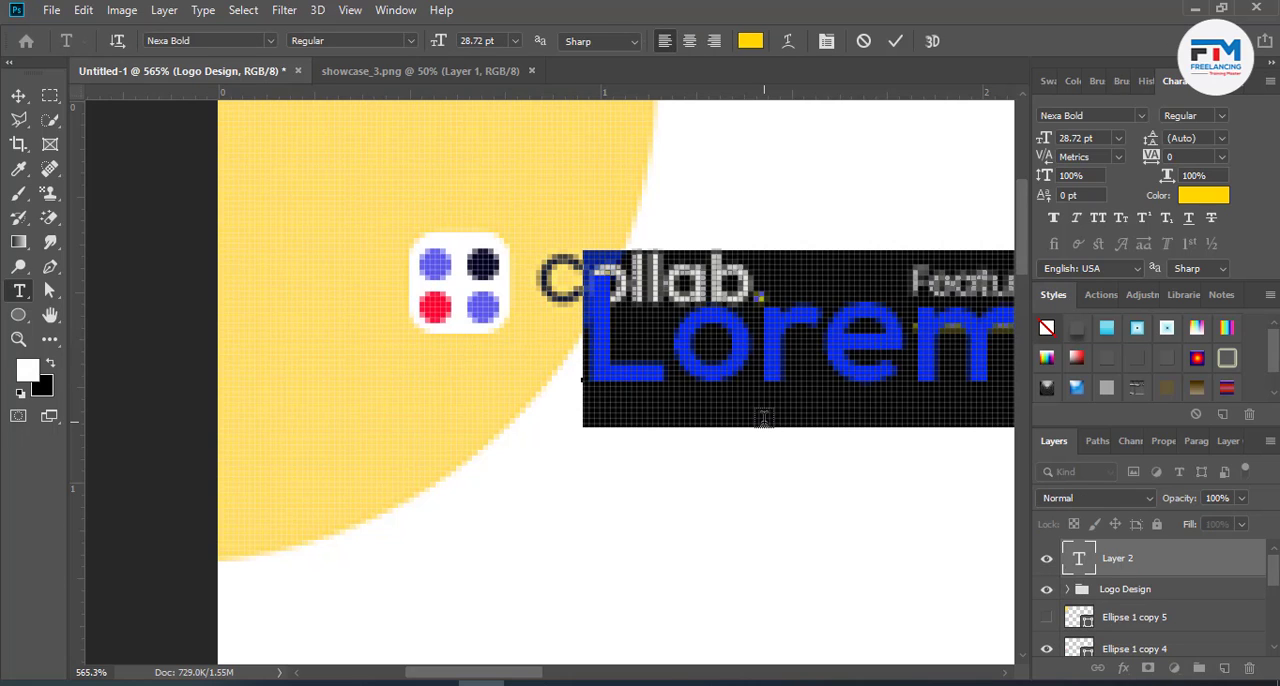
text(Logo D)
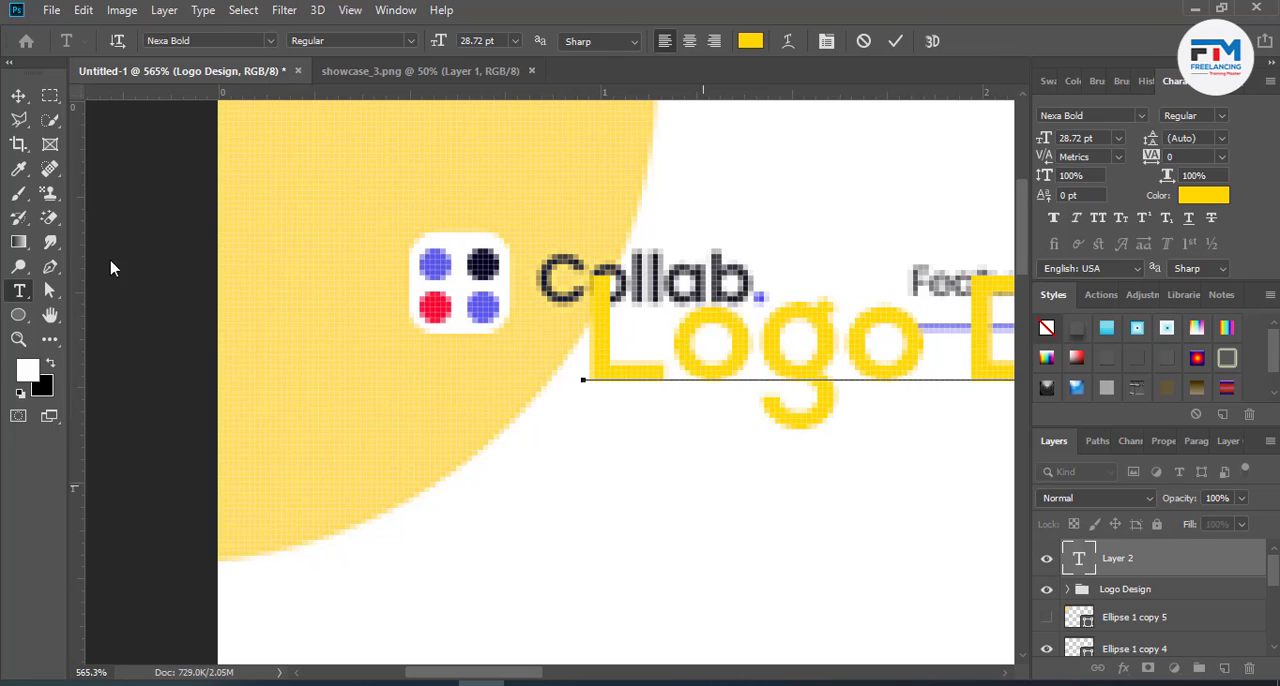
drag(780, 466, 566, 443)
text(es)
drag(715, 348, 1271, 380)
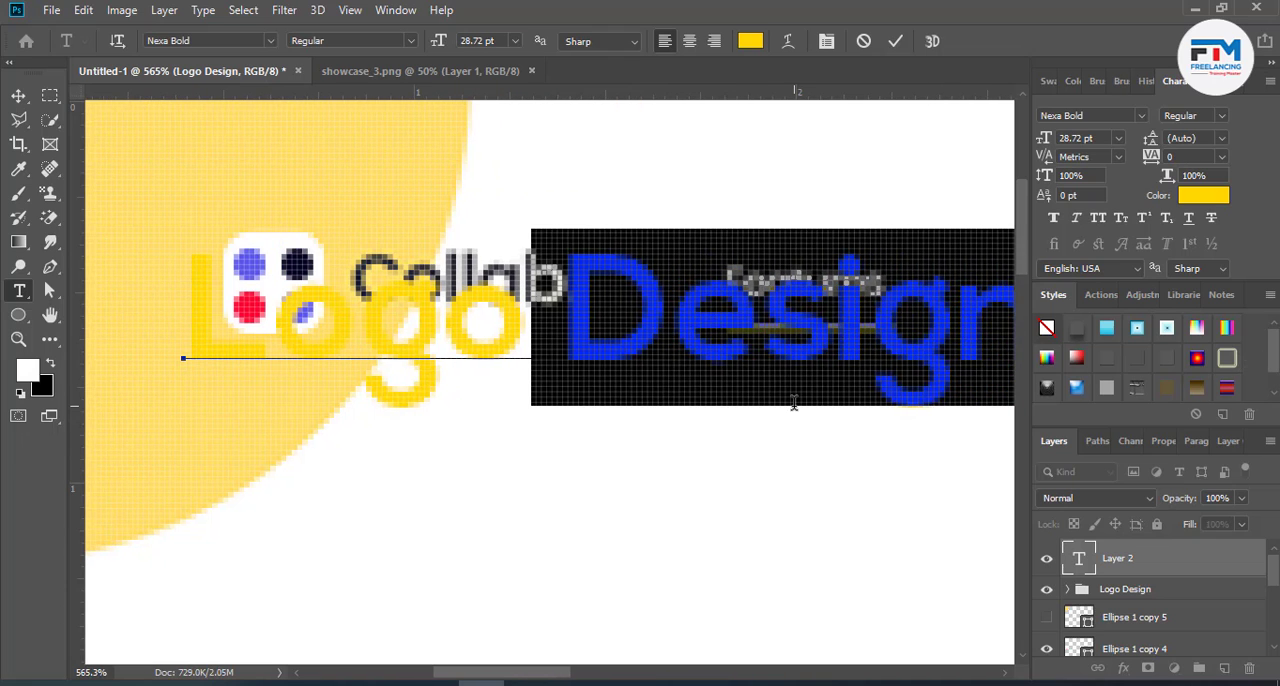
text(Here)
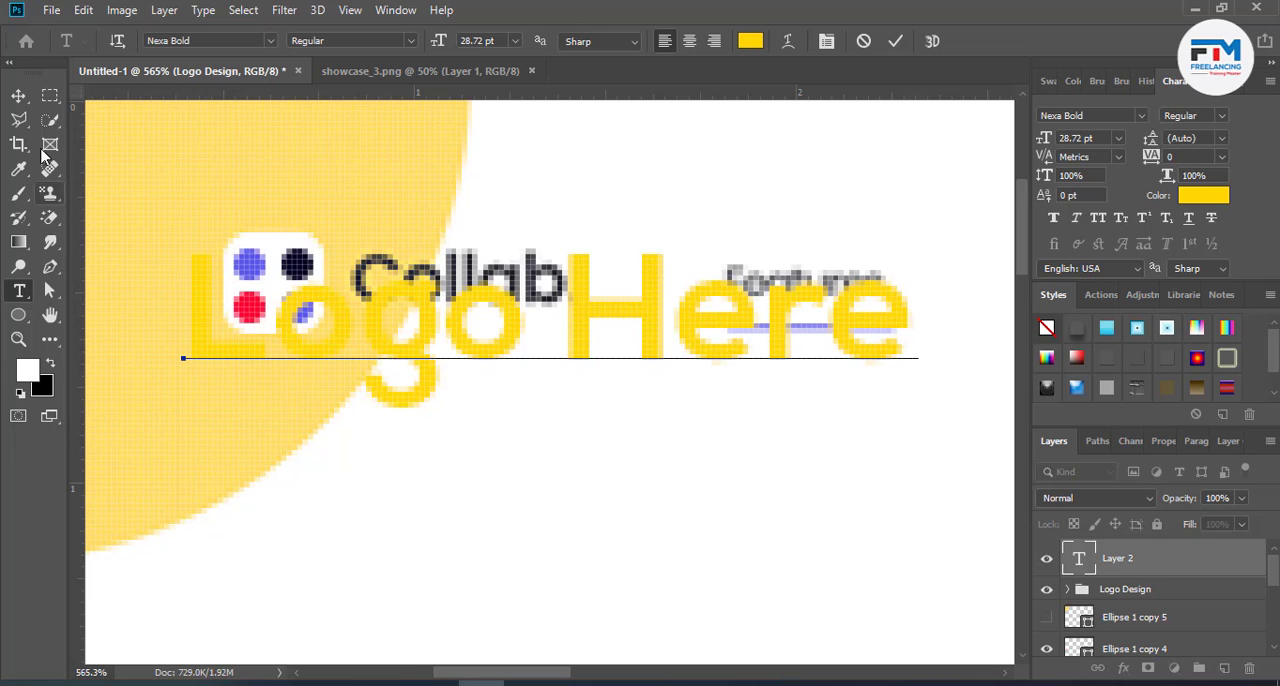
click(18, 95)
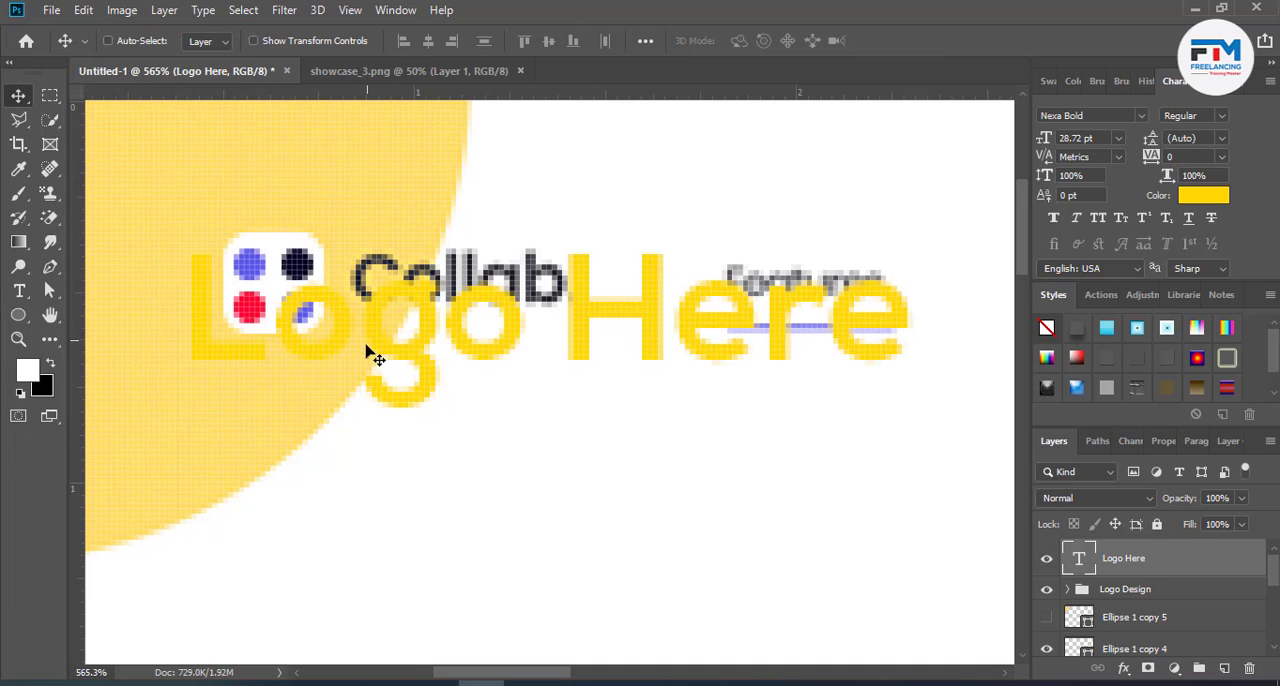
- Set the "Logo Here" text to 14 pt and place it beside the logo icon, over the reference's "Collab." wordmark
drag(366, 349, 546, 346)
double_click(546, 346)
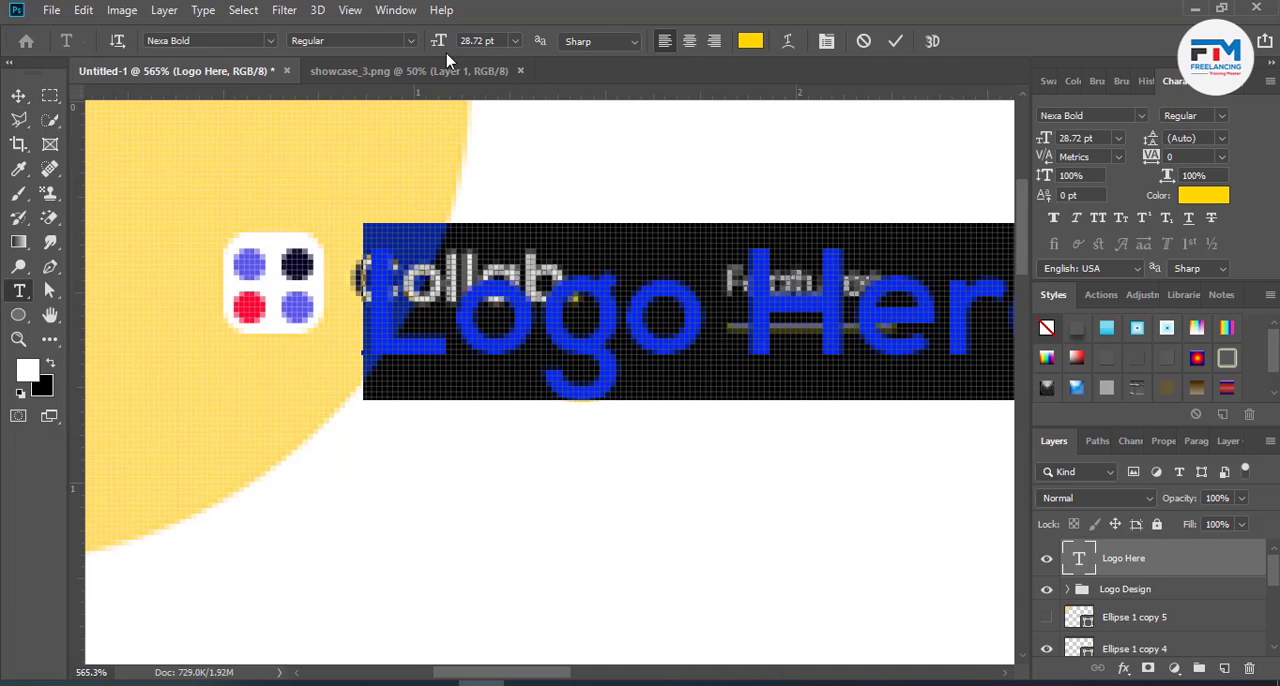
scroll(483, 43, down, 15)
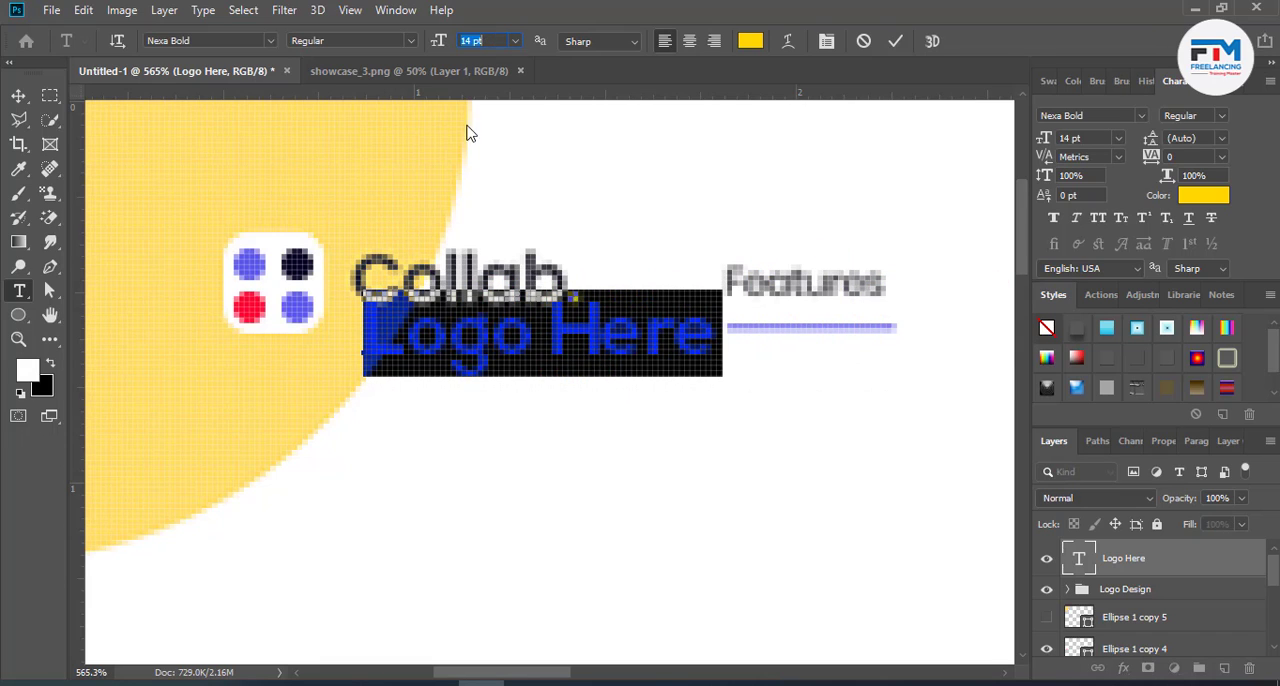
drag(487, 403, 474, 360)
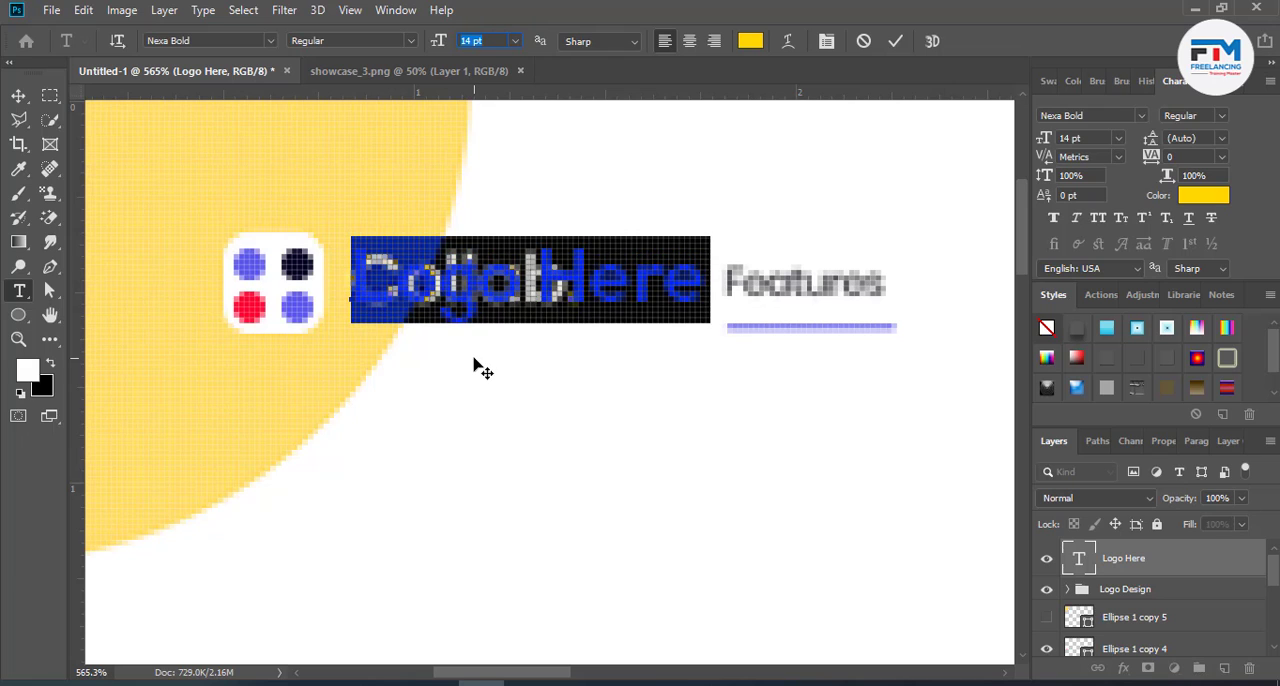
- Recolour the "Logo Here" text black, #000000
click(750, 46)
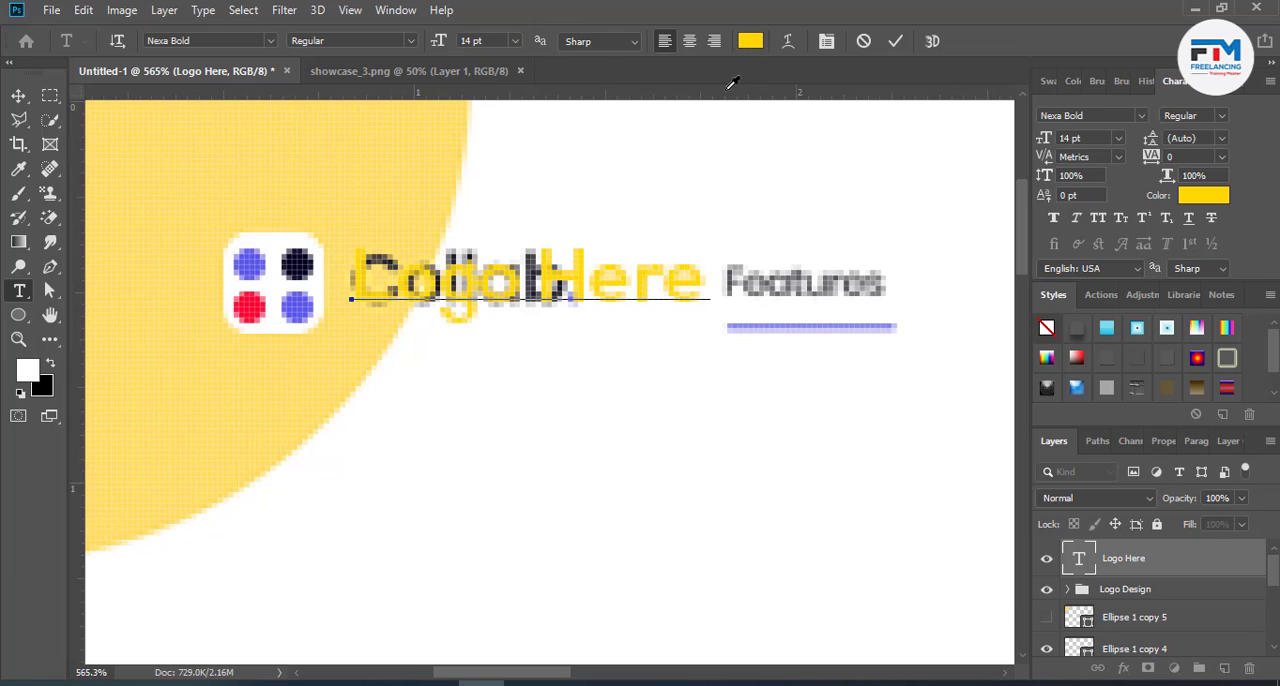
drag(817, 393, 759, 621)
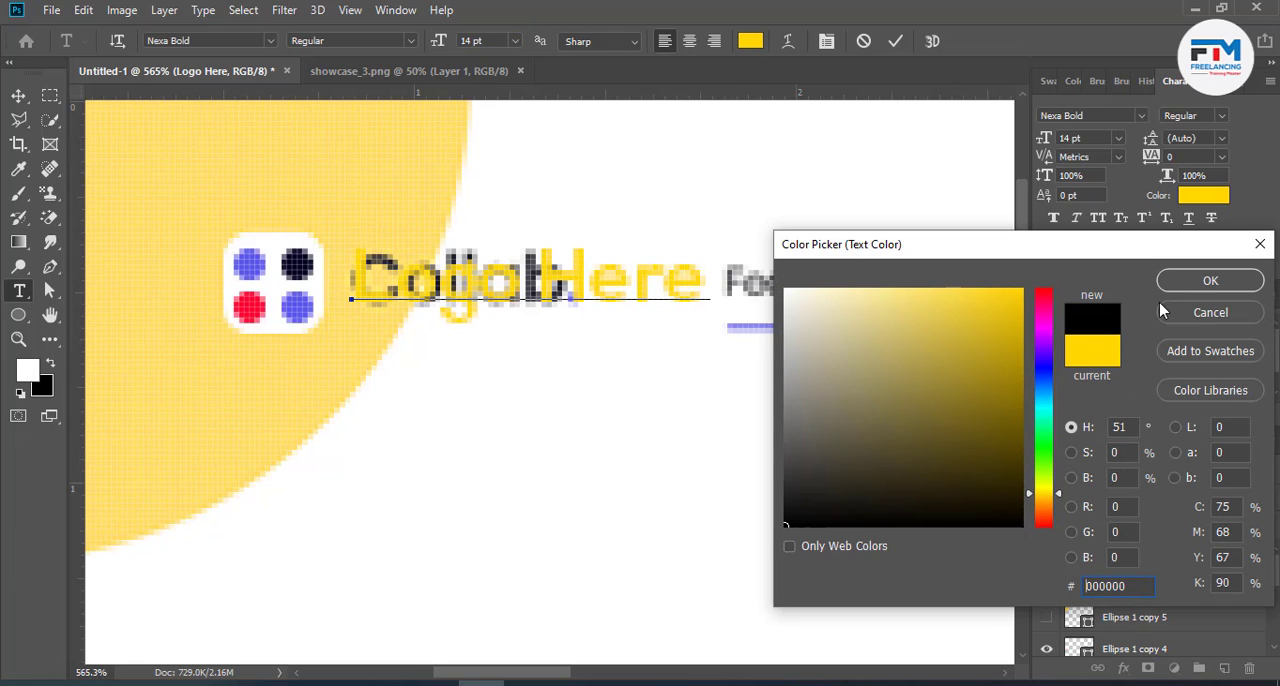
click(1180, 280)
click(895, 44)
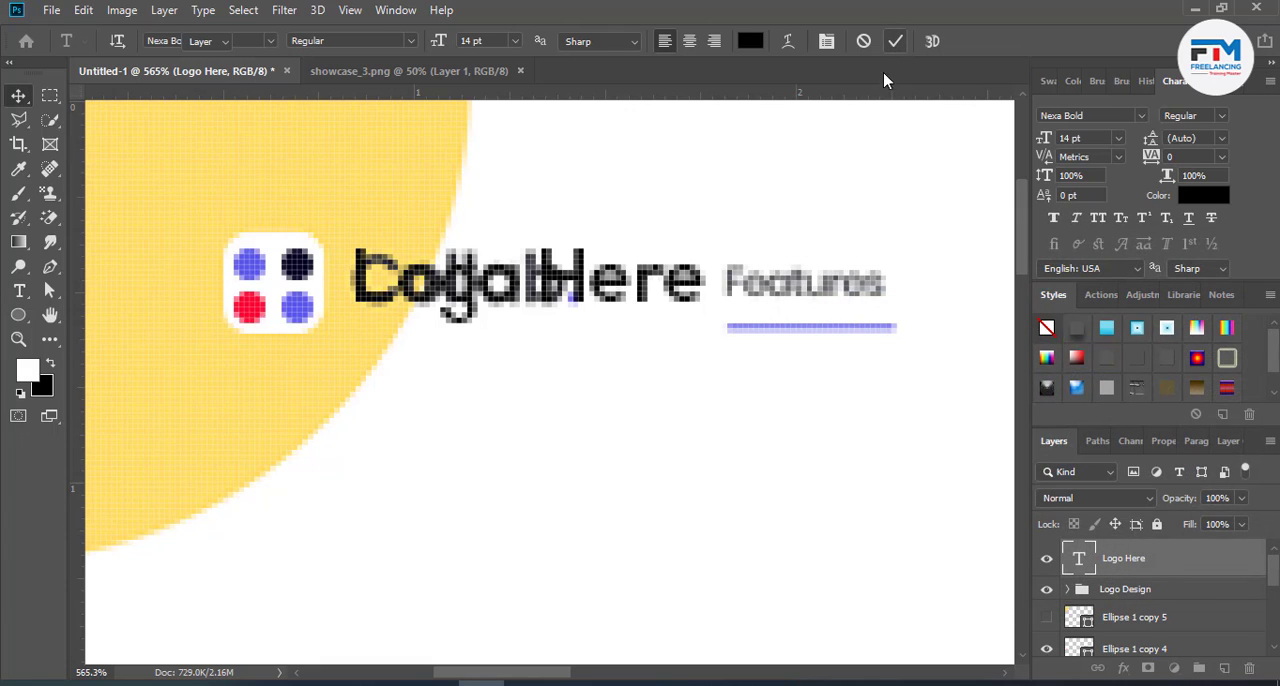
key(v)
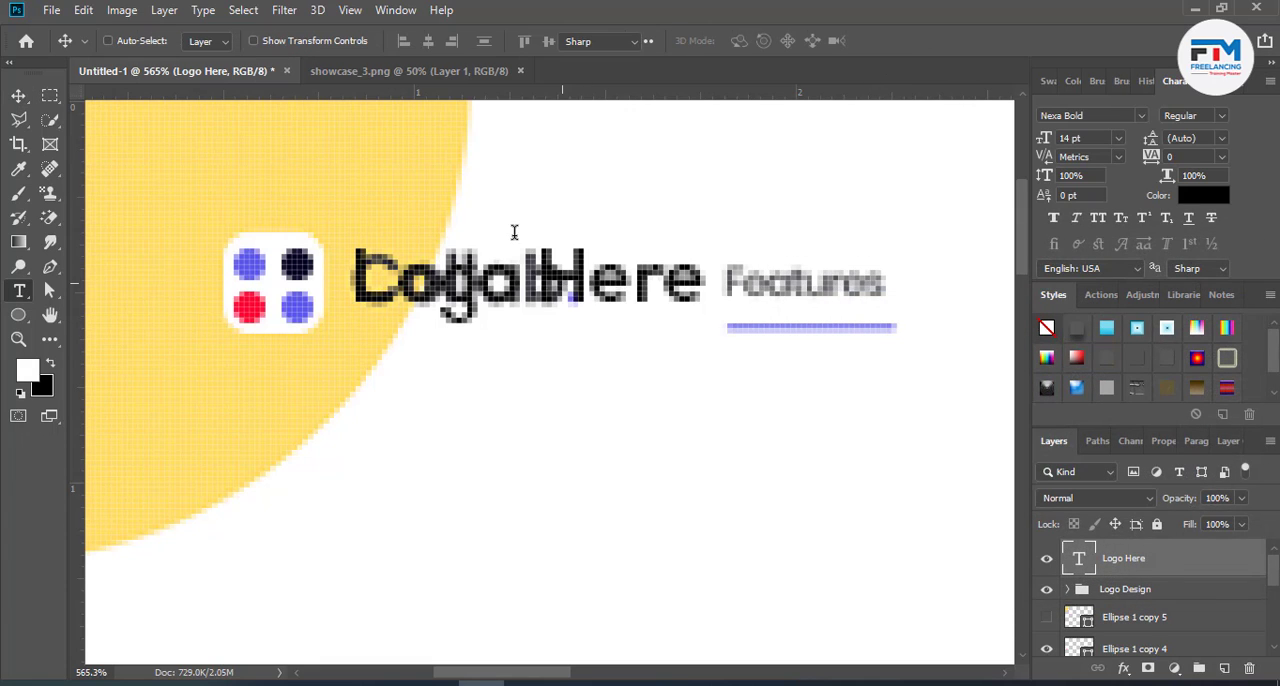
- Reduce the "Logo Here" text size to 11 pt
double_click(514, 240)
key(Down)
key(Down)
key(Down)
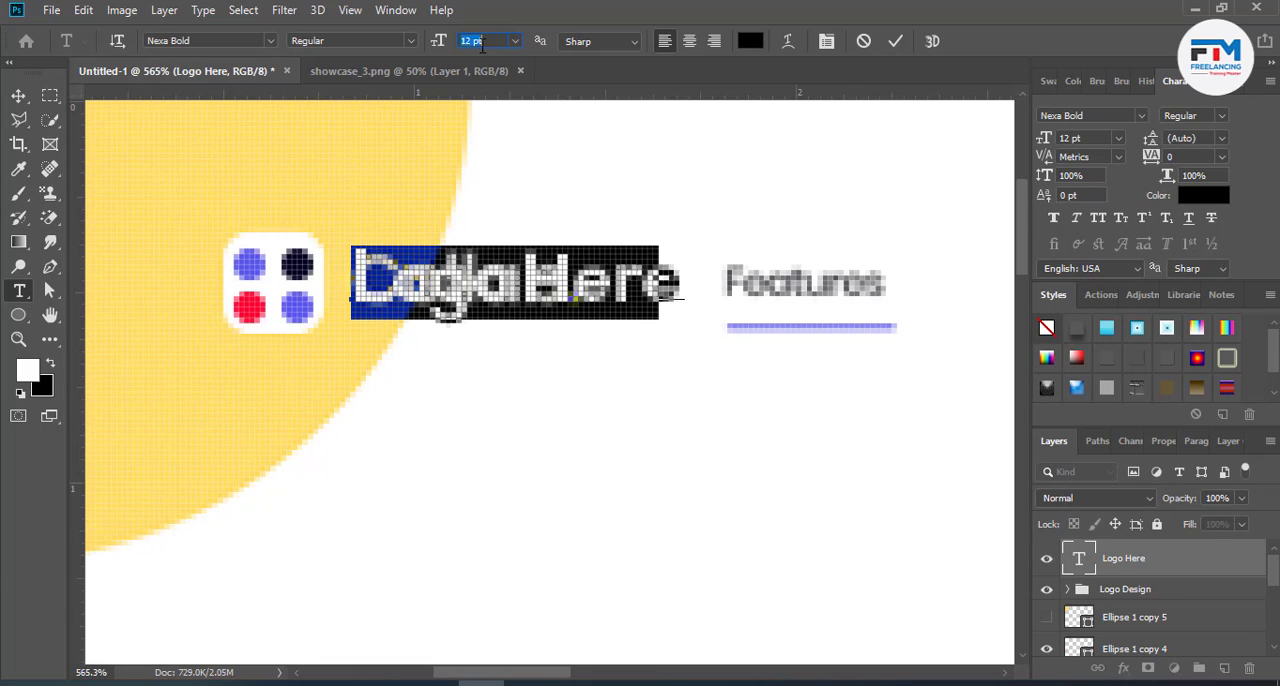
click(895, 42)
key(v)
scroll(449, 443, down, 3)
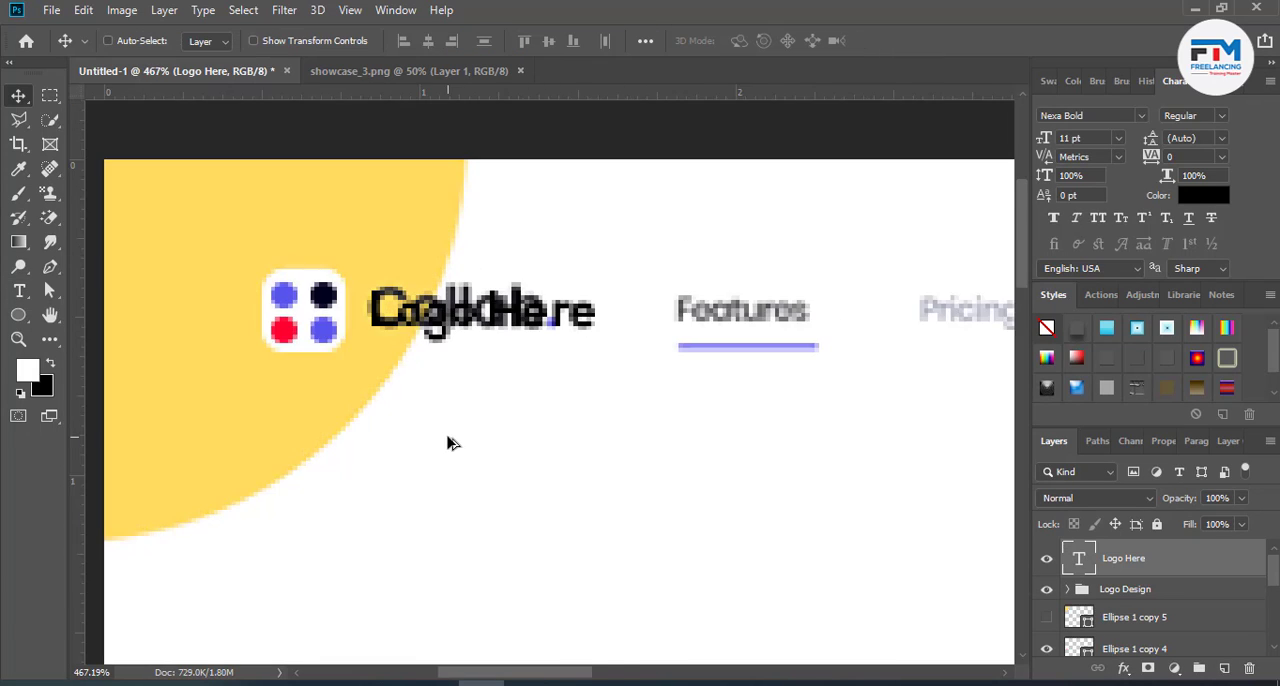
scroll(378, 461, down, 3)
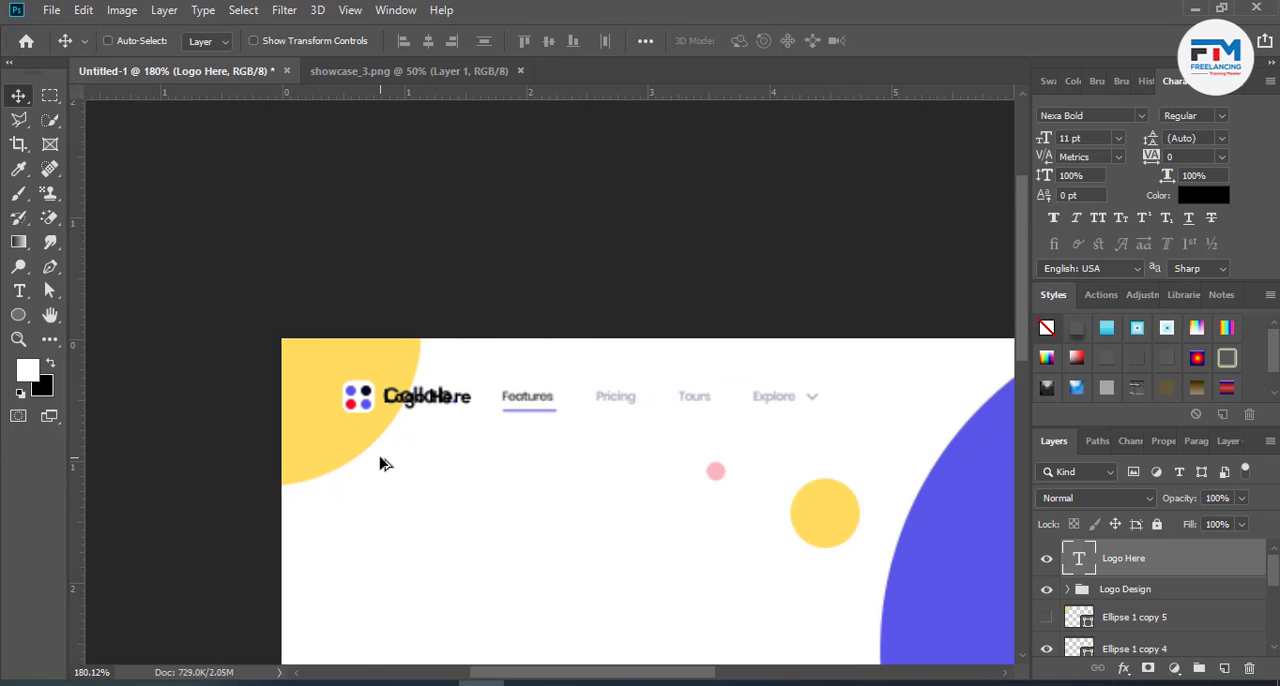
scroll(597, 451, down, 1)
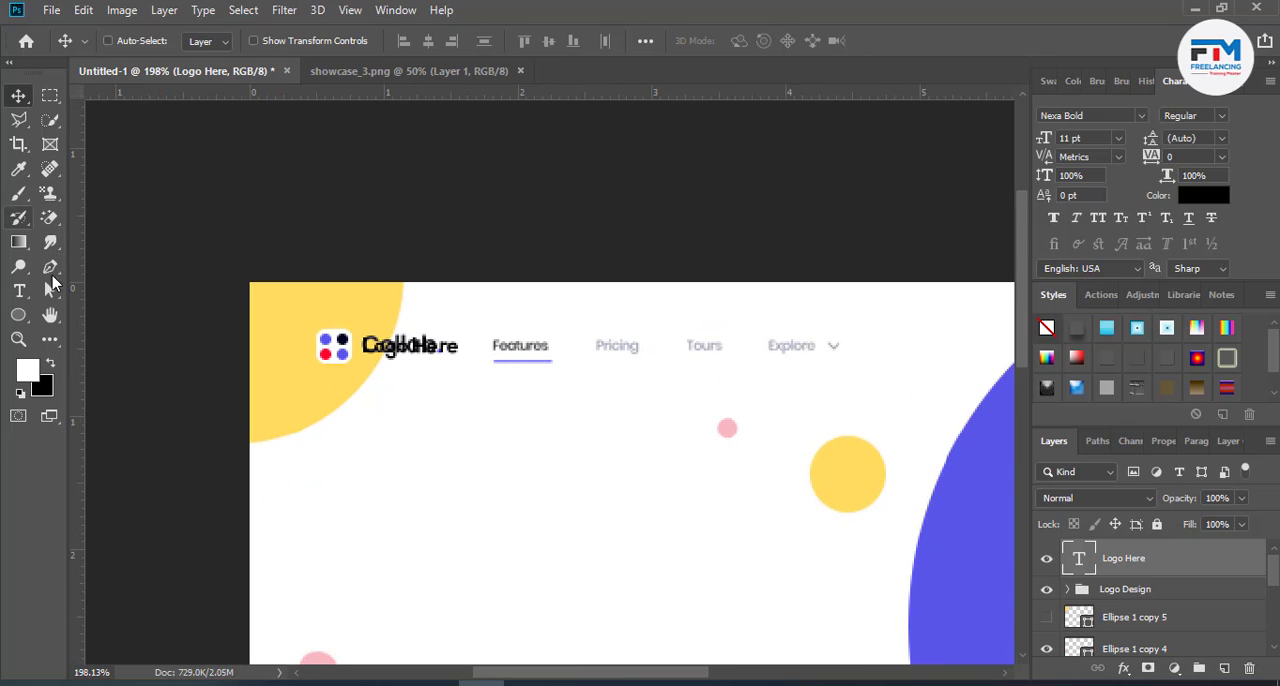
- Add a text layer reading "Facyuers" and place it over the reference's "Features" menu item
click(18, 291)
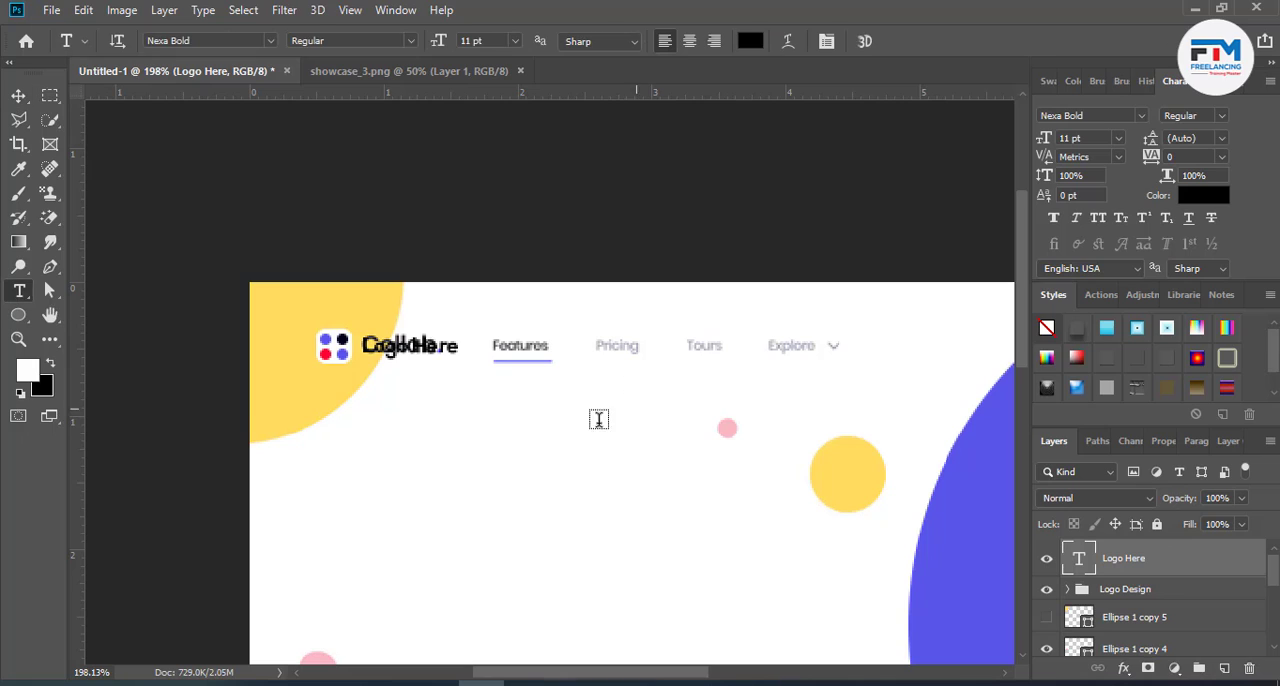
click(597, 407)
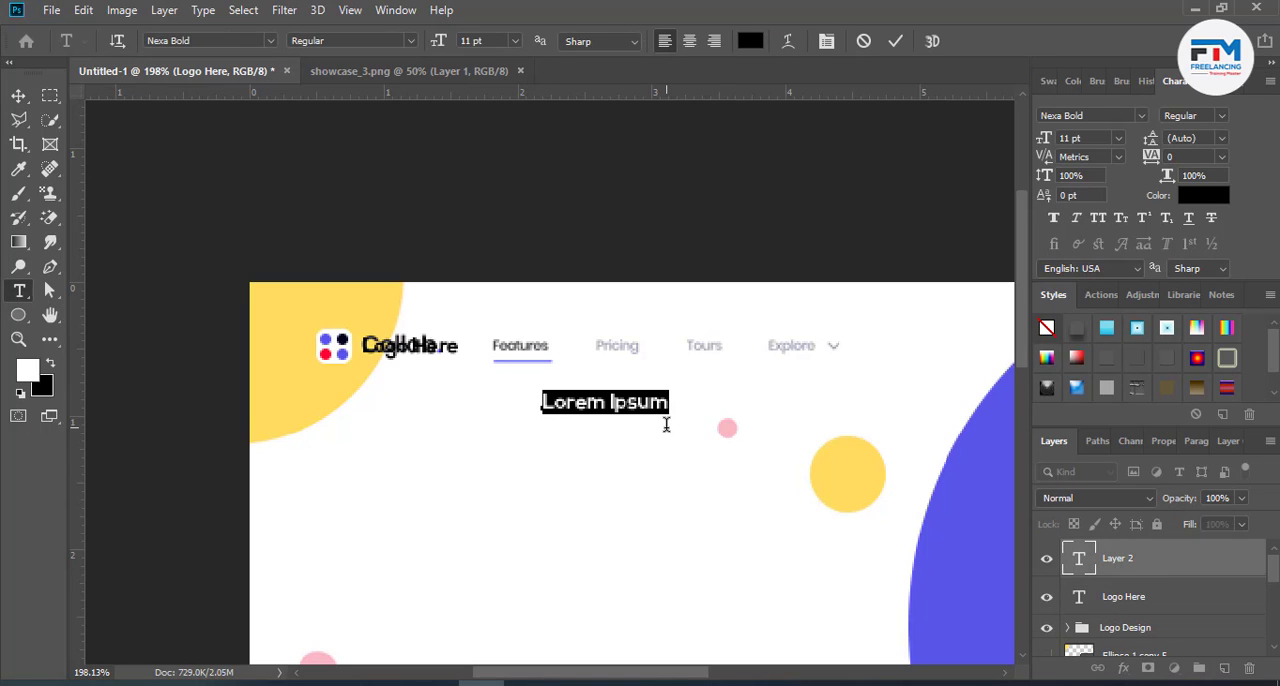
text(Facyuer)
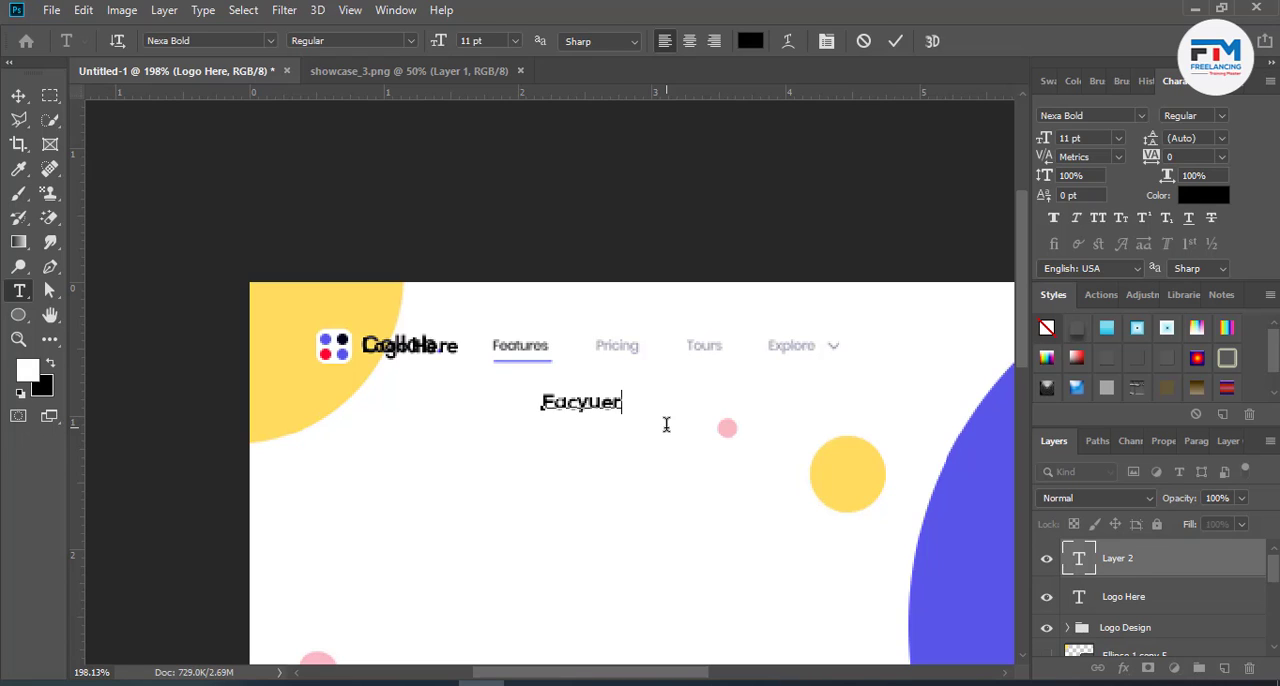
text(s)
drag(614, 436, 533, 351)
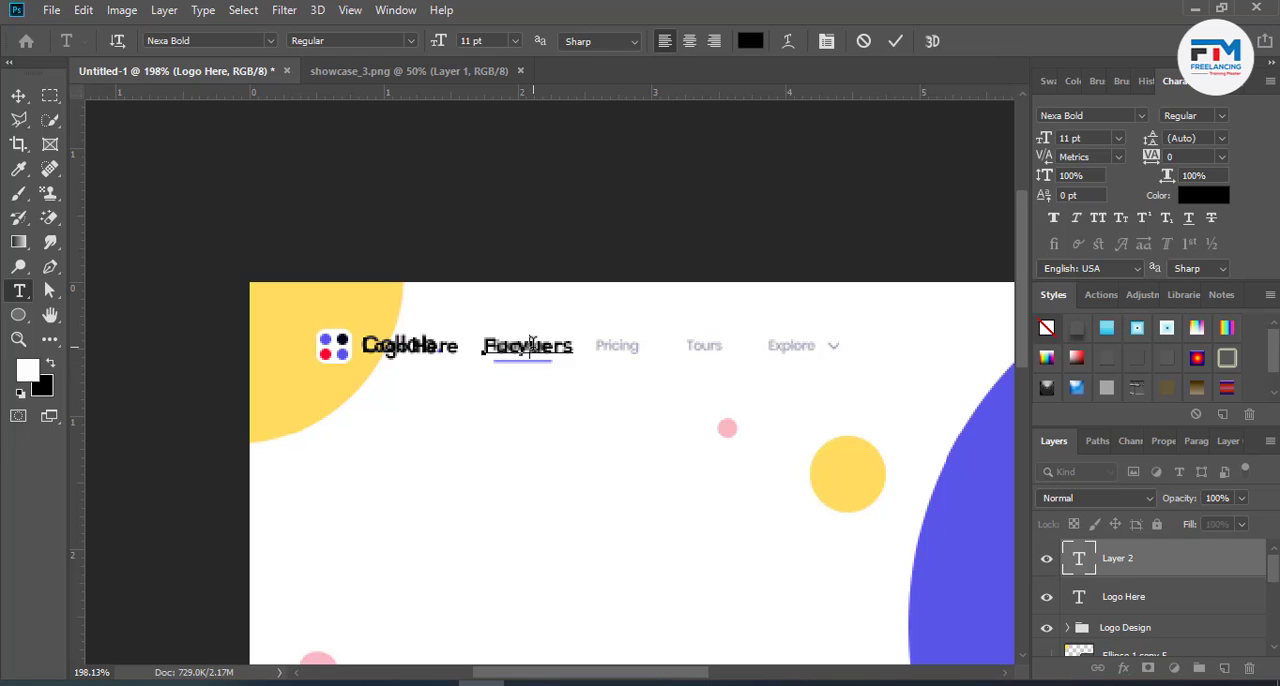
- Set the "Facyuers" menu label to 8 pt
double_click(531, 343)
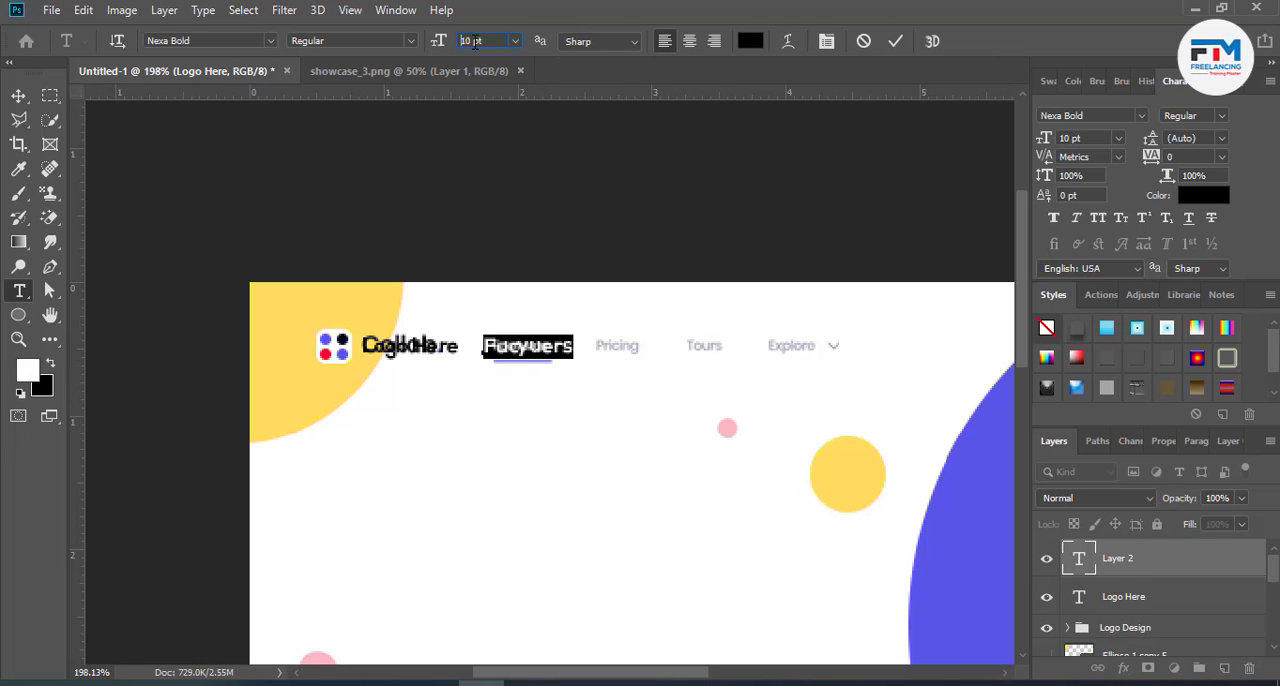
text(8)
key(Return)
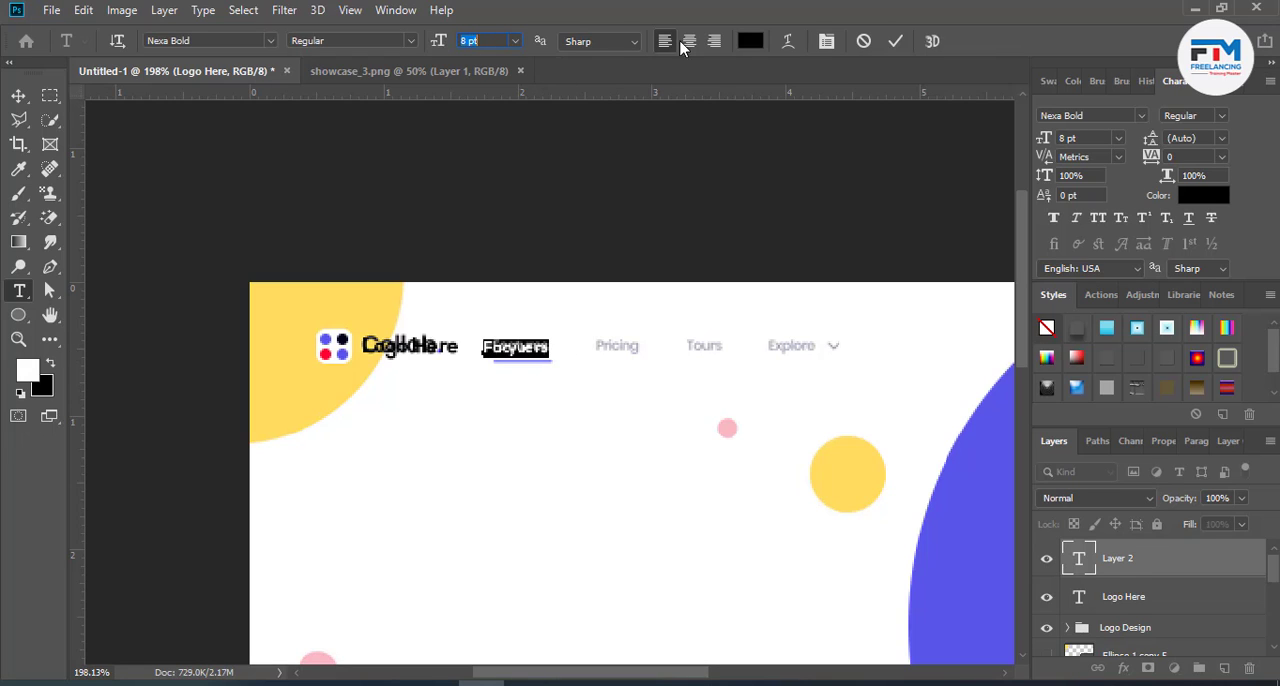
click(895, 41)
click(18, 96)
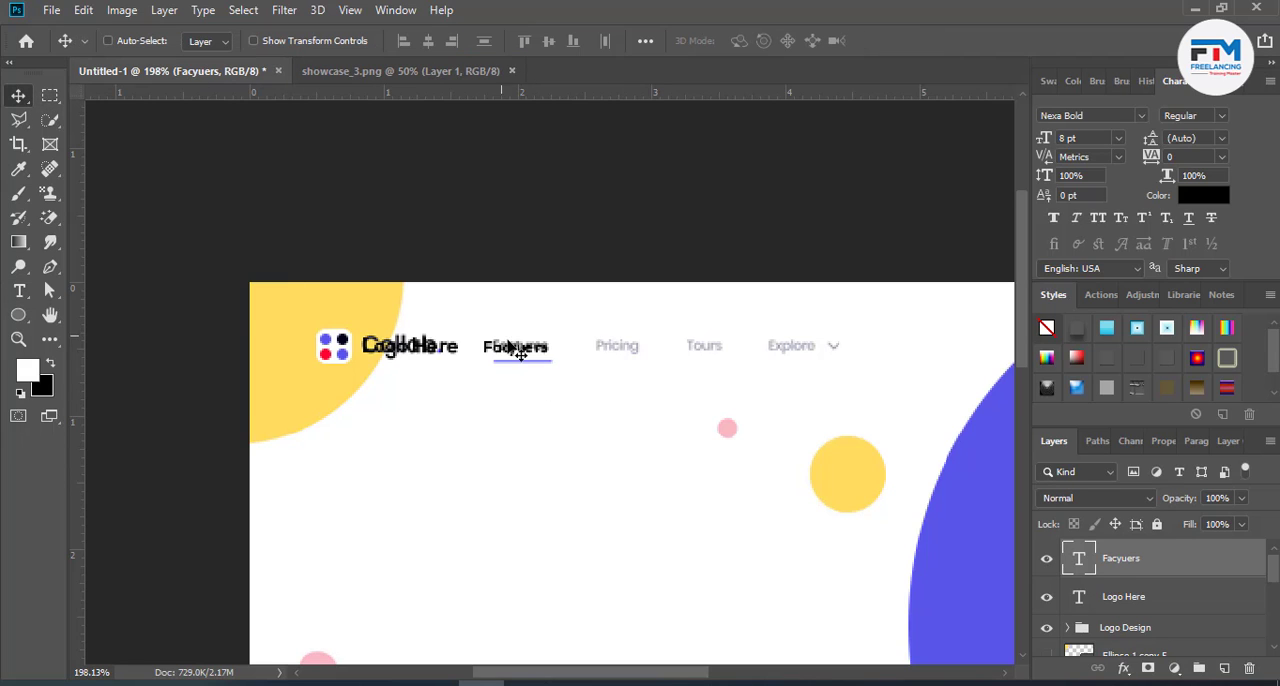
- Duplicate the "Facyuers" label over the reference's second menu item and change the copy's text to "Pricing"
drag(519, 348, 631, 354)
double_click(631, 352)
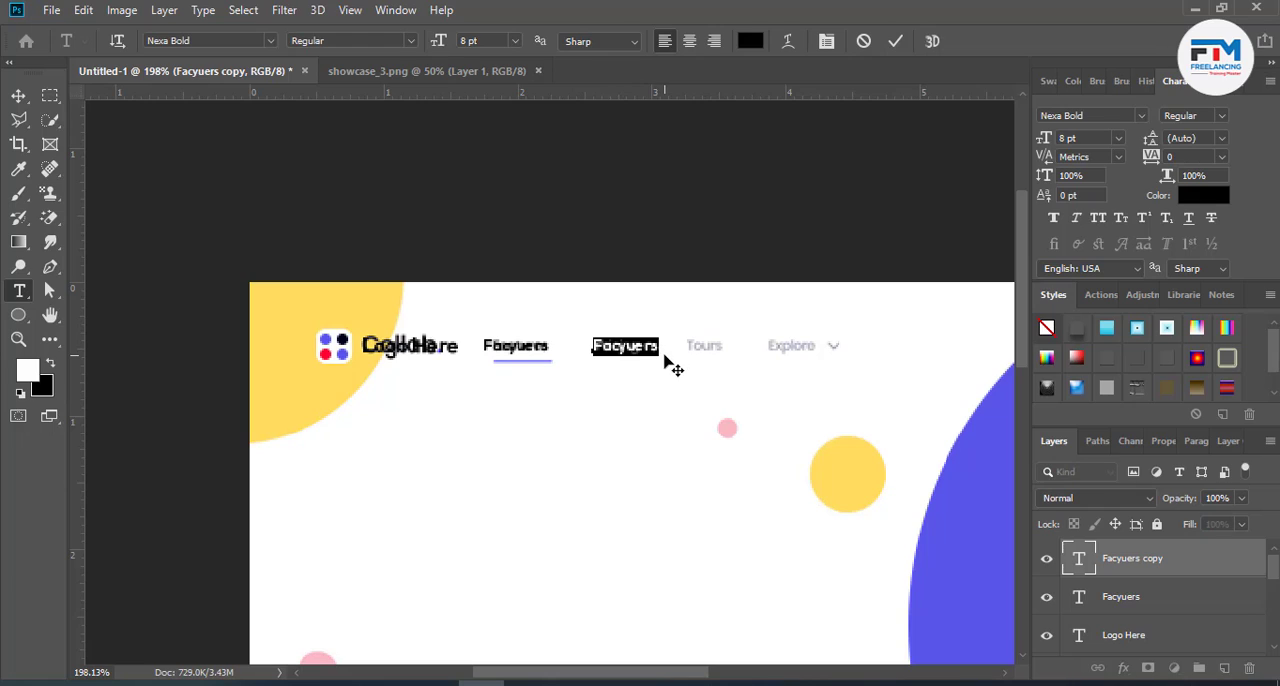
text(Pricing)
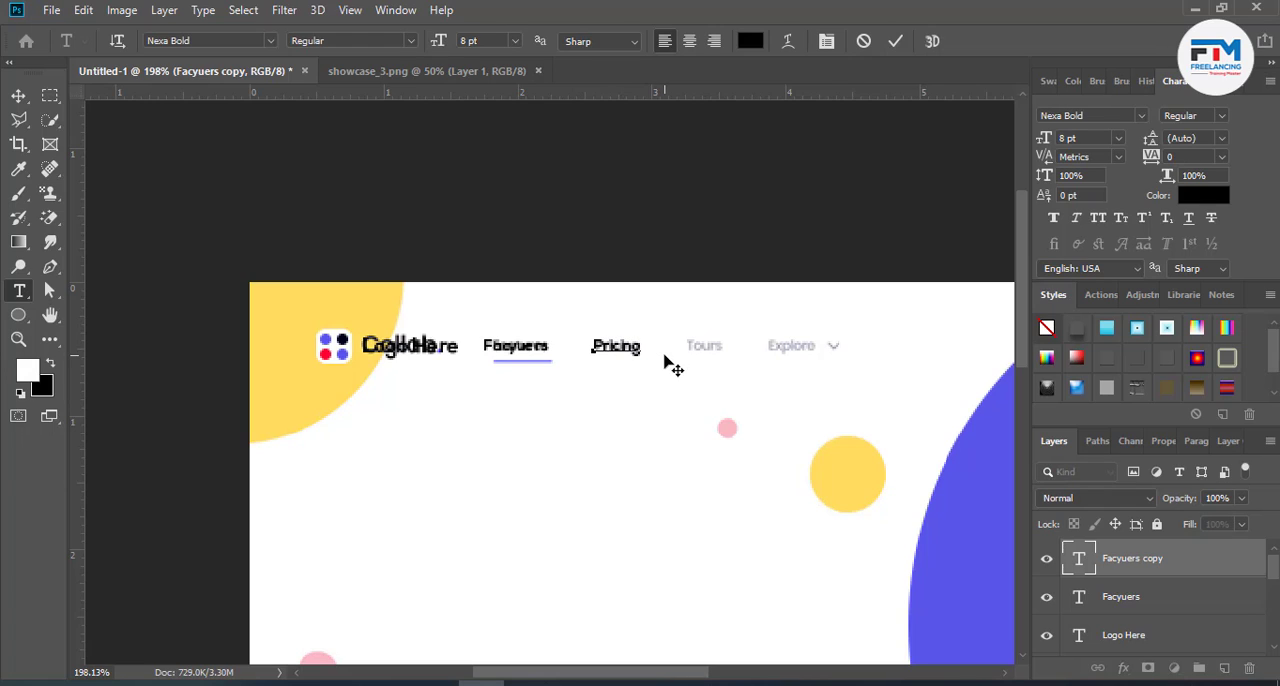
click(895, 40)
key(v)
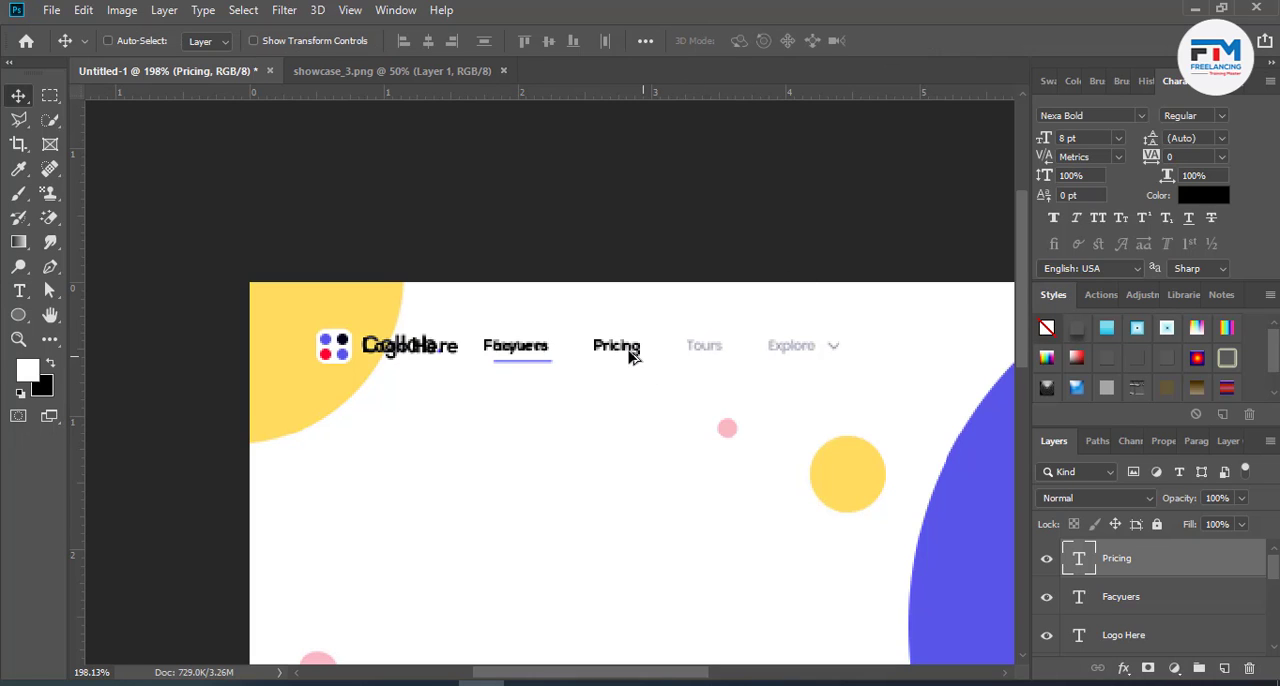
- Duplicate the "Pricing" label to the third menu item's position and change the copy's text to "tours"
drag(629, 354, 713, 357)
double_click(712, 362)
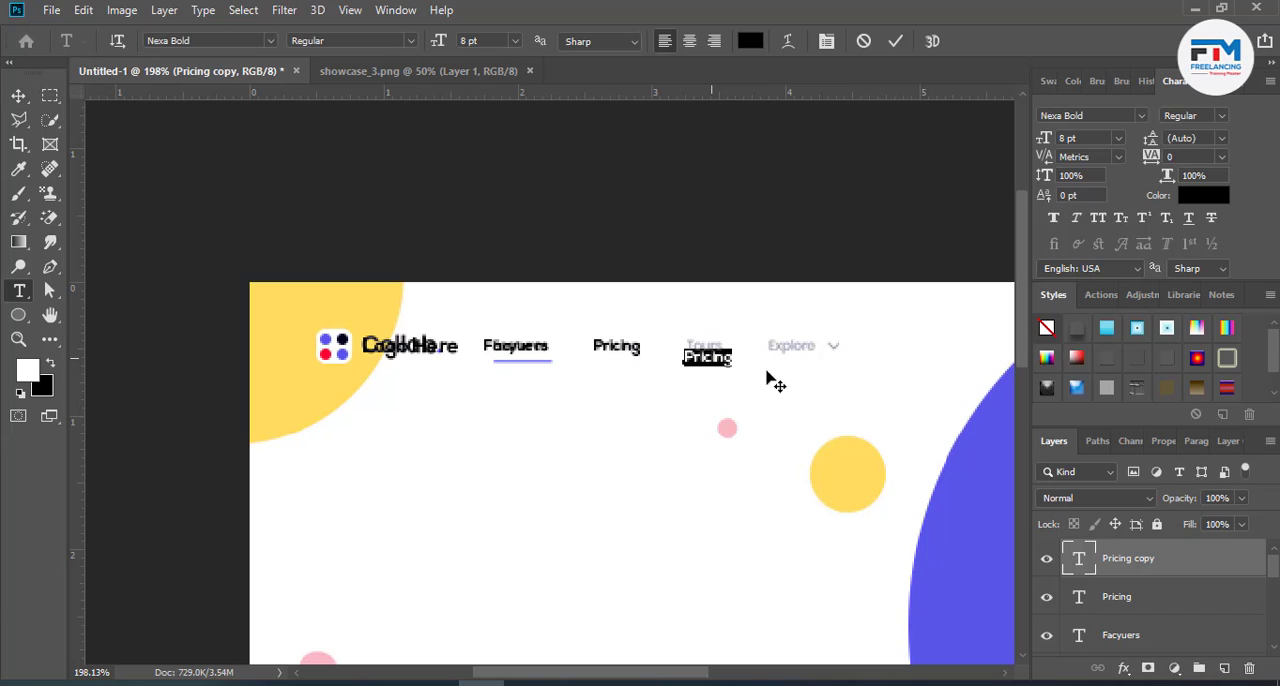
text(tours)
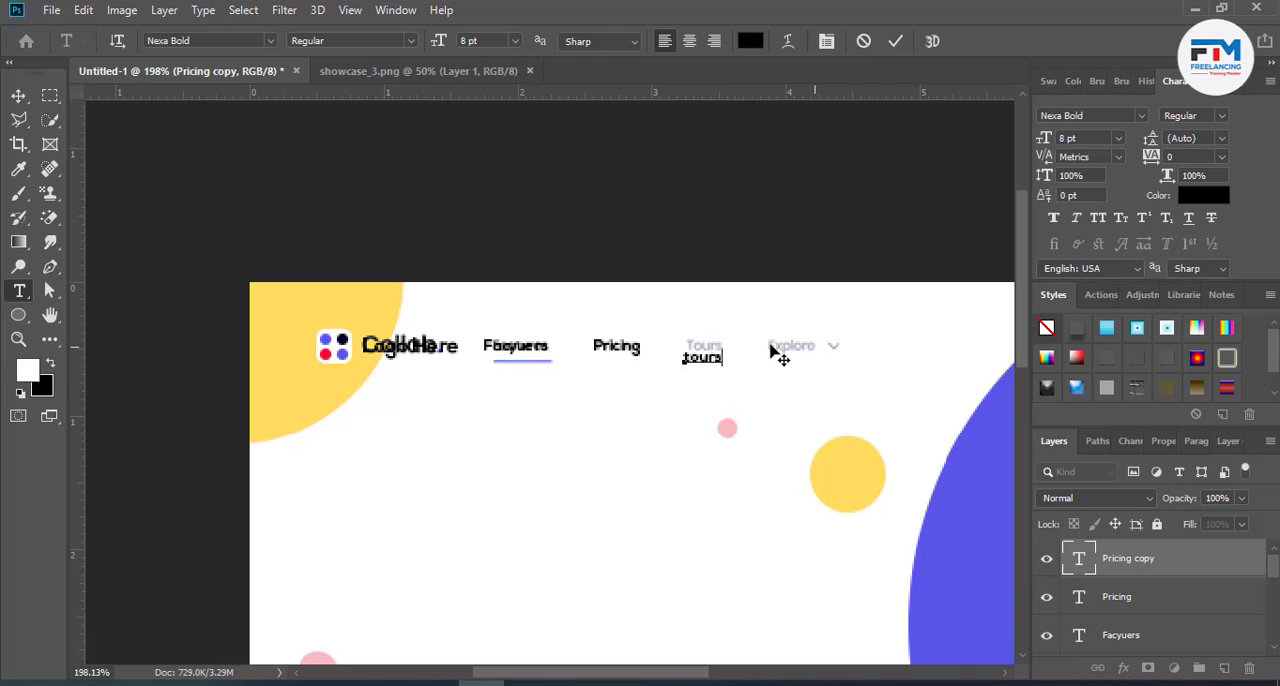
click(896, 41)
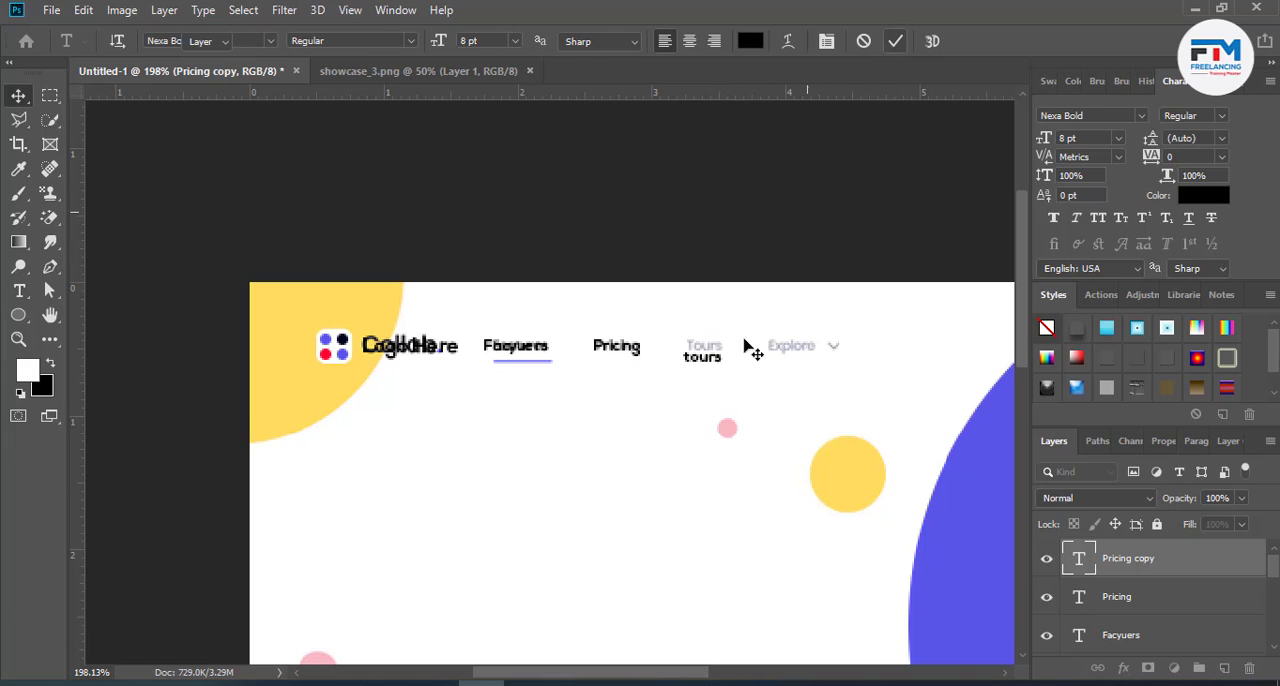
key(v)
- Duplicate the "tours" label to the fourth menu item's position, change the copy's text to "Explore" and align it over the reference
drag(780, 366, 812, 366)
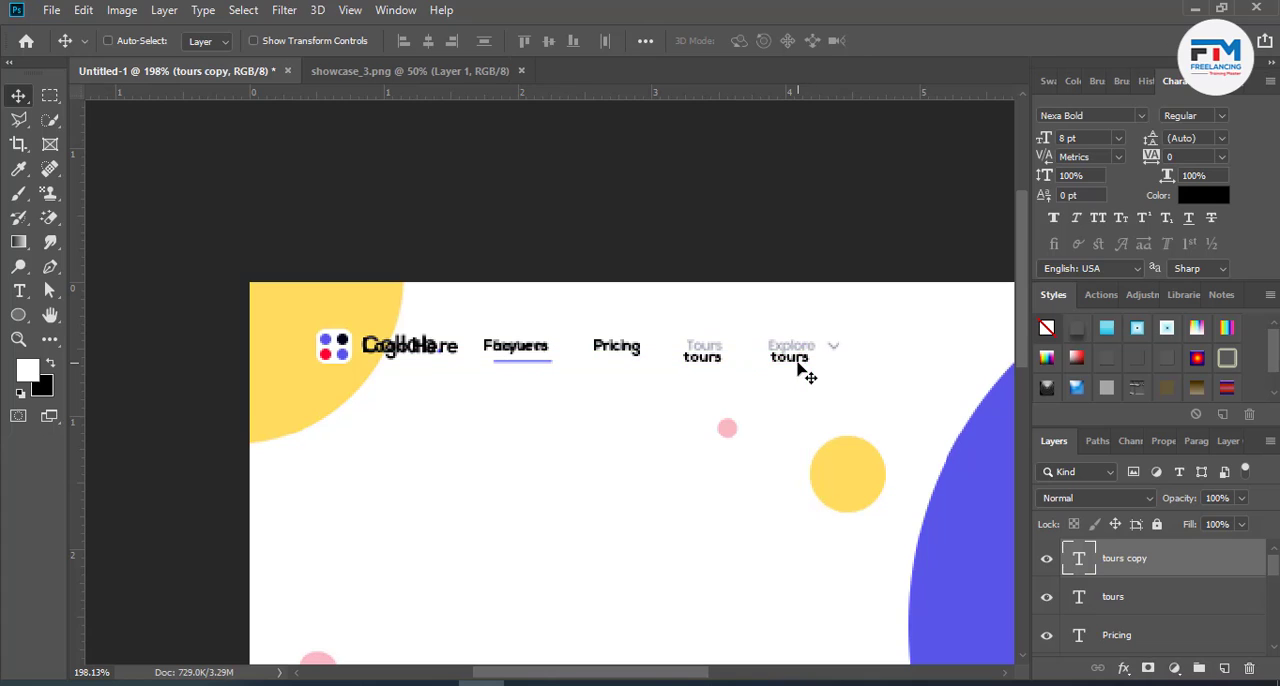
double_click(795, 358)
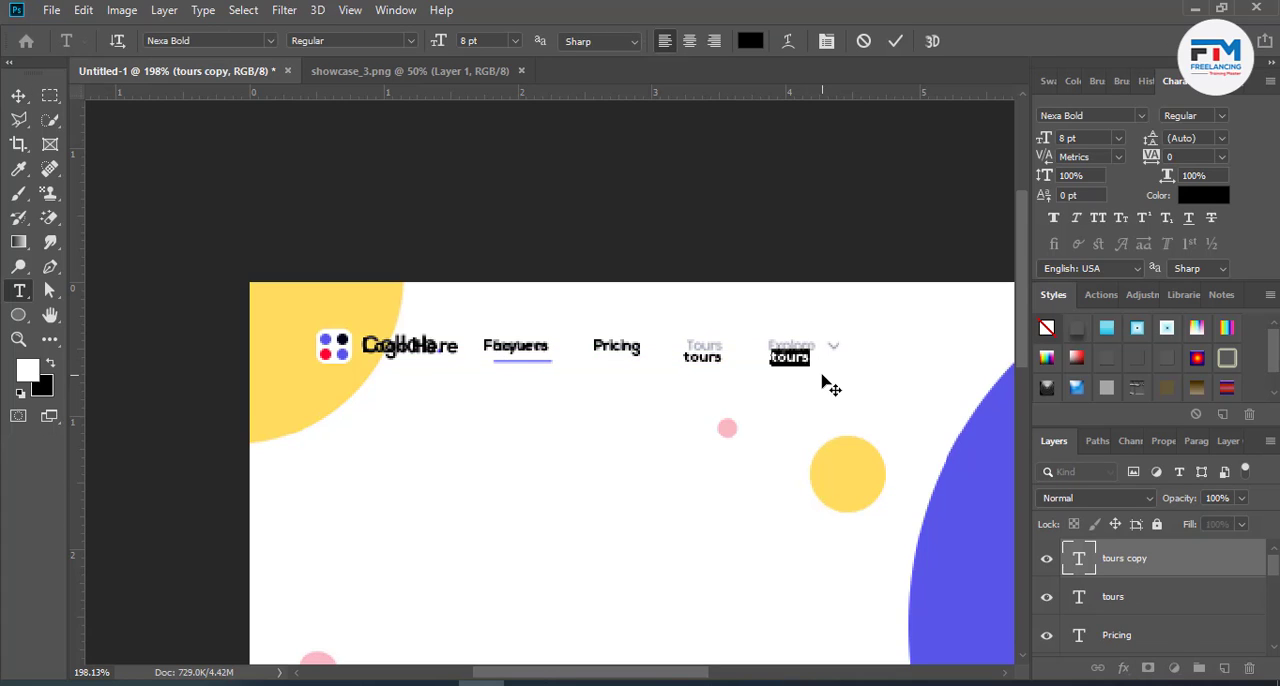
text(explore)
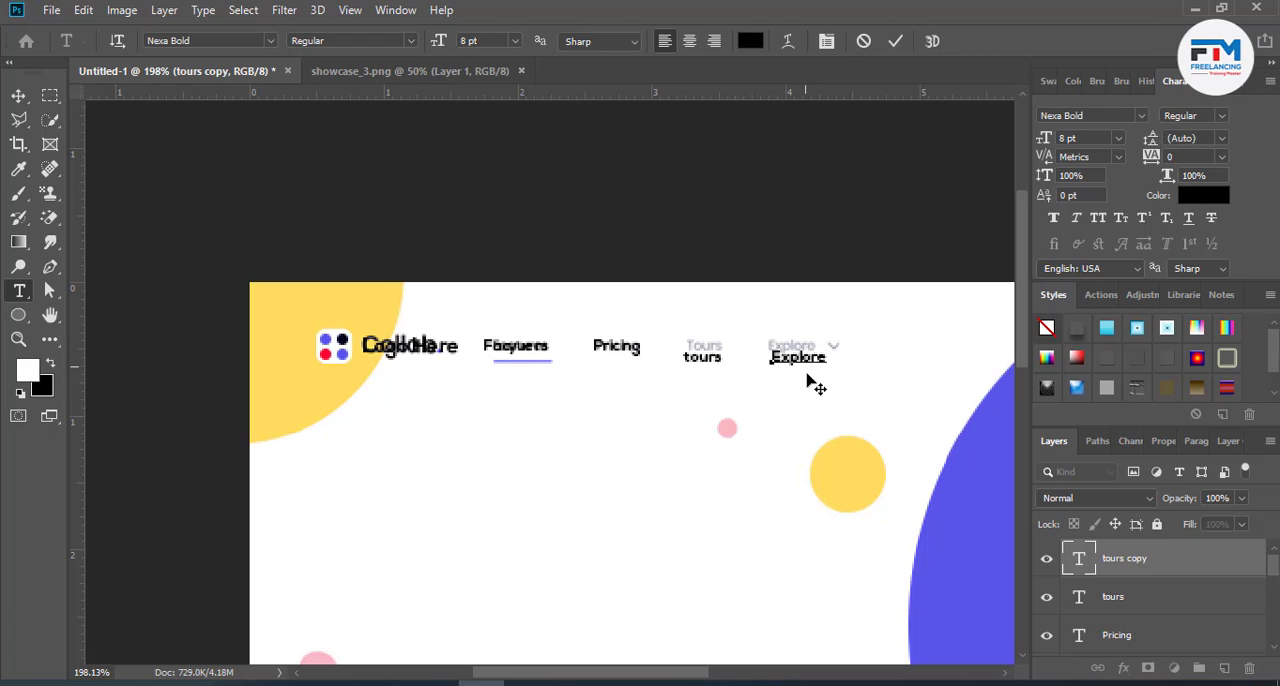
drag(810, 375, 812, 371)
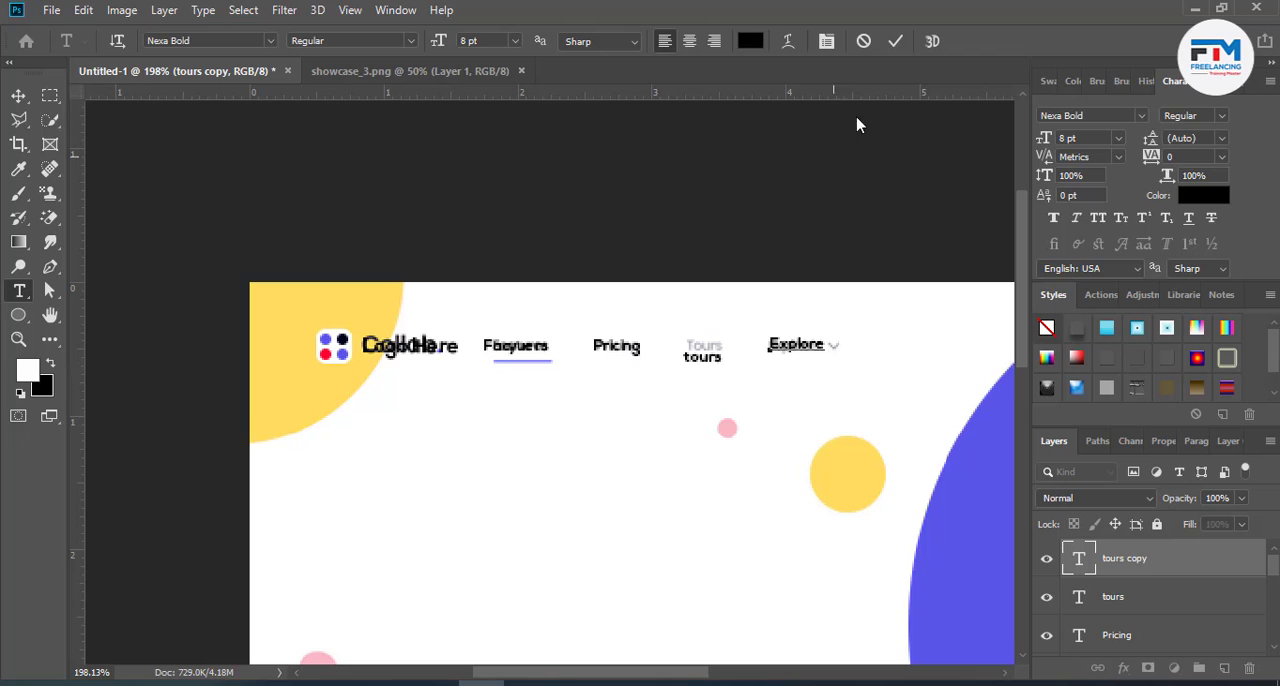
click(897, 46)
- Change the "tours" label's text to "Tours" and move it up over the reference's third menu item
key(v)
ctrl+click(709, 360)
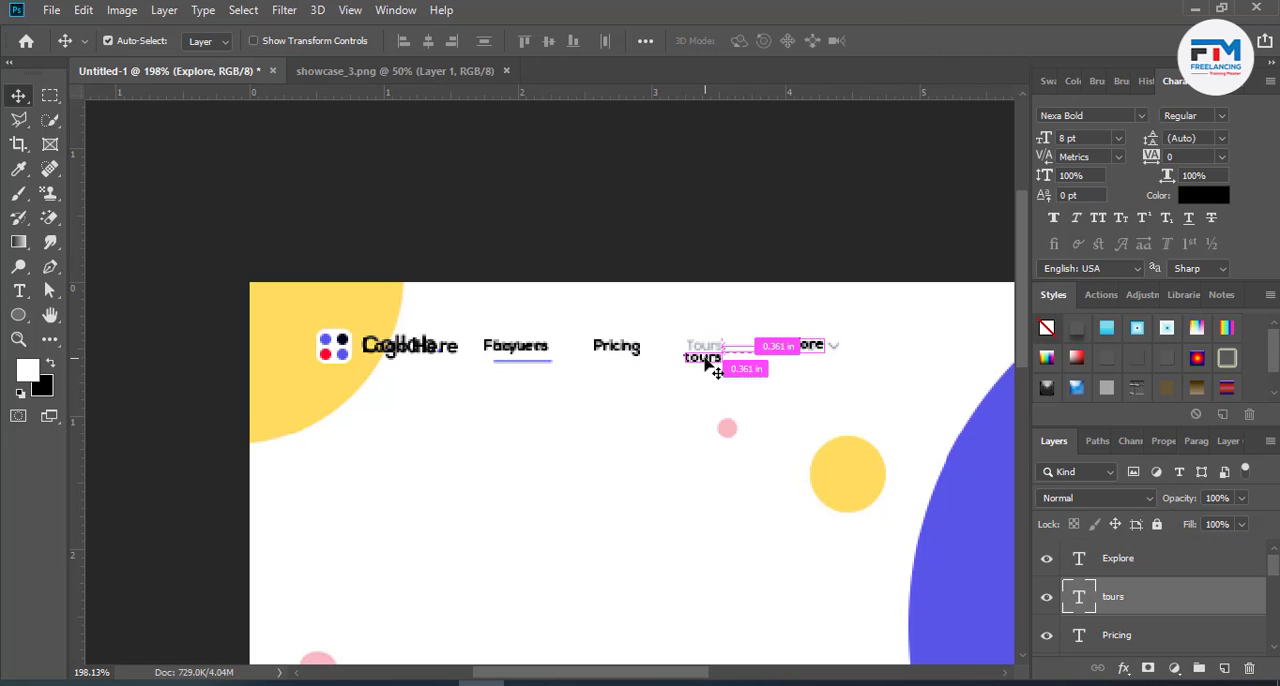
key(t)
double_click(700, 358)
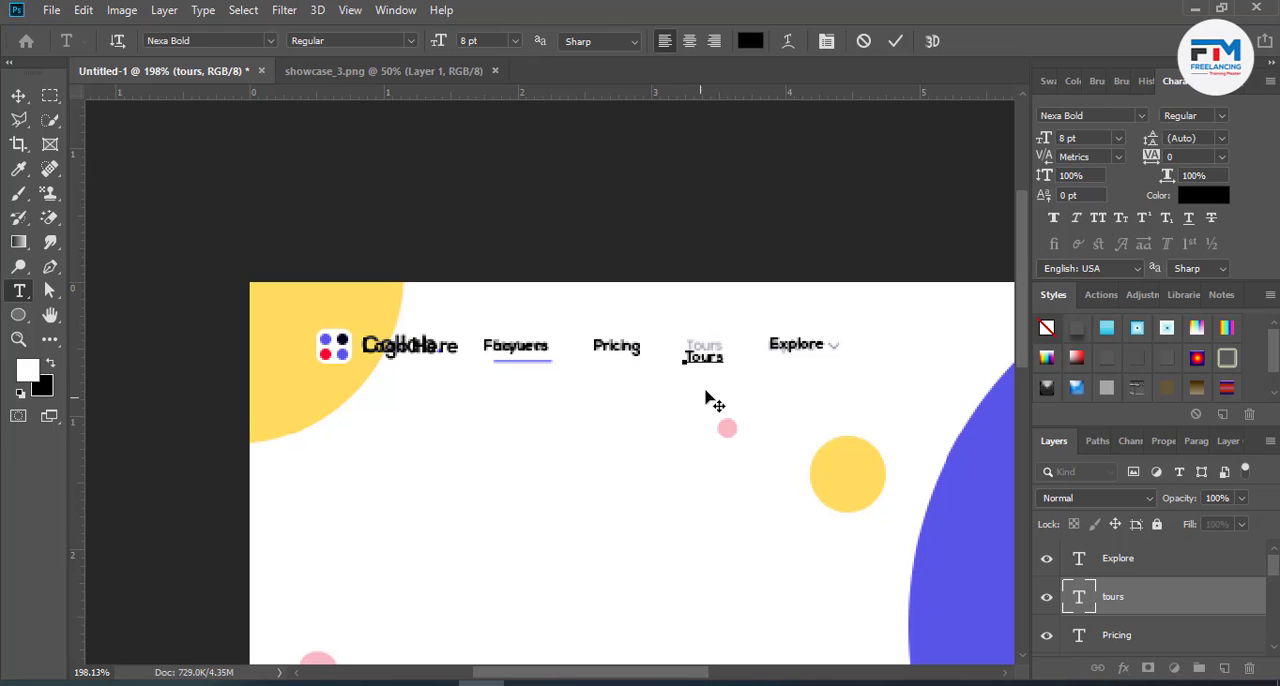
drag(709, 400, 712, 383)
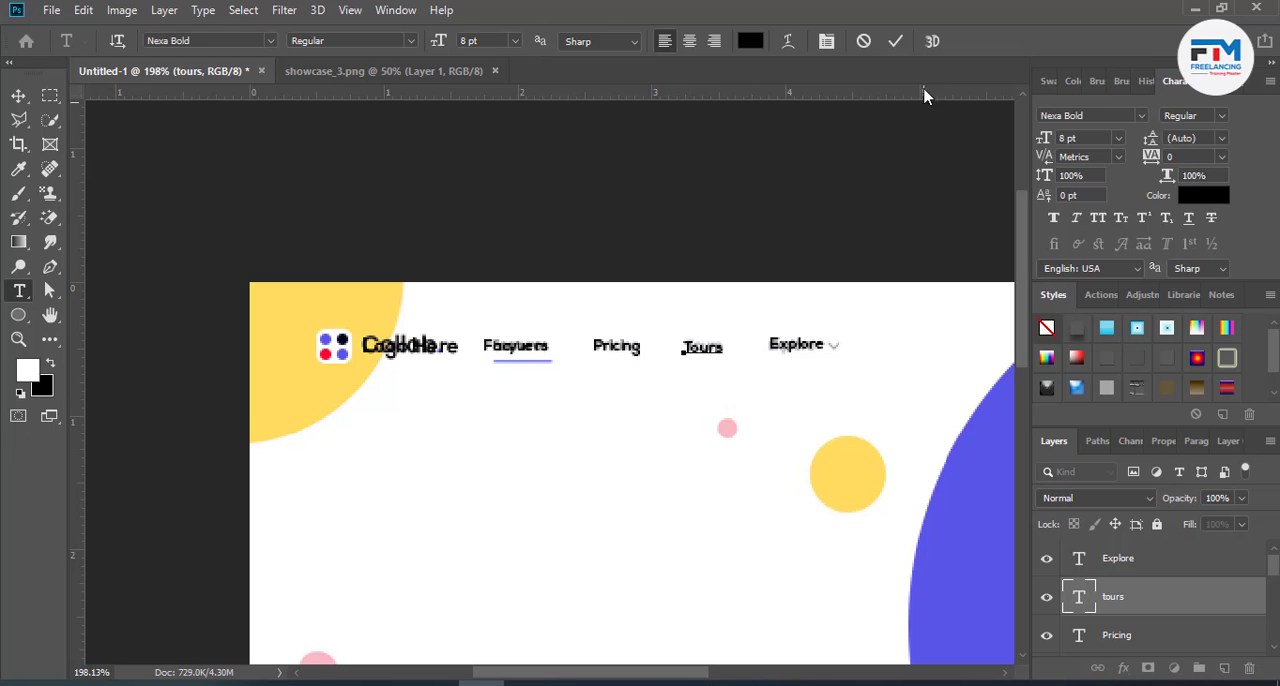
click(896, 43)
key(v)
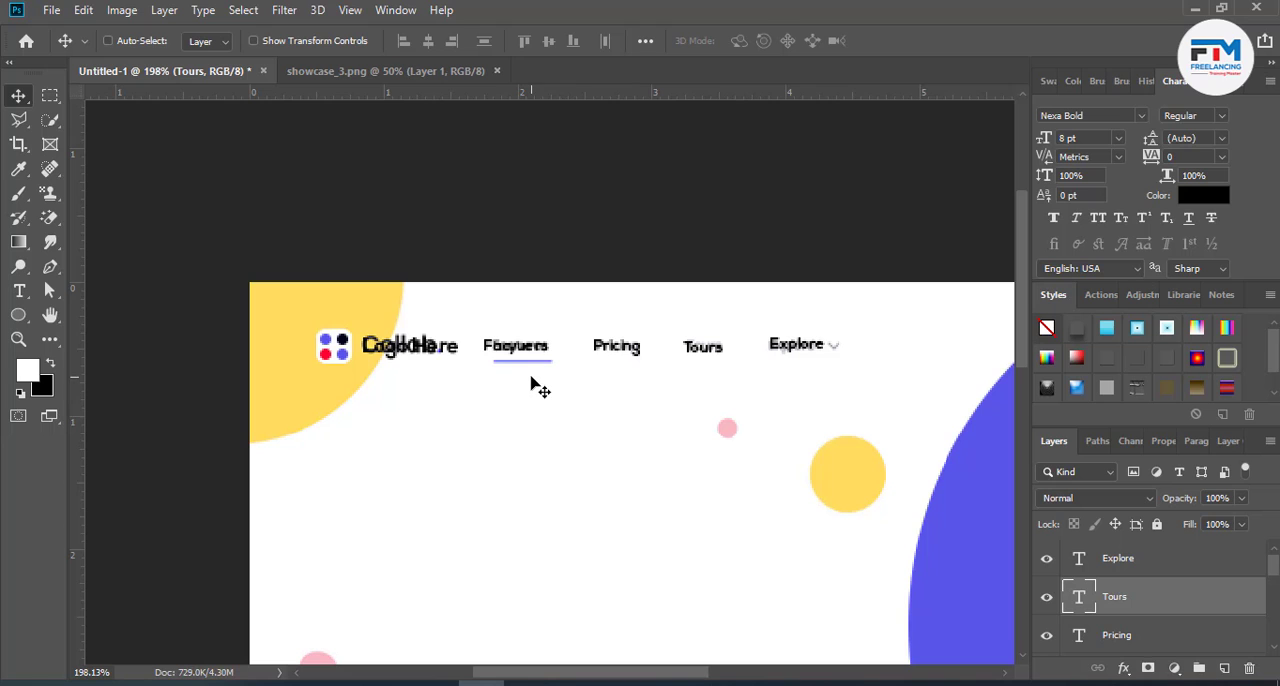
- Draw a thin rectangle about 33 × 2 px beneath the "Facyuers" label, just above the reference's underline
scroll(531, 377, up, 17)
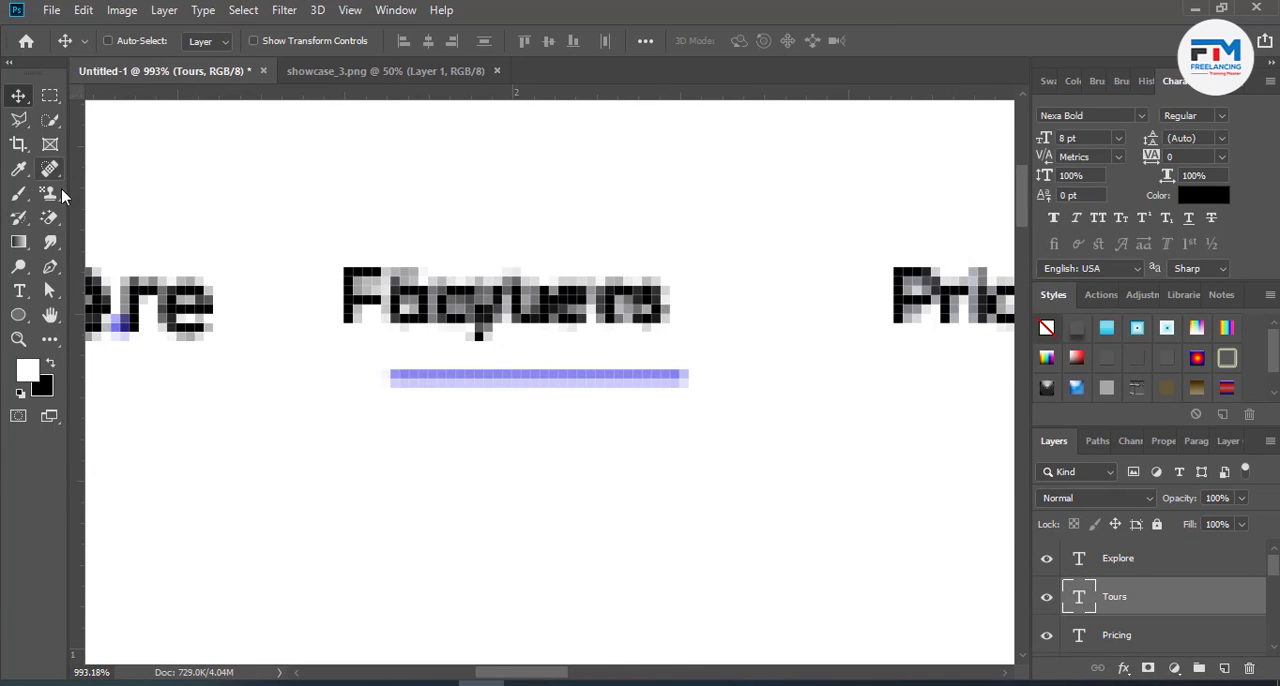
click(19, 315)
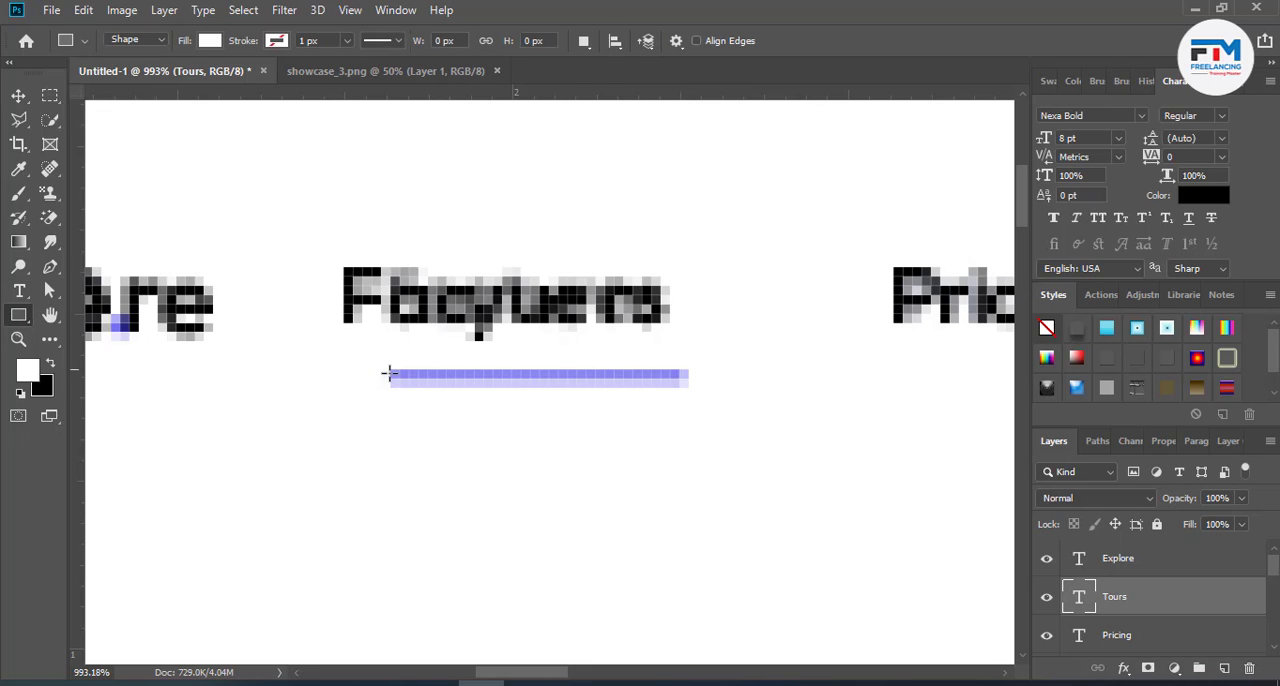
drag(372, 355, 679, 367)
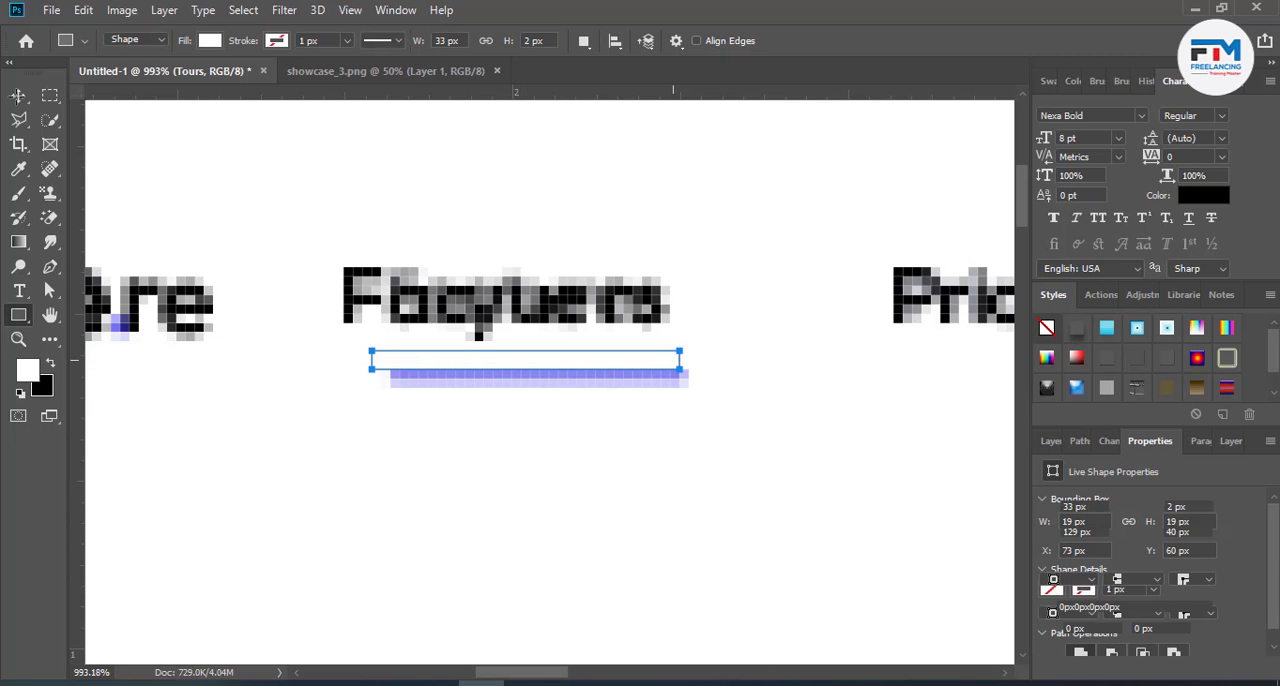
click(19, 96)
- Change the underline rectangle's fill colour to a bright blue
click(1054, 441)
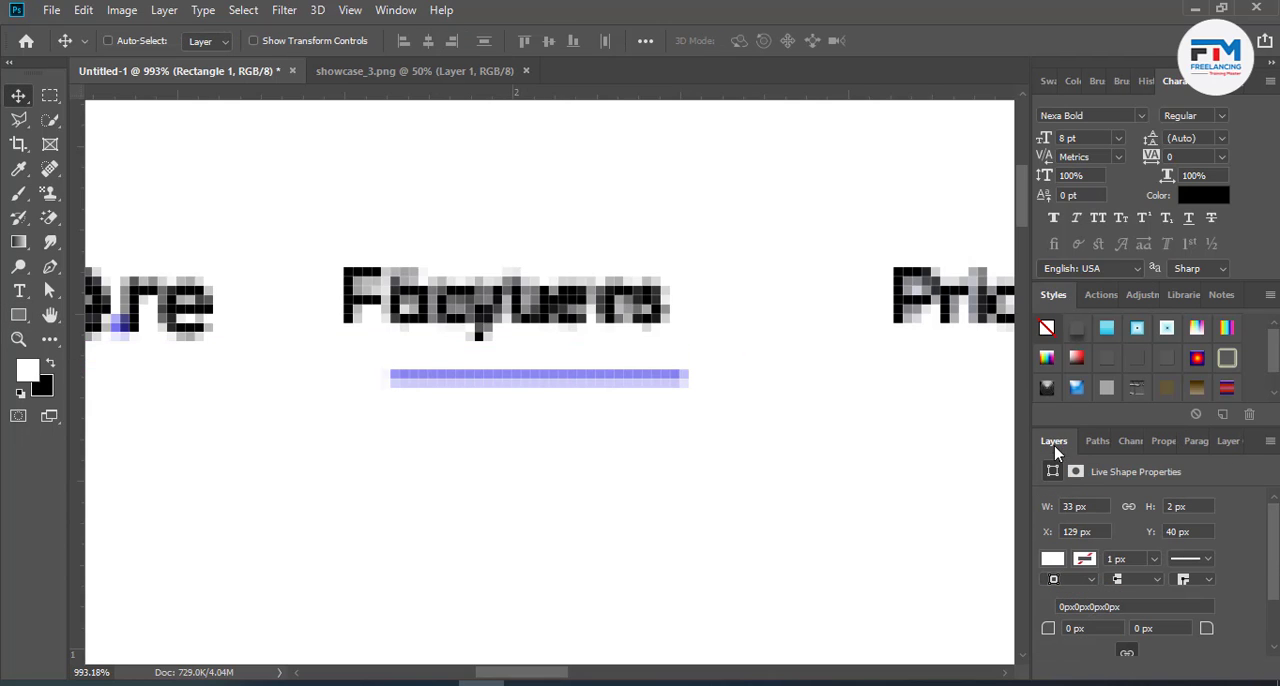
double_click(1074, 596)
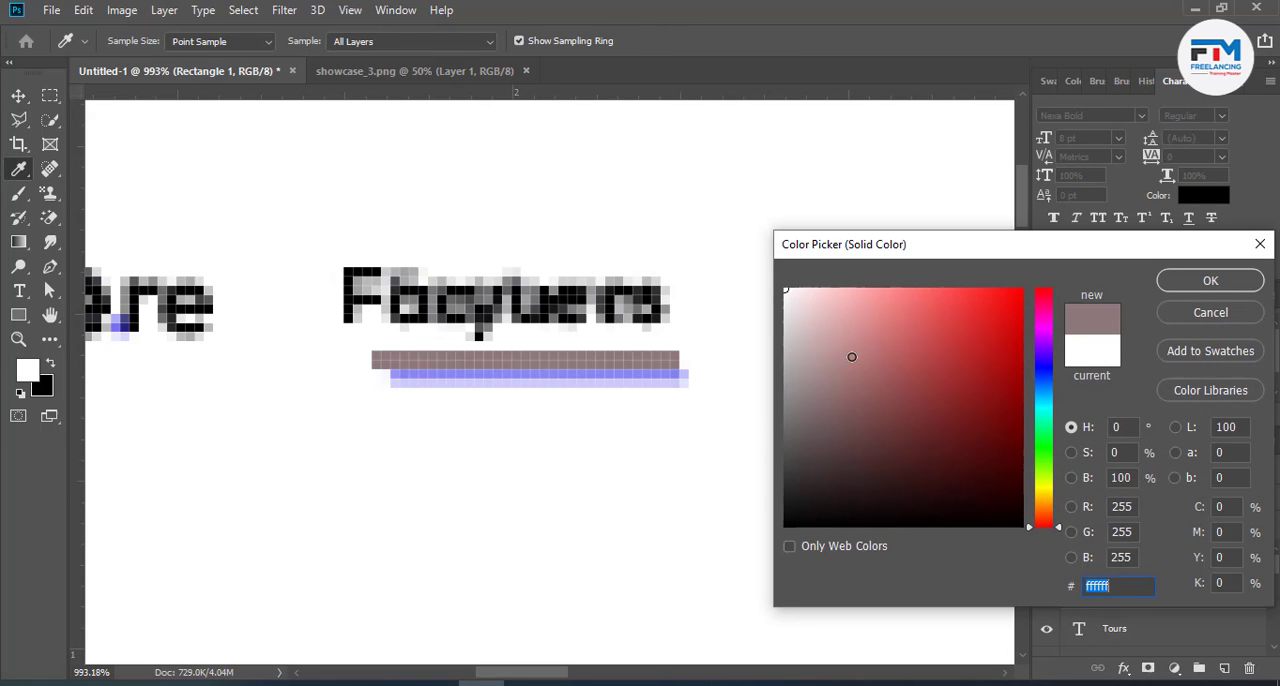
text(ff0000)
mouse_move(1047, 398)
mouse_down()
mouse_move(1046, 377)
mouse_move(1047, 393)
mouse_up()
click(1183, 289)
key(v)
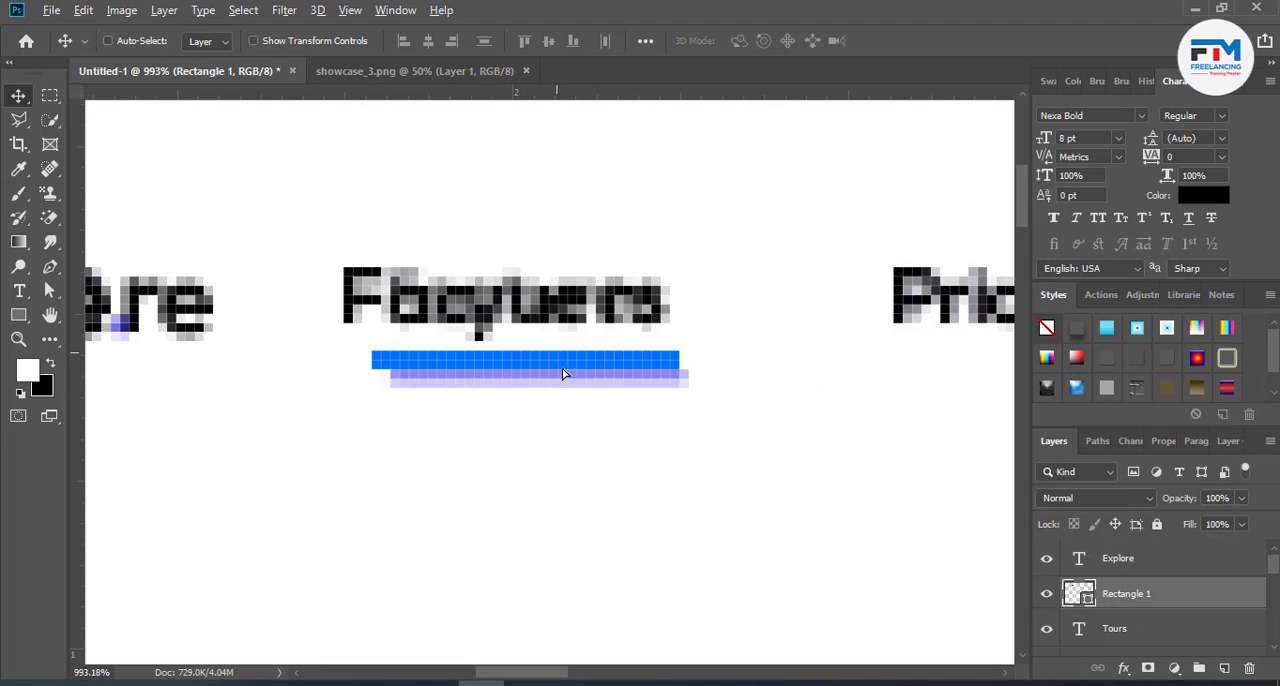
- Duplicate the blue bar just below the reference's underline and shorten the copy from its left end to about 26 px
drag(566, 372, 574, 403)
key(ctrl+t)
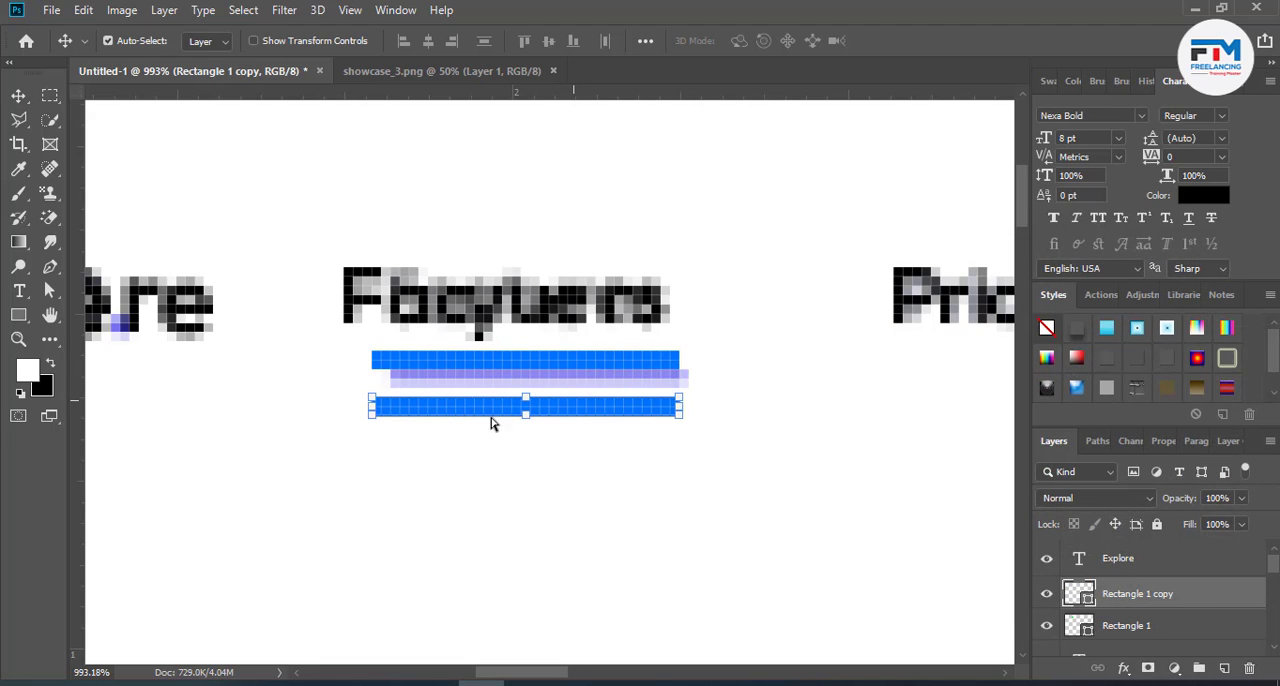
drag(368, 409, 435, 409)
click(785, 41)
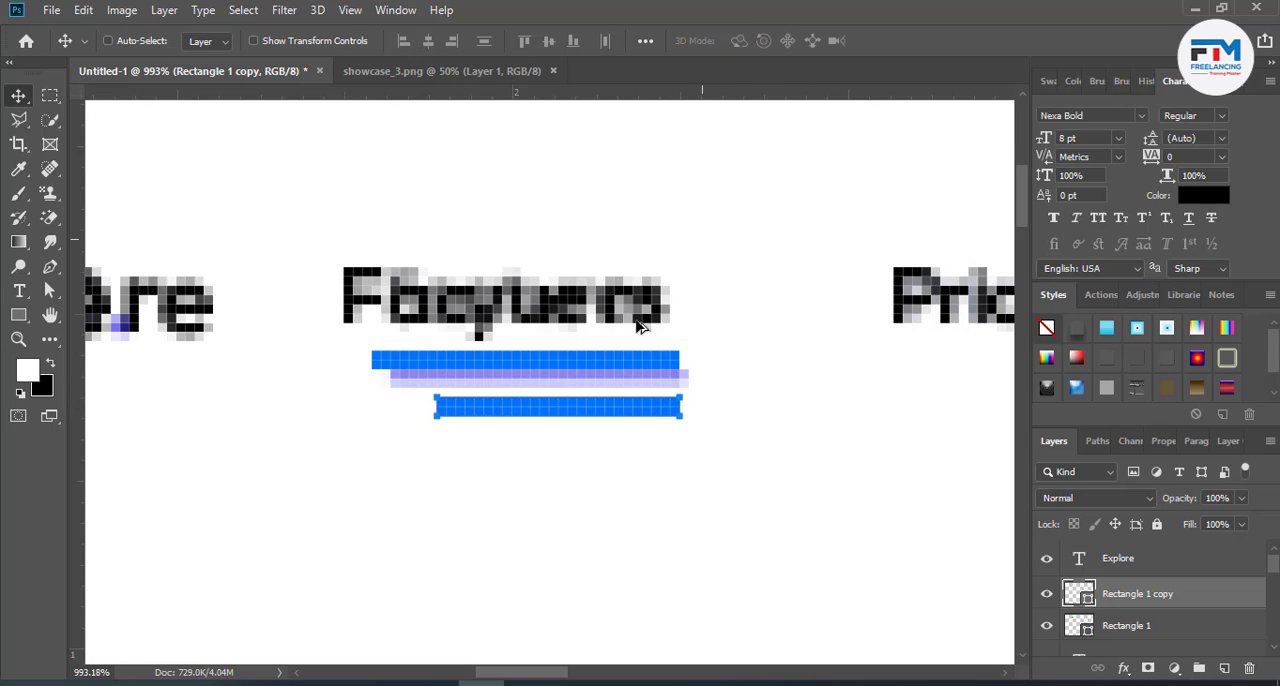
- Draw a blue square of about 18 × 18 px between "Facyuers" and "Pricing" and rotate it 45° into a diamond
scroll(556, 398, down, 3)
scroll(340, 383, down, 2)
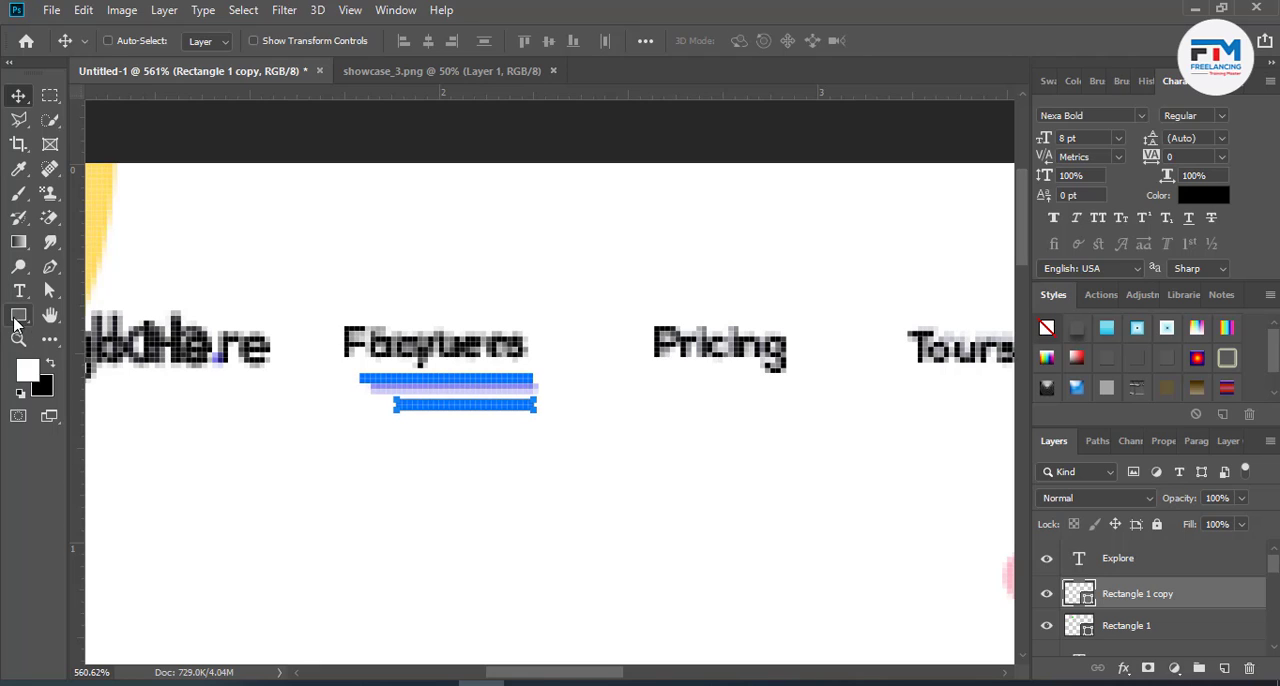
click(16, 318)
right_click(18, 316)
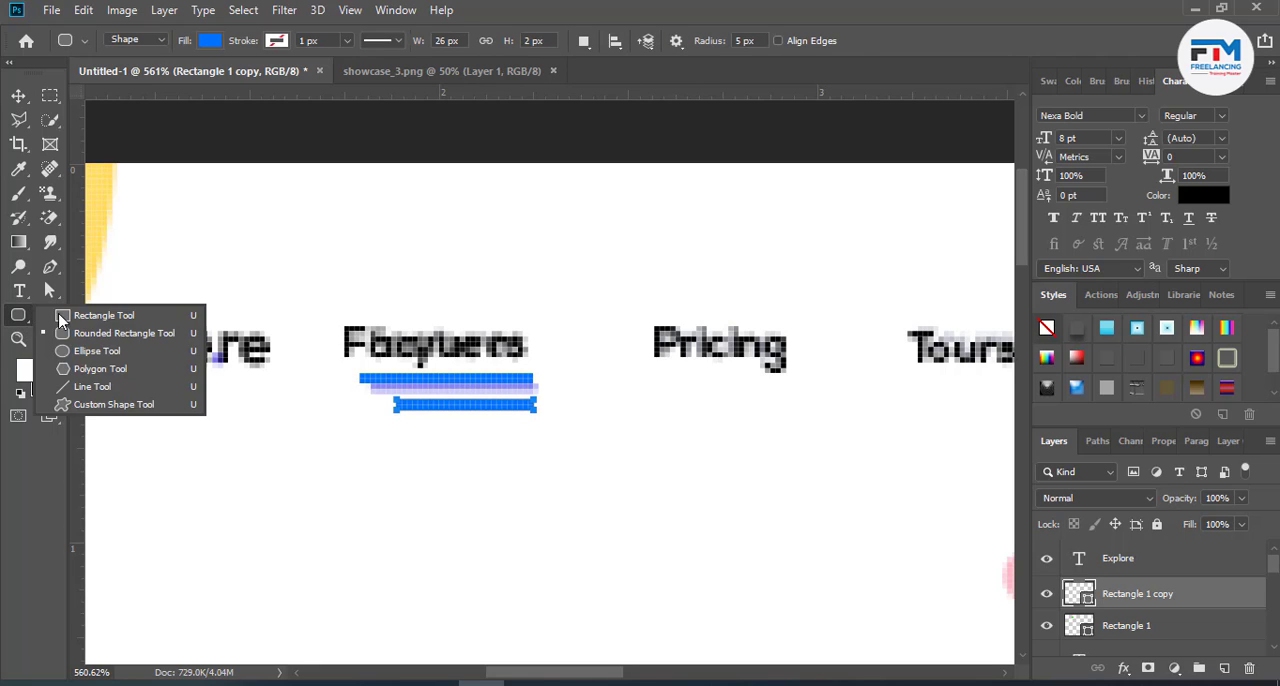
click(62, 316)
drag(601, 394, 650, 457)
key(v)
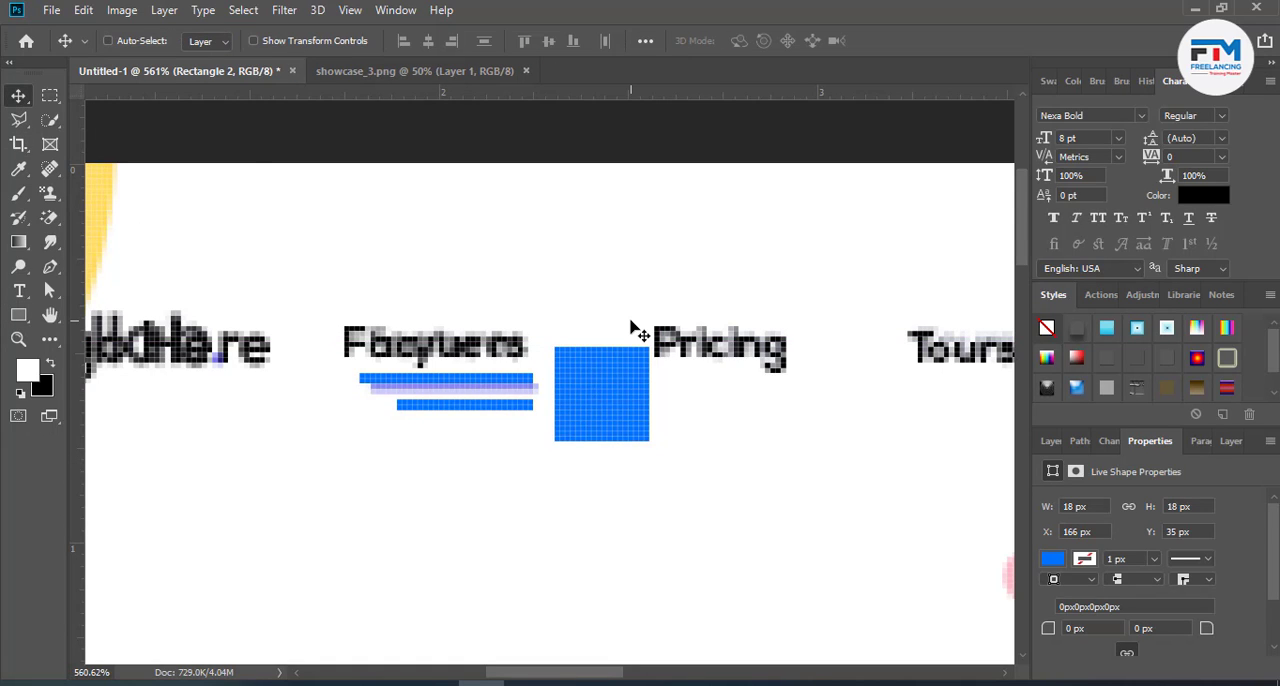
key(ctrl+t)
drag(670, 348, 712, 404)
click(900, 41)
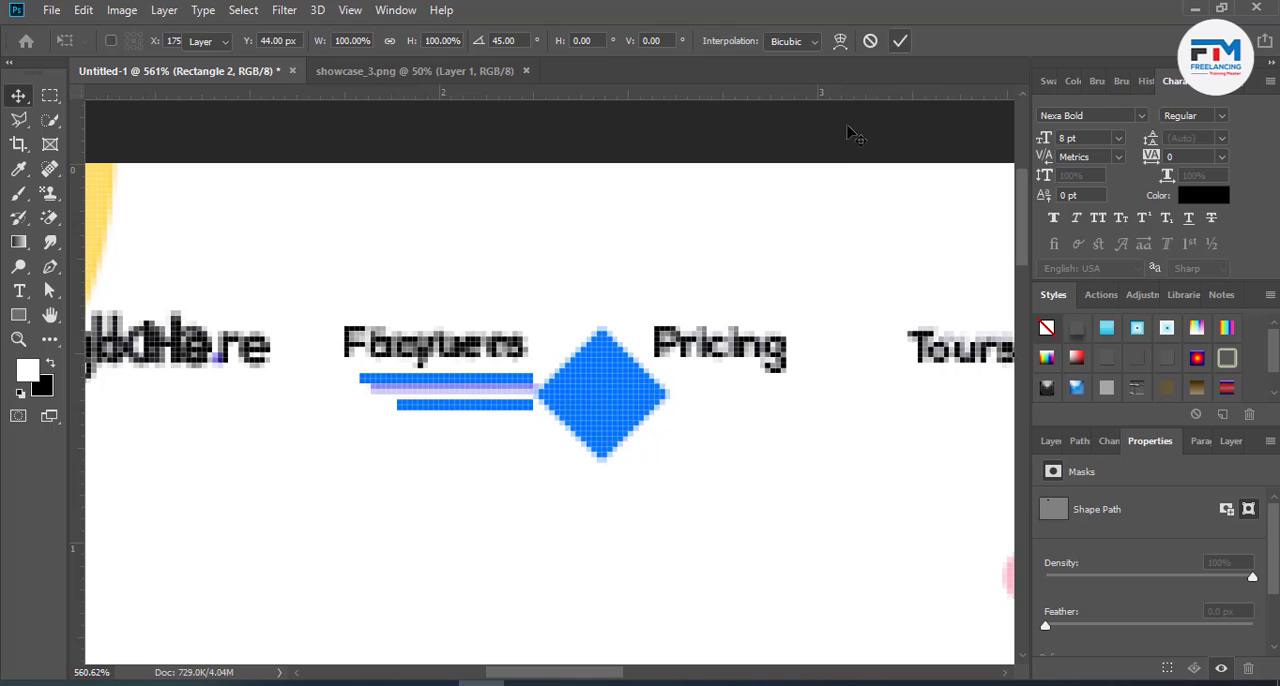
- Duplicate the blue diamond slightly higher, fill the copy with dark slate #364353 and align it horizontally with the original
scroll(643, 424, up, 3)
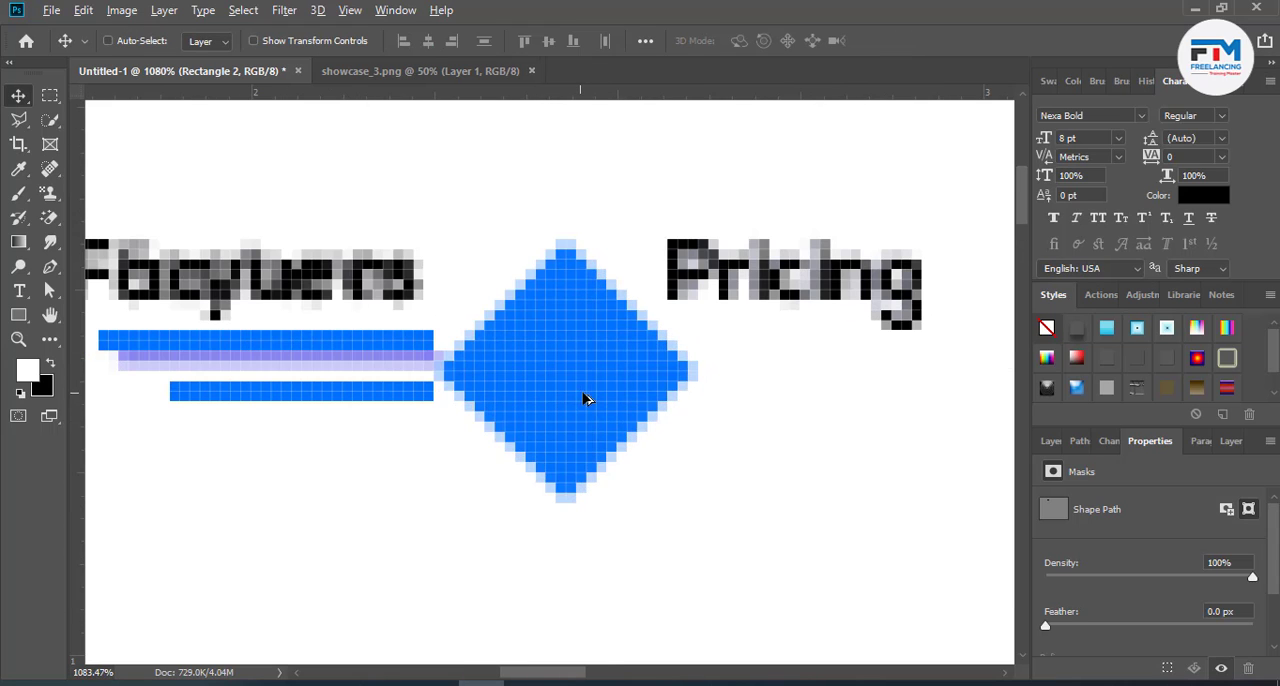
drag(585, 399, 583, 358)
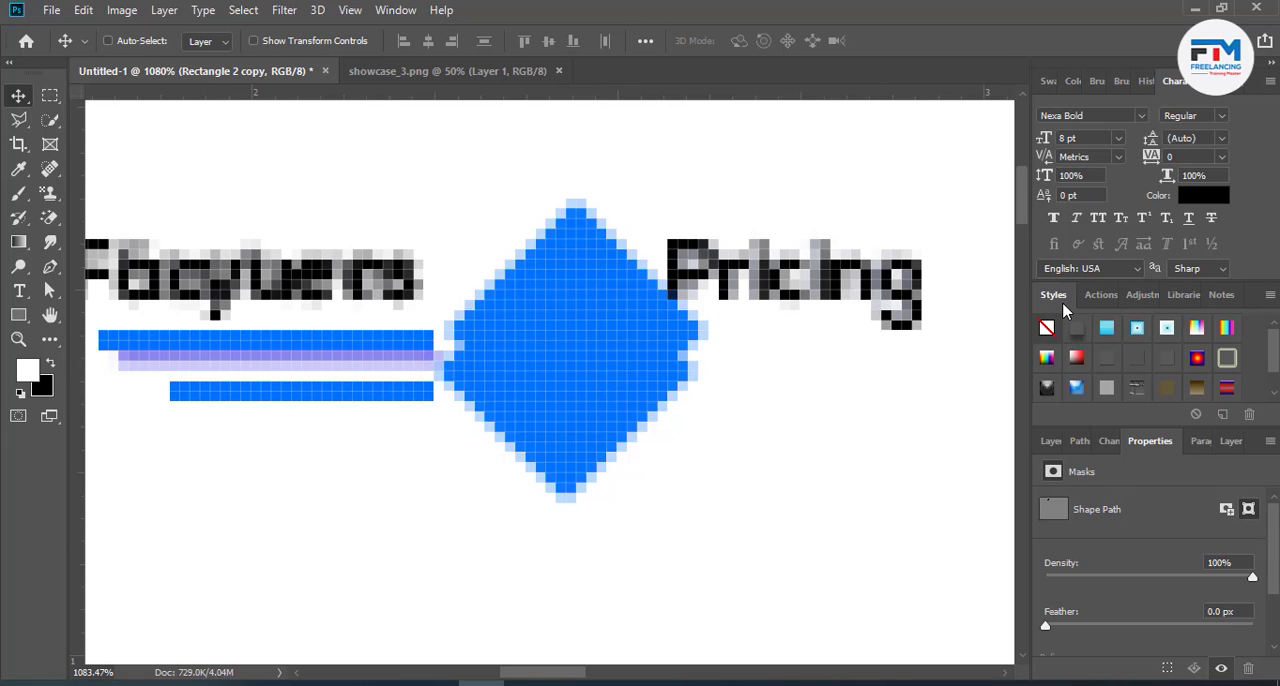
click(1051, 441)
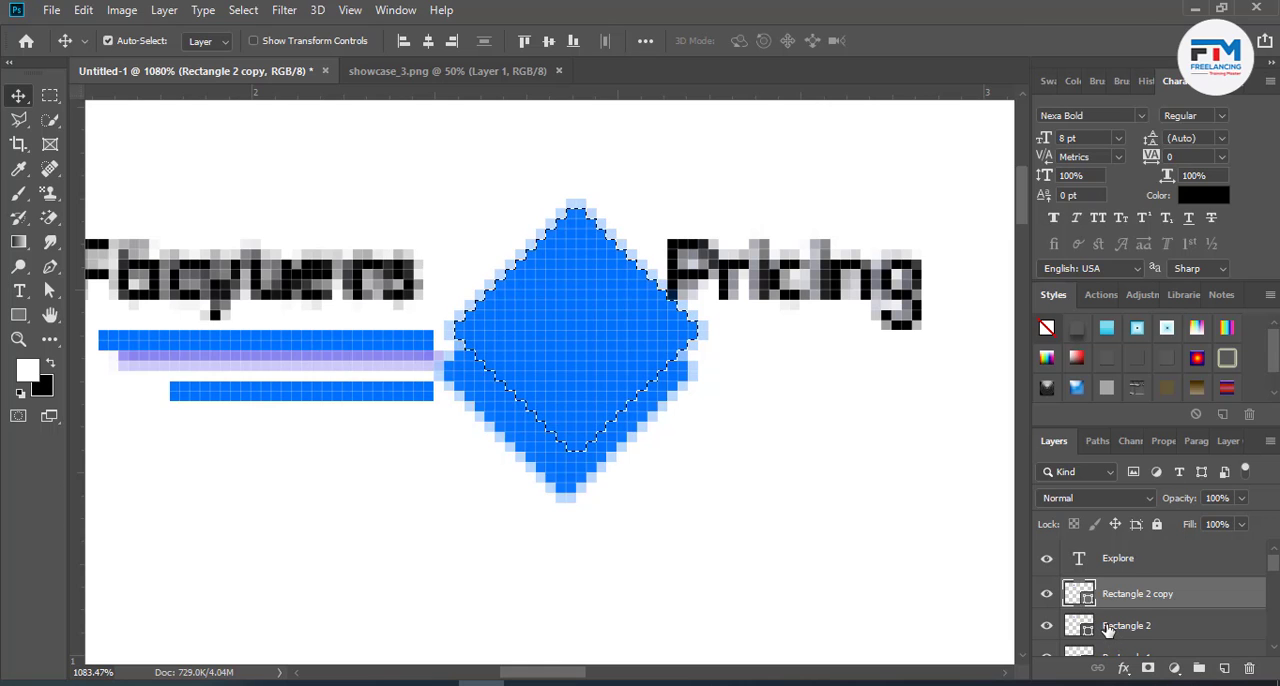
key(ctrl+d)
double_click(1075, 593)
click(867, 450)
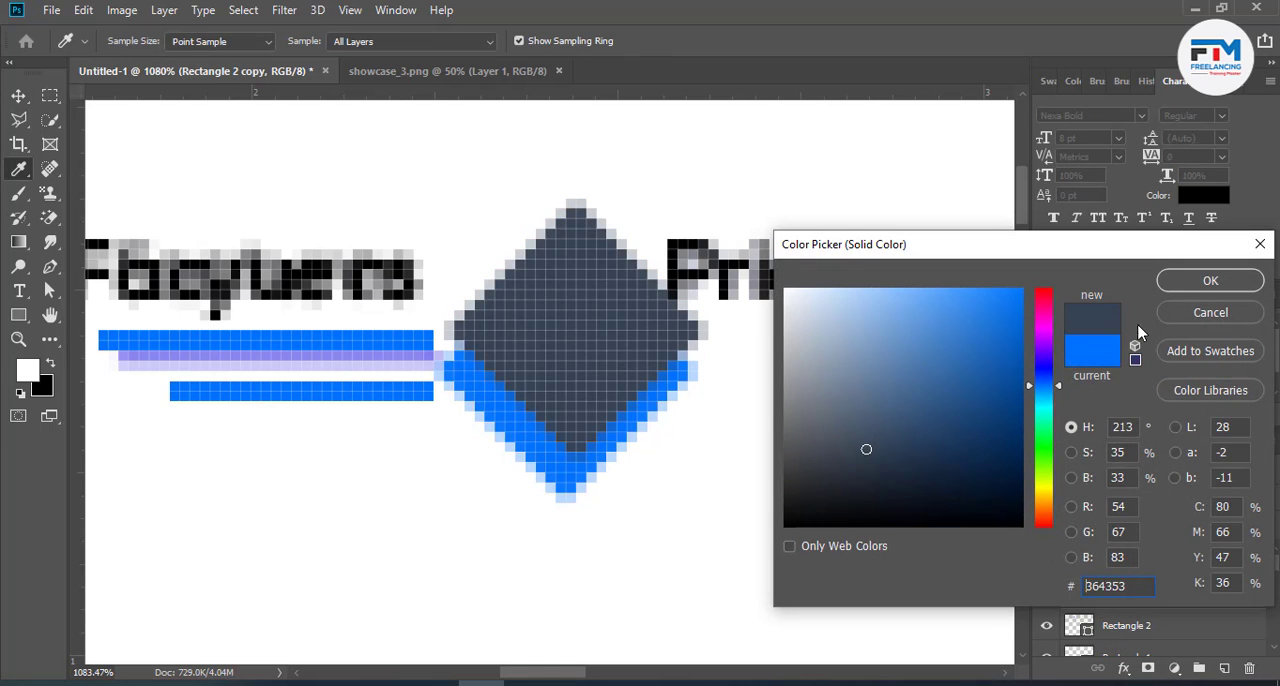
click(1187, 283)
drag(600, 378, 588, 372)
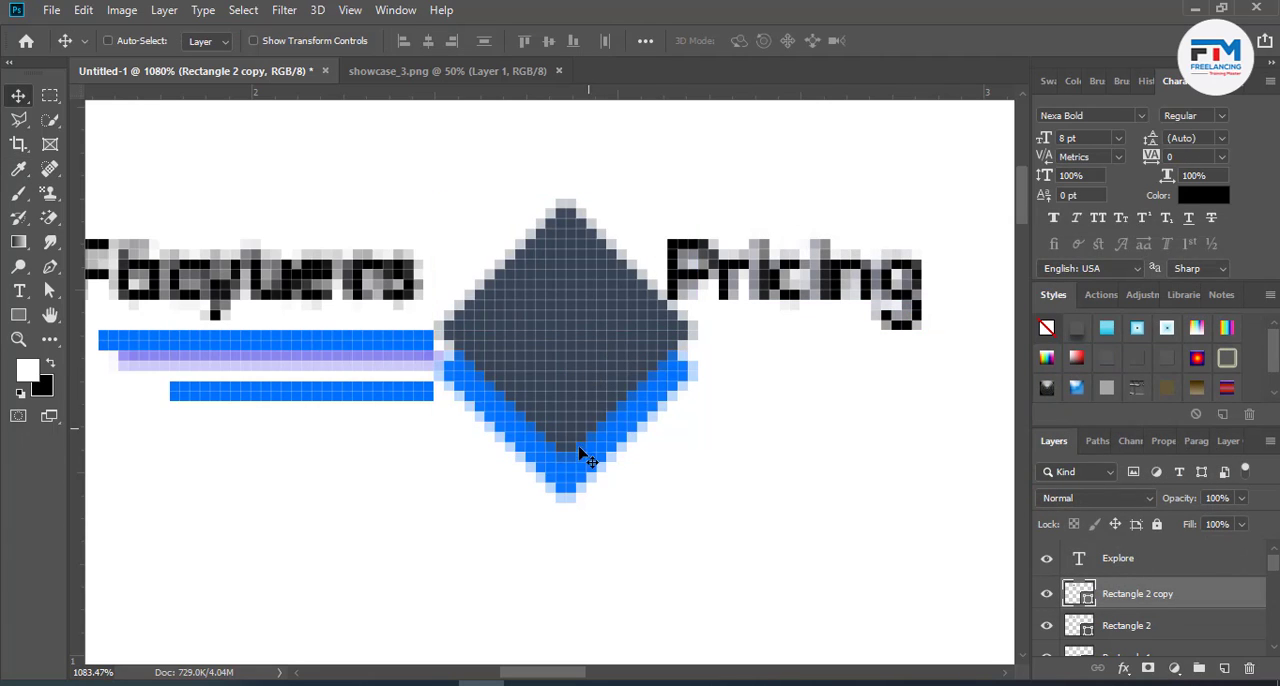
- Rasterize the blue diamond, cut the dark diamond's outline out of it and delete the dark copy to form a chevron
ctrl+click(1078, 598)
right_click(1125, 628)
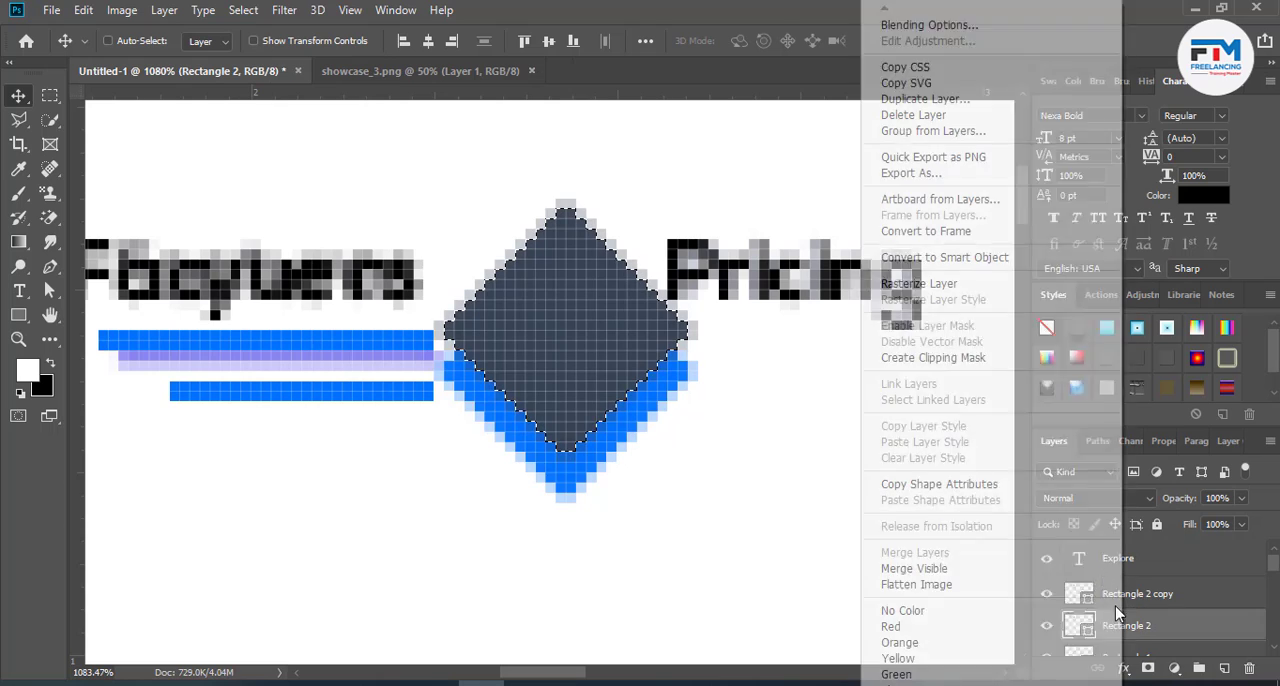
click(920, 284)
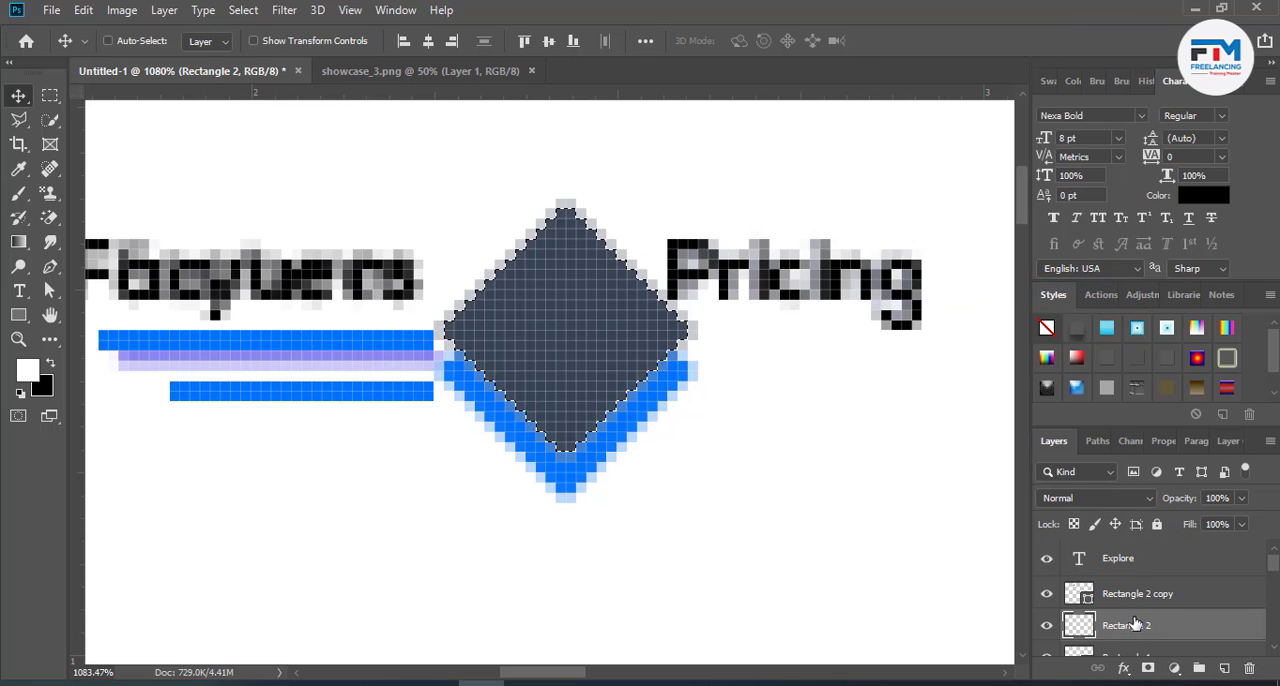
click(1124, 594)
key(Delete)
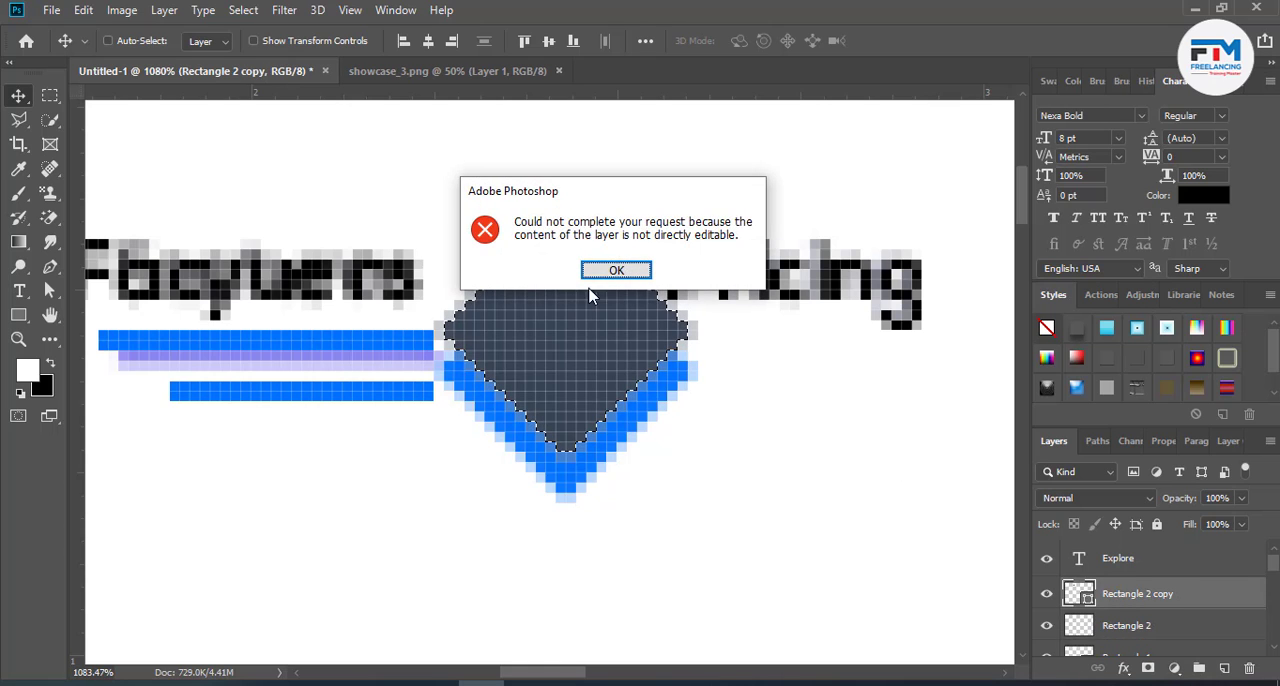
click(594, 272)
key(ctrl)
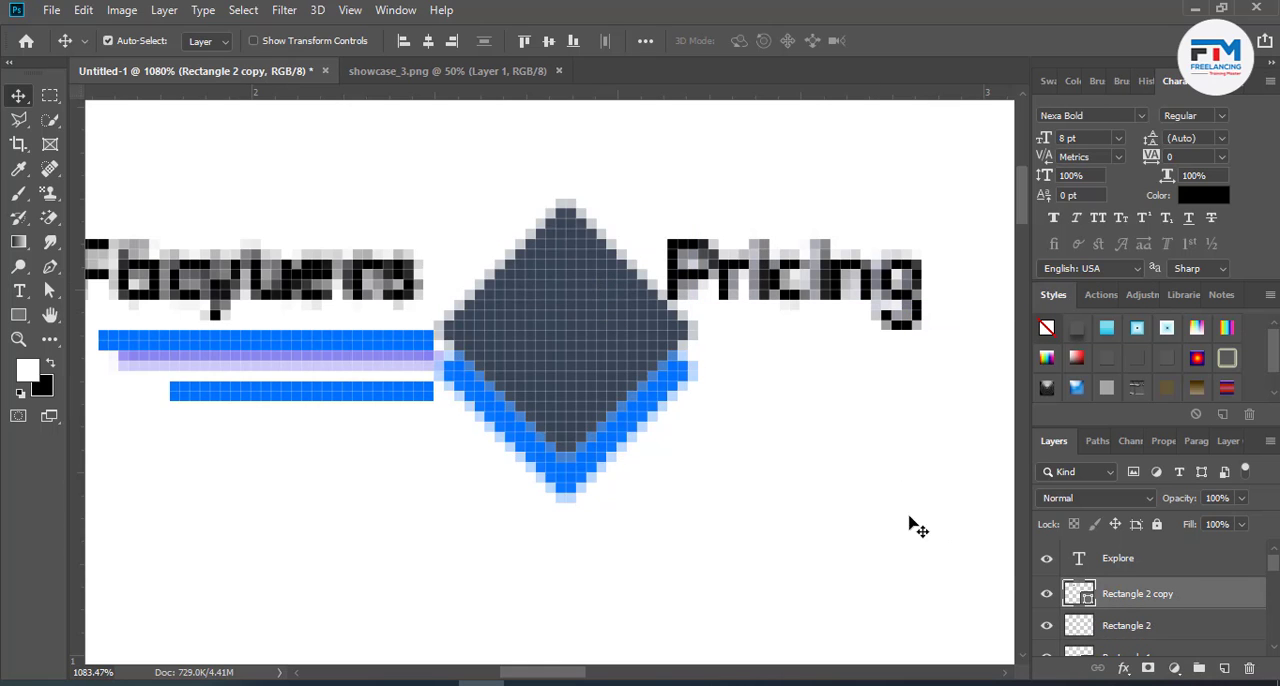
click(1134, 598)
key(Delete)
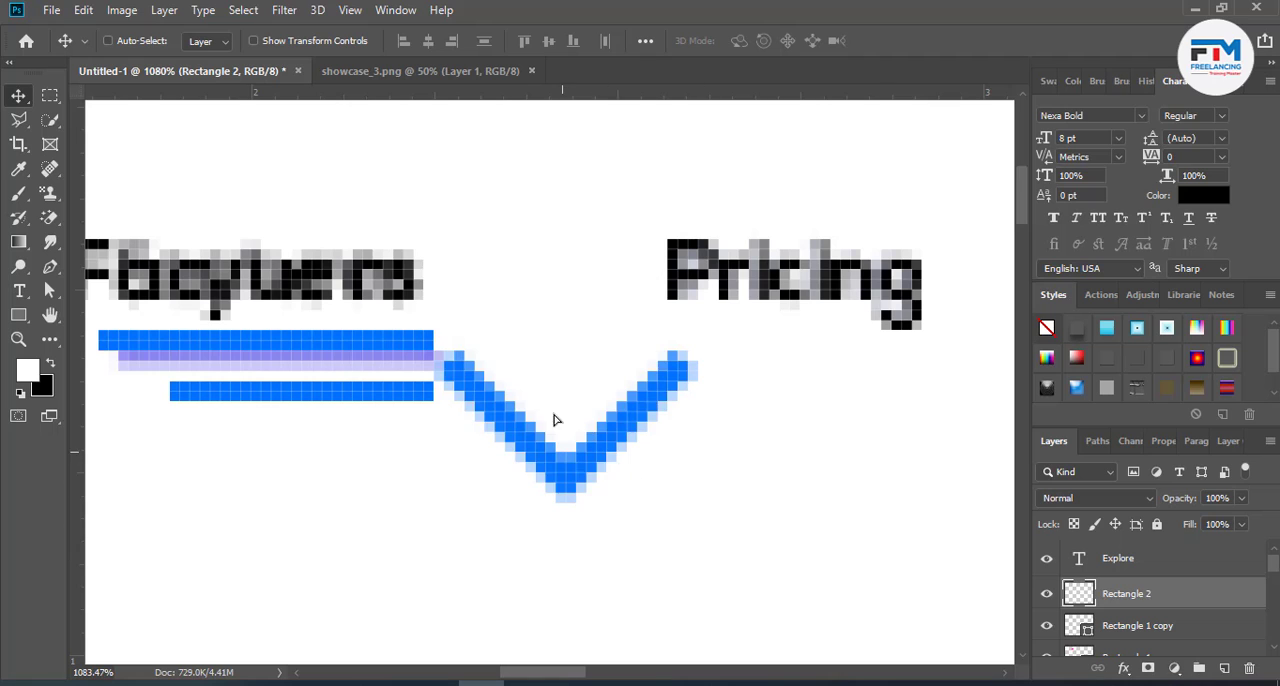
- Move the blue chevron up between "Facyuers" and "Pricing" and scale it down to a small arrow beside "Facyuers"
drag(556, 420, 546, 308)
key(ctrl+t)
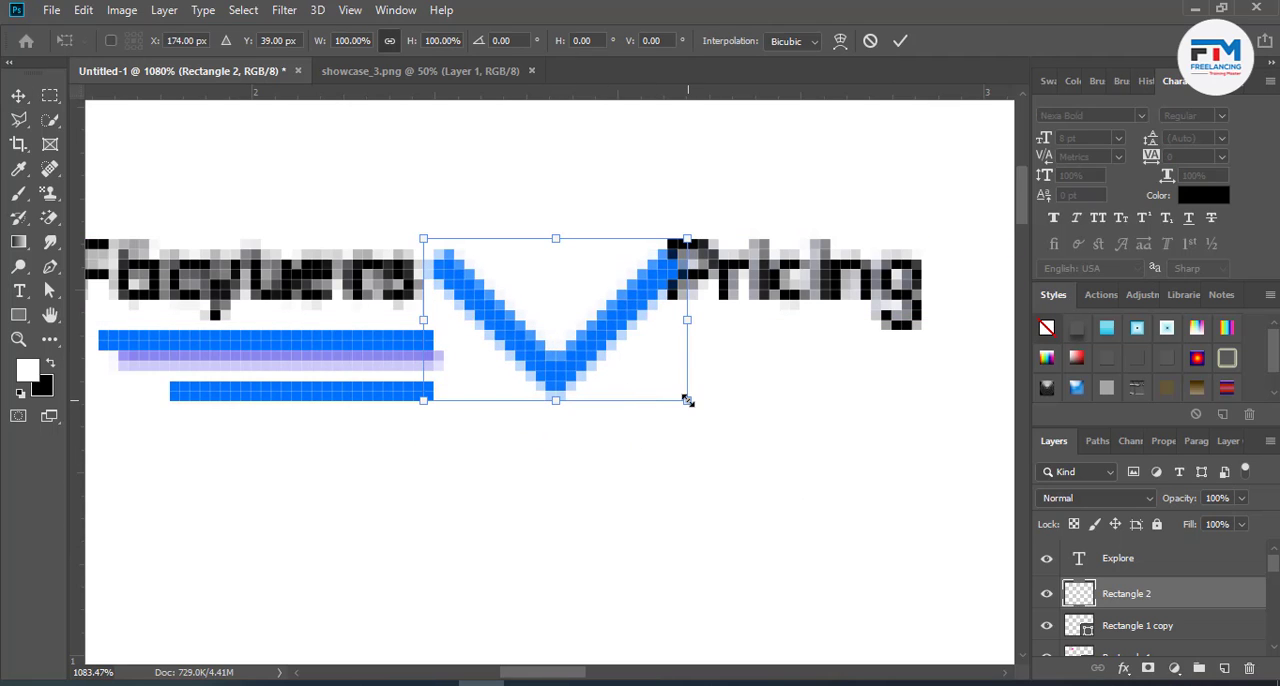
drag(687, 400, 497, 291)
click(900, 40)
scroll(622, 376, down, 2)
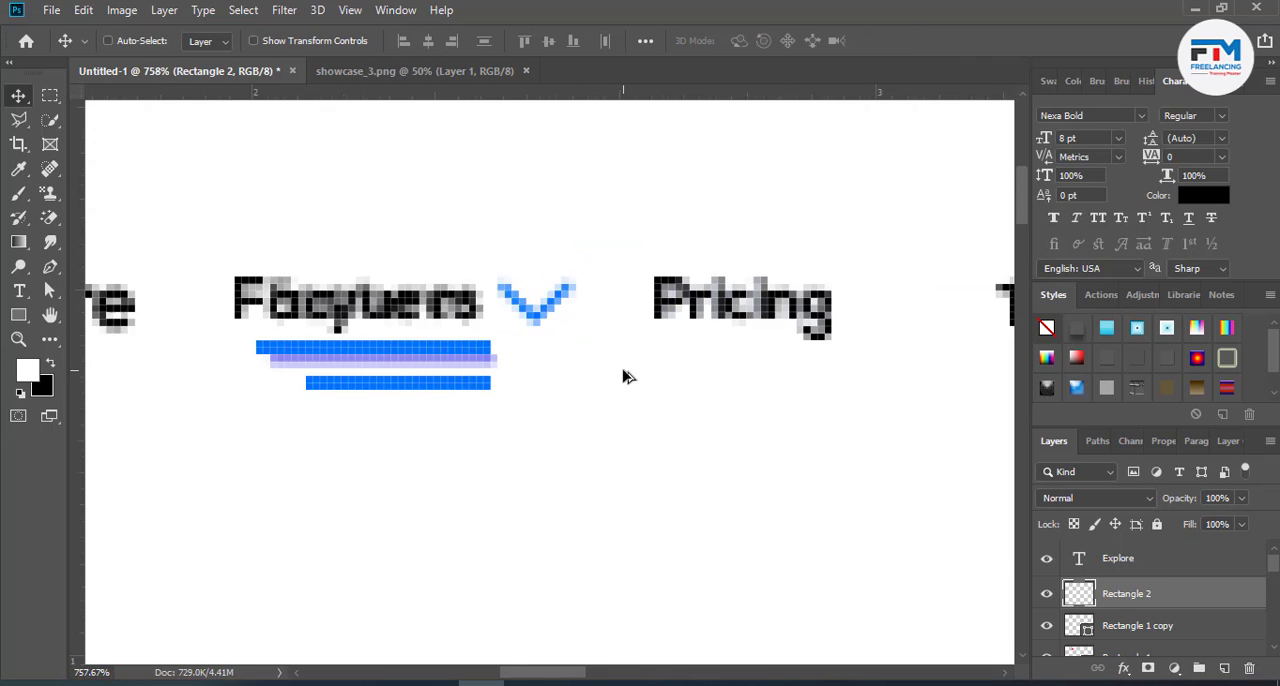
scroll(622, 376, down, 6)
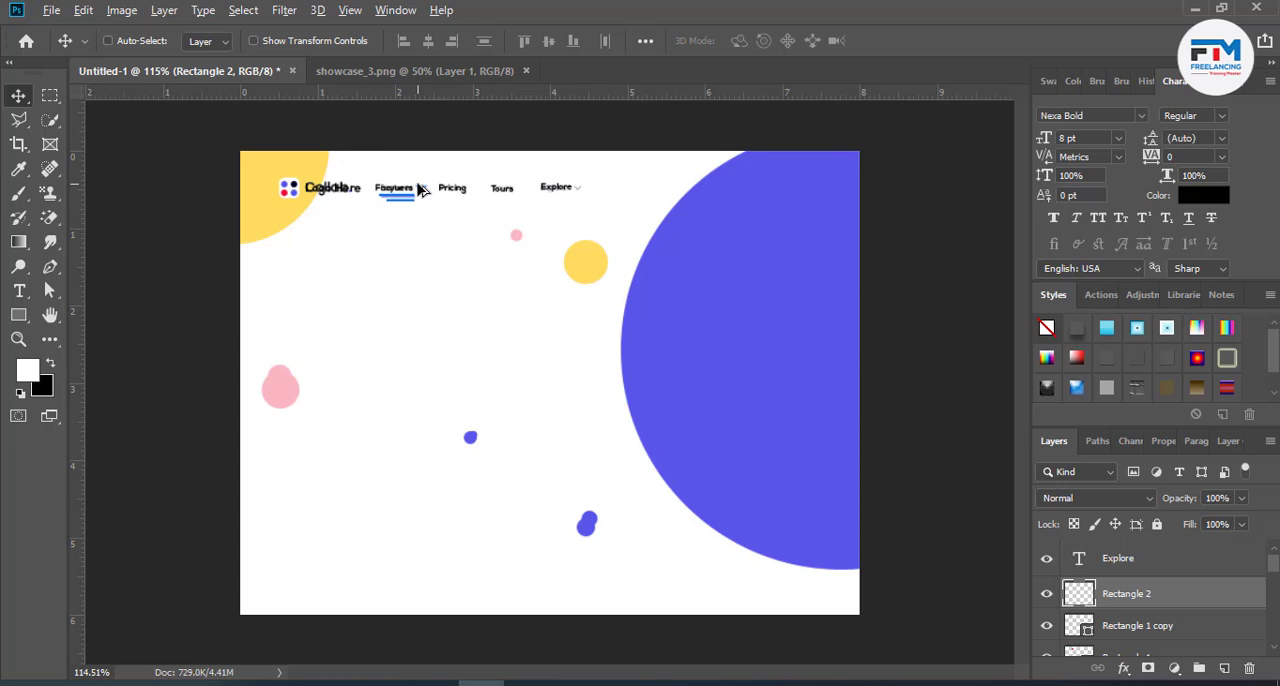
- Scale the blue chevron beside "Facyuers" down proportionally to about 58.5%
scroll(420, 190, up, 5)
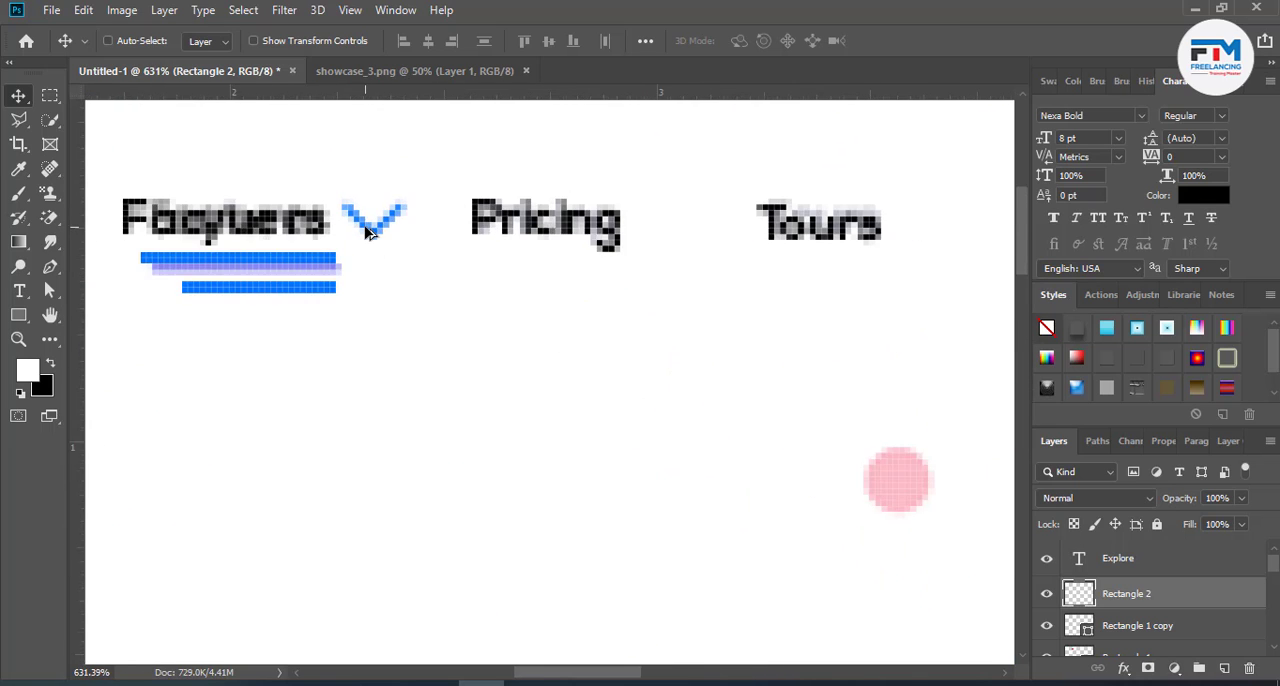
scroll(366, 232, up, 4)
key(ctrl+t)
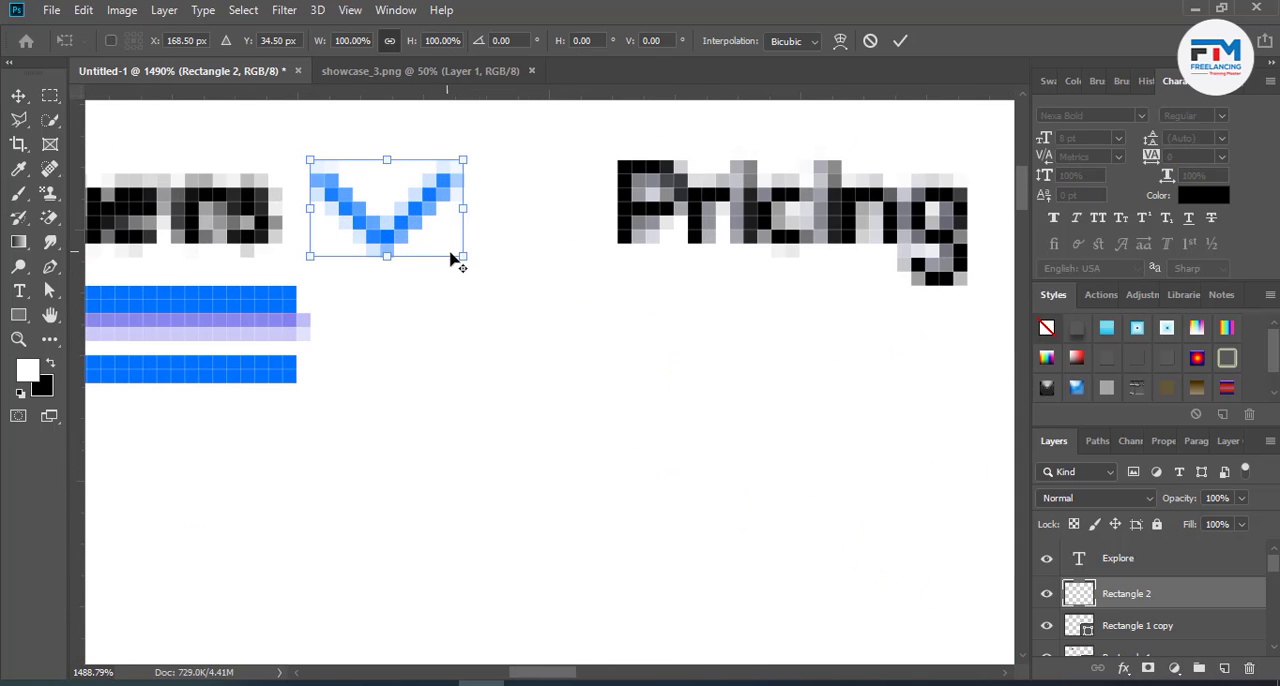
drag(463, 256, 376, 234)
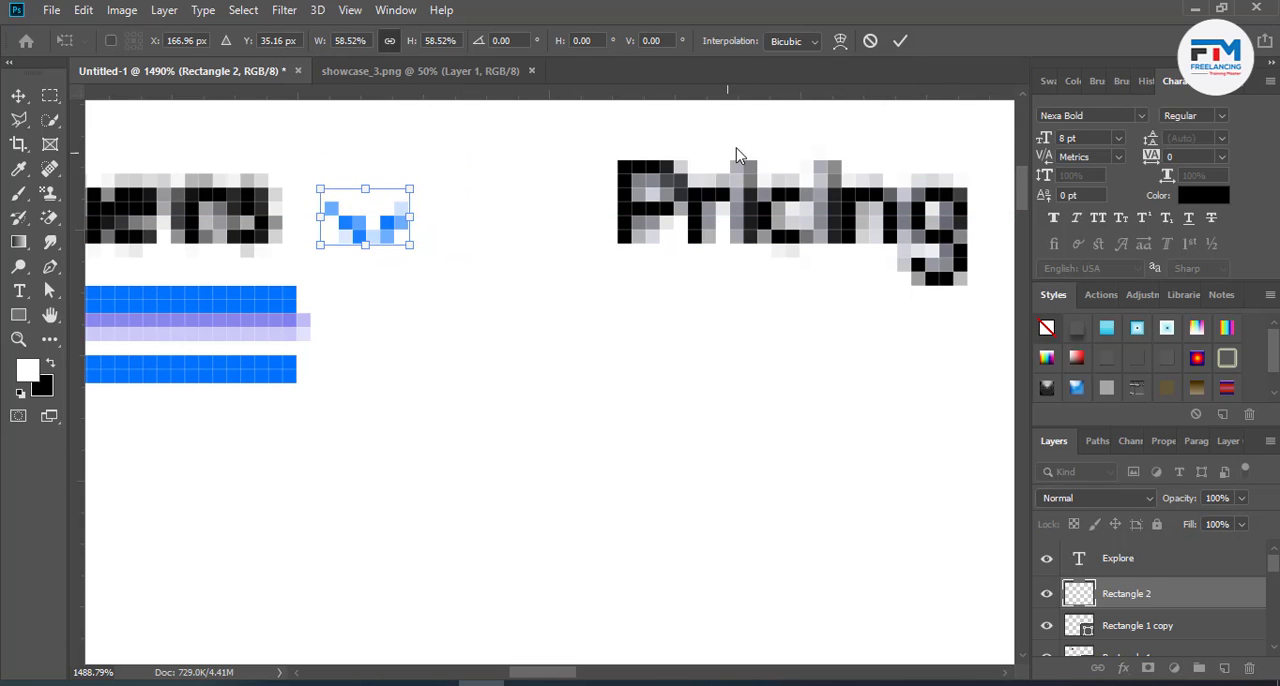
click(899, 42)
scroll(389, 397, down, 5)
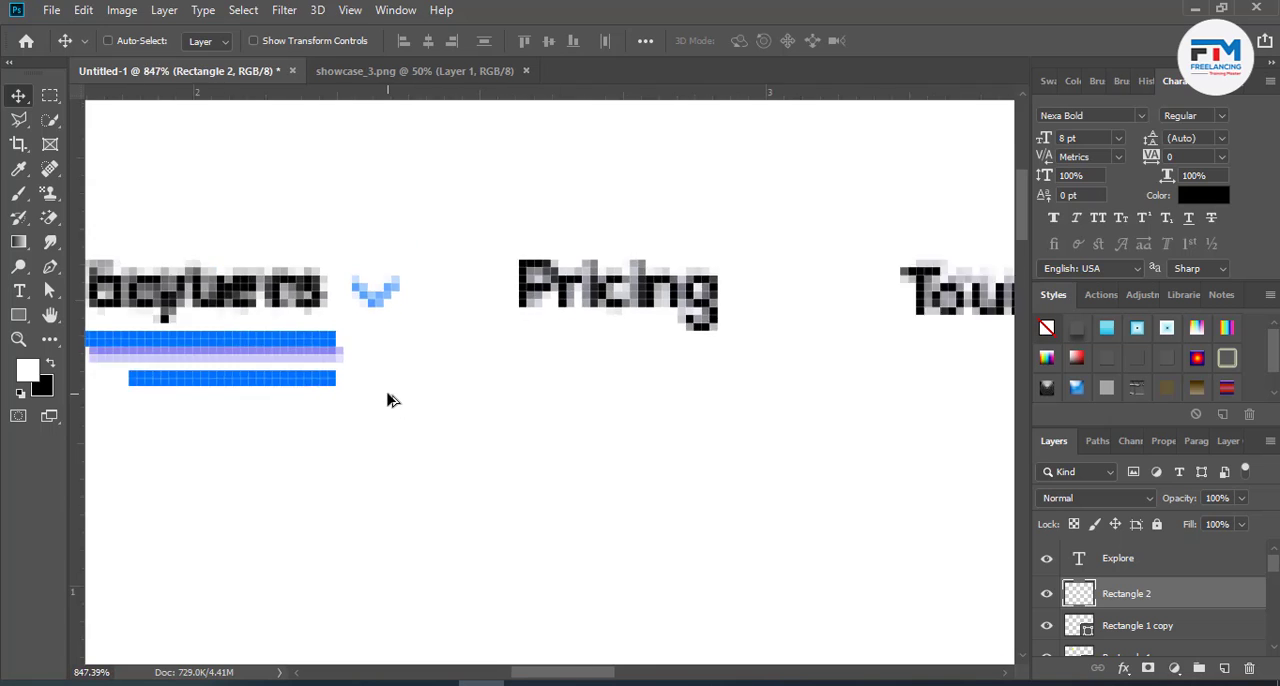
scroll(391, 410, down, 4)
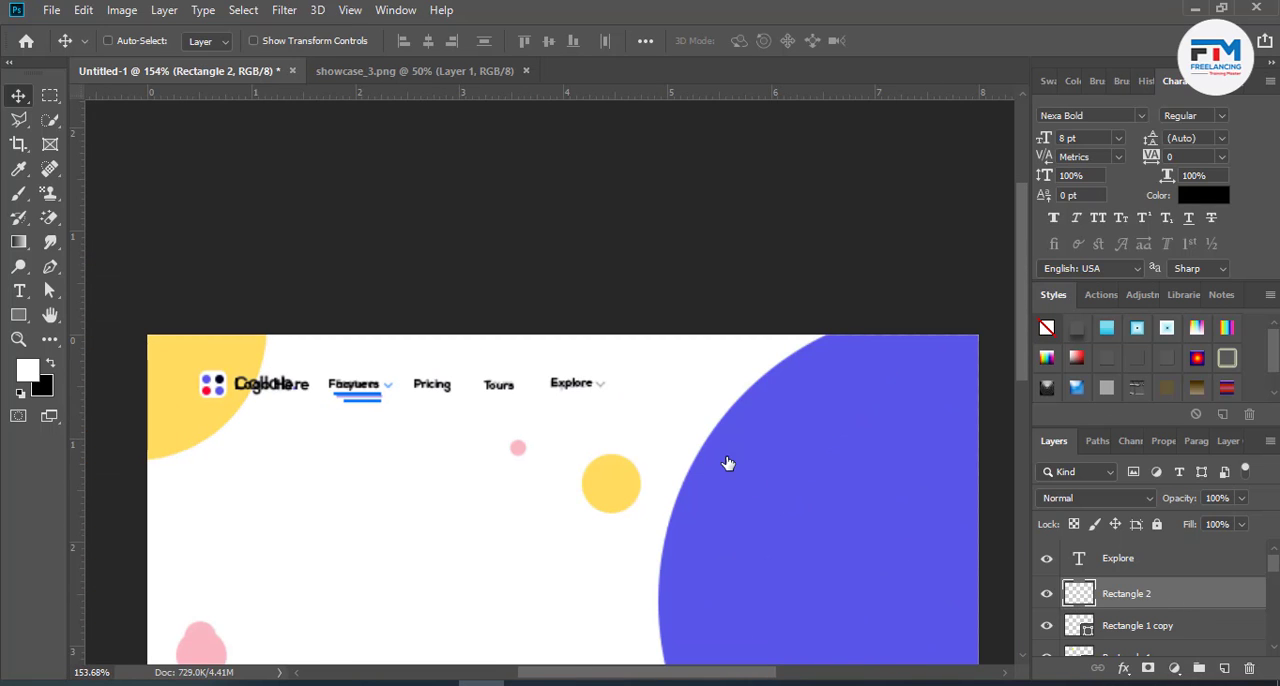
- Apply a Color Overlay to the chevron beside "Facyuers" in black #000000 with the Normal blend mode
key(alt+l)
key(y)
key(n)
click(610, 446)
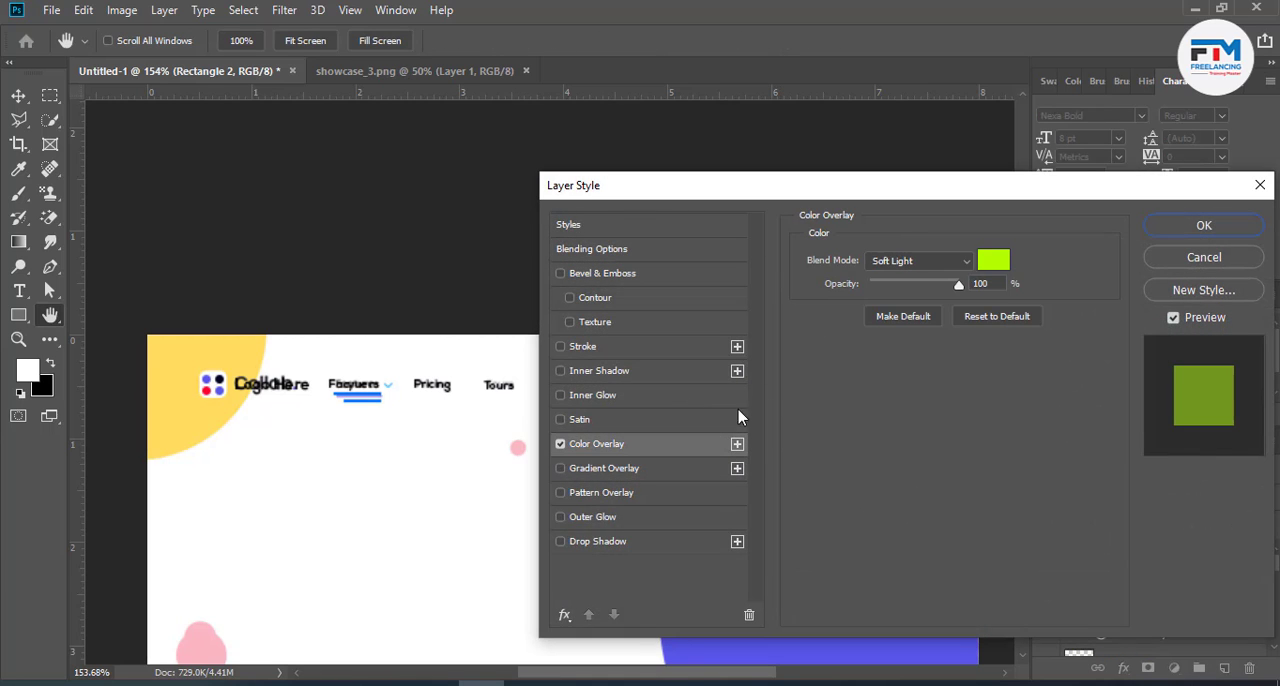
click(993, 262)
drag(860, 470, 757, 567)
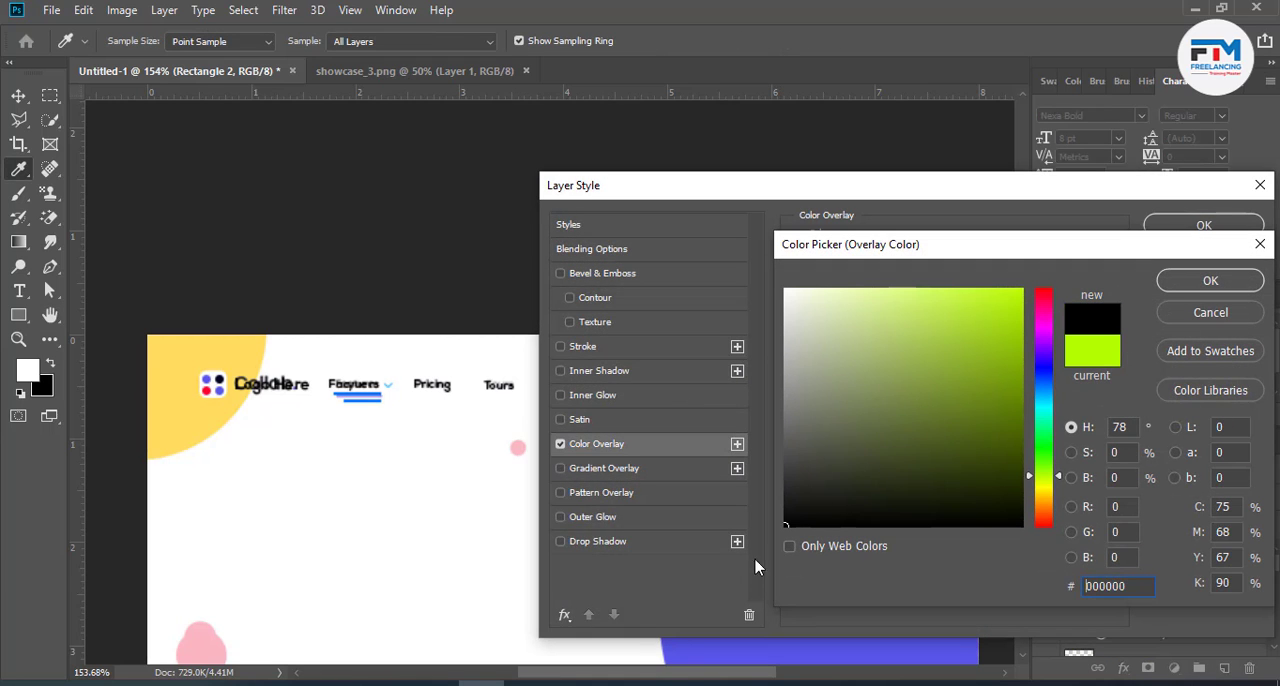
click(1162, 284)
click(915, 261)
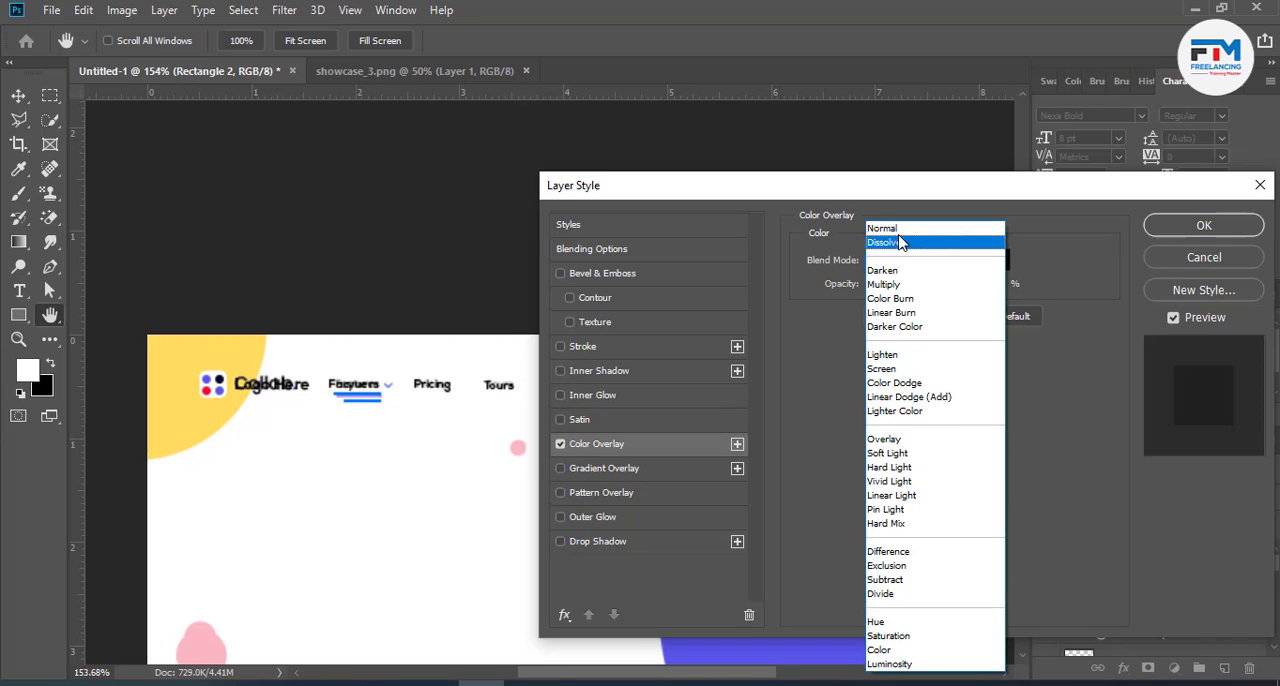
click(888, 228)
click(1192, 226)
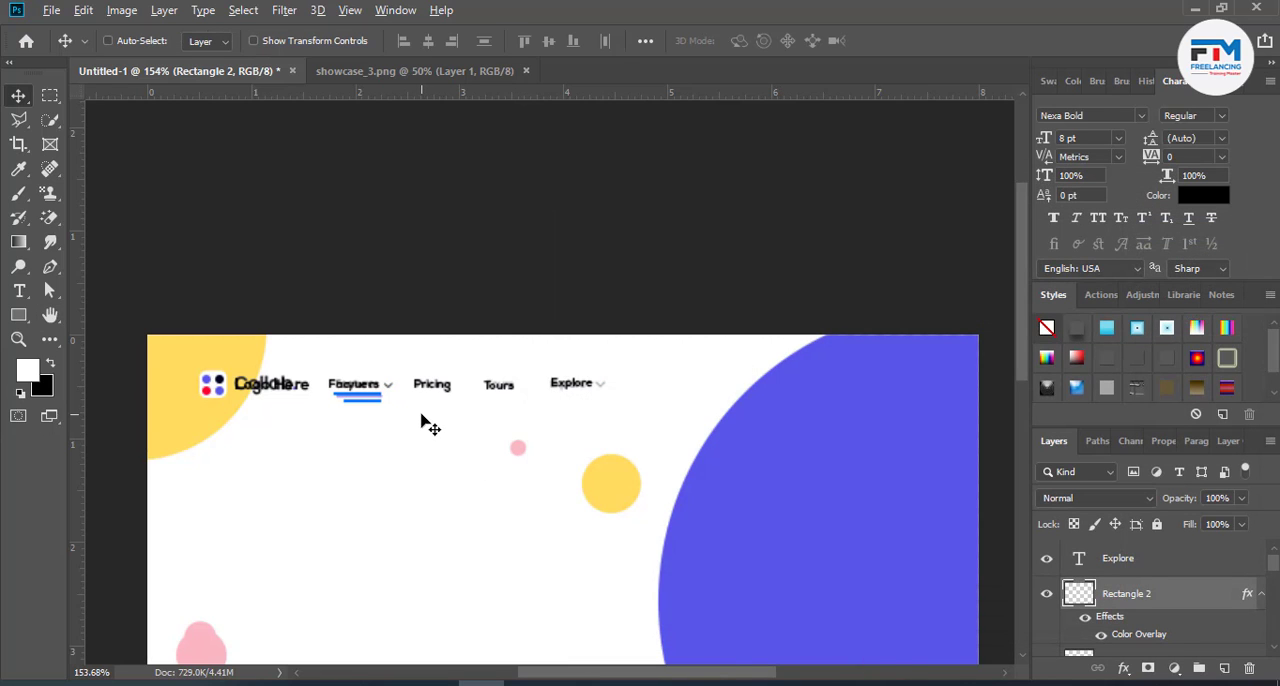
- Duplicate the black chevron beside "Pricing" and nudge the copy slightly to the right
scroll(420, 420, up, 3)
drag(357, 356, 490, 370)
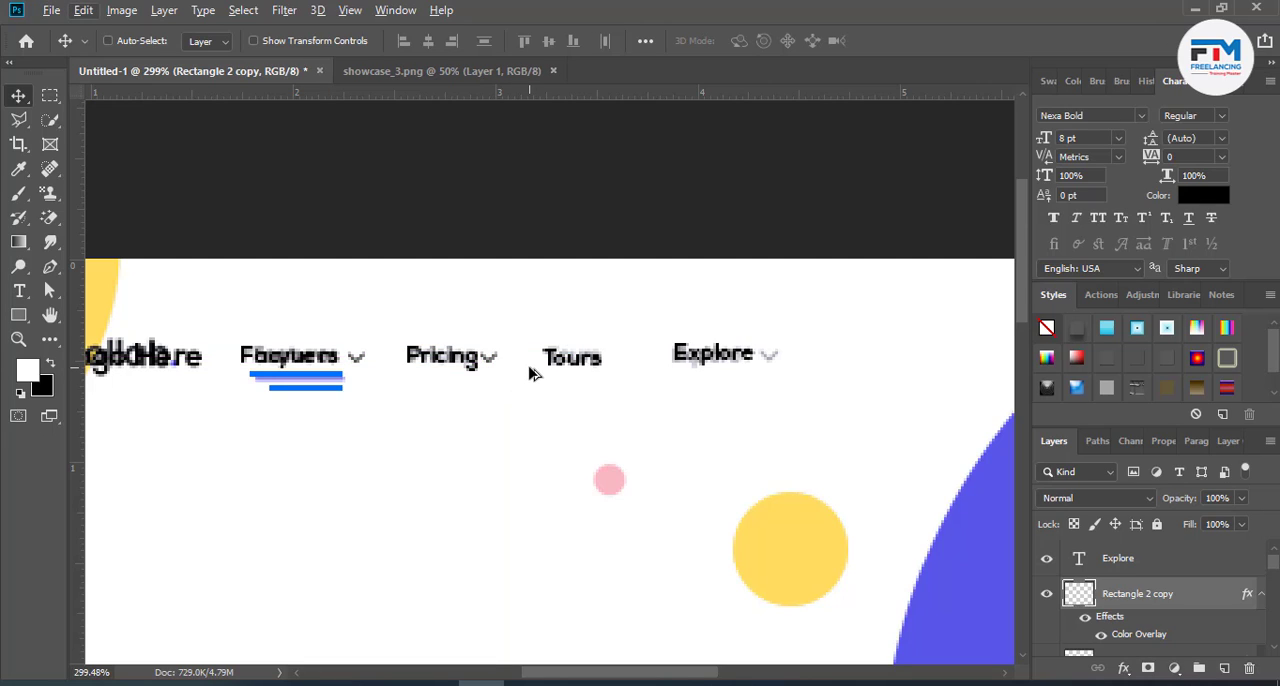
key(Right)
key(Right)
key(Right)
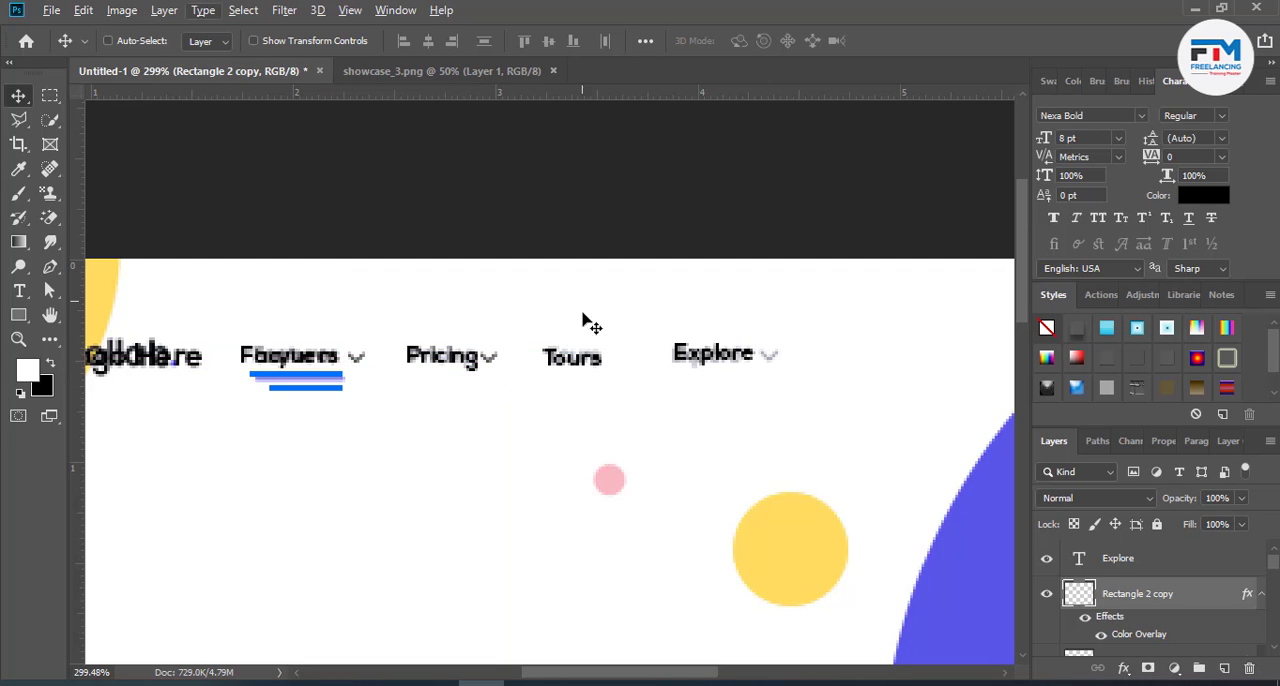
- Duplicate the chevron beside "Tours" and again beside "Explore", covering the reference arrow there
click(514, 369)
drag(530, 373, 645, 376)
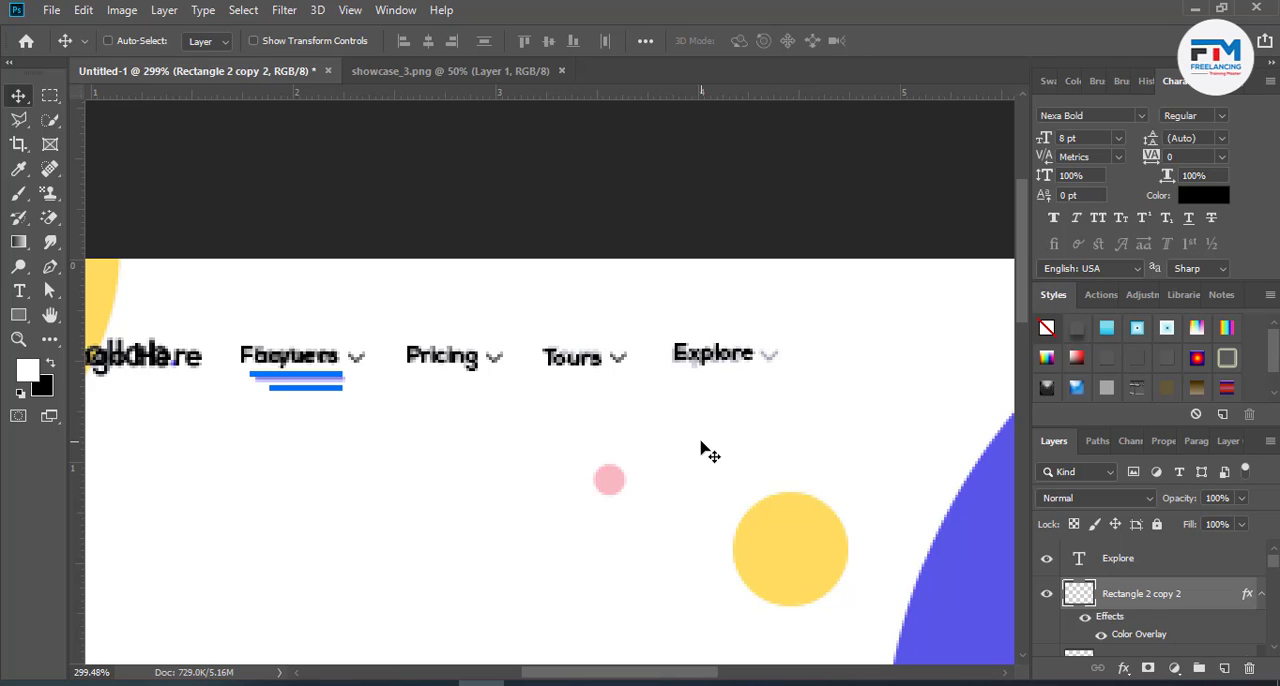
drag(651, 384, 785, 380)
scroll(743, 426, down, 2)
scroll(561, 441, down, 3)
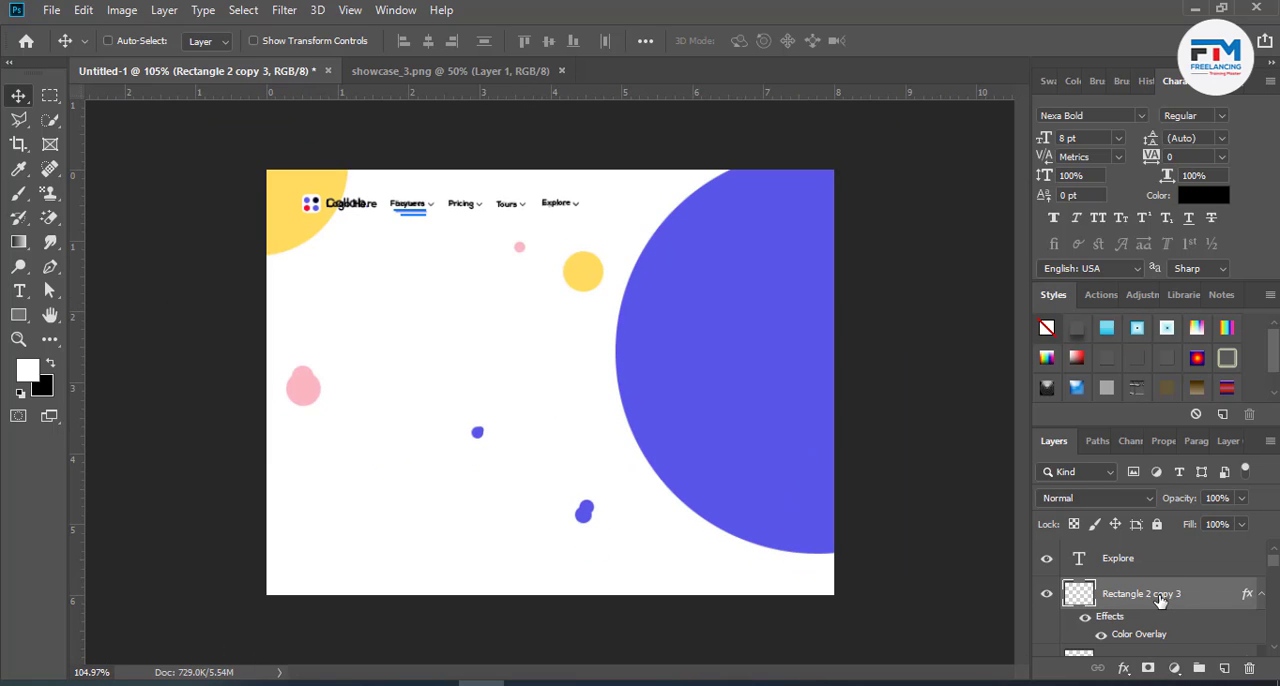
- Group all layers from "Explore" down to "Logo Here", including the chevrons and underline bars
scroll(1160, 600, down, 4)
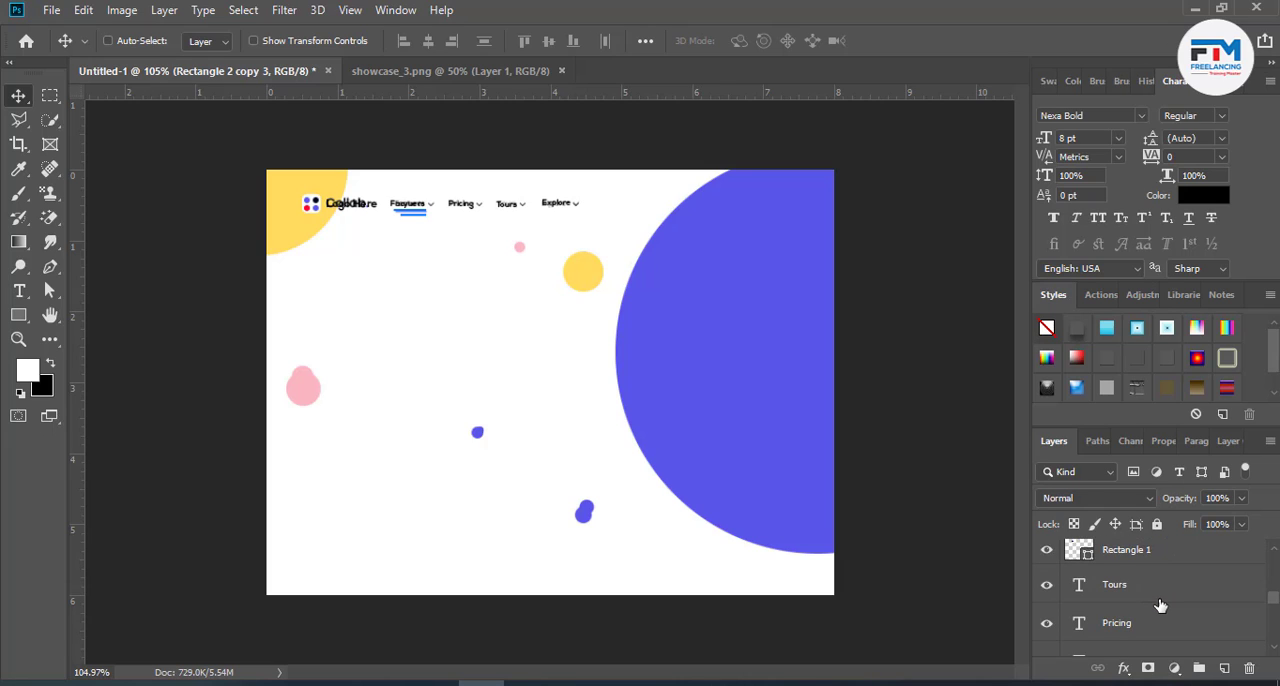
scroll(1160, 605, down, 3)
scroll(1162, 608, up, 2)
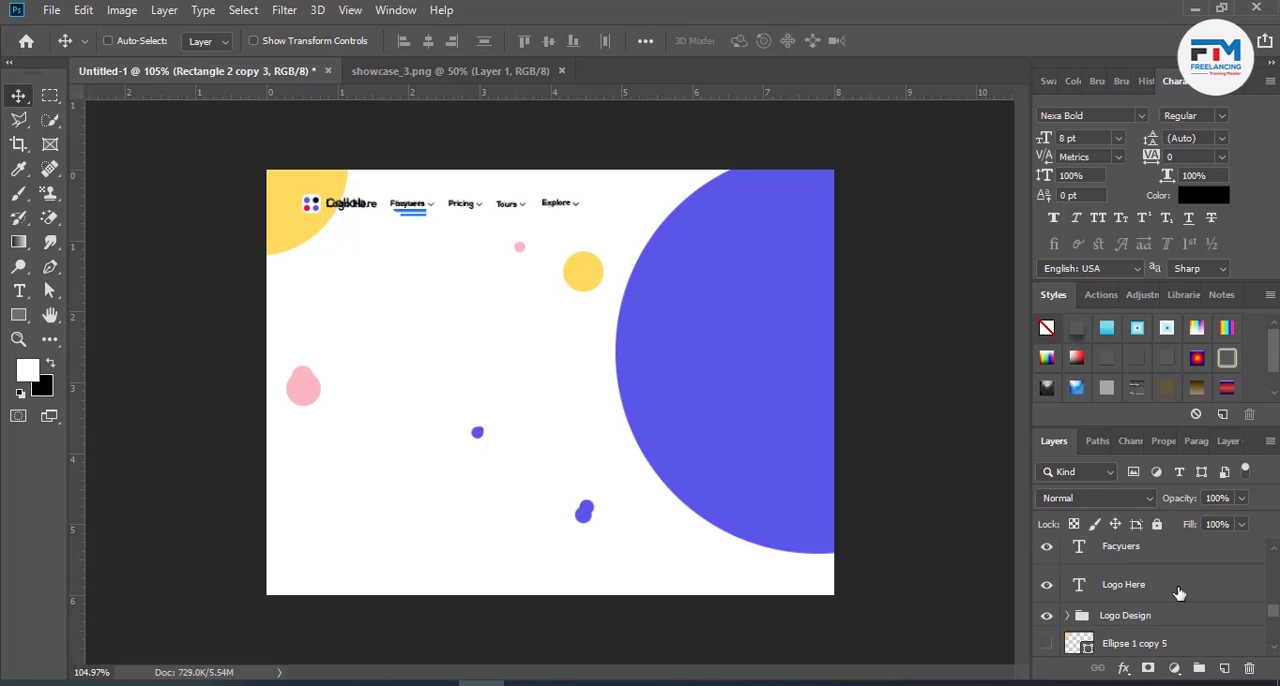
click(1178, 586)
scroll(1178, 595, up, 5)
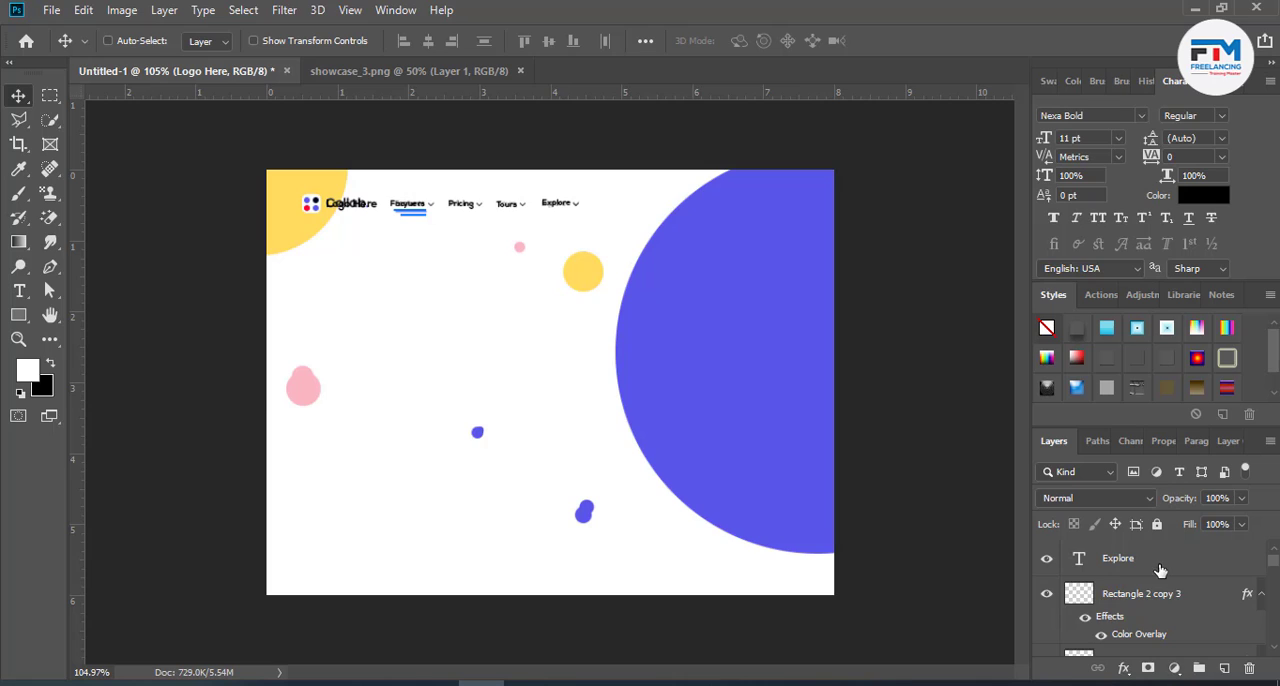
scroll(1178, 580, down, 6)
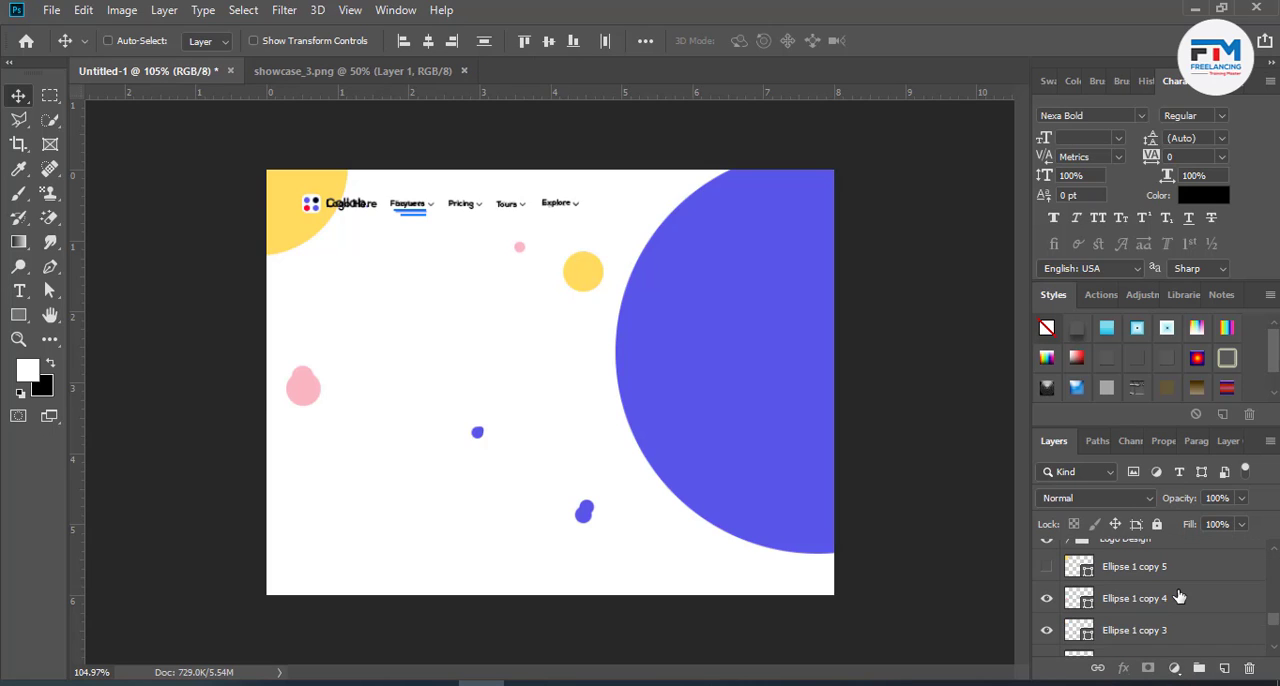
key(ctrl+g)
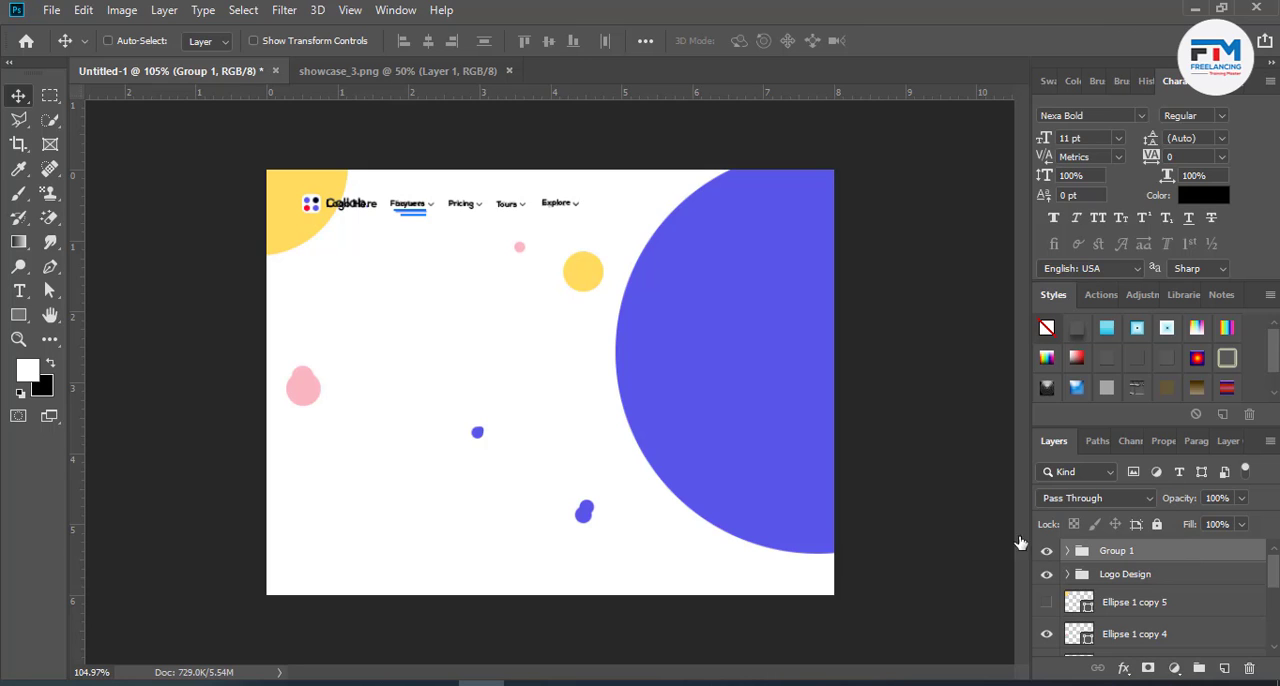
- Apply a dark grey #505050 Color Overlay to the group holding the menu and logo text
click(619, 454)
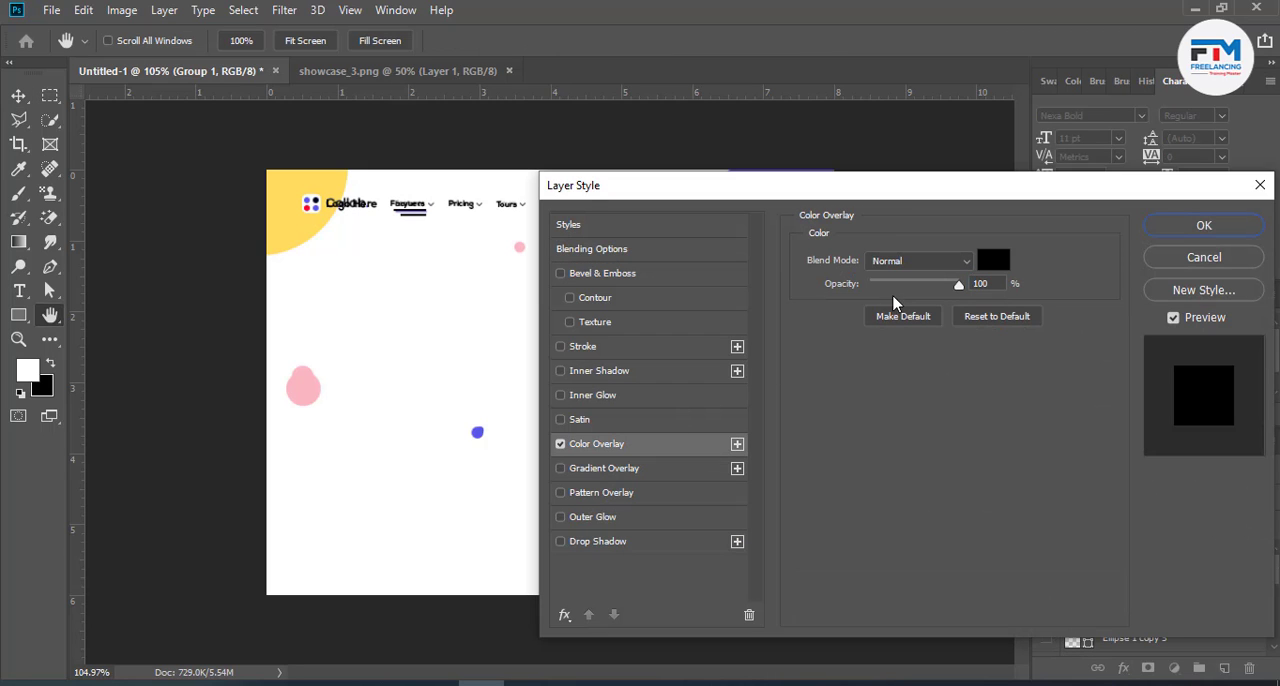
click(996, 260)
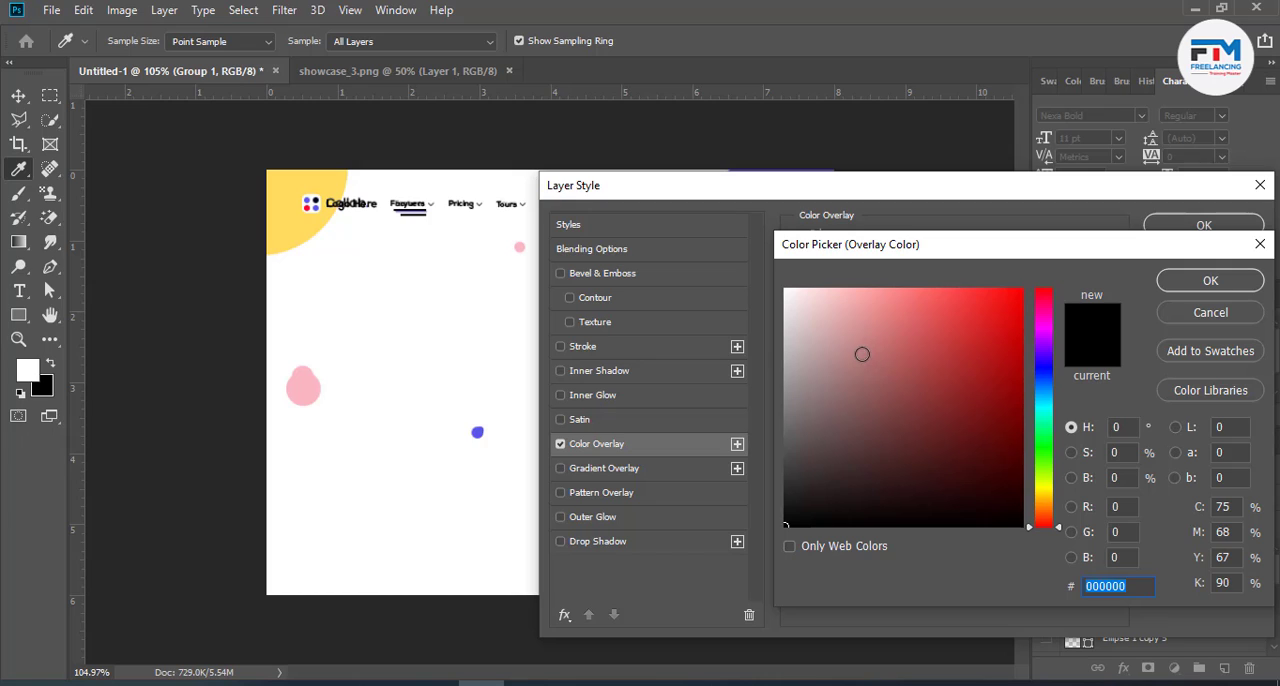
drag(862, 354, 780, 452)
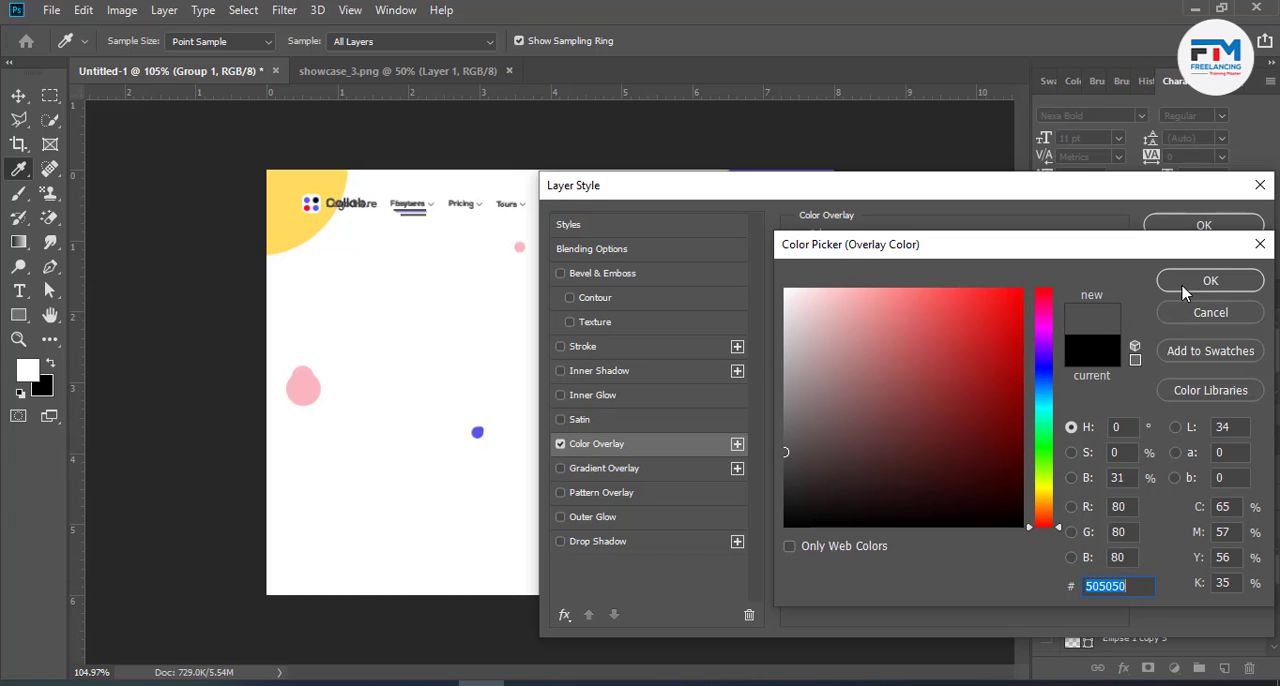
click(1210, 281)
key(Return)
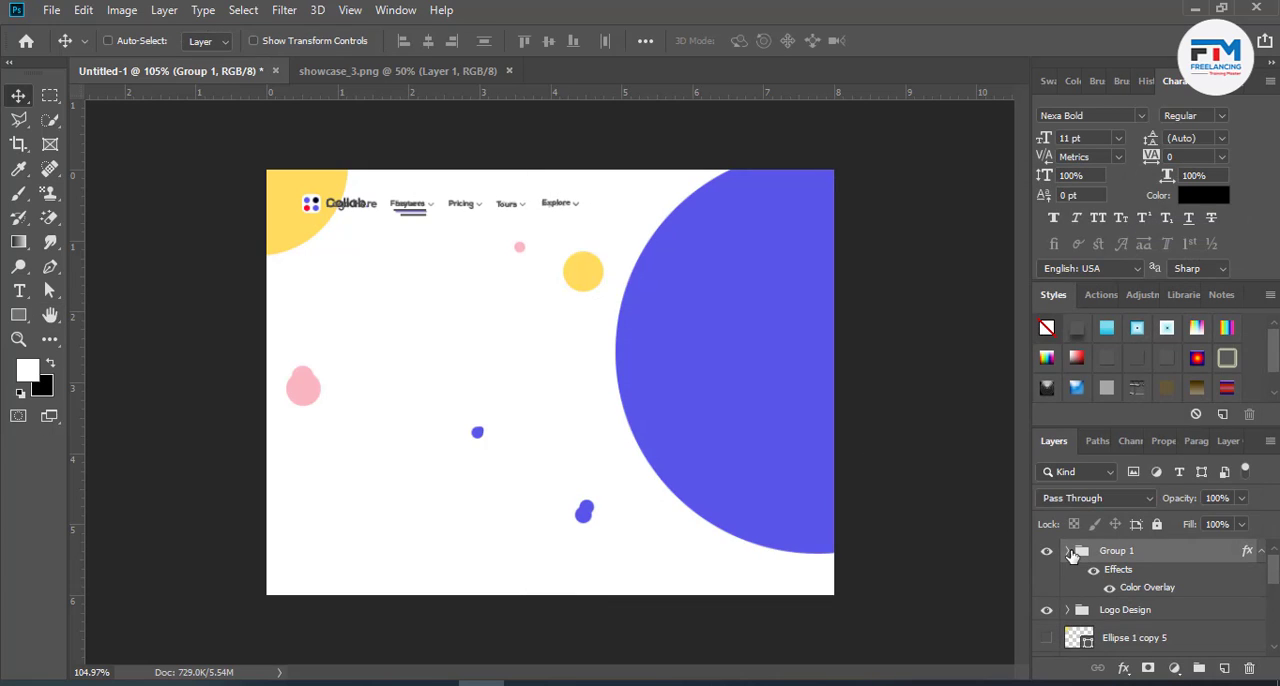
- Group the two underline rectangles, Rectangle 1 and Rectangle 1 copy, inside the menu group
click(1068, 551)
scroll(1110, 590, down, 5)
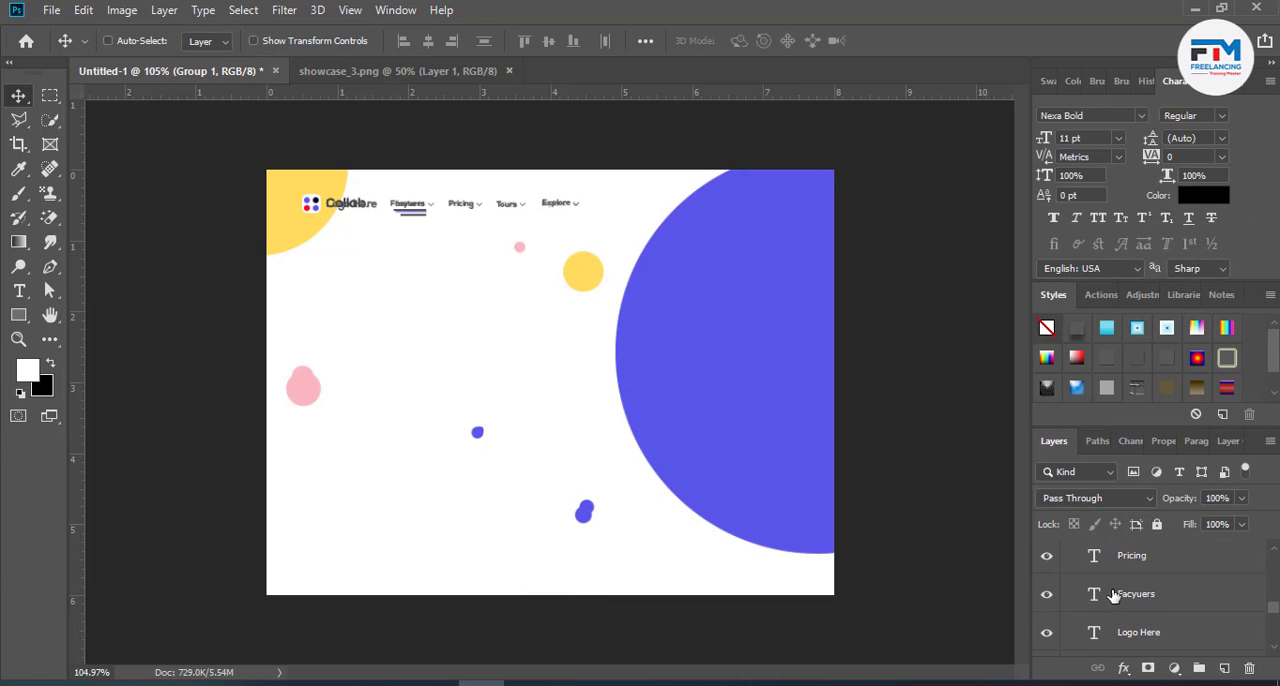
scroll(1113, 594, up, 2)
click(1136, 596)
shift+click(1143, 580)
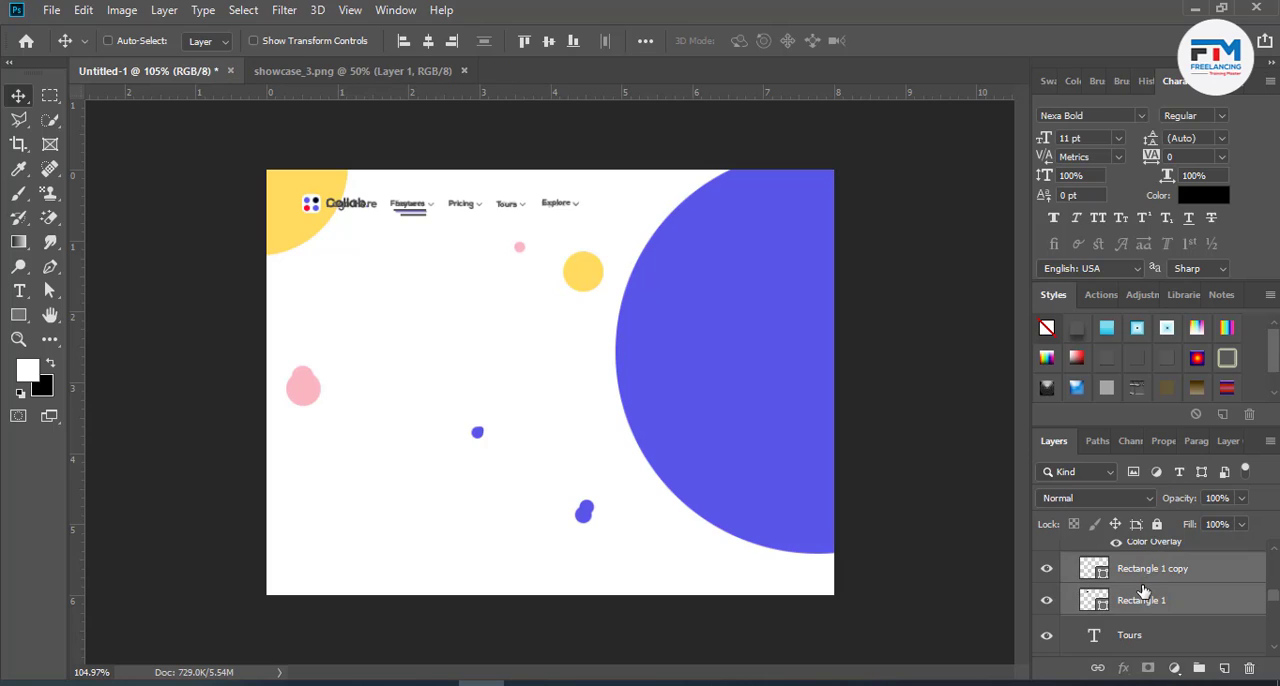
scroll(1143, 590, up, 2)
key(ctrl+g)
- Move the underline group out above the menu group to escape its grey overlay, and collapse the menu group
scroll(1152, 614, down, 2)
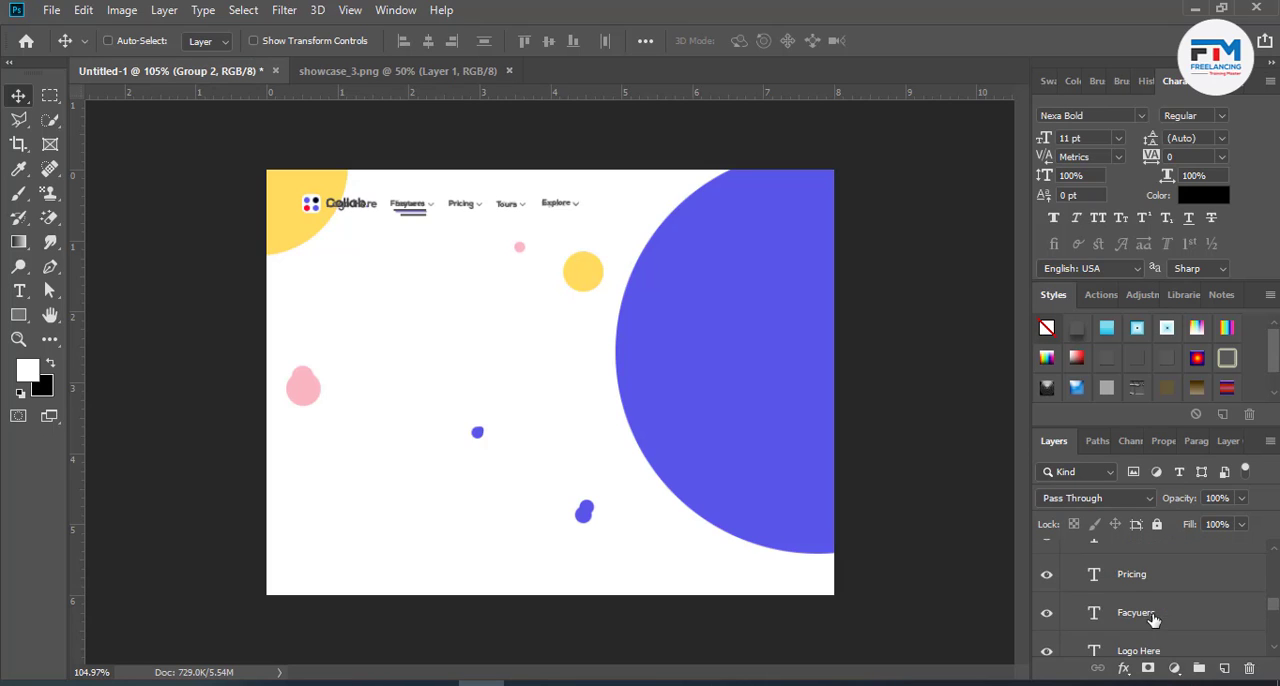
scroll(1152, 616, up, 1)
scroll(1135, 545, up, 2)
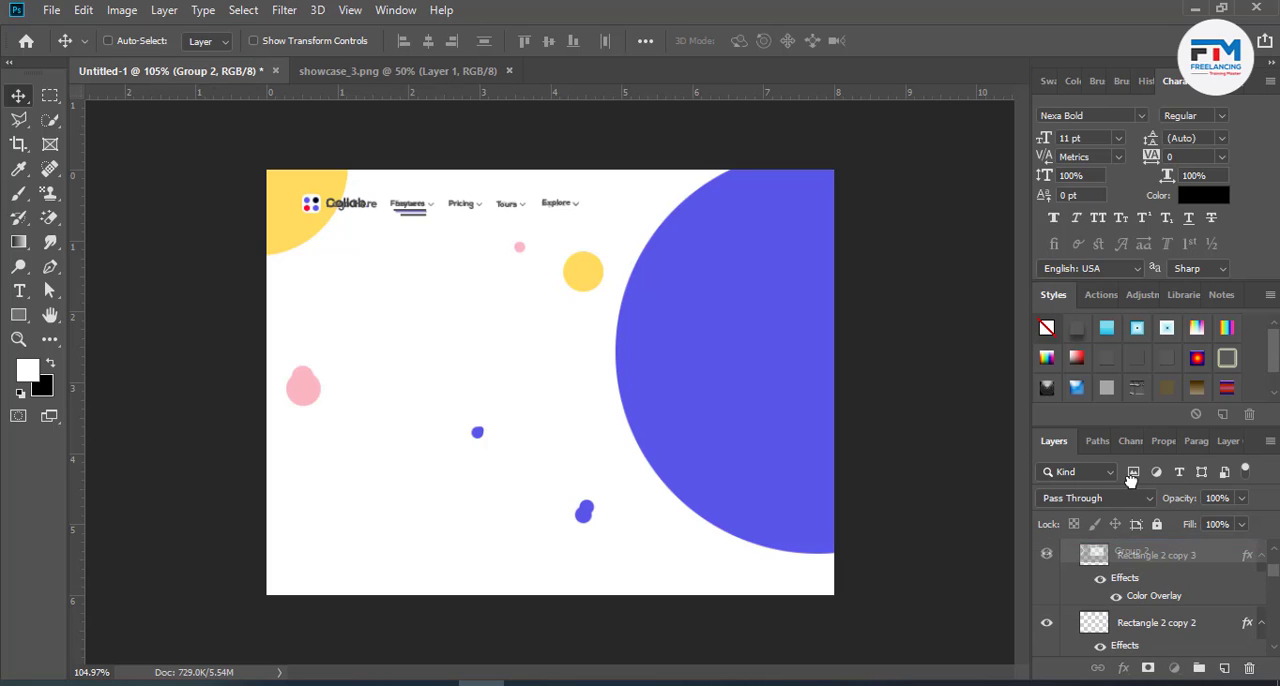
drag(1131, 481, 1122, 548)
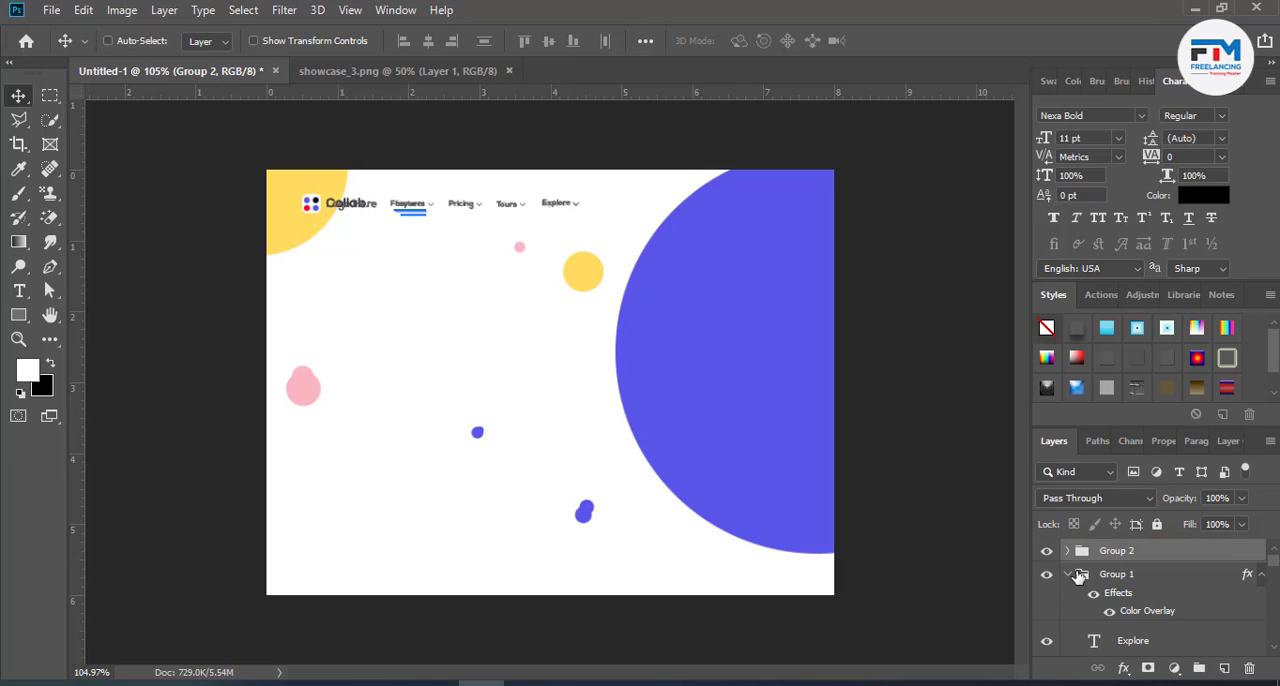
click(1068, 575)
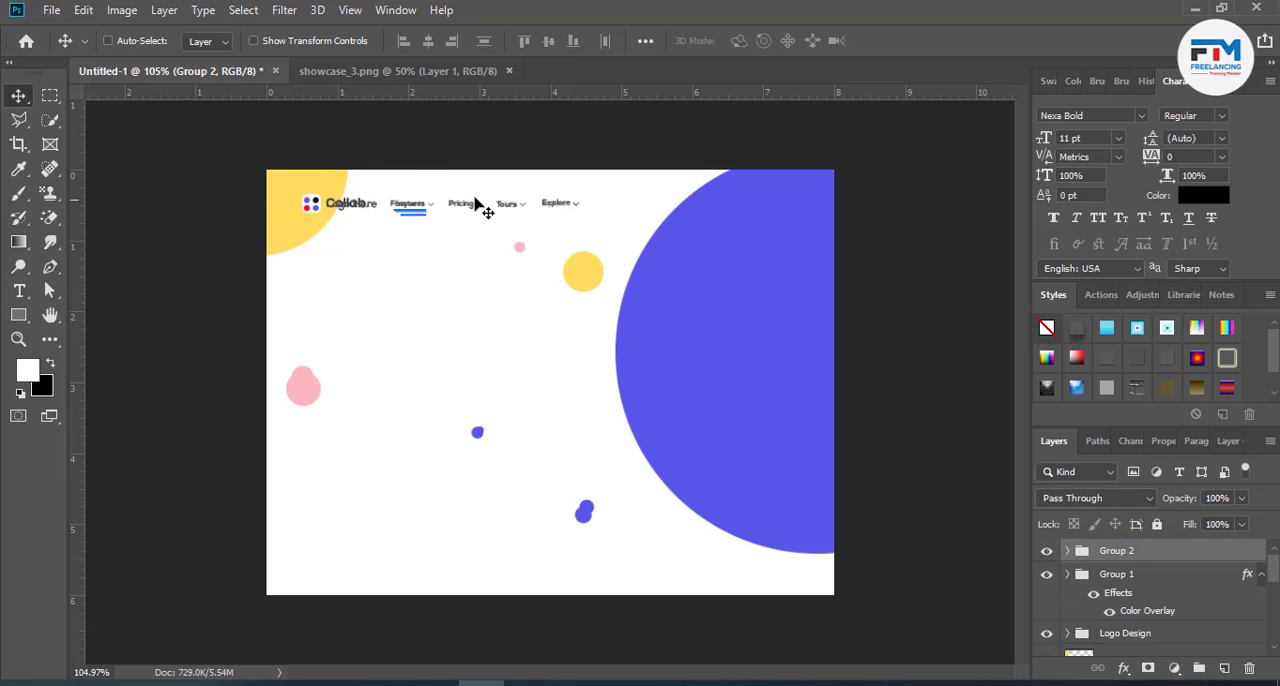
- Show the hidden yellow circle Ellipse 1 copy 5 and hide the reference image on Layer 1
scroll(1120, 638, down, 3)
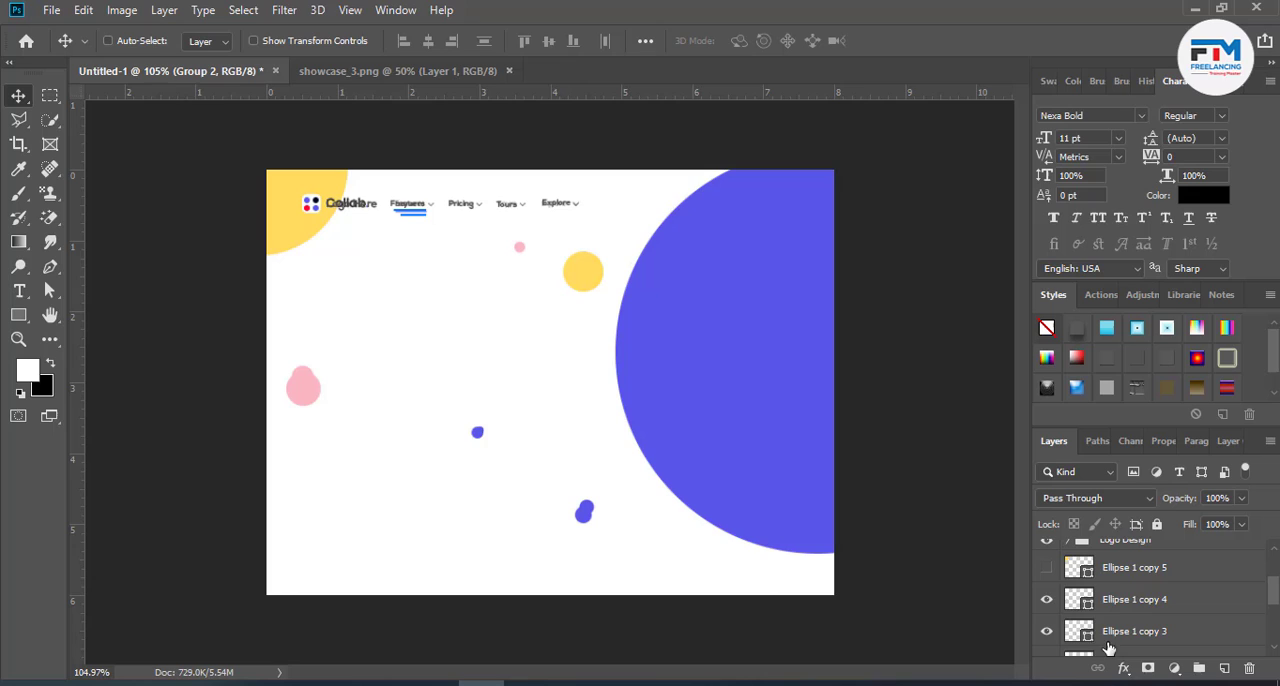
click(1047, 568)
scroll(1050, 600, up, 1)
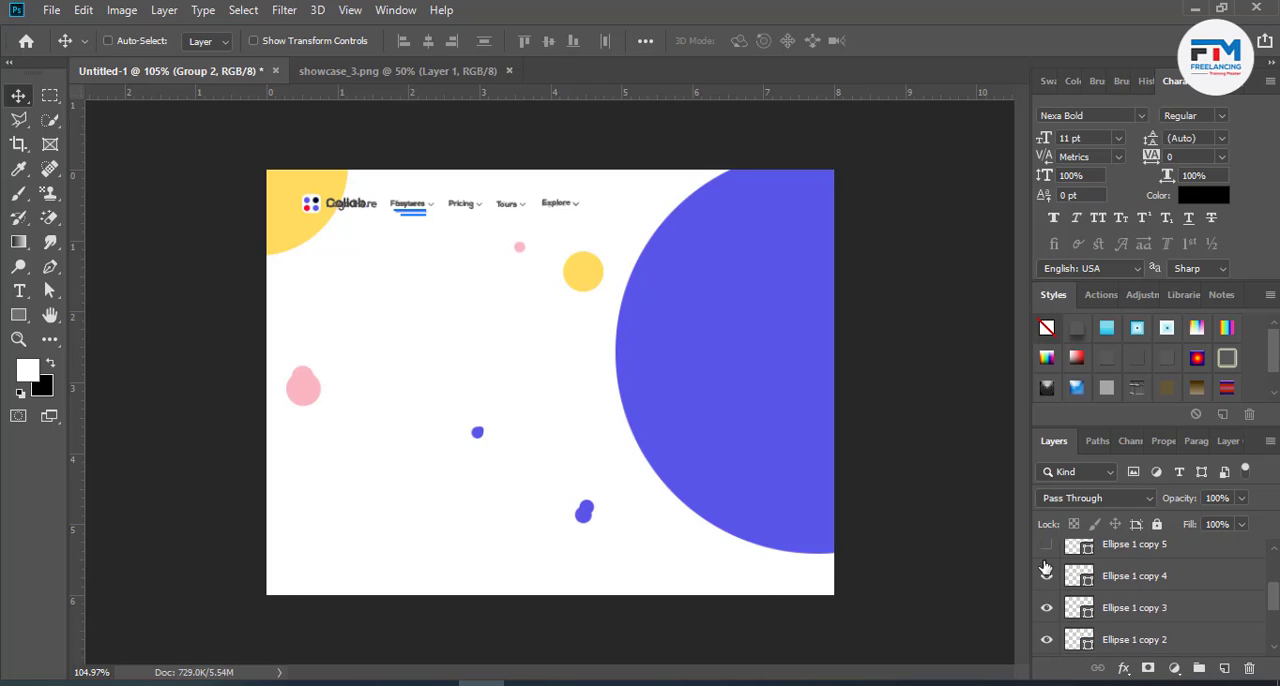
click(1047, 591)
scroll(1110, 594, down, 2)
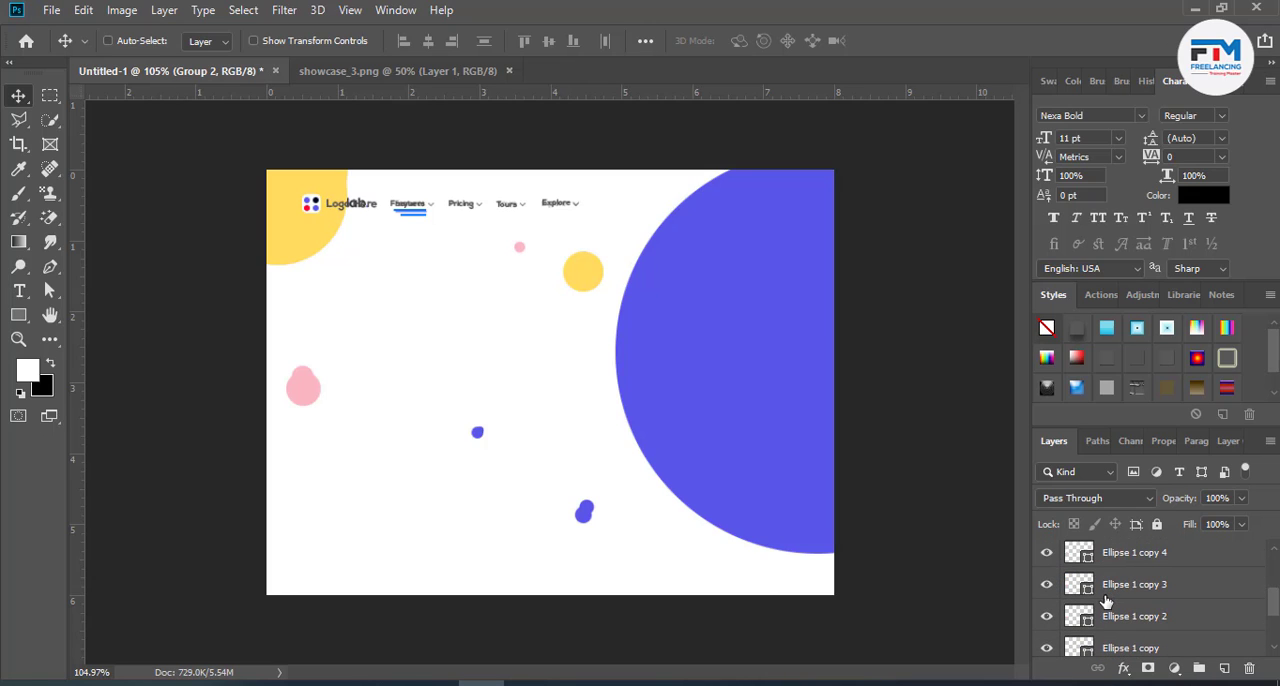
scroll(1106, 600, down, 3)
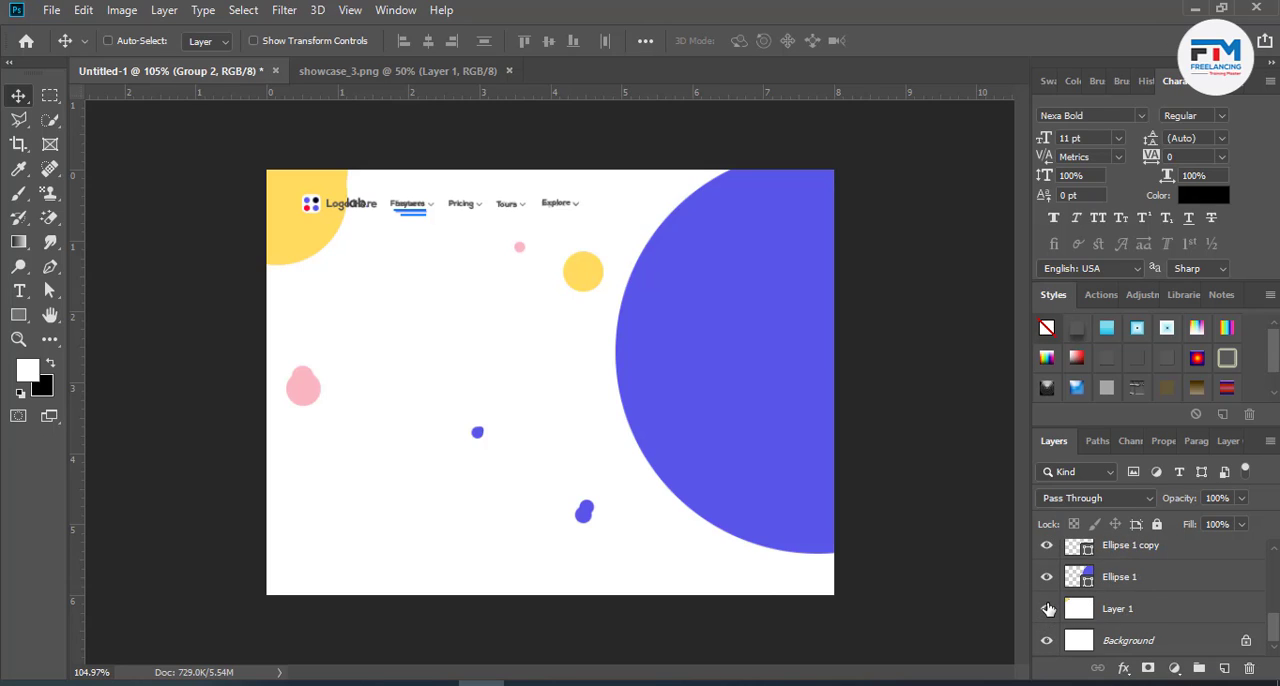
click(1047, 609)
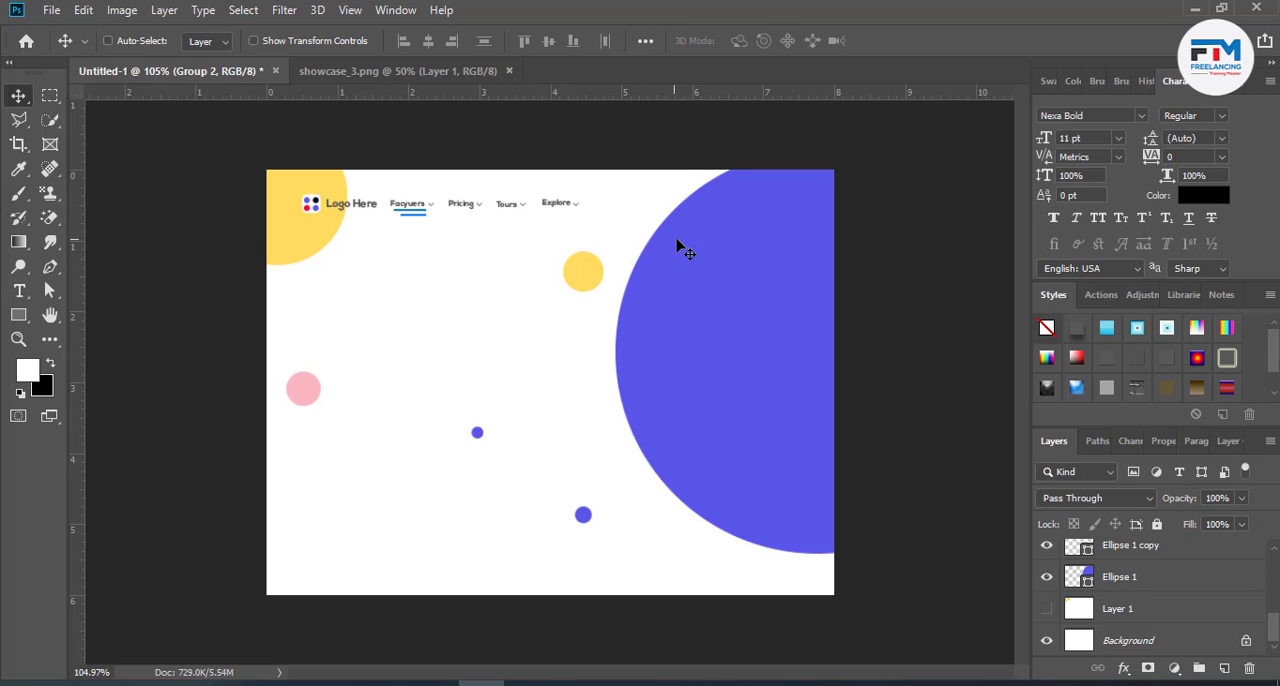
- Draw a white rounded rectangle about 123 × 30 px with 5 px corners on the upper part of the large purple circle
click(18, 315)
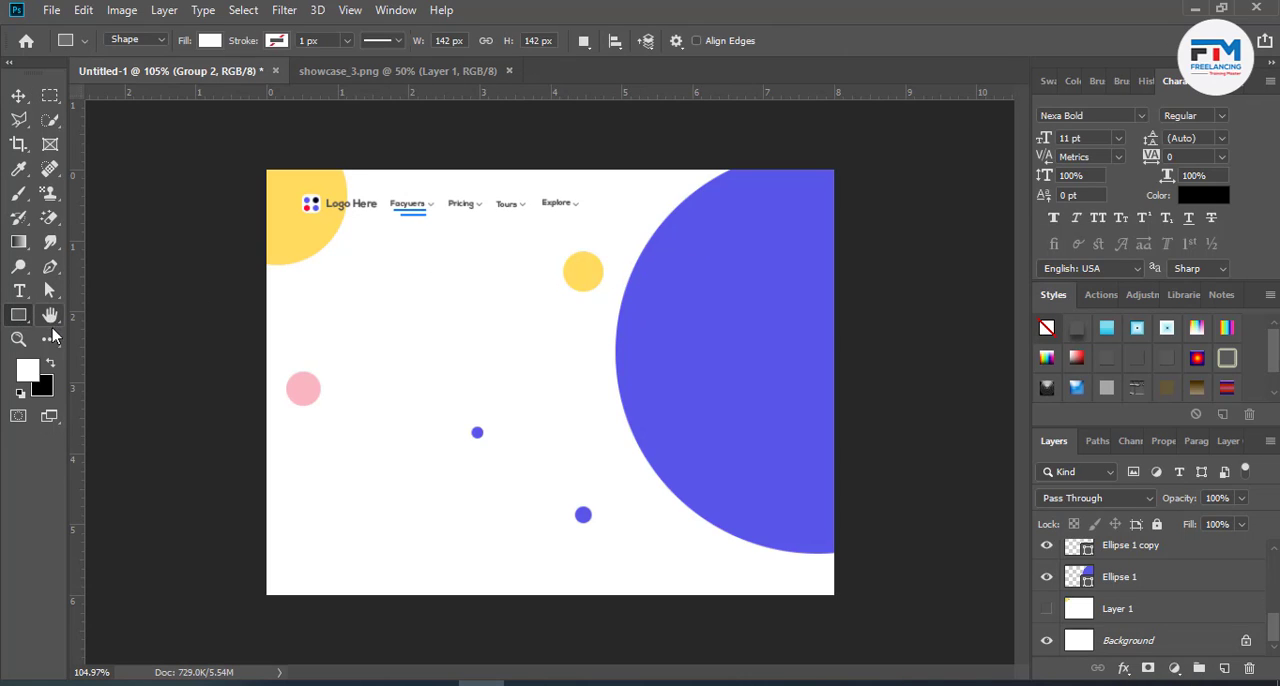
right_click(20, 318)
click(100, 333)
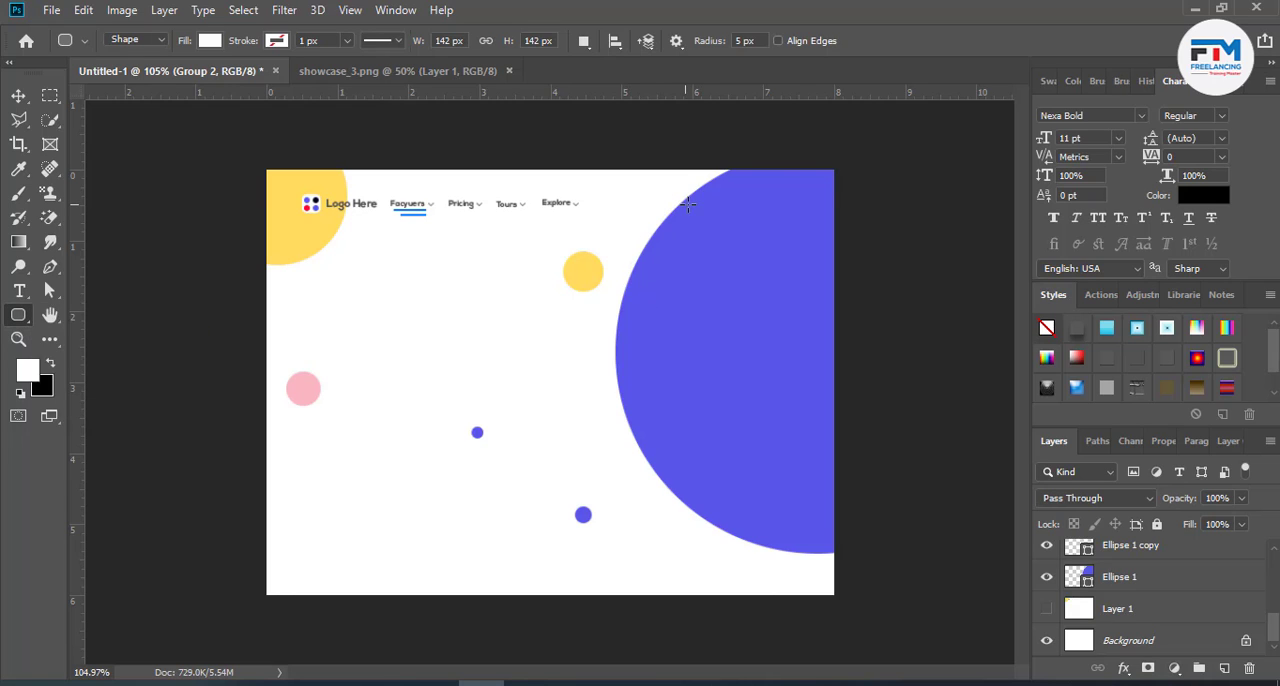
drag(692, 205, 821, 224)
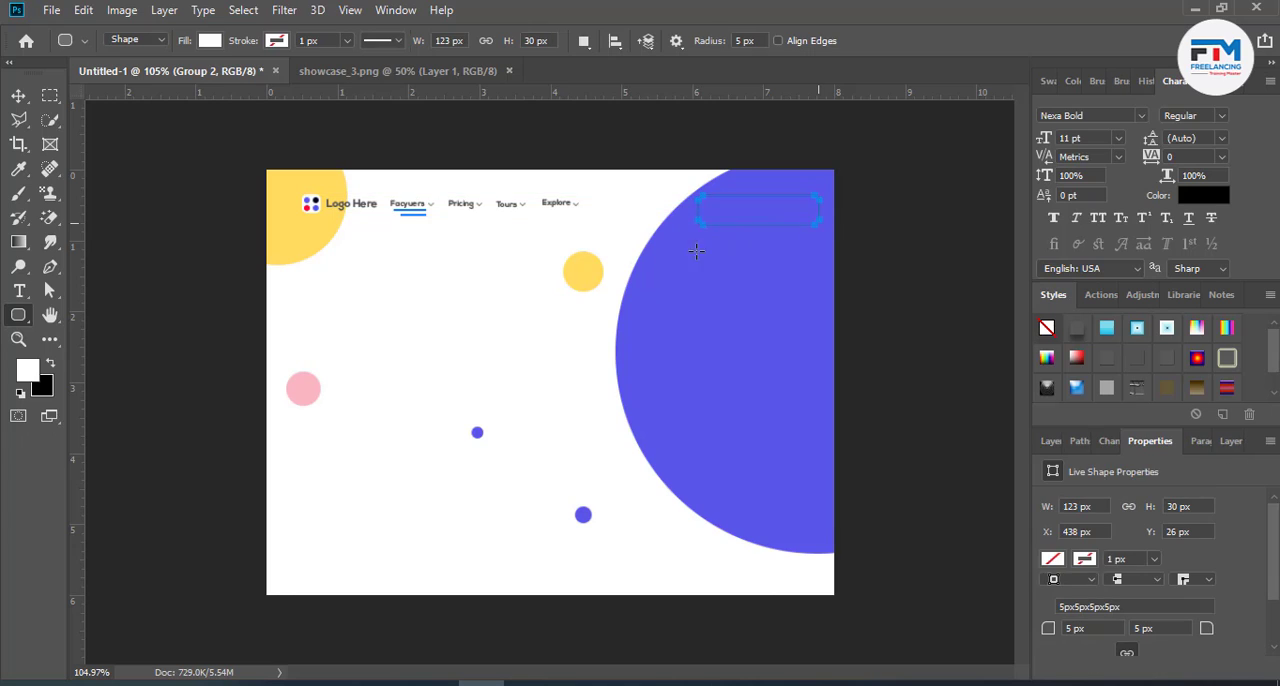
click(18, 95)
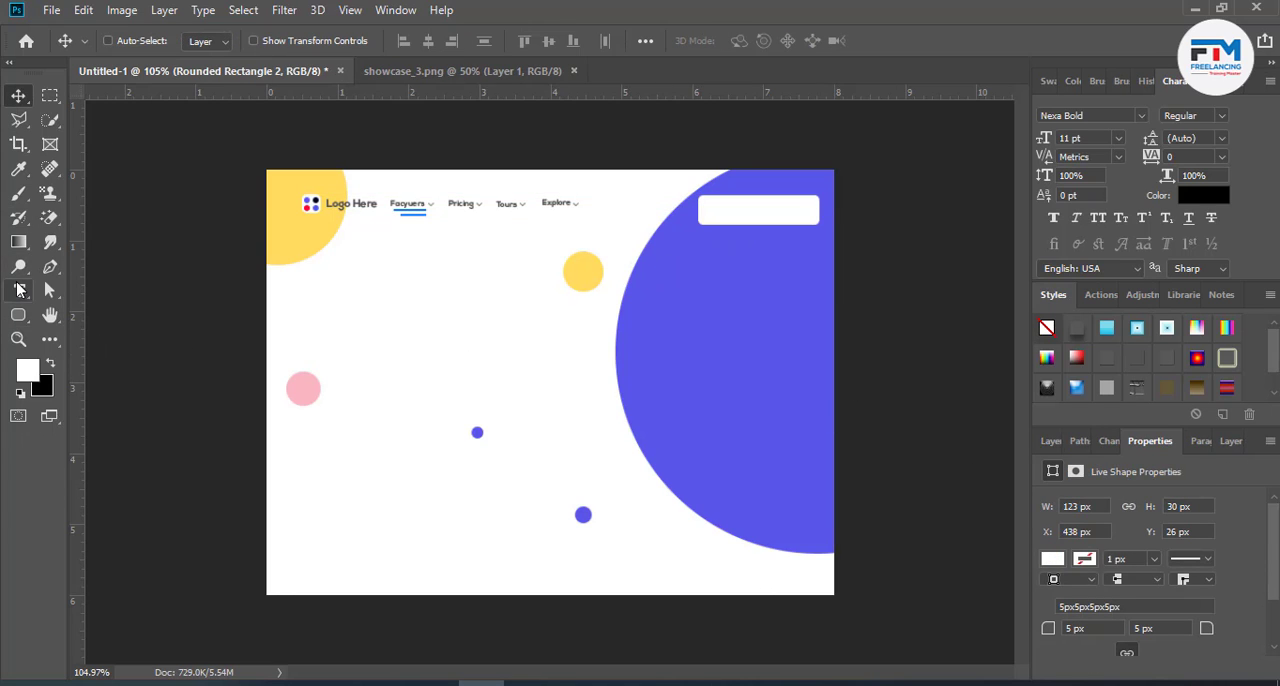
- Add the text "Getstrat" in all caps and place it on the white rounded rectangle
click(18, 290)
click(432, 291)
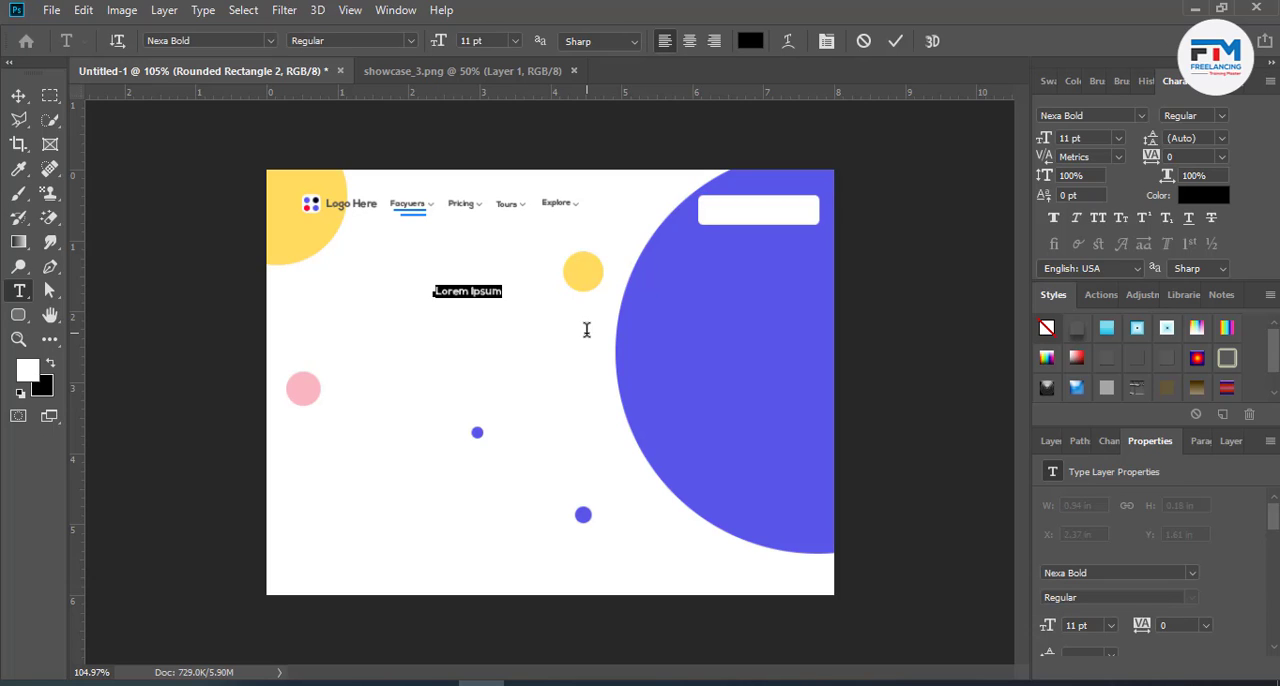
text(Getstrat)
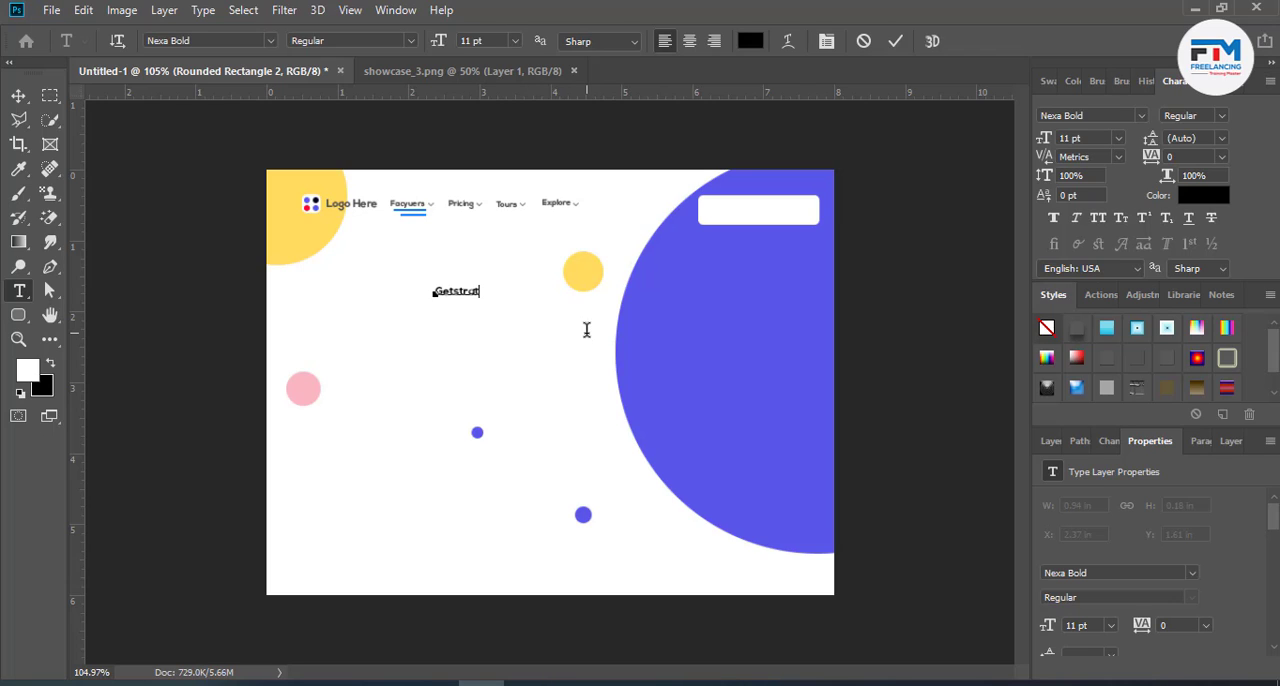
drag(451, 314, 769, 231)
double_click(772, 213)
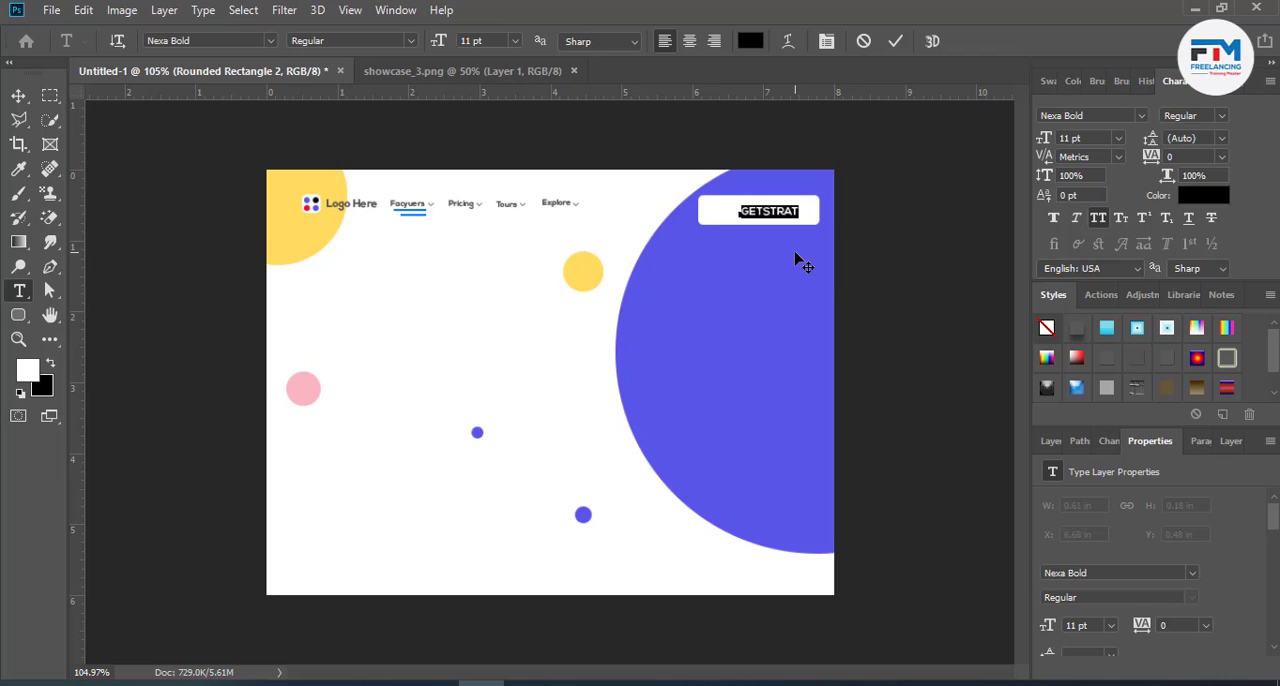
drag(776, 243, 771, 246)
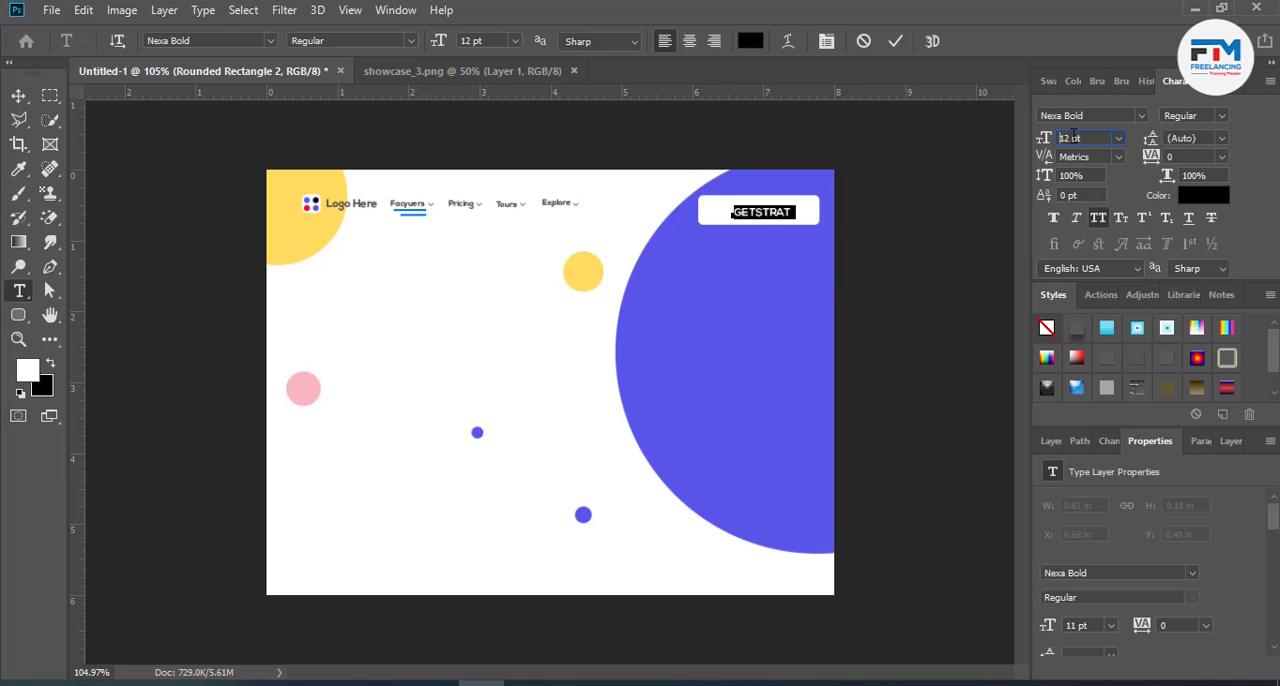
- Set the GETSTRAT text size to 16 pt and reposition it within the white rounded rectangle
text(16)
key(Return)
drag(794, 256, 778, 252)
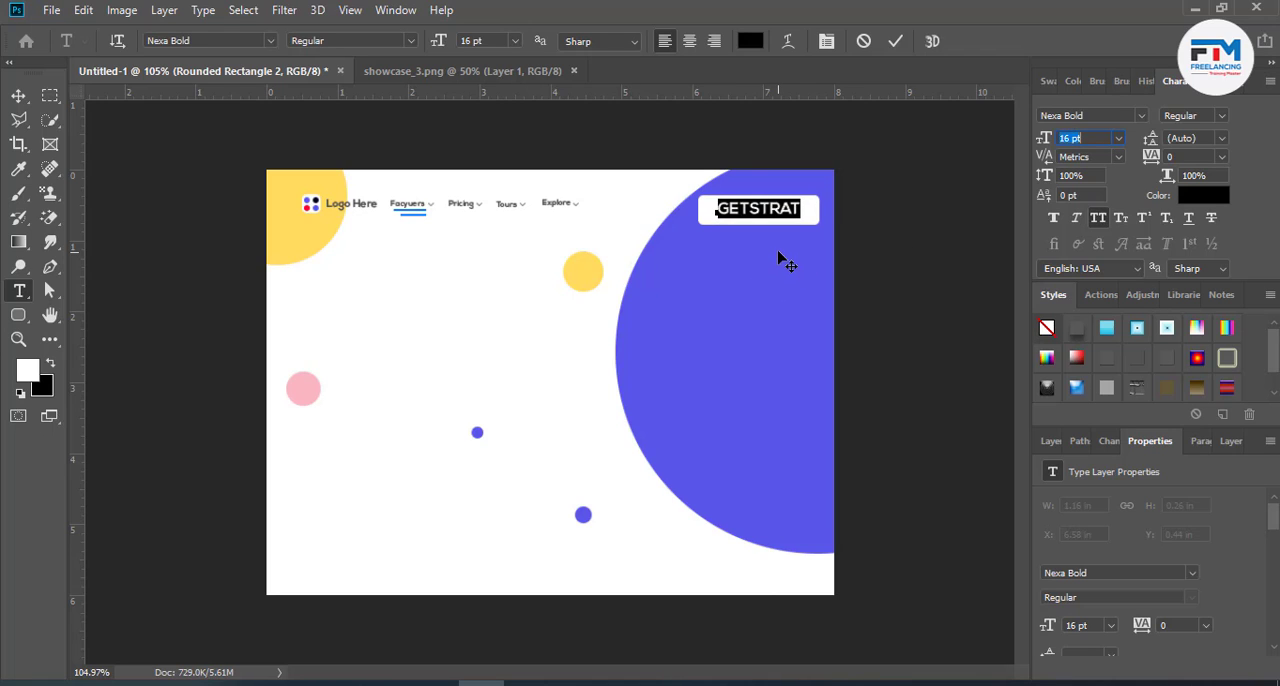
click(895, 46)
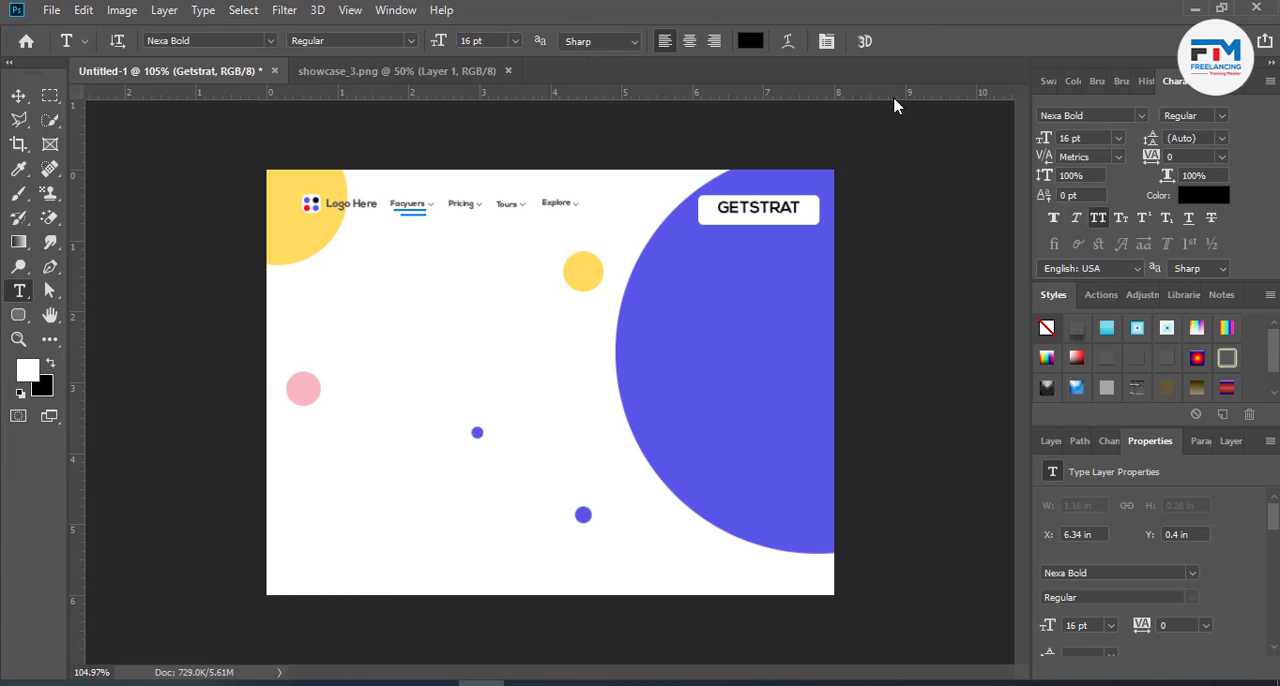
- Nudge the GETSTRAT text down slightly to centre it vertically in the white rounded rectangle
click(19, 95)
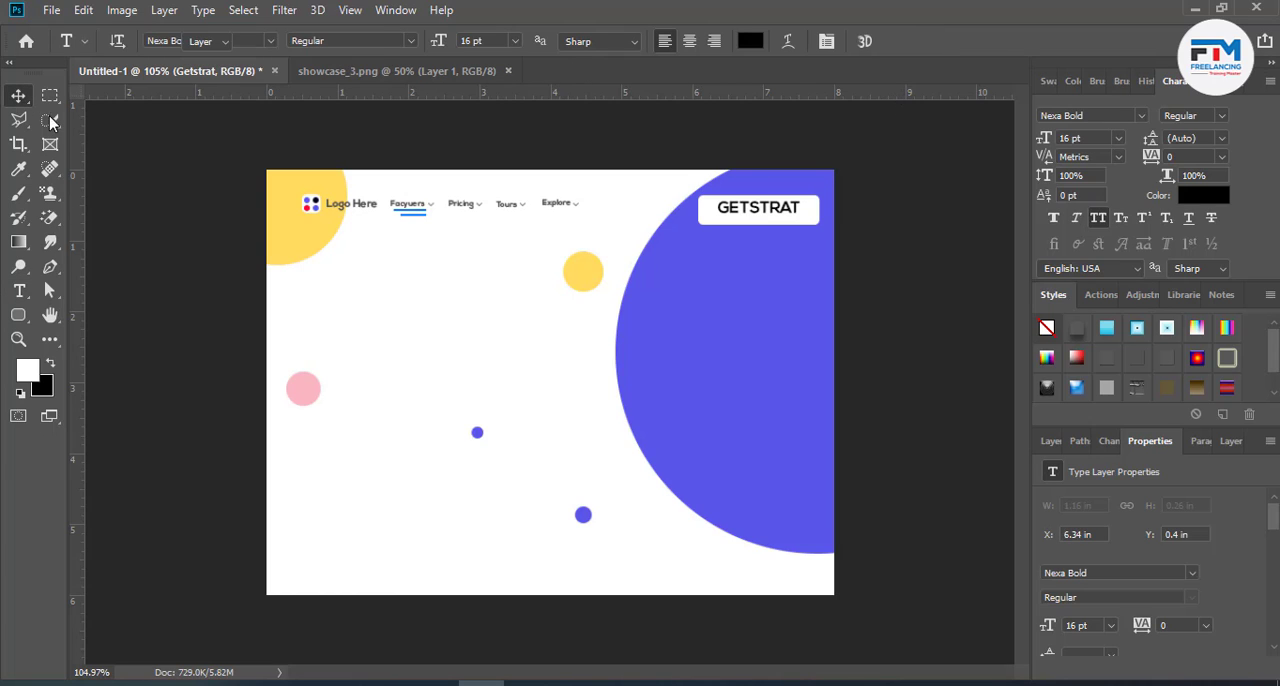
key(Down)
key(Down)
key(Down)
key(Down)
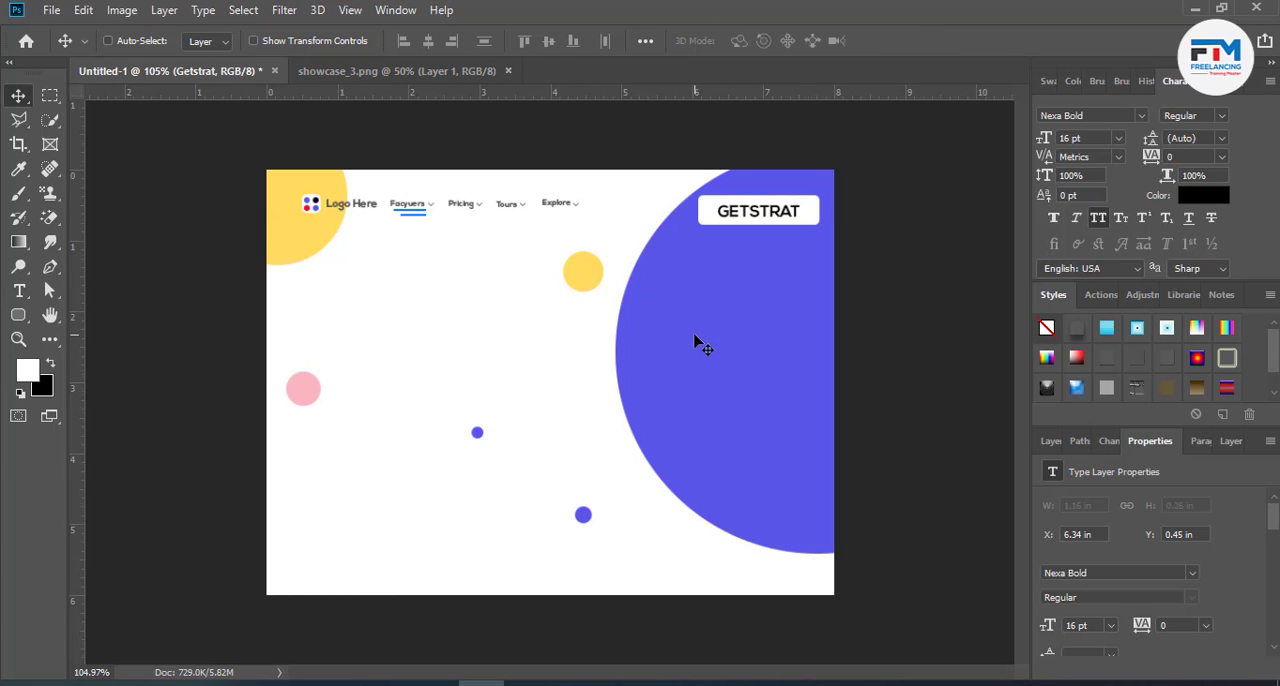
scroll(697, 342, down, 2)
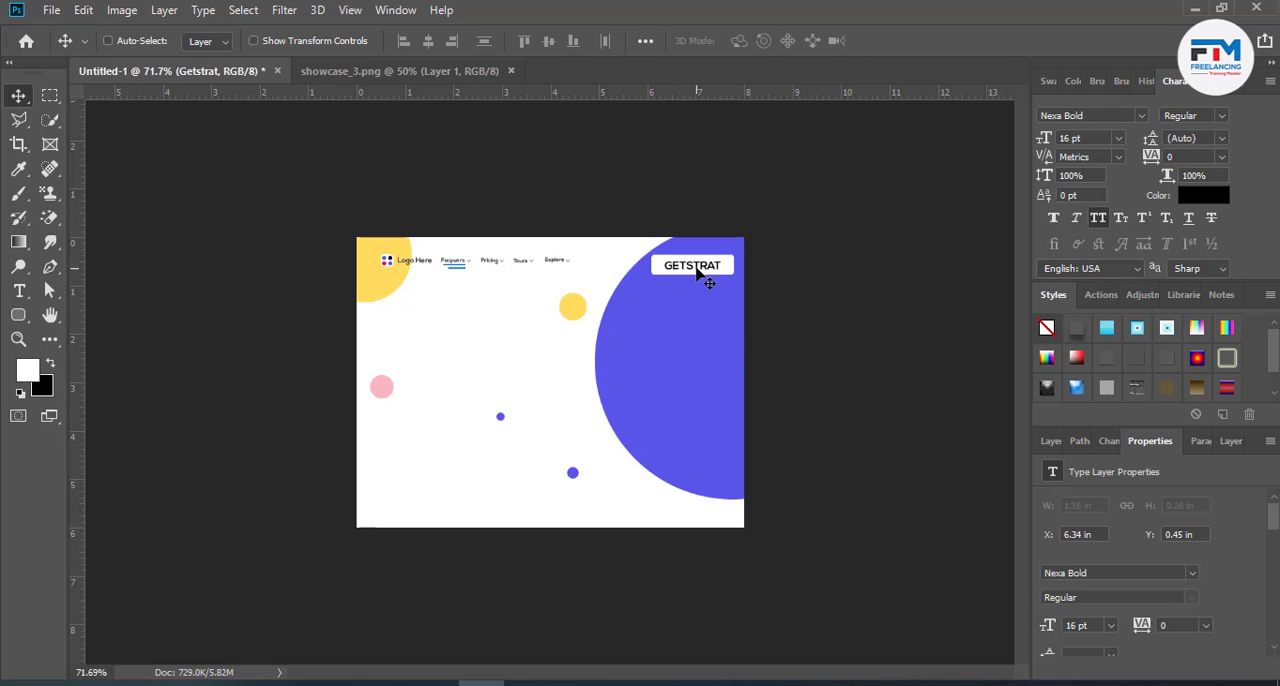
scroll(693, 270, up, 2)
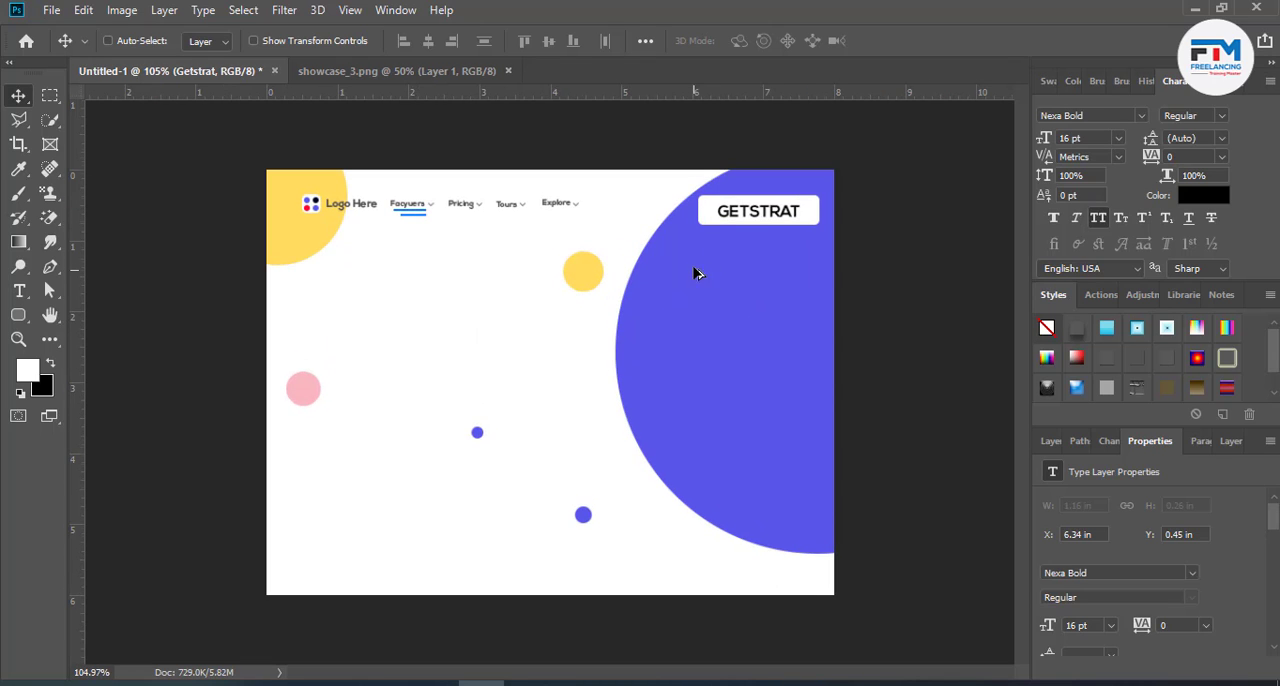
- Narrow the white rounded rectangle behind GETSTRAT symmetrically to about 83% of its width with Free Transform
ctrl+click(706, 216)
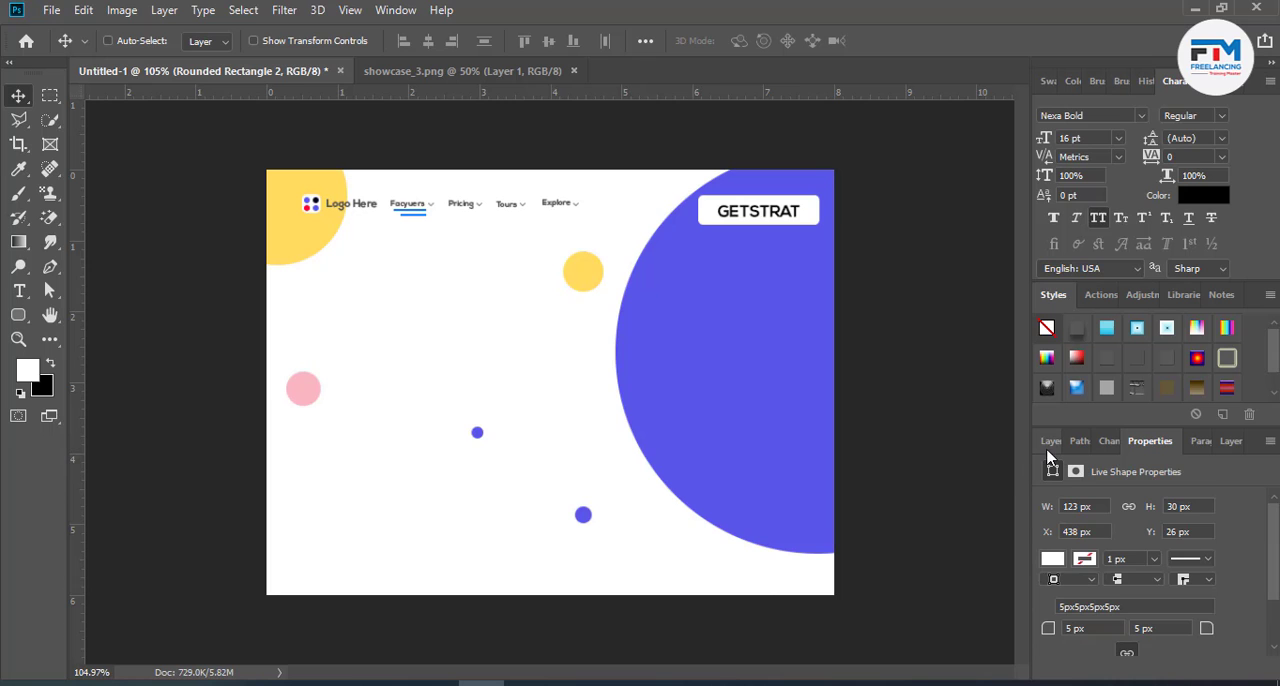
click(1052, 441)
scroll(818, 260, up, 8)
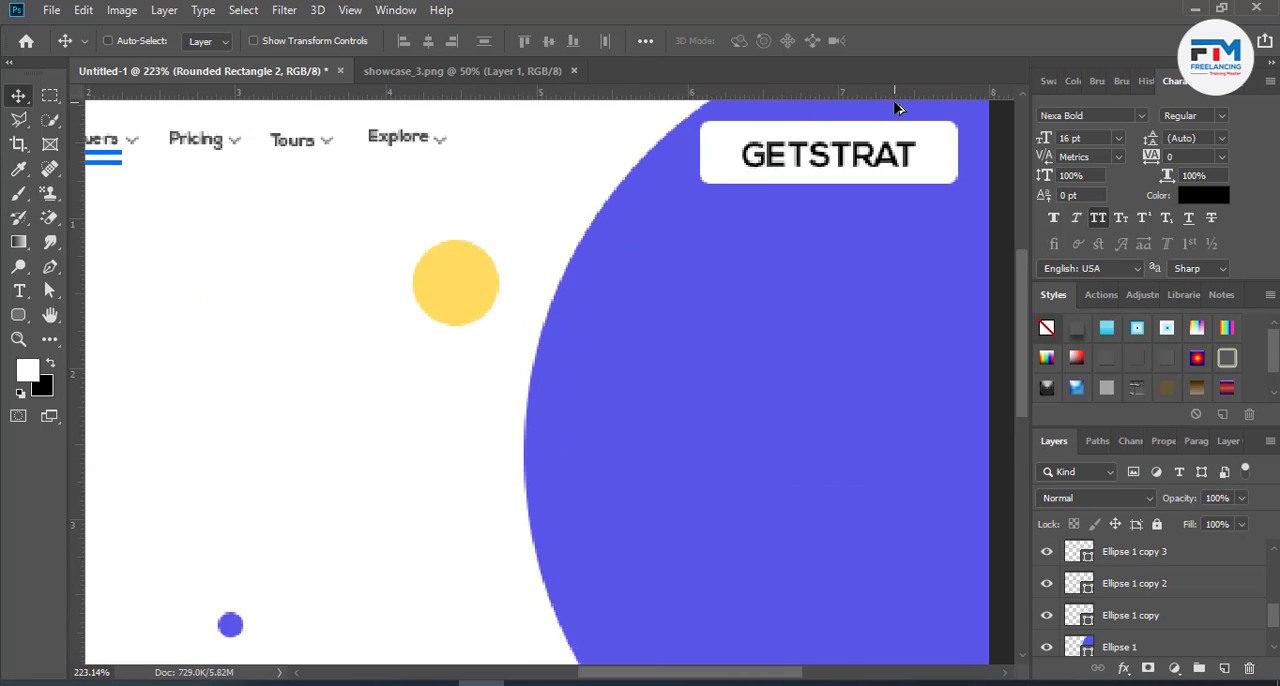
scroll(315, 372, down, 2)
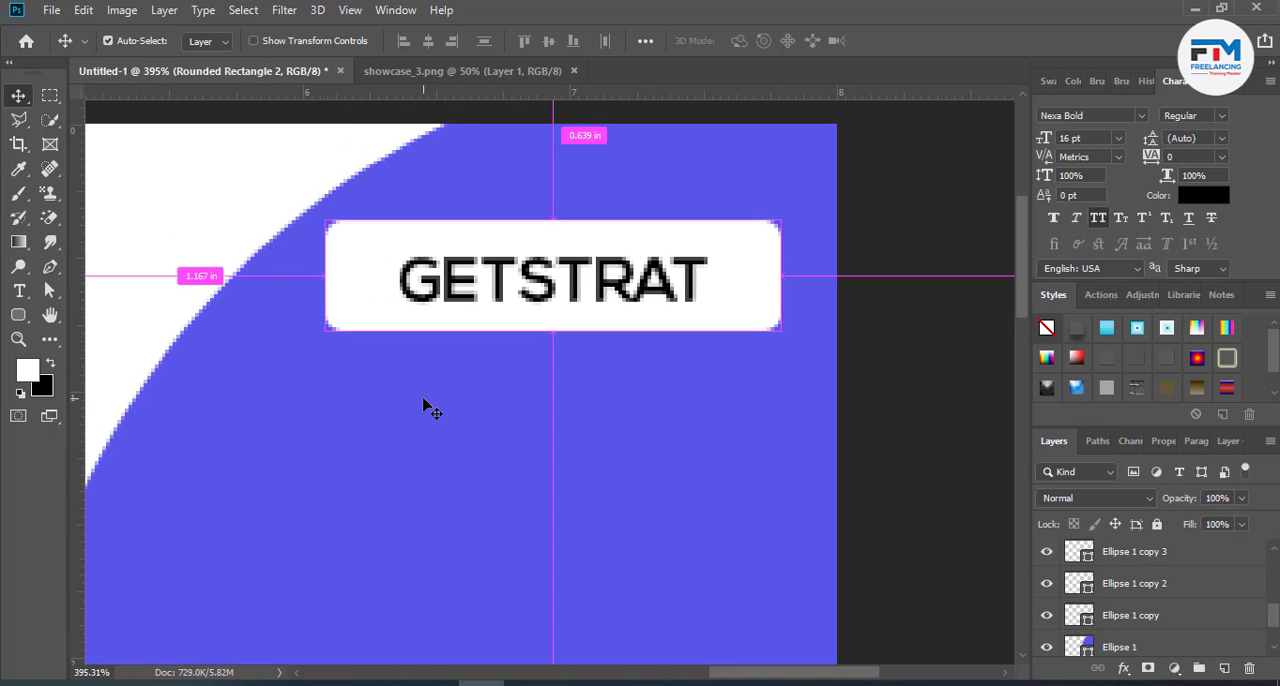
key(ctrl+t)
drag(775, 282, 740, 282)
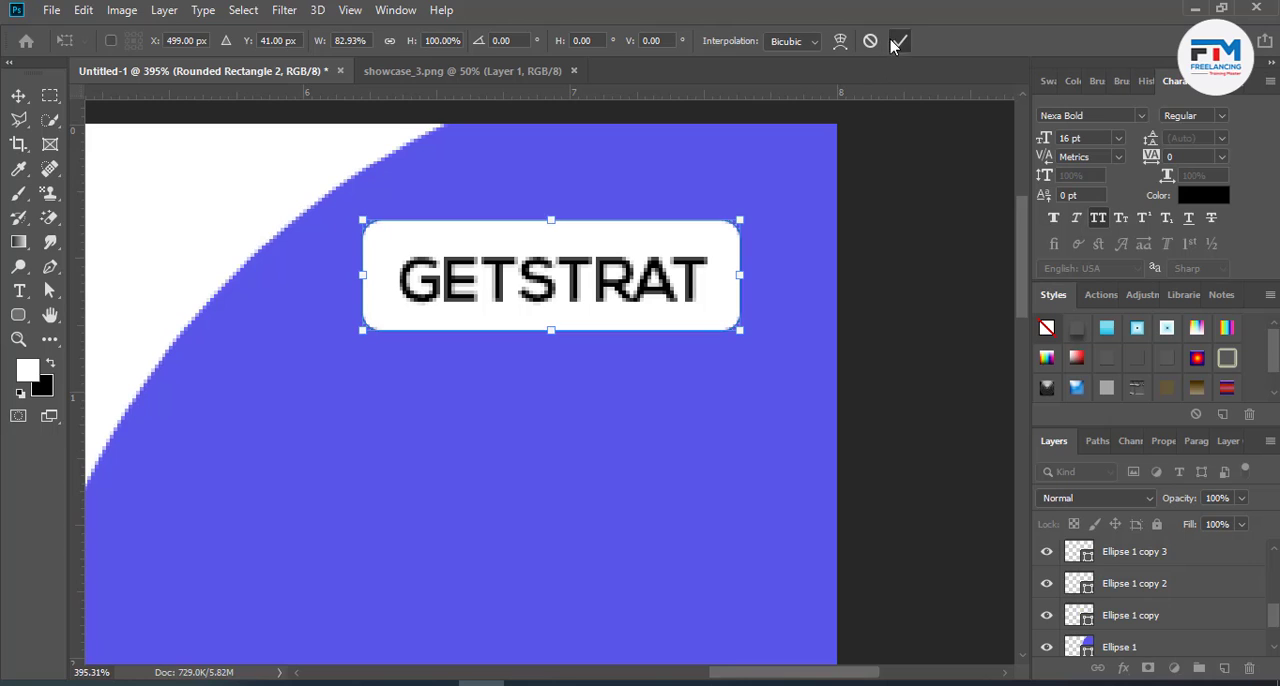
click(900, 40)
- Recolour the GETSTRAT text with the large circle's purple, #5956e9
double_click(617, 296)
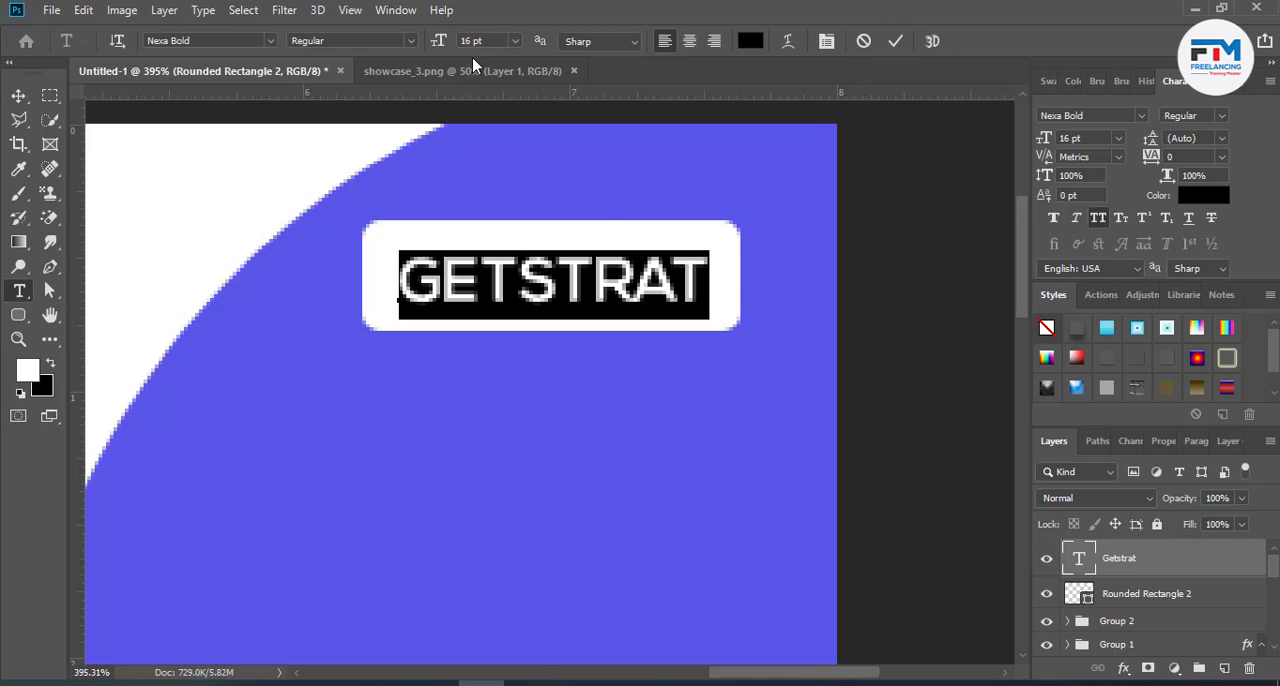
click(750, 41)
click(706, 134)
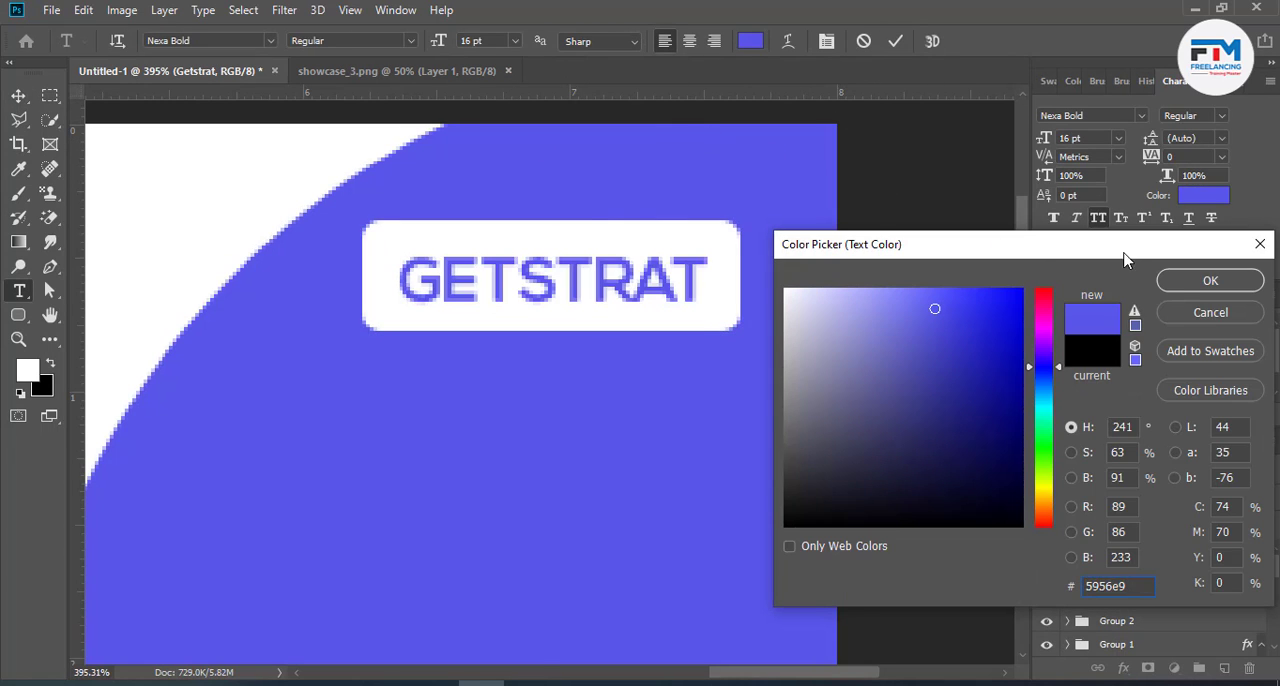
click(1178, 284)
key(ctrl+Return)
key(v)
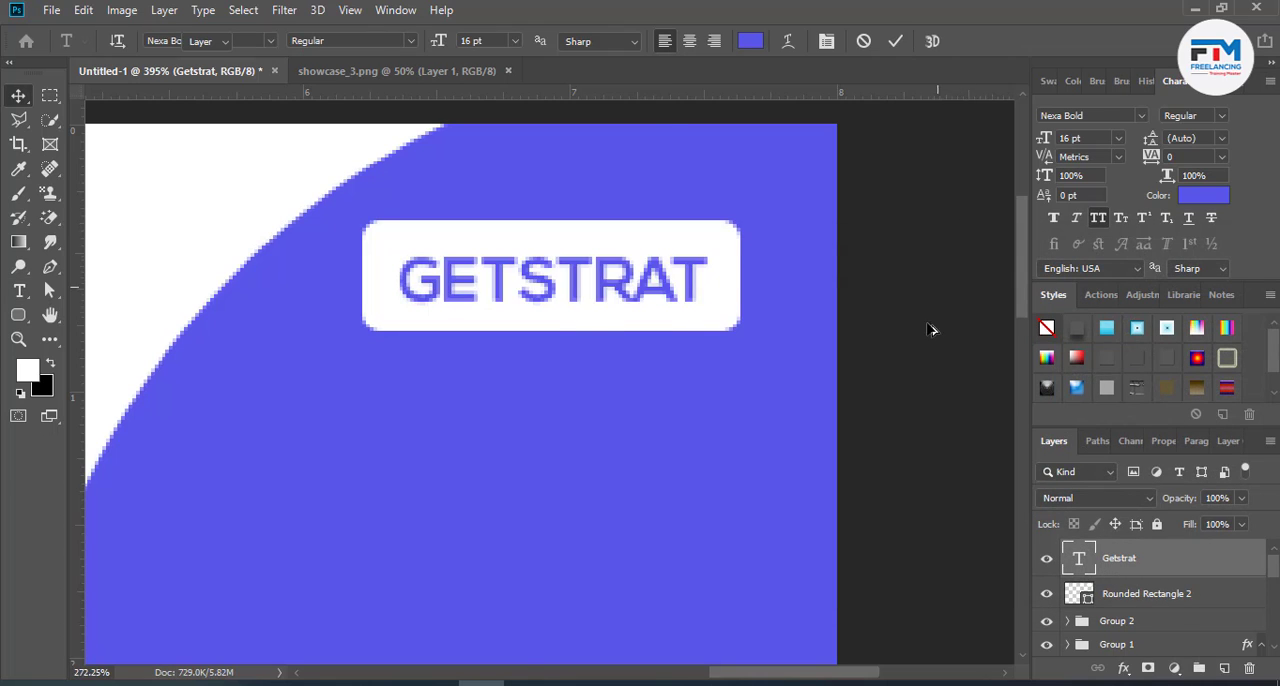
key(ctrl+0)
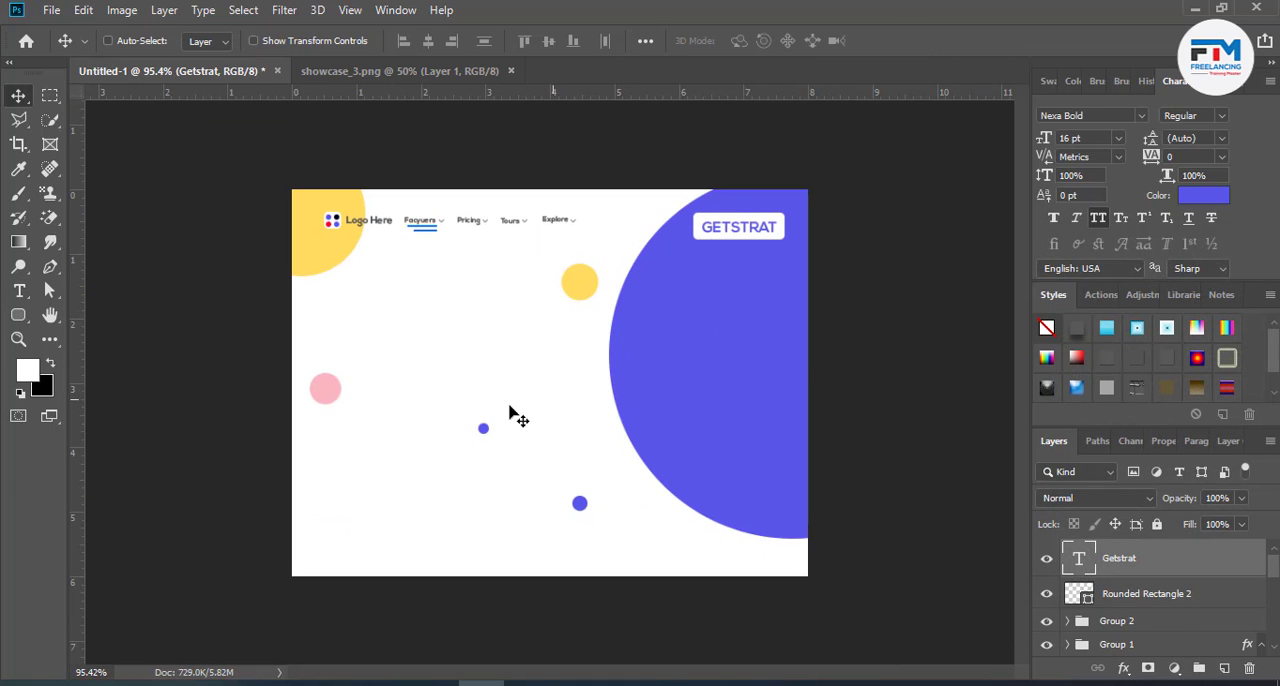
scroll(396, 500, up, 2)
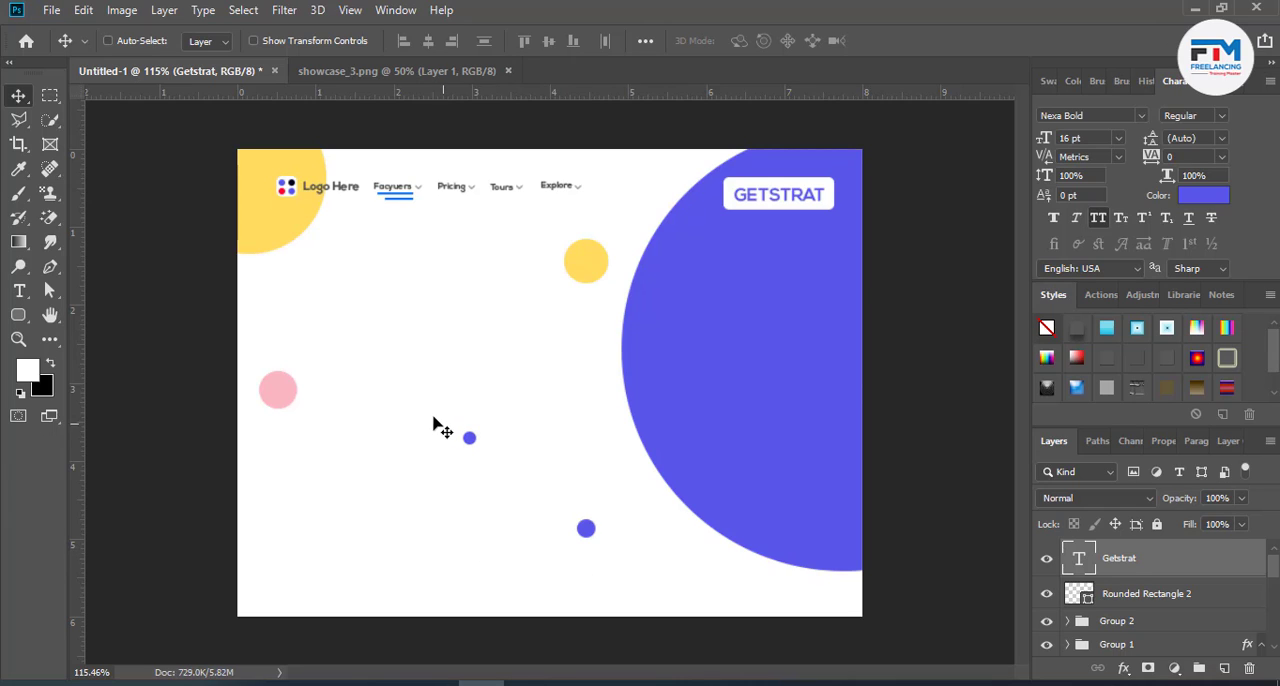
right_click(17, 318)
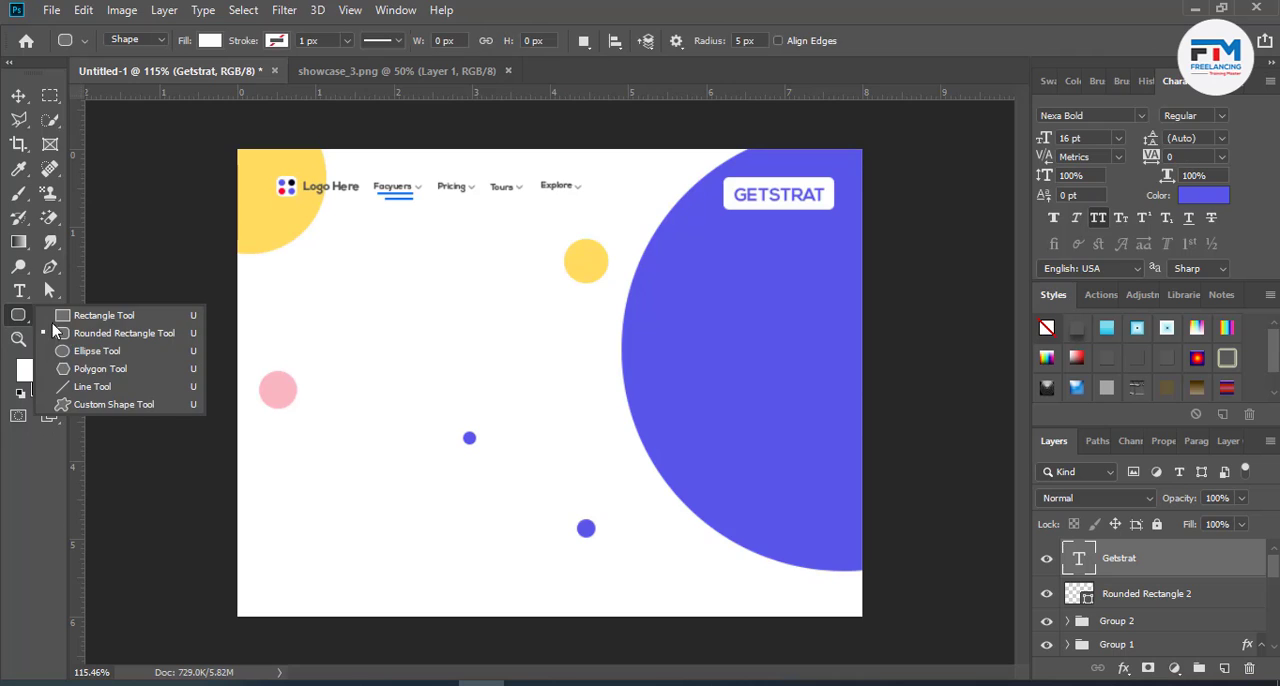
click(110, 332)
drag(304, 287, 480, 555)
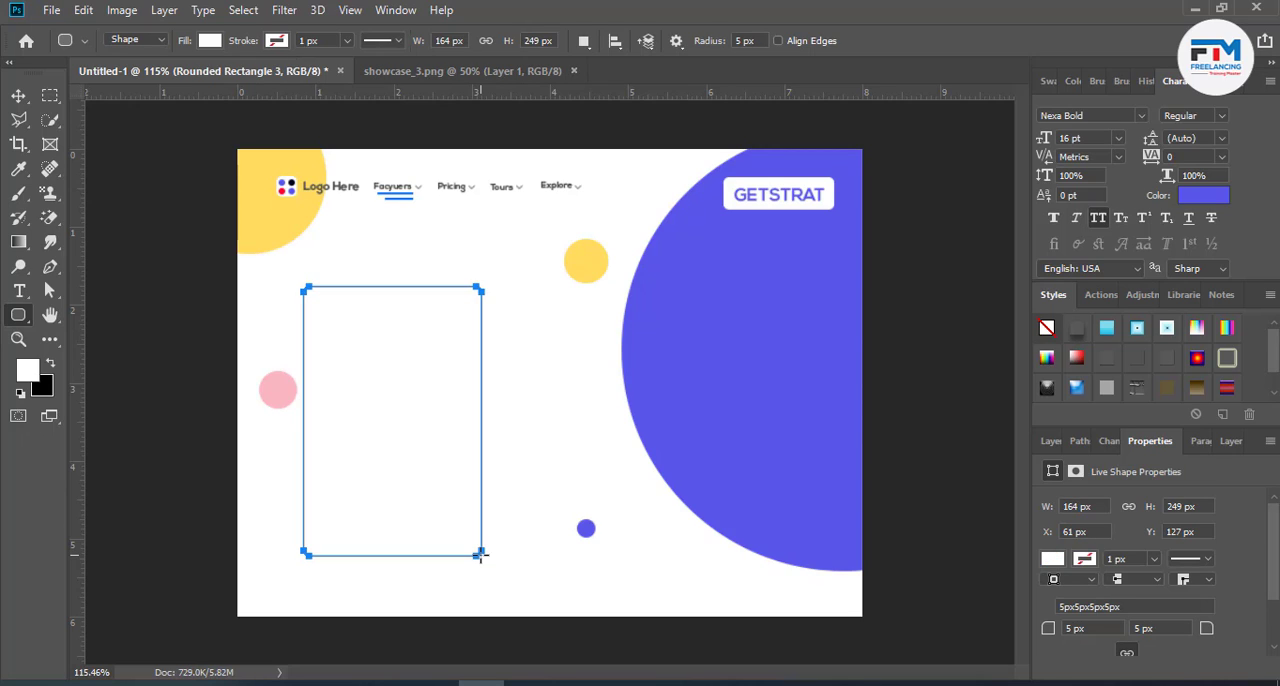
key(ctrl+z)
click(1045, 441)
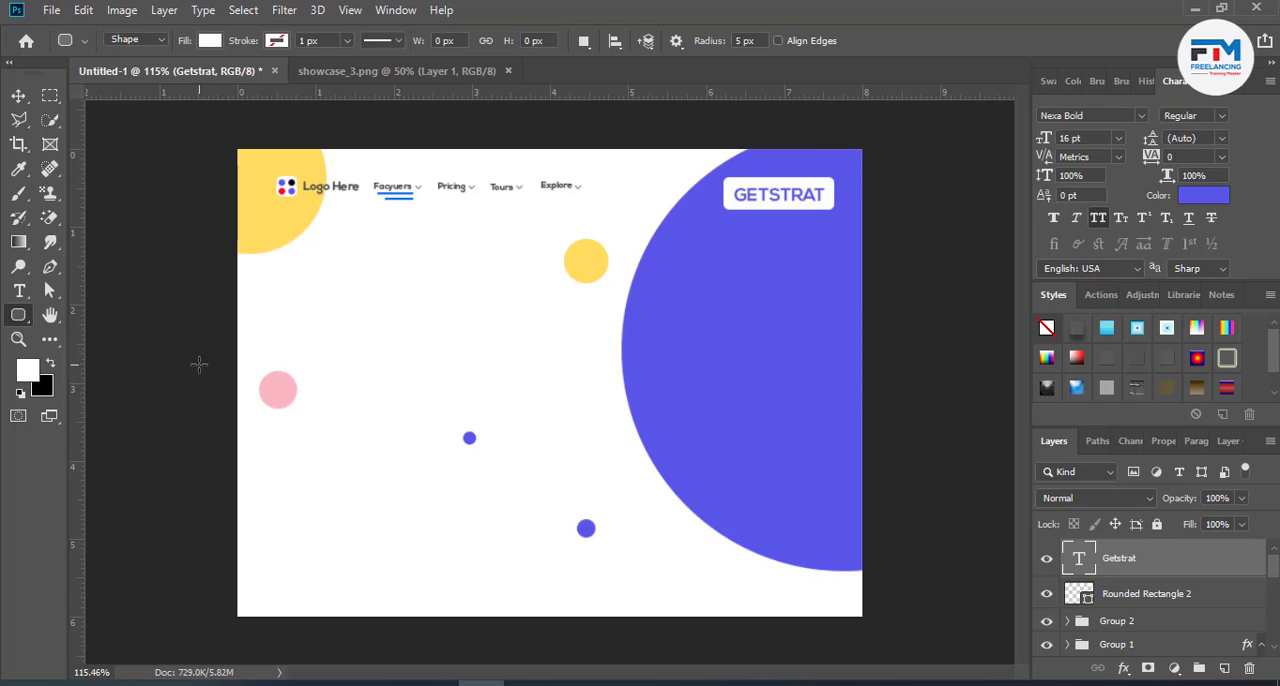
- Add the heading text "Choose Your plan" in the white area below the navigation menu
click(18, 290)
click(423, 284)
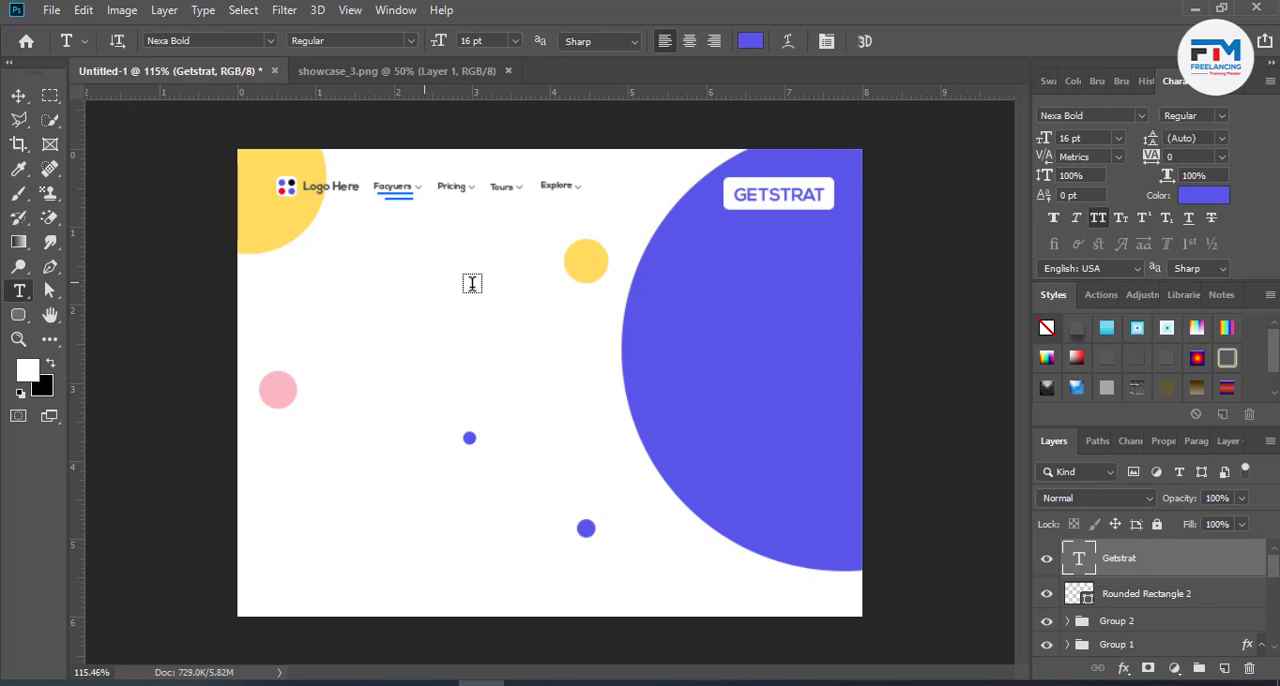
text(CHOOSE Y)
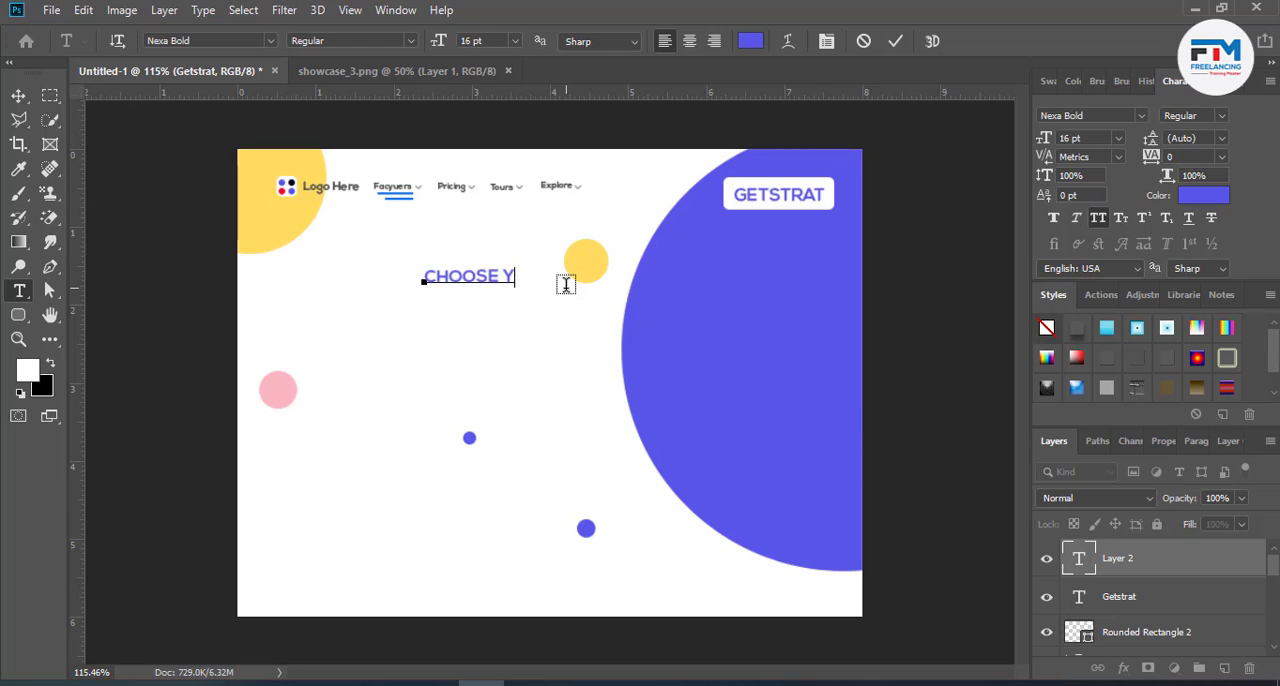
text(OUR PLAN)
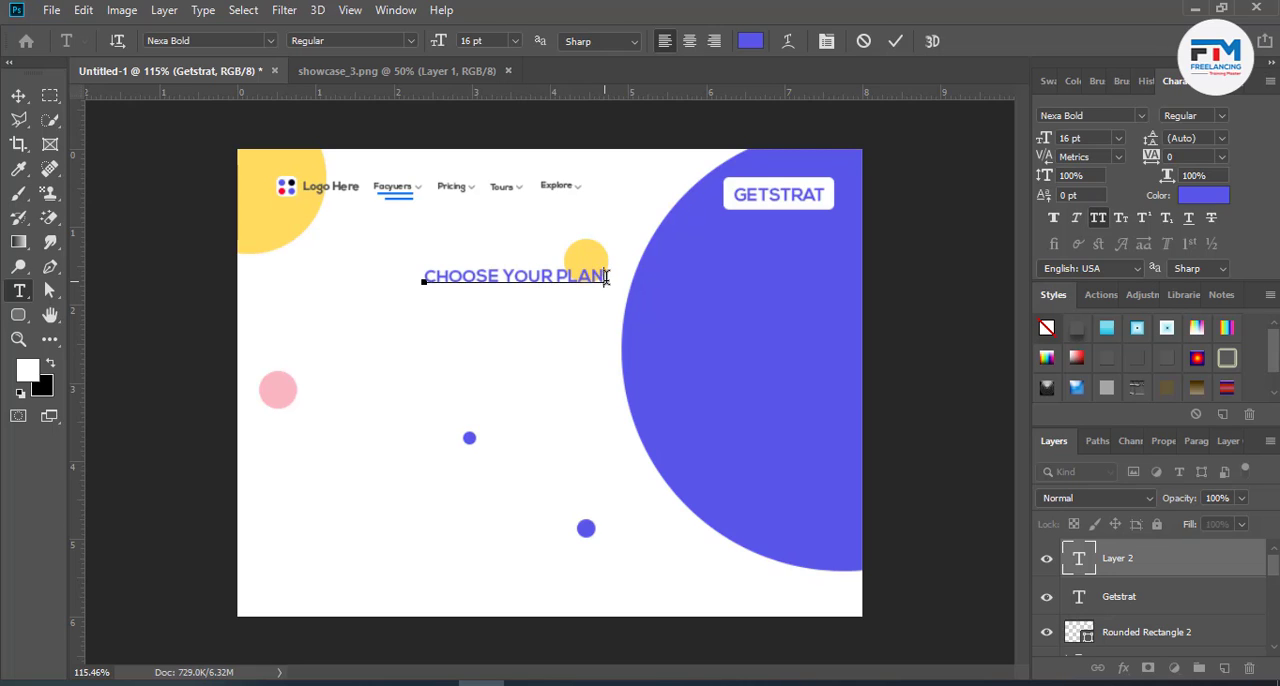
- Turn off all caps for the heading and capitalise its last word so it reads "Choose Your Plan"
drag(605, 277, 331, 257)
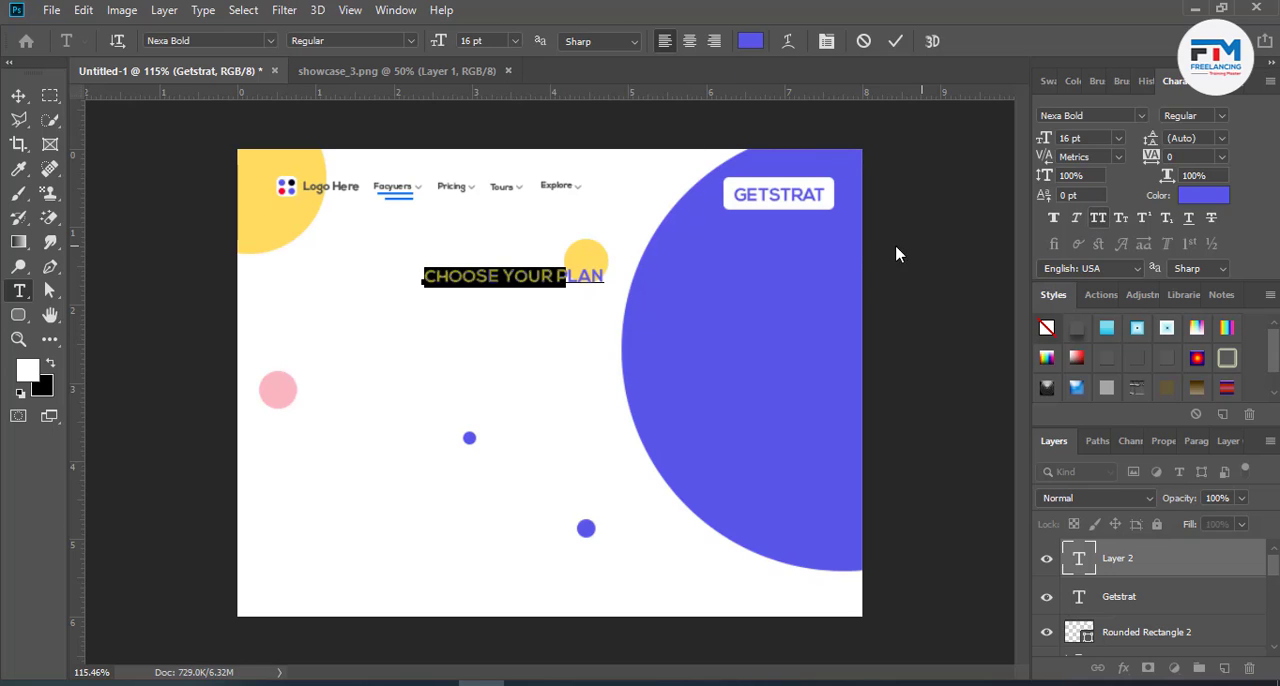
key(ctrl+shift+k)
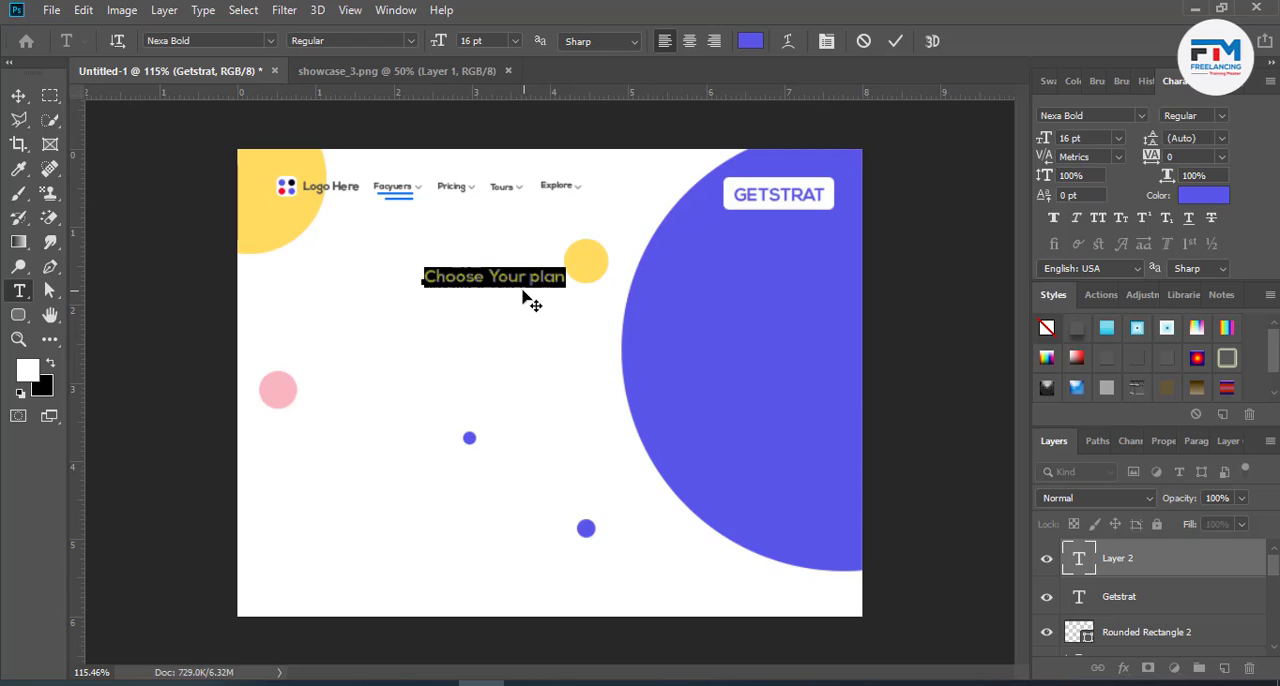
click(538, 280)
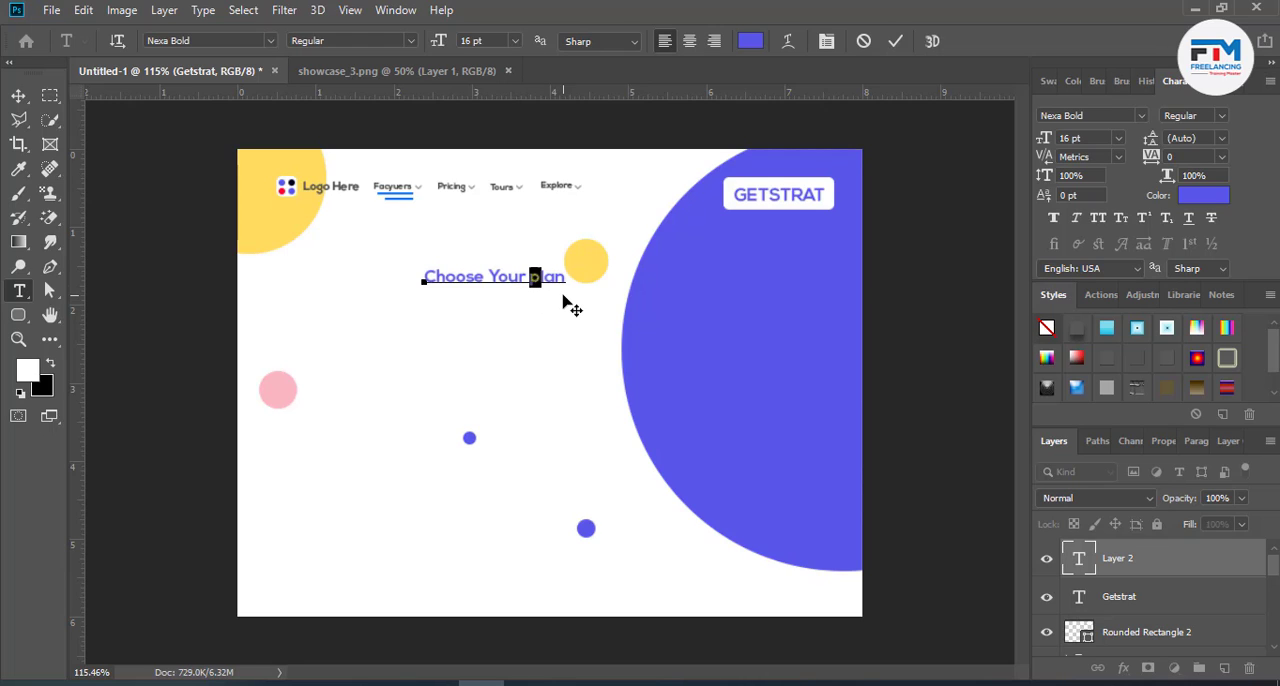
key(BackSpace)
text(P)
click(897, 41)
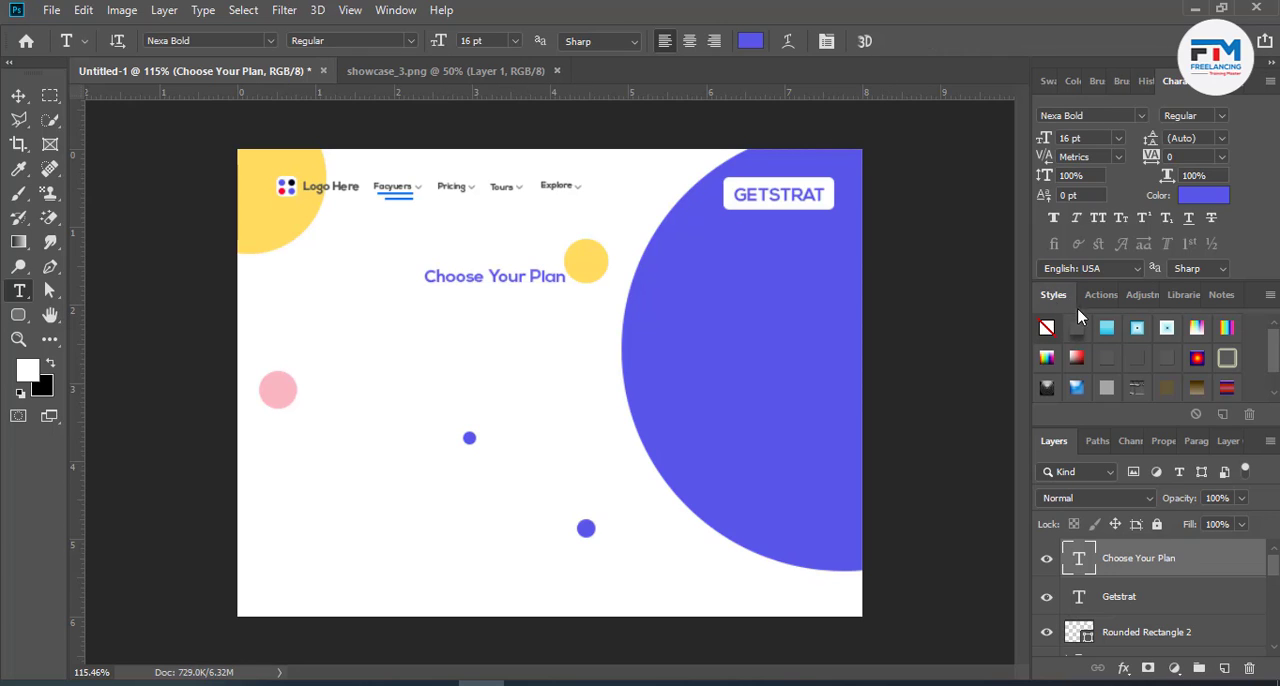
- Recolour the "Choose Your Plan" heading text black, #000000
triple_click(563, 278)
click(750, 40)
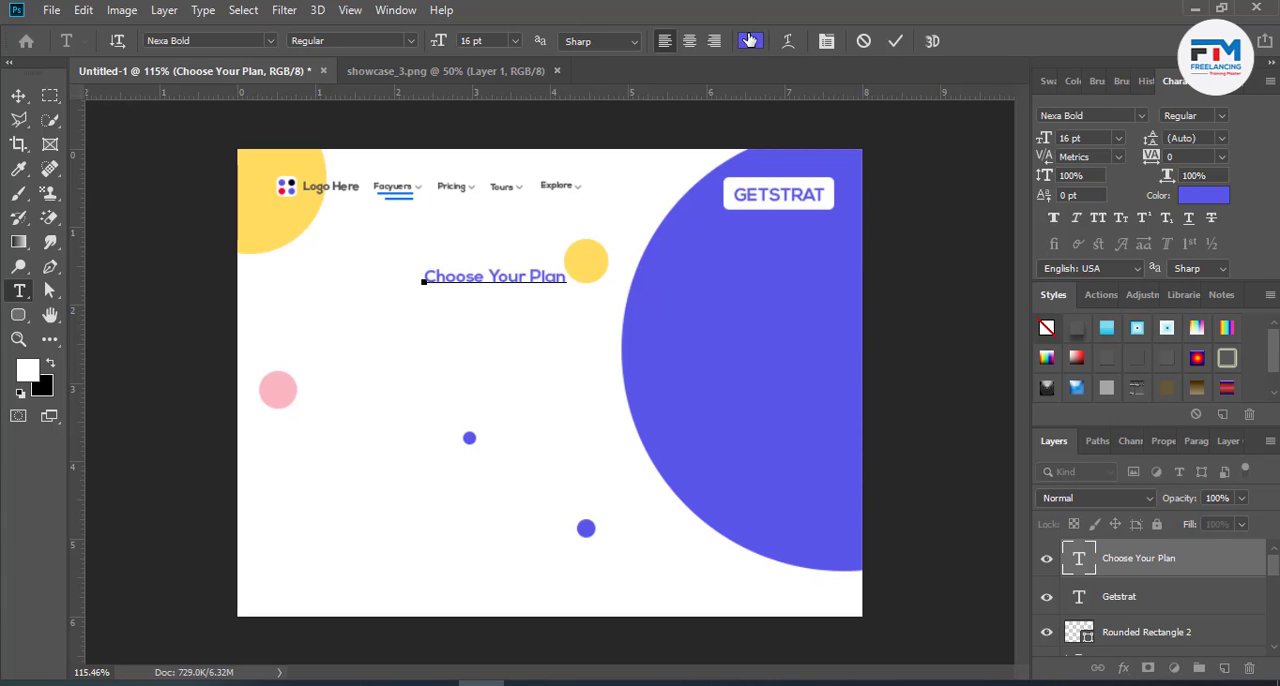
click(785, 526)
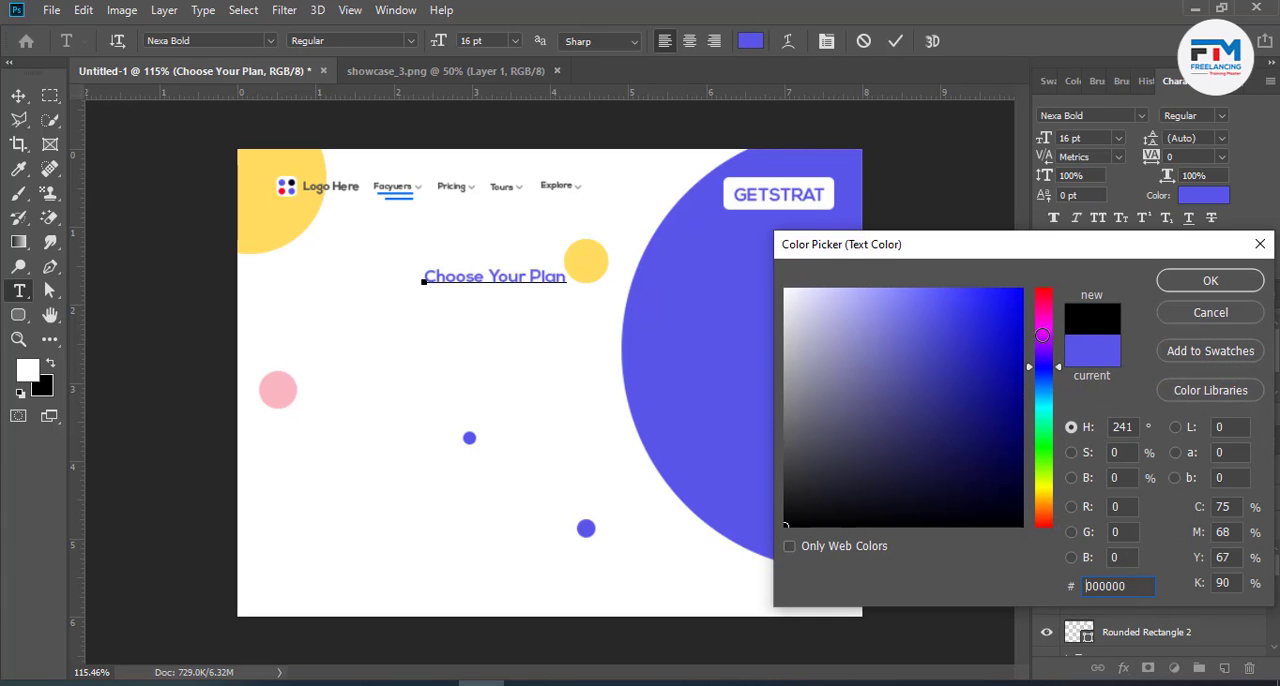
click(1172, 283)
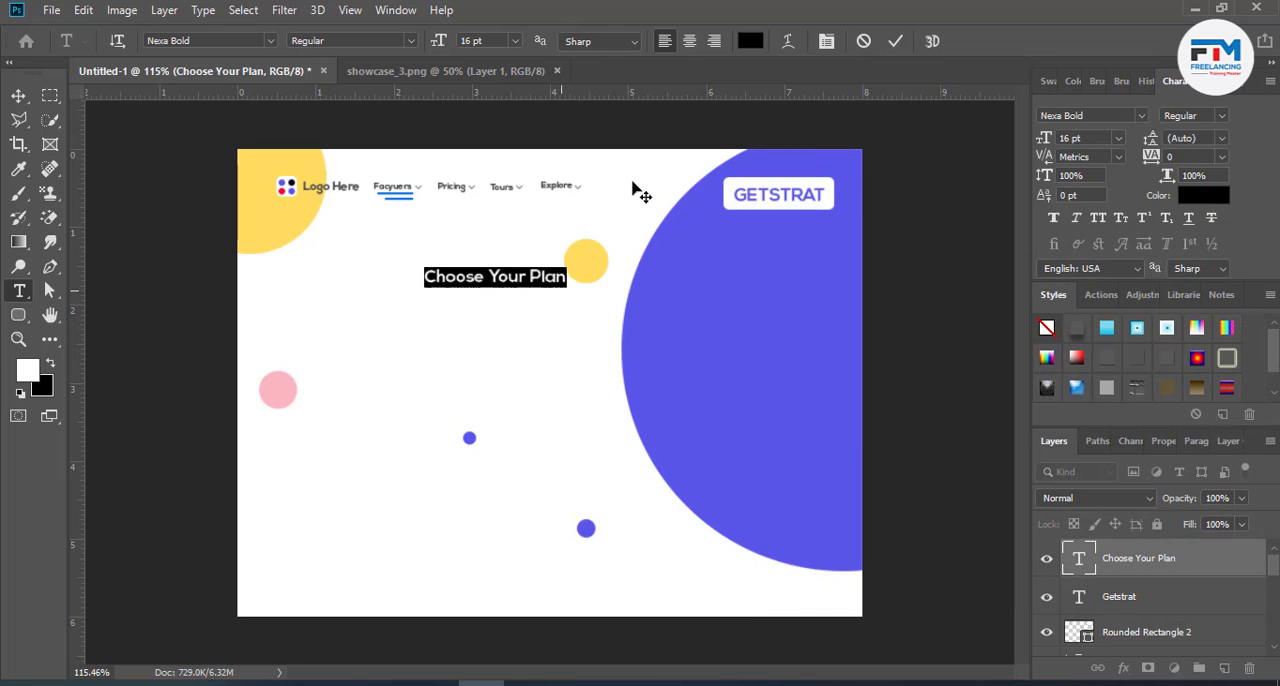
- Enlarge the "Choose Your Plan" heading to 23 pt
click(471, 40)
key(Up)
key(Up)
key(Up)
key(Up)
key(Up)
key(Up)
key(Up)
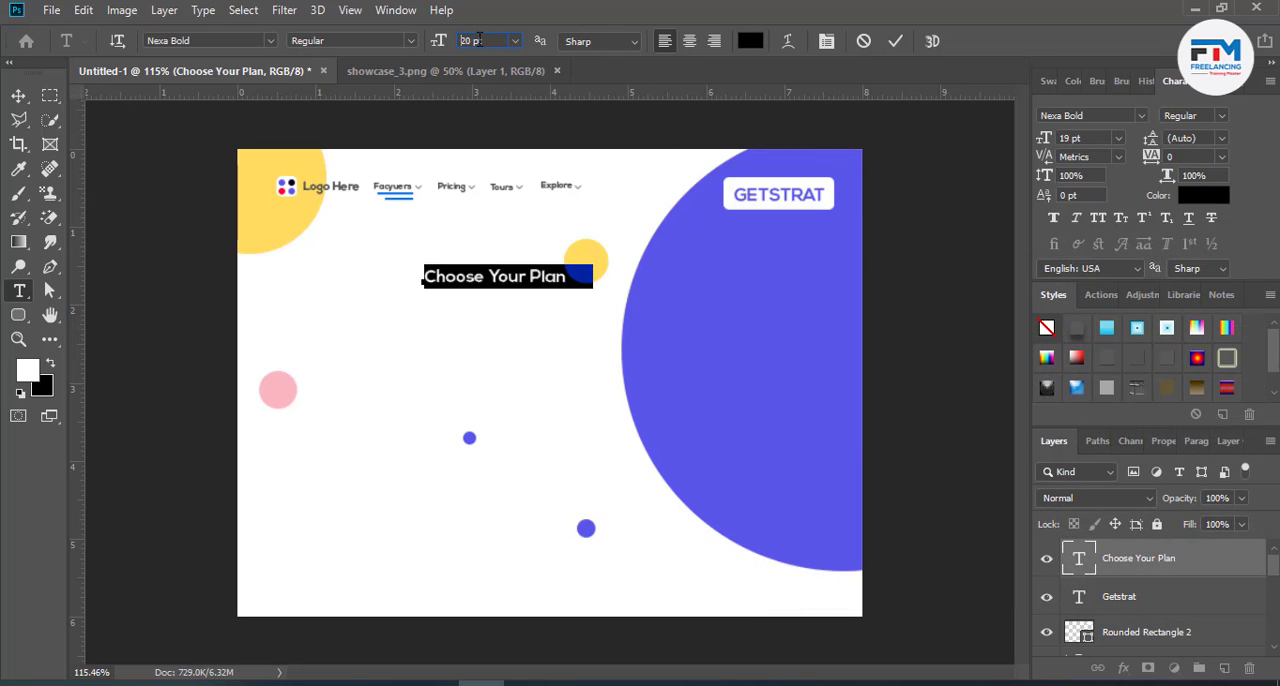
click(895, 40)
- Move the heading slightly up towards the navigation menu, and shift the GETSTRAT text with its white rectangle towards the page's upper-right corner
click(19, 95)
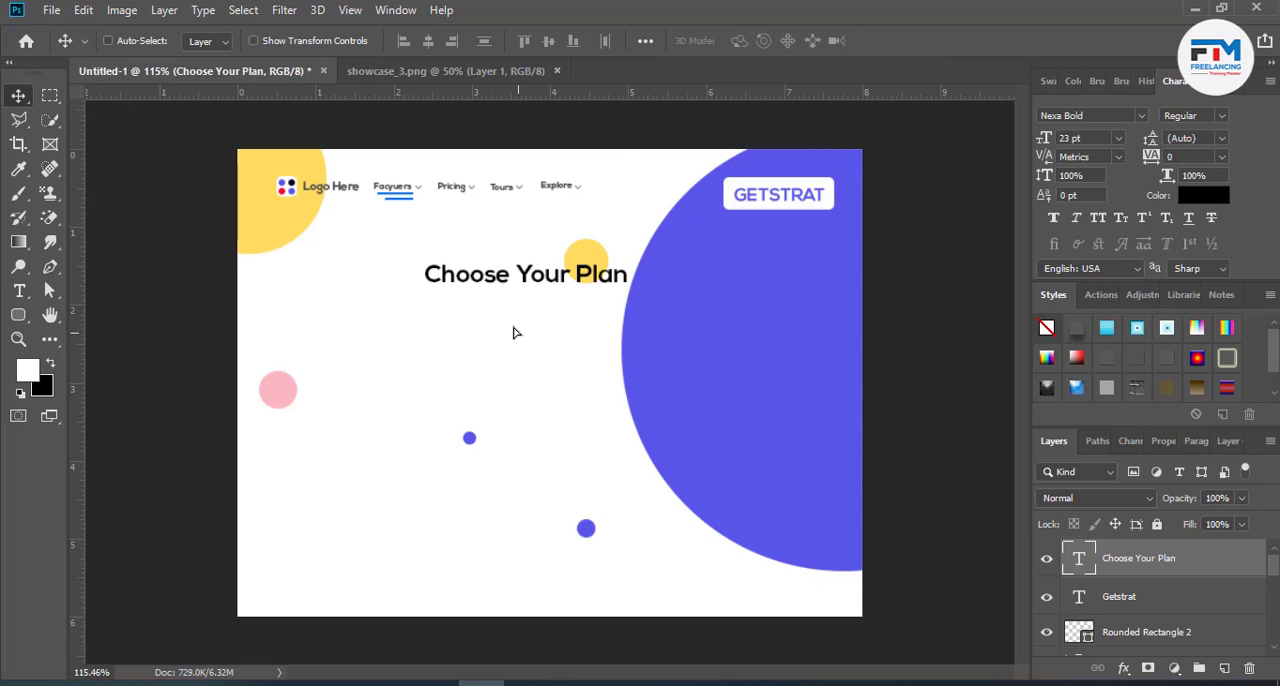
drag(514, 331, 514, 313)
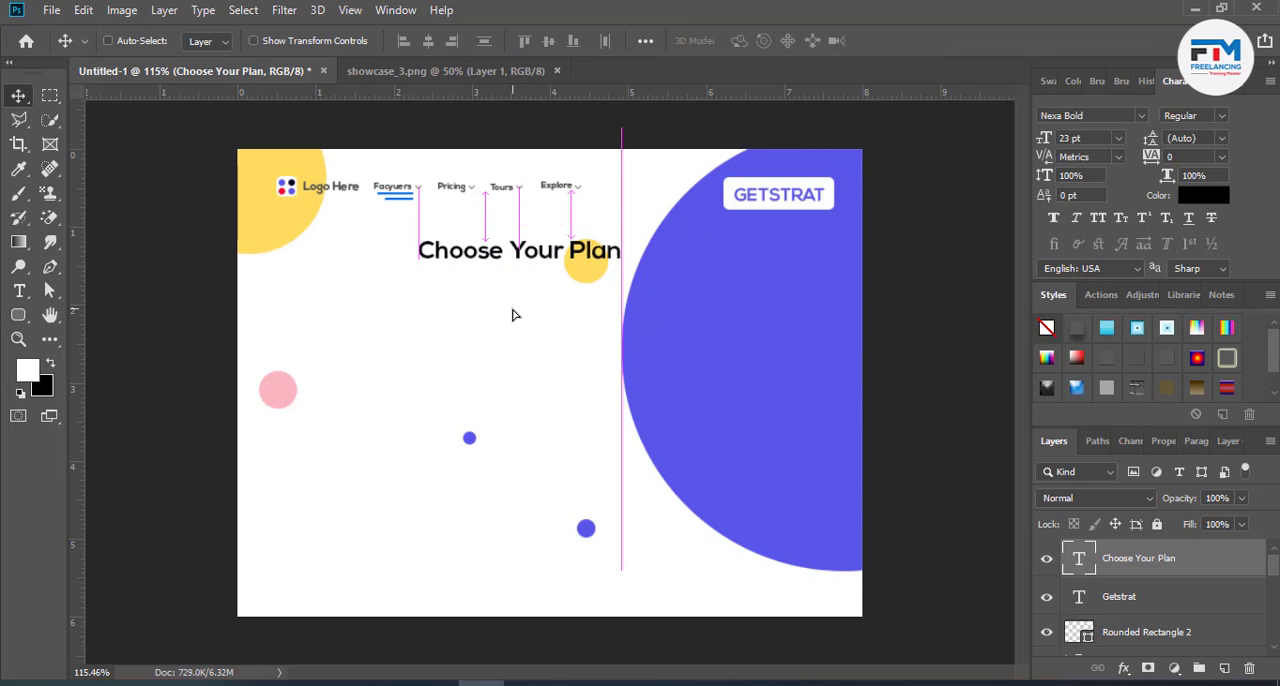
ctrl+click(760, 205)
mouse_move(760, 205)
mouse_down()
mouse_move(760, 190)
mouse_move(778, 188)
mouse_up()
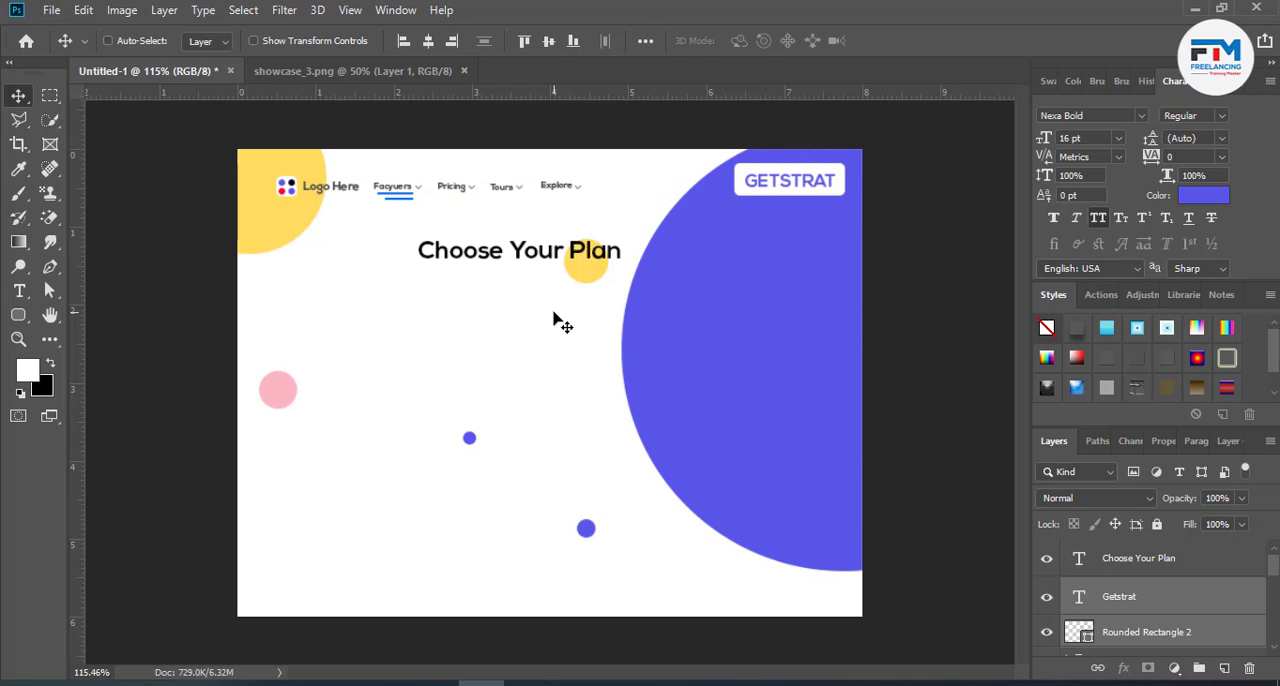
- Add a Lorem ipsum paragraph text box below the heading, slightly wider than the heading
ctrl+click(518, 265)
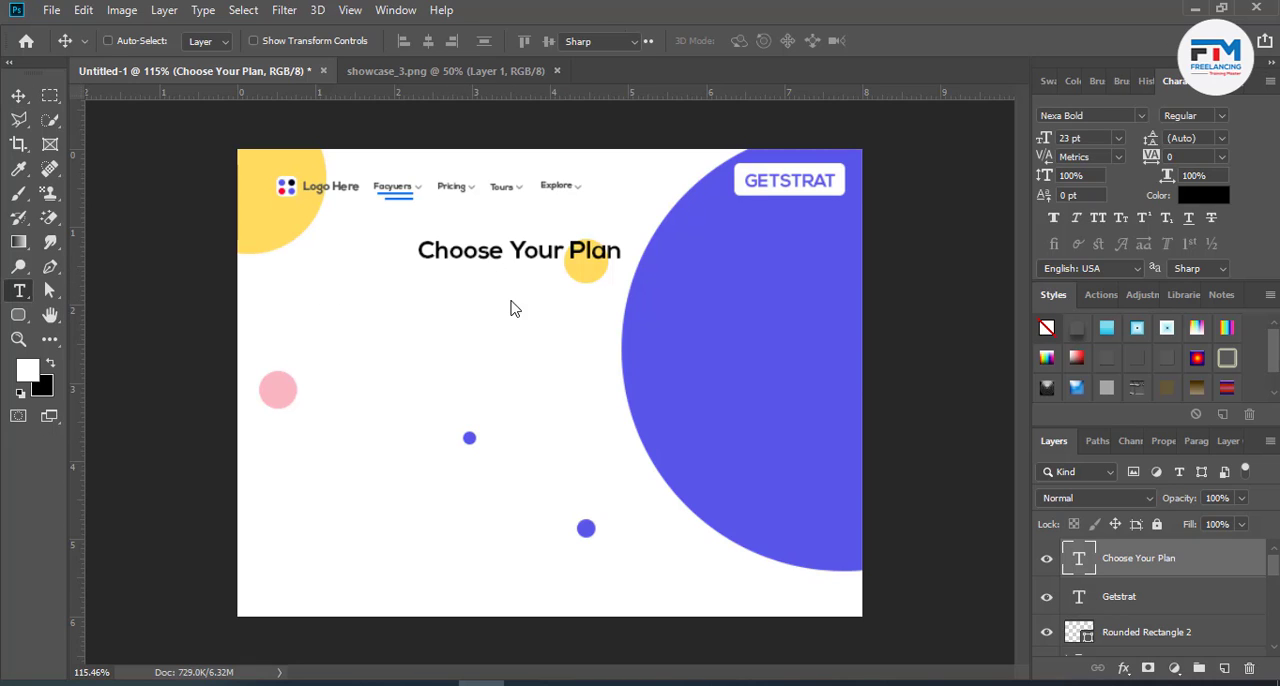
key(t)
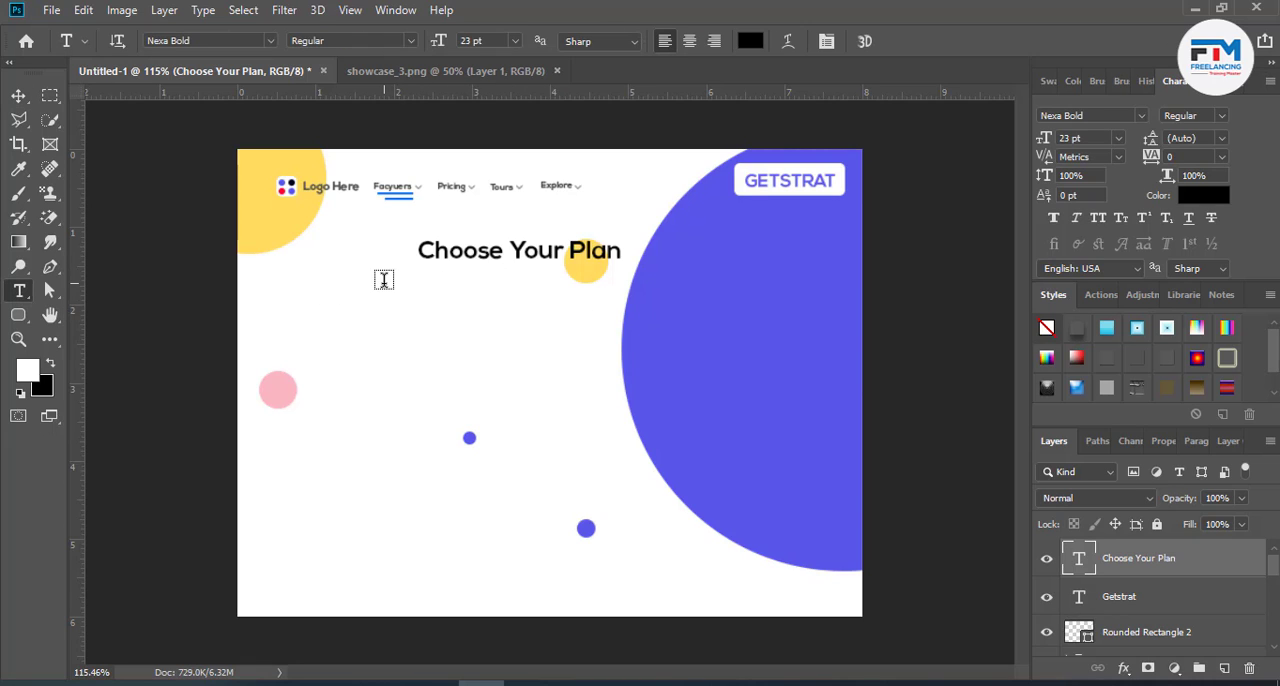
drag(385, 198, 697, 343)
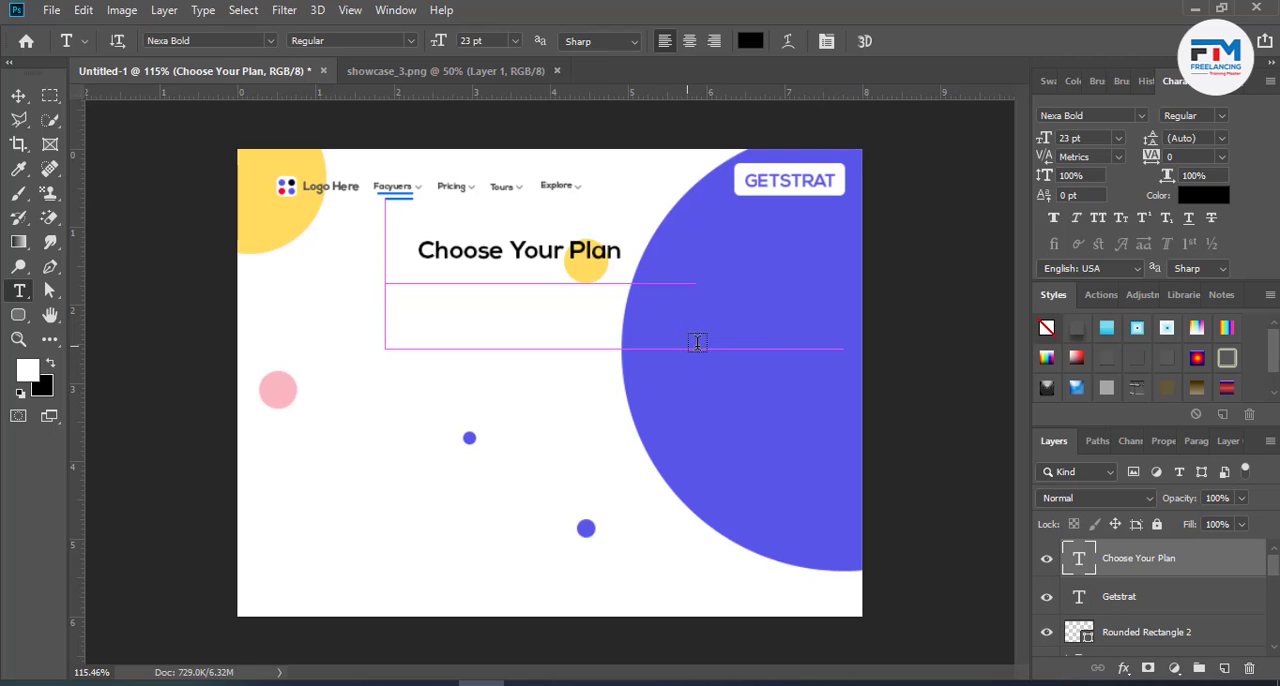
drag(651, 308, 646, 300)
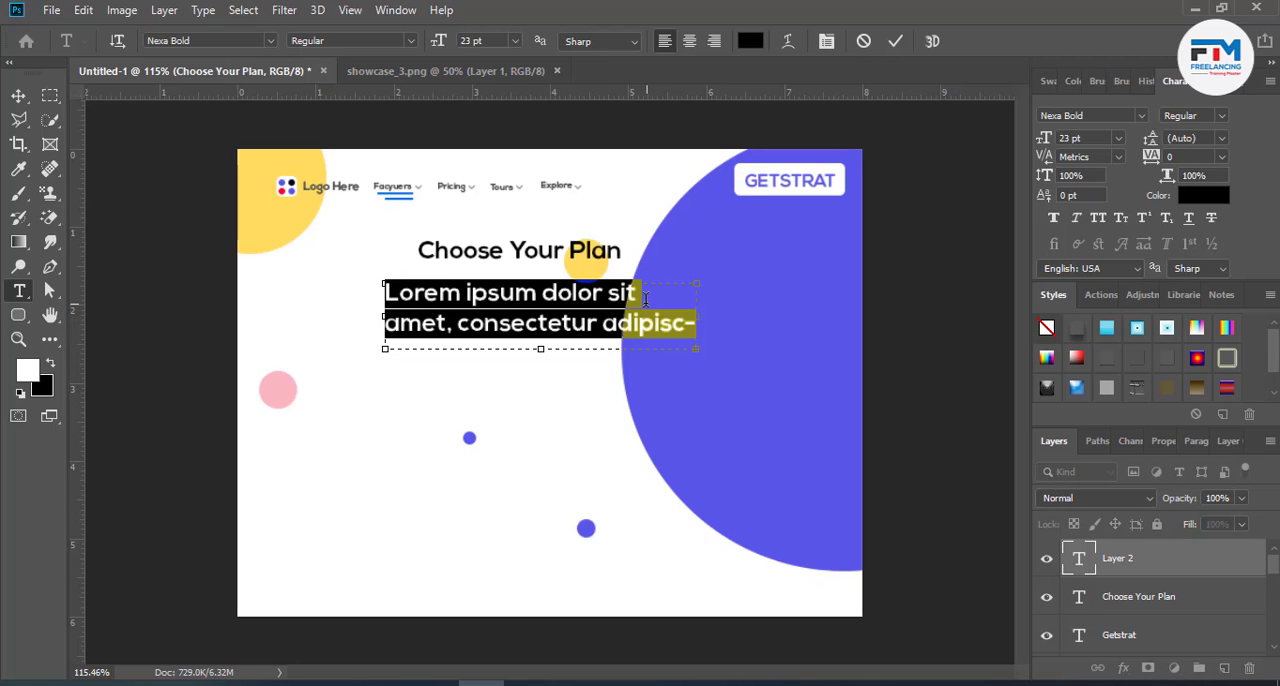
- Centre-align the Lorem ipsum paragraph and reduce its text size to 11 pt
click(478, 40)
scroll(478, 40, down, 6)
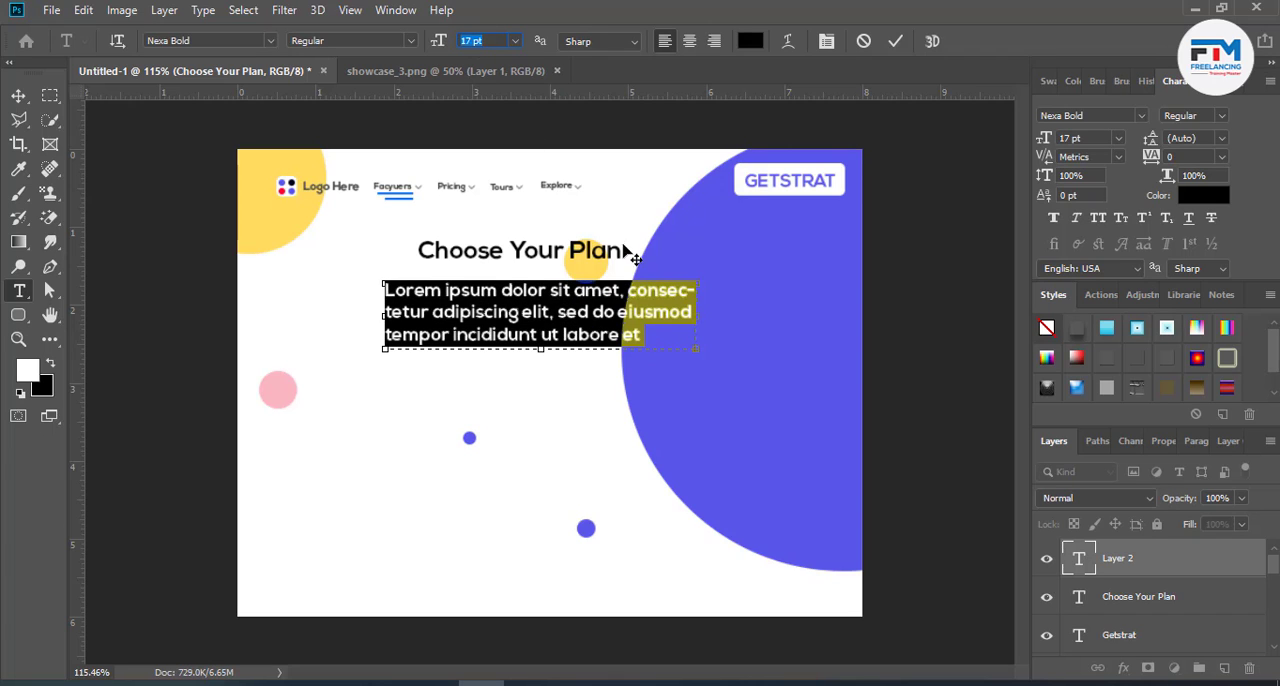
click(689, 41)
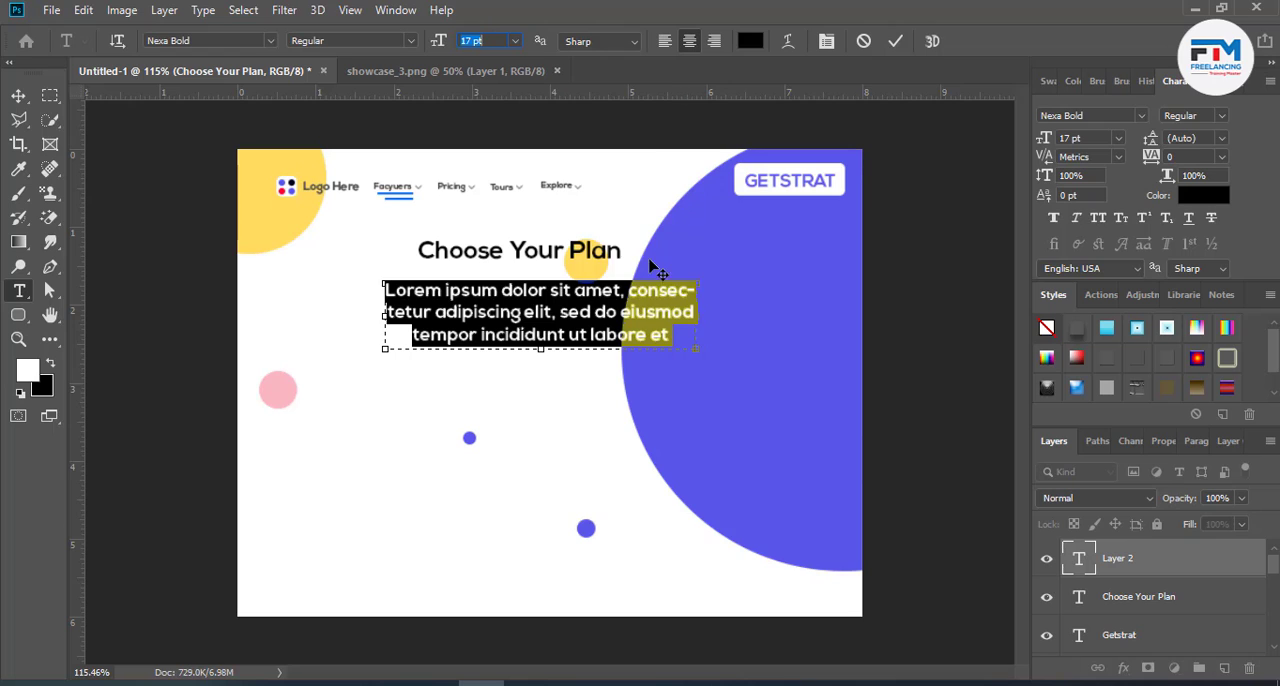
scroll(487, 40, down, 1)
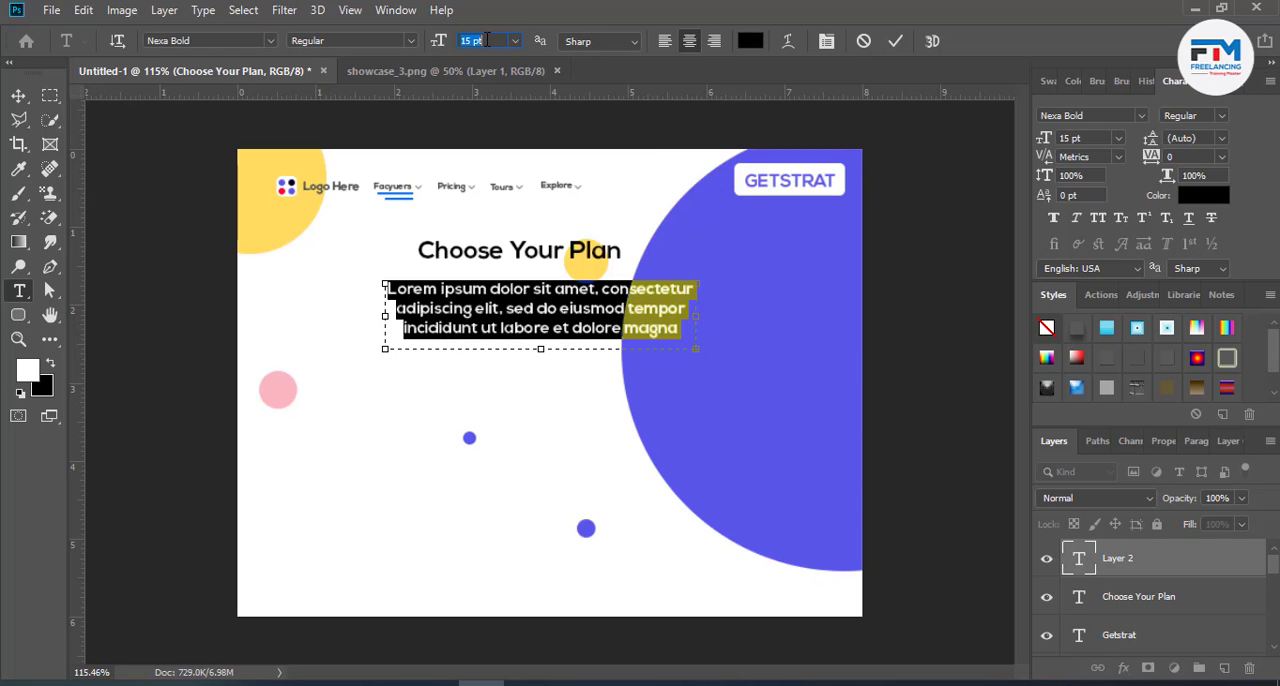
scroll(487, 40, up, 3)
scroll(487, 40, down, 2)
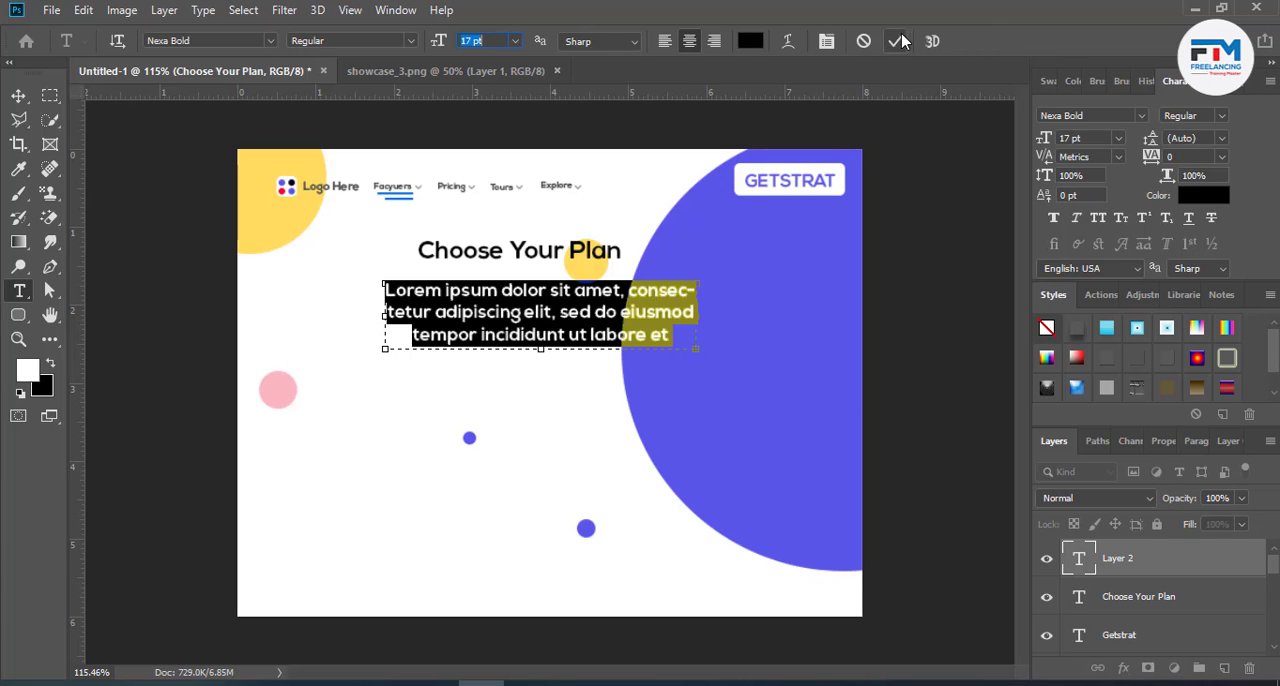
scroll(466, 41, down, 1)
scroll(466, 41, down, 3)
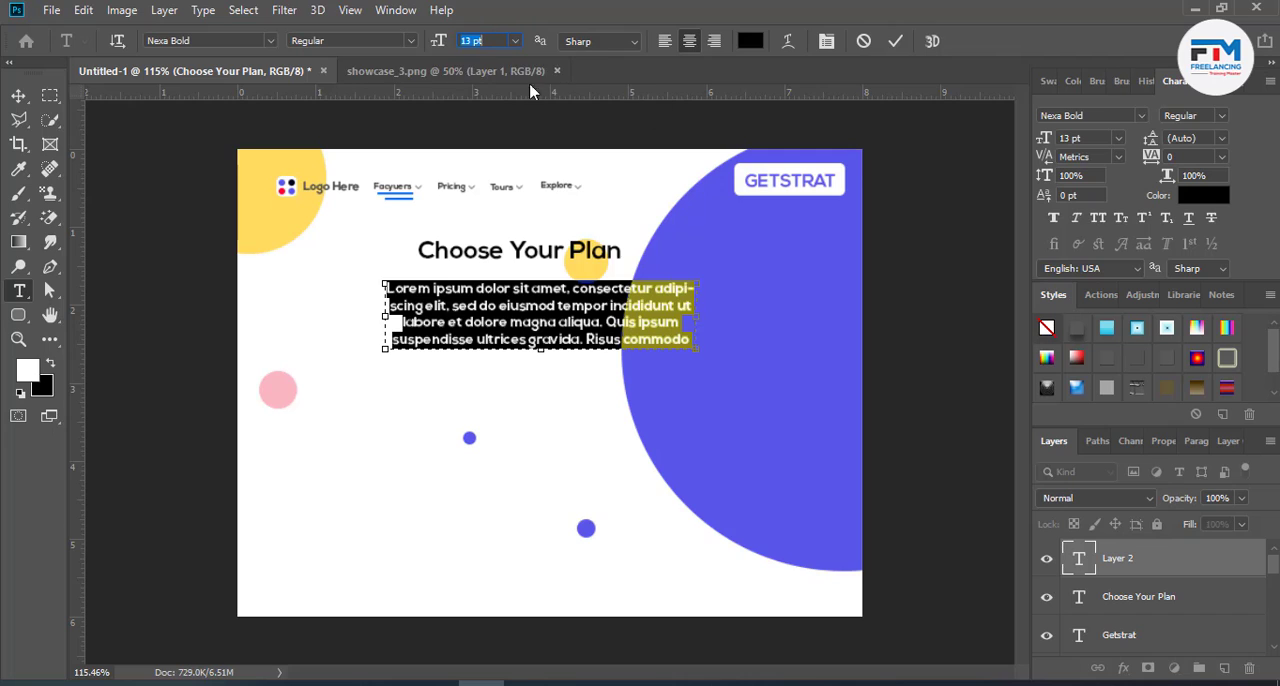
scroll(478, 40, down, 2)
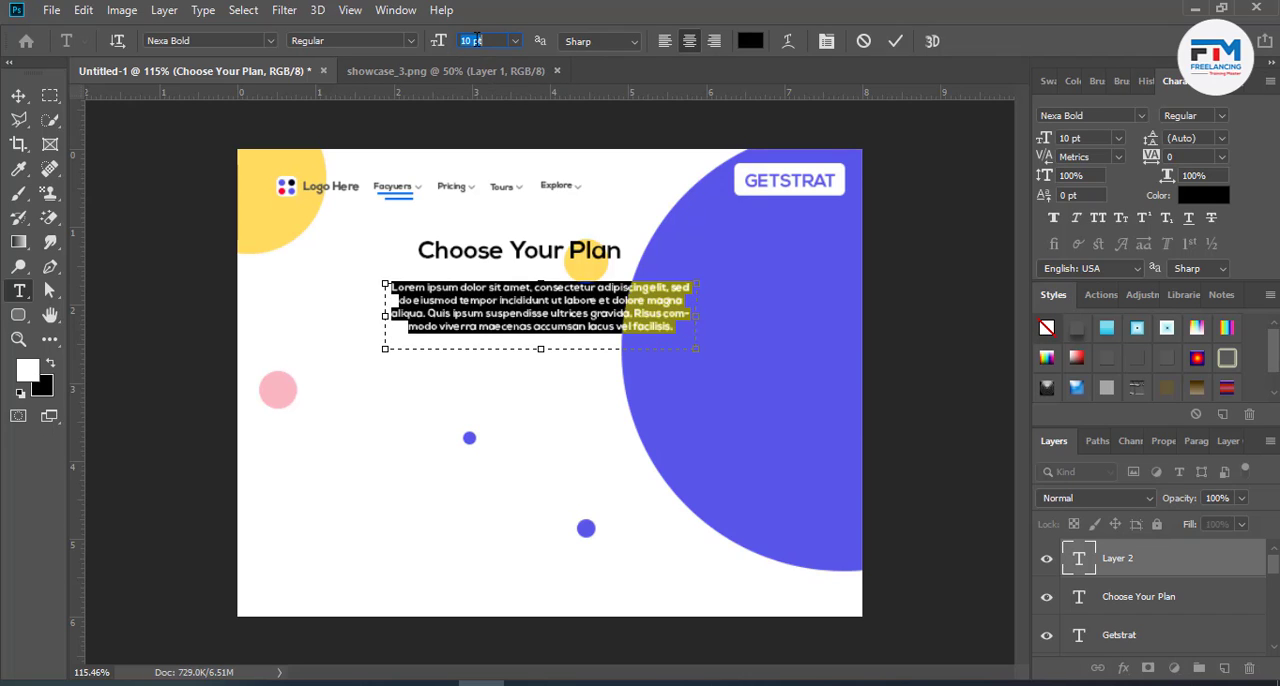
click(895, 42)
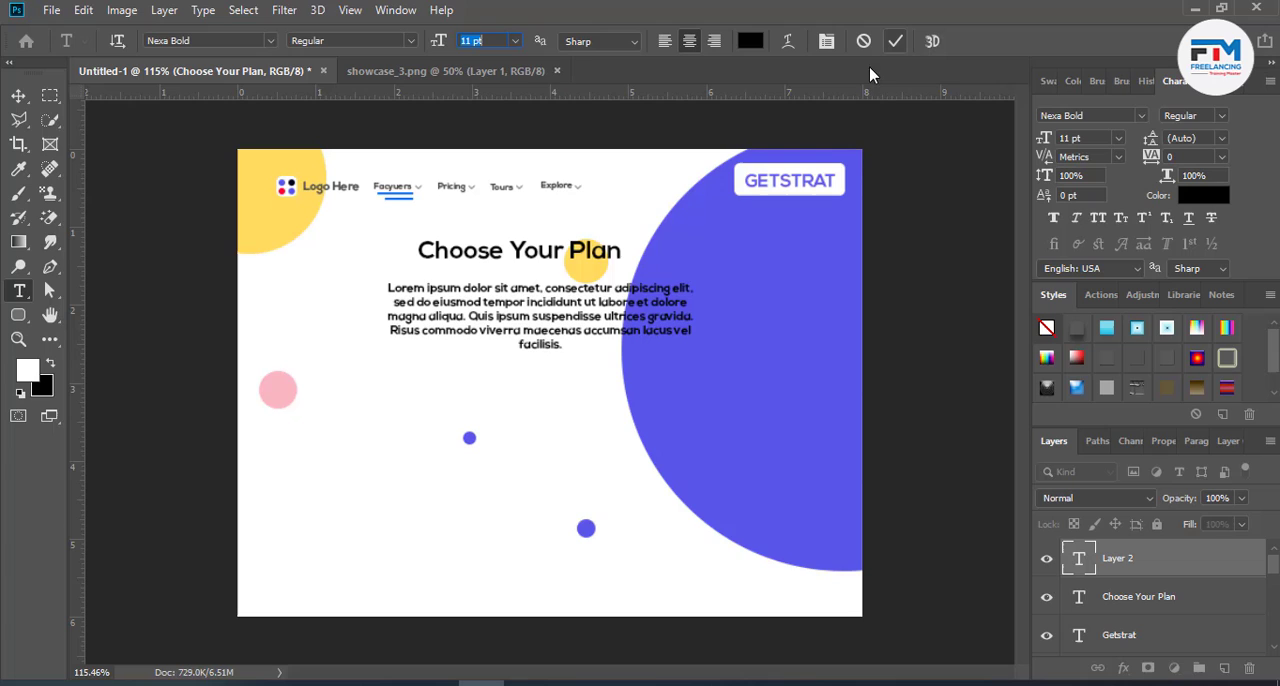
- Move the Lorem ipsum paragraph closer to the heading and recolour it dark grey, #494949
click(20, 98)
drag(513, 318, 513, 308)
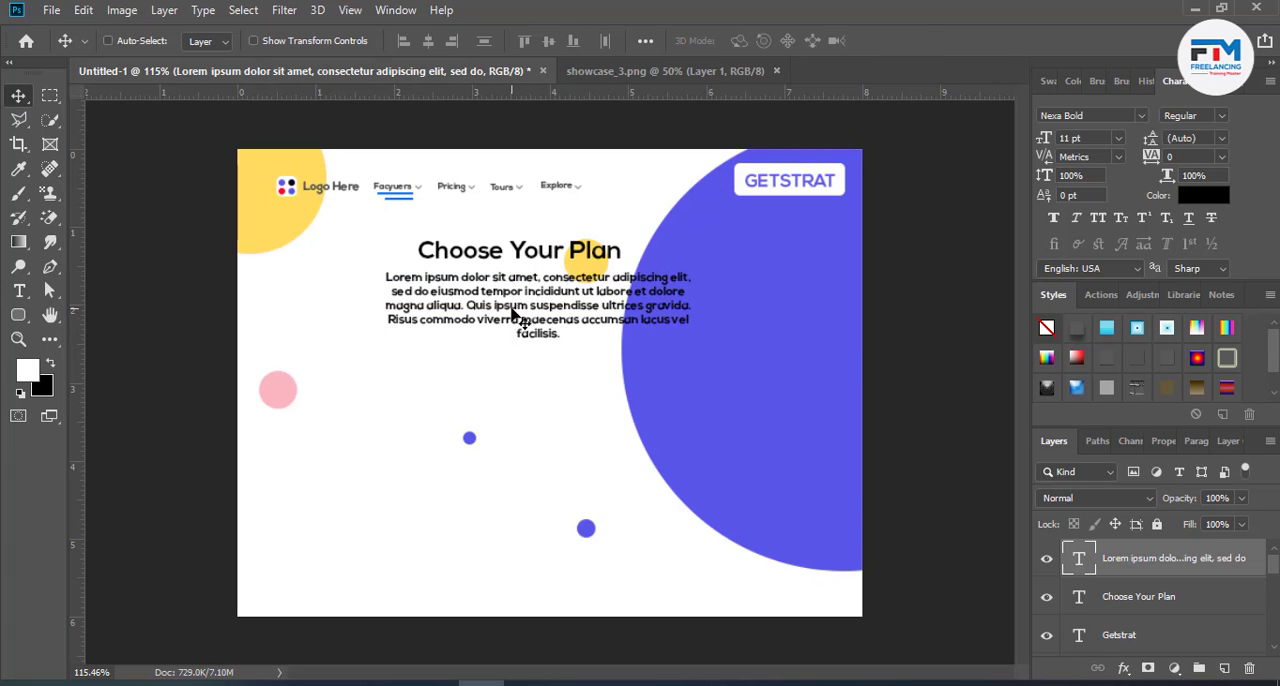
double_click(513, 308)
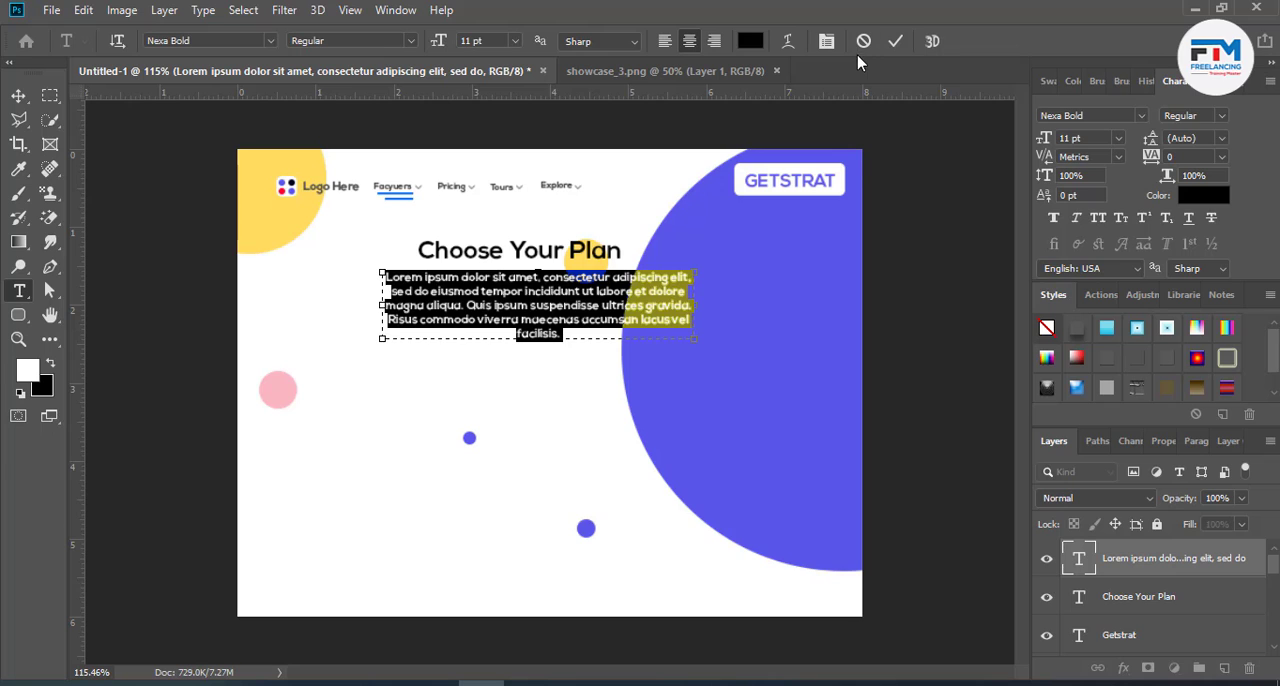
click(750, 41)
drag(846, 357, 770, 458)
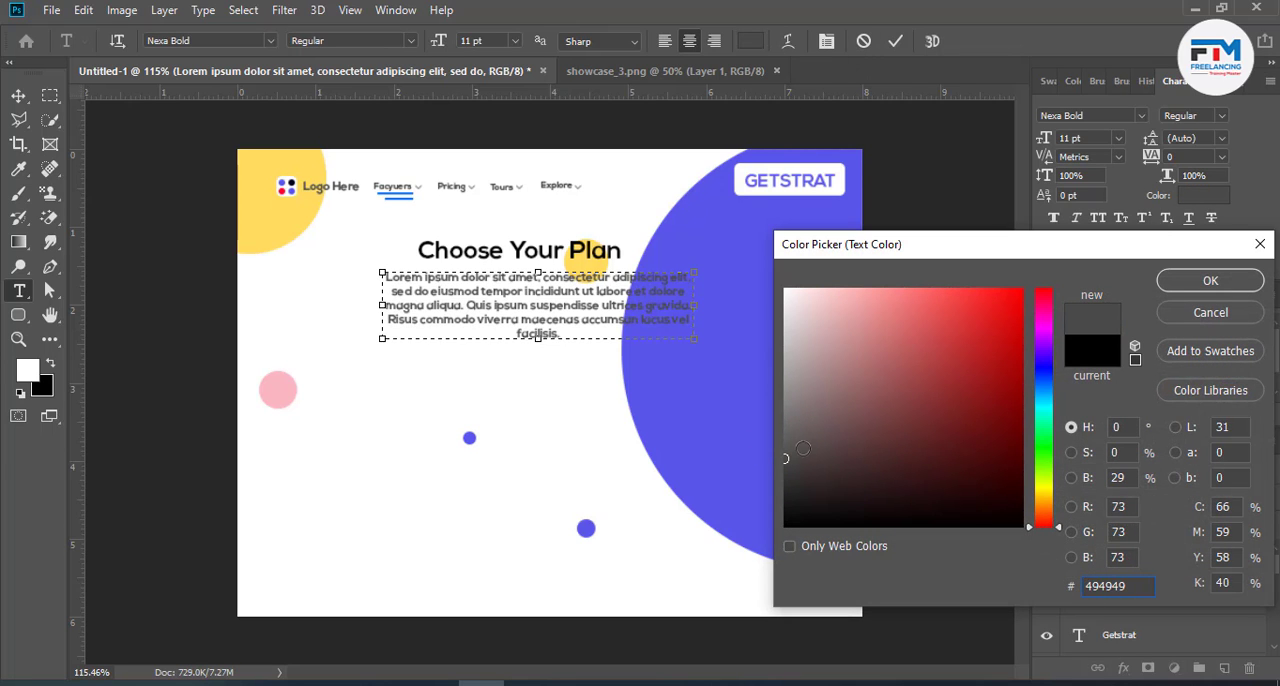
click(1205, 281)
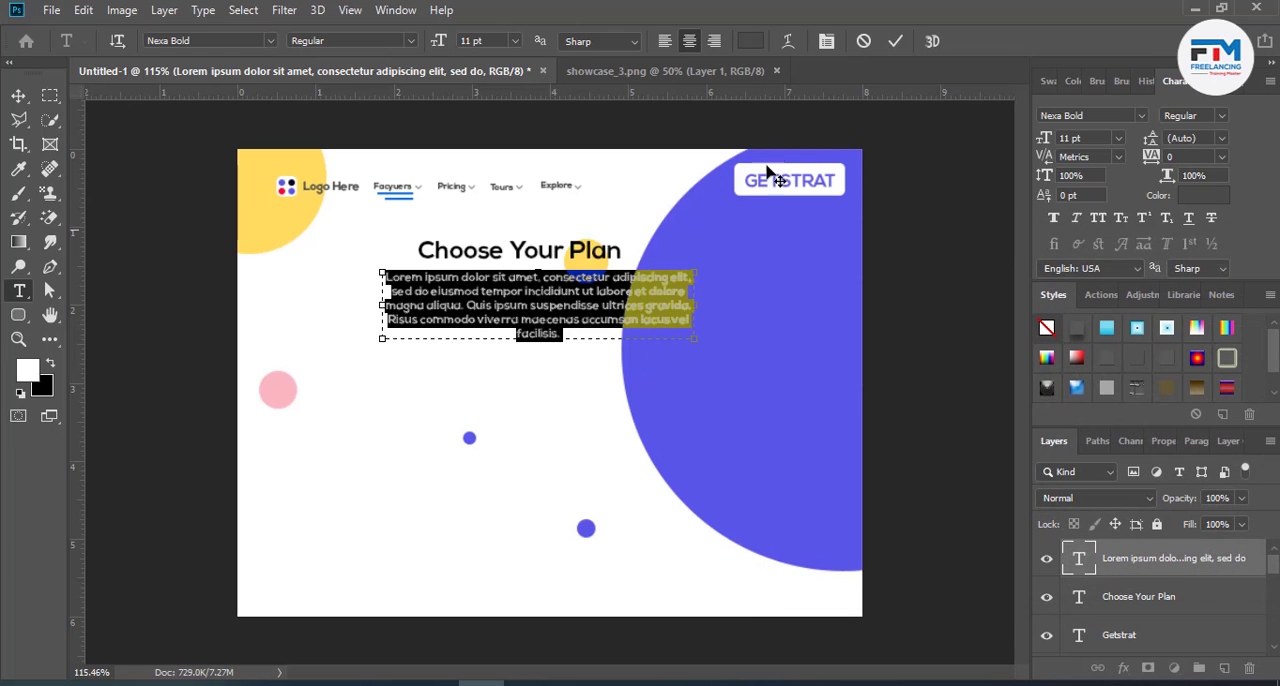
click(895, 41)
key(v)
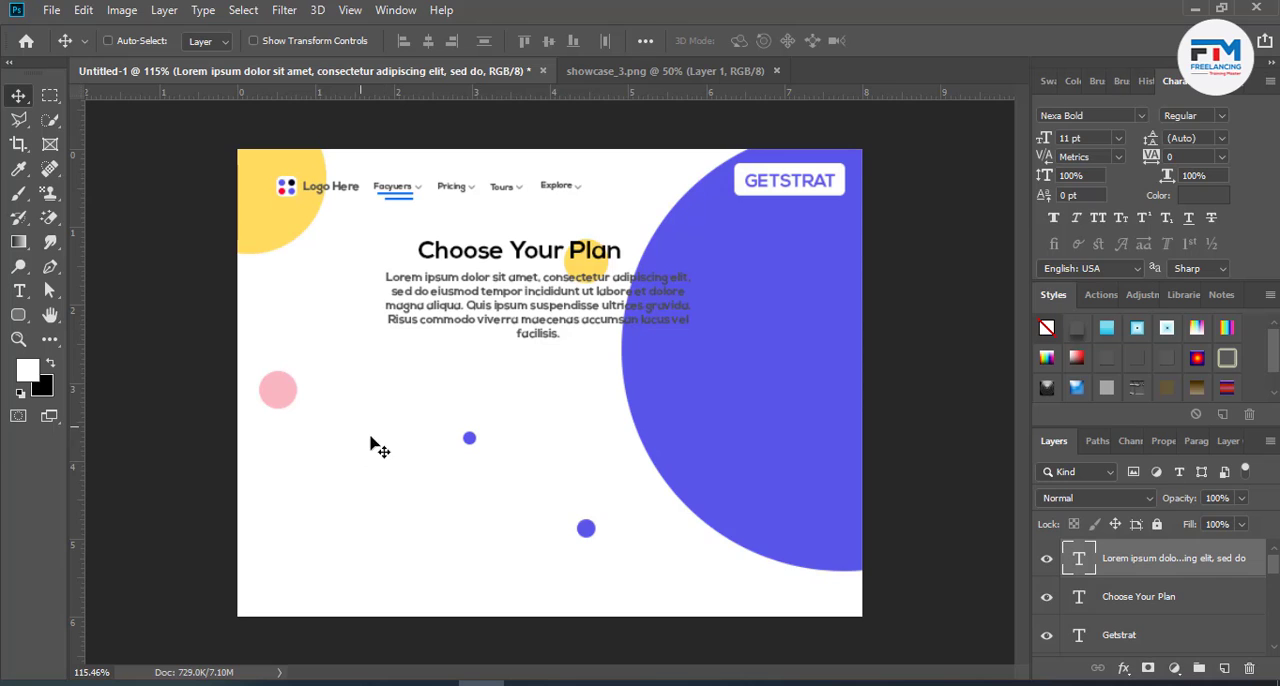
- Extend the canvas downward with the Crop tool to a height of about 10.4 inches
click(18, 143)
drag(548, 615, 580, 586)
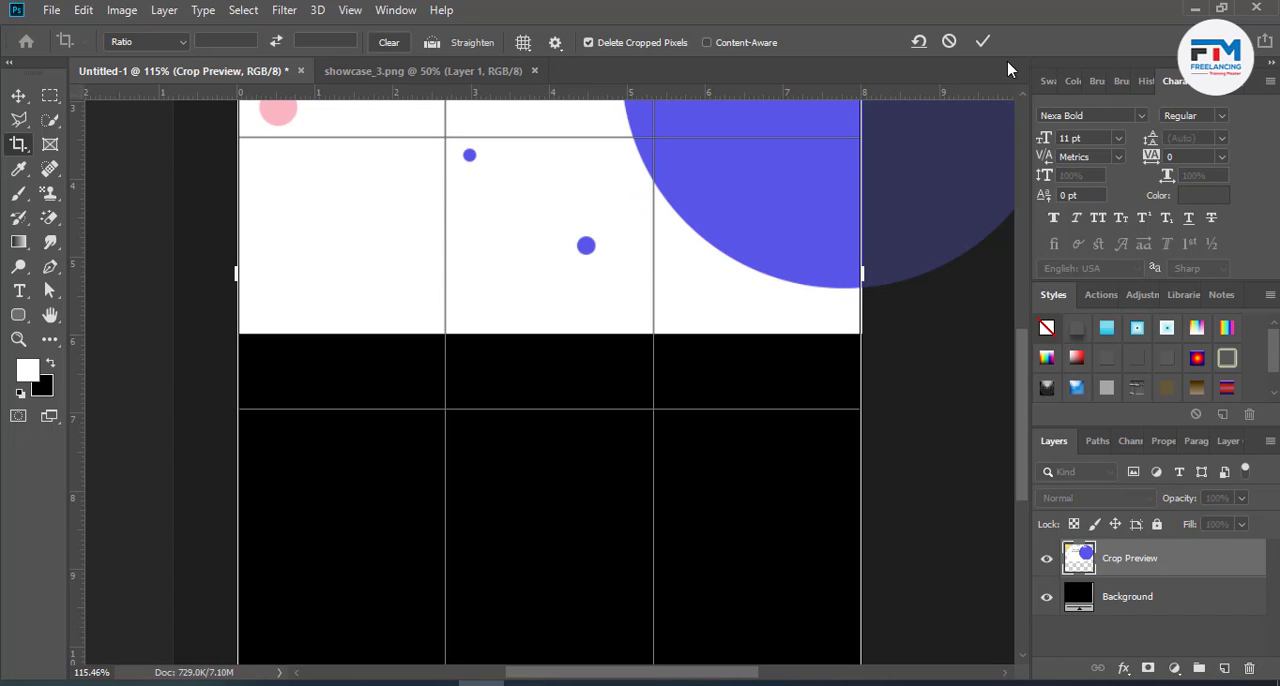
click(983, 41)
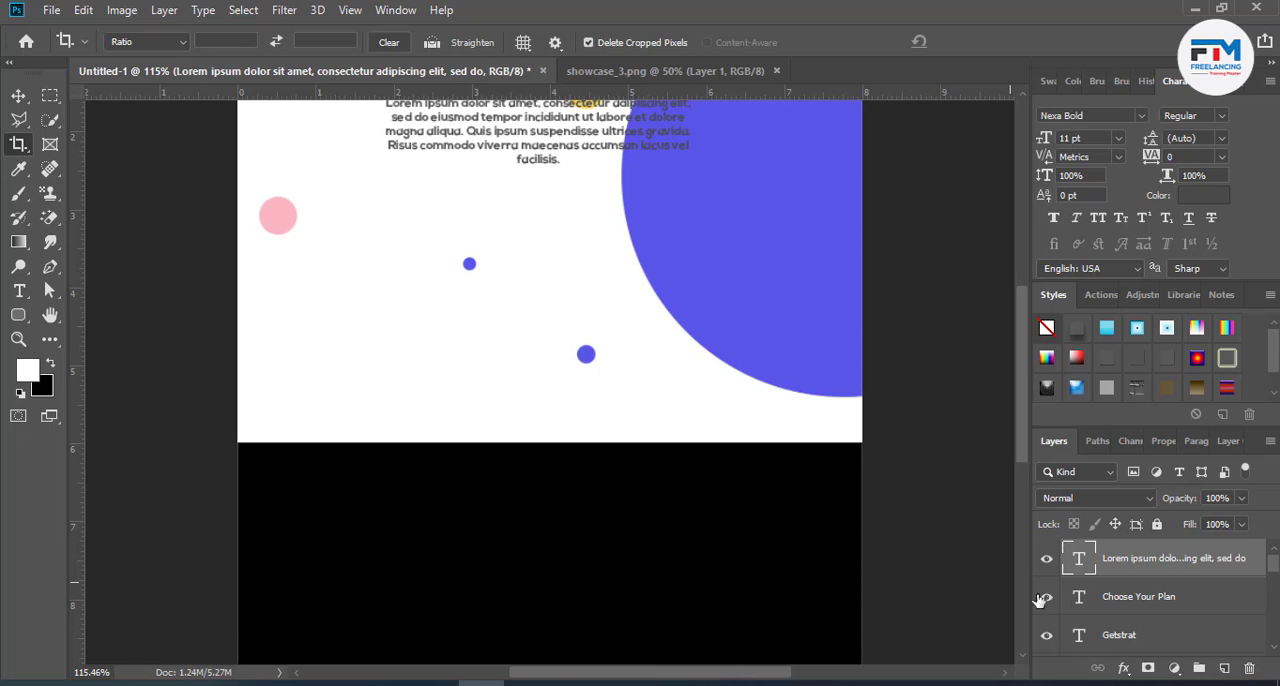
- Add a new layer directly above the Background and fill it with white to cover the black extension
scroll(1140, 640, down, 10)
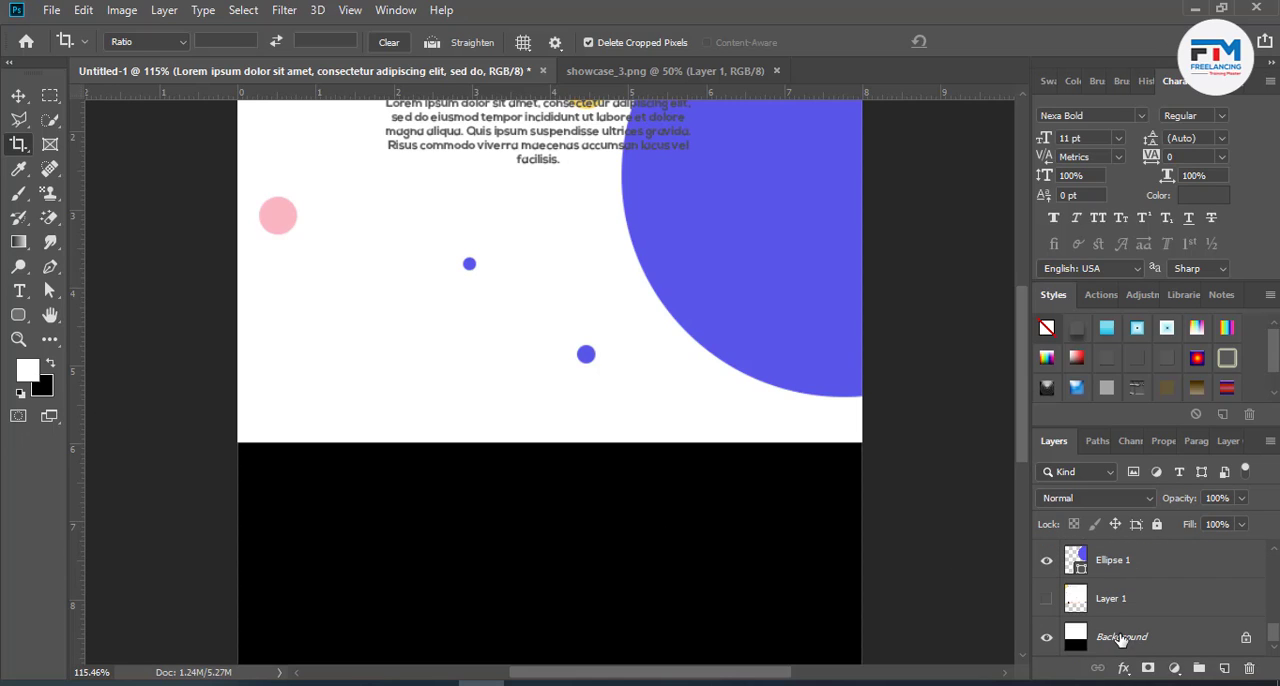
click(1121, 636)
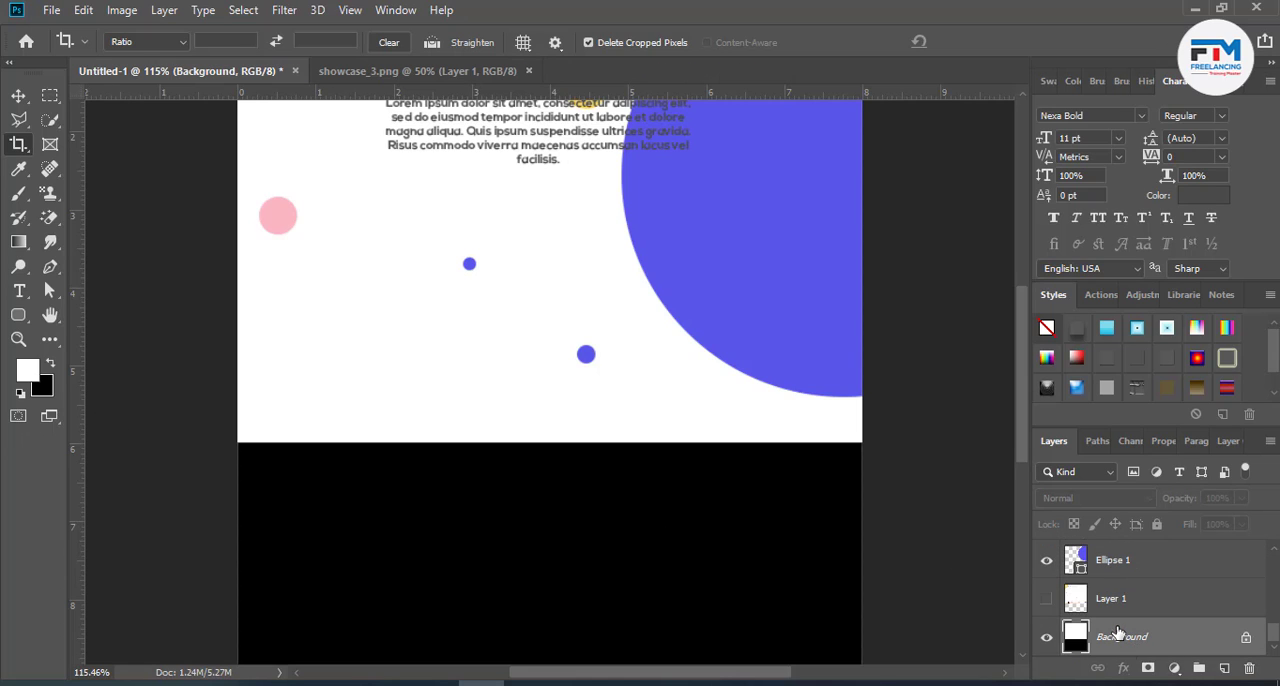
click(1224, 667)
key(alt+BackSpace)
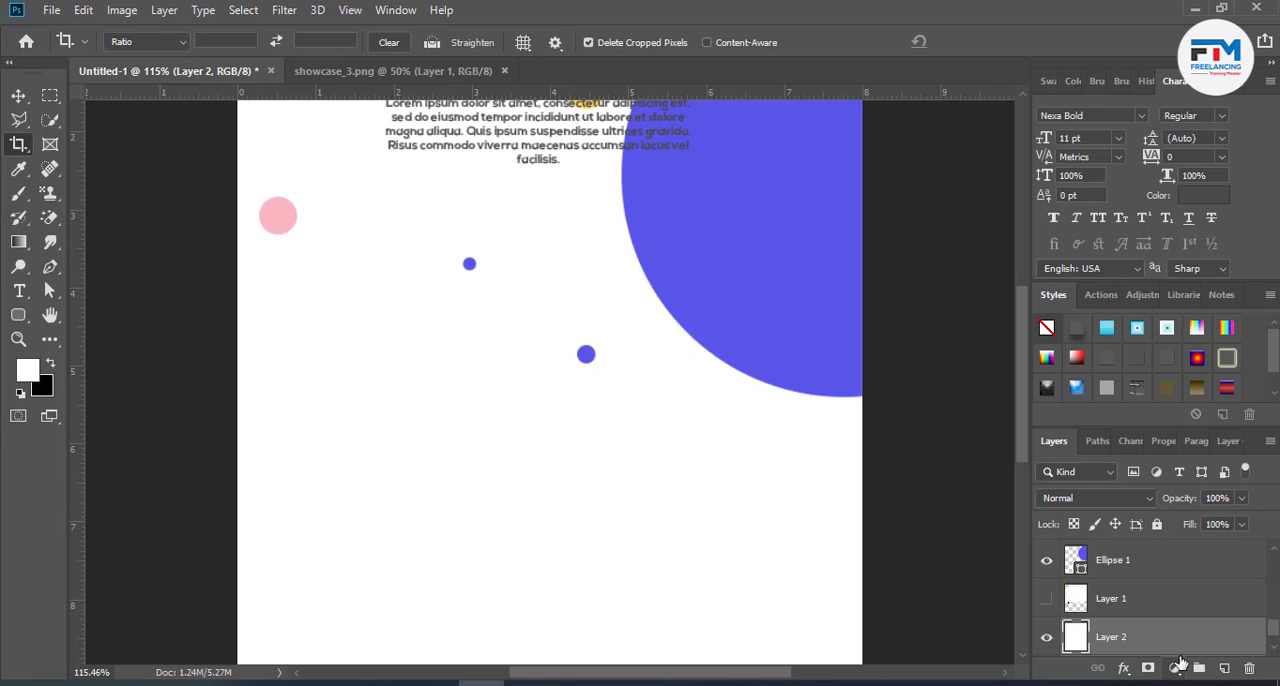
- Draw a white rounded rectangle of 199 × 342 px with a 10 px corner radius below the paragraph
scroll(689, 545, down, 5)
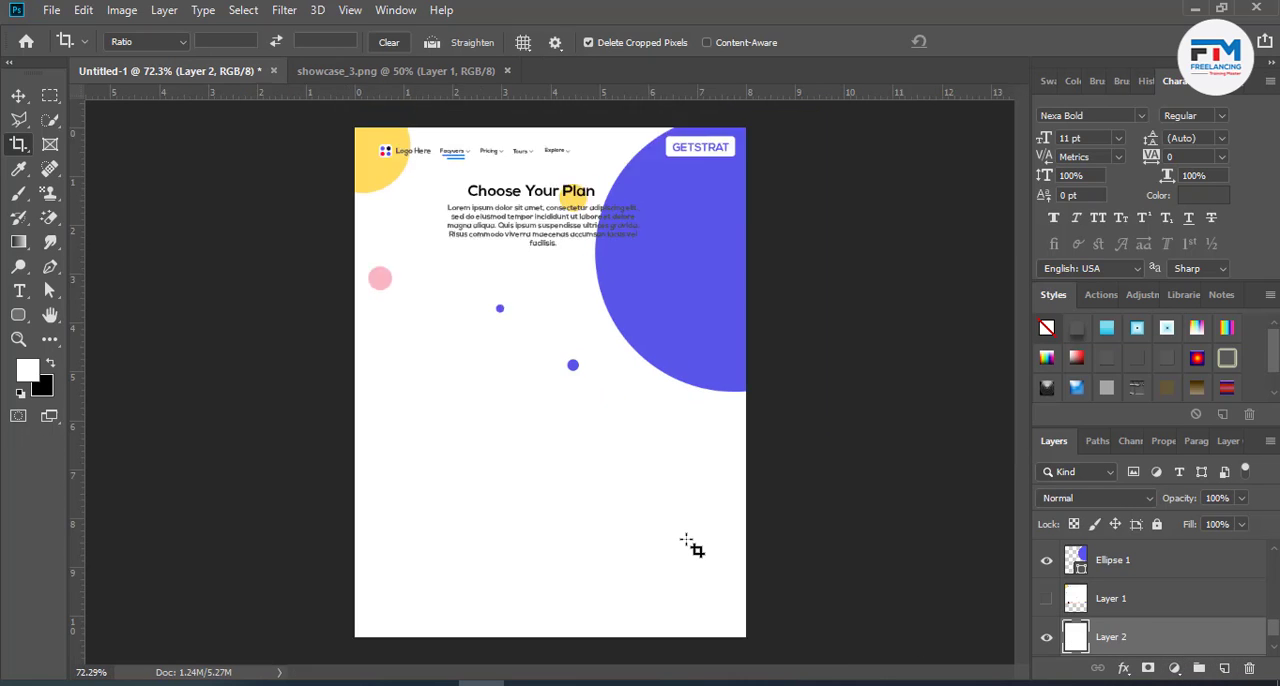
scroll(505, 445, up, 3)
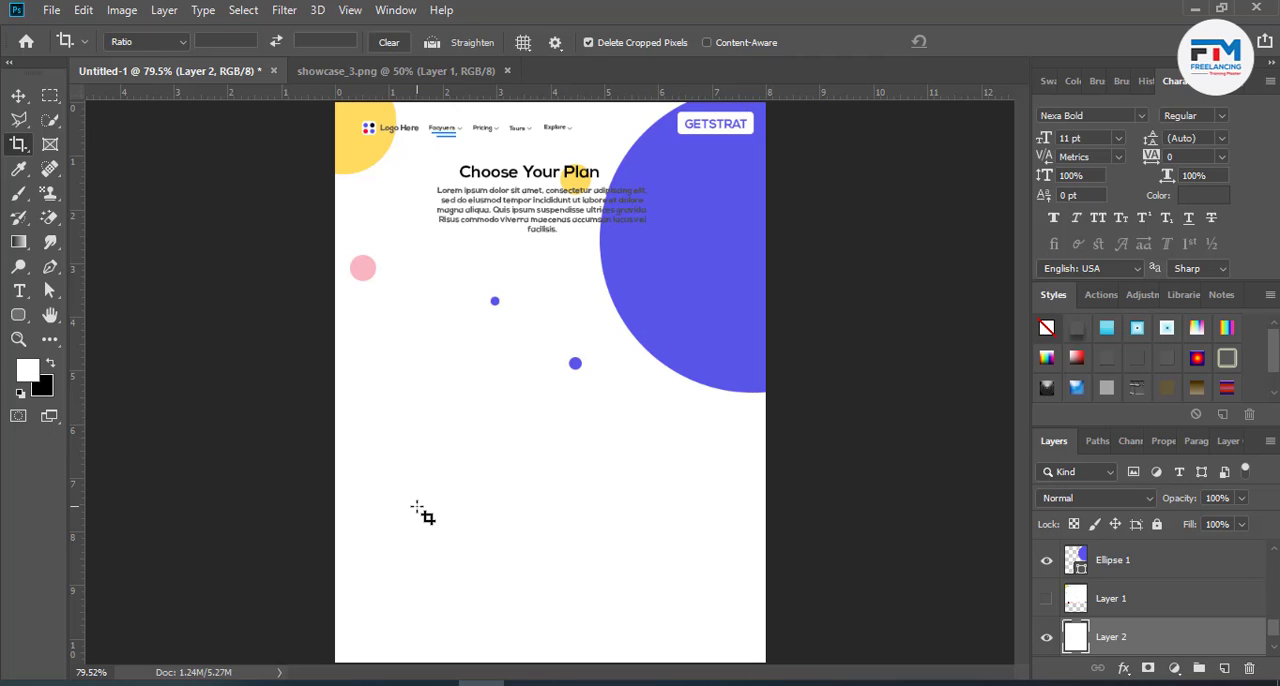
click(18, 314)
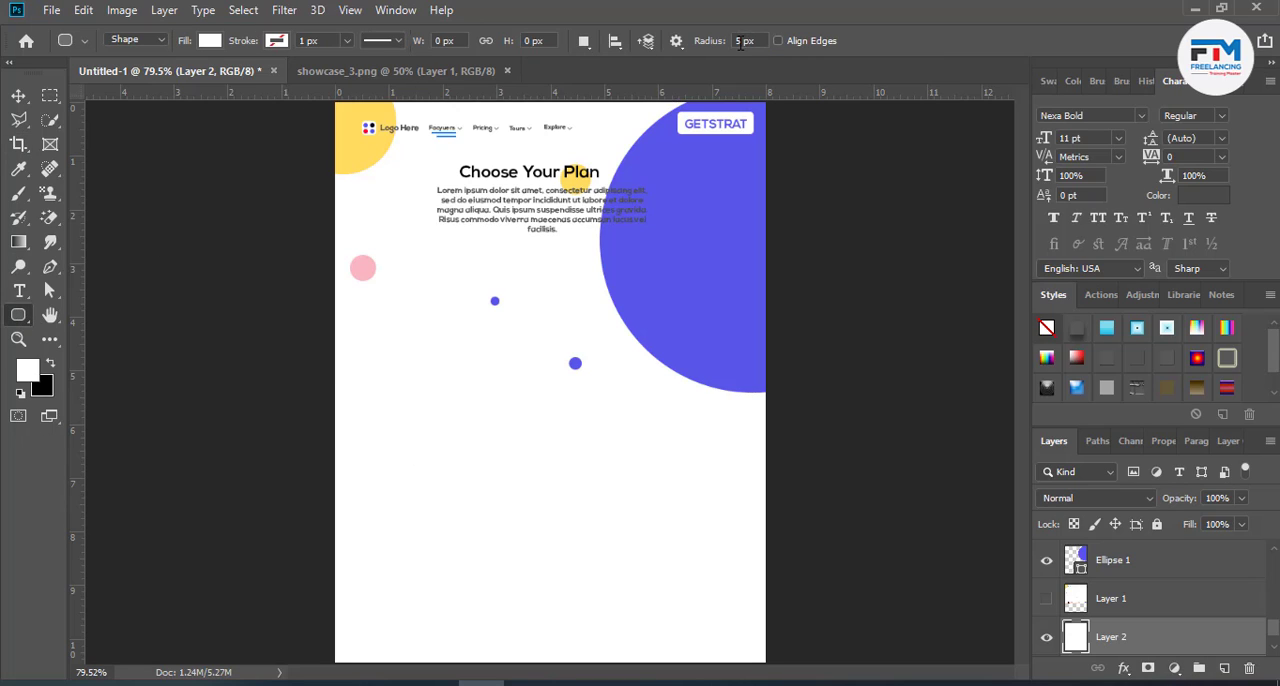
drag(740, 43, 728, 47)
drag(421, 288, 567, 541)
click(18, 95)
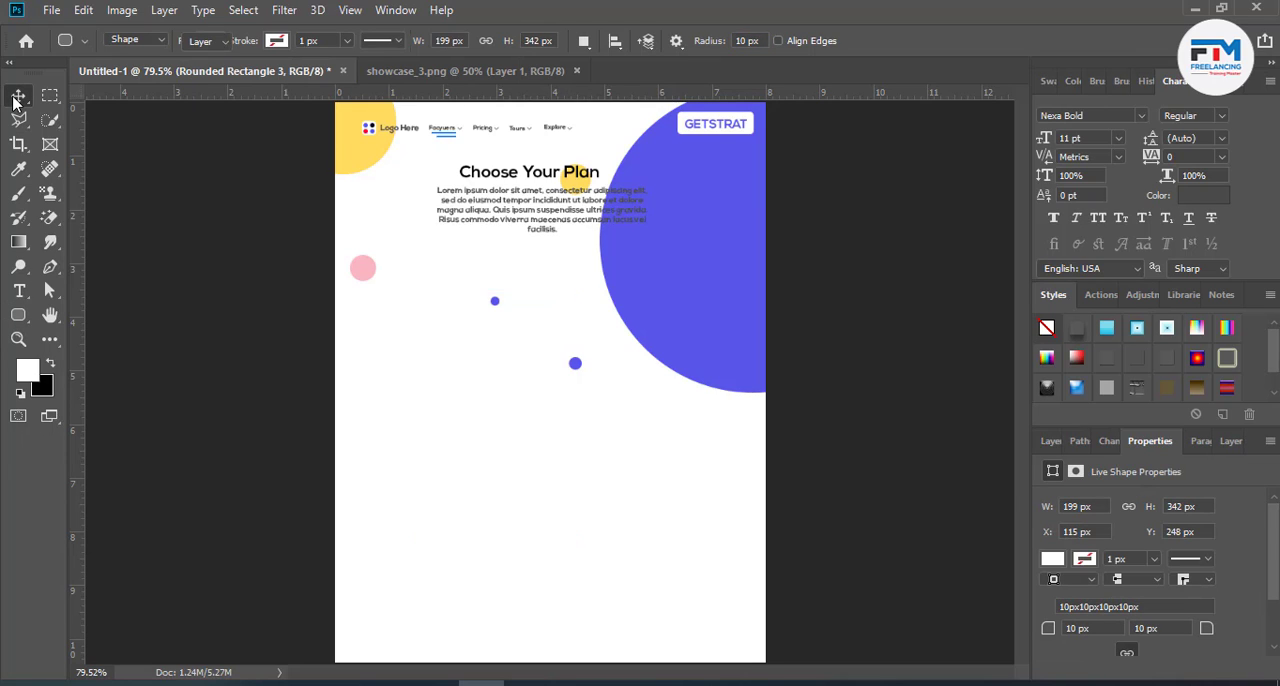
- Try salmon #f38484 and the large circle's purple #5956e9 as the new rounded rectangle's fill, then settle on white #ffffff
click(1050, 441)
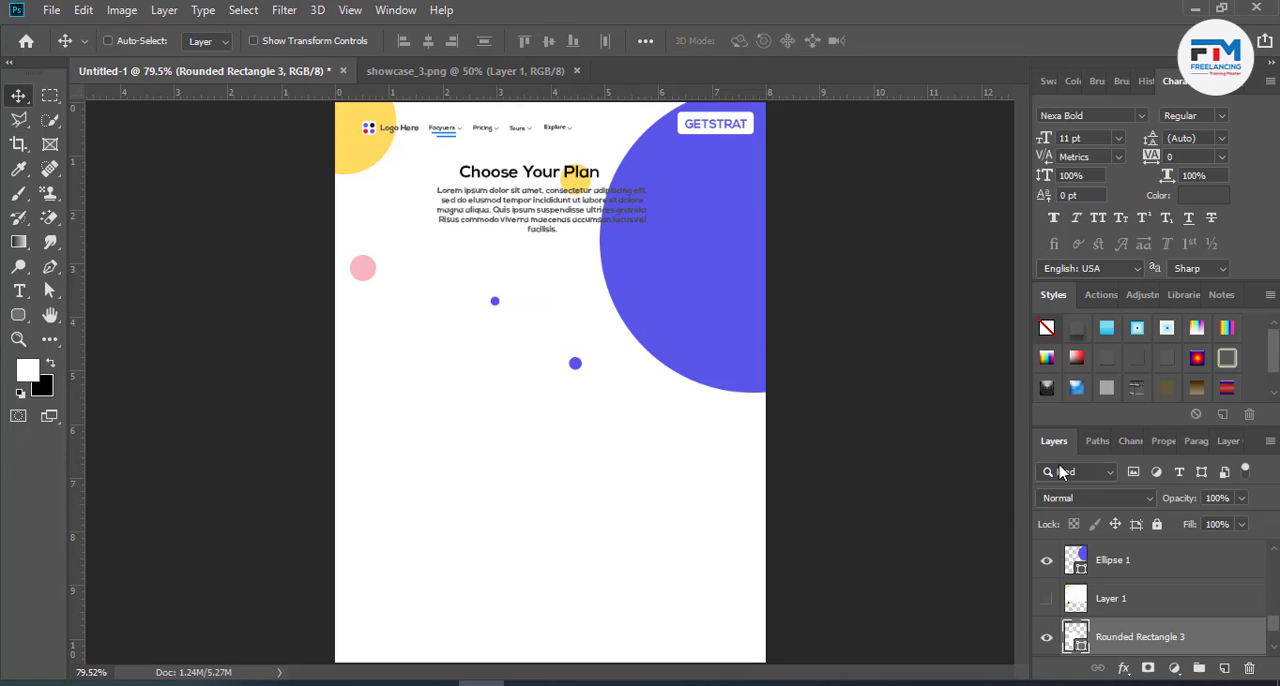
double_click(1076, 636)
click(829, 306)
click(894, 300)
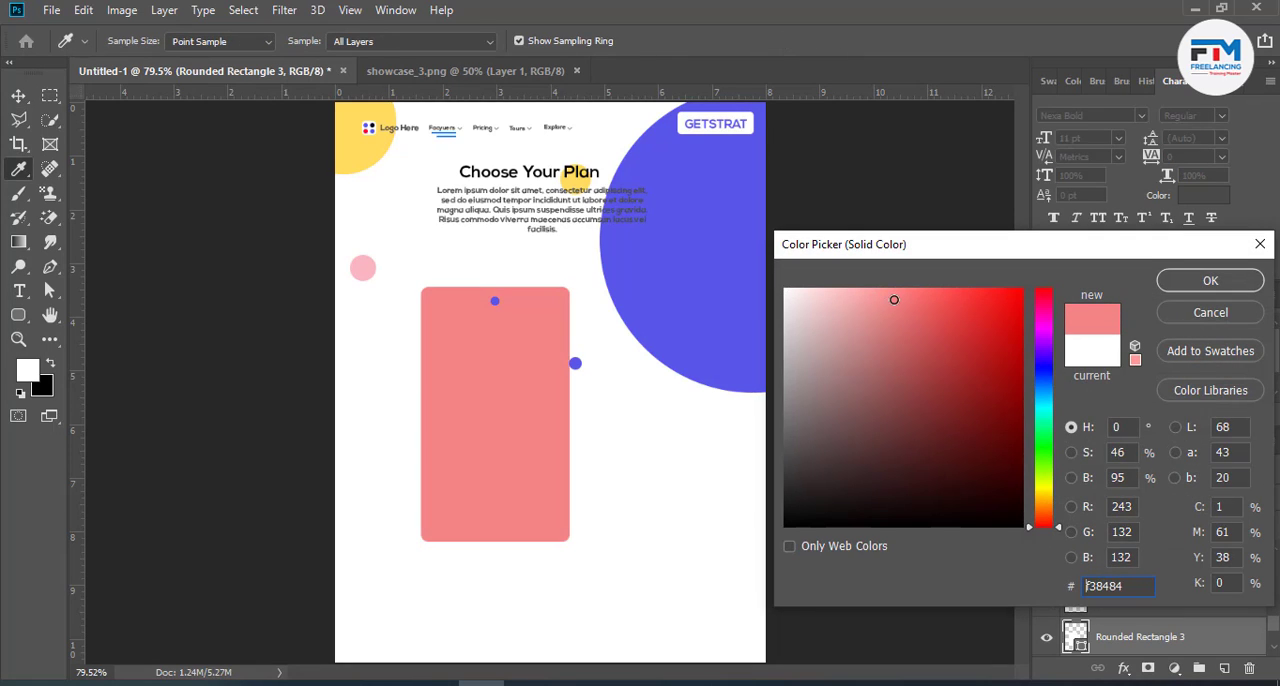
drag(894, 300, 809, 394)
click(665, 284)
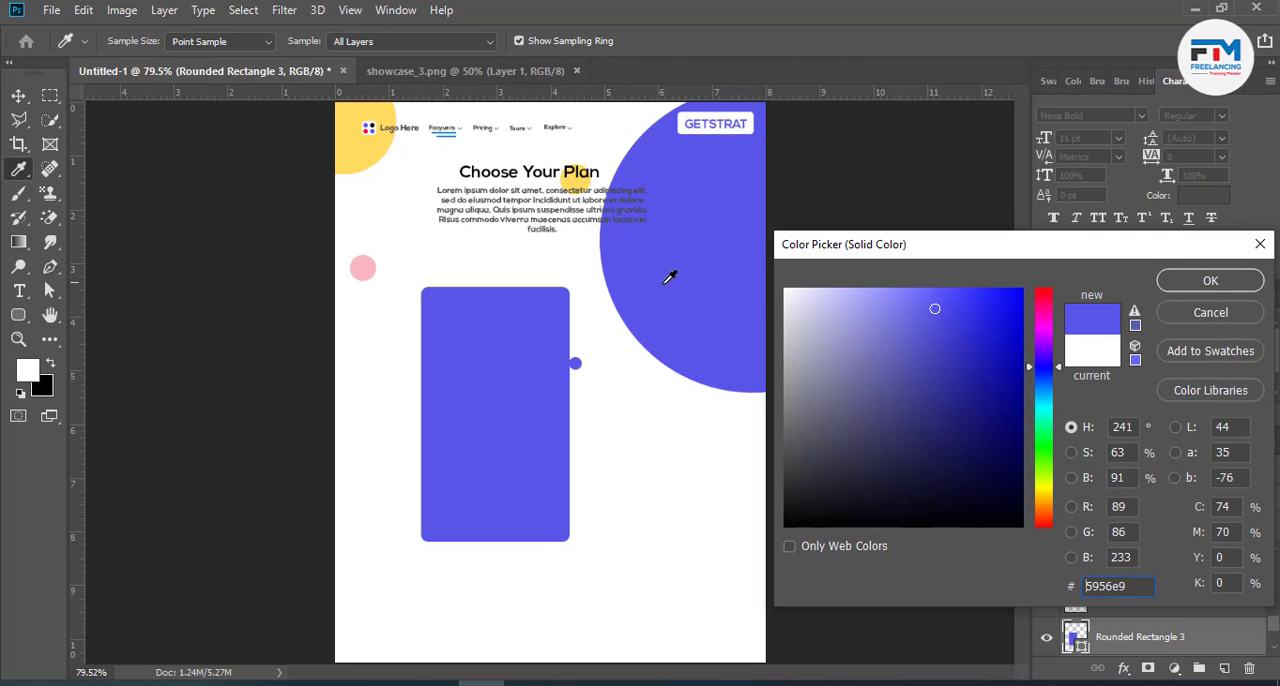
drag(946, 374, 770, 282)
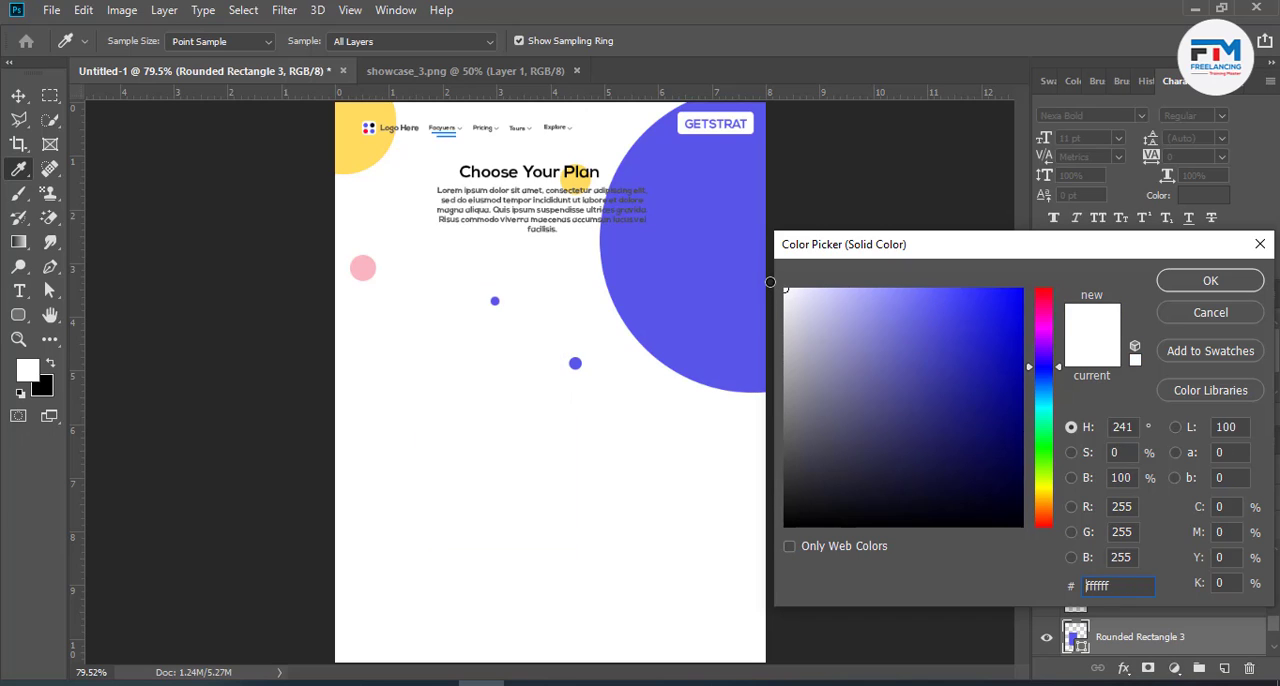
click(1171, 280)
- Move the new rounded rectangle slightly left and up, and recolour it medium grey
drag(500, 386, 488, 381)
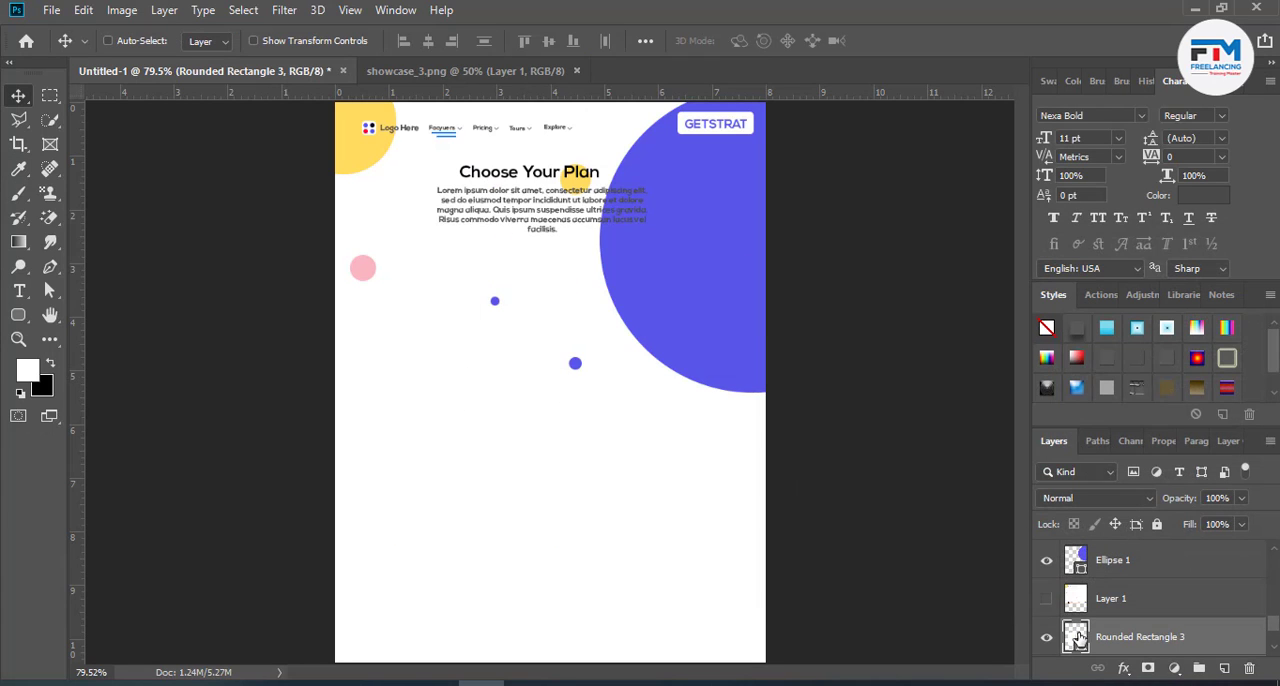
double_click(1073, 636)
mouse_move(943, 510)
mouse_down()
mouse_move(811, 489)
mouse_move(742, 385)
mouse_up()
click(1184, 287)
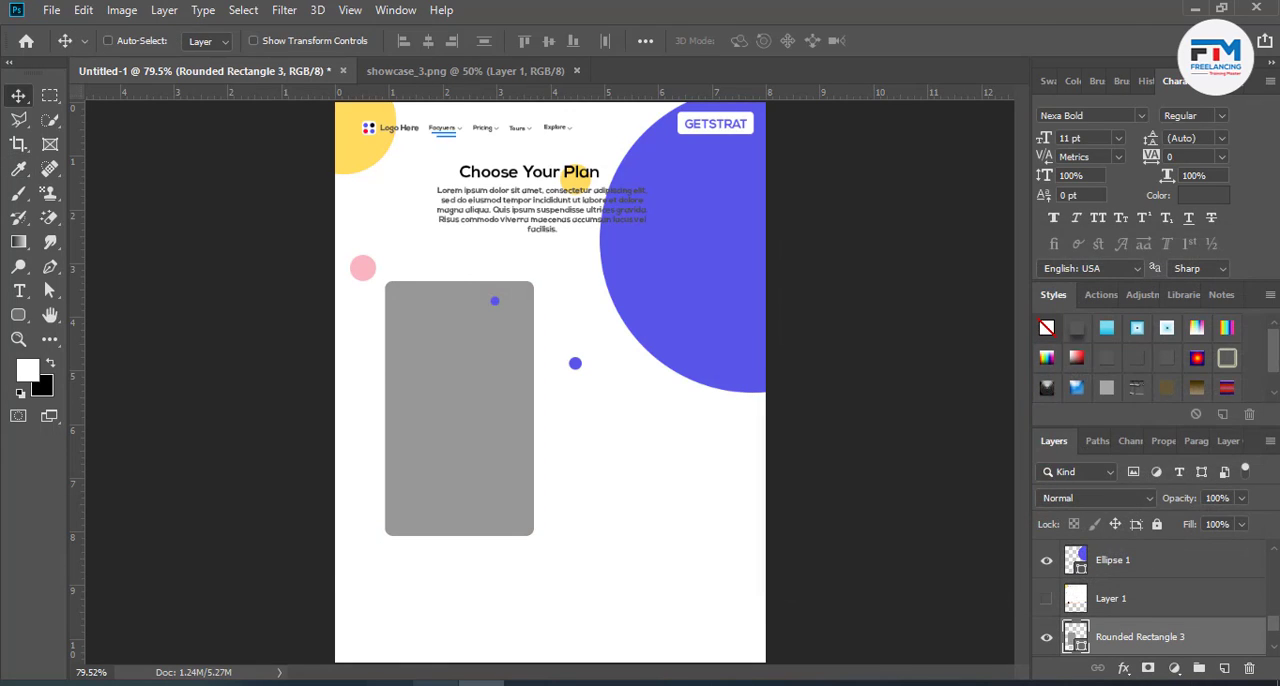
- Switch to Chrome and open the Google search results for "pricing table"
click(435, 683)
click(750, 14)
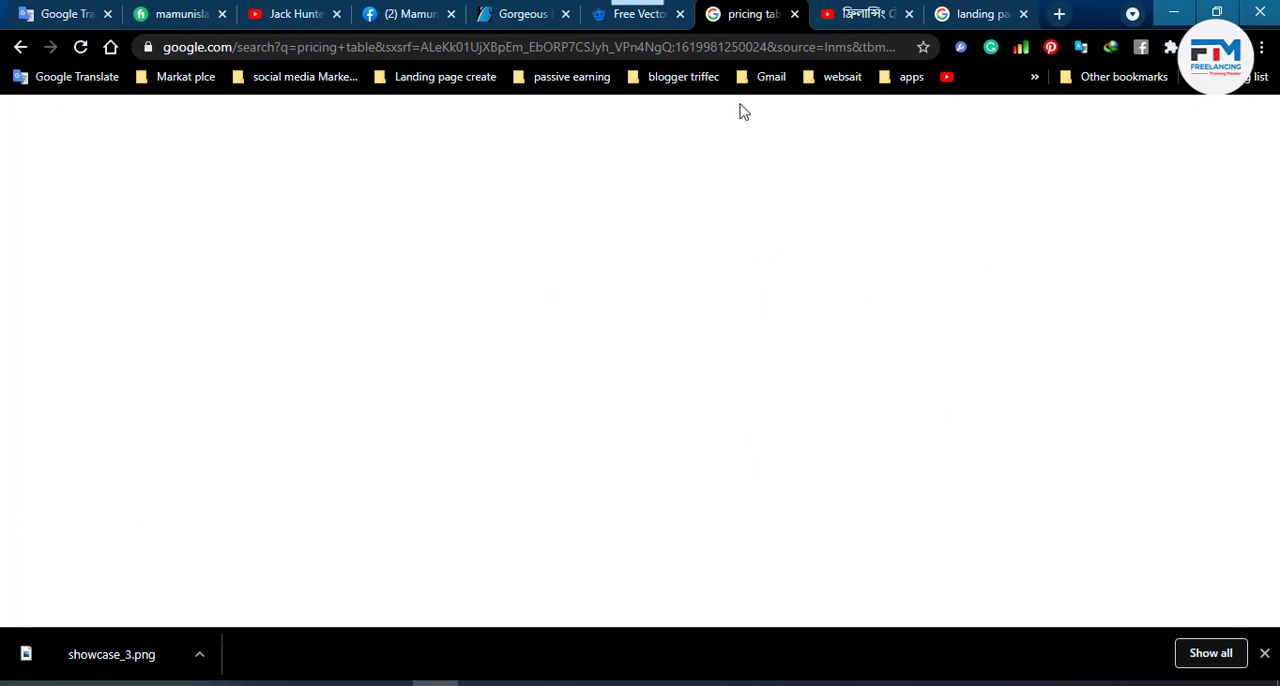
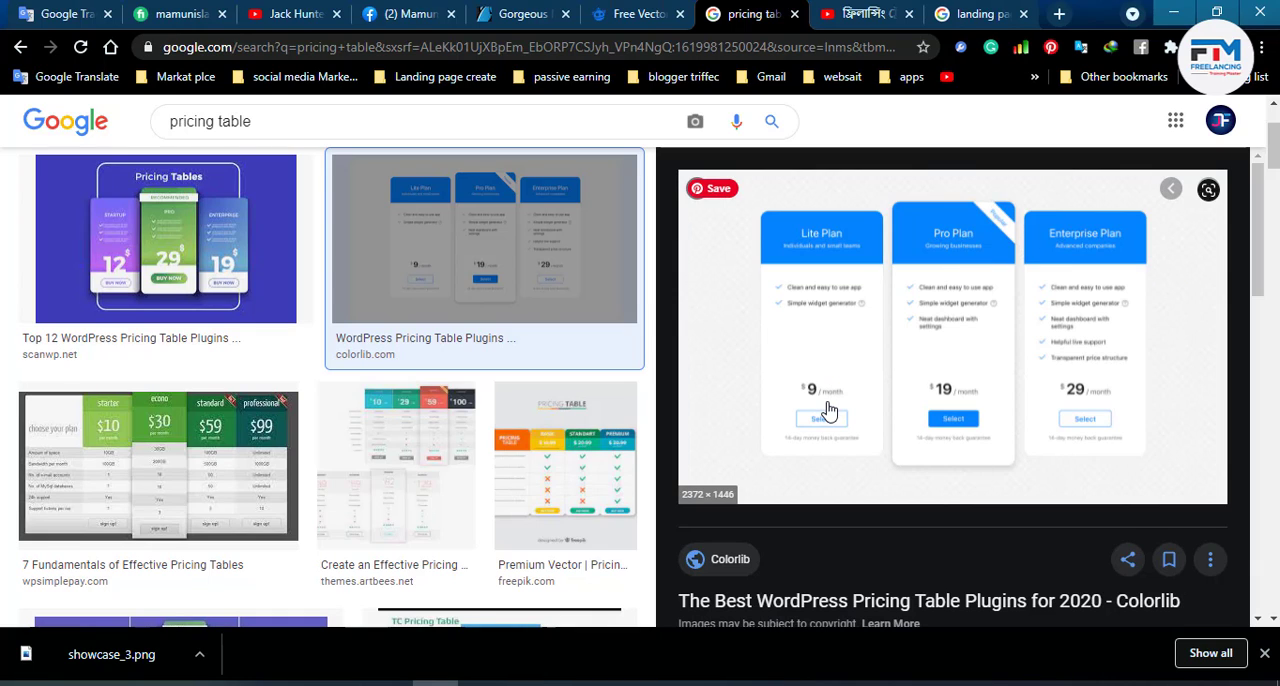
- Switch back to Photoshop and draw a rectangle of 301 × 138 px across the upper part of the grey rounded rectangle
click(1173, 13)
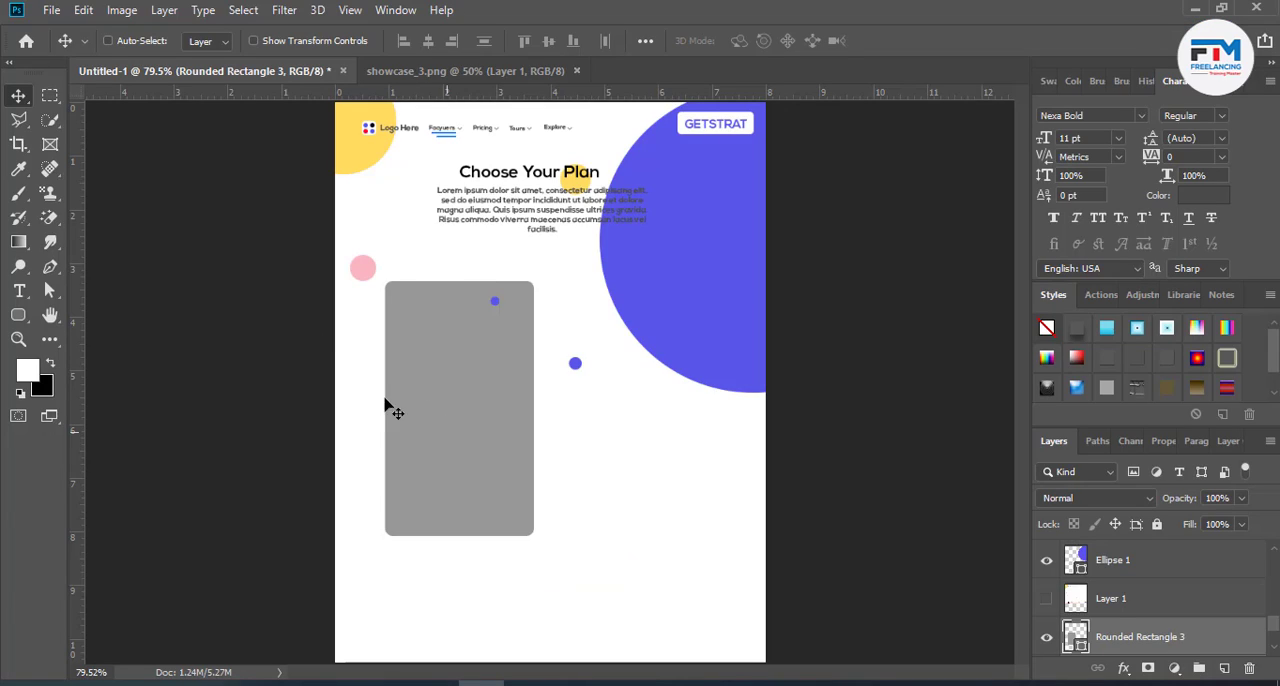
click(18, 315)
click(90, 315)
drag(347, 237, 573, 339)
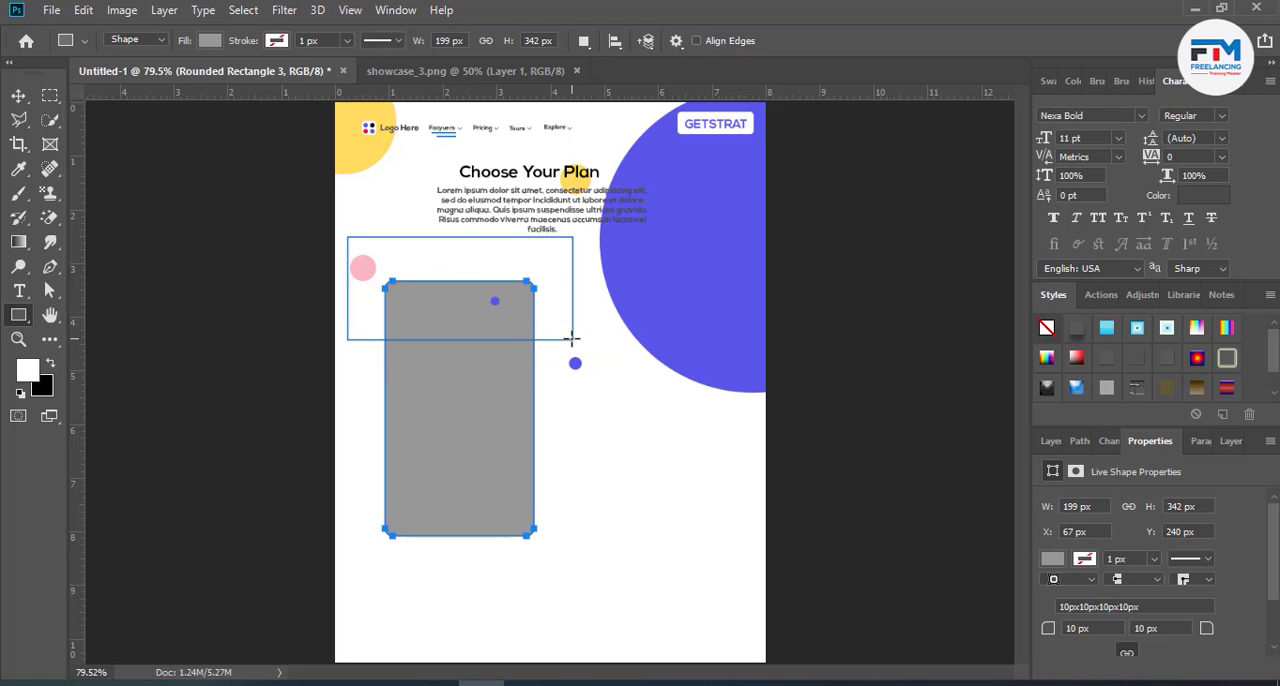
click(17, 90)
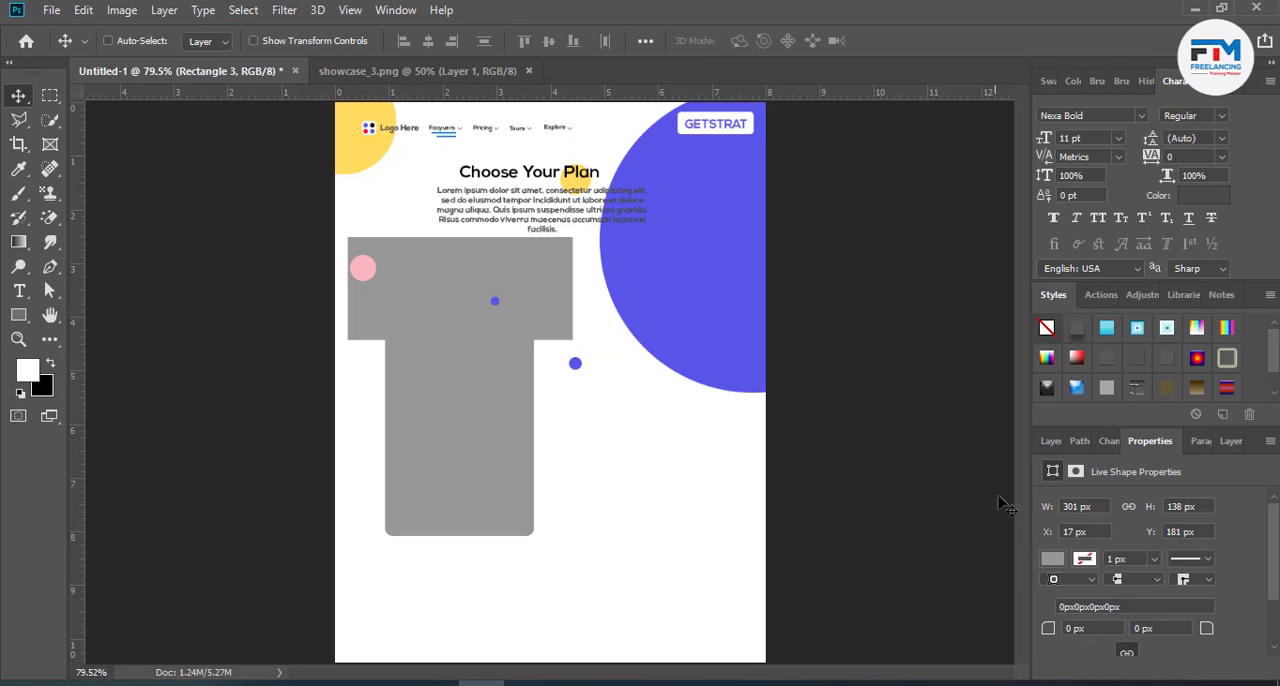
- Fill the new rectangle with the large circle's purple, #5956e9
click(1051, 441)
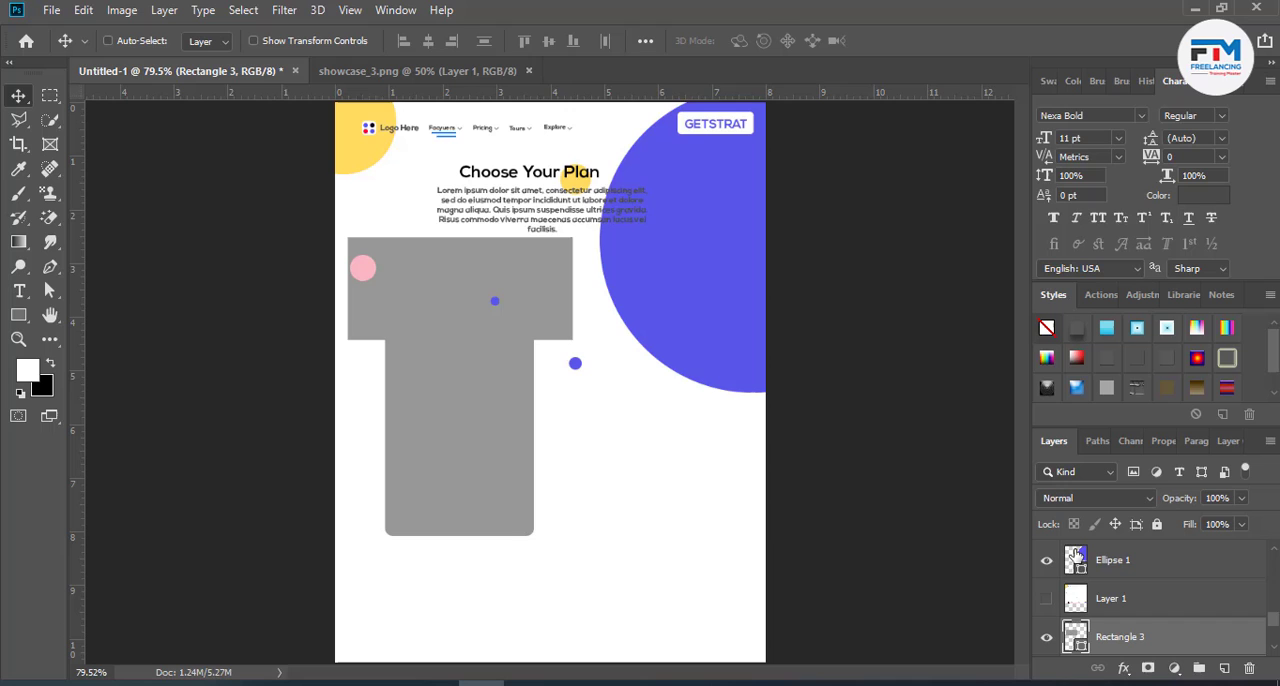
double_click(1071, 634)
click(684, 277)
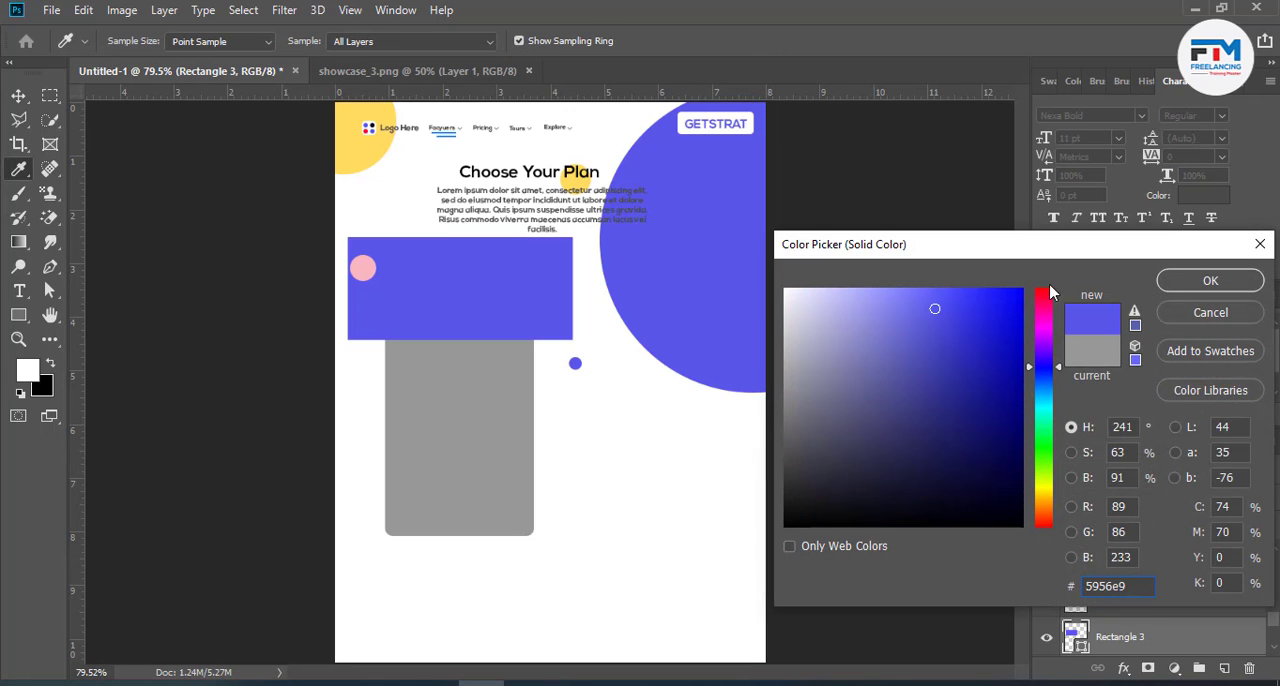
click(1172, 287)
- Recolour the grey rounded rectangle beneath the purple rectangle to white
scroll(1068, 605, down, 2)
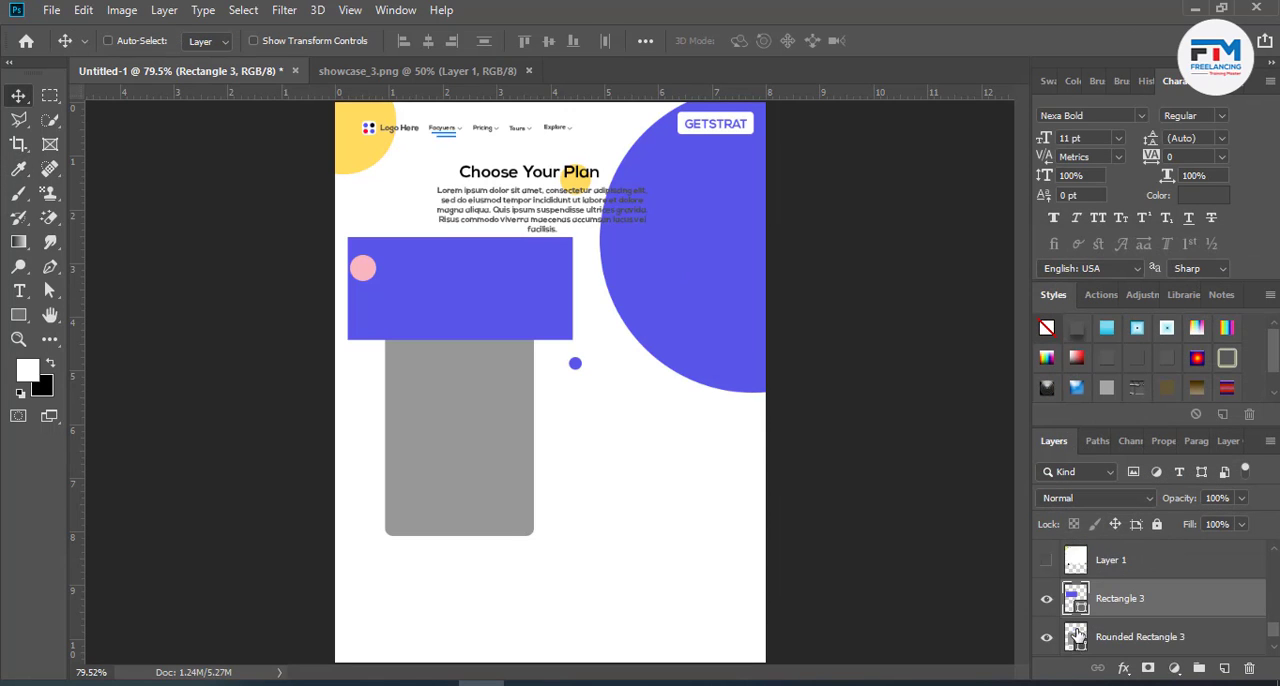
double_click(1075, 600)
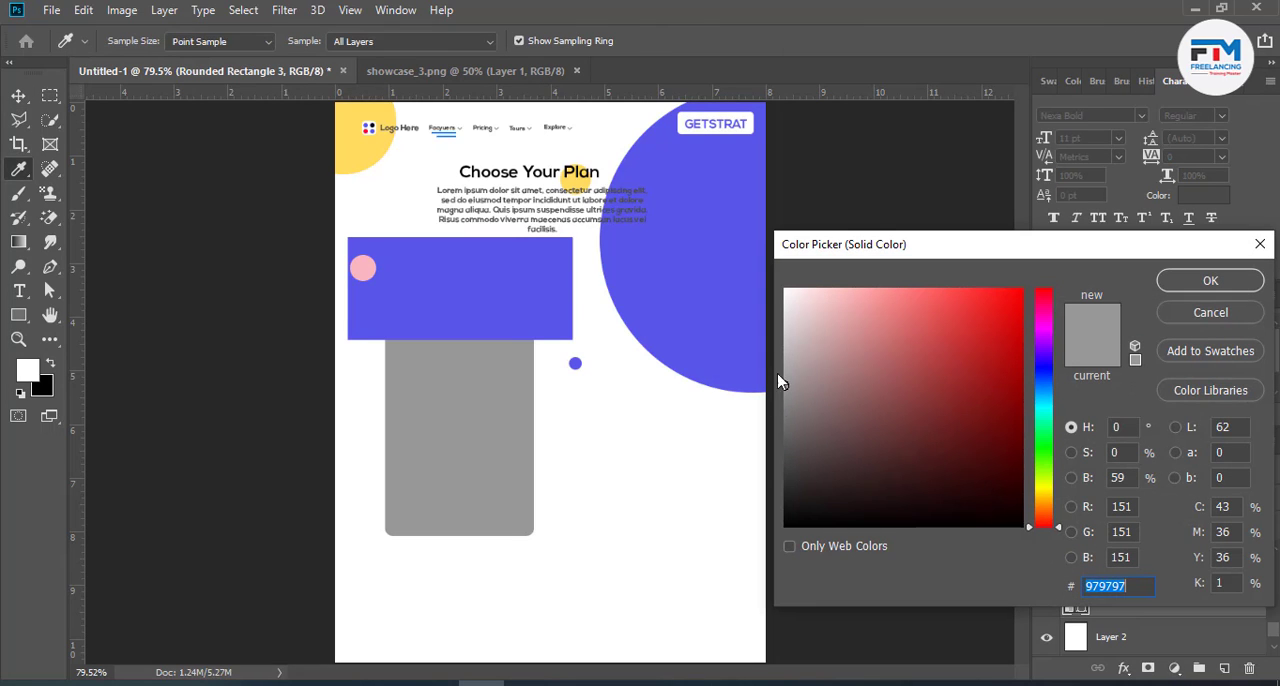
drag(785, 385, 784, 289)
click(1176, 285)
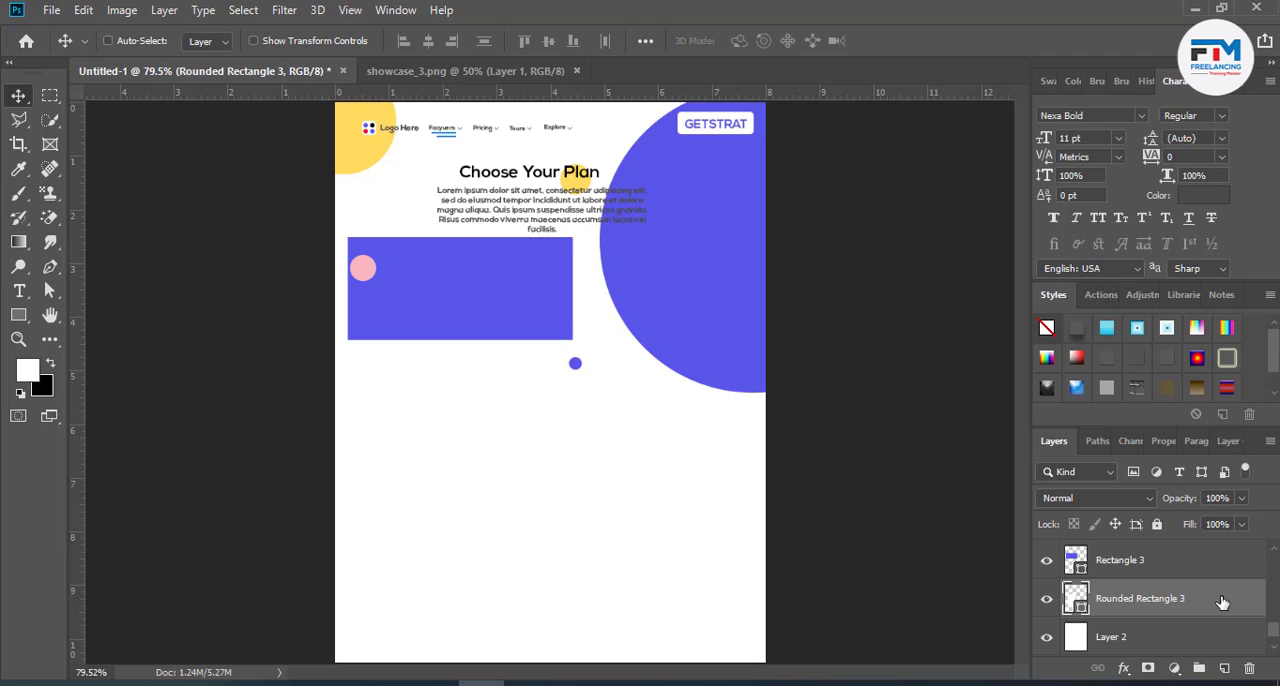
- Add a black drop shadow to the white rounded rectangle with 56% opacity, 0 px distance, 2% spread and 16 px size
double_click(1221, 601)
click(590, 541)
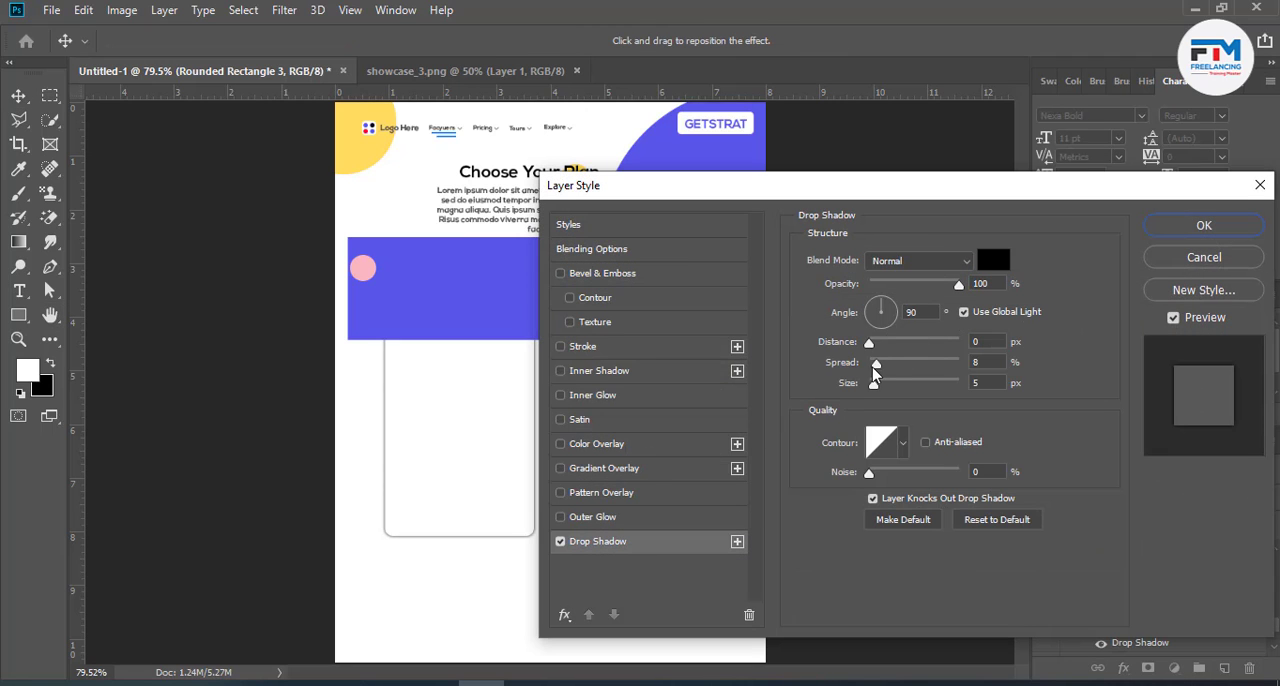
mouse_move(873, 367)
mouse_down()
mouse_move(891, 369)
mouse_move(882, 388)
mouse_move(875, 368)
mouse_up()
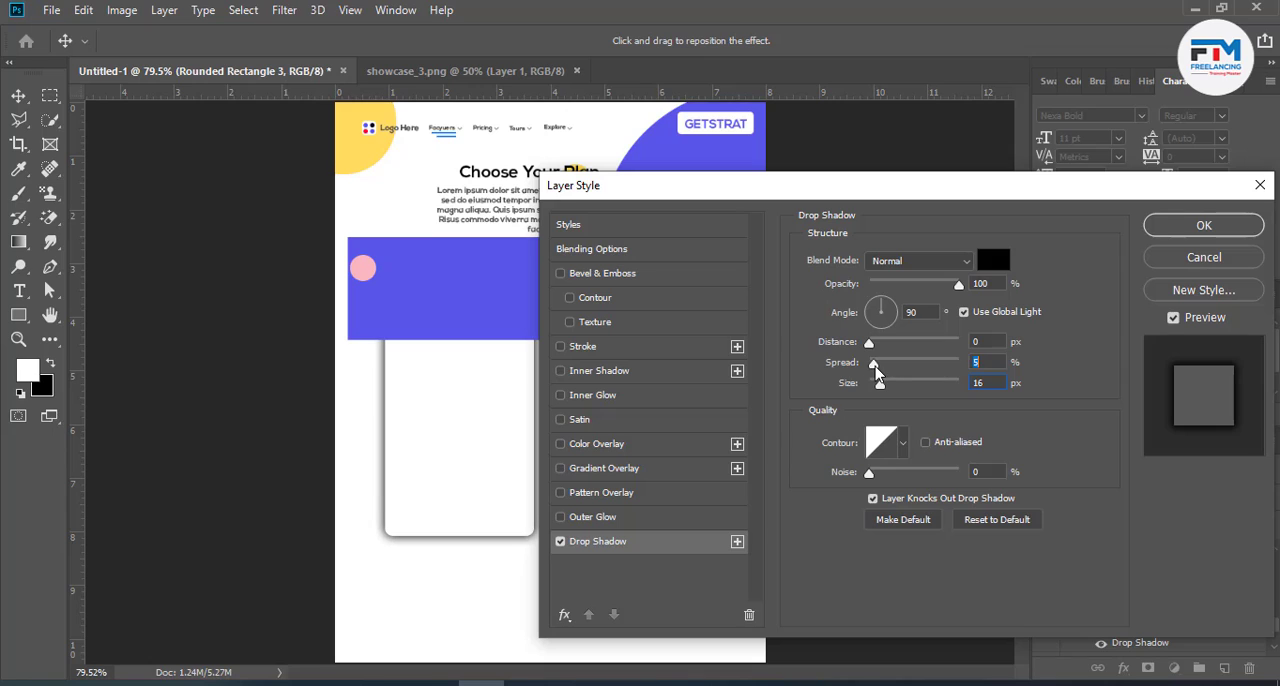
drag(944, 284, 920, 286)
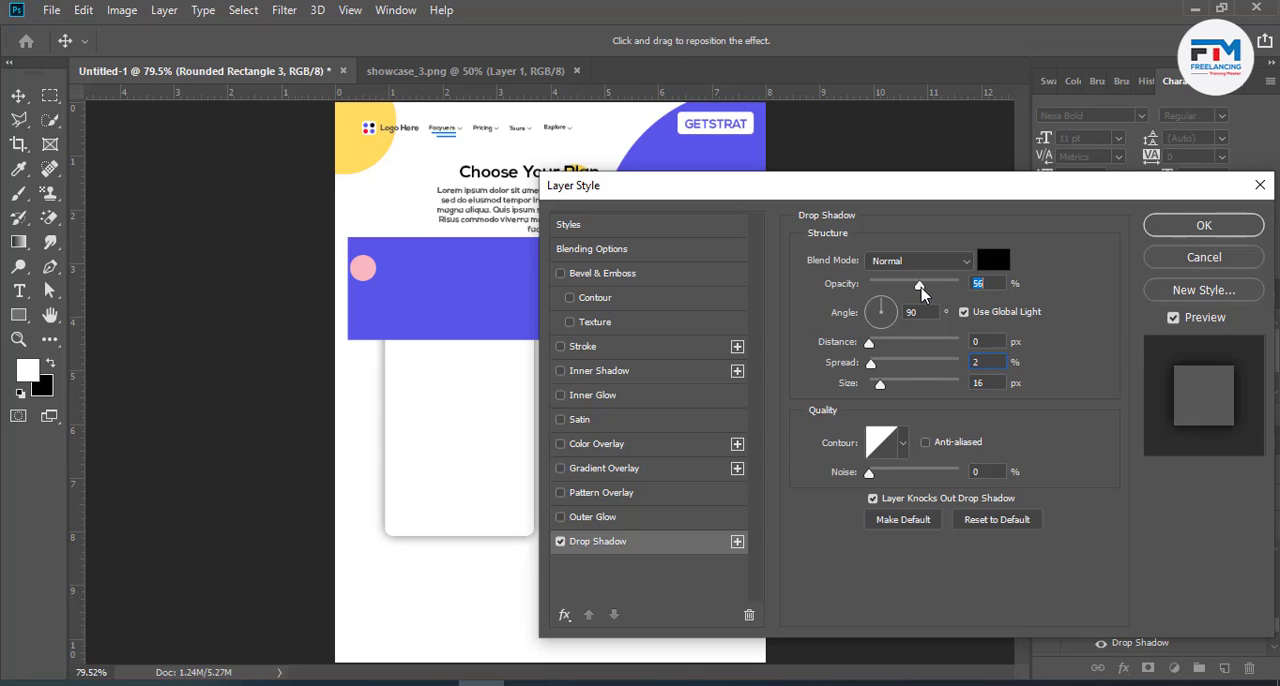
click(1198, 230)
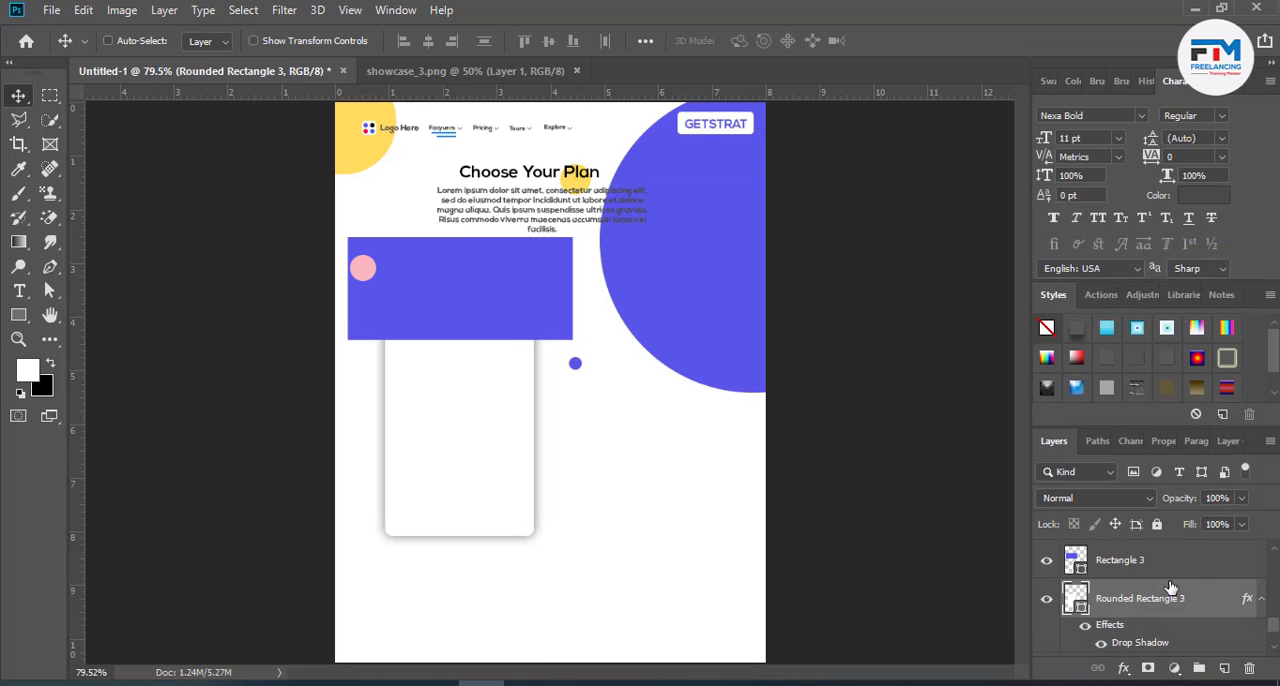
- Clip the purple rectangle to the white rounded rectangle as a card header and recolour it bright blue #0080f8
right_click(1188, 563)
click(967, 359)
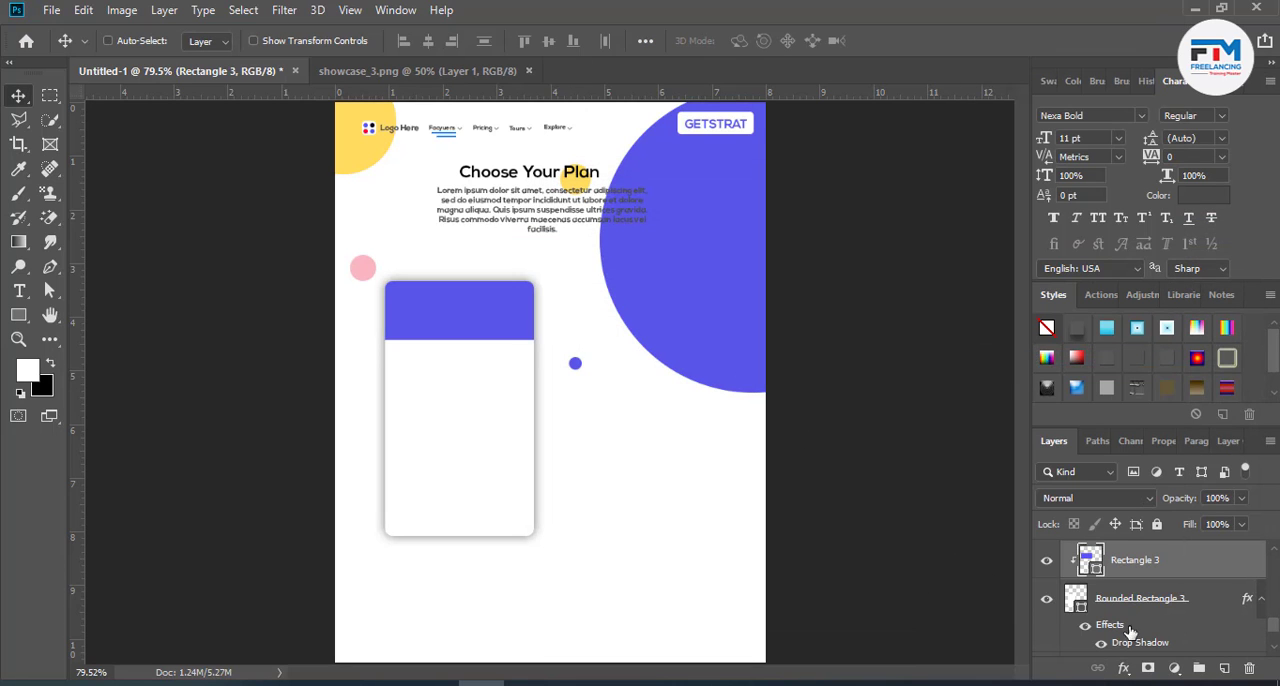
double_click(1090, 560)
mouse_move(960, 404)
mouse_down()
mouse_move(966, 314)
mouse_move(1061, 295)
mouse_up()
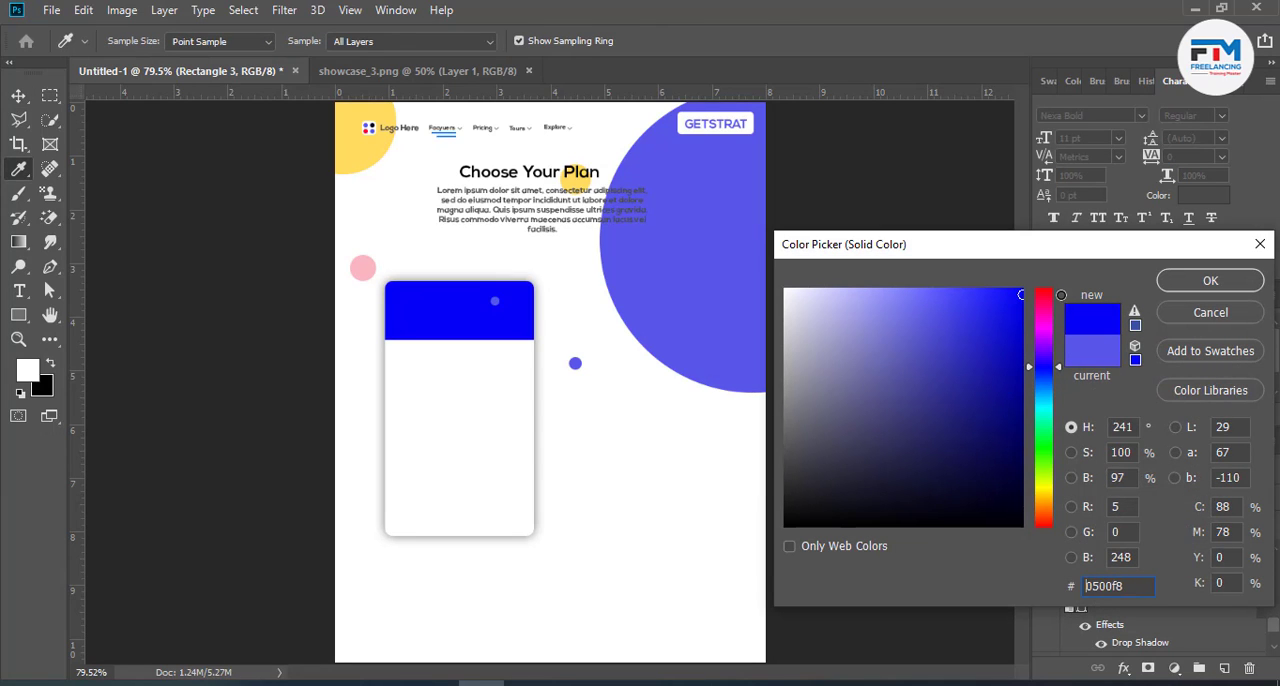
drag(1050, 384, 1043, 389)
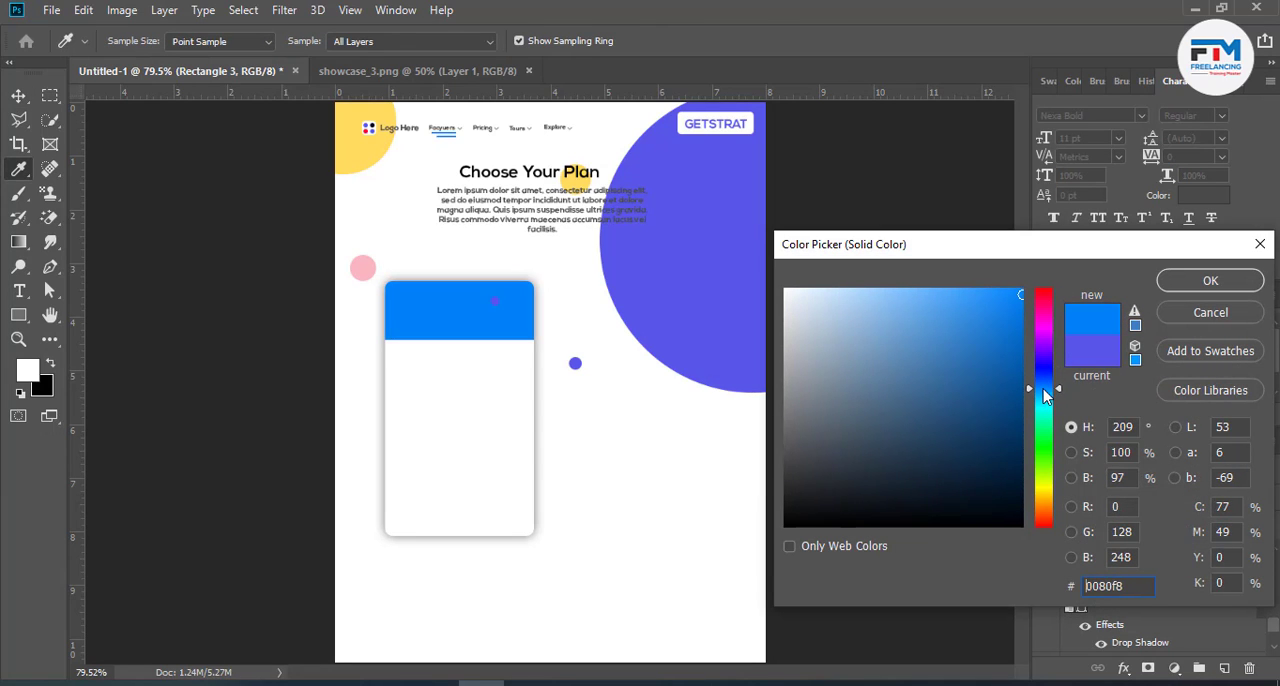
click(1200, 280)
- Recolour the large purple circle with the card header's blue, #0080f8
key(v)
ctrl+click(729, 334)
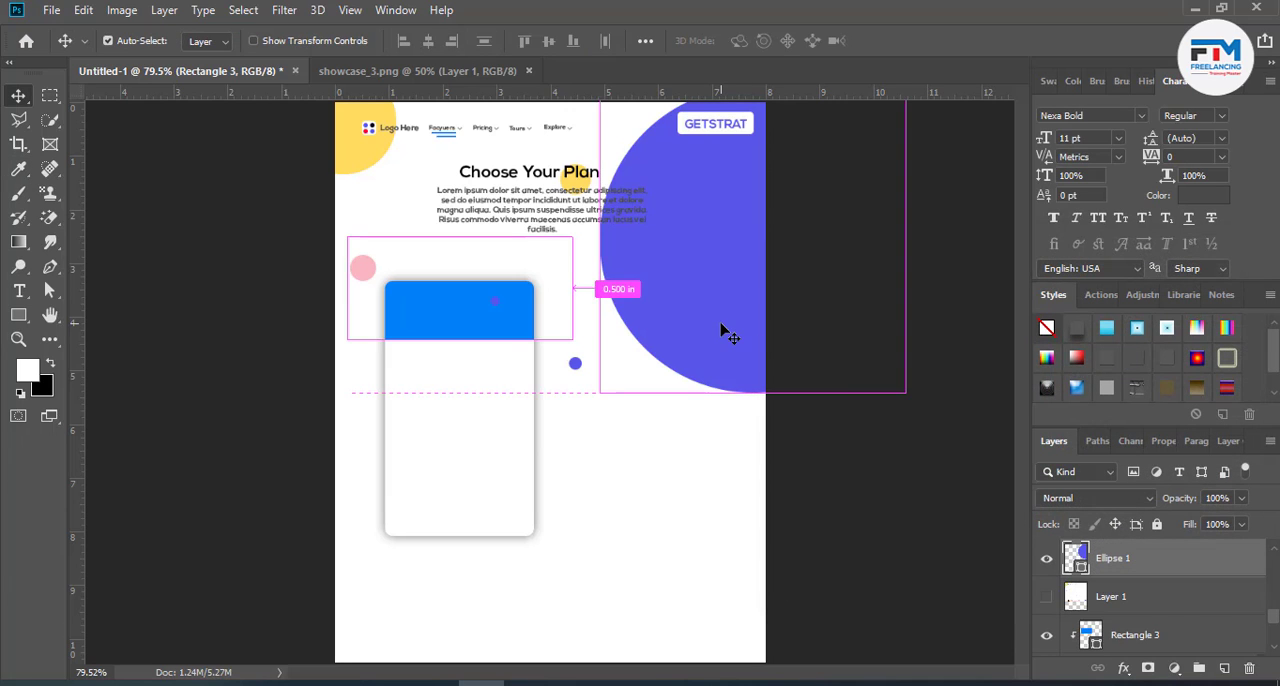
double_click(1074, 556)
click(428, 306)
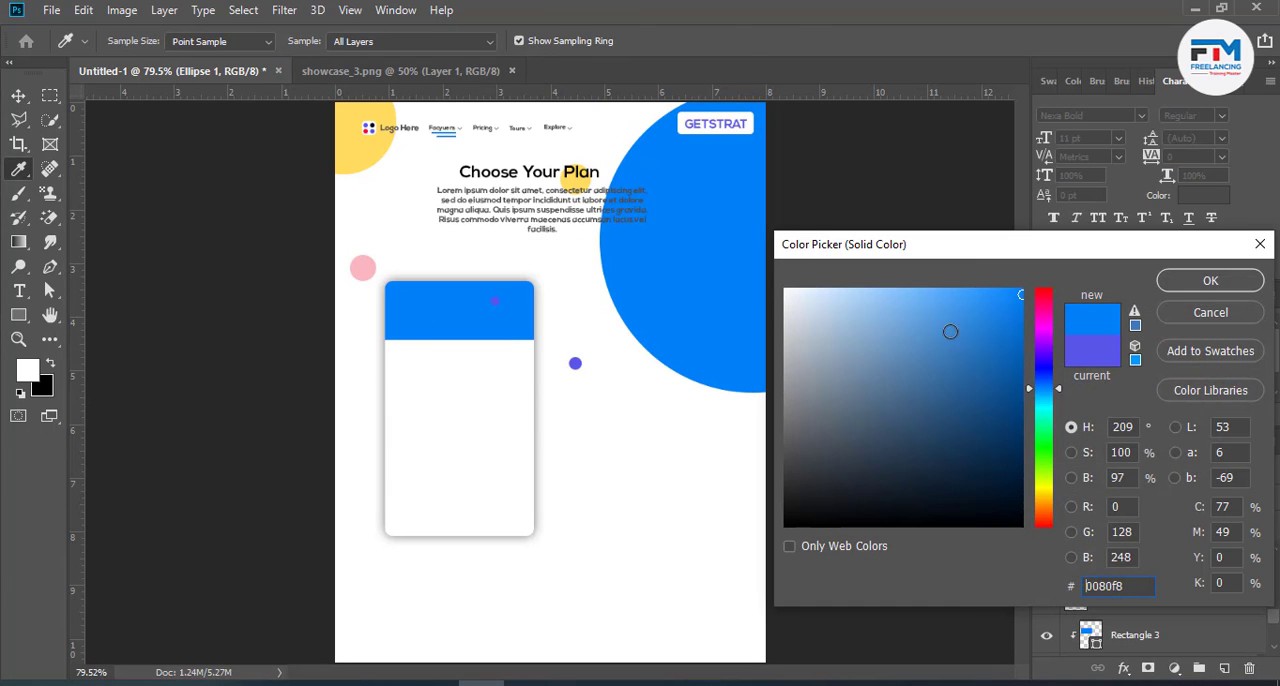
click(1179, 280)
key(v)
- Duplicate the card's header and body together and place the copy level with the original, near the page's right edge
scroll(1140, 620, down, 2)
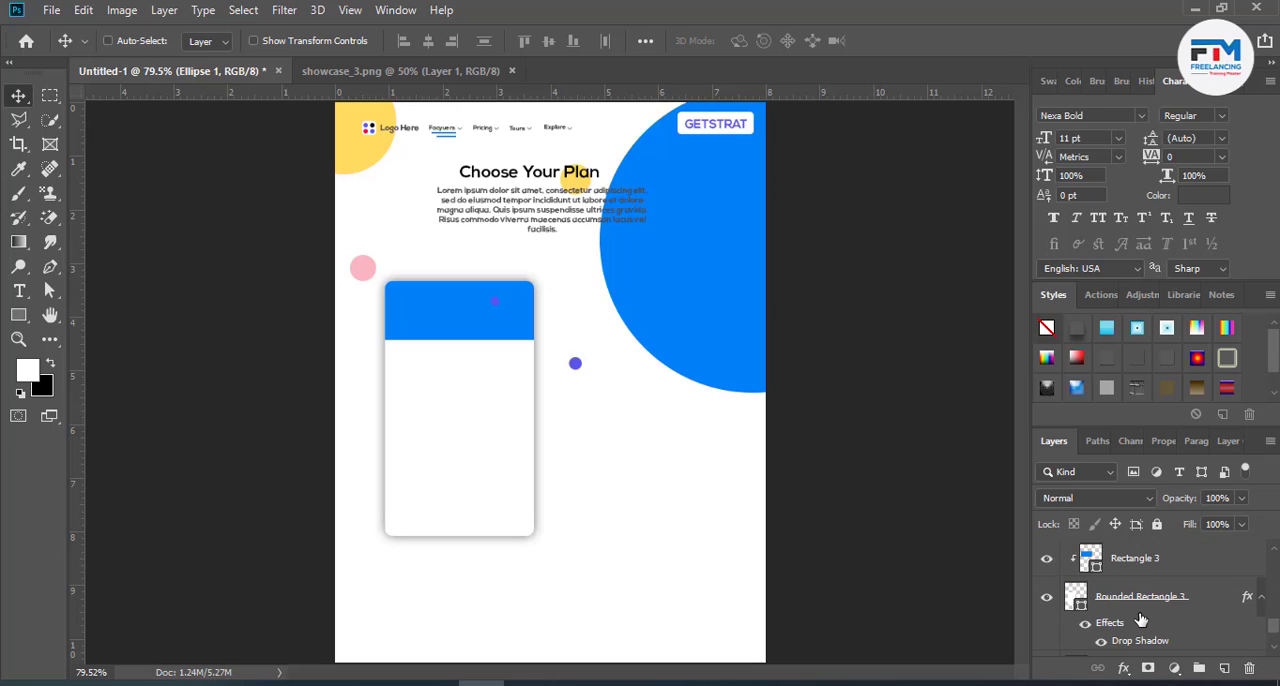
ctrl+click(540, 449)
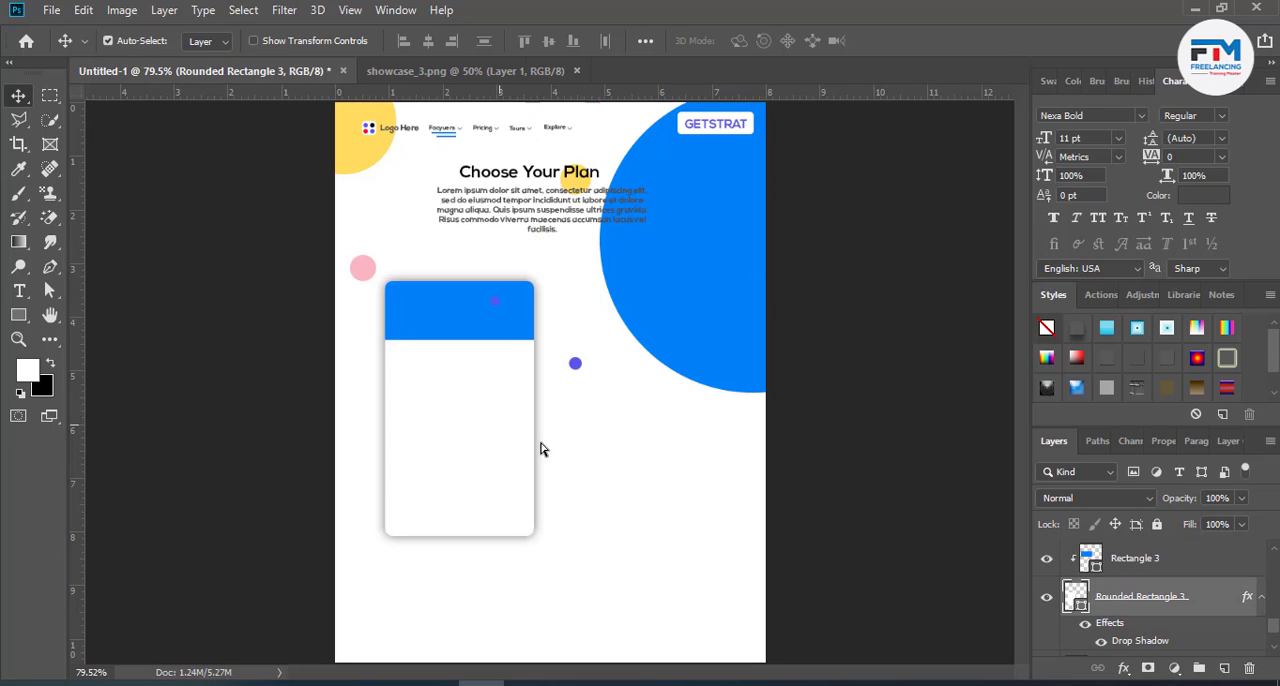
shift+click(1177, 568)
drag(1174, 587, 1150, 543)
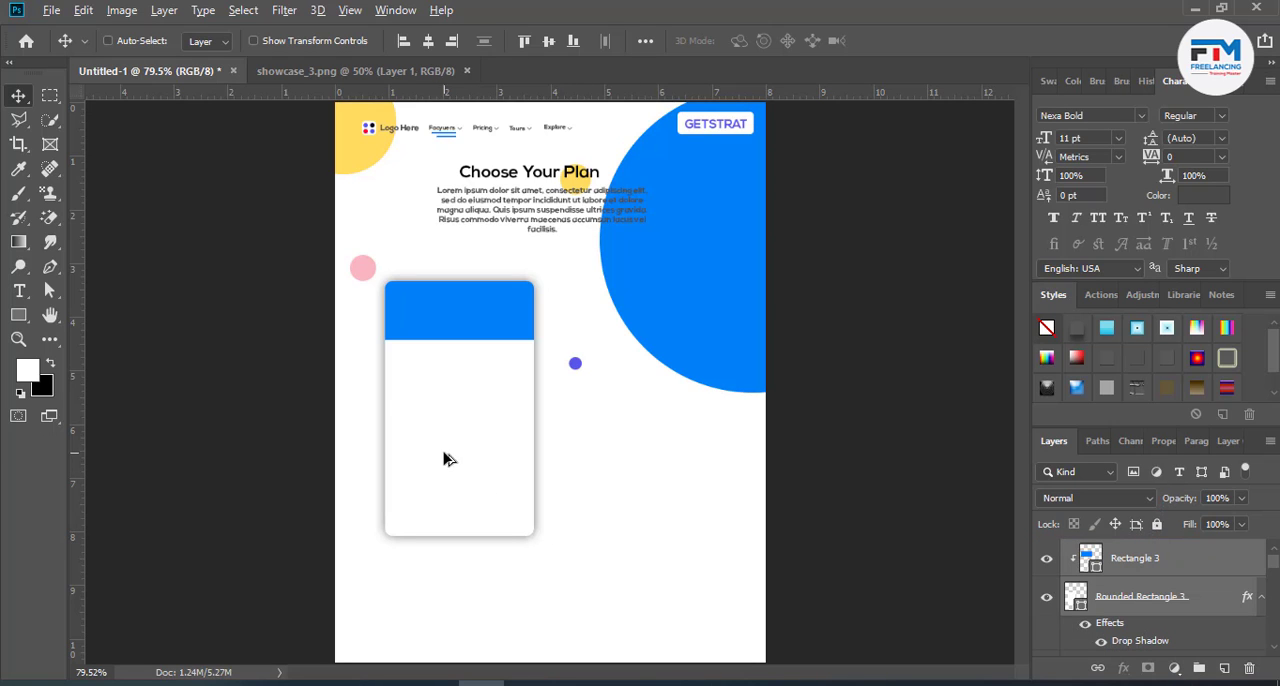
drag(446, 458, 661, 476)
- Group the header and body layers of each of the two cards into its own group
scroll(1209, 629, down, 2)
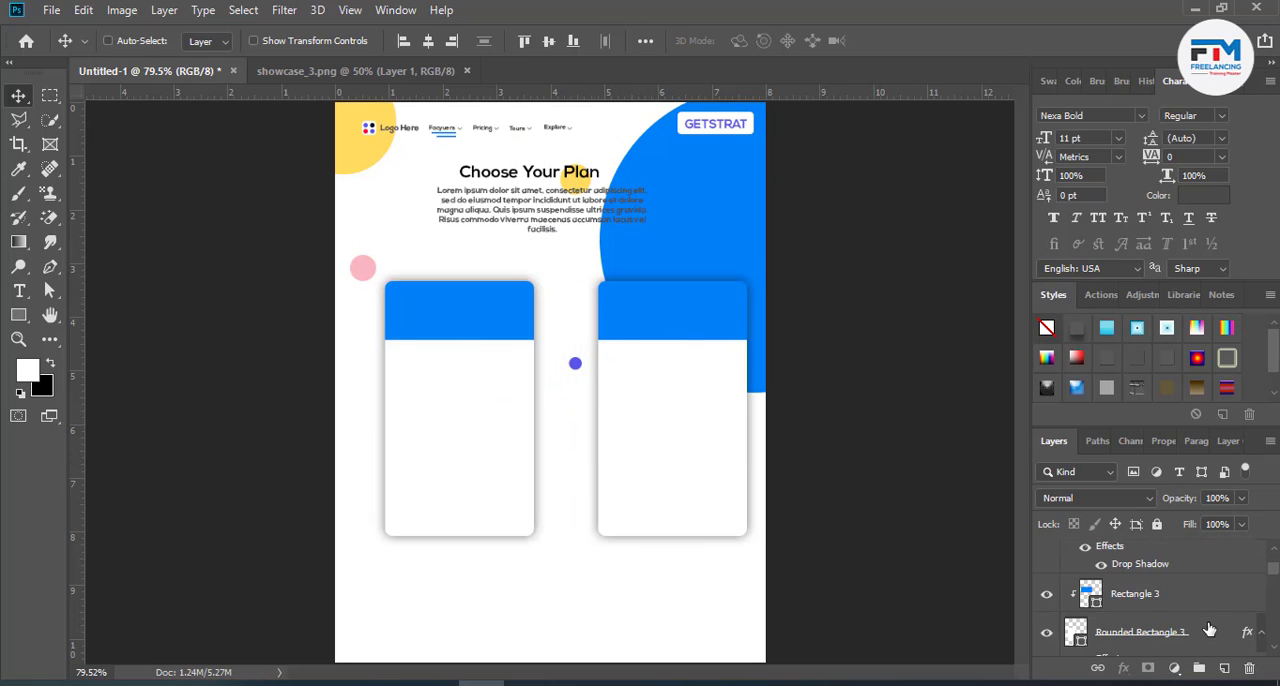
key(ctrl+g)
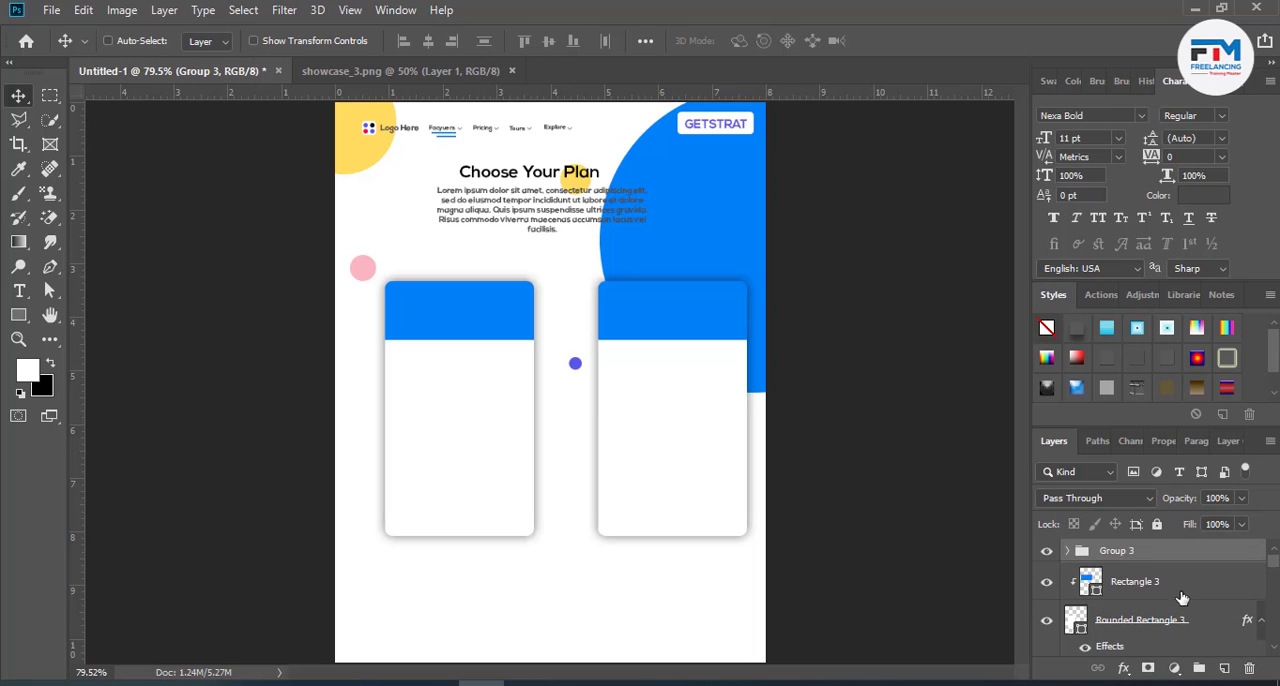
click(1181, 595)
shift+click(1201, 632)
key(ctrl+g)
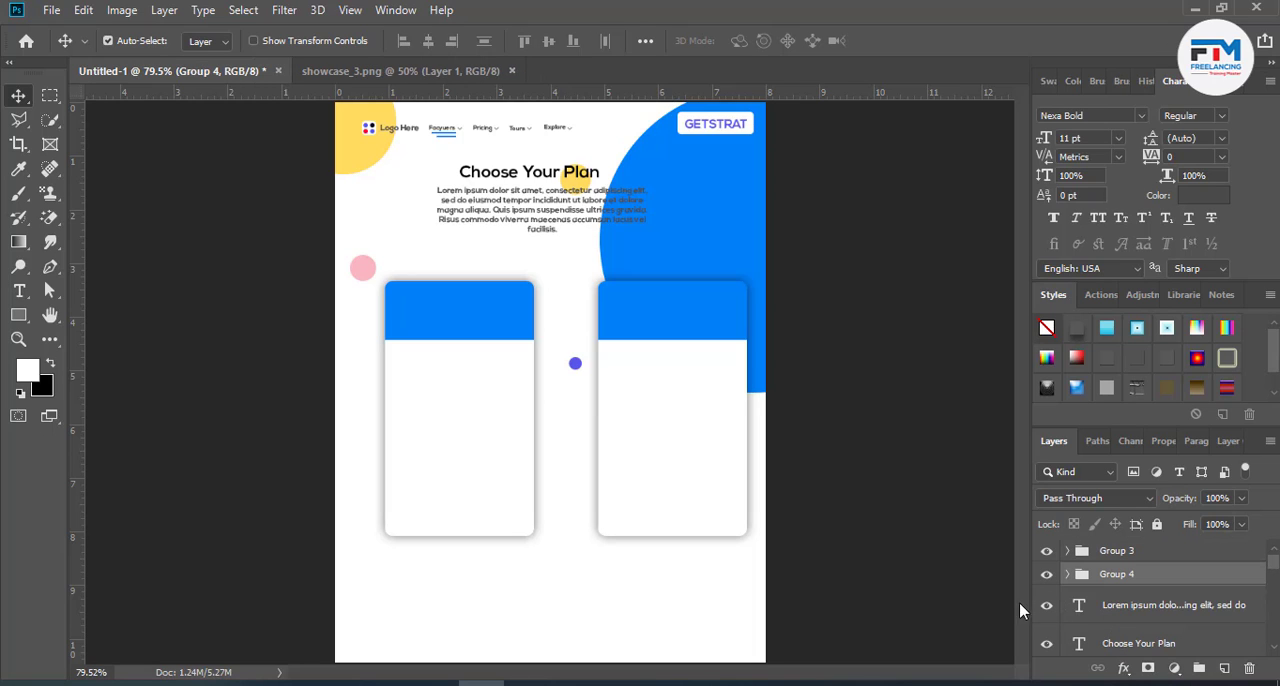
- Move the left card nearer the page edge and duplicate it as a middle card, stacked in front and raised above the others
mouse_move(541, 487)
mouse_down()
mouse_move(506, 490)
mouse_move(543, 480)
mouse_up()
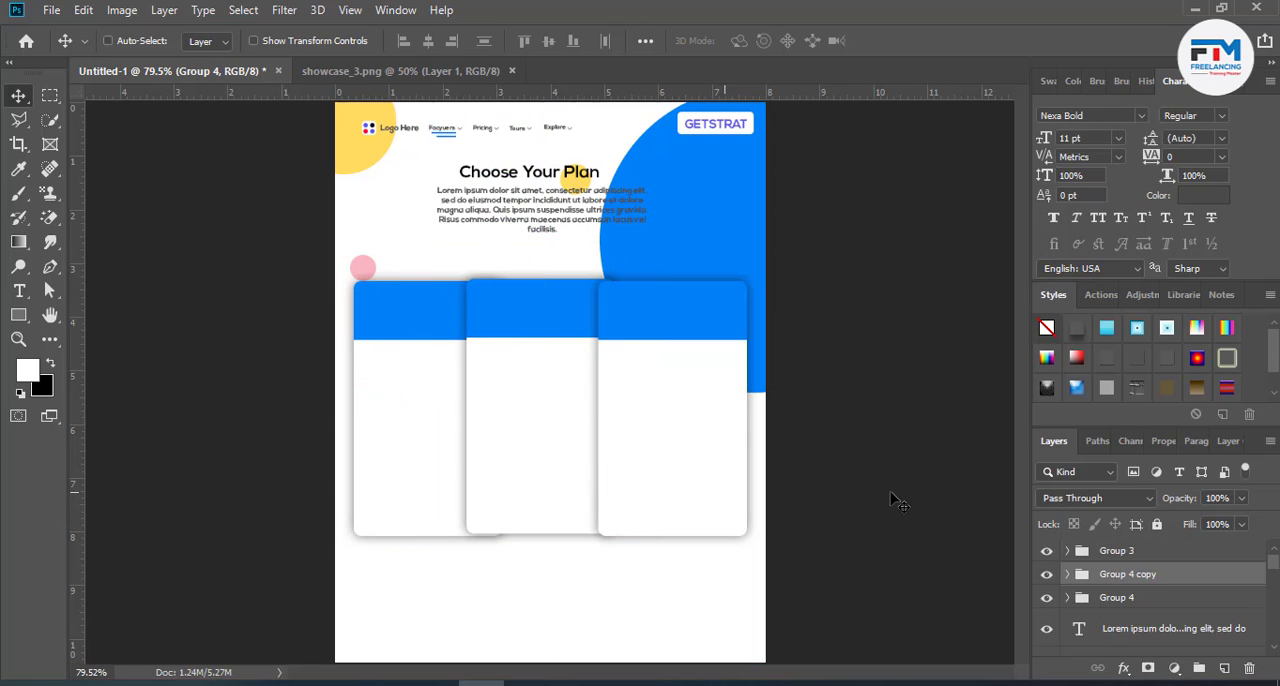
drag(1137, 541, 1137, 545)
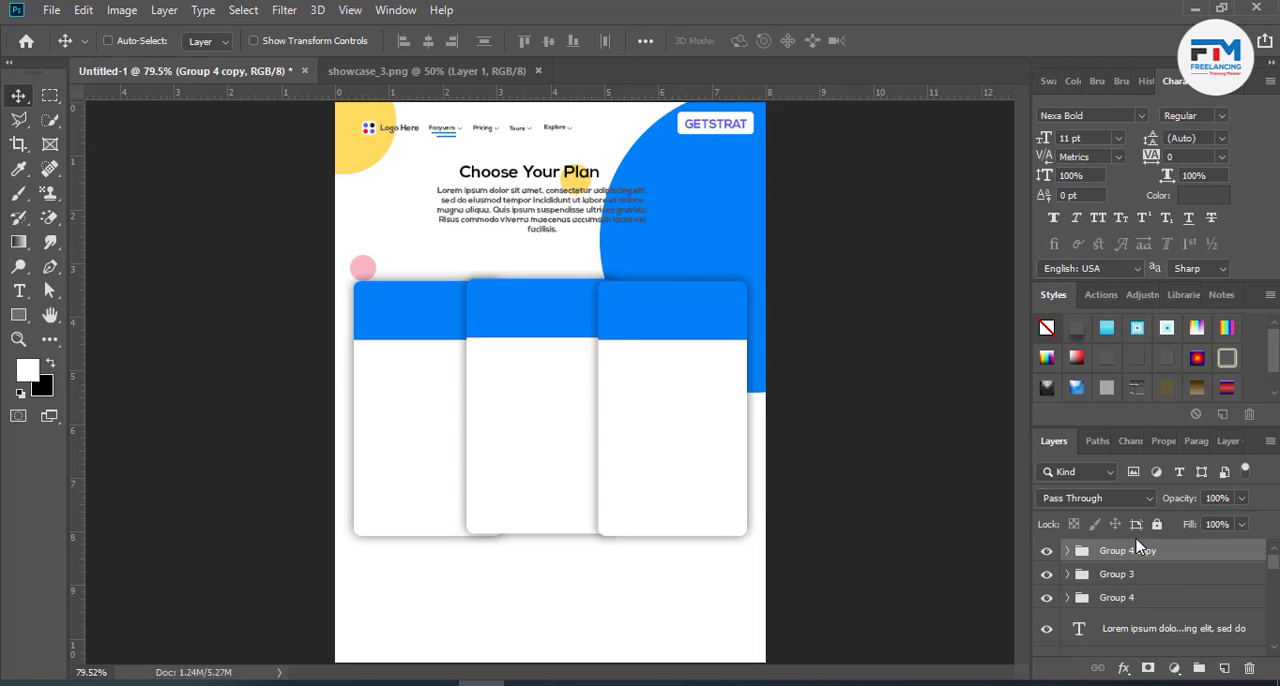
drag(580, 437, 588, 419)
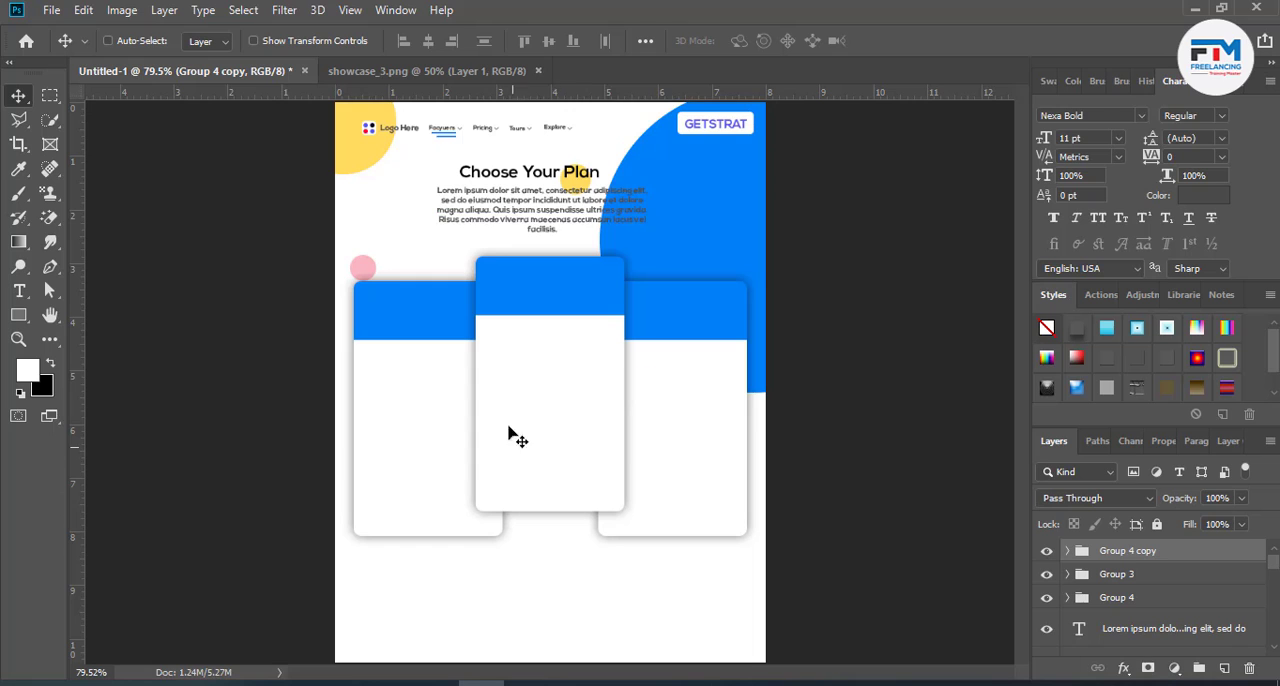
- Start a Nexa Bold 11 pt text label reading "Ba" in the left card's blue header
scroll(560, 418, up, 2)
scroll(531, 414, down, 2)
scroll(546, 449, up, 2)
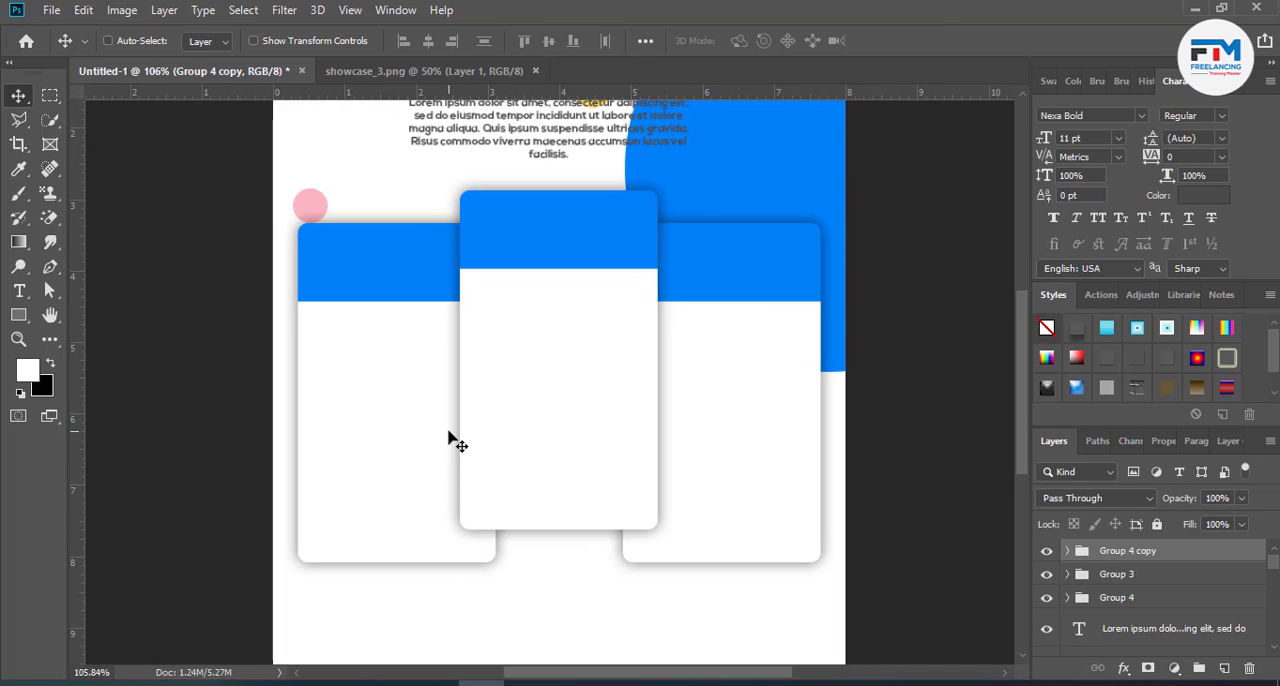
scroll(449, 436, up, 3)
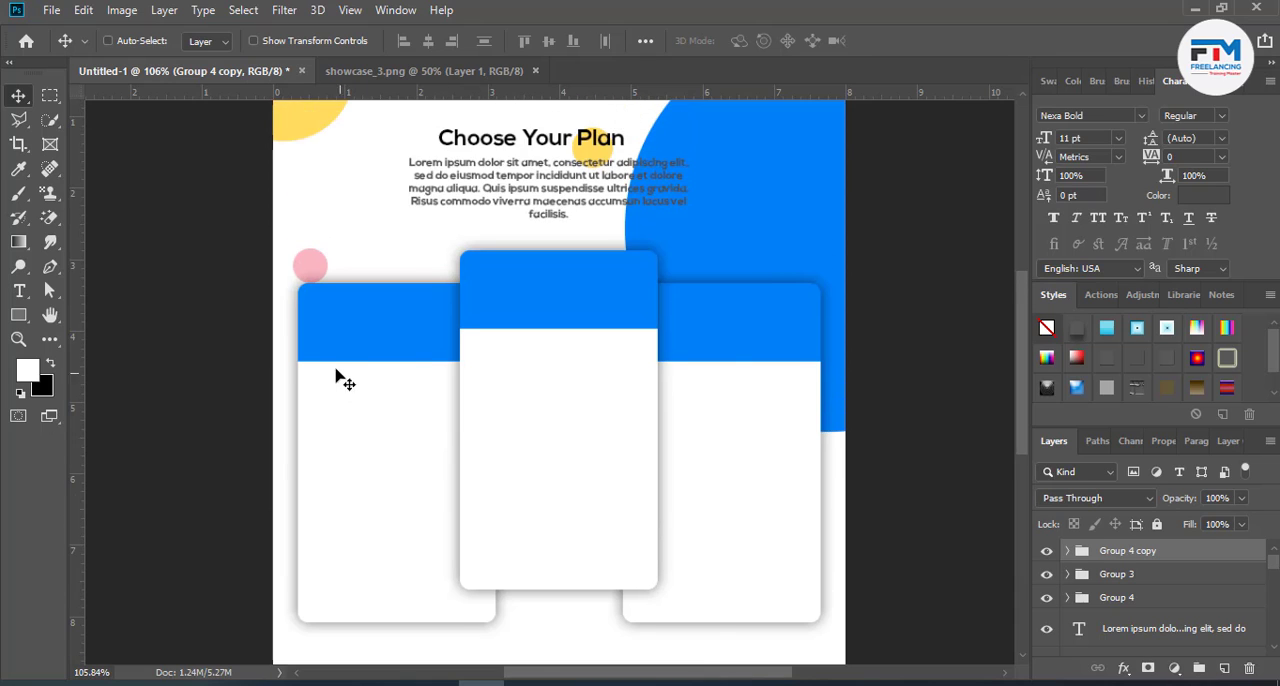
scroll(338, 365, up, 3)
click(19, 291)
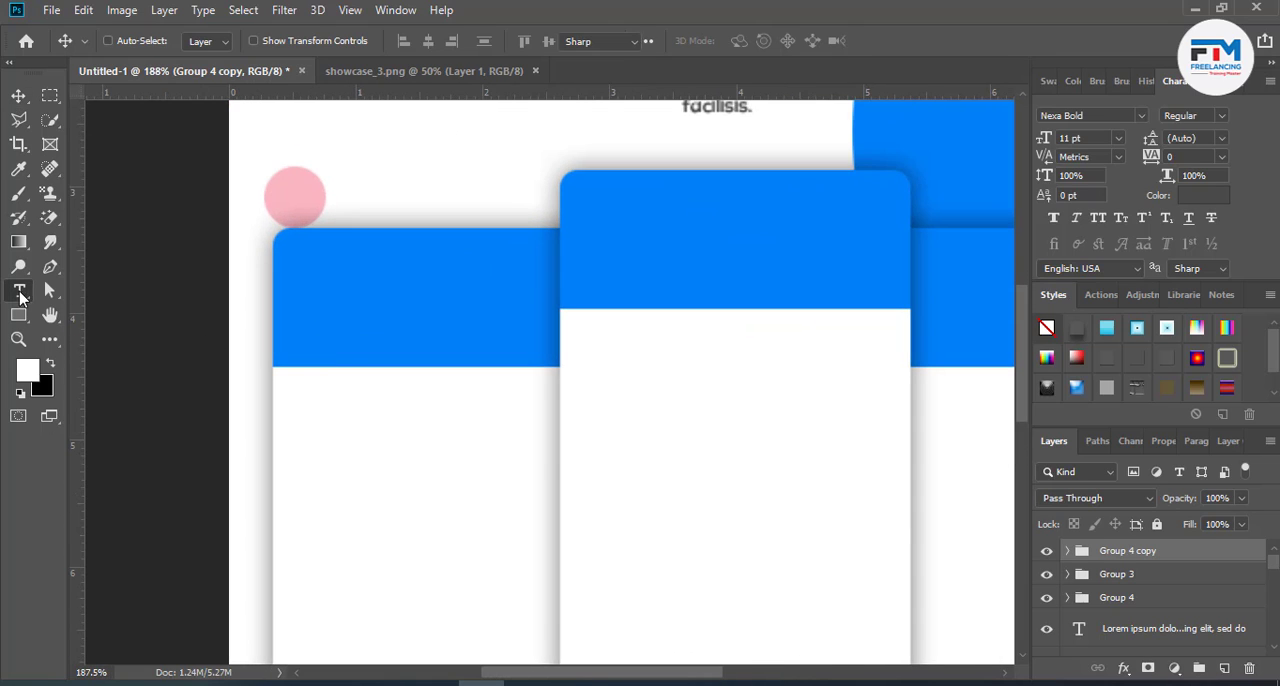
click(391, 318)
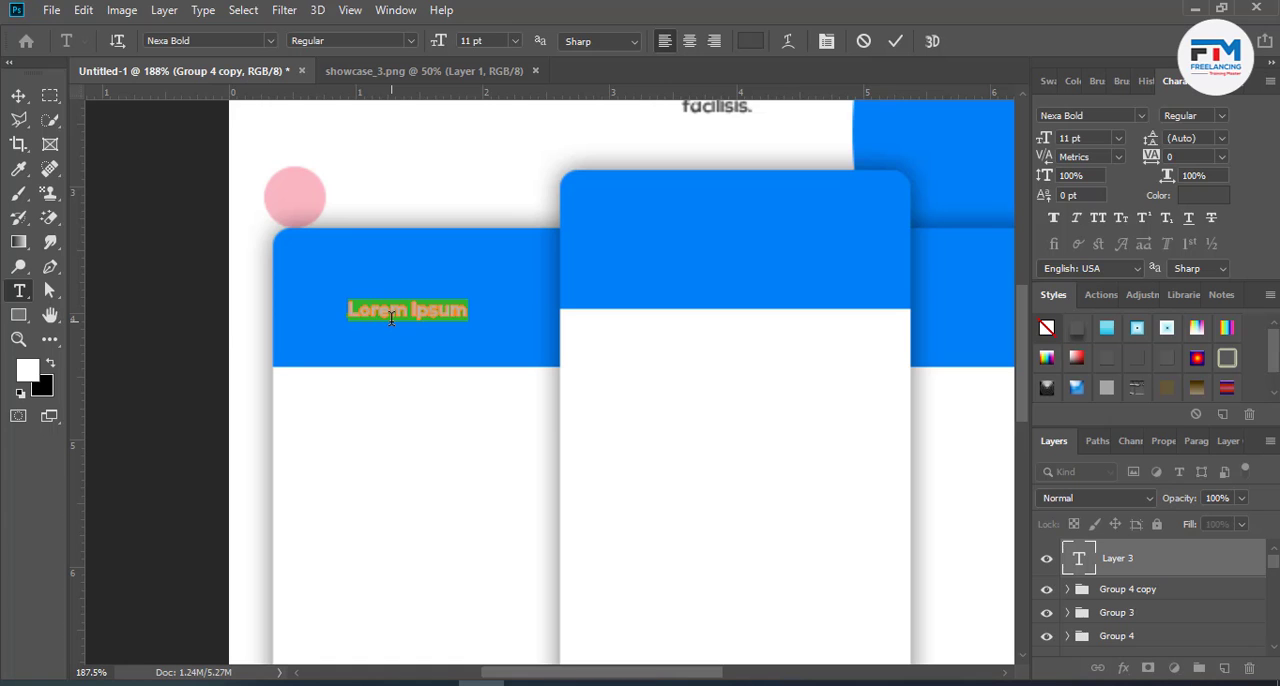
text(Bu)
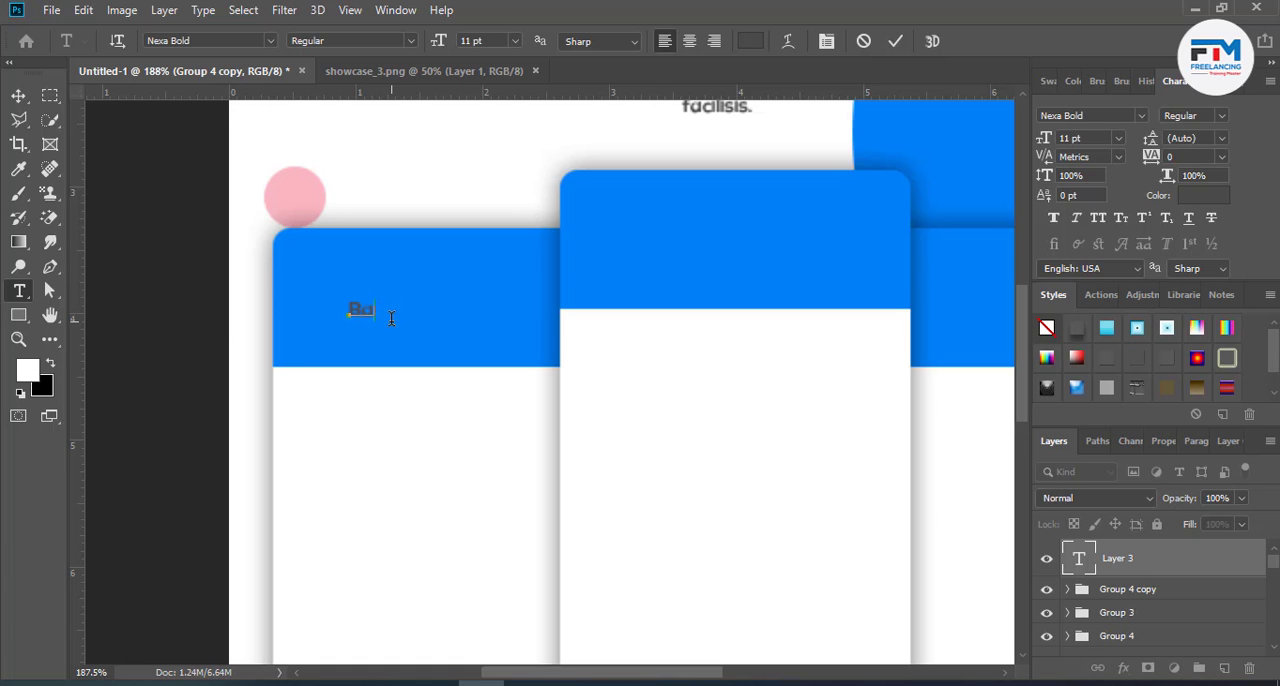
- Switch to the browser and examine the pricing table reference images for plan names and card layout, including the Colorlib example
click(435, 683)
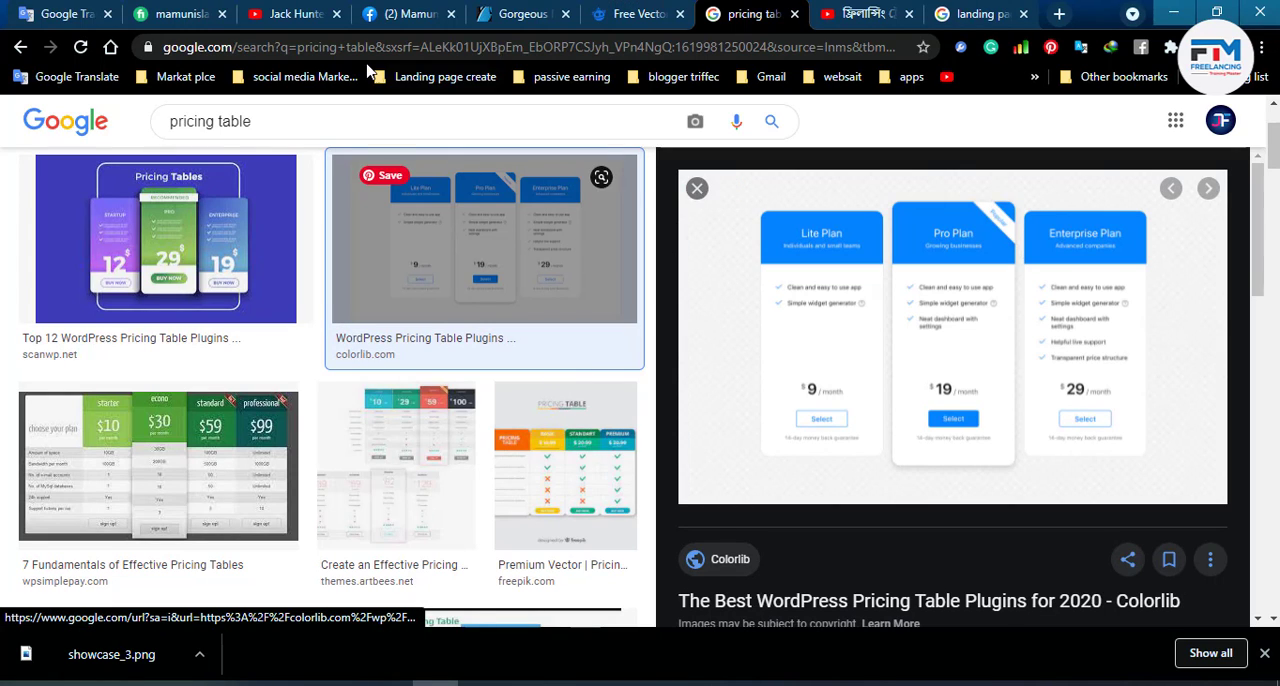
scroll(690, 450, down, 3)
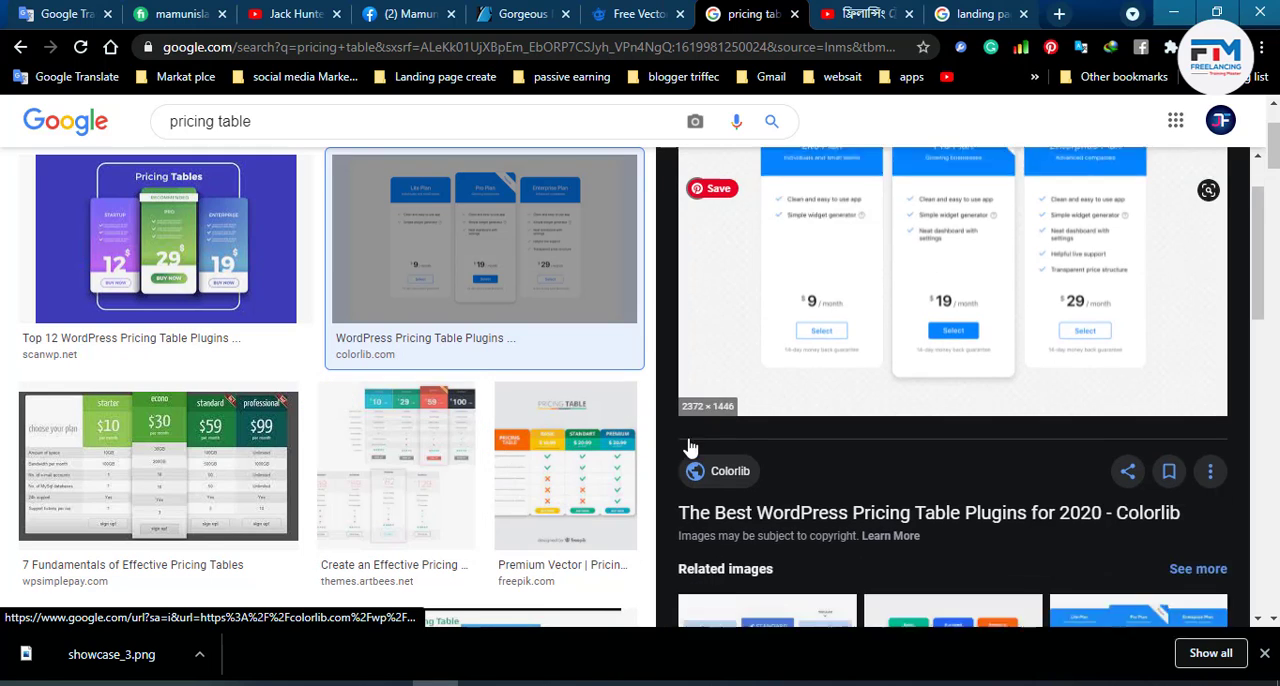
scroll(772, 500, down, 3)
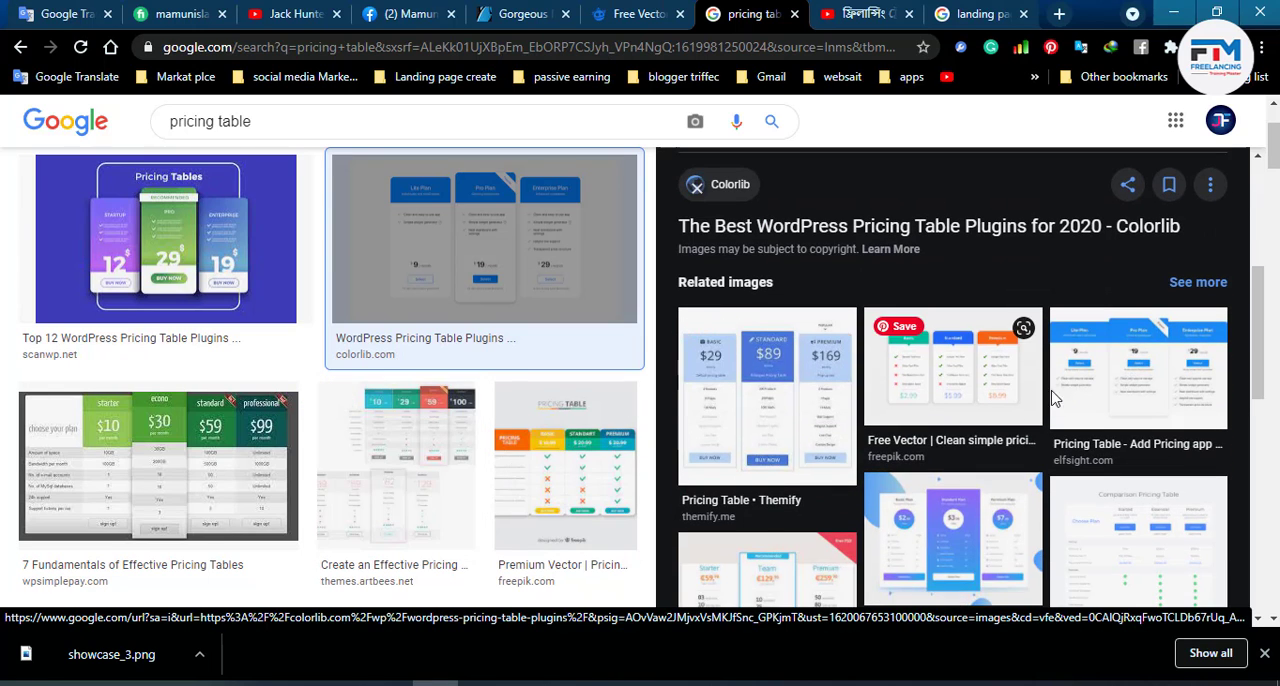
scroll(1000, 445, down, 2)
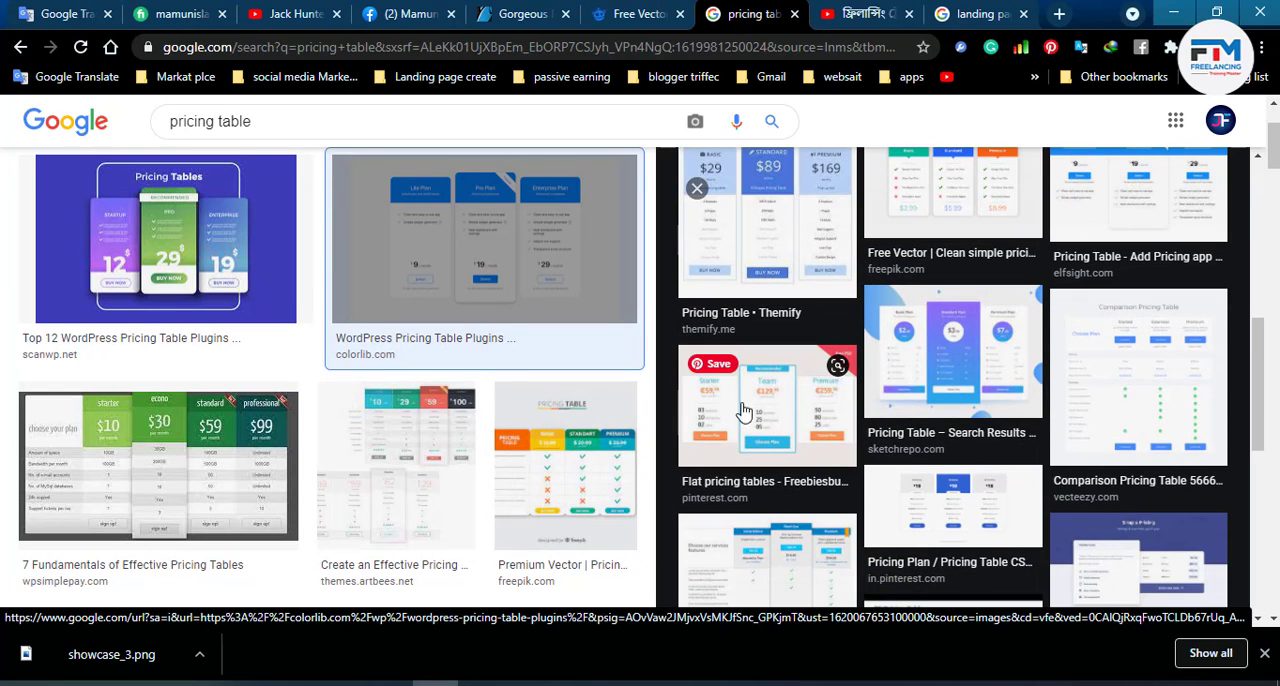
click(845, 425)
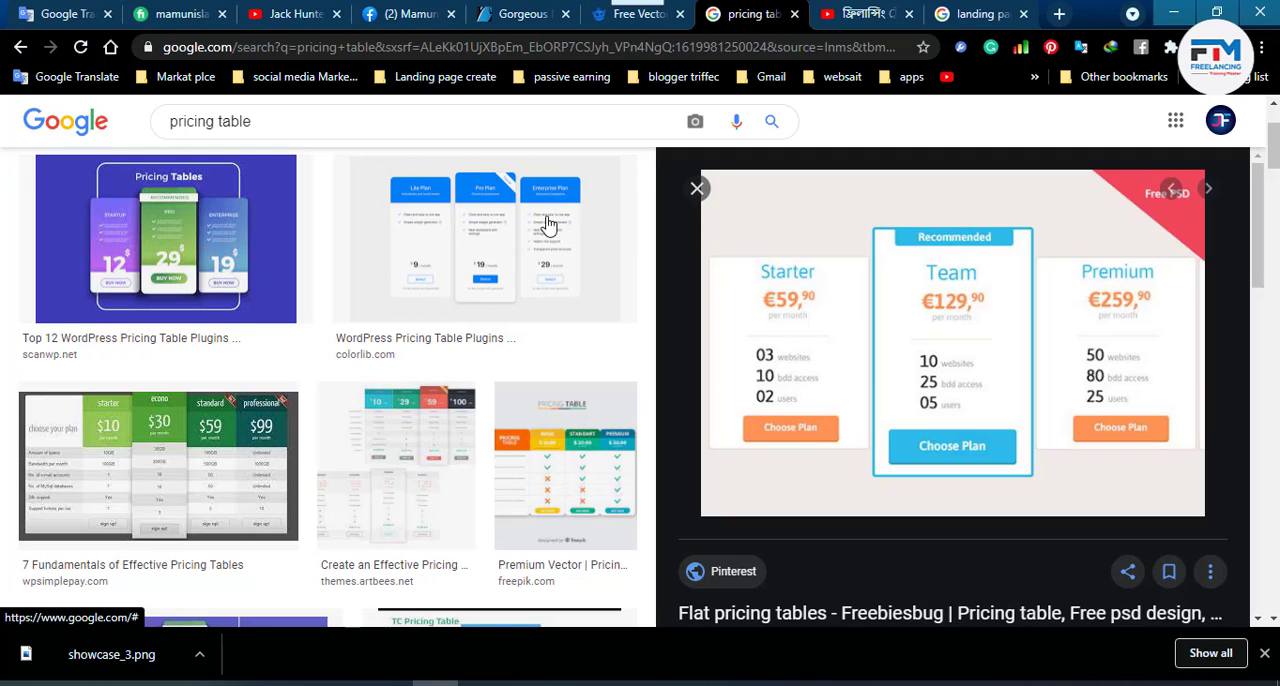
click(18, 47)
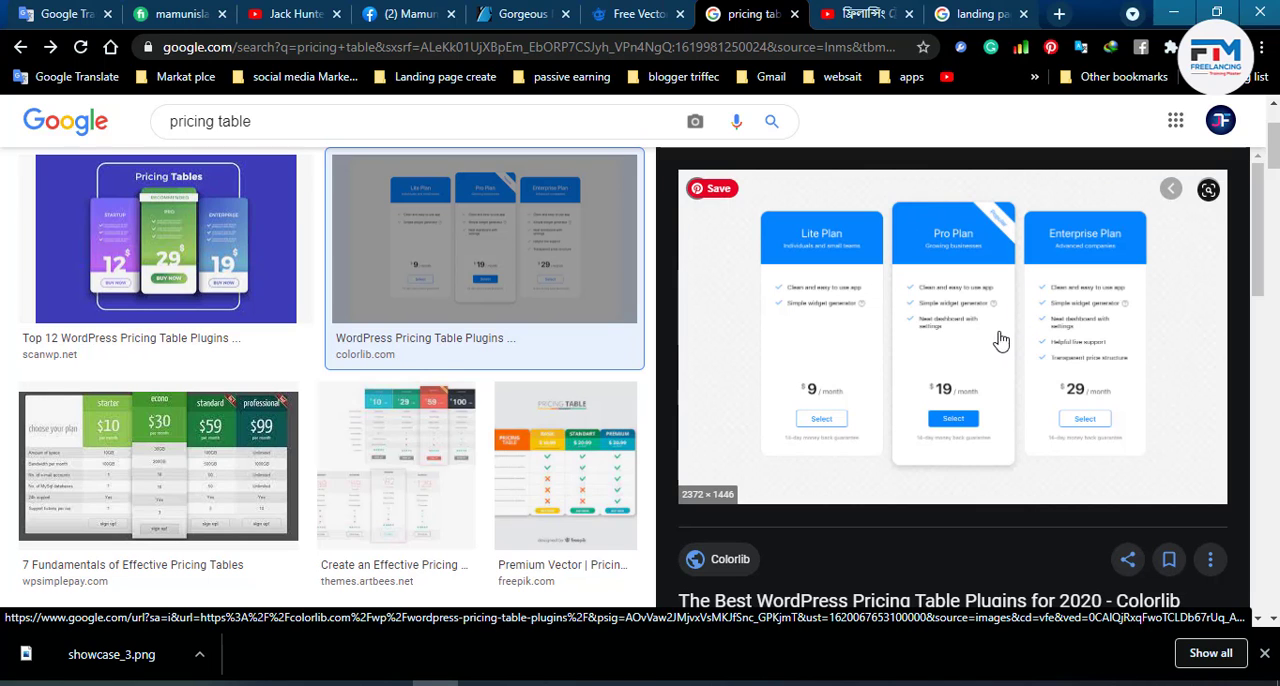
click(1175, 13)
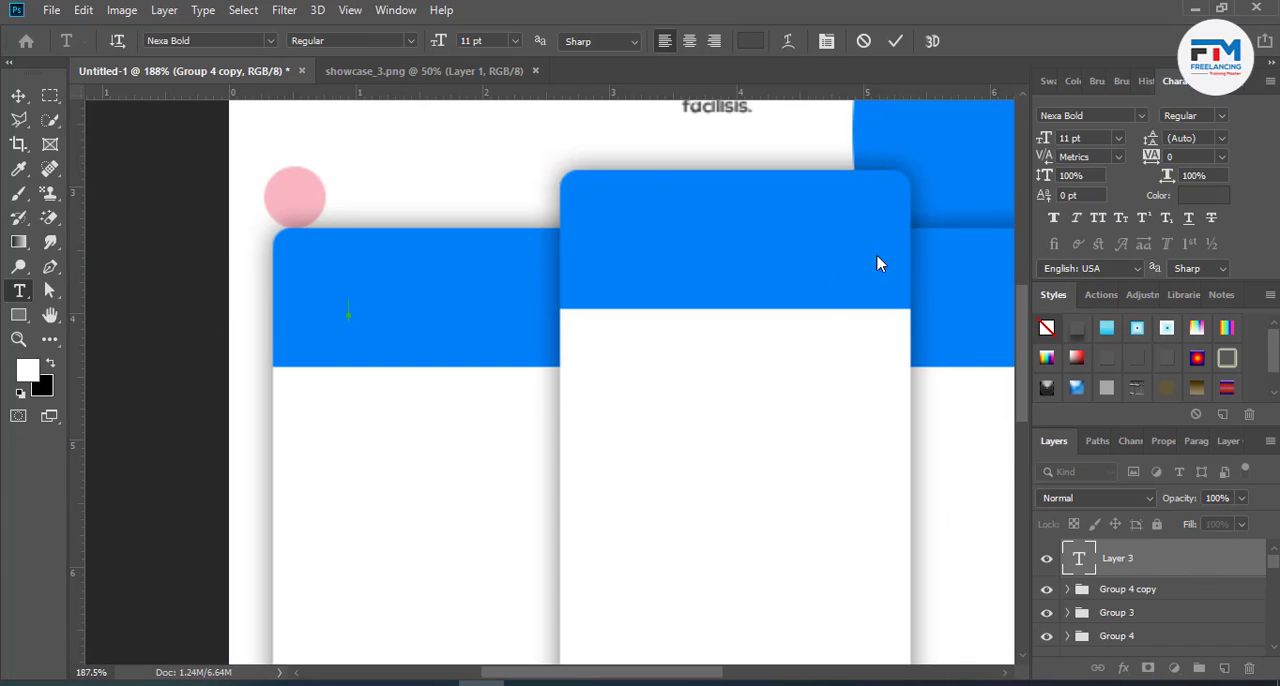
- Close the unfinished text entry and scale the three card groups together to 75.41%
scroll(540, 410, down, 5)
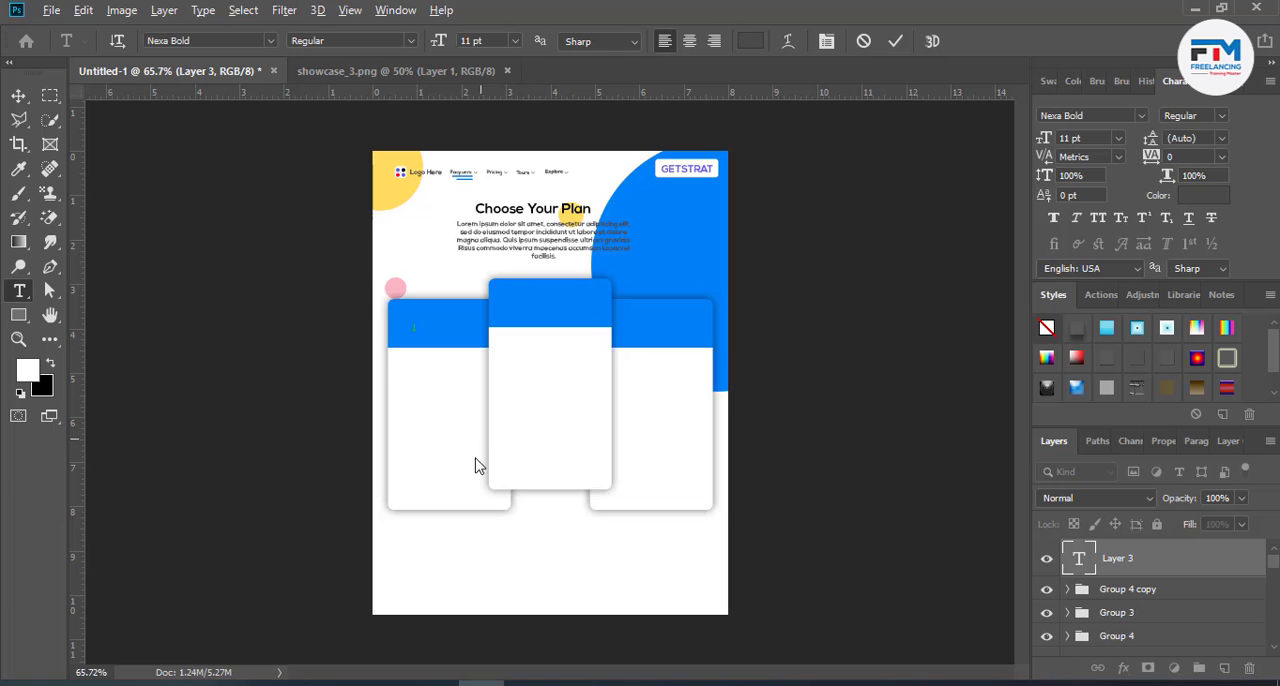
click(18, 95)
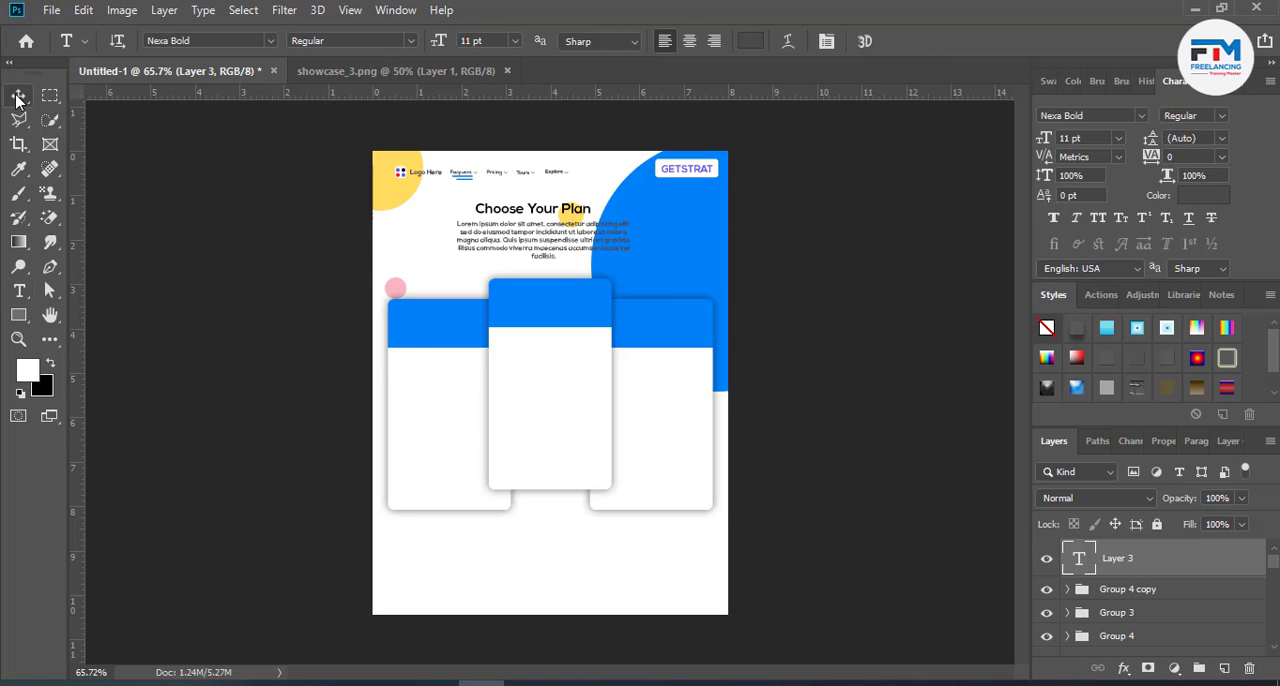
scroll(562, 465, up, 2)
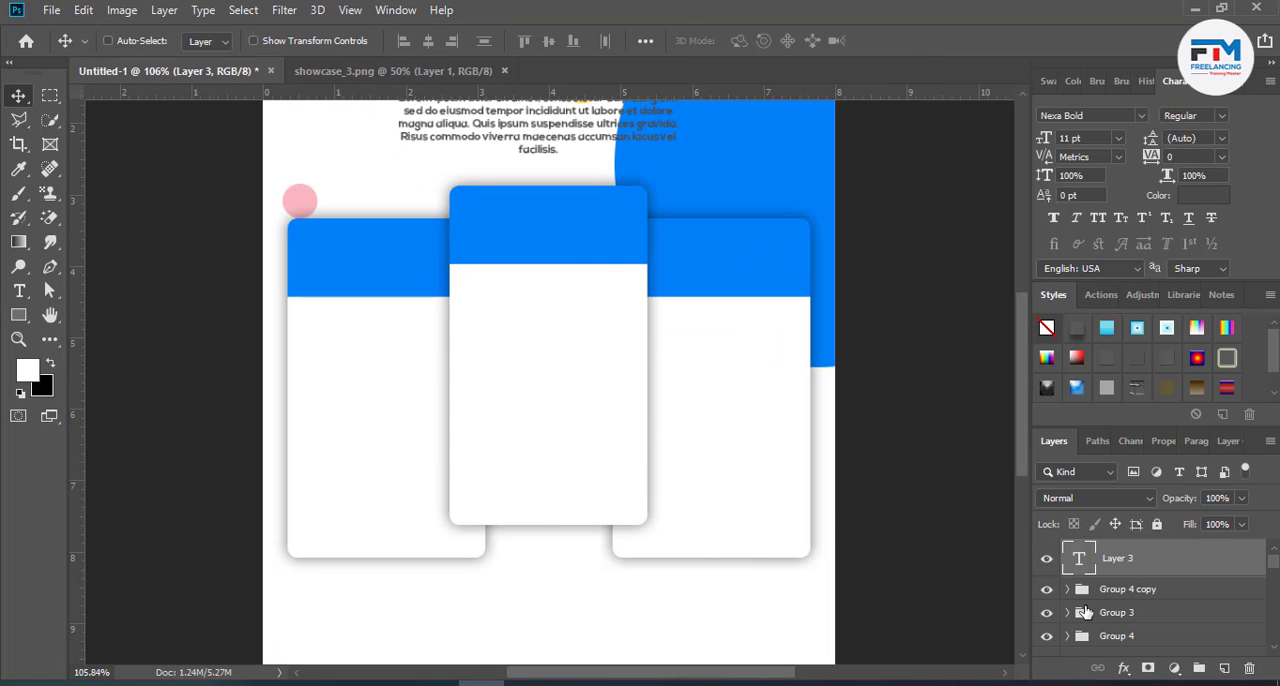
click(1135, 590)
shift+click(1118, 637)
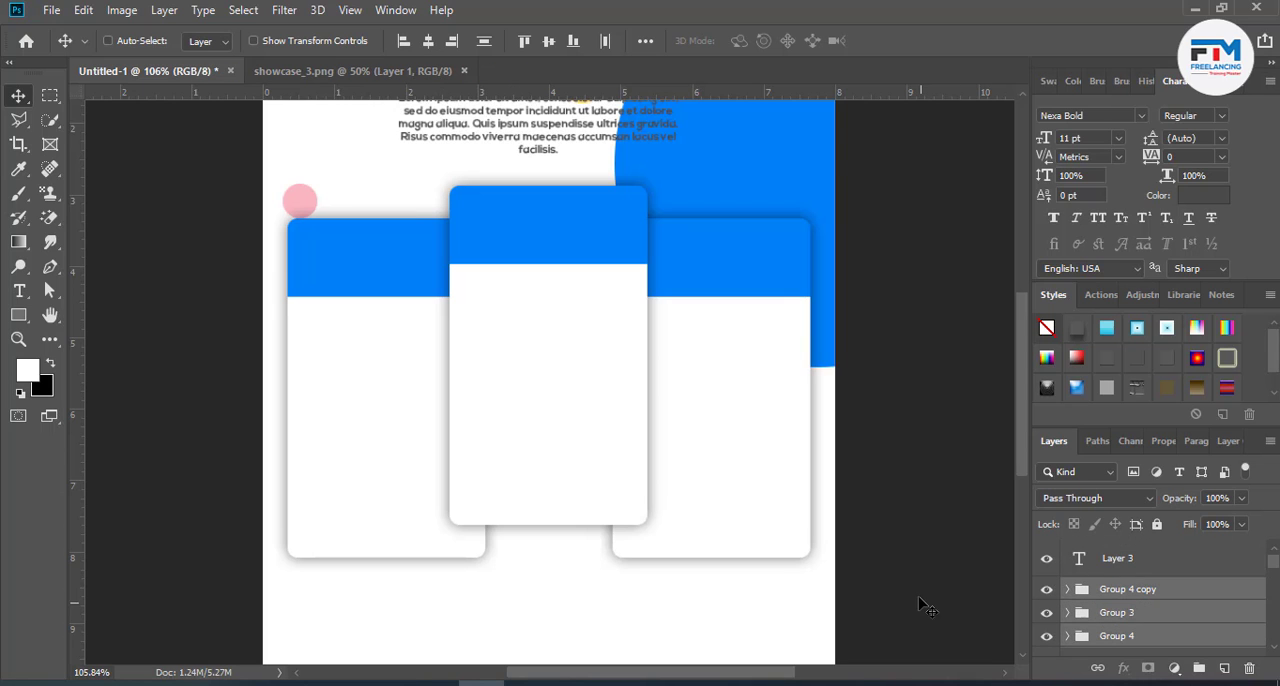
key(ctrl+t)
drag(860, 561, 769, 531)
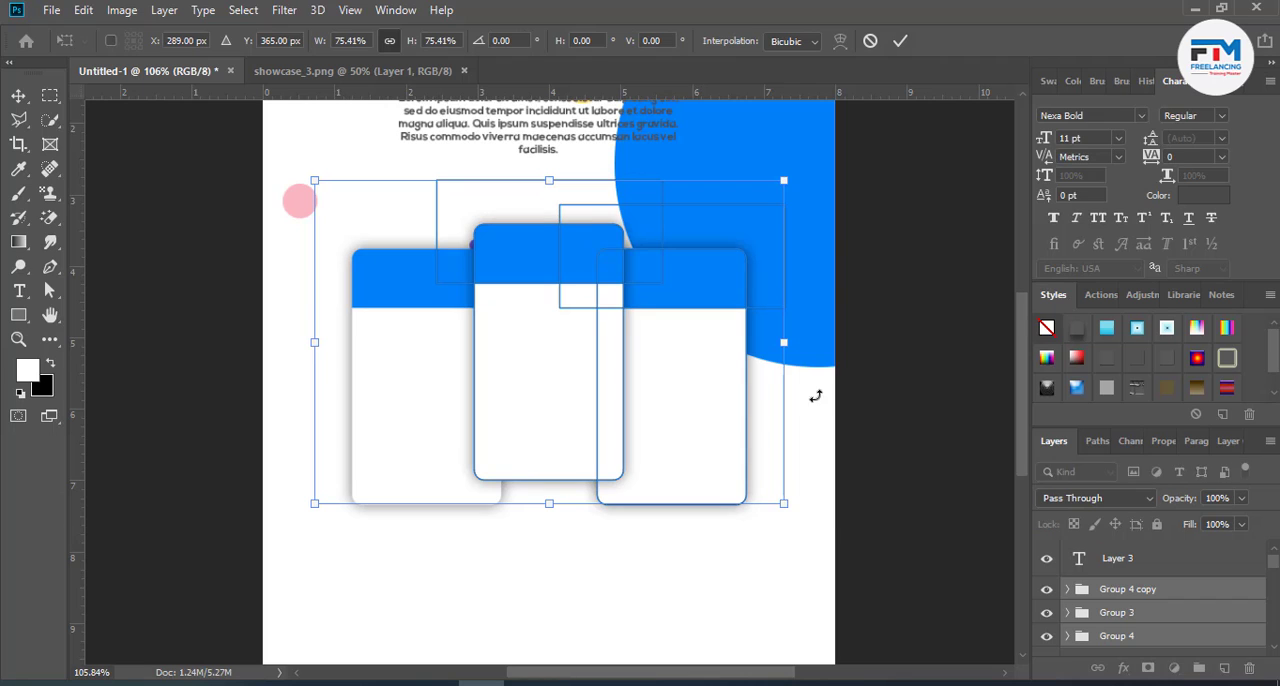
click(900, 41)
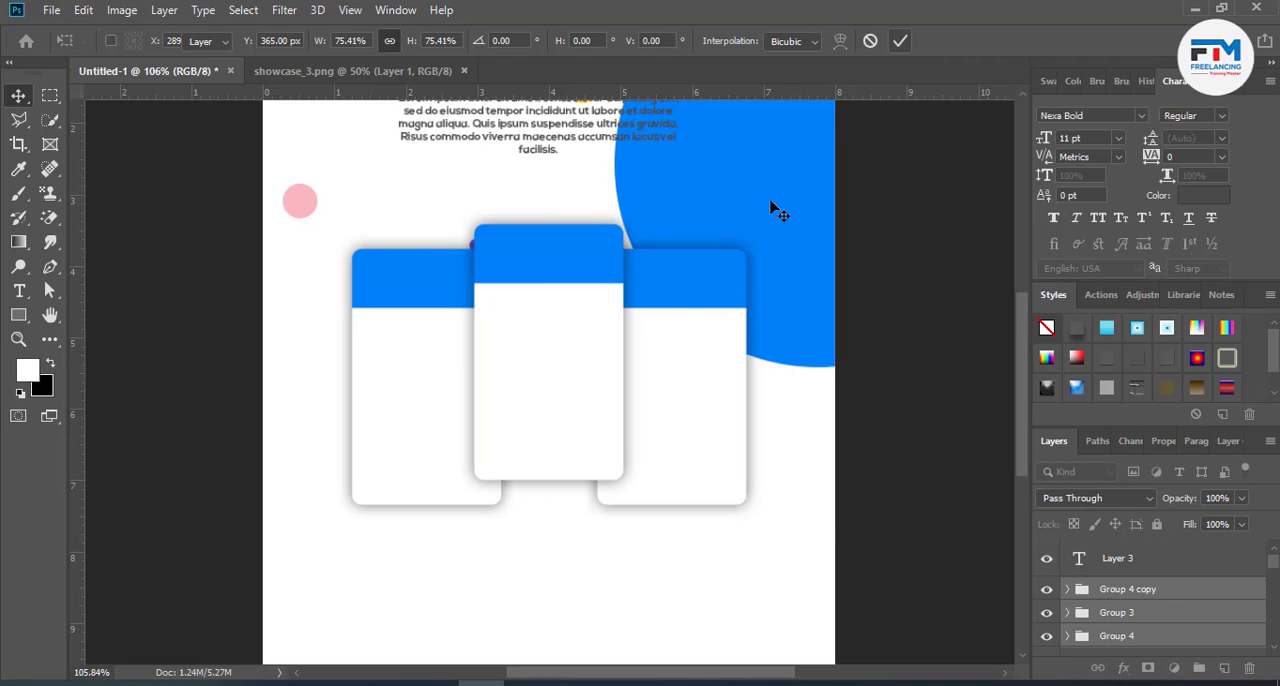
- Move the left and right card groups outward, leaving gaps on both sides of the middle card
ctrl+click(436, 466)
key(ctrl+g)
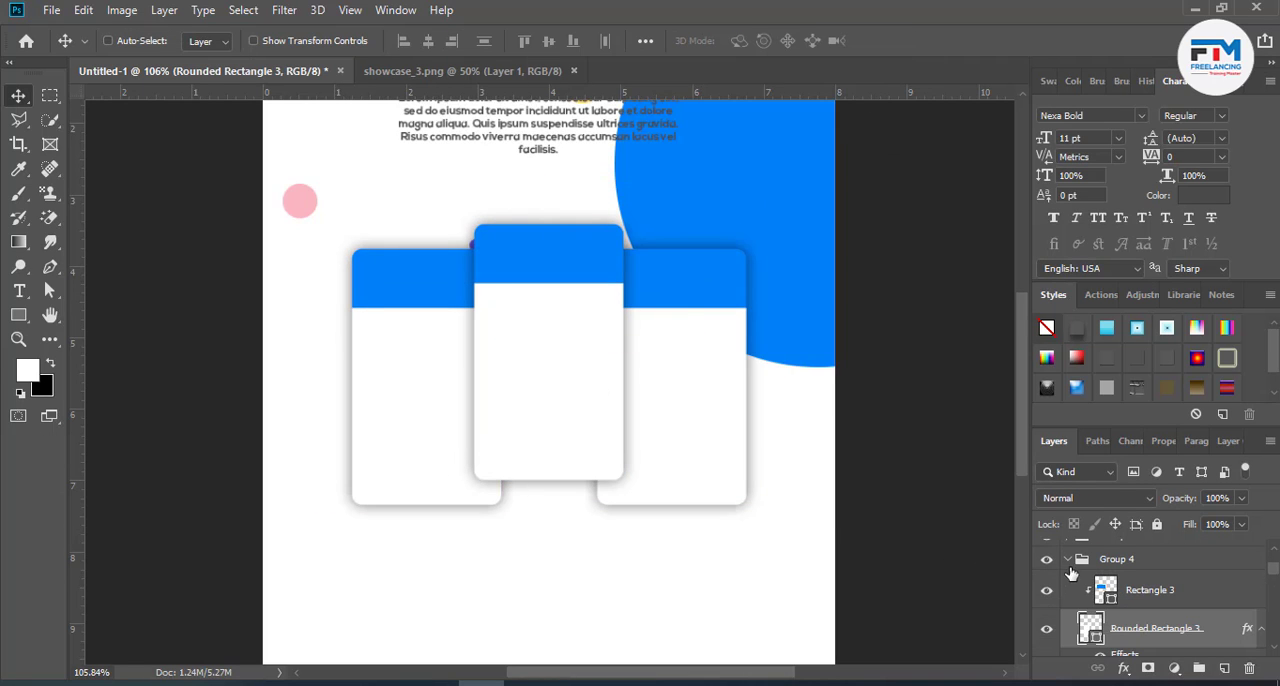
drag(571, 517, 506, 520)
scroll(1208, 587, up, 3)
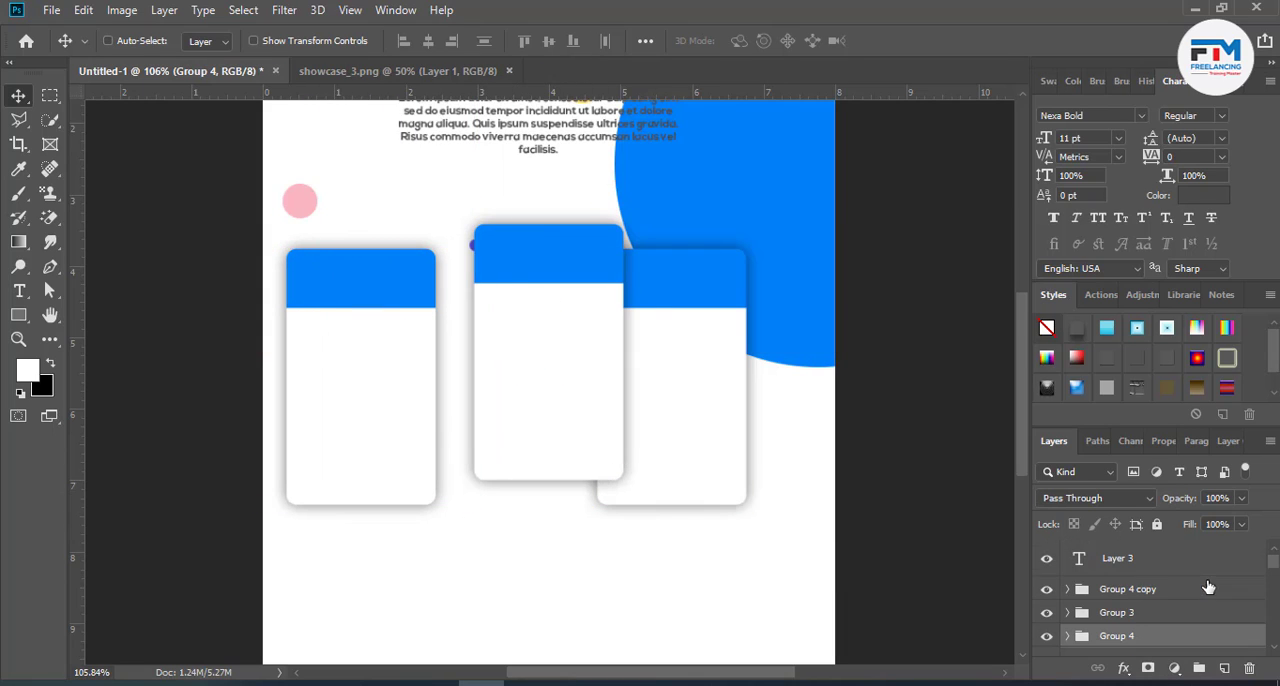
click(1118, 594)
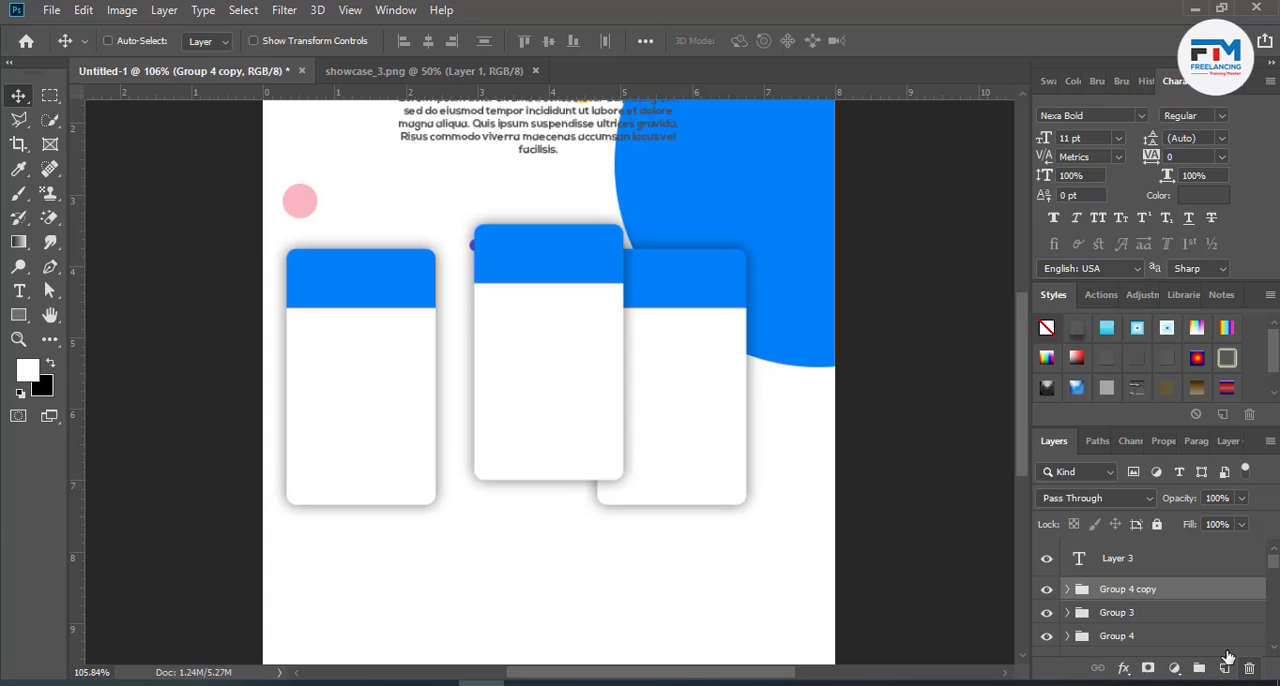
click(1158, 619)
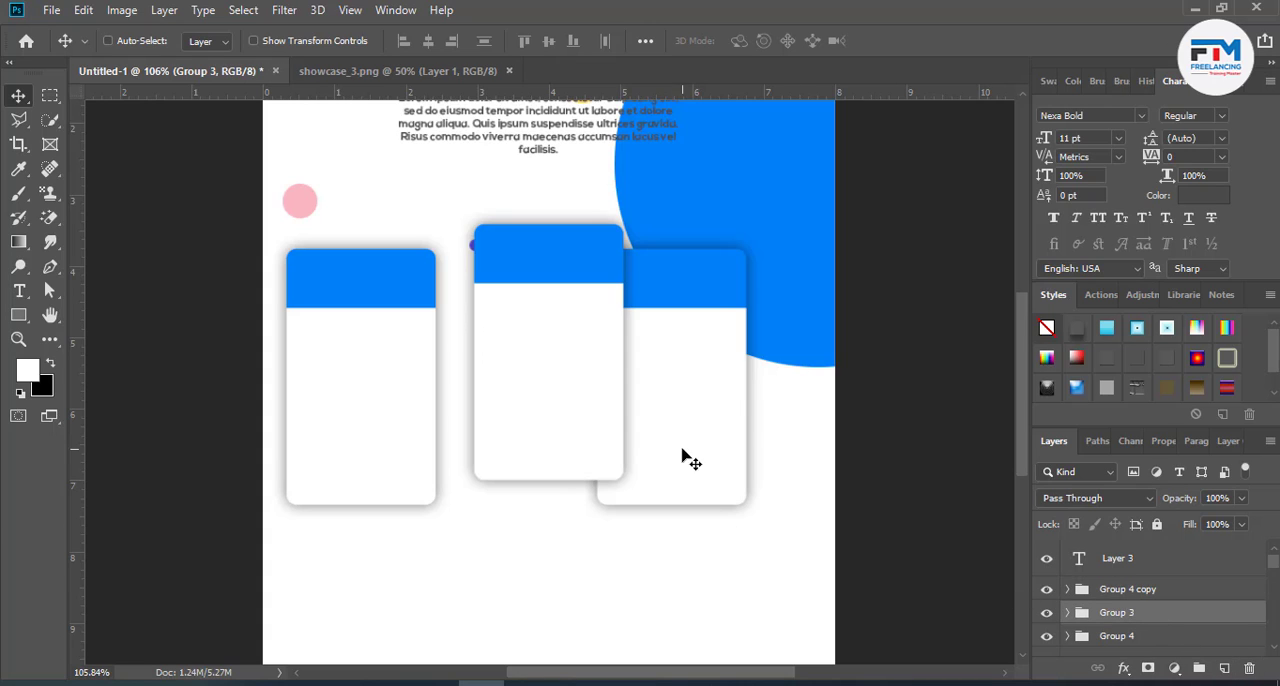
drag(686, 457, 748, 461)
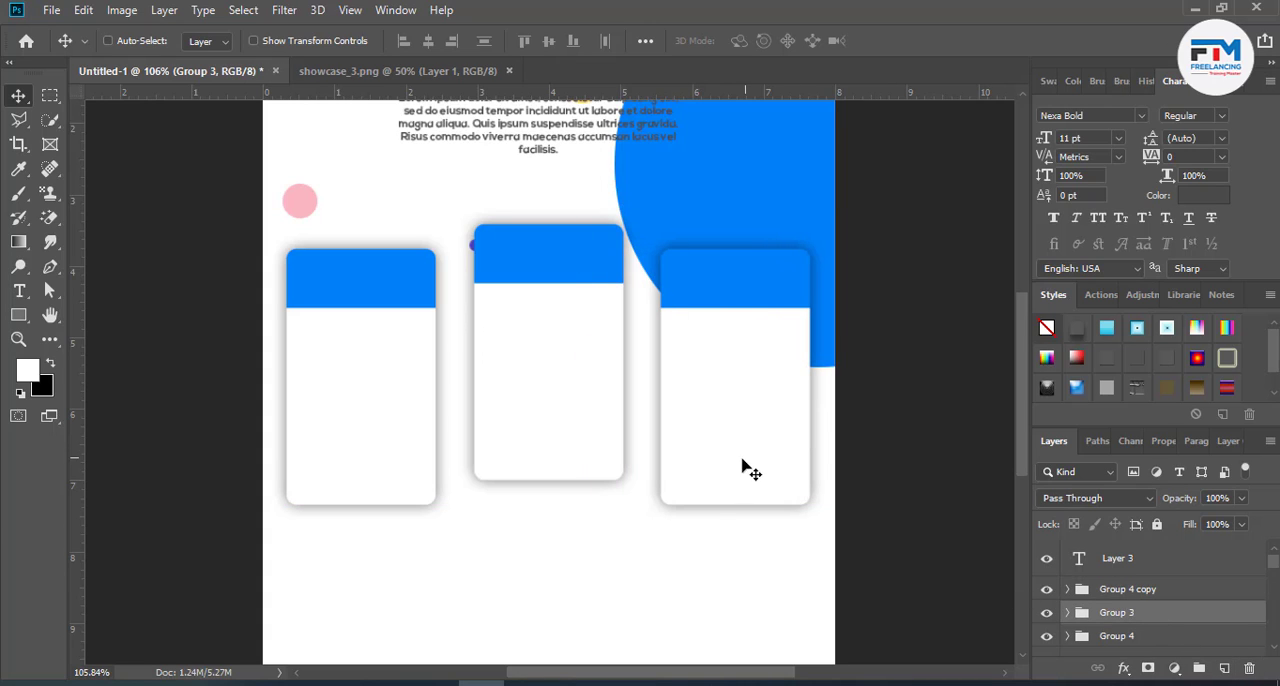
- Enlarge the middle card's group to 132.28% so it stands taller than the side cards
ctrl+click(556, 447)
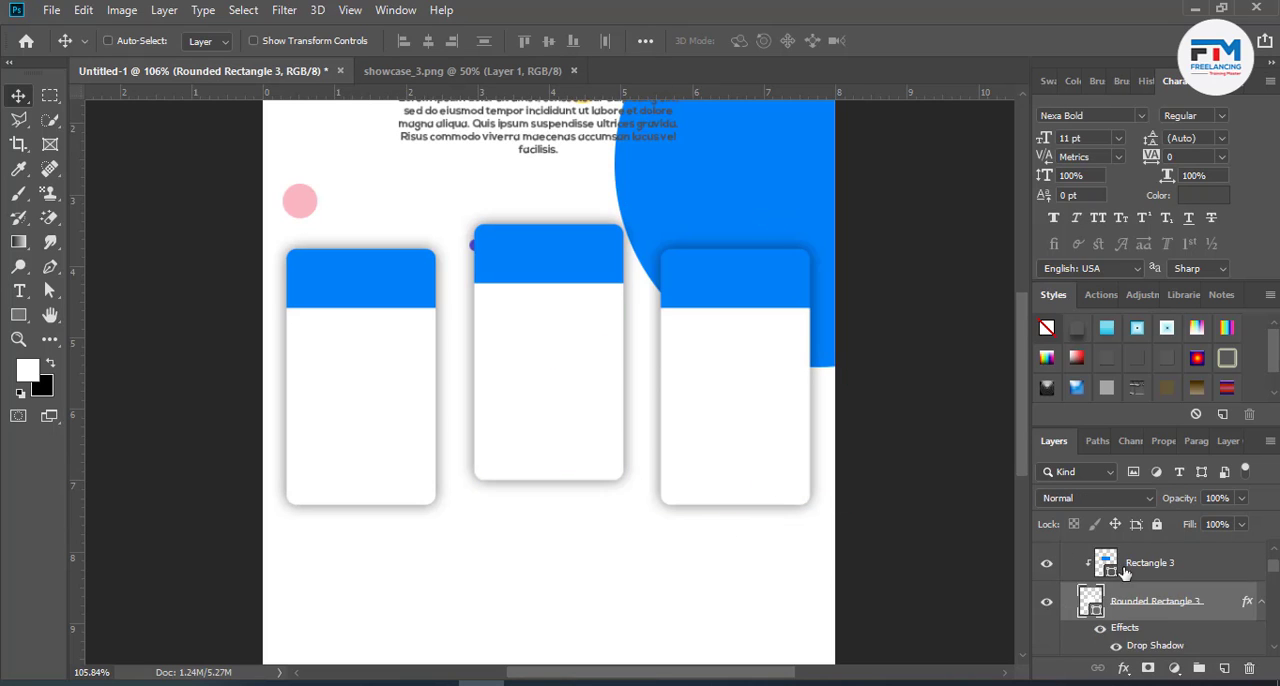
scroll(1100, 614, up, 1)
click(1068, 590)
click(1134, 600)
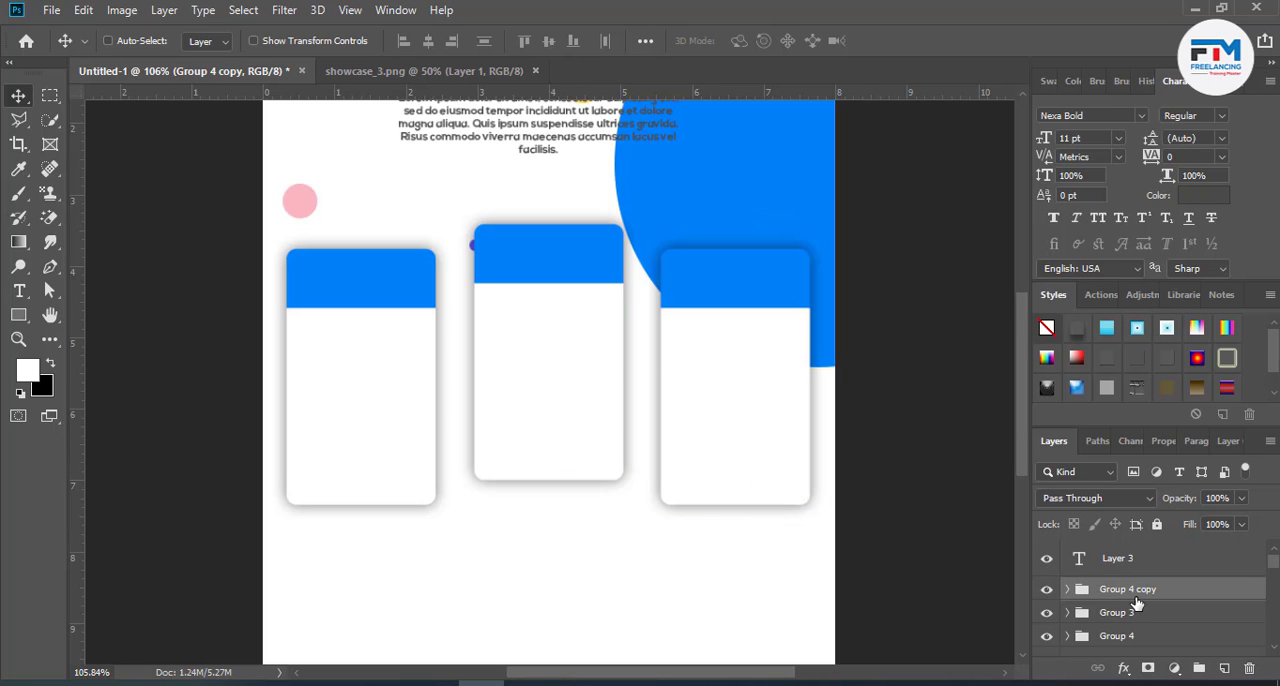
key(ctrl+t)
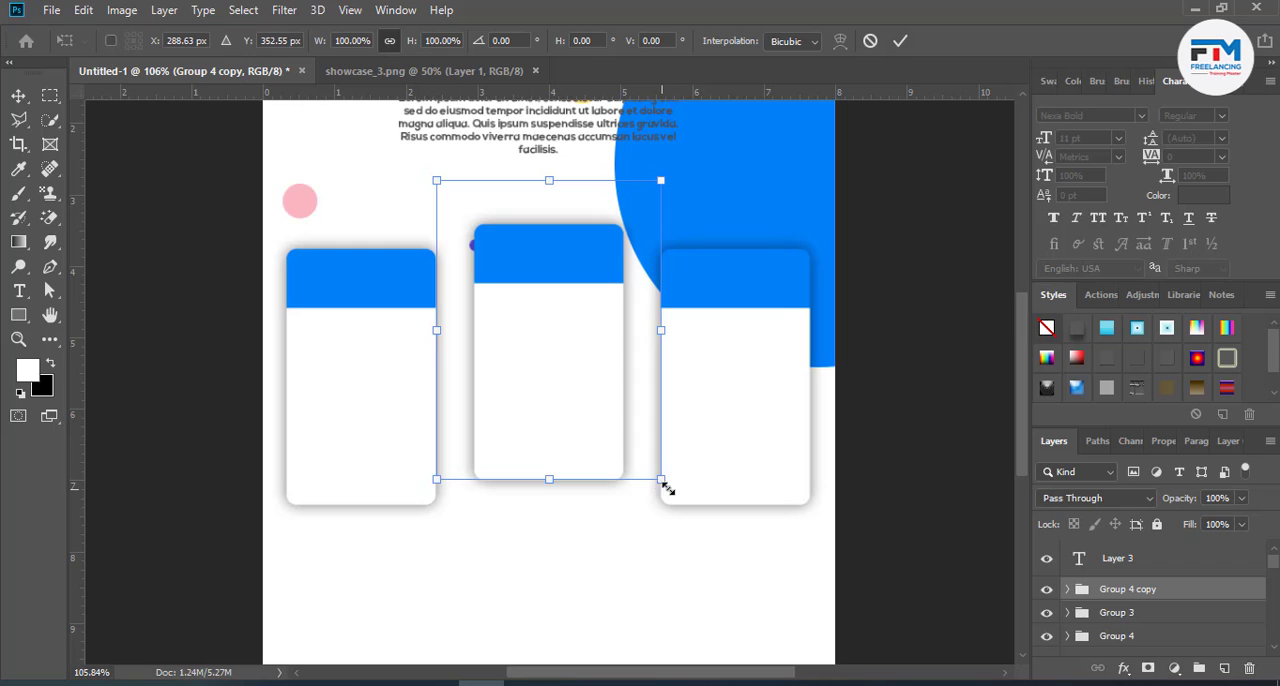
drag(668, 488, 706, 529)
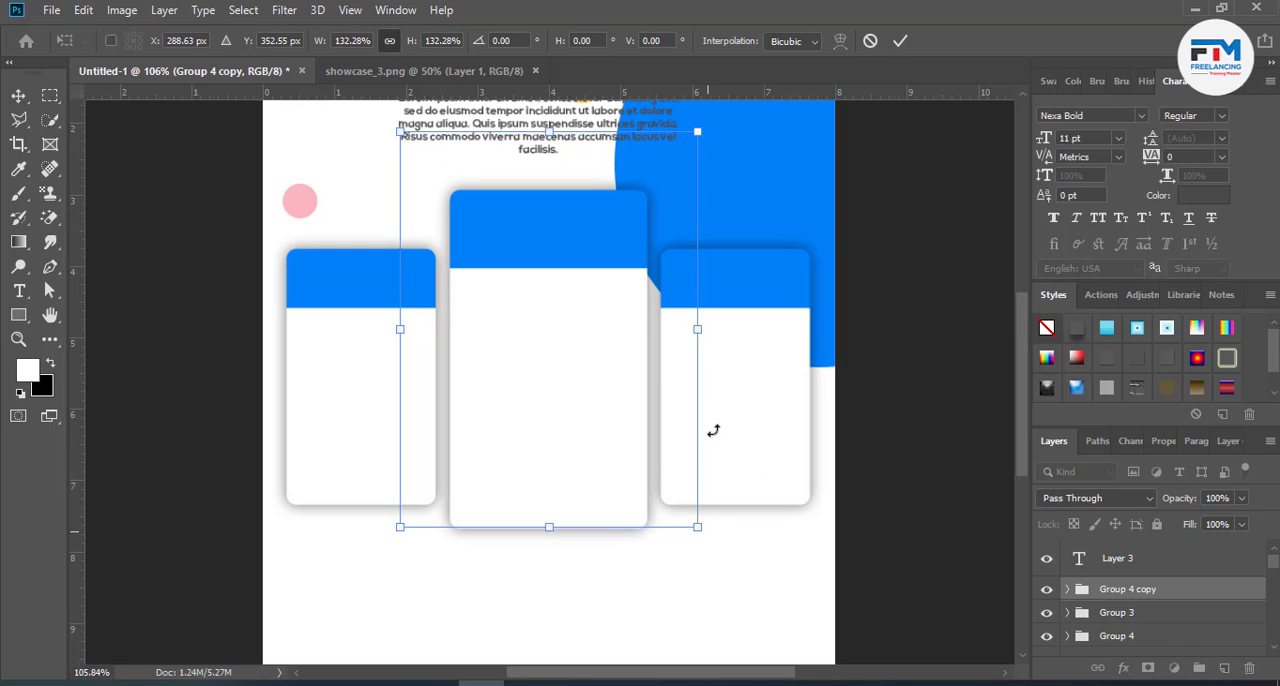
click(900, 41)
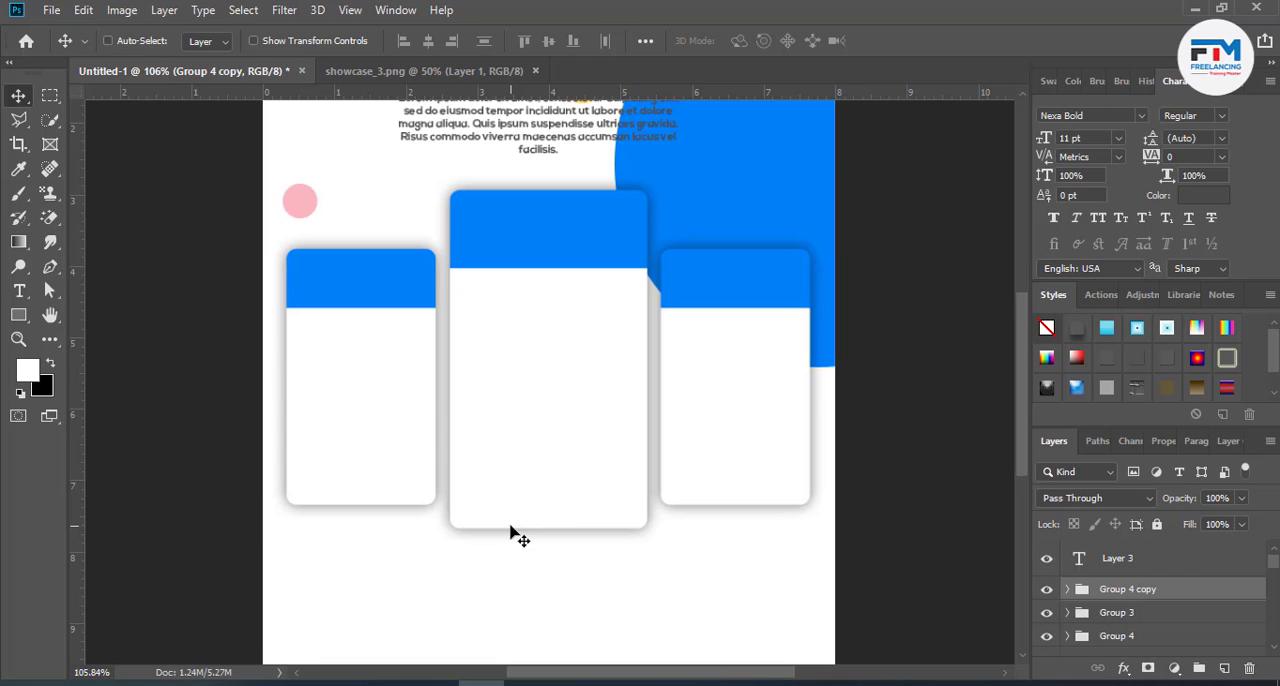
- Paste the plan names Basic, Standard and Premium as an 11 pt three-line text and place it below the cards
scroll(510, 535, down, 1)
click(19, 292)
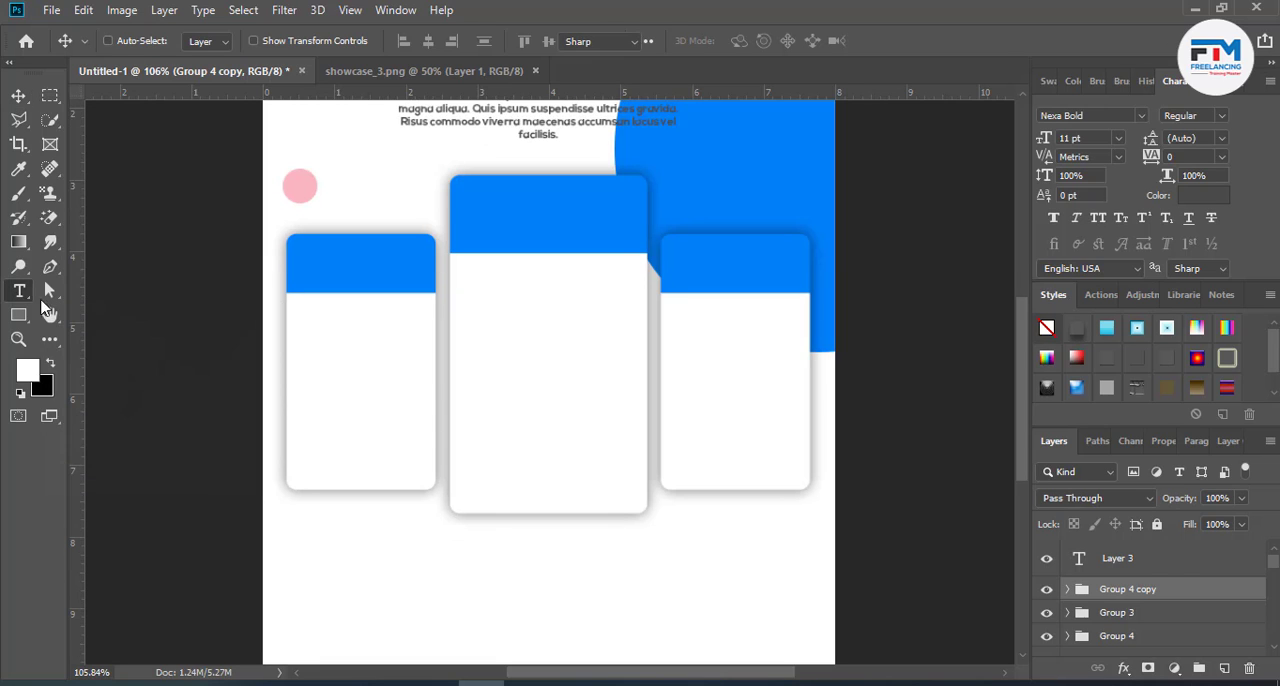
click(386, 570)
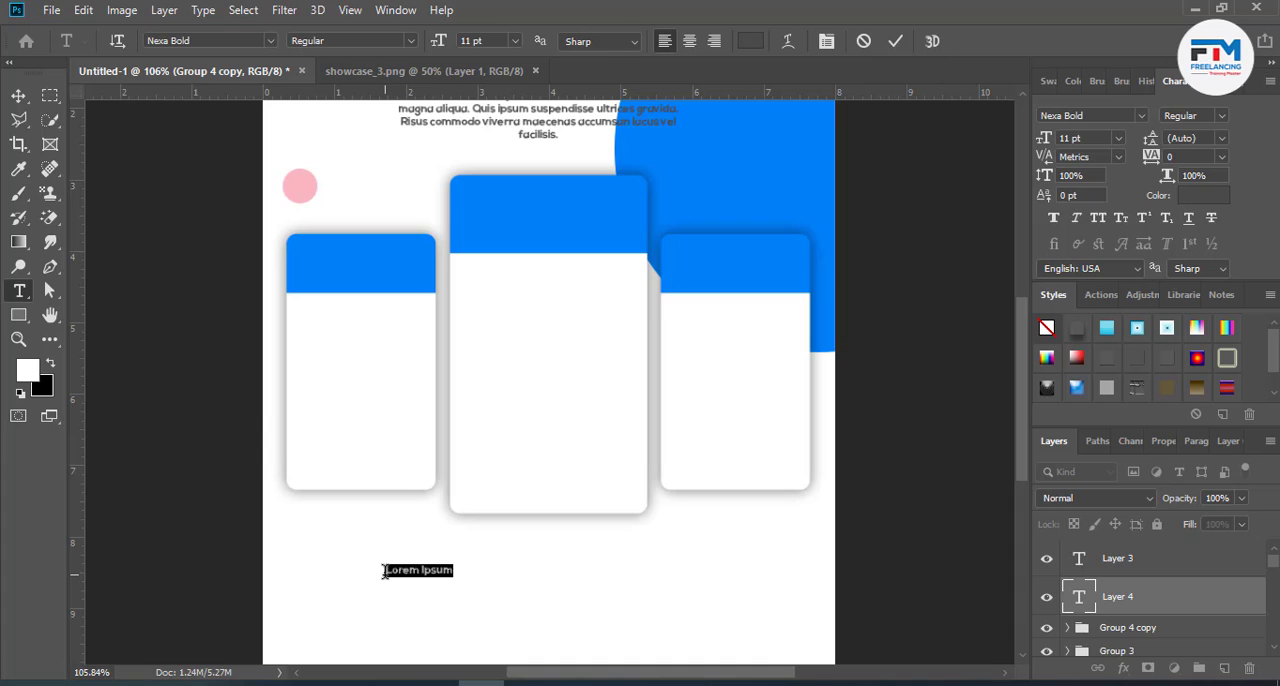
text(Basic Standard Premium)
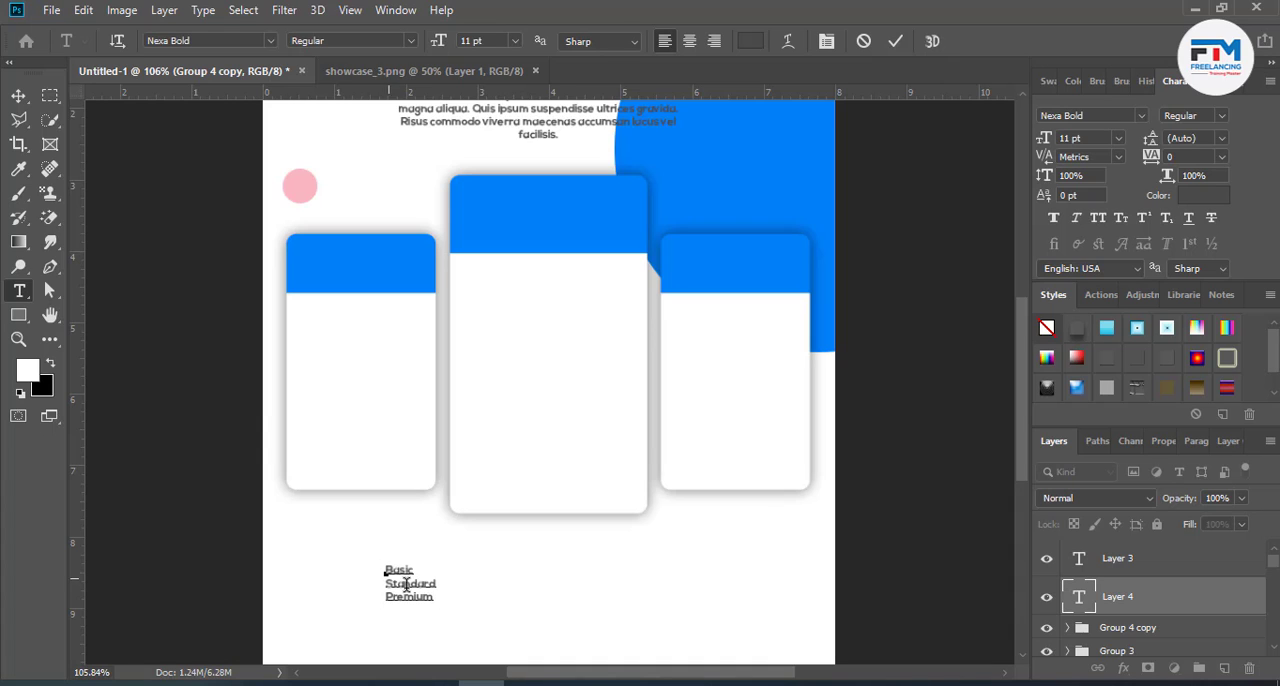
drag(449, 609, 640, 527)
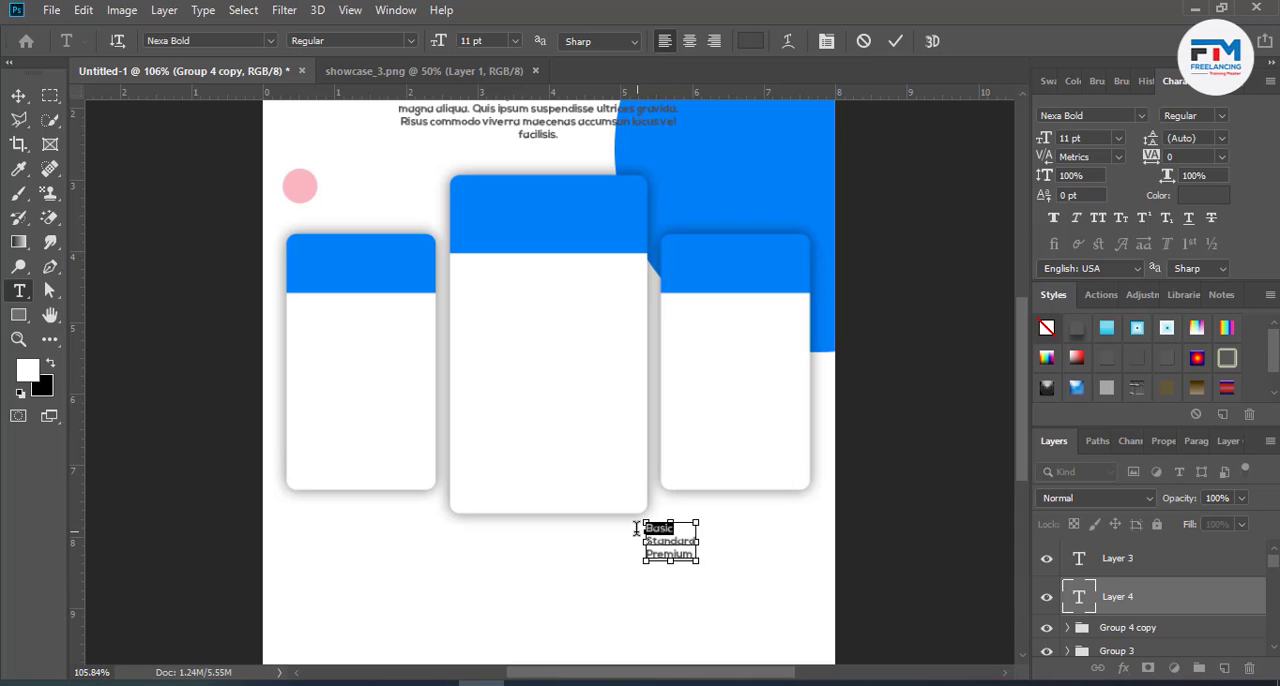
- Put the word "Basic" into the empty text layer on the left card's blue header and enlarge it to 30 pt
click(1068, 558)
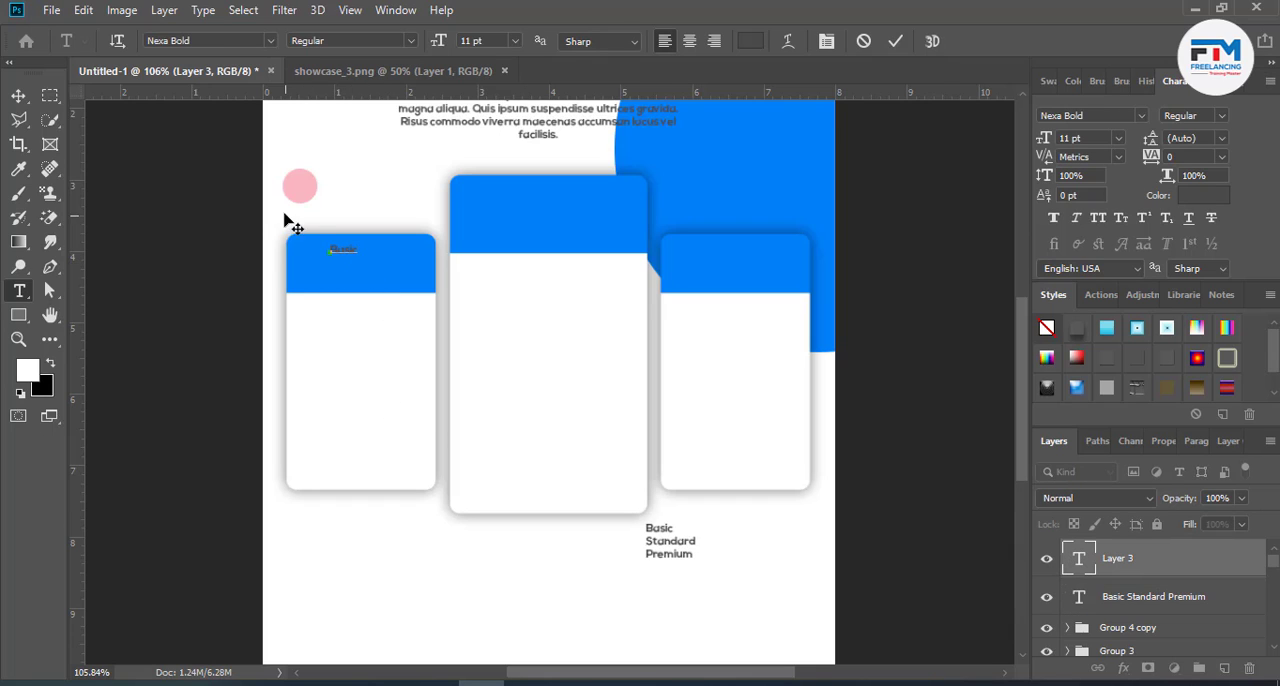
drag(360, 247, 281, 247)
scroll(487, 41, up, 14)
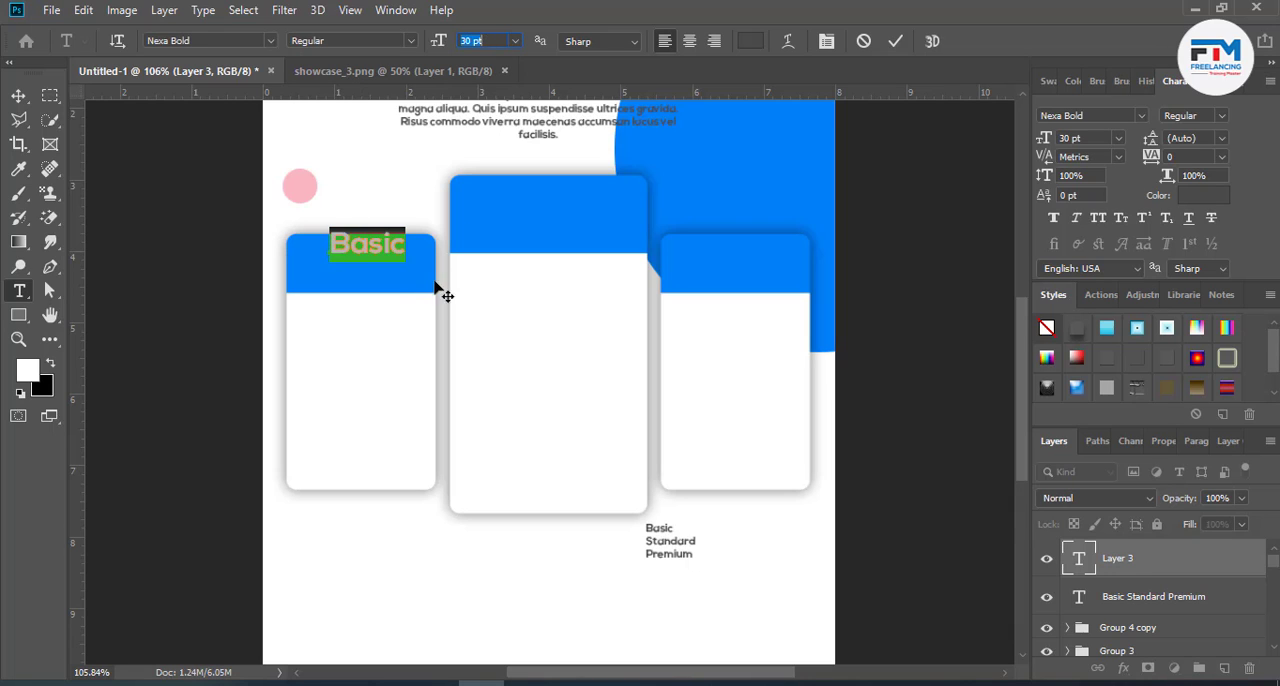
drag(378, 282, 370, 302)
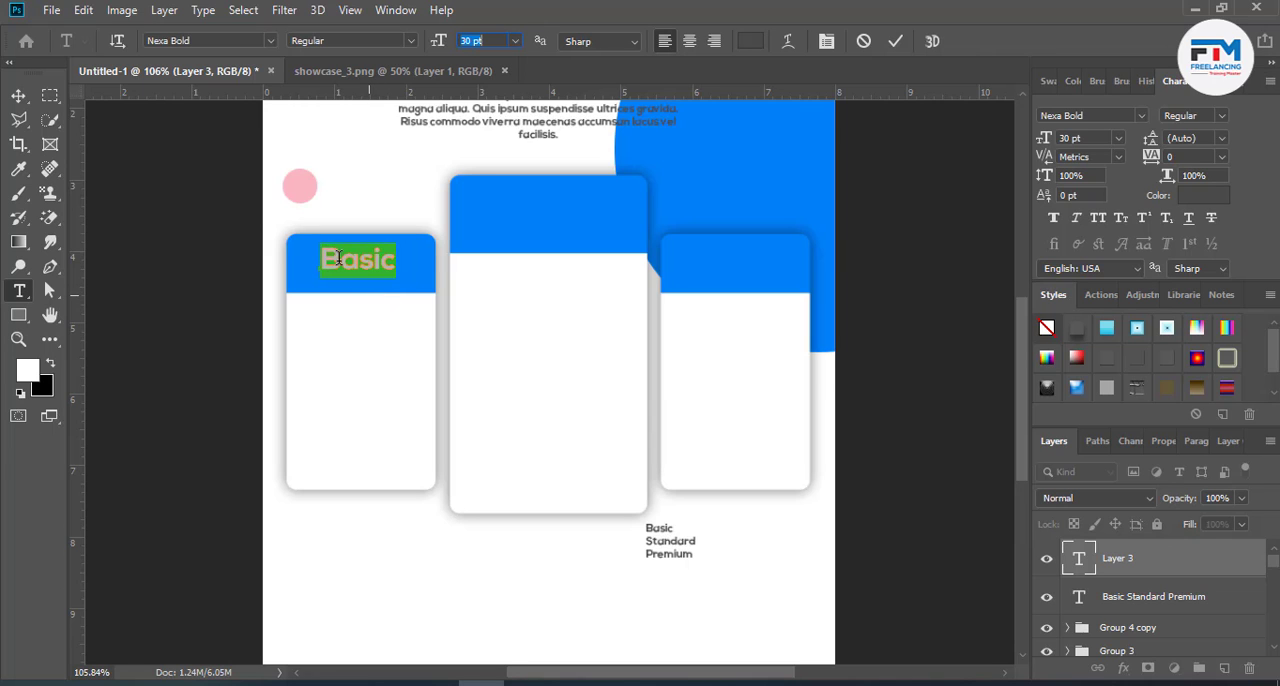
- Set the font size of the left card's "Basic" heading to 20 pt
scroll(362, 292, up, 5)
scroll(347, 270, up, 1)
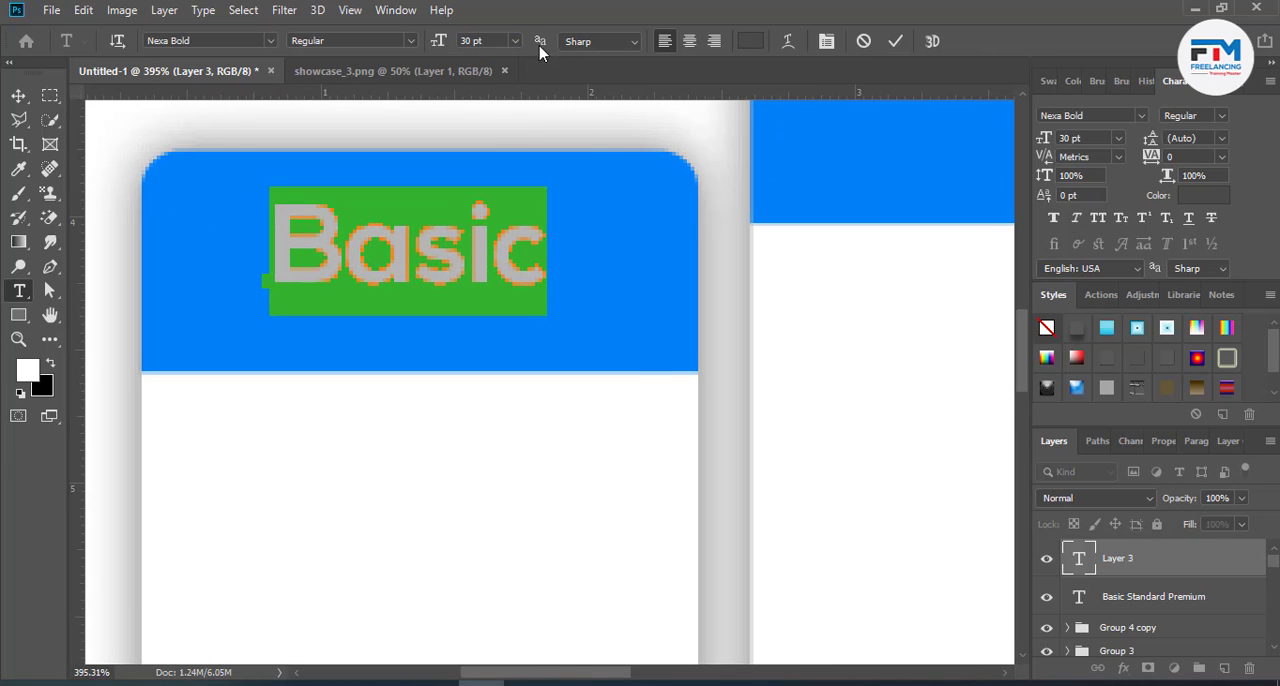
key(Down)
key(Down)
key(Down)
key(Down)
key(Down)
key(Down)
key(Down)
key(Down)
key(Down)
key(Down)
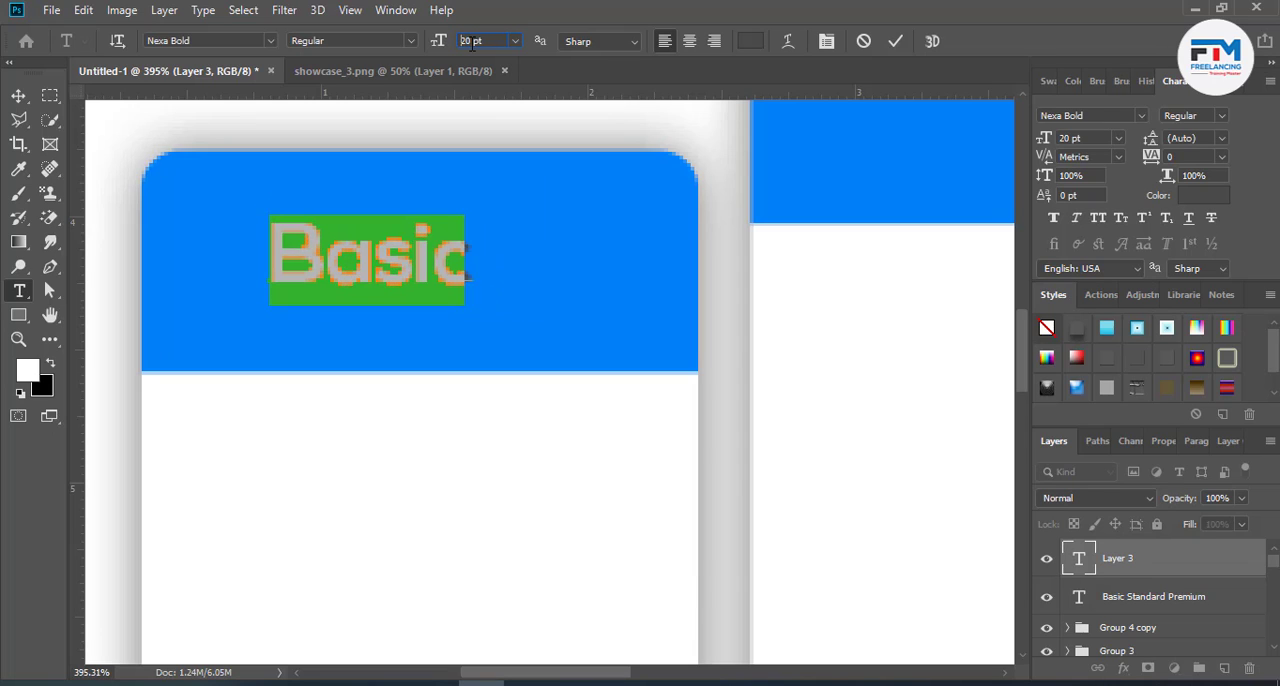
- Extend the left card's heading to "Basic Plan" and move it into the upper part of the blue header
click(460, 277)
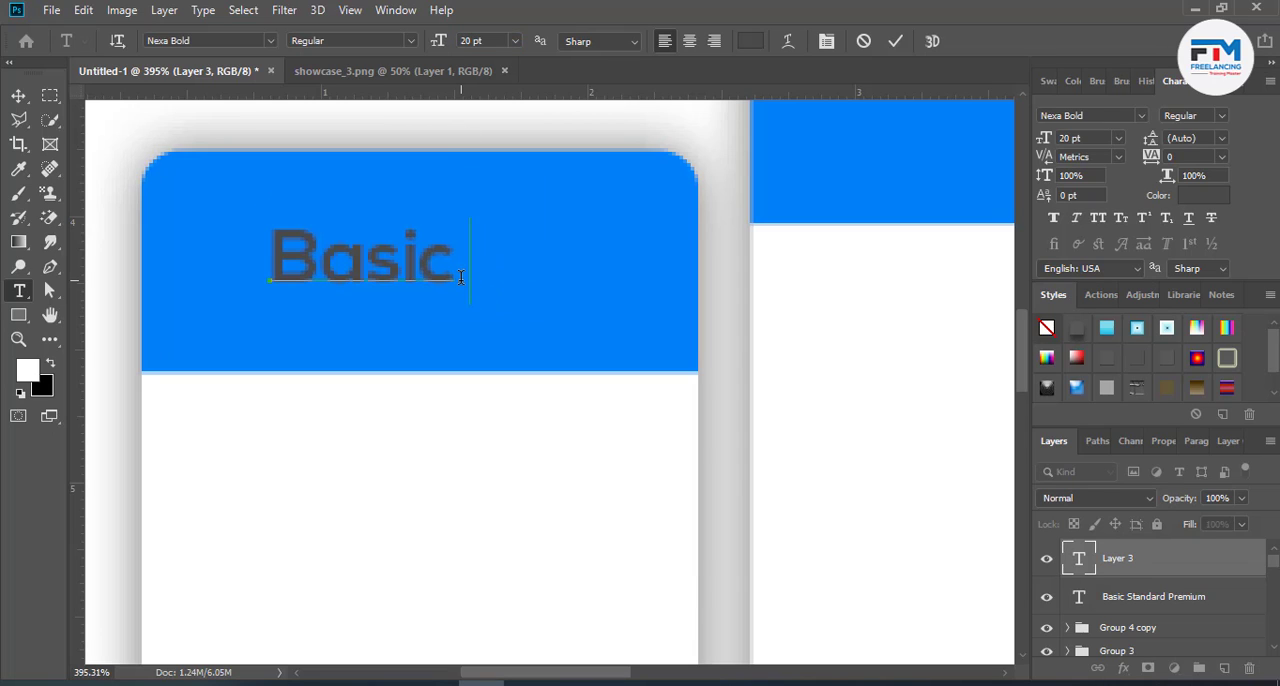
text(Plab)
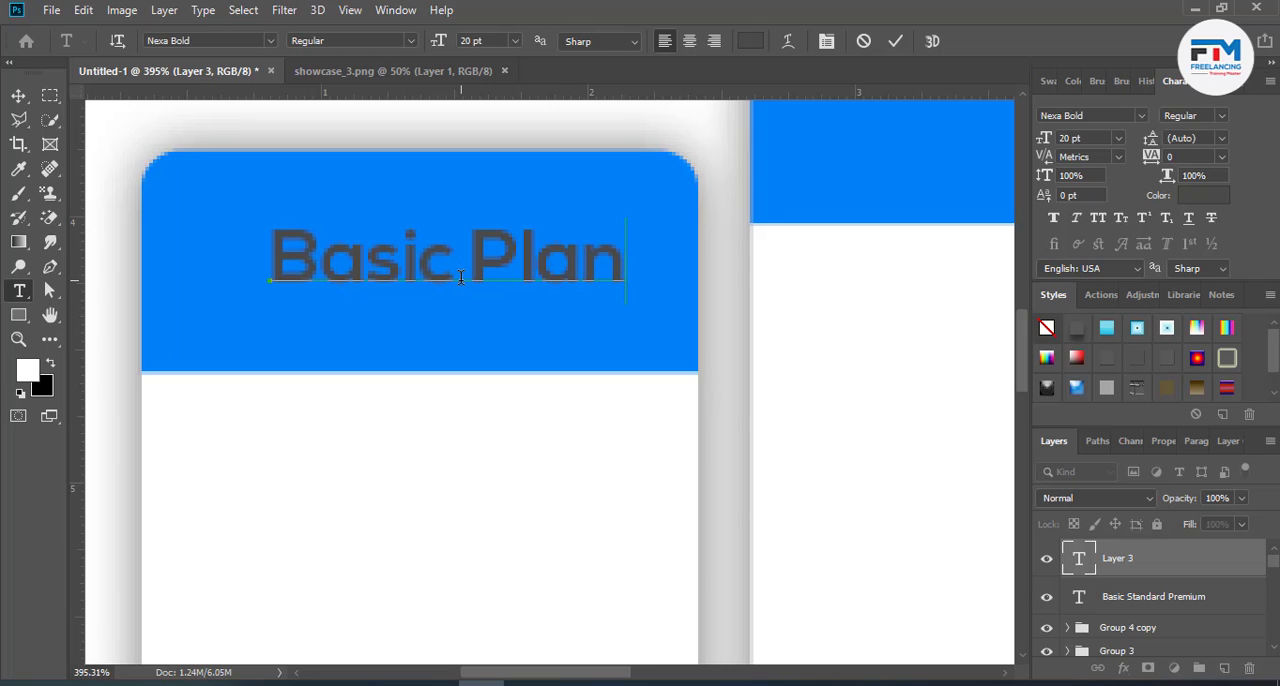
drag(478, 325, 443, 285)
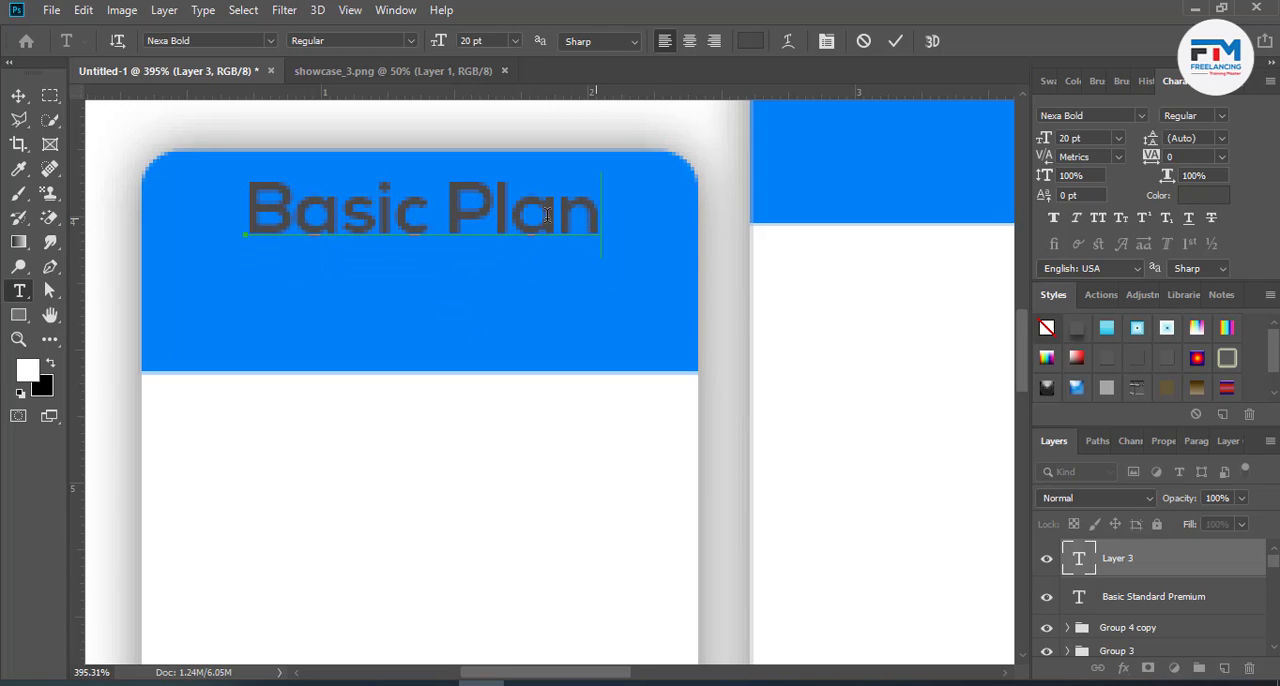
- Recolour the left card's "Basic Plan" heading white (ffffff)
drag(600, 214, 358, 88)
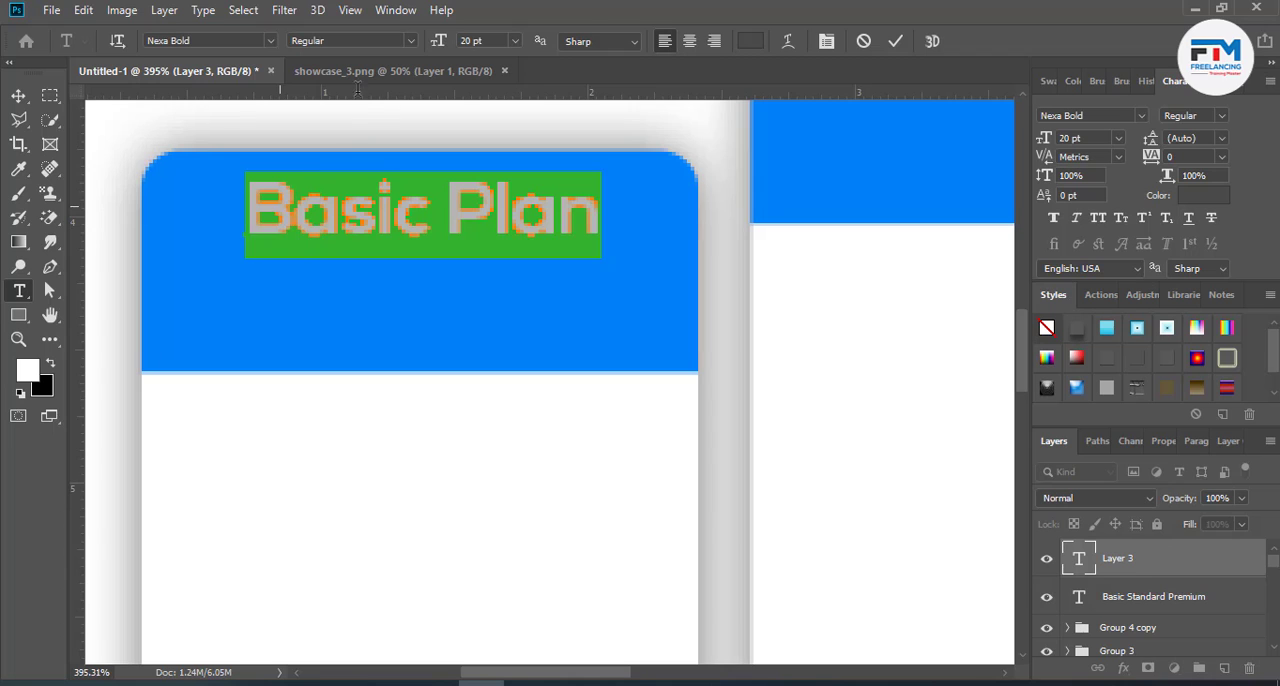
click(747, 41)
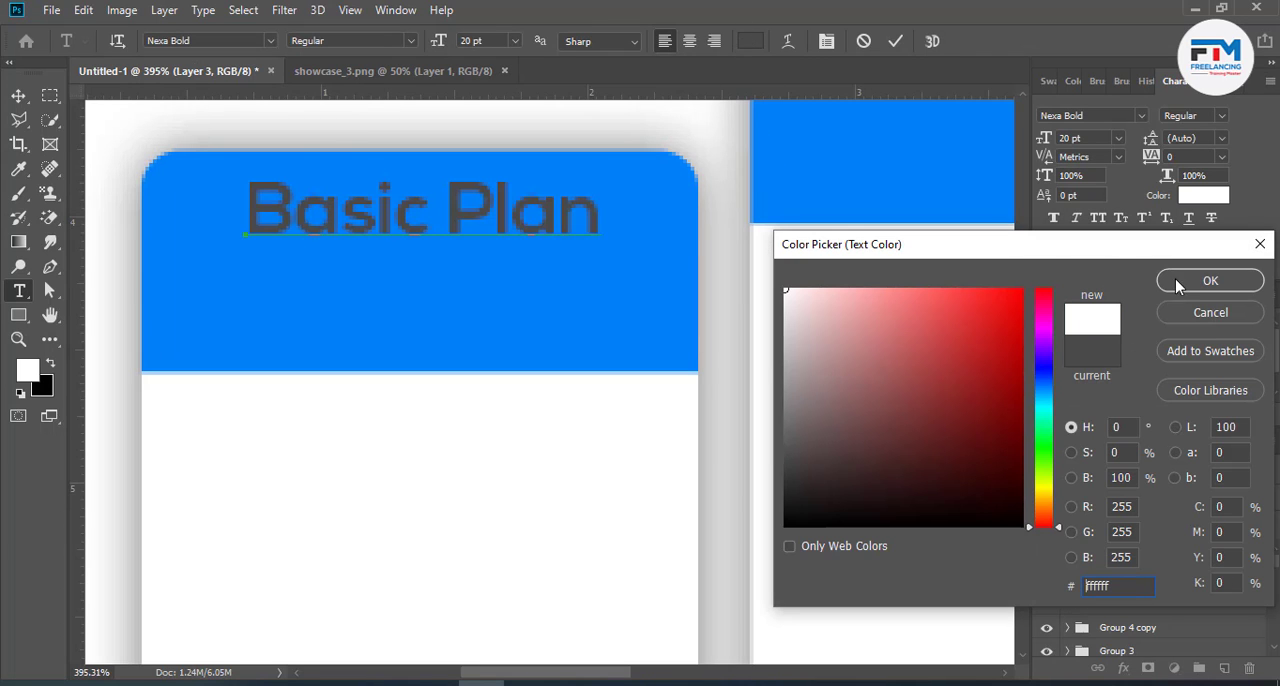
click(1177, 285)
click(895, 41)
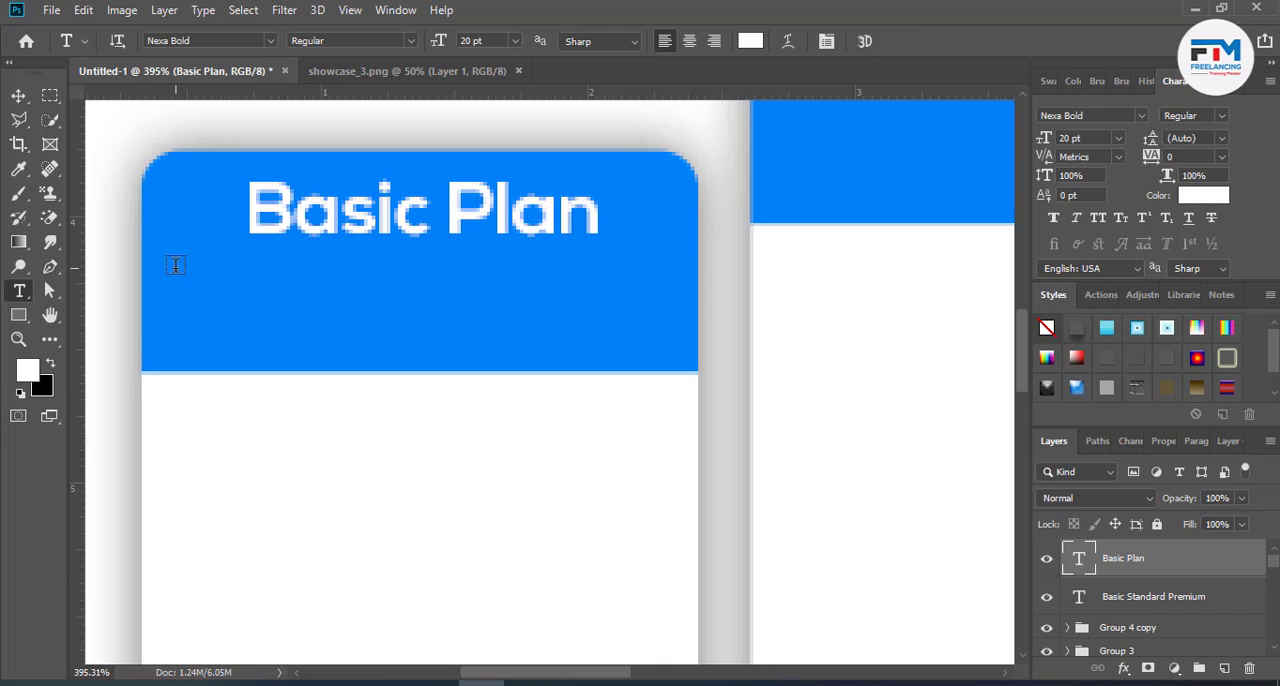
- Add a two-line Lorem ipsum paragraph at 7 pt under the "Basic Plan" heading, inside the blue header
drag(175, 265, 658, 338)
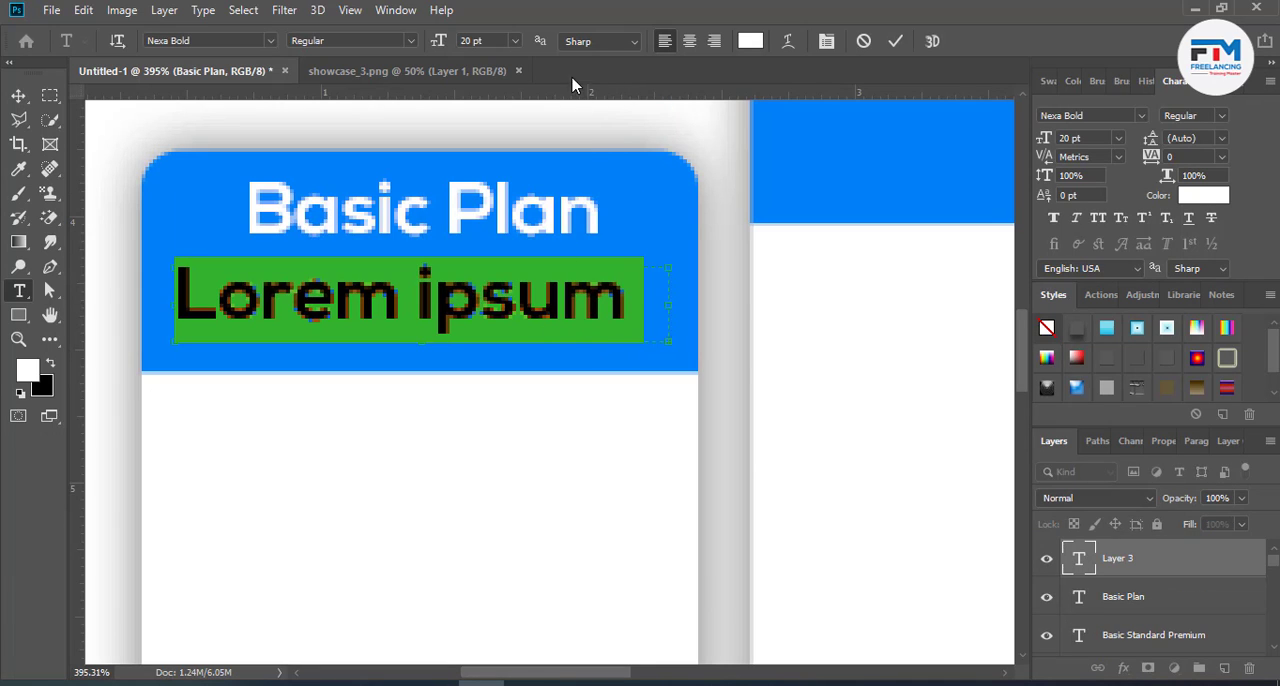
scroll(487, 40, down, 11)
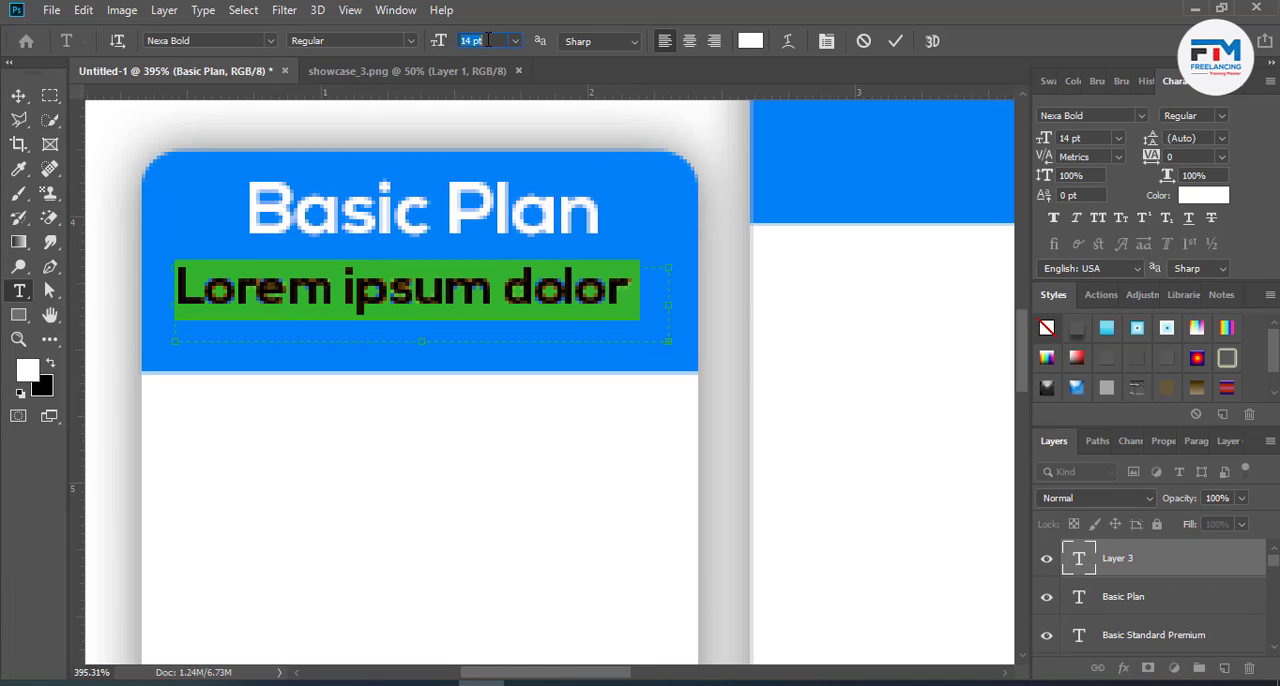
key(Down)
key(Down)
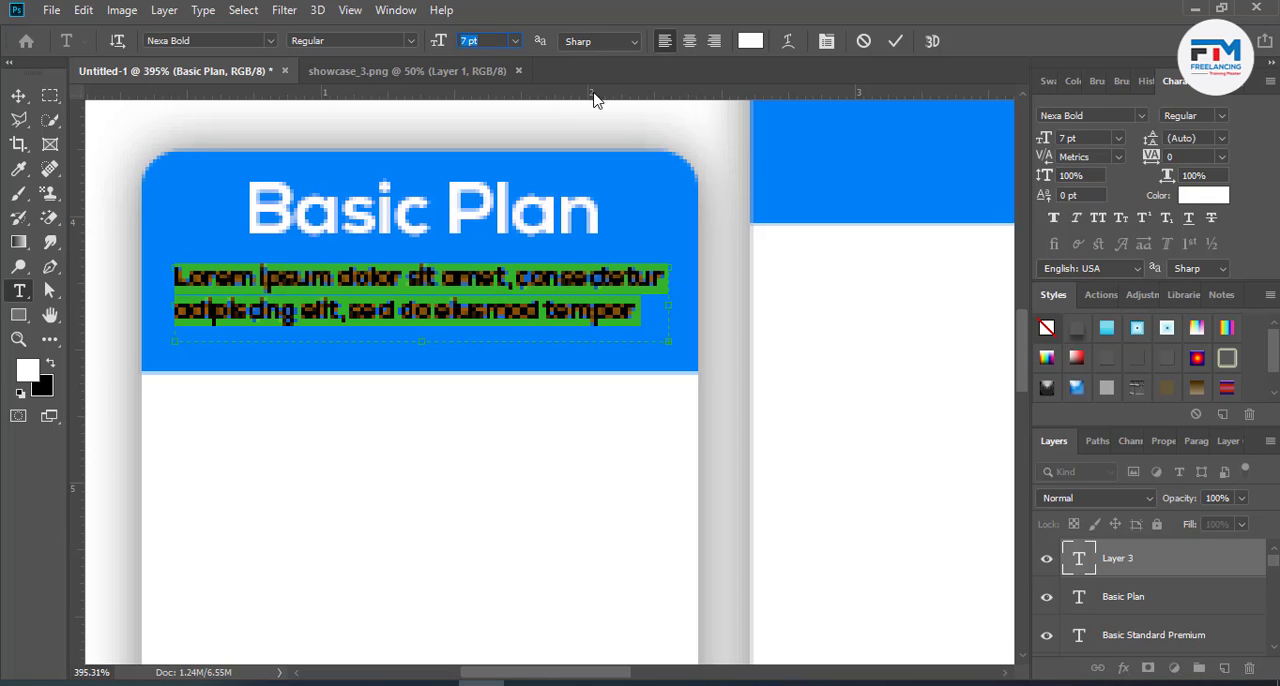
click(894, 42)
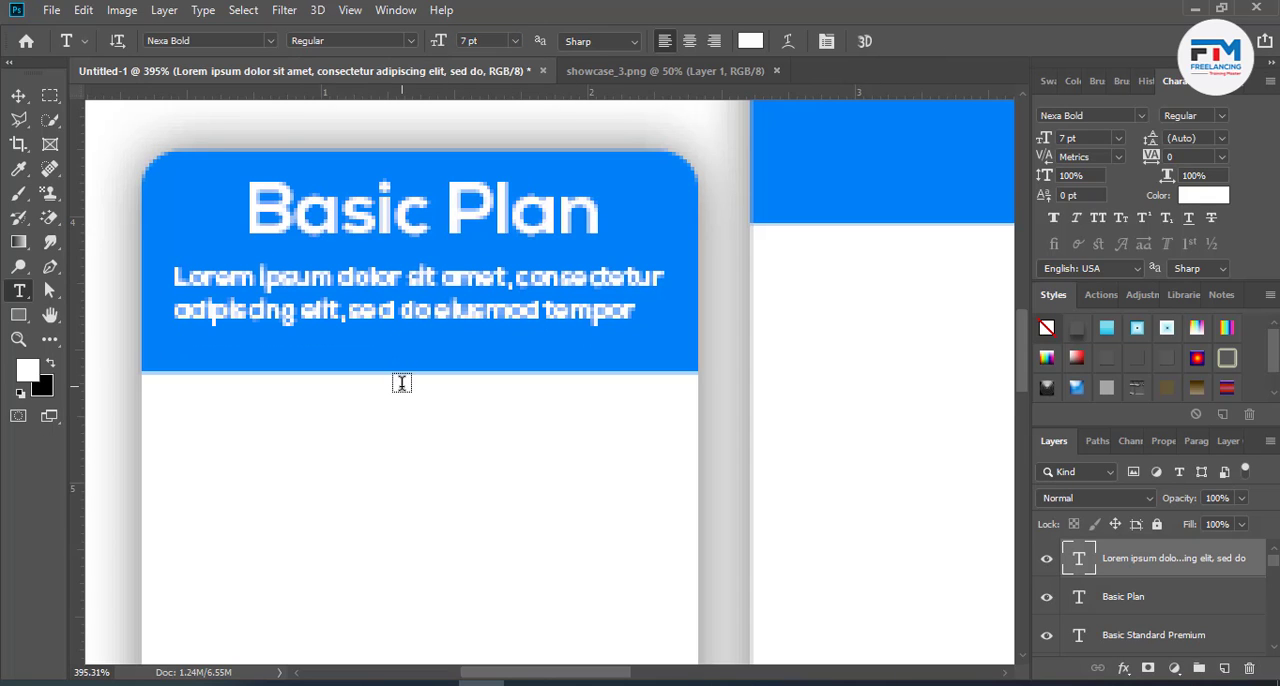
- Copy the word "Standard" from the plan-name list below the cards
scroll(401, 385, down, 5)
scroll(401, 385, down, 5)
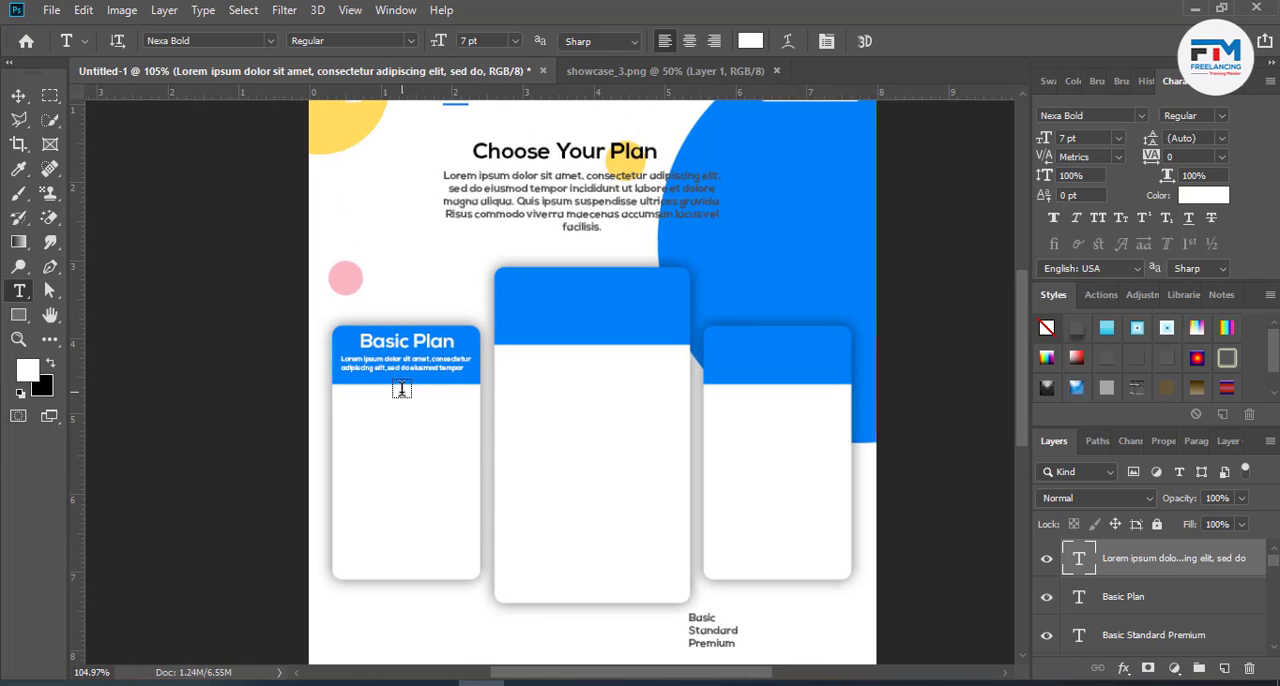
click(18, 95)
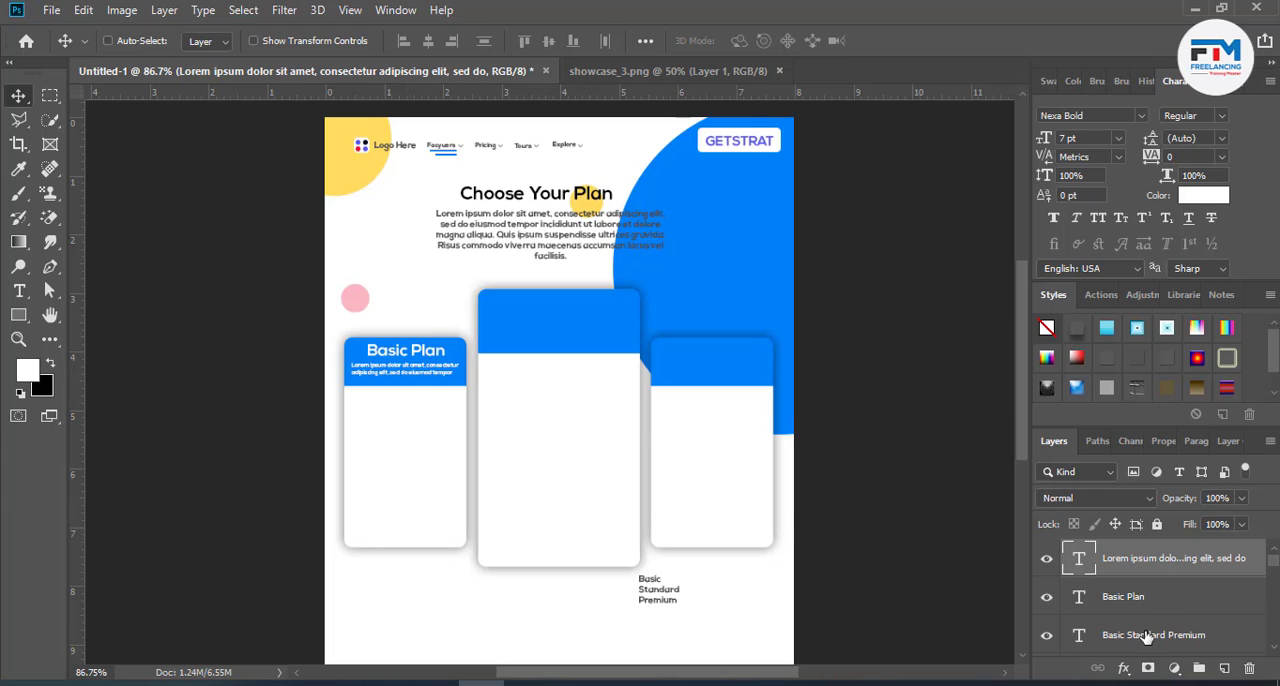
double_click(666, 603)
double_click(645, 588)
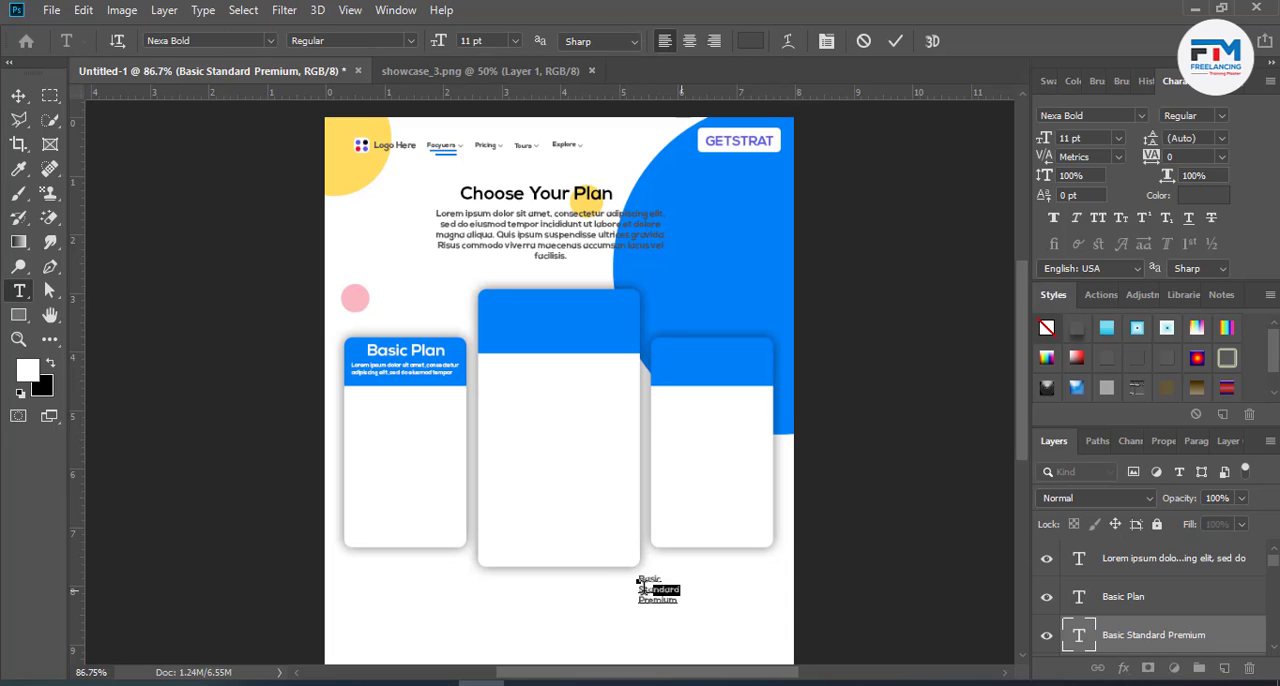
key(ctrl+c)
click(895, 41)
key(v)
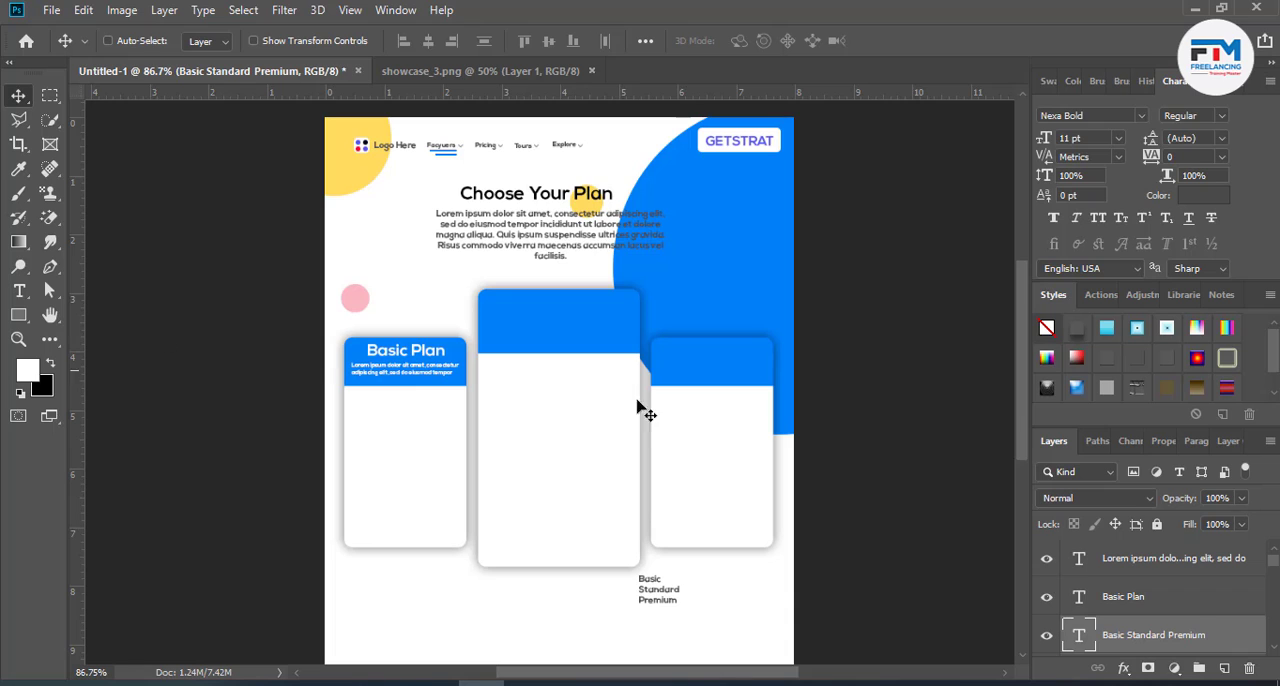
- Duplicate the "Basic Plan" heading and its description together onto the middle card's blue header
click(1123, 596)
ctrl+click(1163, 558)
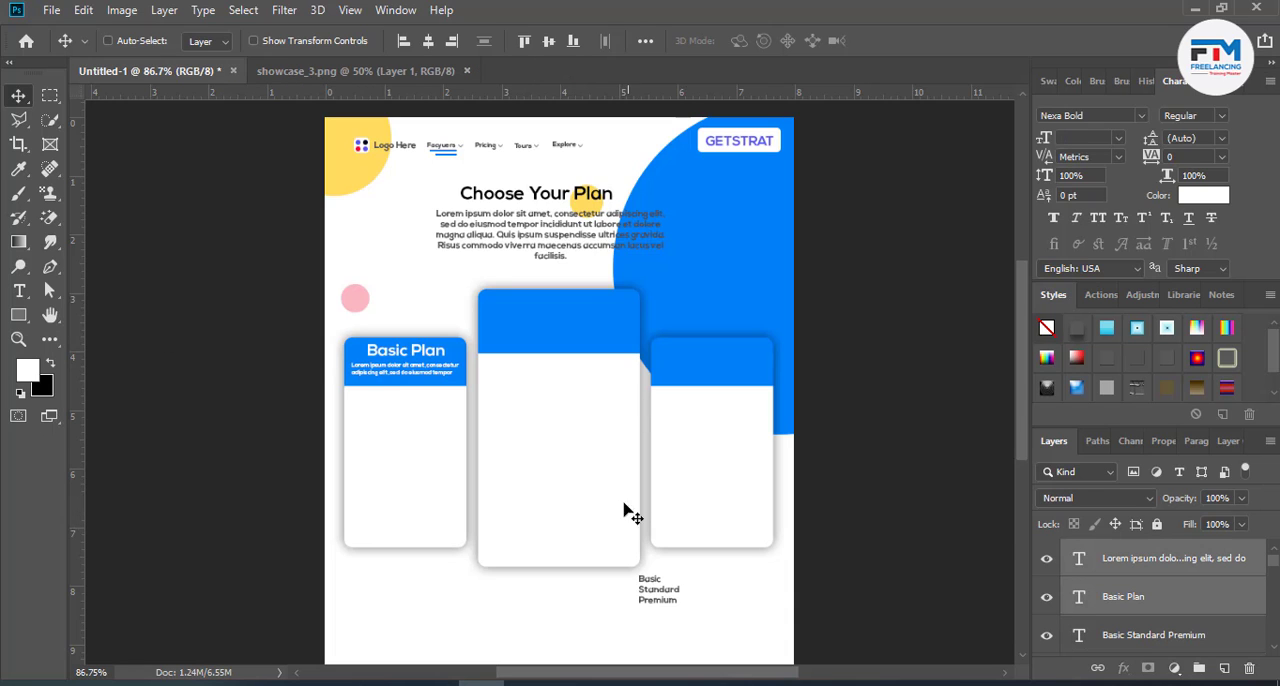
drag(422, 369, 578, 346)
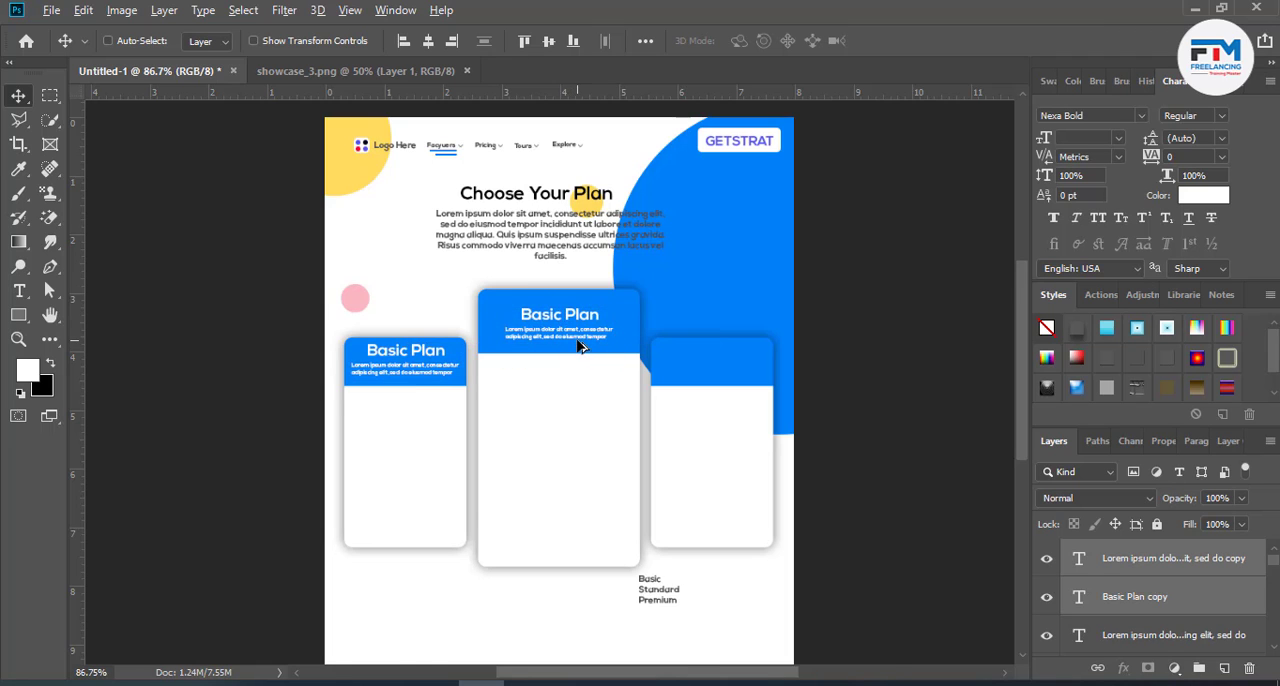
- Enlarge the middle card's heading and description together until the heading is about 26 pt, and centre them in the blue header
scroll(578, 346, up, 5)
key(ctrl+t)
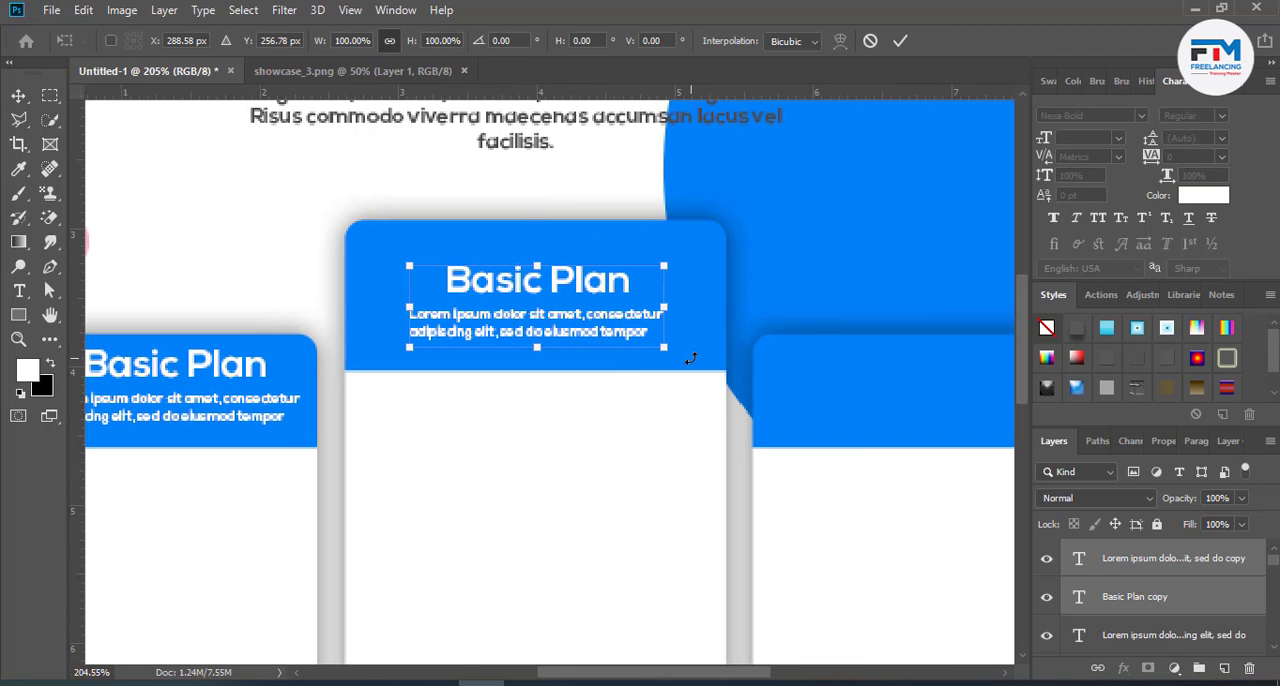
drag(665, 349, 703, 360)
click(898, 43)
drag(586, 368, 567, 291)
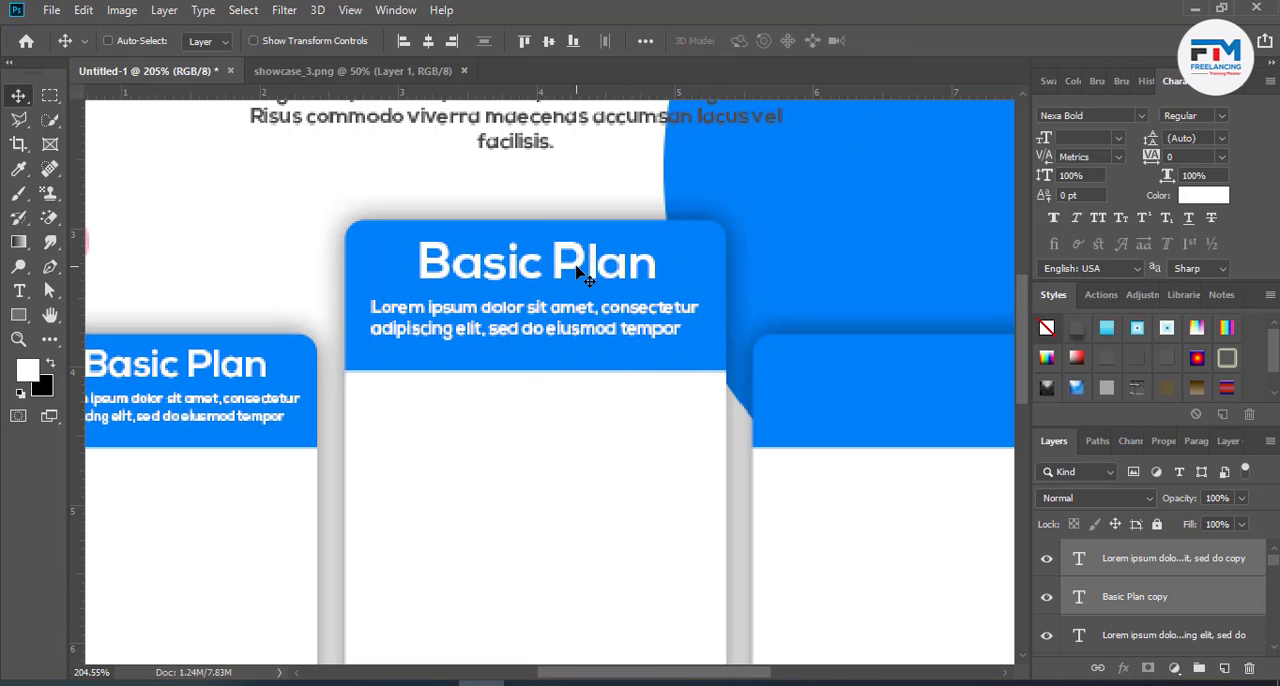
- Replace "Basic" with the copied word "Standard" in the middle card's heading
double_click(1079, 597)
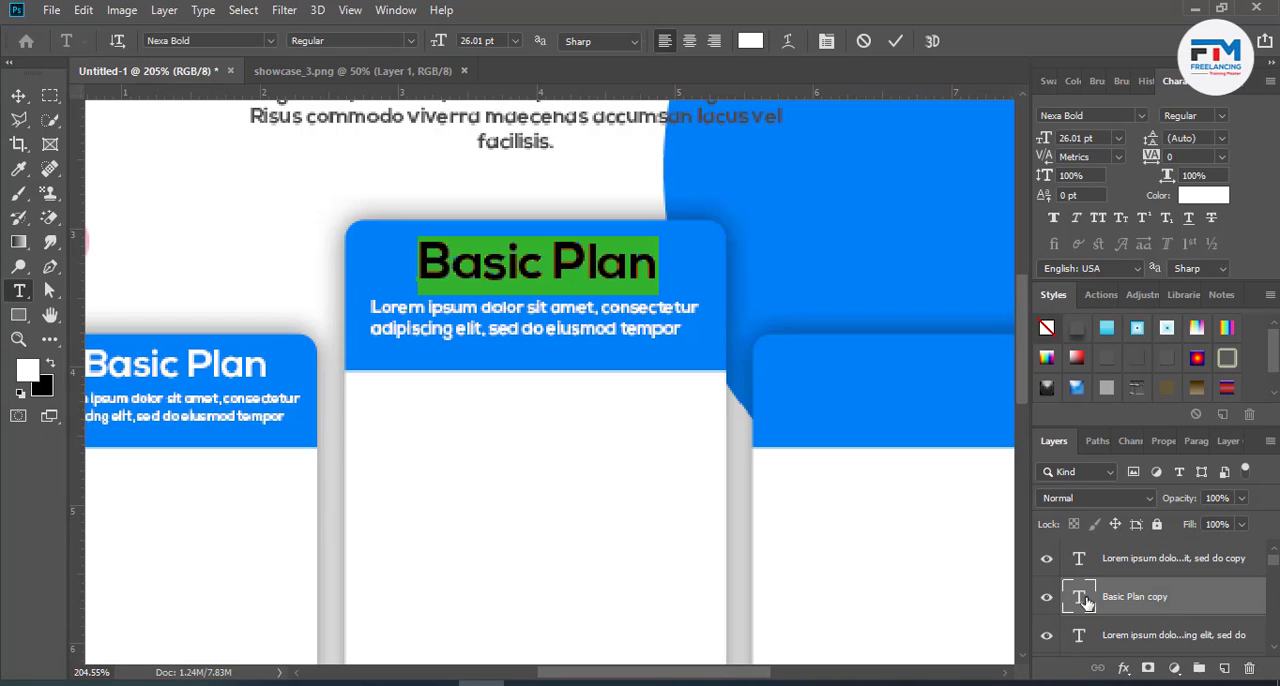
drag(541, 270, 400, 288)
key(ctrl+v)
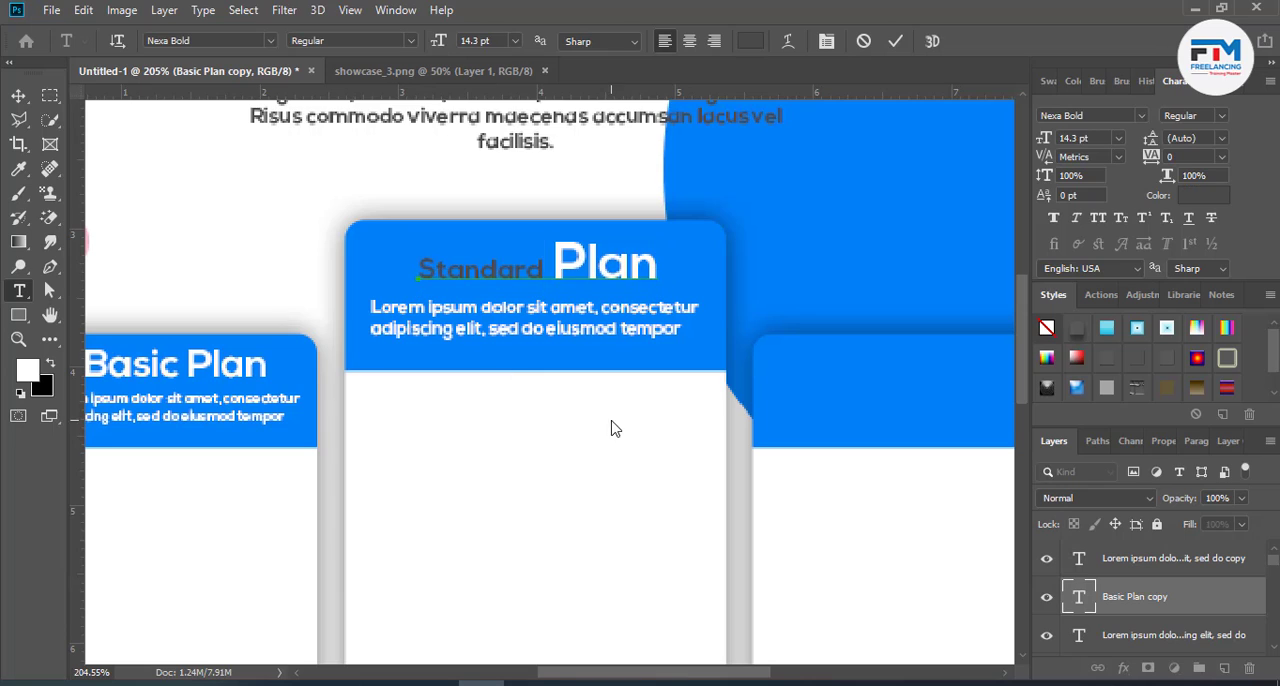
- Set the whole "Standard Plan" heading to 24 pt and centre it above the middle card's description
drag(548, 278, 416, 276)
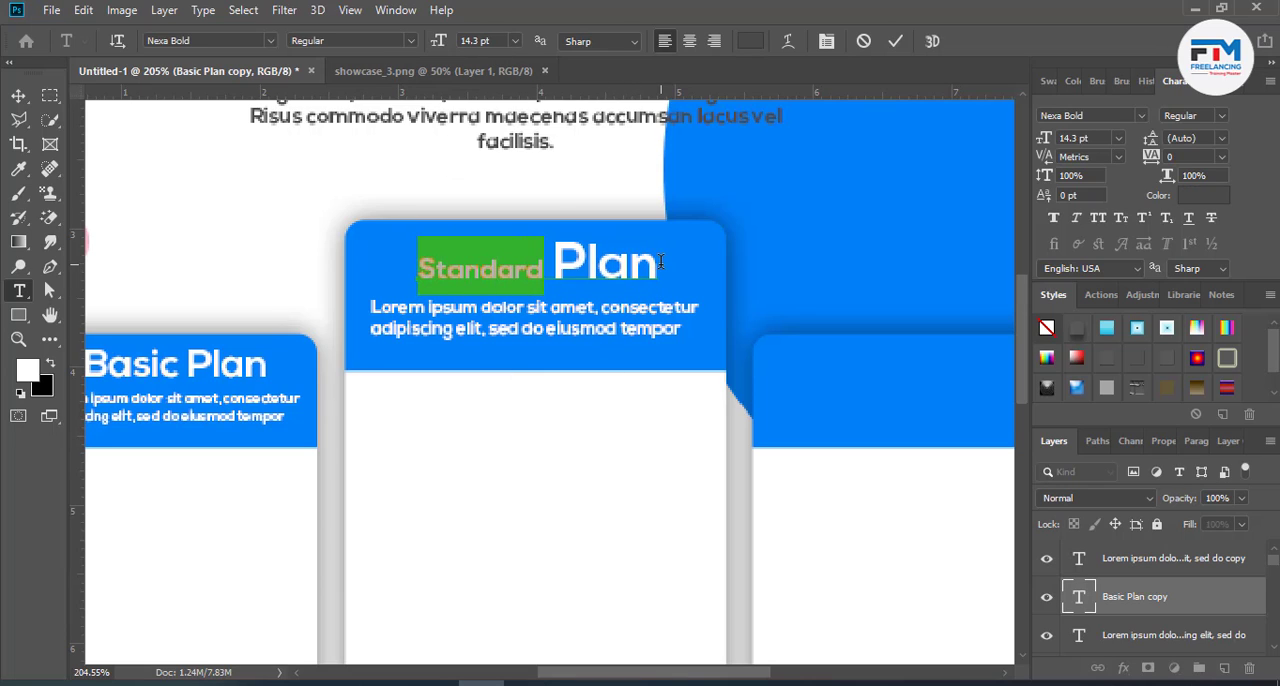
drag(660, 262, 425, 90)
click(494, 41)
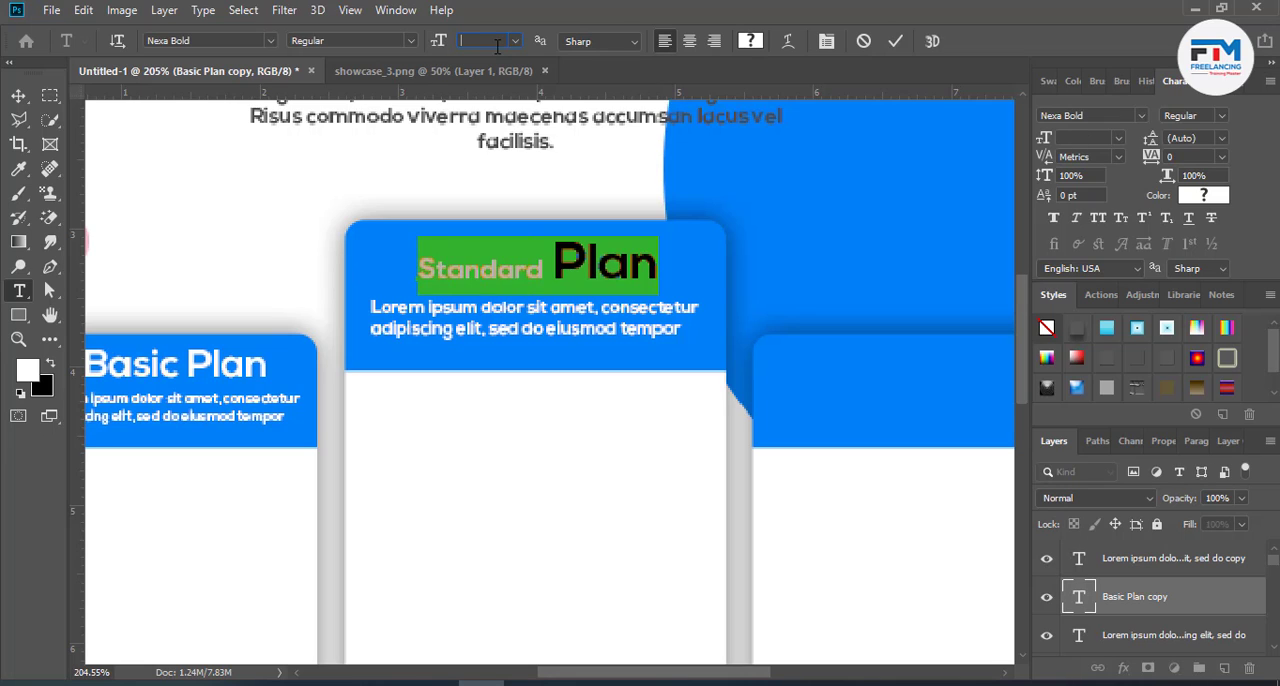
text(11)
key(Up)
key(Up)
key(Up)
key(Up)
key(Up)
key(Up)
key(Up)
key(Up)
key(Up)
key(Up)
key(Up)
key(Up)
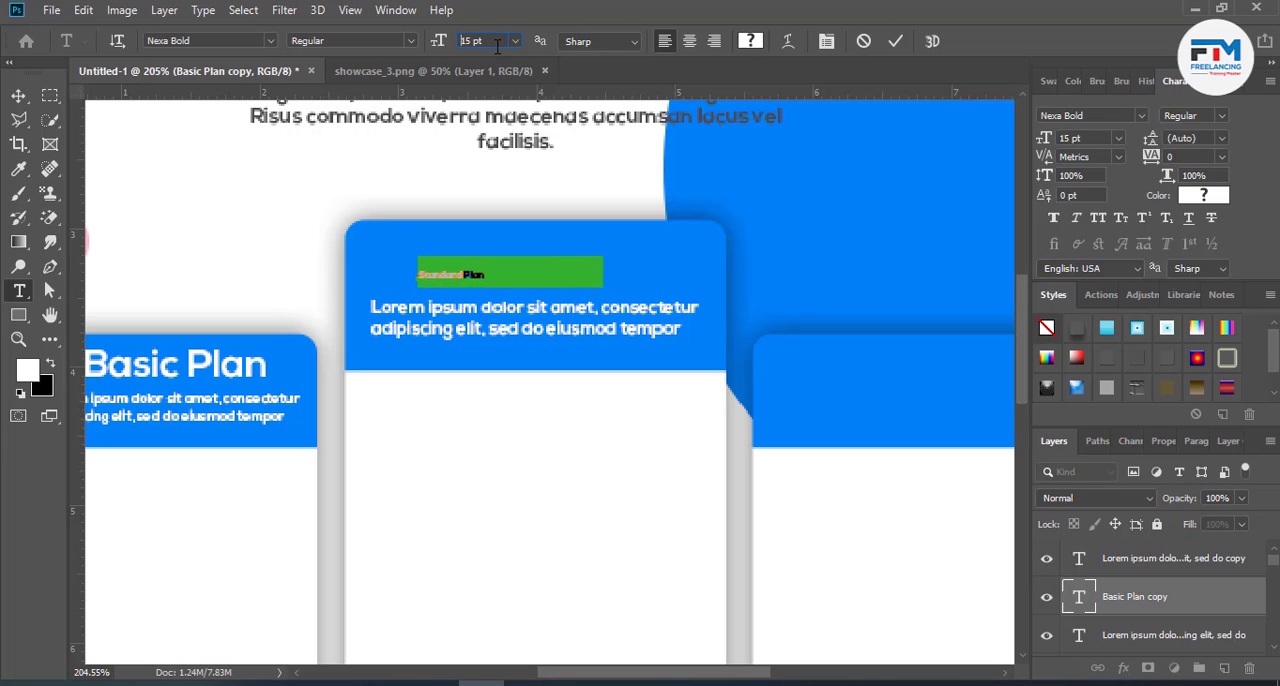
key(Up)
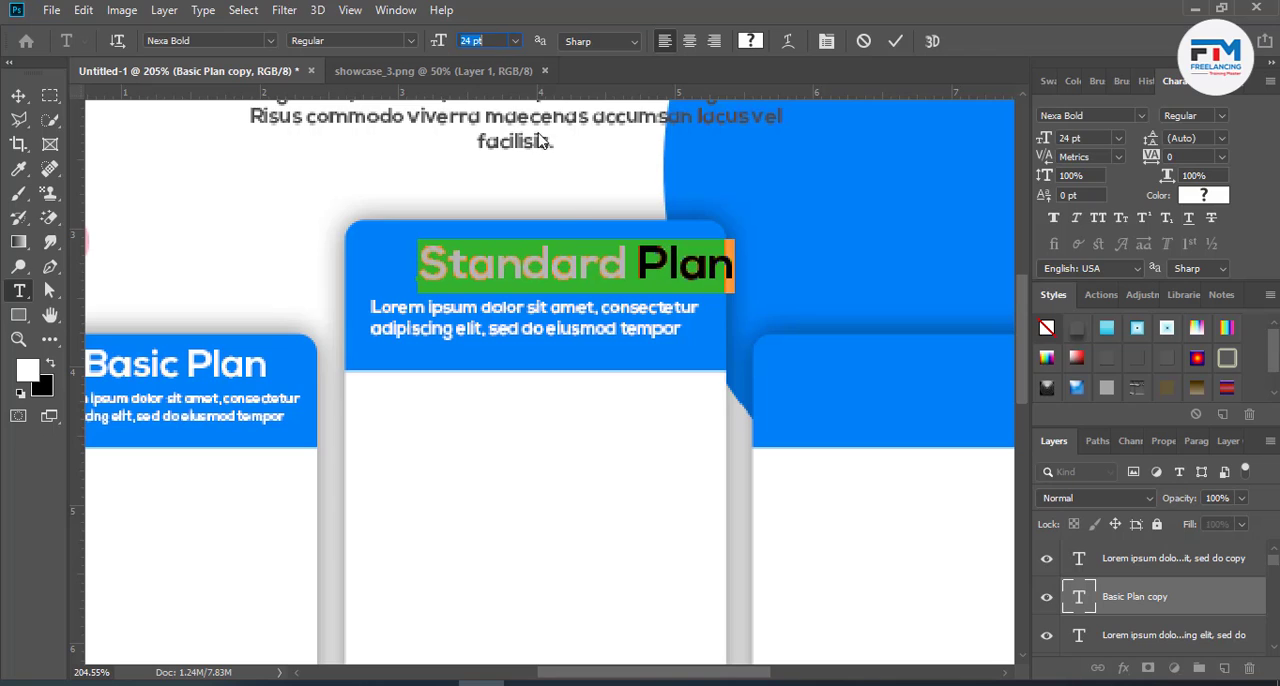
drag(620, 318, 578, 308)
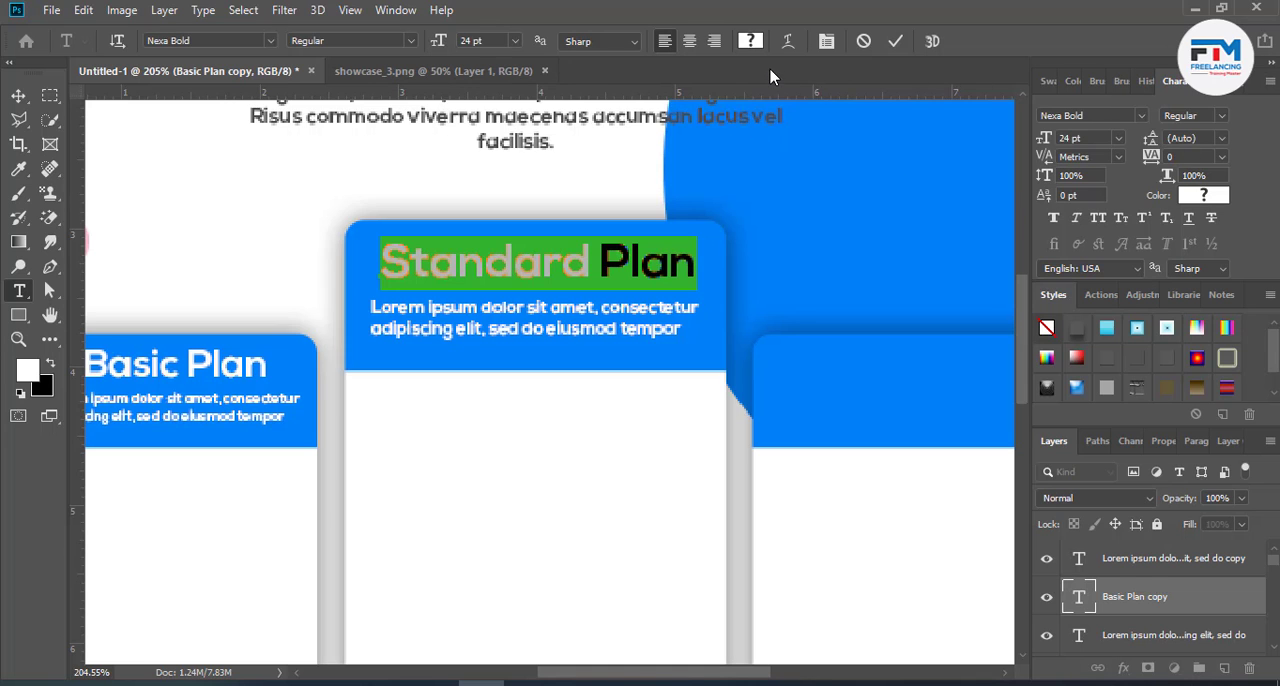
- Recolour the whole "Standard Plan" heading white (ffffff)
click(750, 41)
text(ffffff)
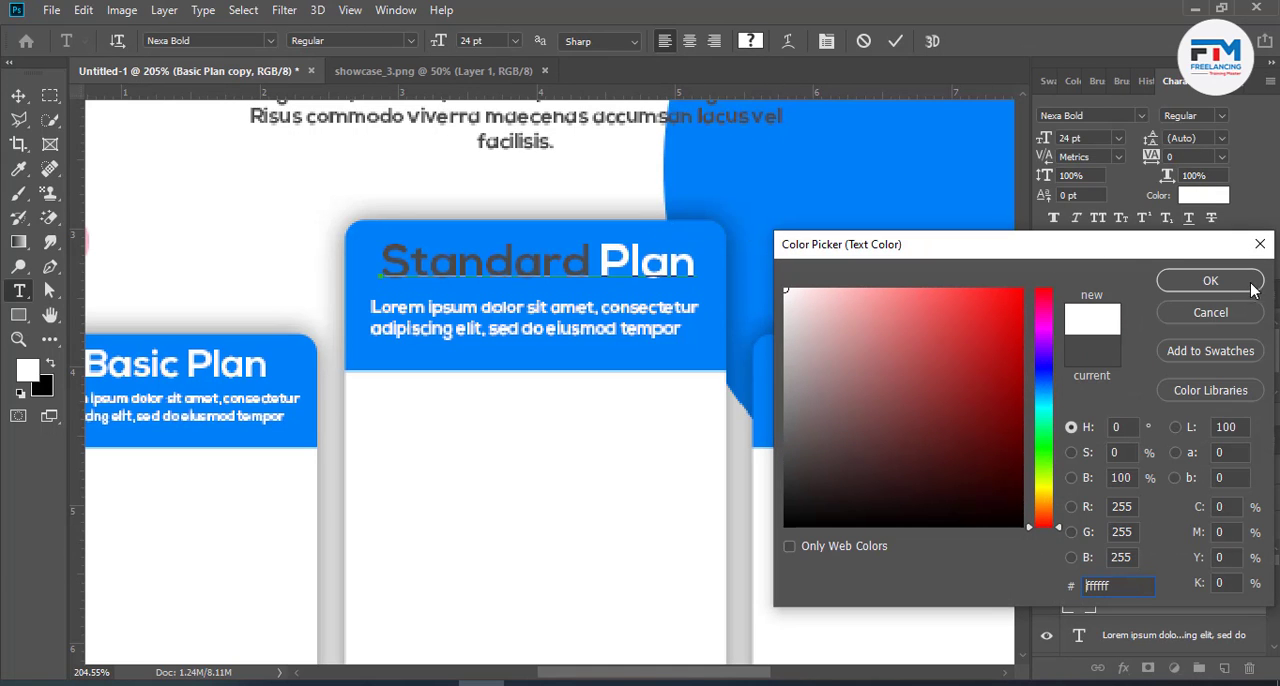
click(1245, 283)
click(895, 41)
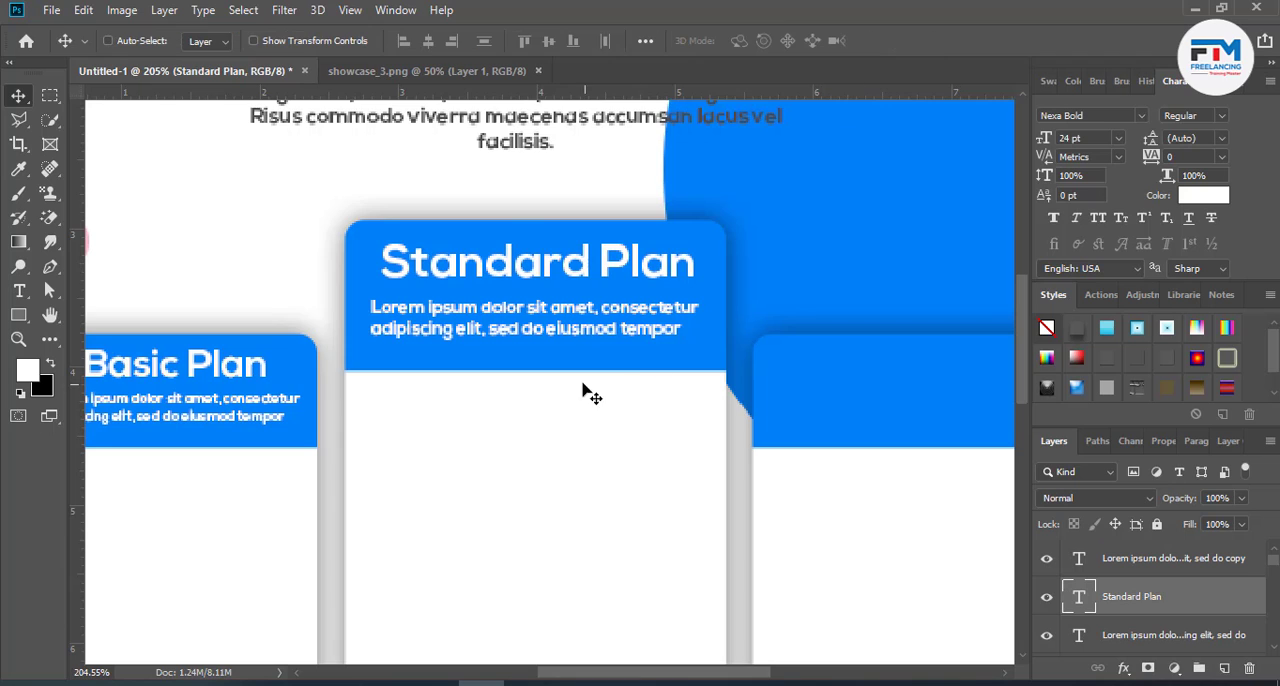
- Duplicate the "Standard Plan" heading and its description together onto the right card's blue header
scroll(546, 386, down, 4)
scroll(755, 410, up, 3)
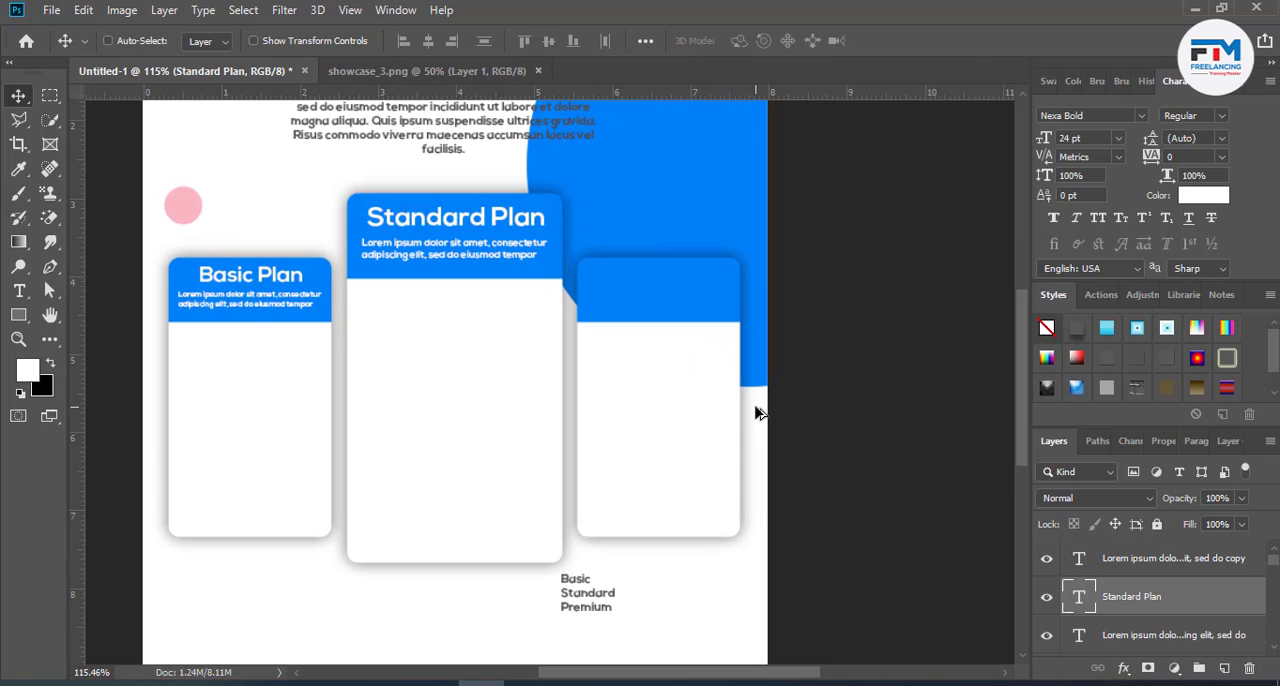
scroll(560, 268, up, 2)
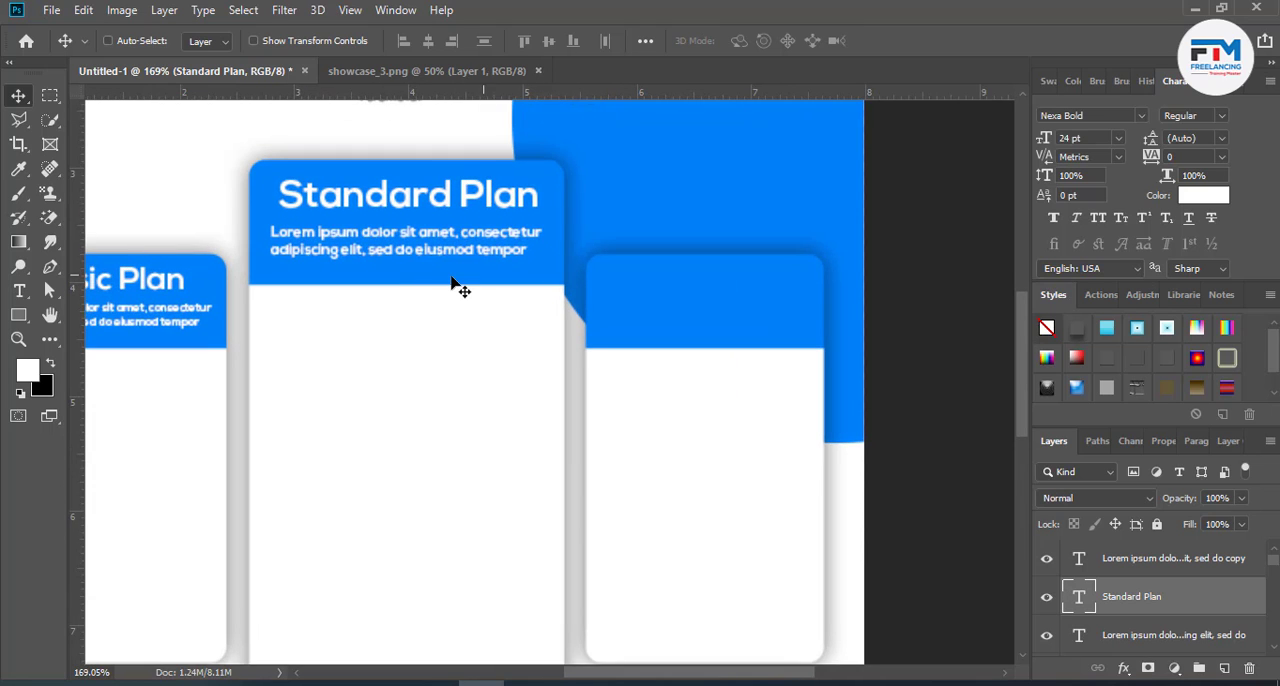
scroll(435, 285, down, 1)
shift+click(1135, 568)
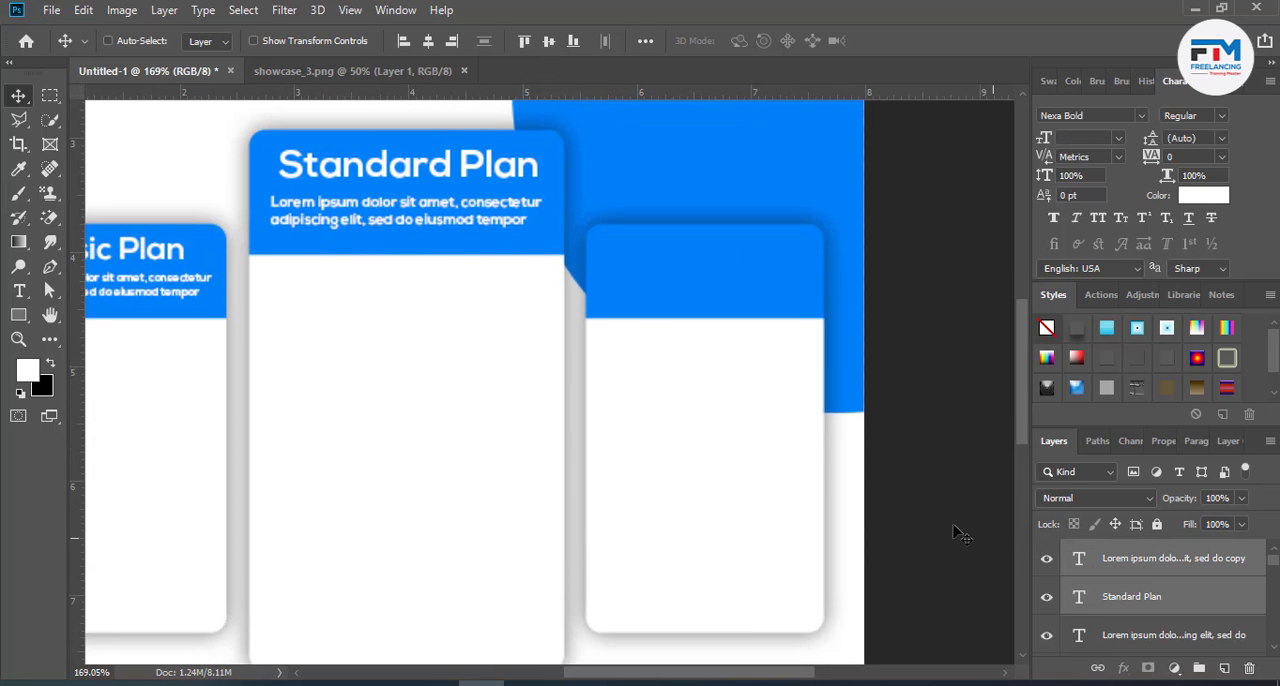
drag(467, 192, 777, 281)
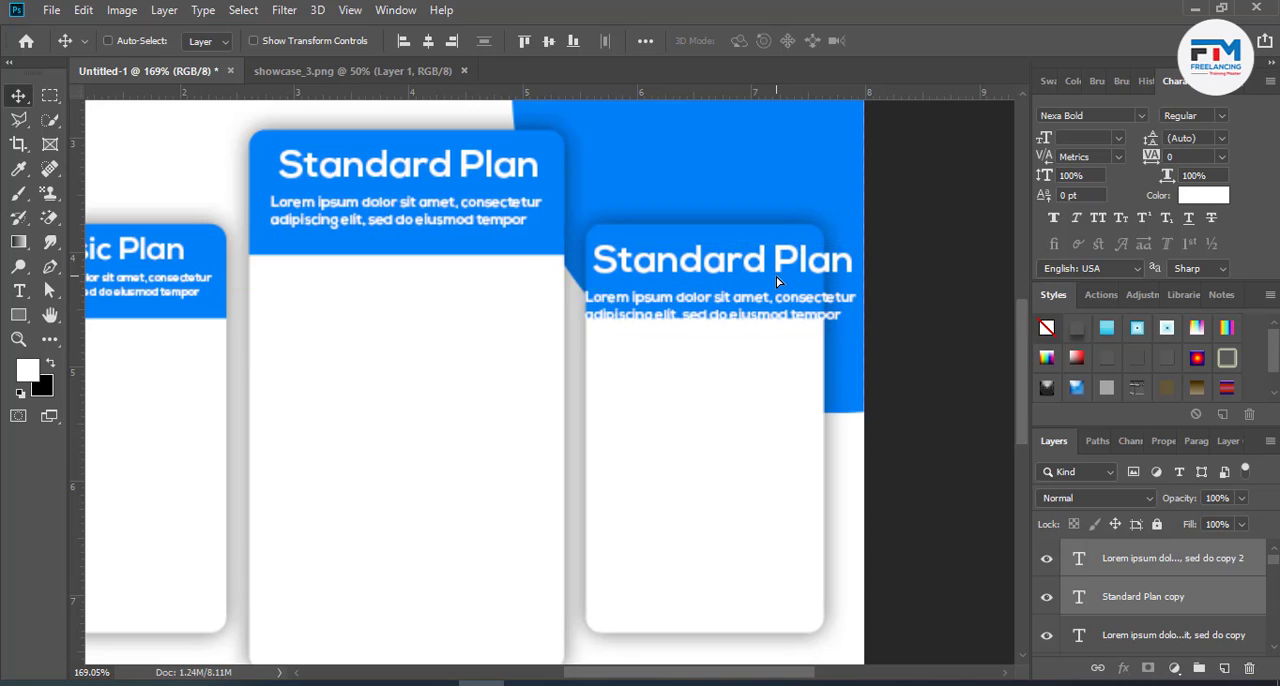
- Scale the right card's heading and description to about 76% and centre them within the blue header
key(ctrl+t)
mouse_move(857, 331)
mouse_down()
mouse_move(792, 325)
mouse_move(840, 327)
mouse_up()
drag(763, 307, 759, 294)
drag(833, 313, 765, 290)
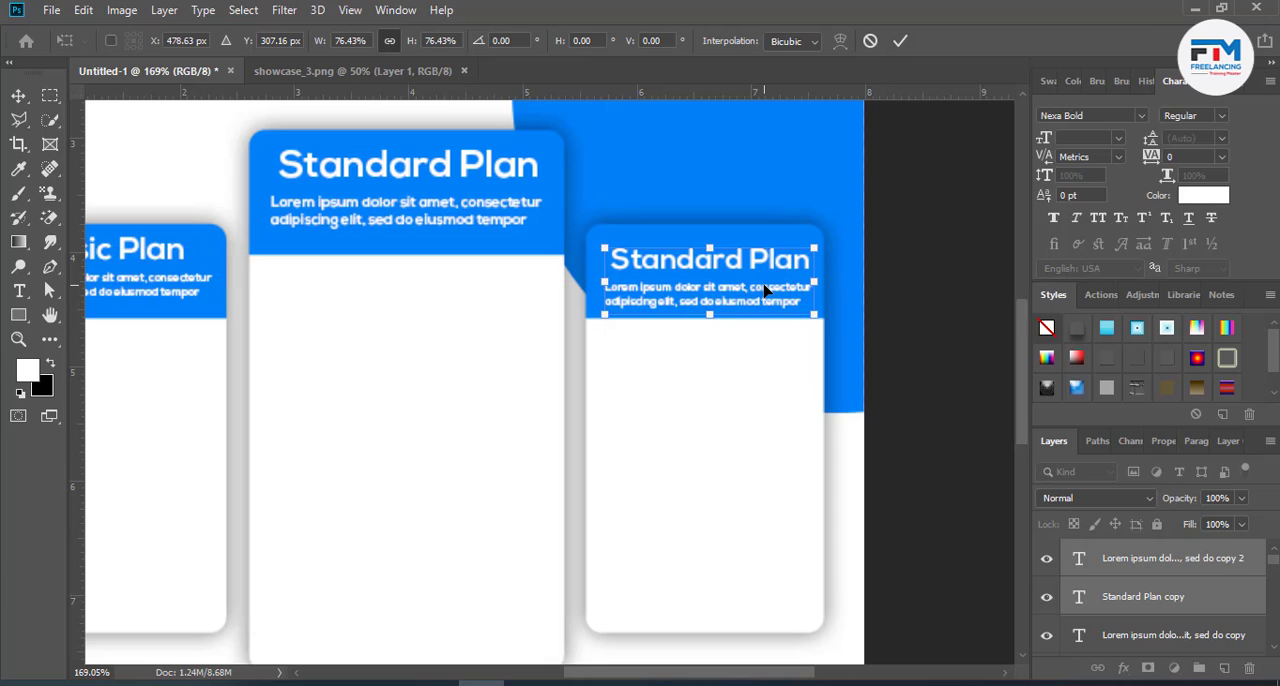
click(901, 41)
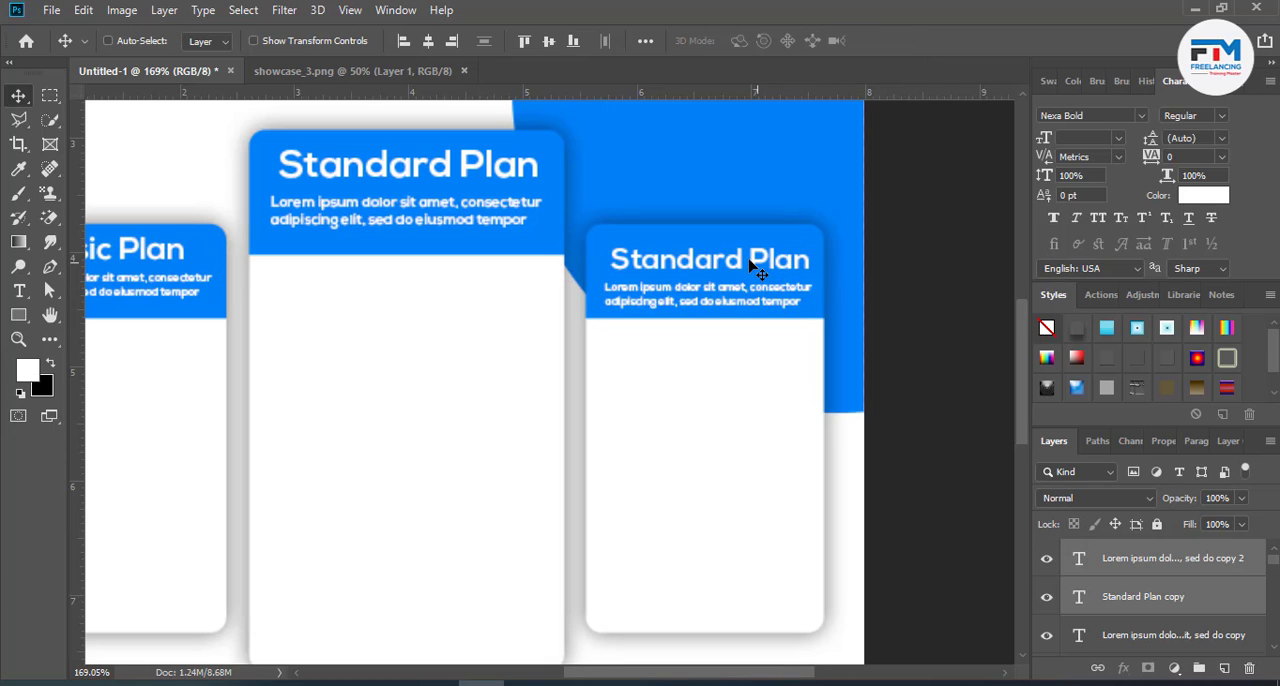
- Copy the word "Premium" from the plan-name list below the cards
scroll(768, 449, down, 3)
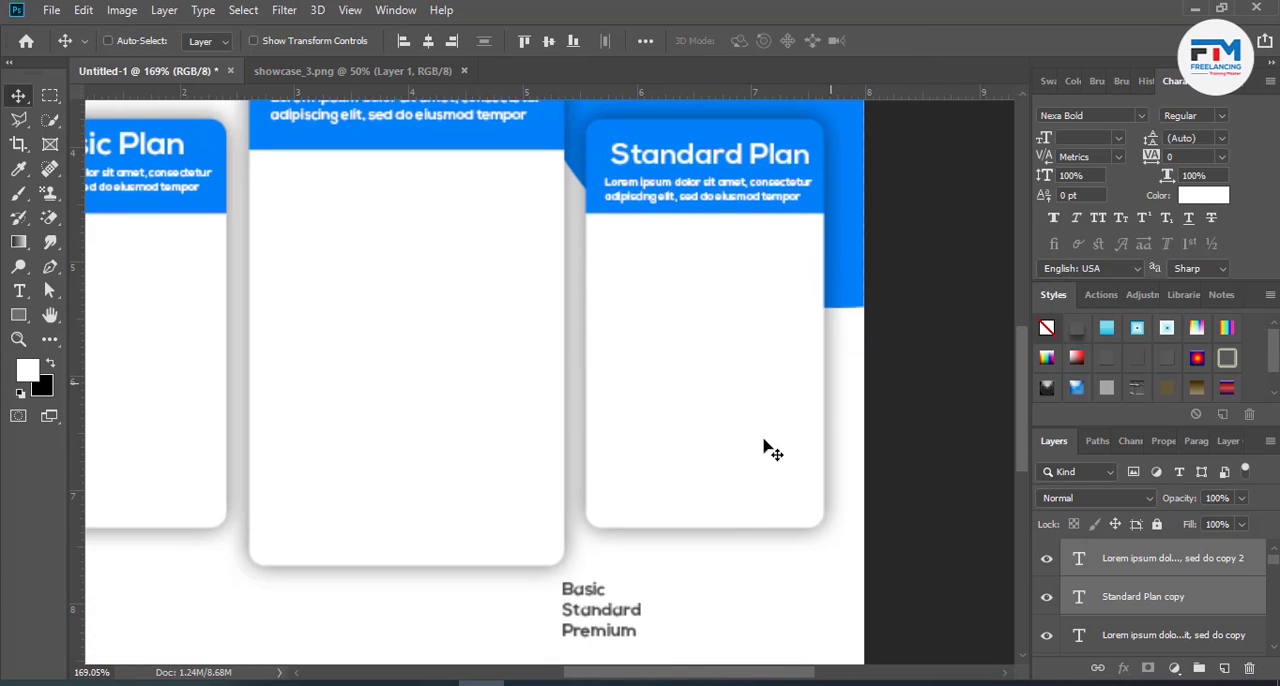
double_click(612, 645)
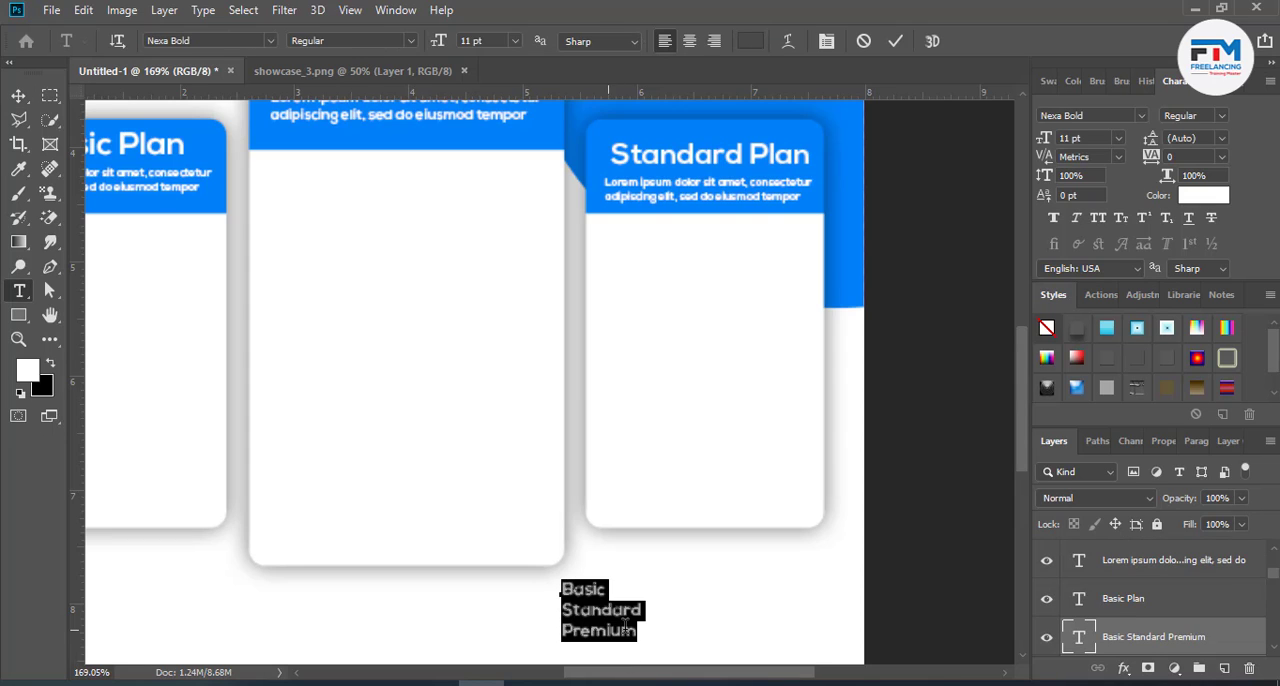
drag(637, 631, 535, 640)
key(ctrl+c)
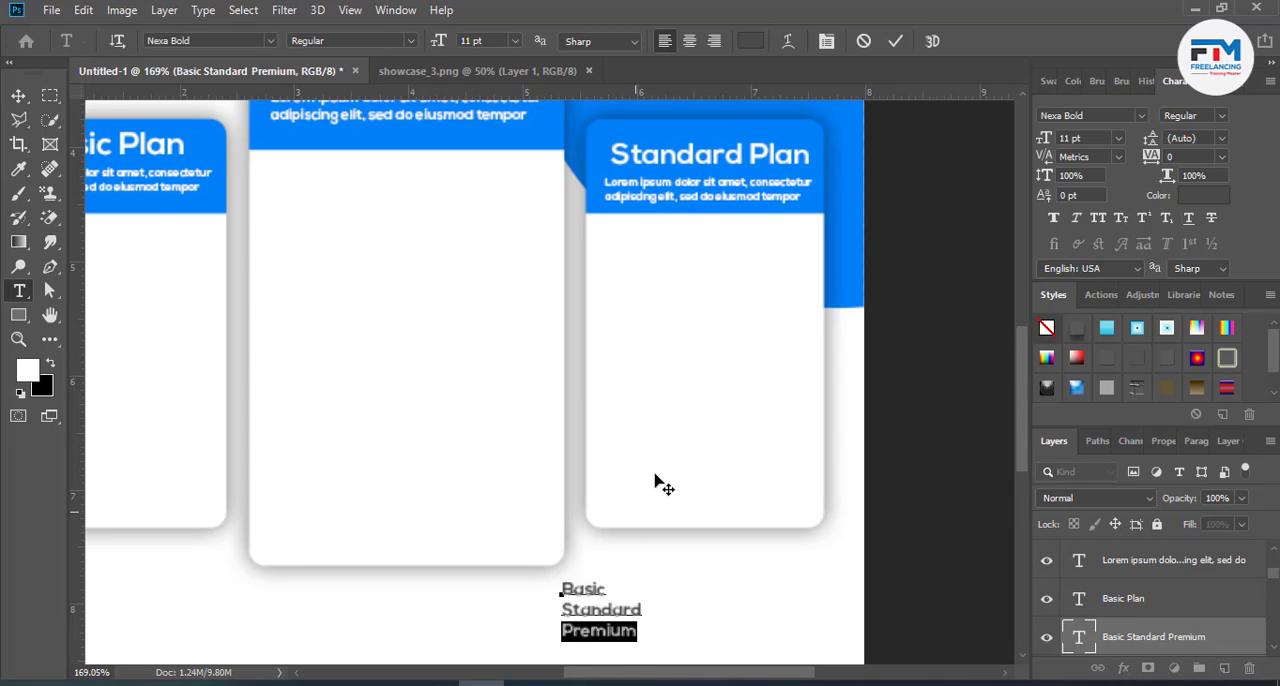
- Replace "Standard" with the copied word "Premium" in the right card's heading
scroll(705, 298, up, 3)
click(716, 275)
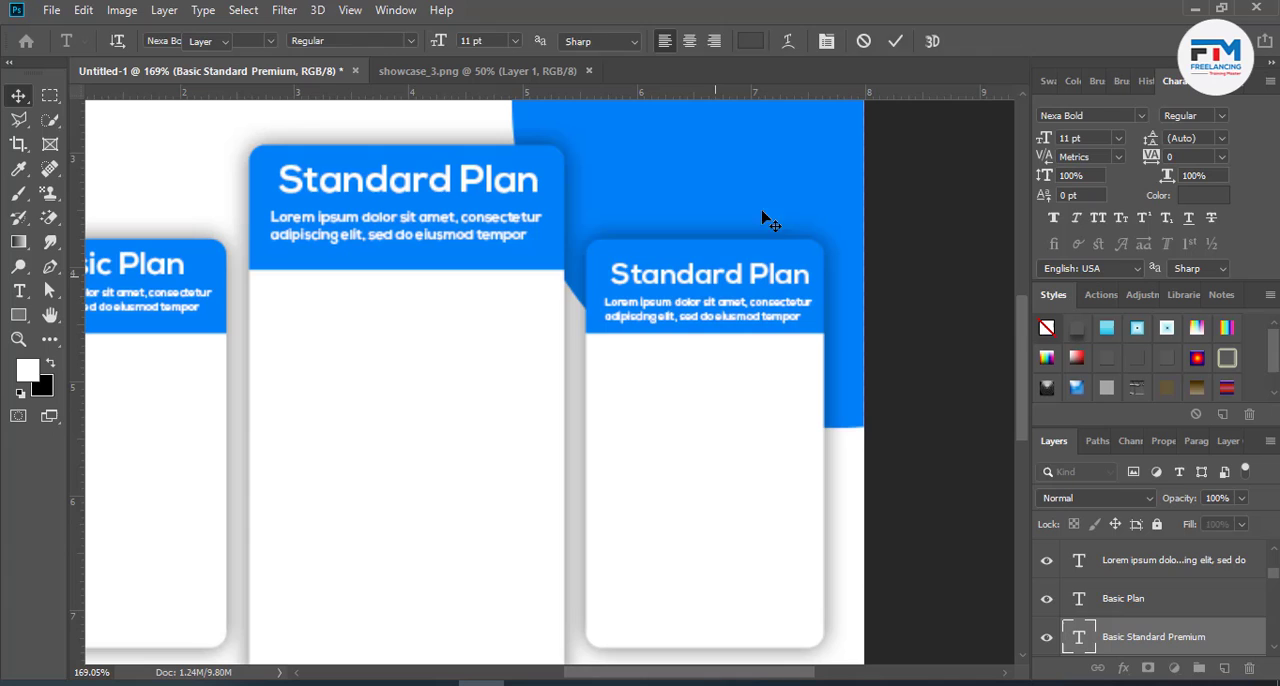
double_click(747, 277)
click(743, 272)
drag(743, 272, 610, 276)
key(ctrl+v)
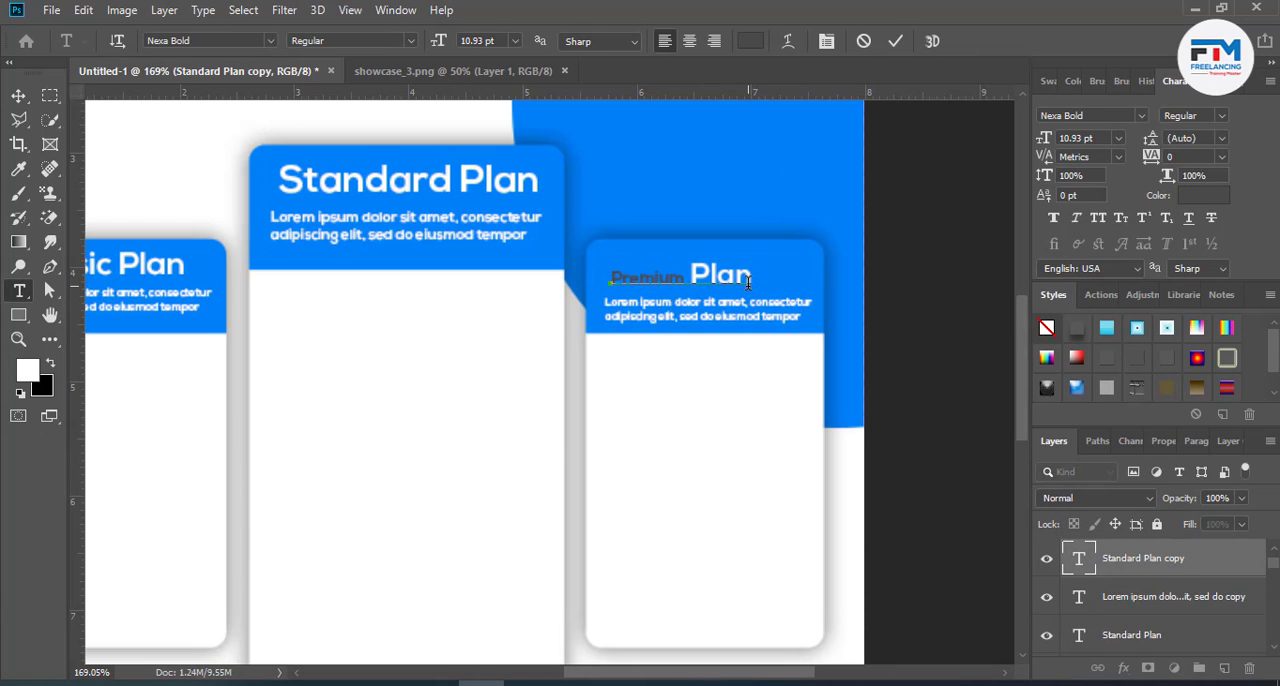
- Colour the entire right card heading "Premium Plan" white (ffffff) and set its font size to 18 pt
drag(748, 282, 610, 278)
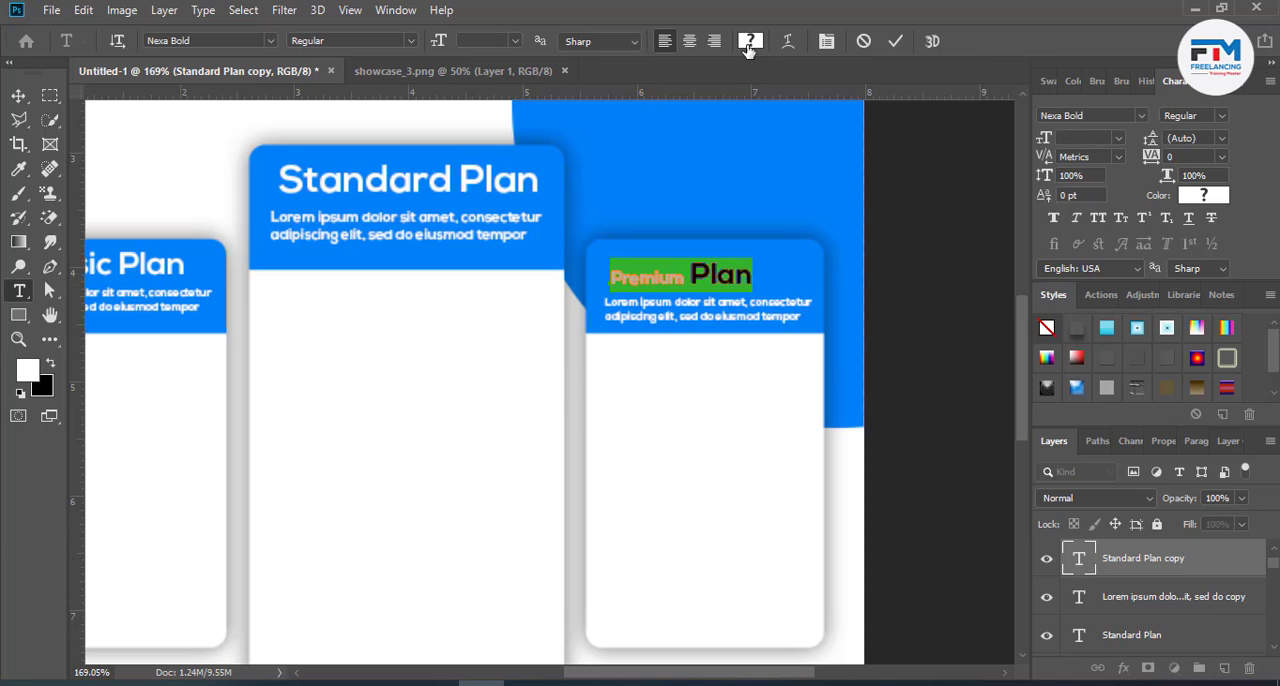
click(750, 41)
text(ffffff)
click(1208, 279)
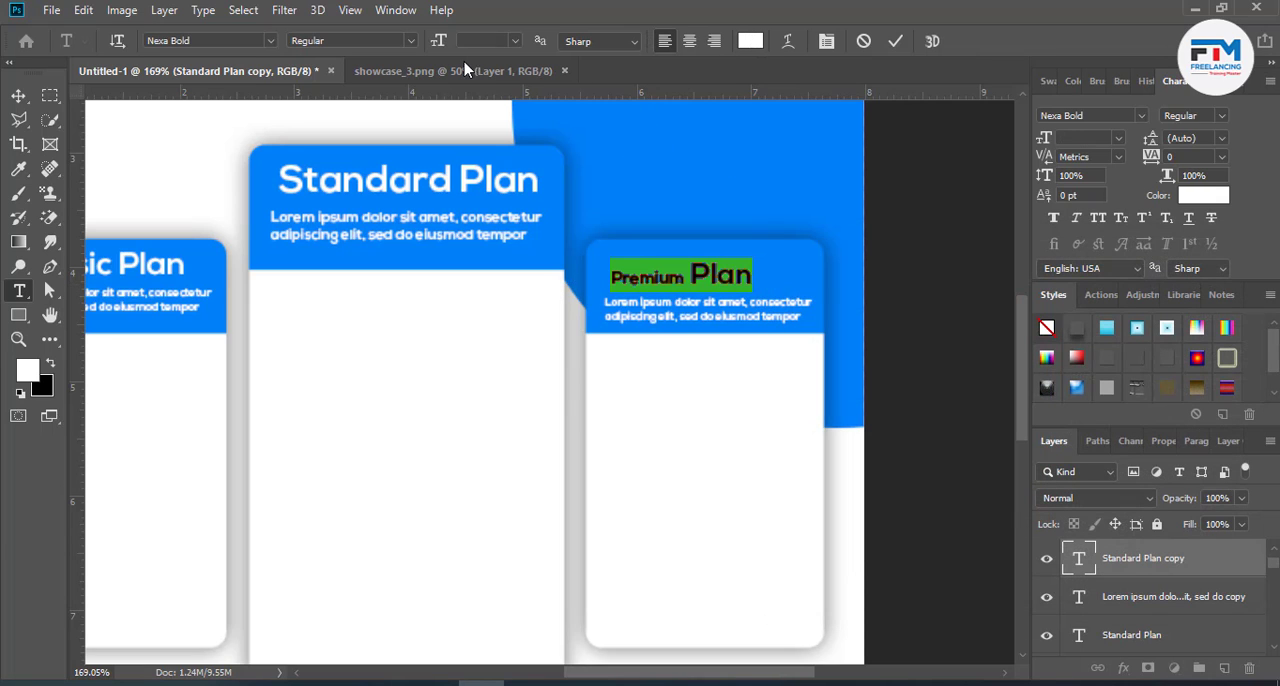
text(3)
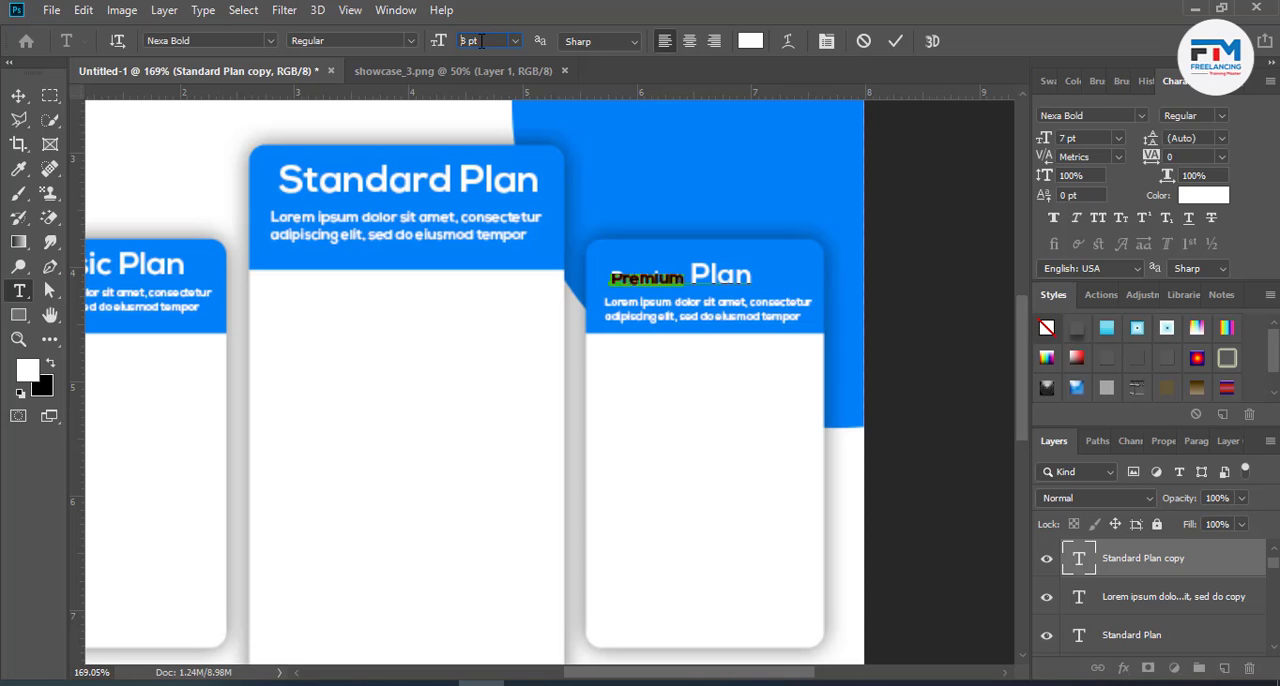
scroll(481, 41, up, 10)
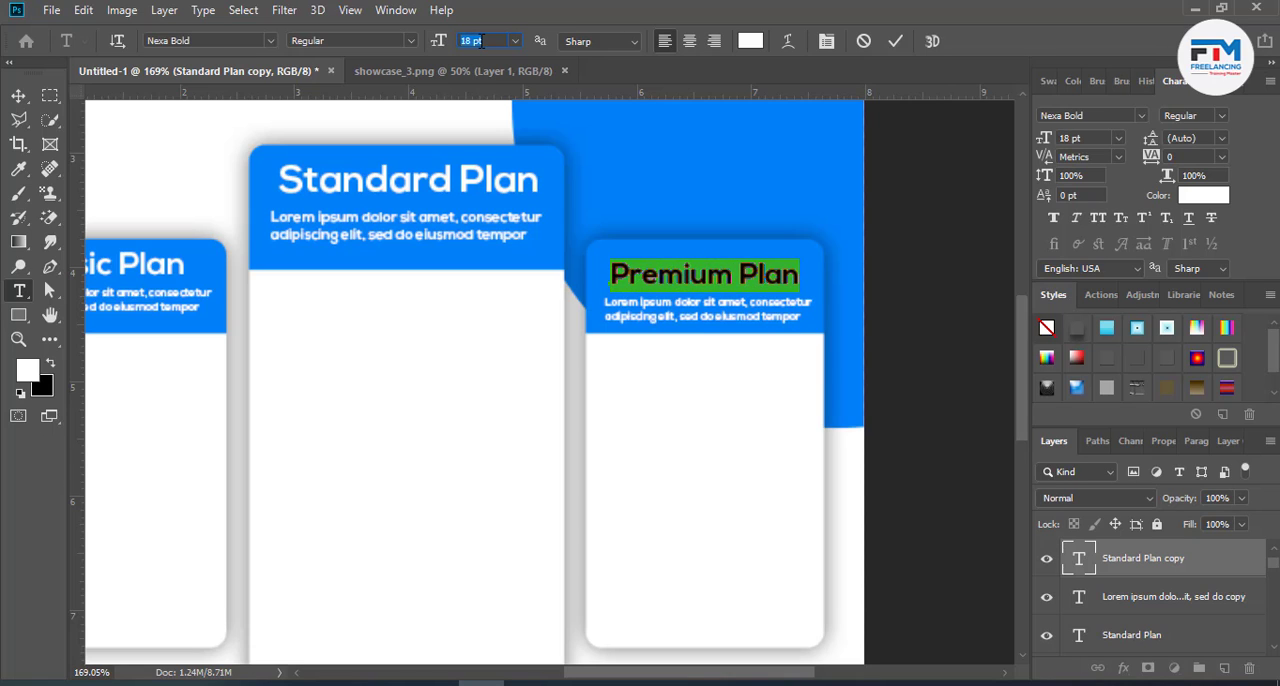
click(895, 41)
key(v)
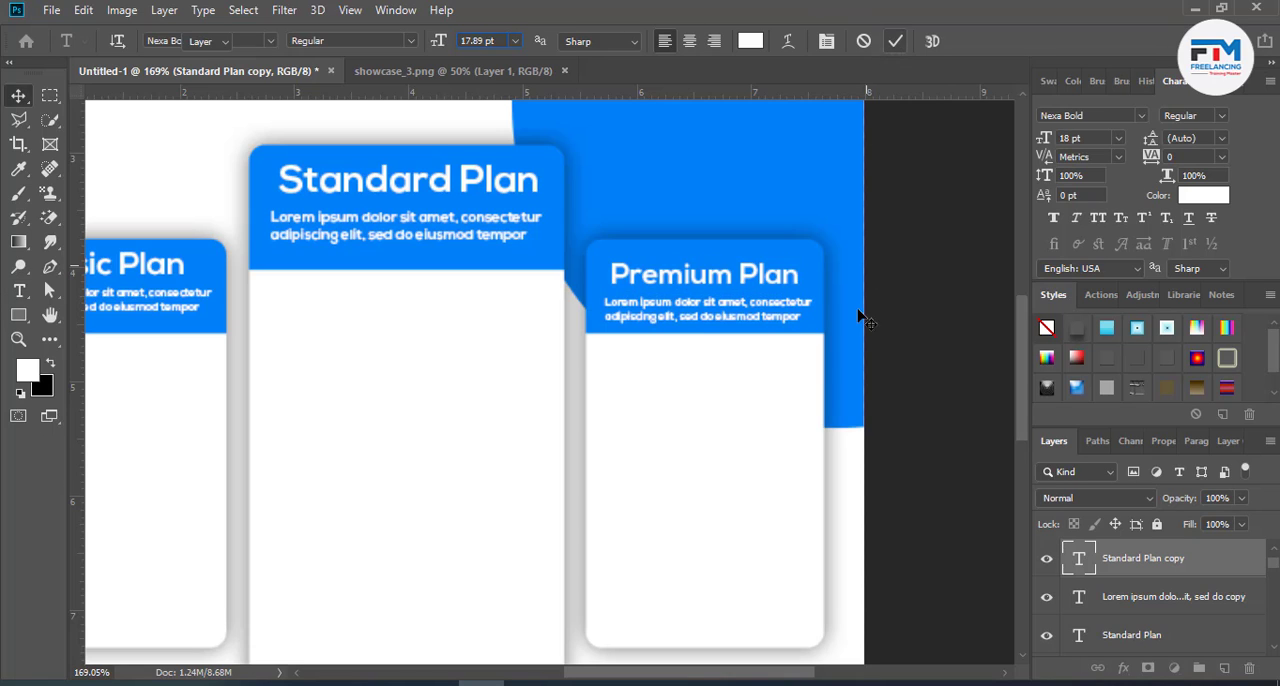
- Shorten the text box of the paragraph under "Choose Your Plan" so that only its first two lines show
key(ctrl+0)
scroll(571, 300, up, 2)
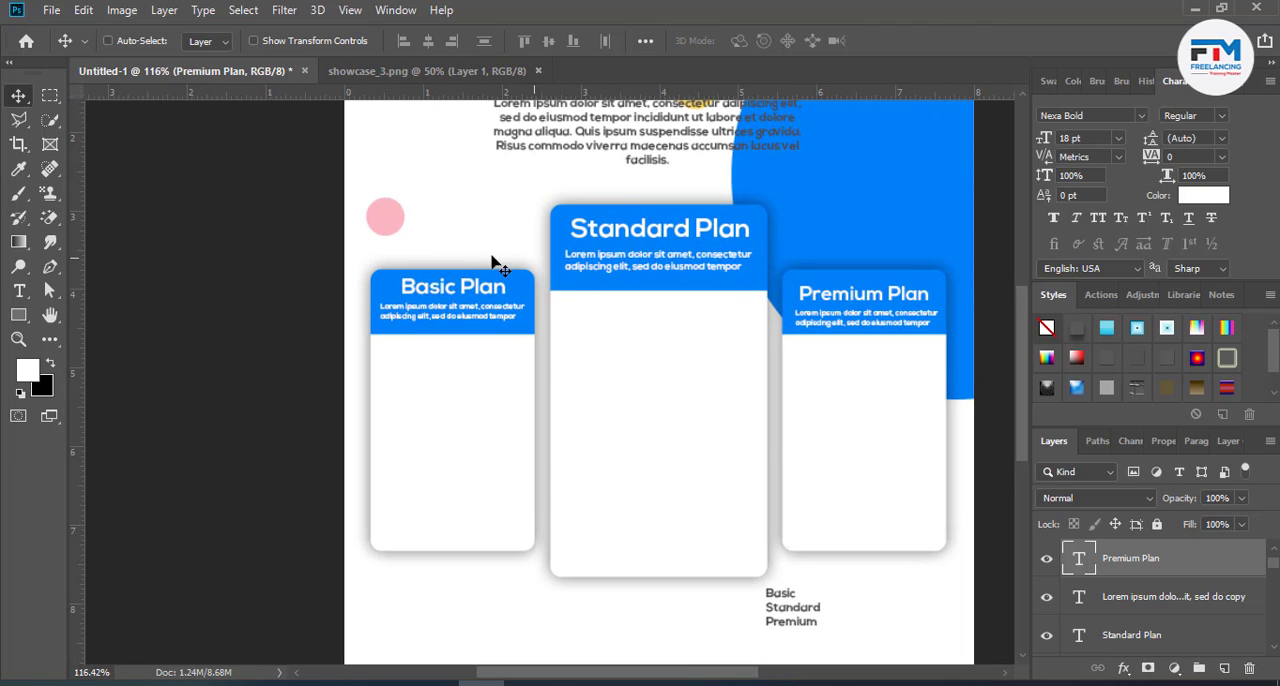
scroll(645, 320, up, 3)
double_click(650, 248)
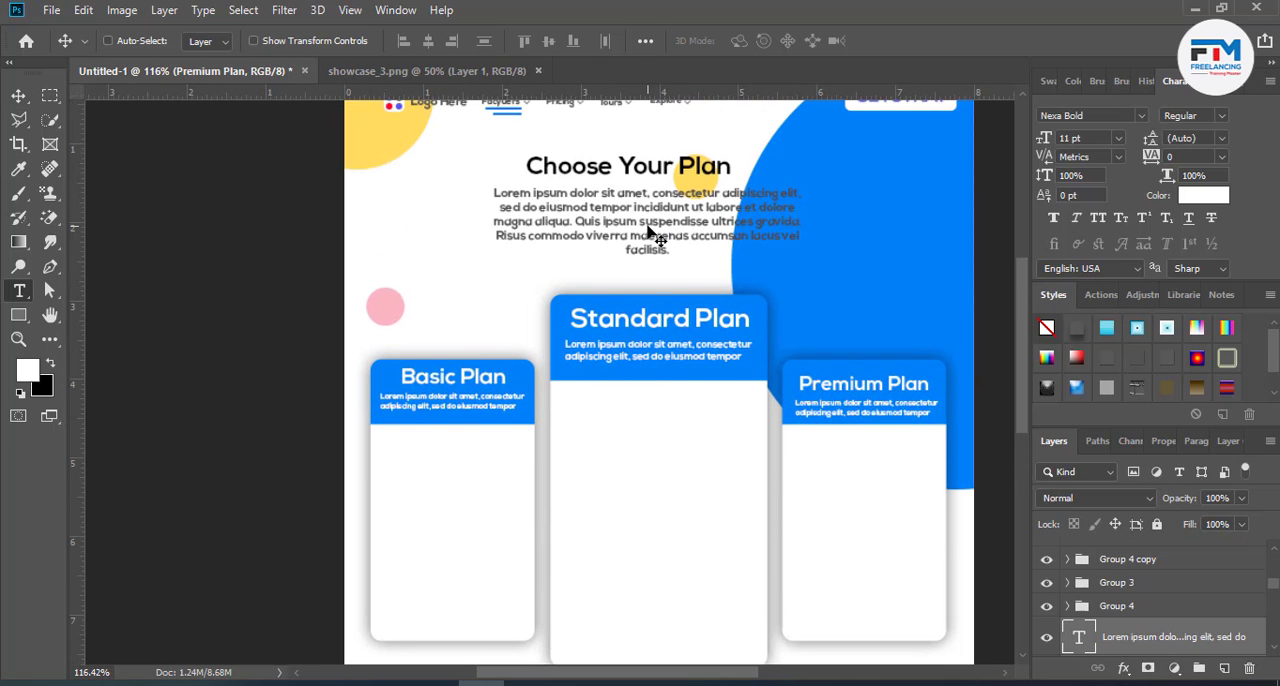
drag(660, 258, 659, 216)
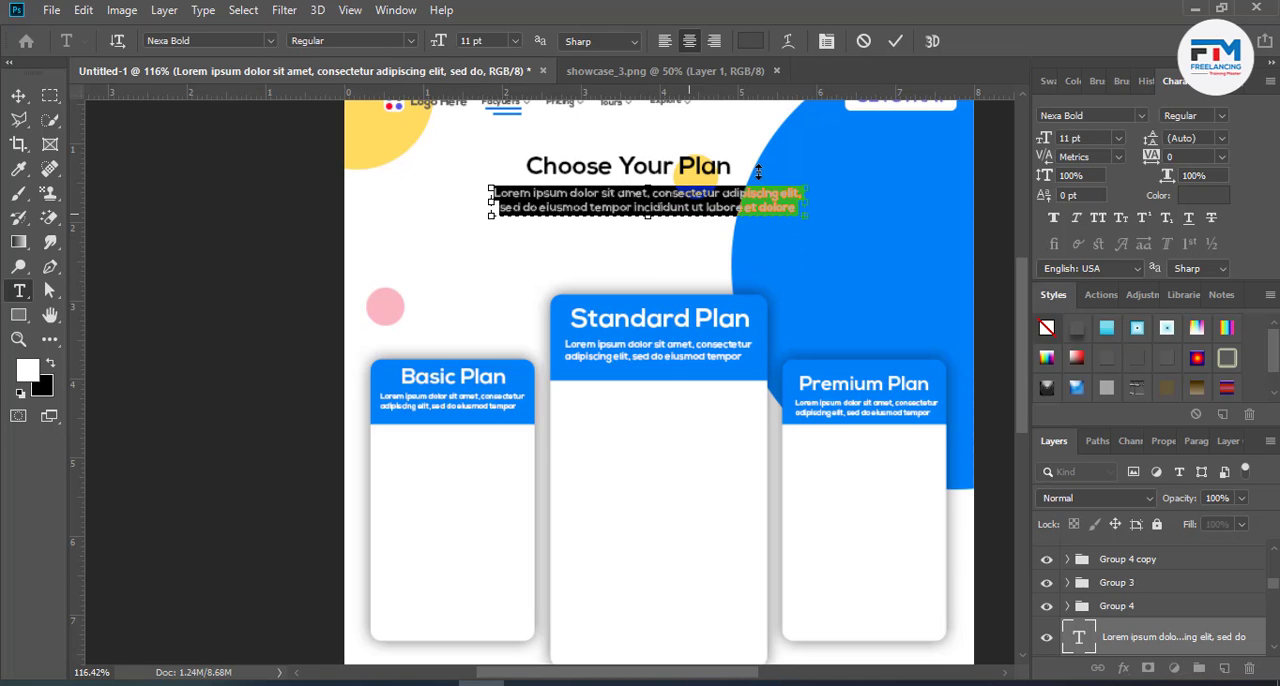
click(895, 41)
key(v)
- Shorten the Basic Plan description's text box to one line and change its font to Nexa Light
scroll(445, 372, up, 5)
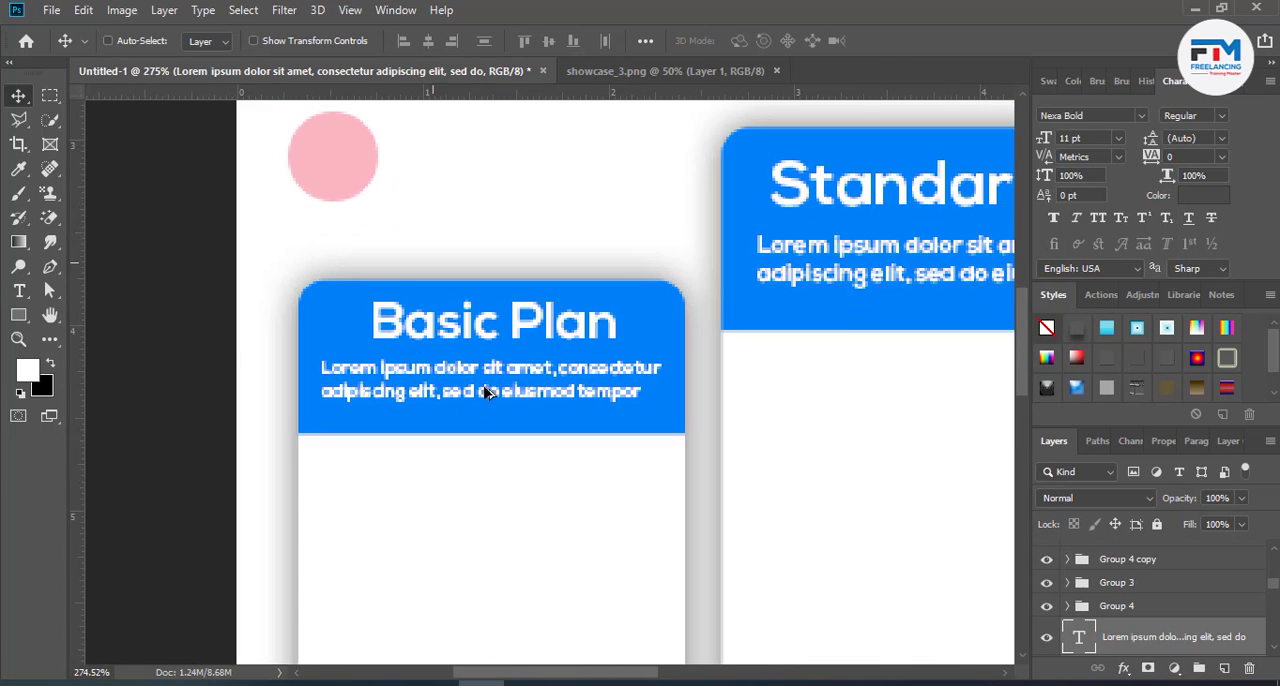
double_click(487, 392)
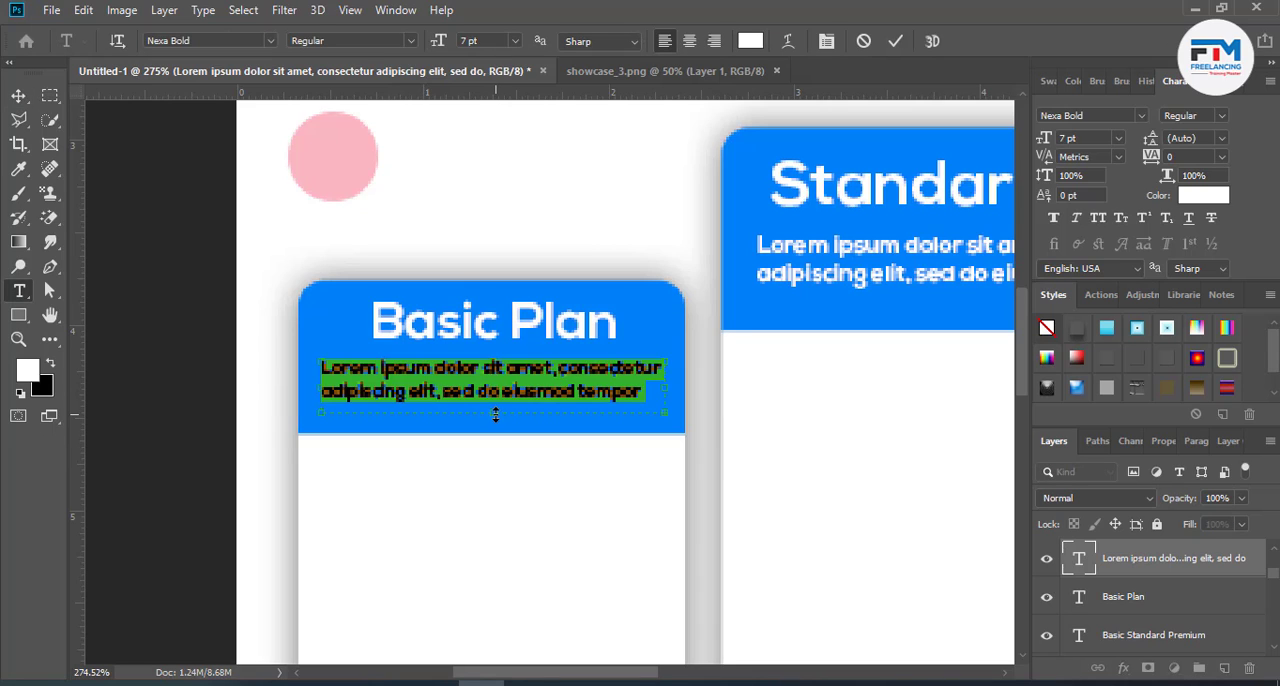
drag(495, 415, 495, 380)
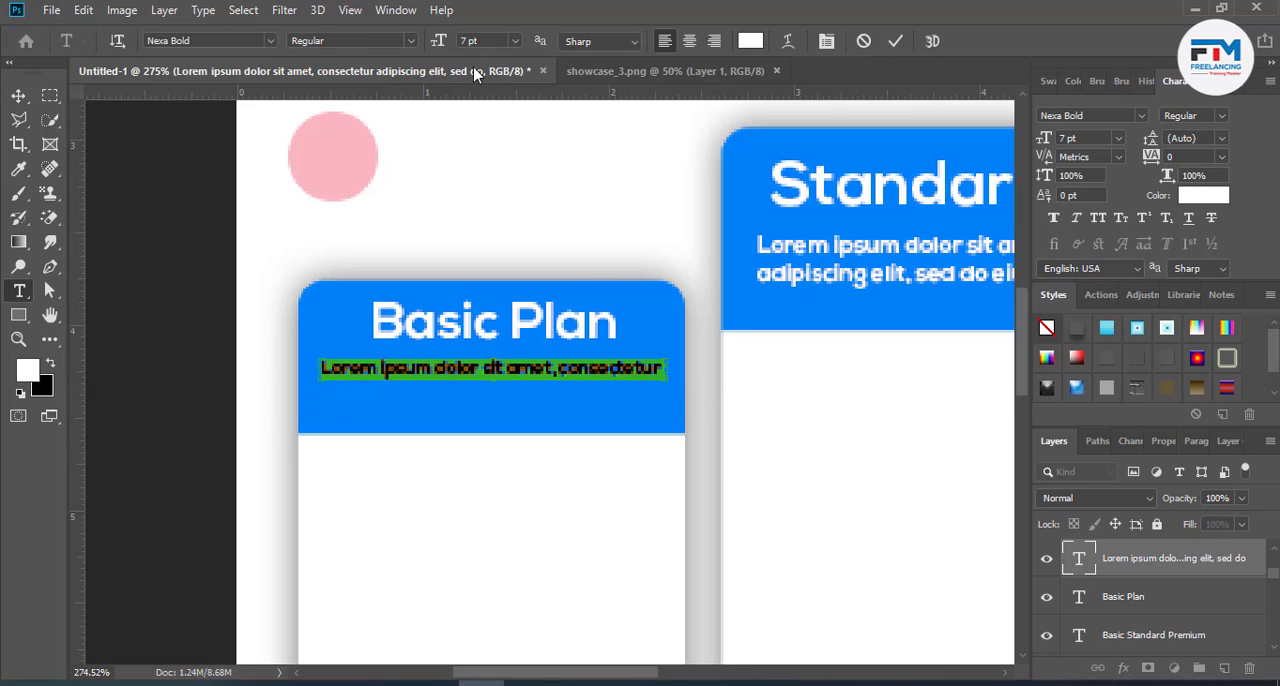
click(221, 41)
key(Down)
key(Down)
key(Down)
key(Up)
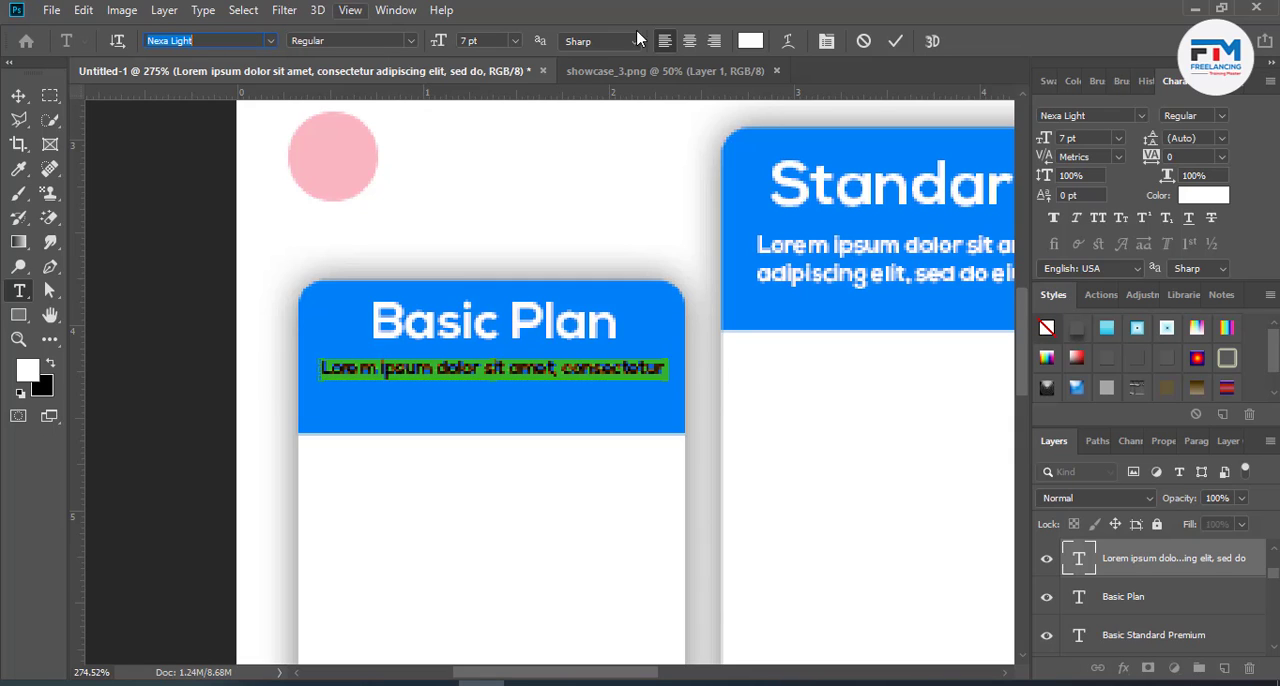
click(894, 42)
key(v)
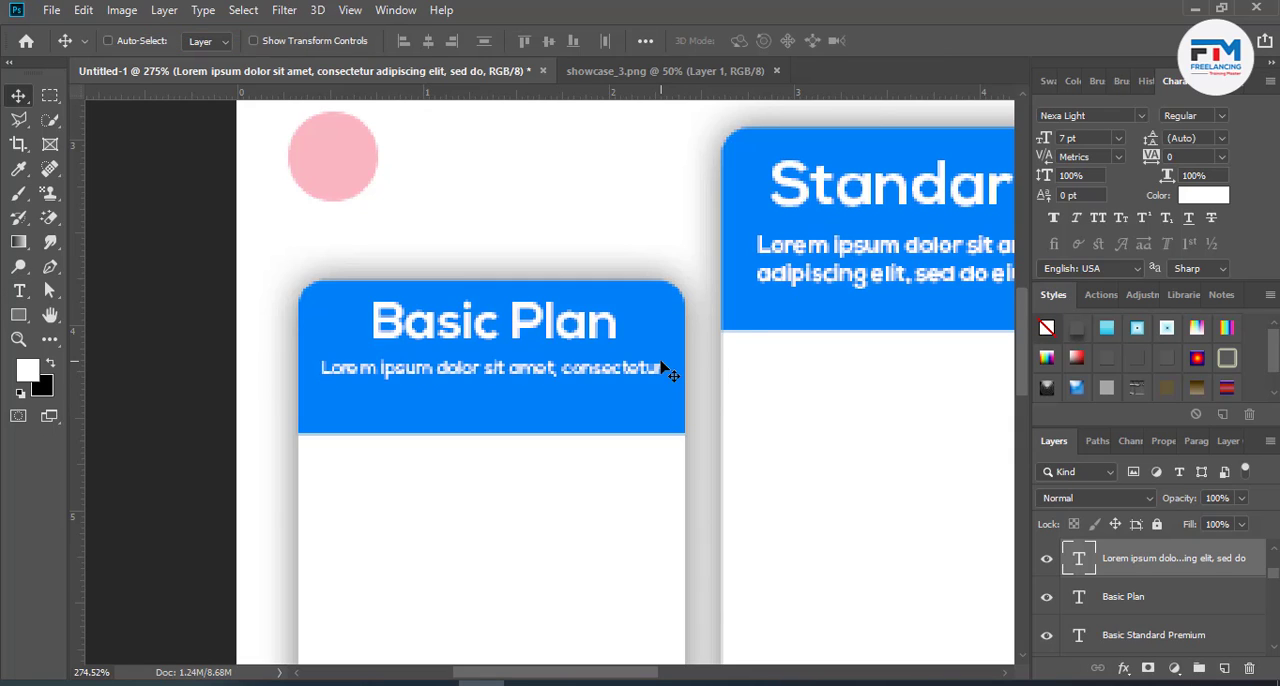
- Scale the "Basic Plan" heading and its description together to about 73% and move them slightly lower in the blue header
double_click(519, 340)
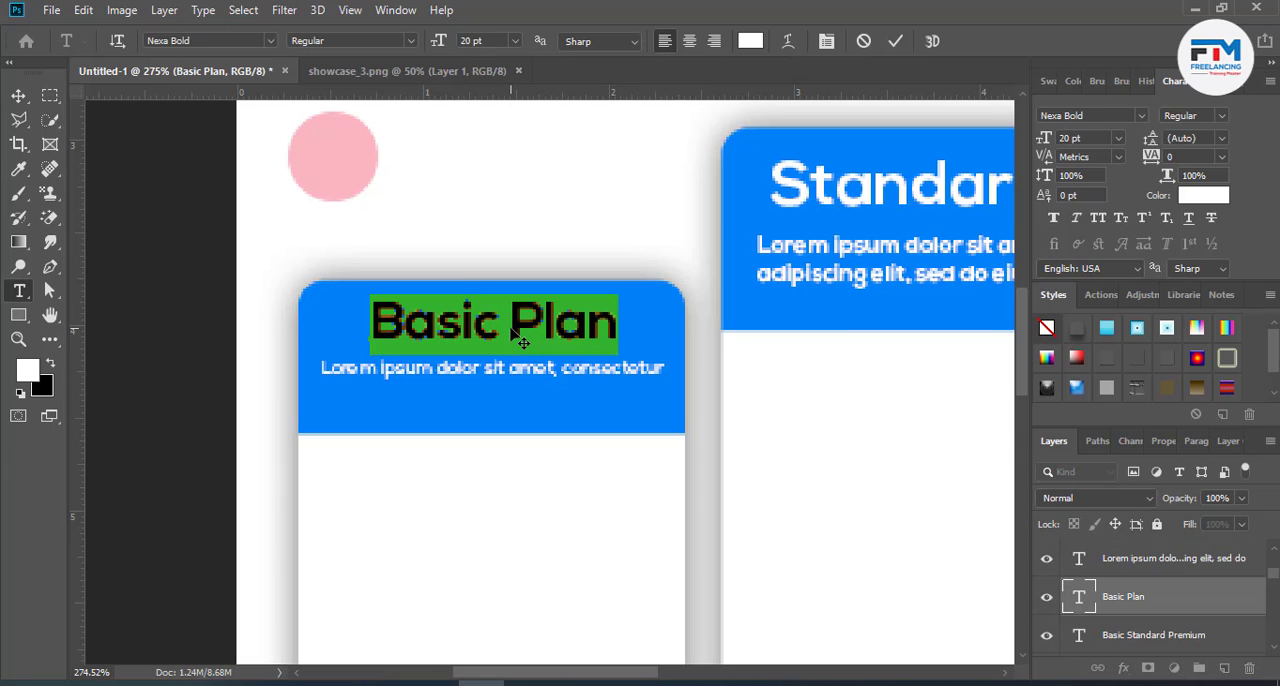
click(897, 40)
key(v)
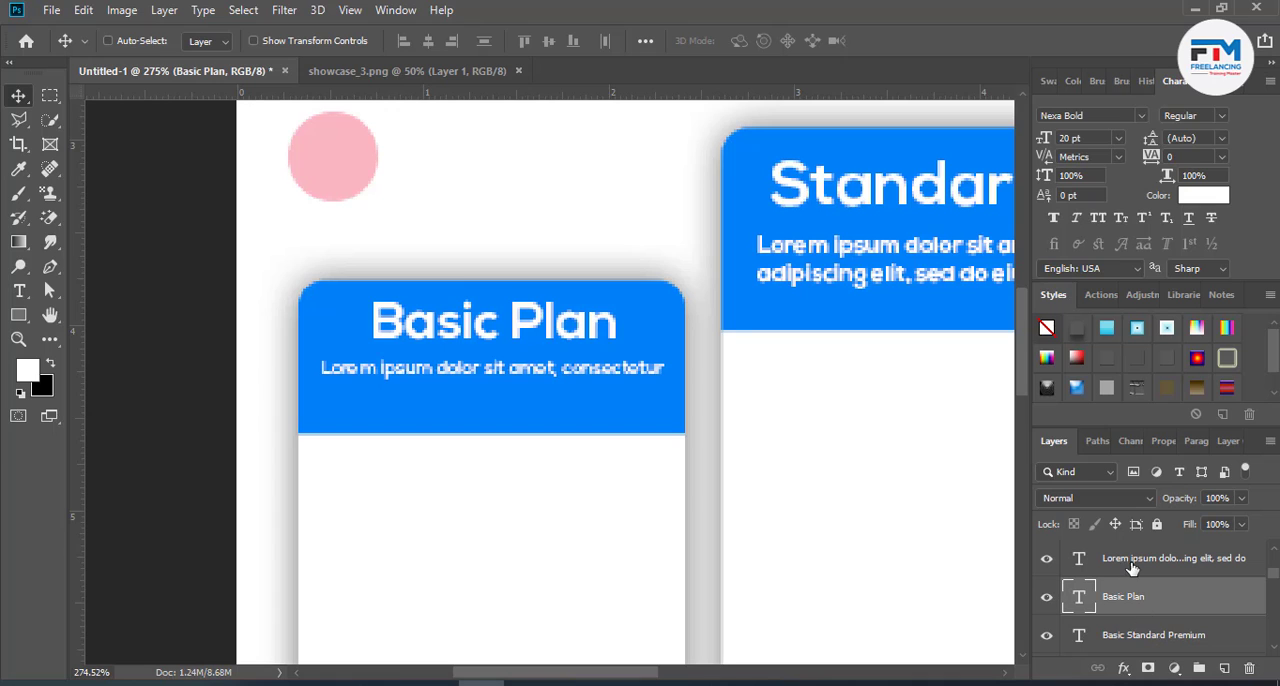
ctrl+click(1132, 566)
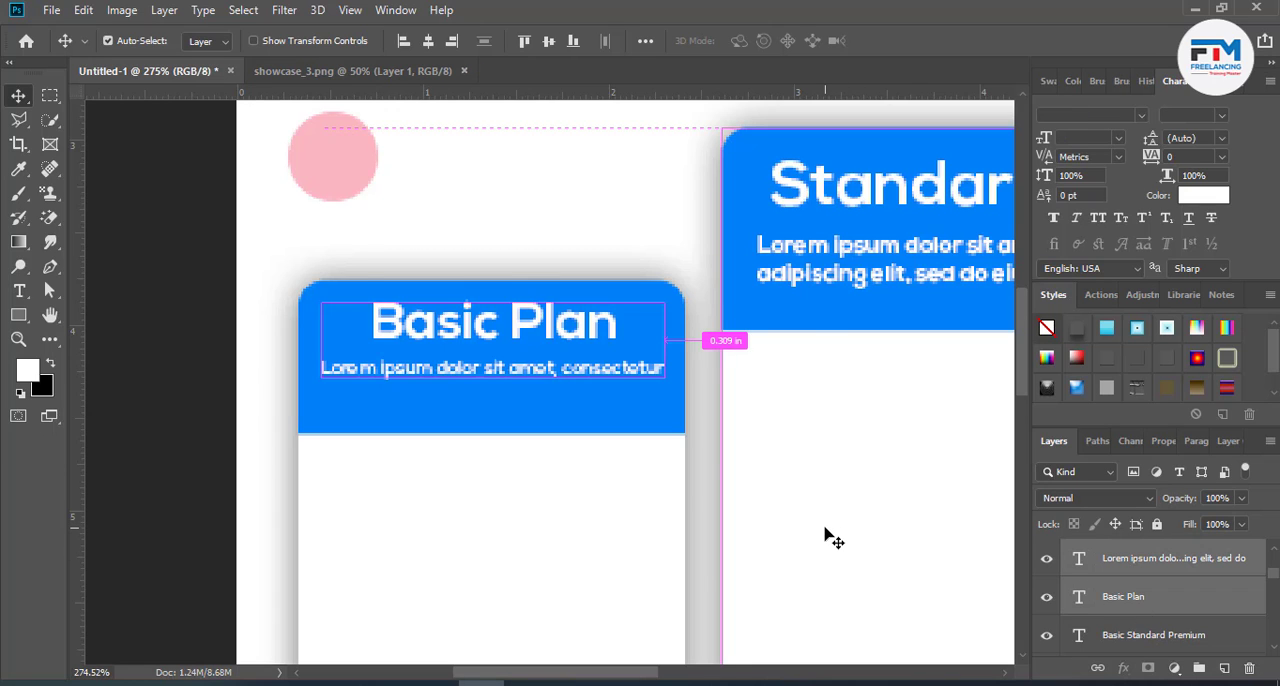
key(ctrl+t)
drag(664, 377, 620, 367)
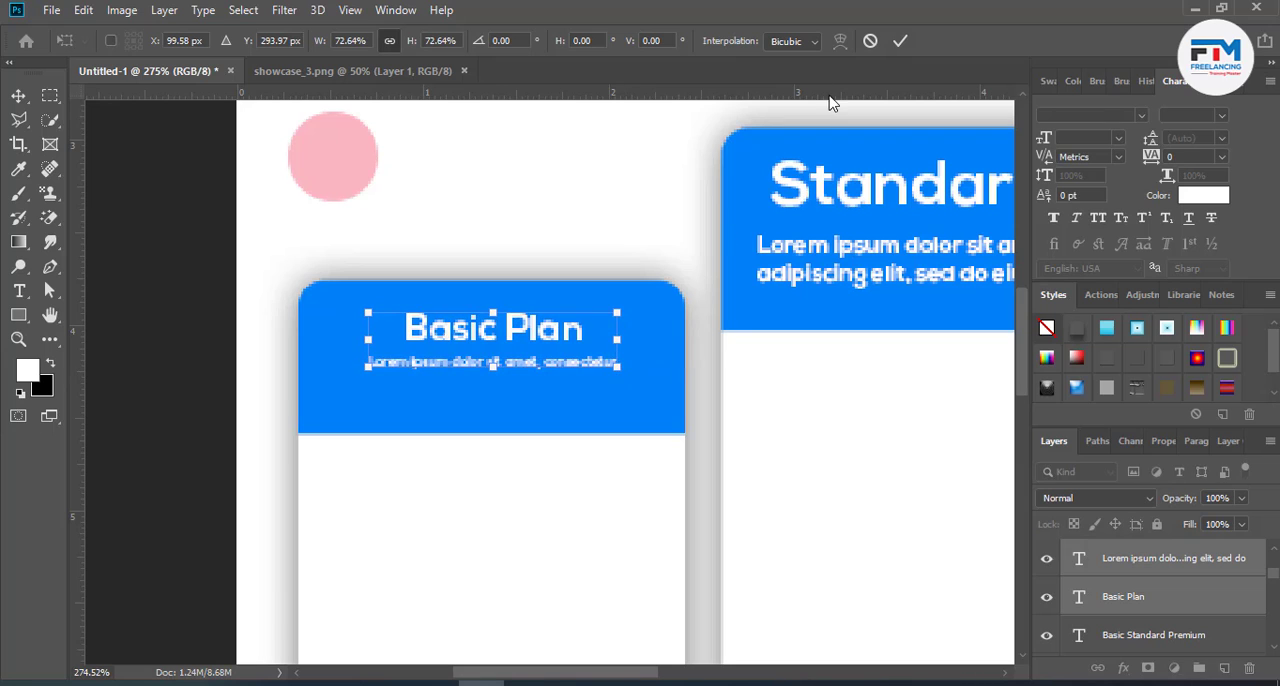
click(899, 41)
scroll(466, 466, down, 5)
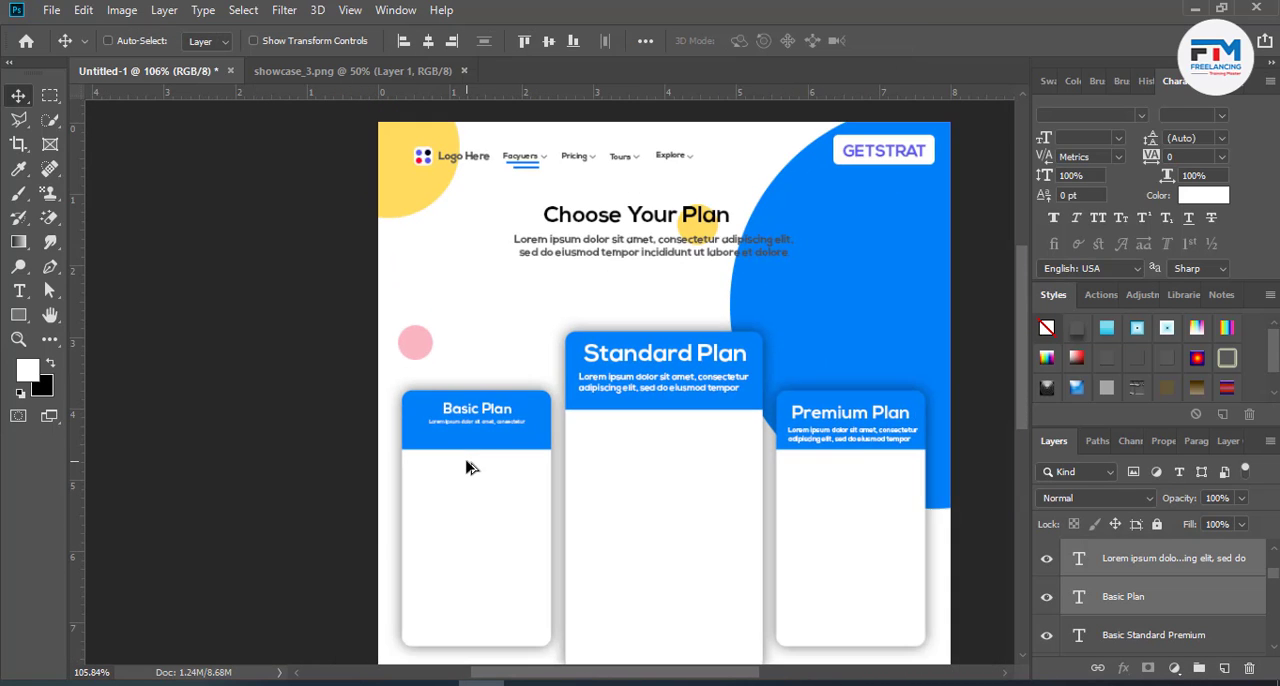
drag(485, 435, 481, 443)
- Shorten the Standard Plan description's text box so that only its first line shows
scroll(720, 380, up, 3)
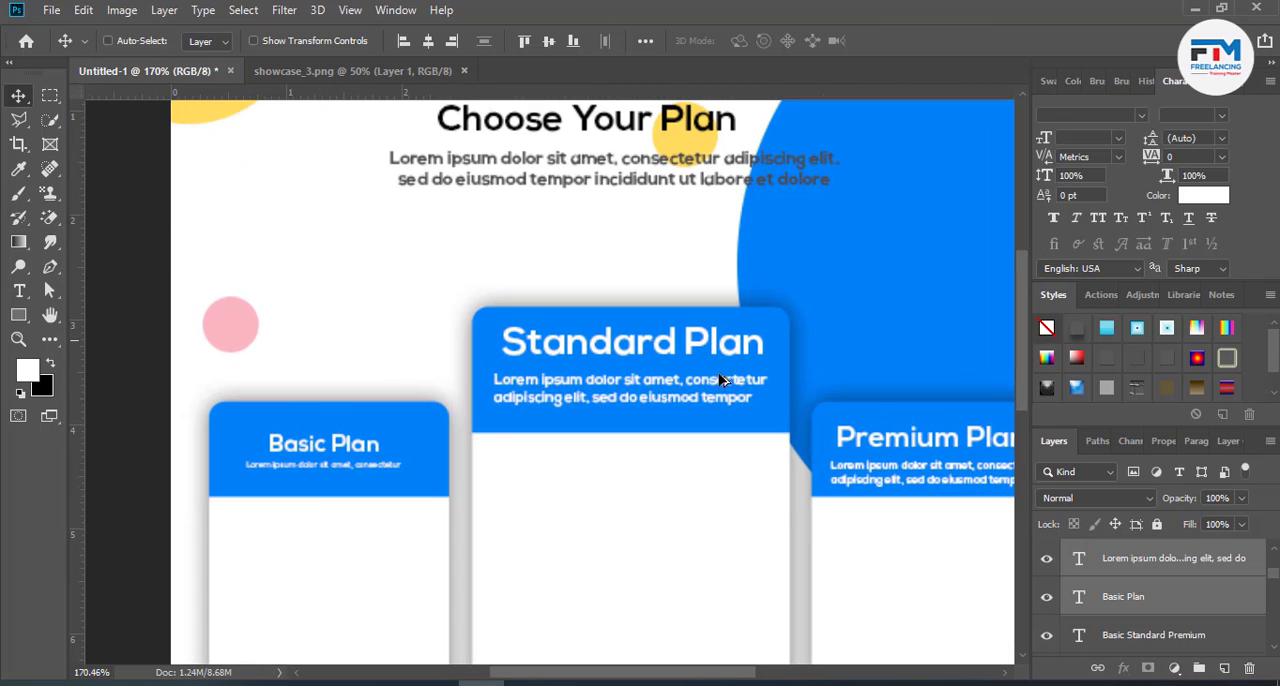
double_click(672, 398)
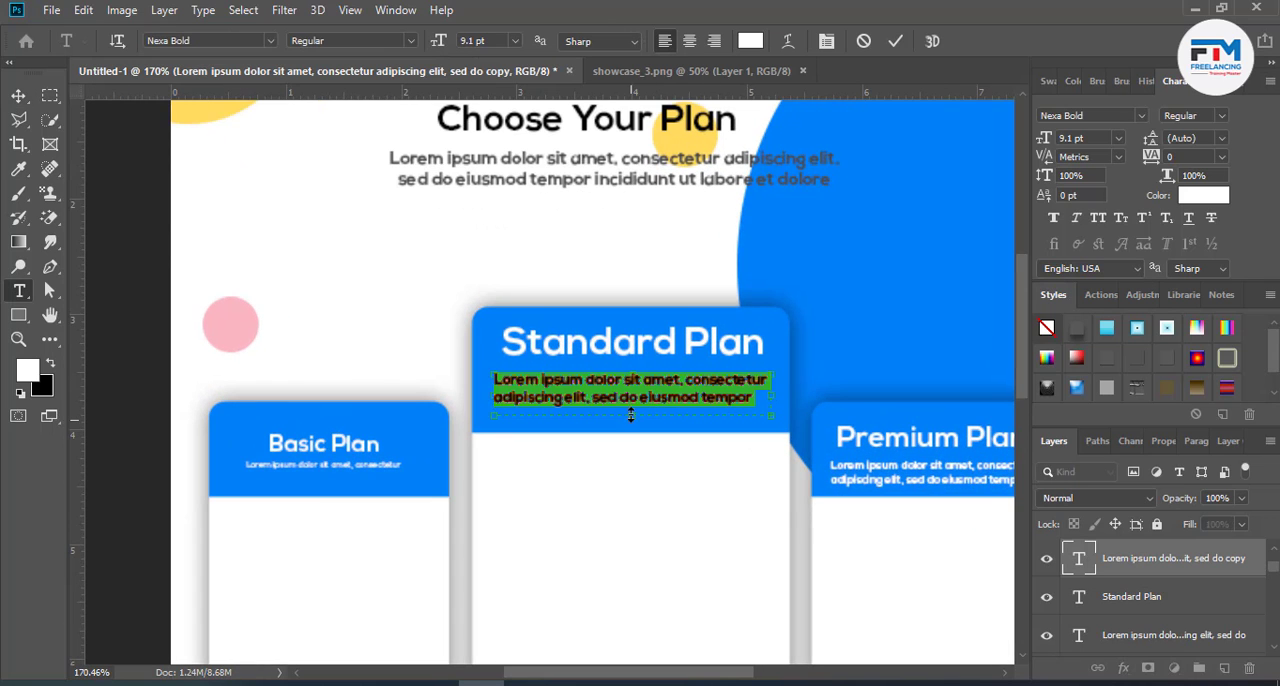
drag(631, 415, 631, 396)
click(895, 43)
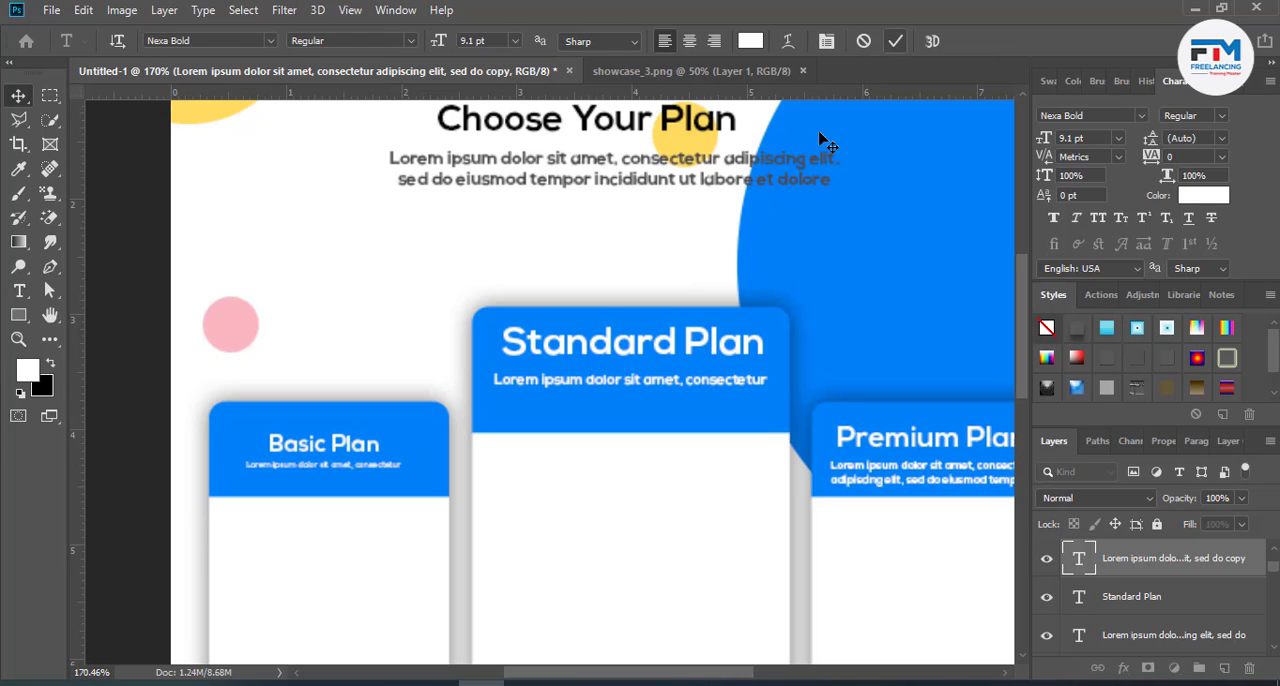
key(v)
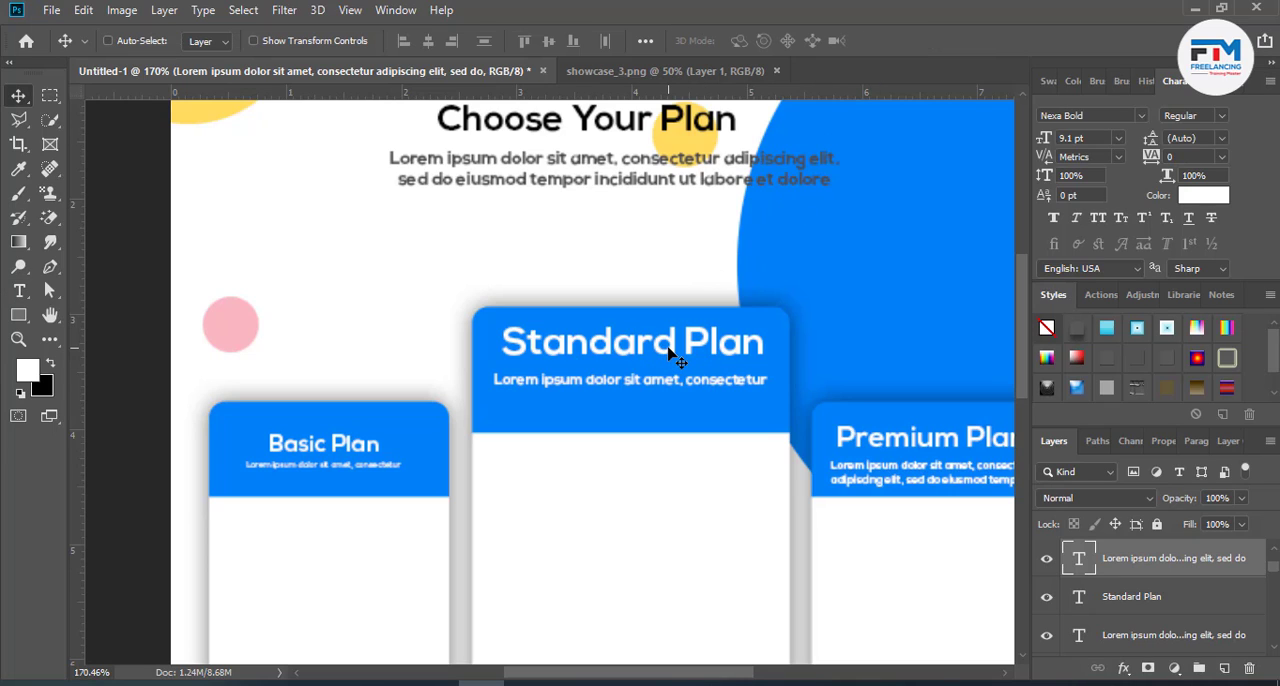
- Scale down the "Standard Plan" heading and its description together and centre them within the middle card's blue header
click(1126, 601)
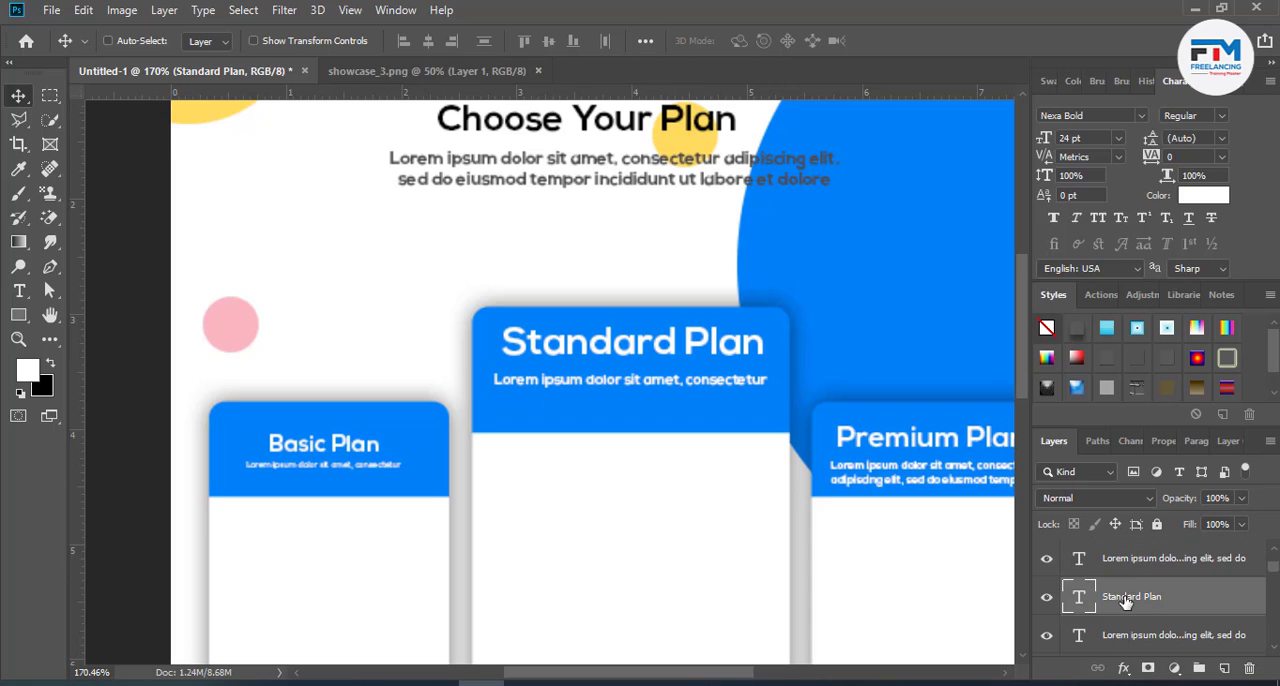
ctrl+click(1131, 566)
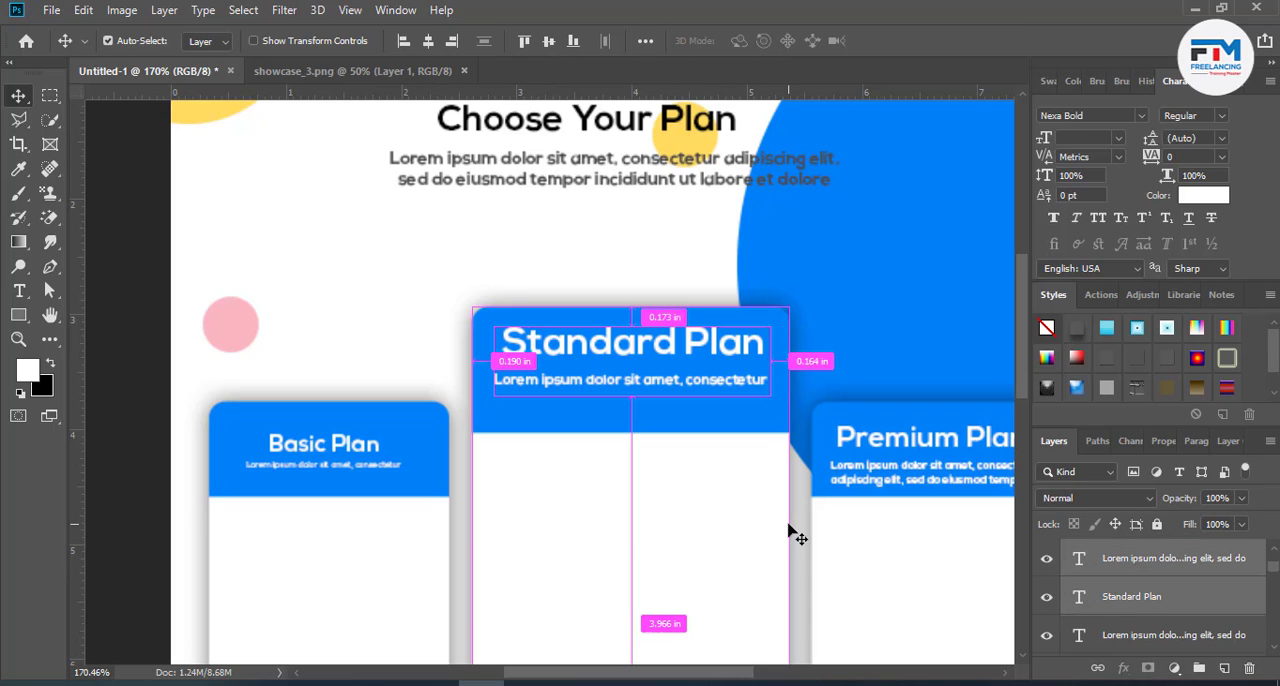
key(ctrl+t)
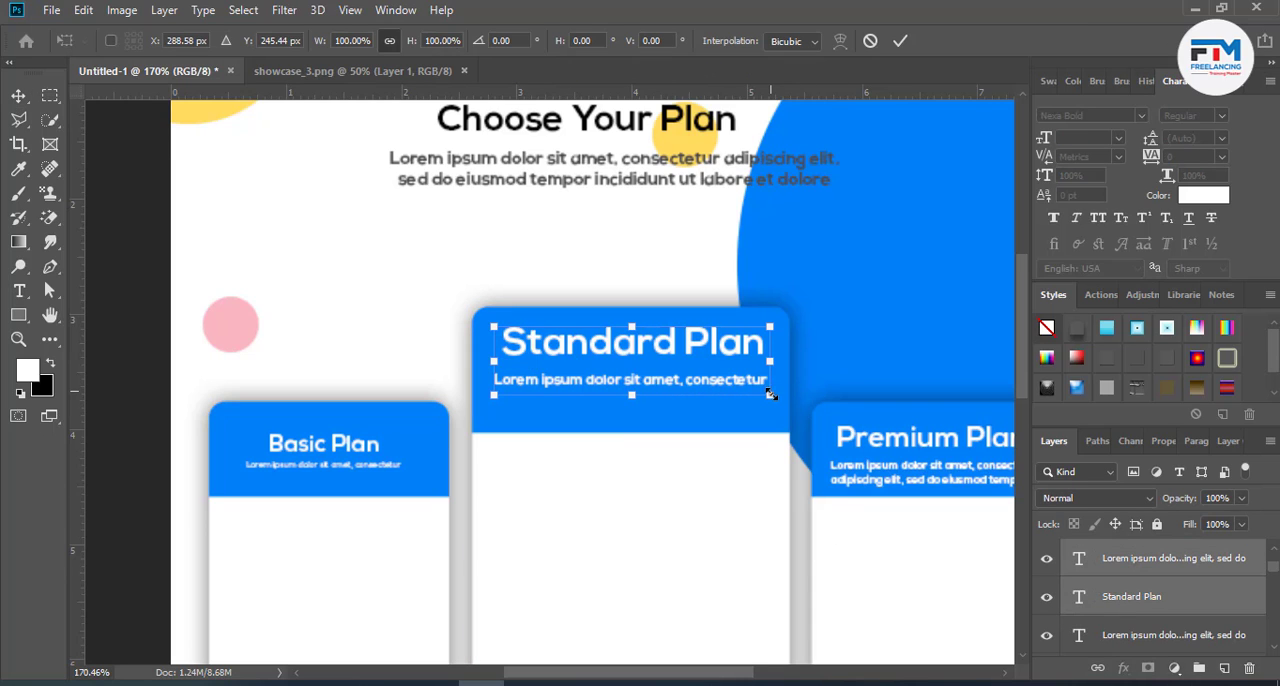
drag(770, 394, 661, 390)
click(900, 41)
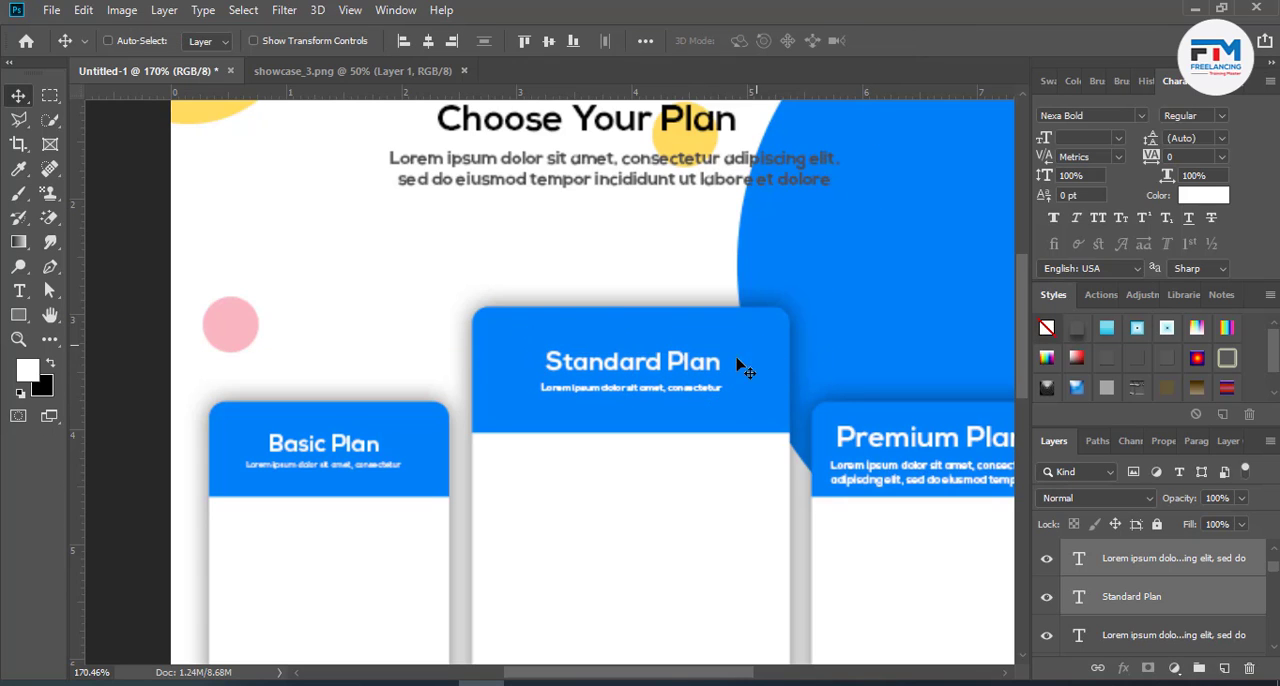
drag(740, 368, 726, 371)
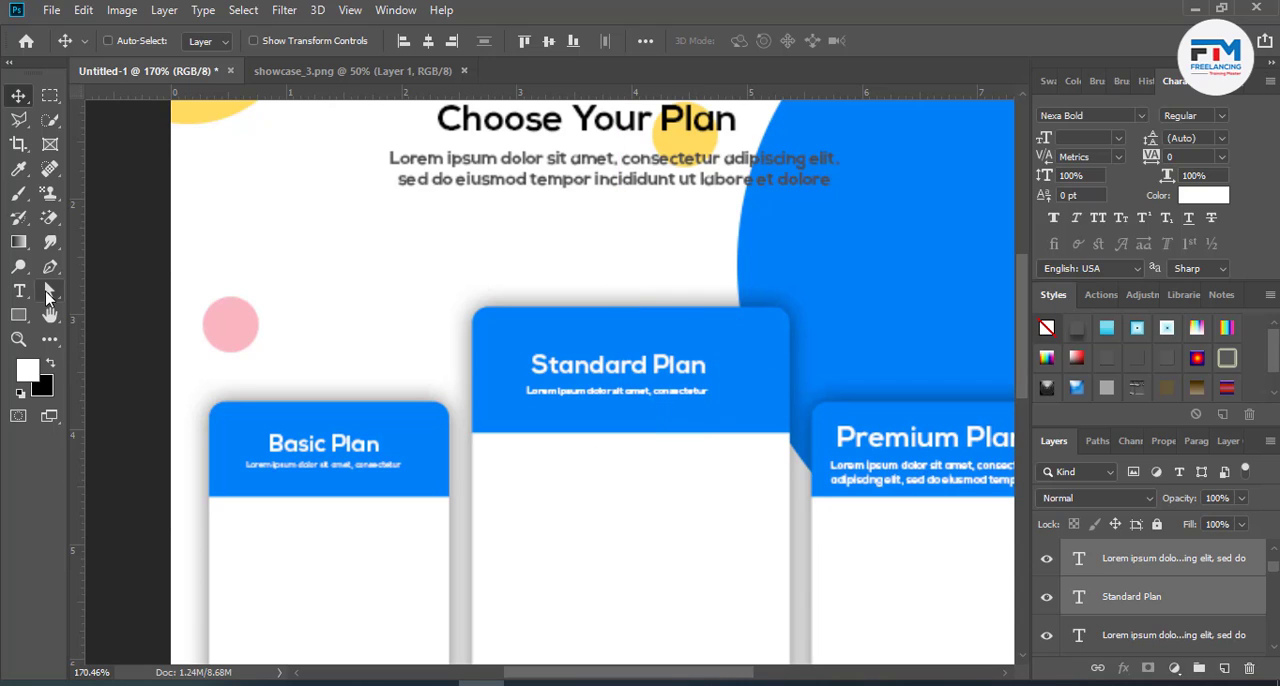
- Scale down the "Premium Plan" heading and its description together, keeping them centred in the right card's blue header
scroll(234, 455, down, 2)
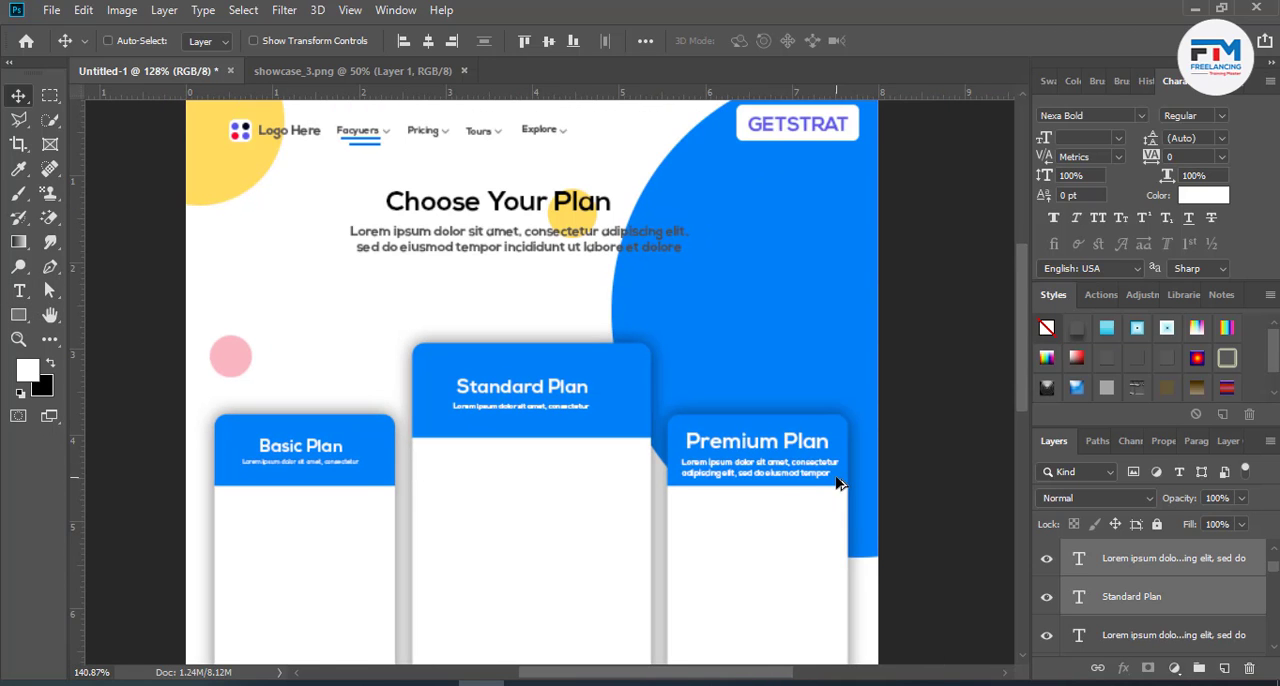
scroll(836, 483, up, 4)
ctrl+click(750, 420)
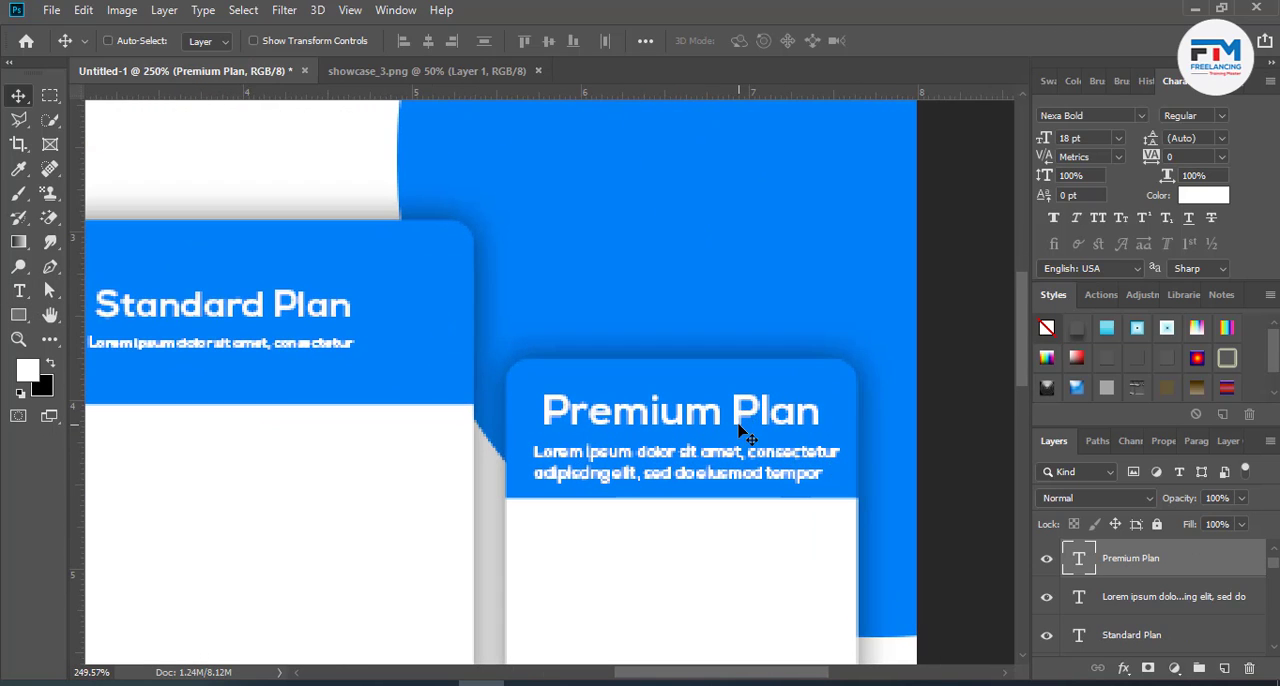
scroll(1165, 585, up, 1)
shift+click(1155, 568)
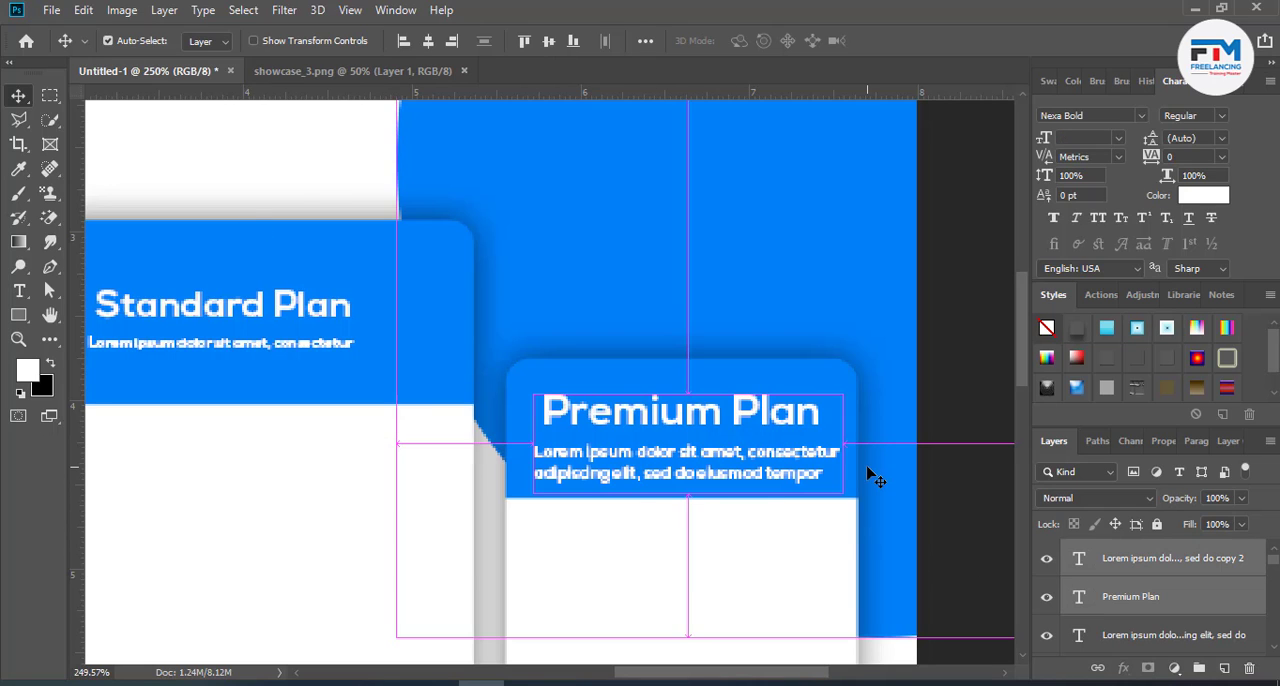
key(ctrl+t)
drag(849, 490, 795, 478)
key(Return)
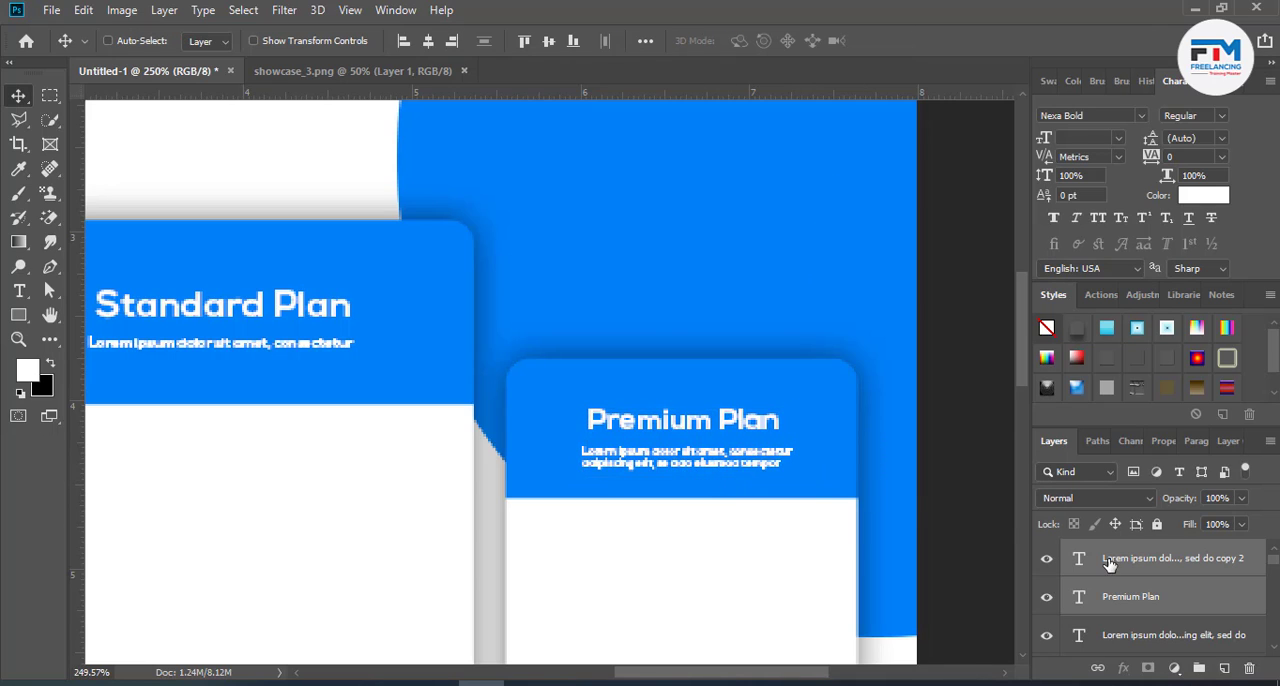
- Shorten the Premium Plan description's text box to one line and change its font to Nexa Light
click(1109, 565)
key(t)
click(687, 469)
key(ctrl+a)
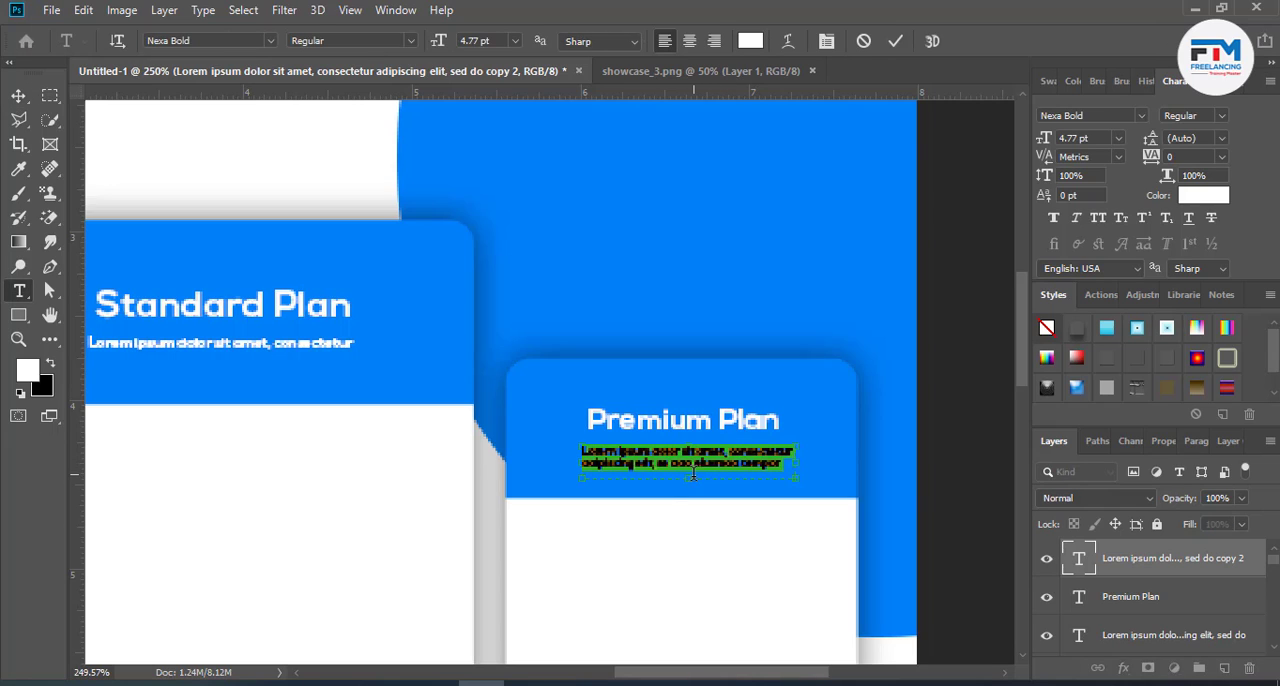
drag(688, 477, 689, 457)
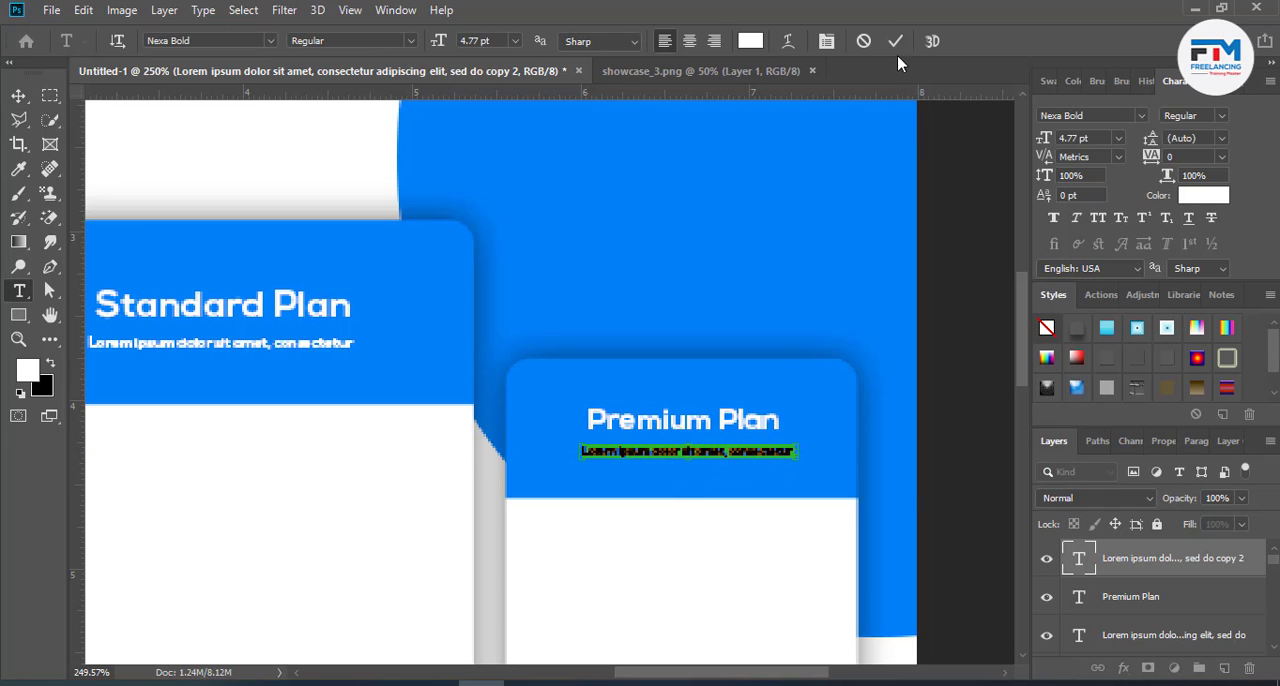
click(204, 41)
text(al Use O...)
key(Down)
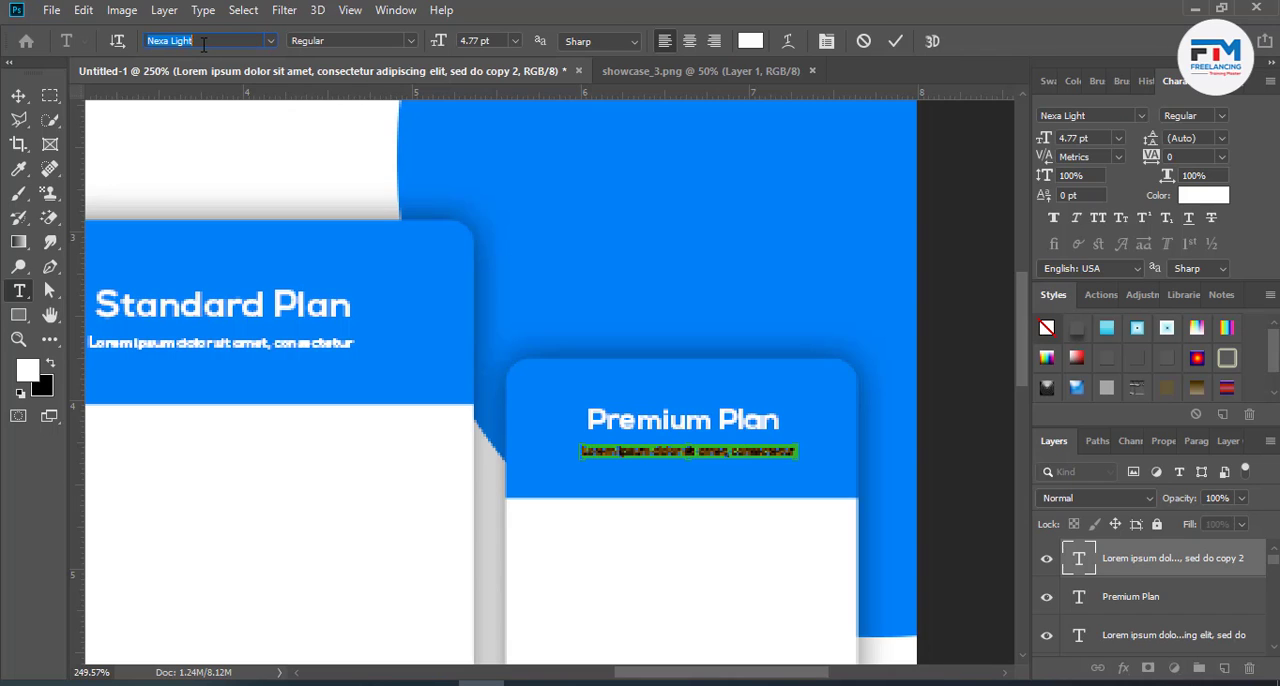
click(897, 41)
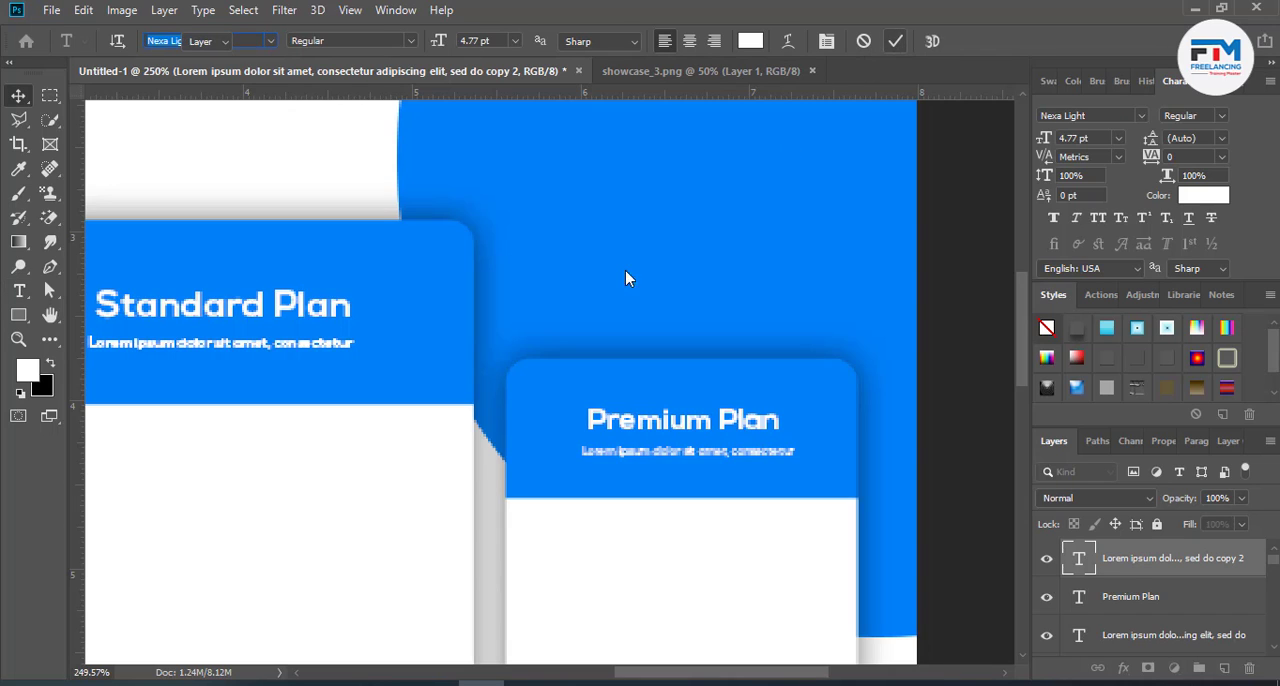
- Change the font of the Standard Plan description line to Nexa Light
ctrl+click(318, 348)
triple_click(318, 345)
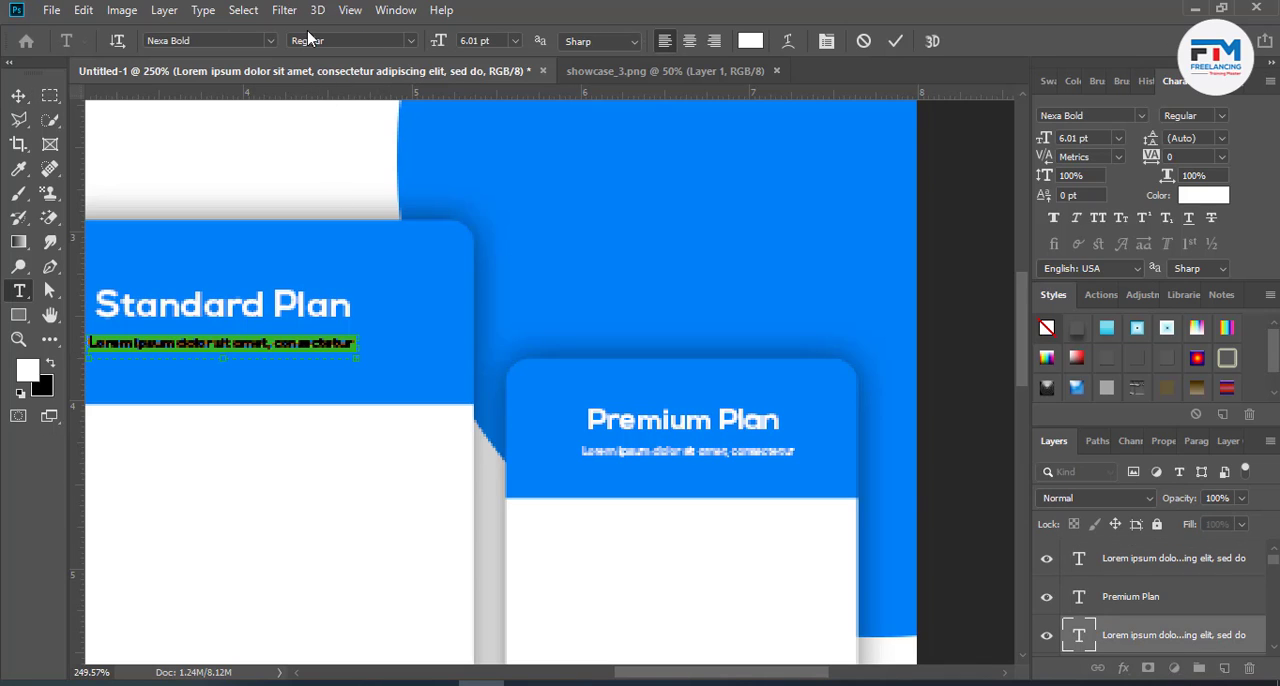
click(241, 38)
key(Down)
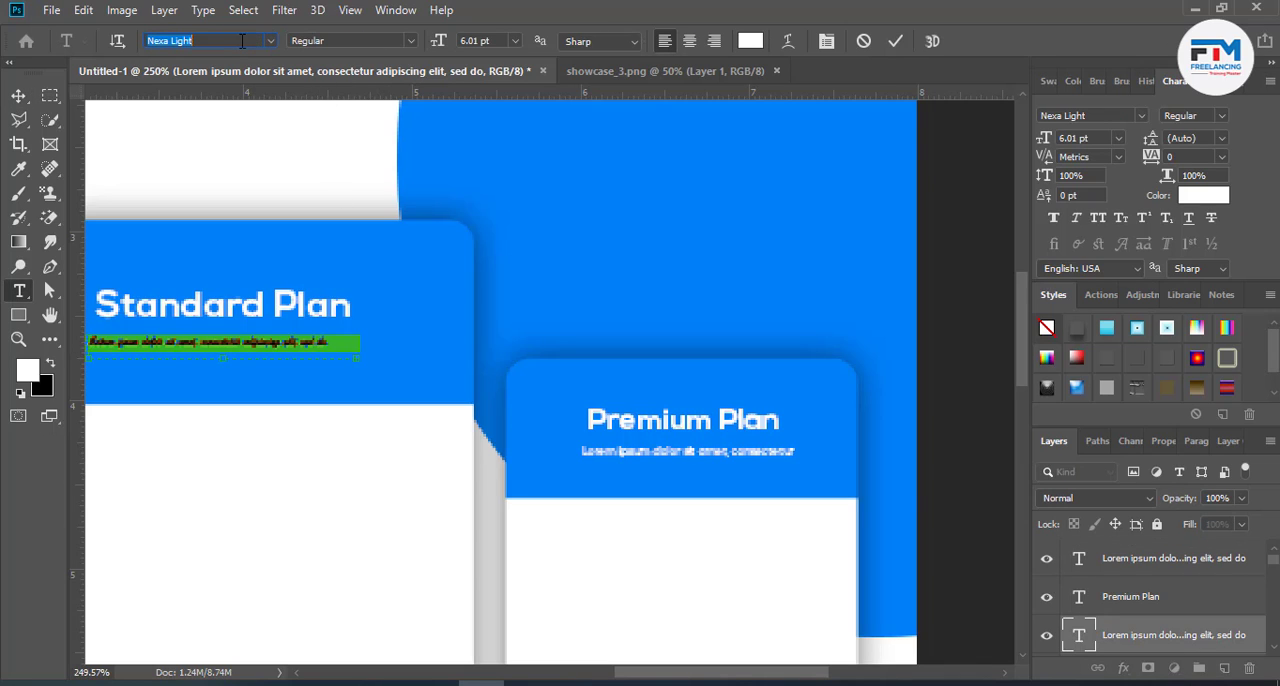
click(895, 41)
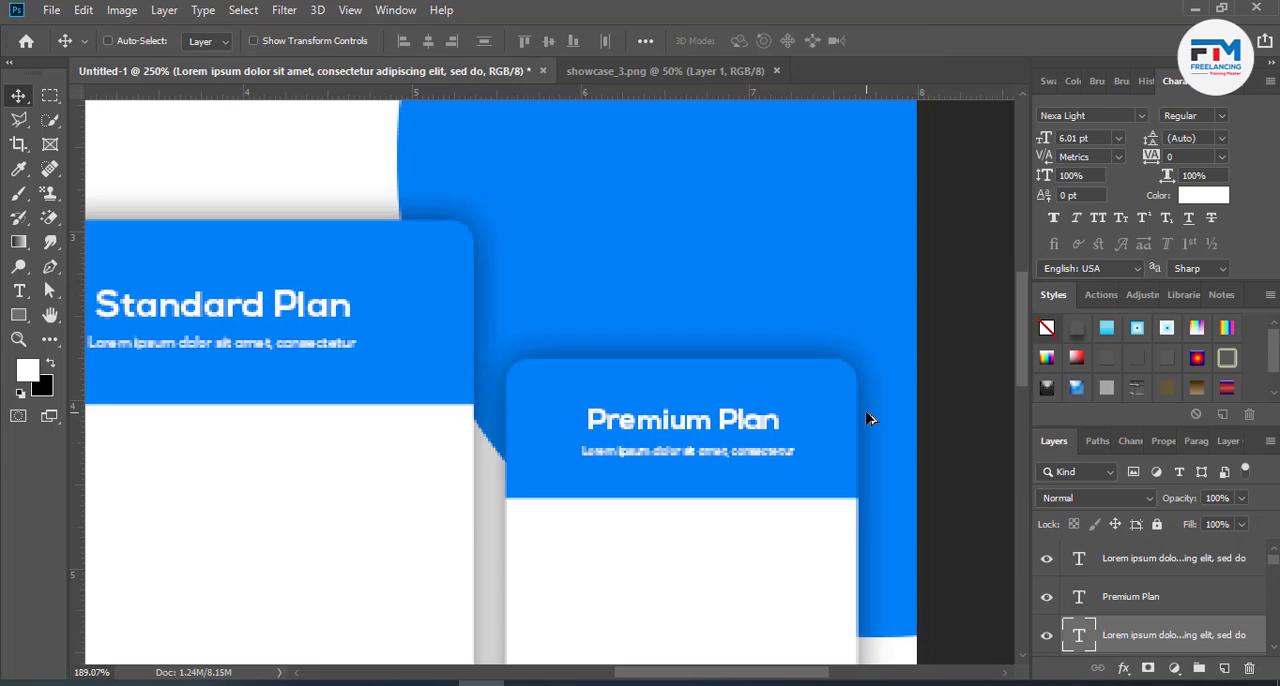
- Draw a narrow upright white rectangle about 21 × 92 px in the empty area above the Basic Plan card
scroll(866, 417, down, 5)
scroll(866, 420, down, 3)
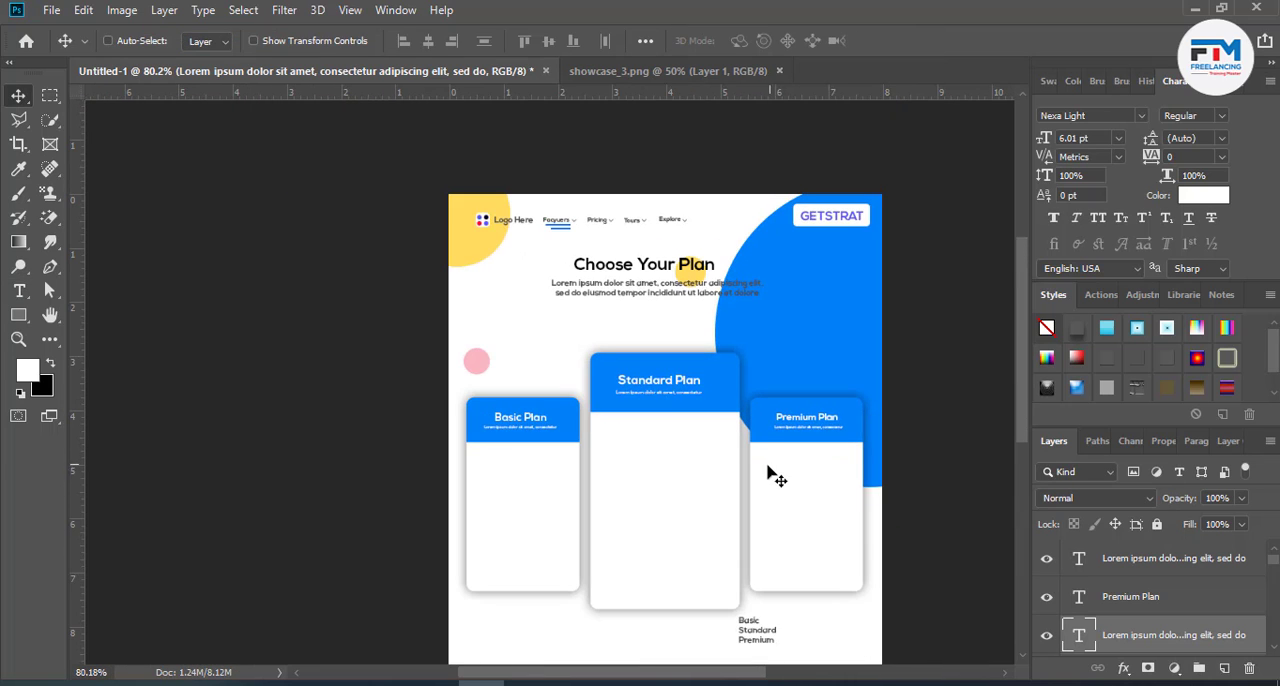
scroll(762, 476, up, 2)
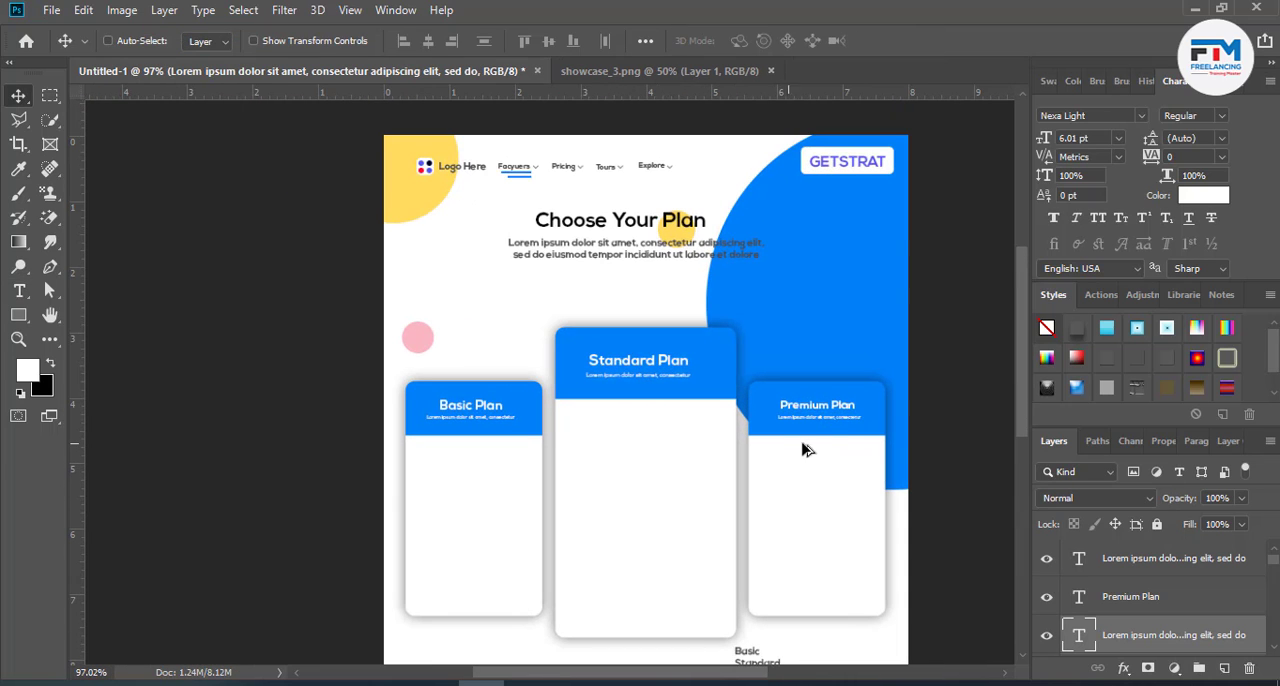
scroll(893, 428, up, 1)
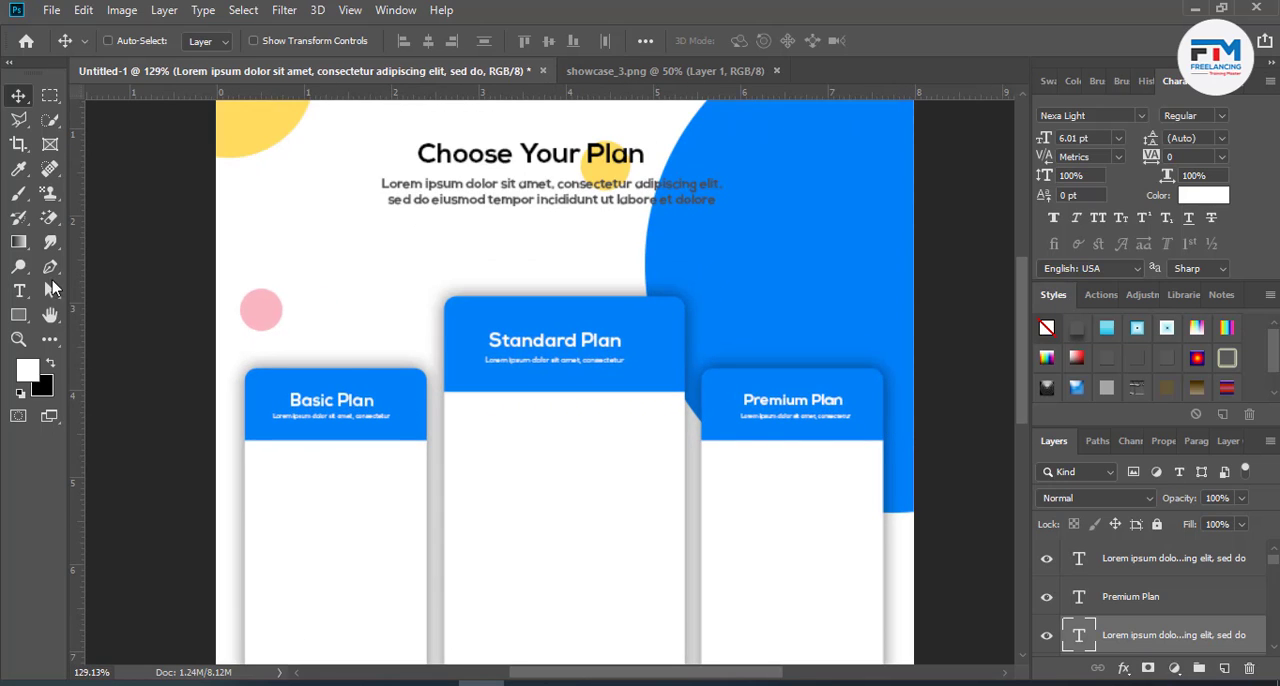
click(18, 315)
right_click(18, 315)
click(90, 315)
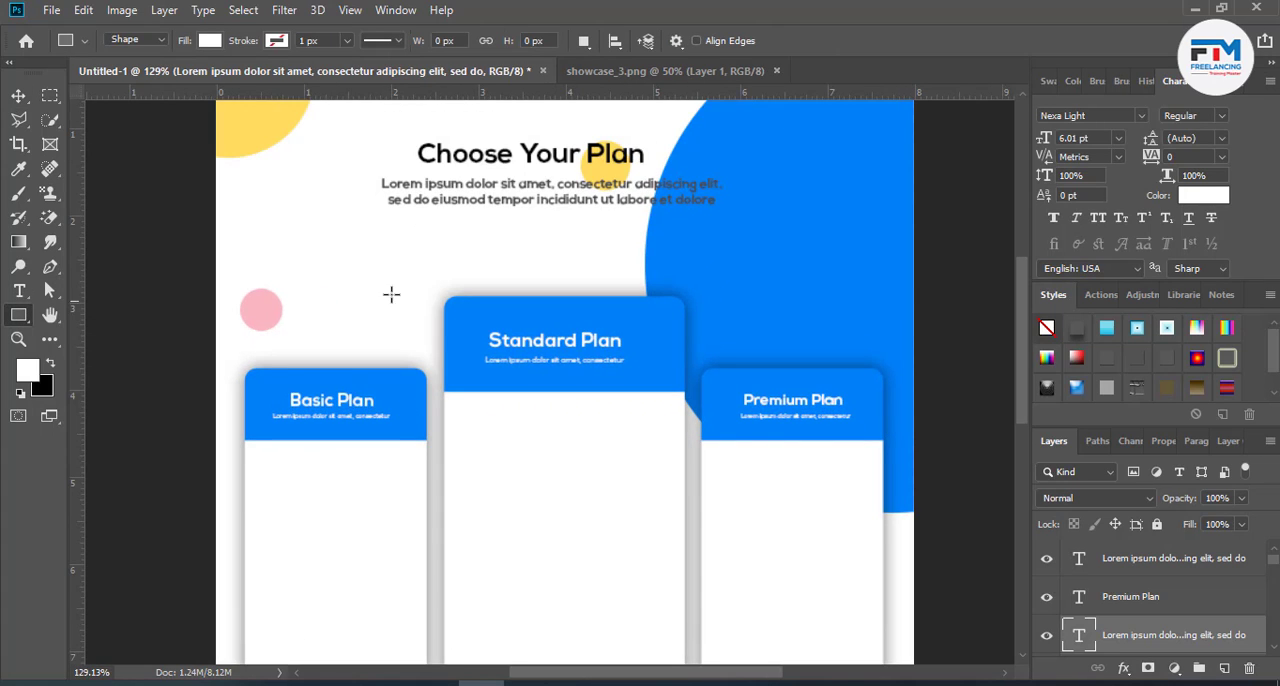
drag(329, 242, 358, 327)
drag(355, 352, 356, 360)
click(19, 96)
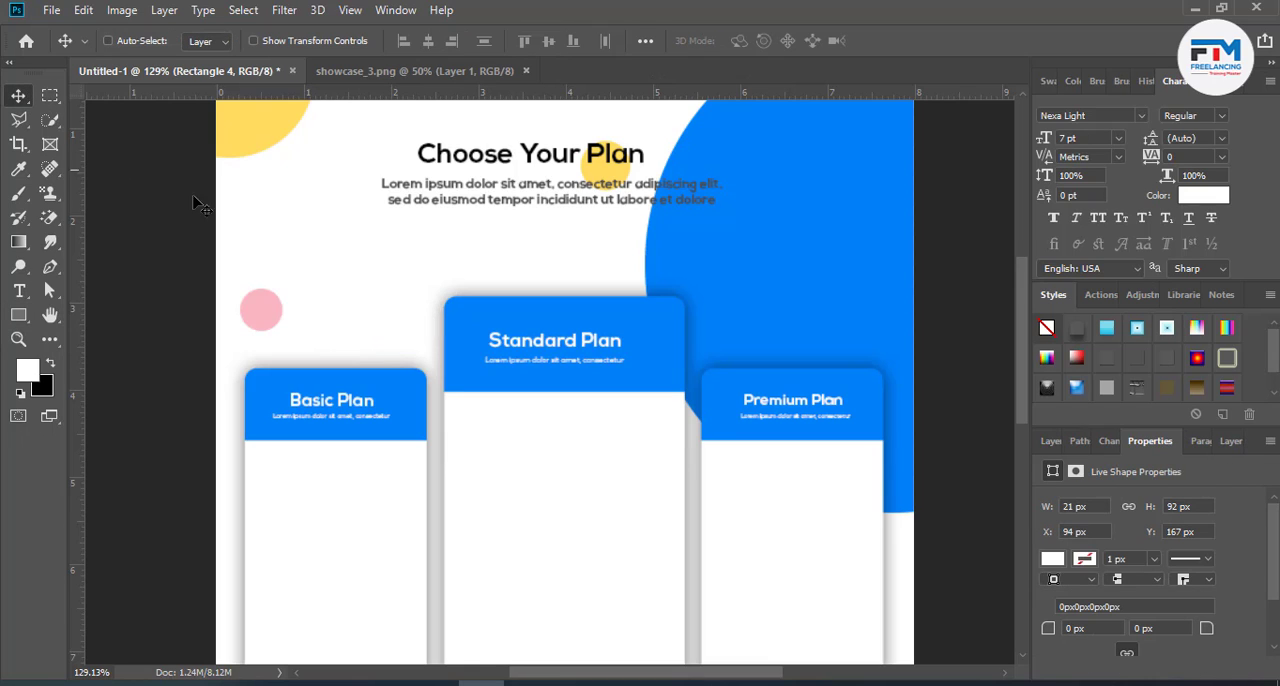
- Rotate the white rectangle about -40° and place it diagonally across the upper-right corner of the Standard Plan card, lengthened past its edges
key(ctrl+t)
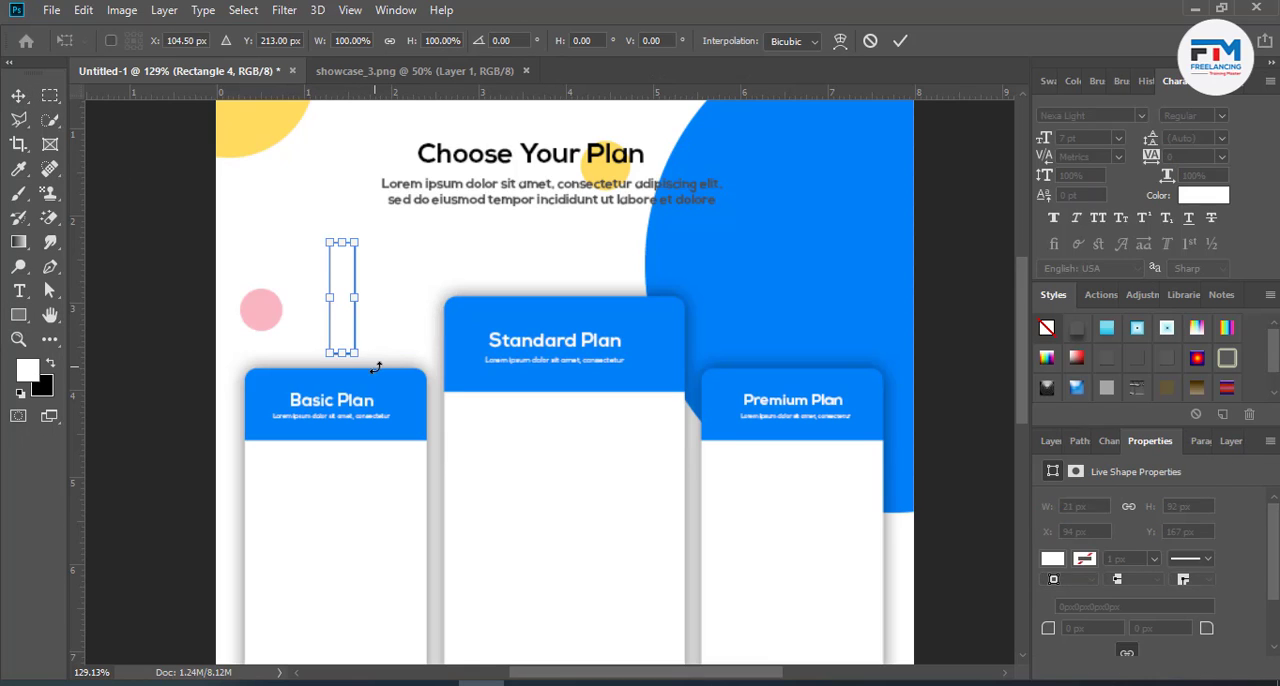
drag(380, 362, 436, 347)
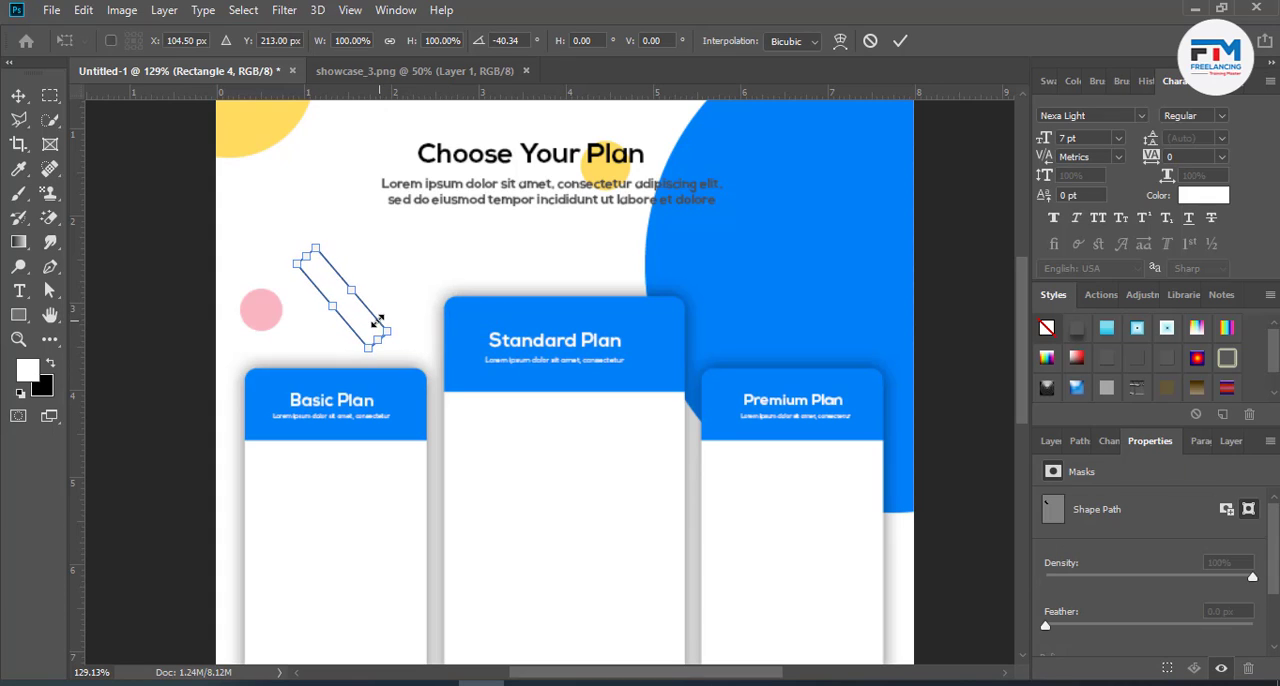
drag(360, 328, 645, 343)
drag(698, 378, 713, 401)
drag(634, 280, 593, 232)
click(901, 41)
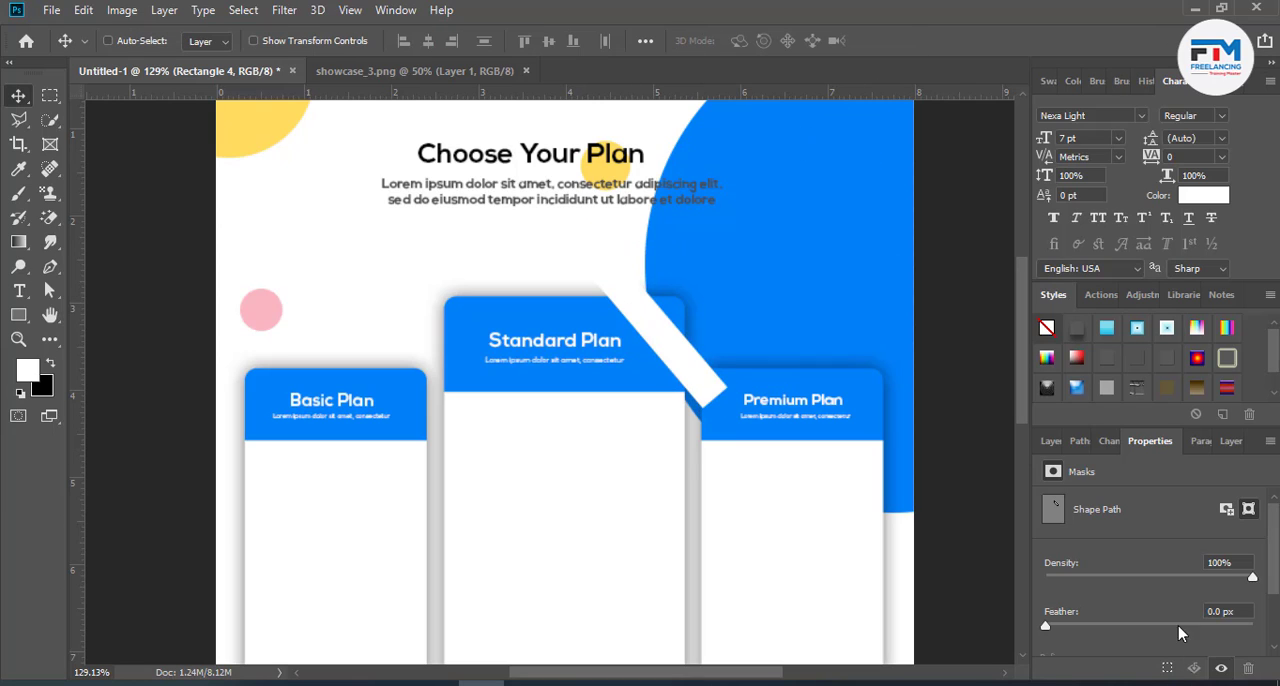
- Move the Rectangle 4 layer into Group 4 copy above Rectangle 3 and clip it to the Standard Plan card
click(1051, 441)
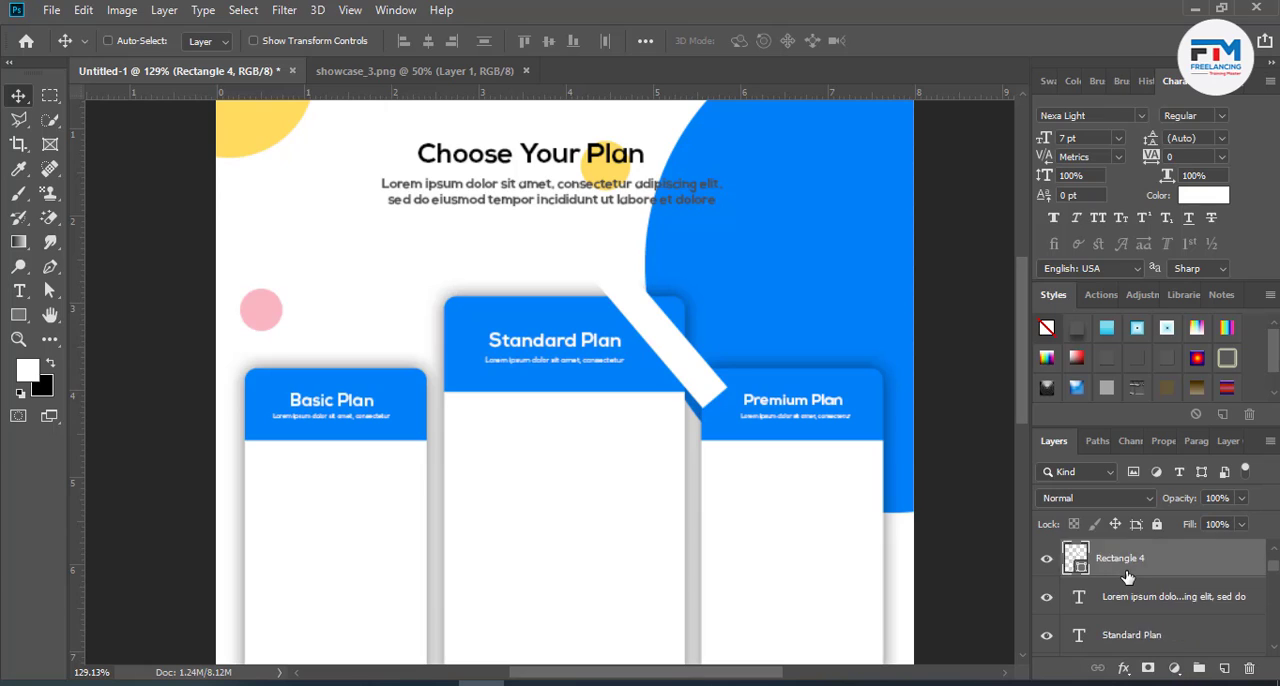
mouse_move(1148, 608)
mouse_down()
mouse_move(1156, 645)
mouse_move(1142, 530)
mouse_move(1143, 632)
mouse_move(1164, 627)
mouse_up()
click(1068, 589)
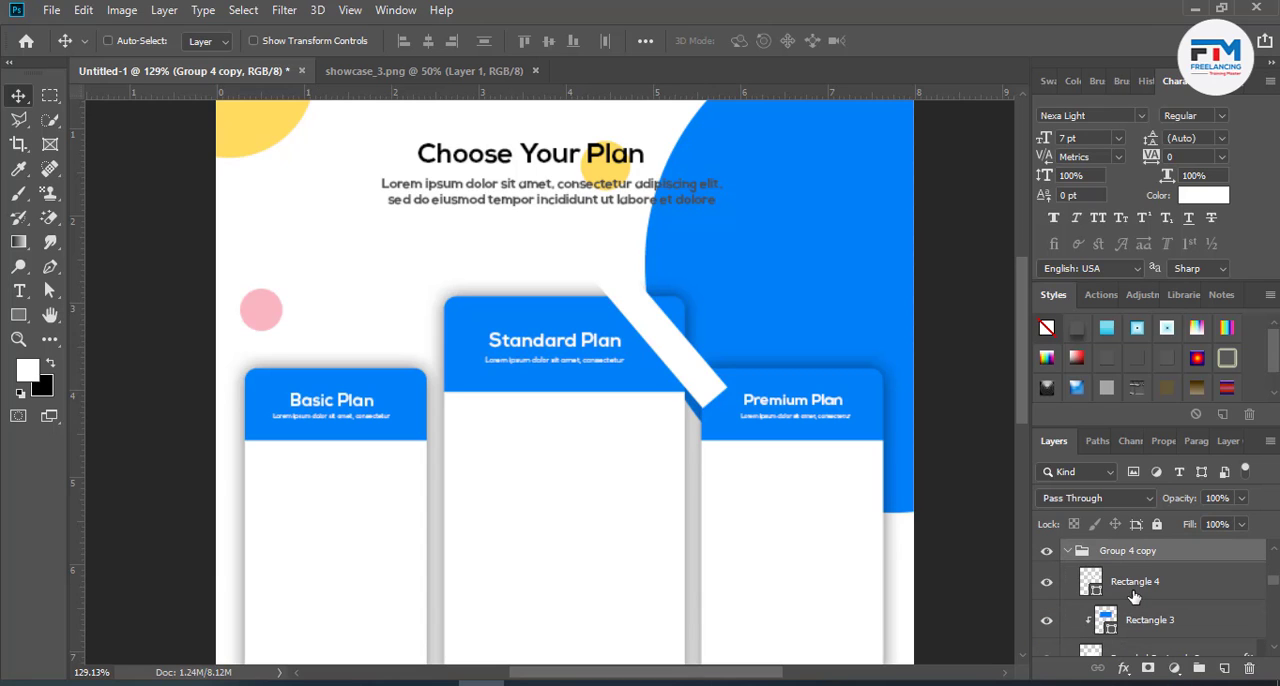
right_click(1148, 588)
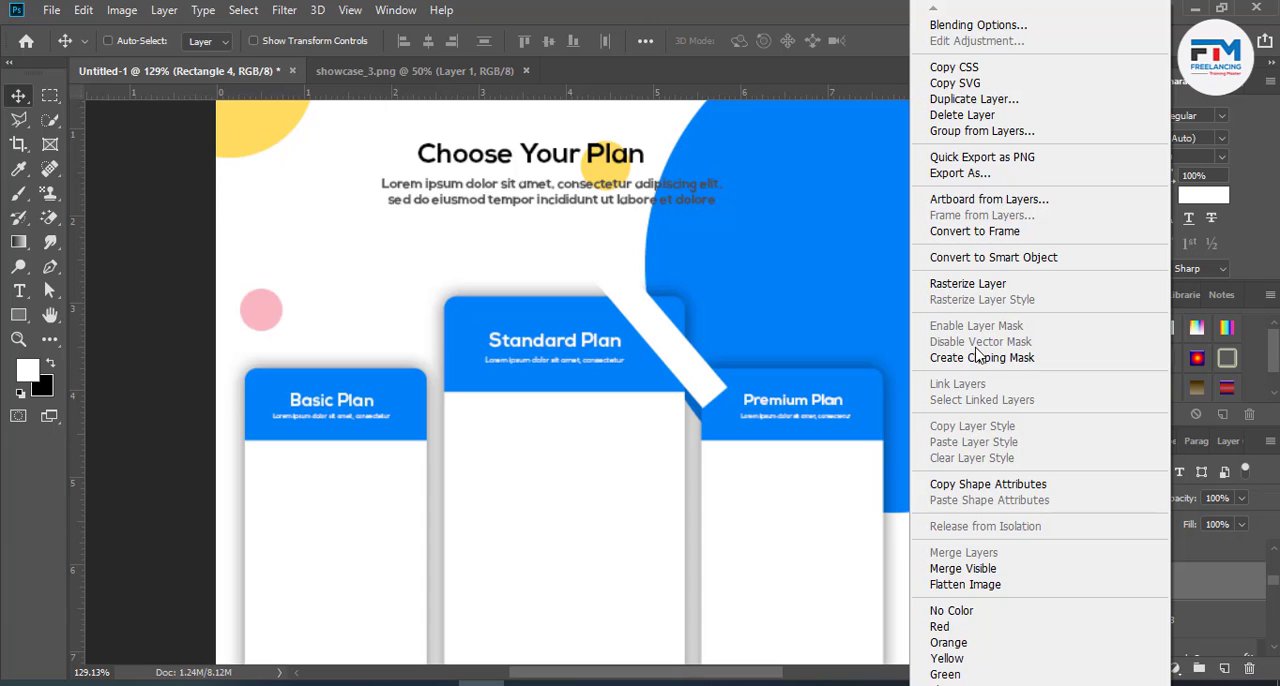
click(978, 357)
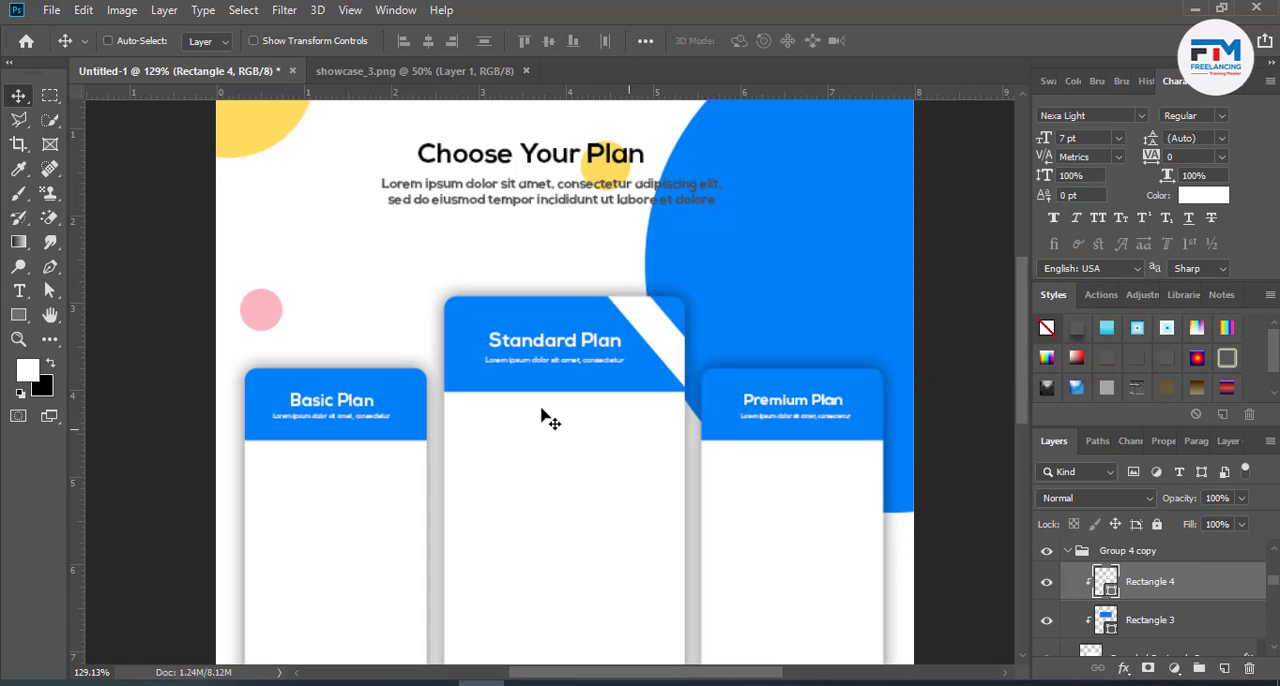
- Add a white "Pro" text in Nexa Light above the Basic Plan card
click(18, 290)
click(363, 264)
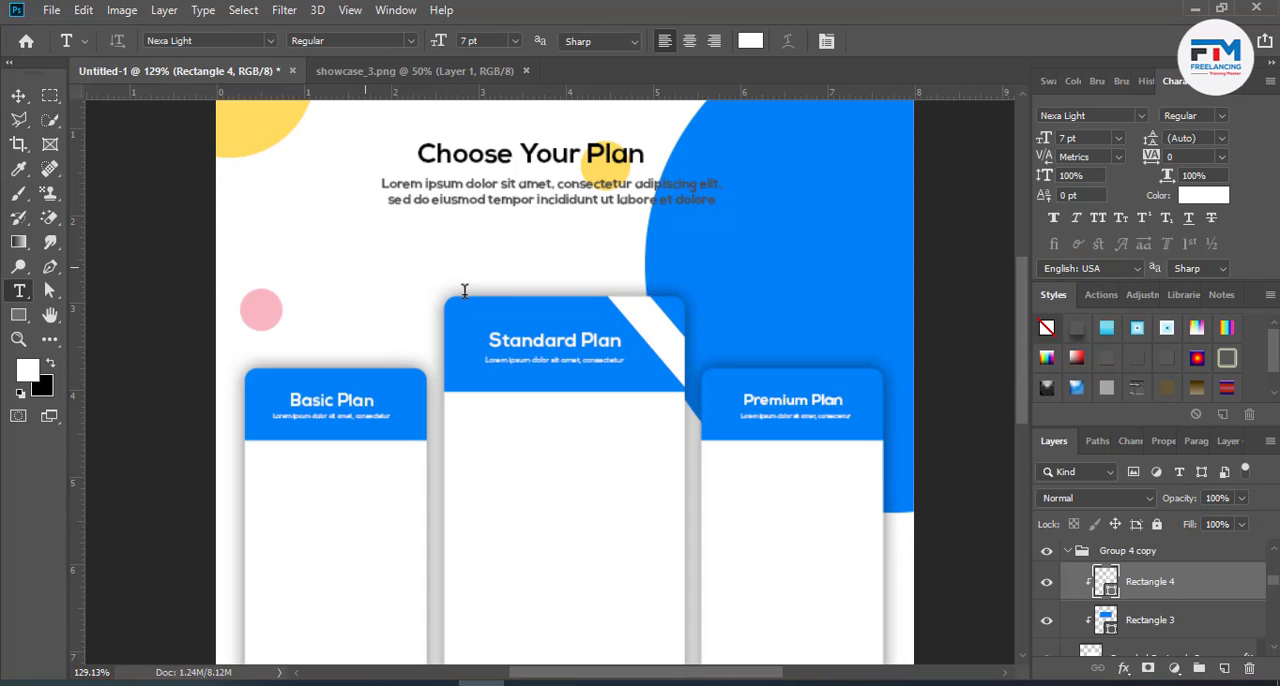
key(BackSpace)
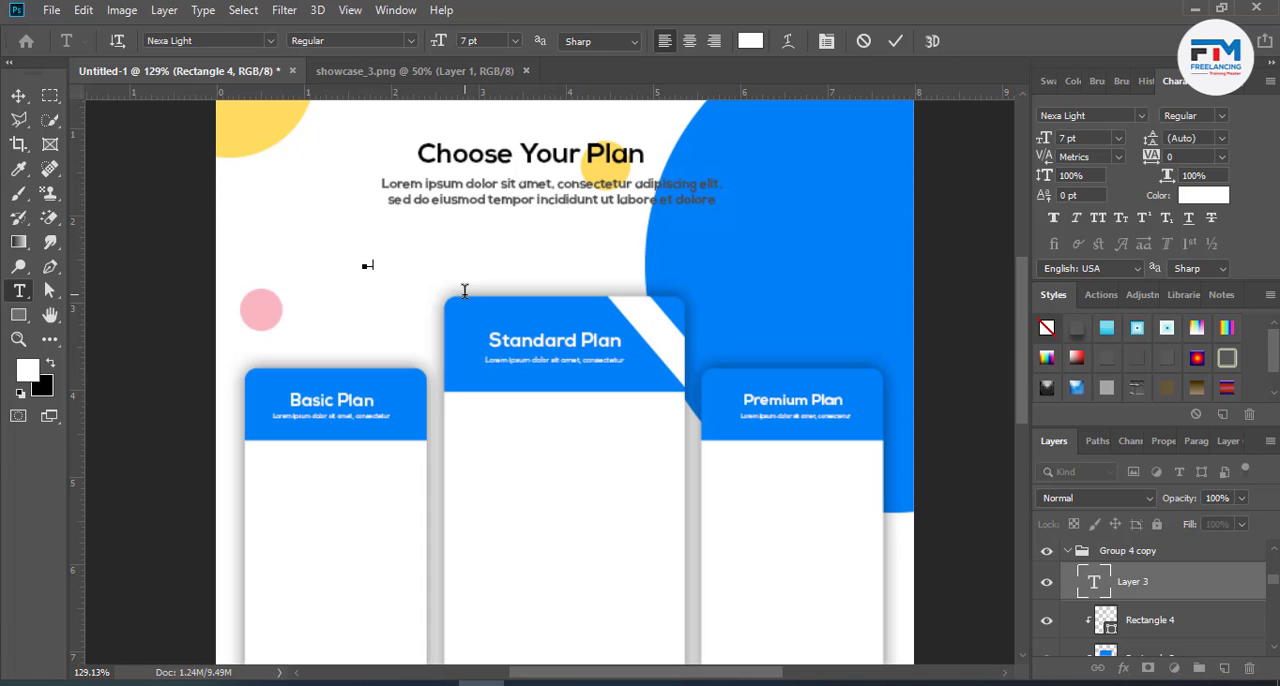
text(Pro)
key(ctrl+Return)
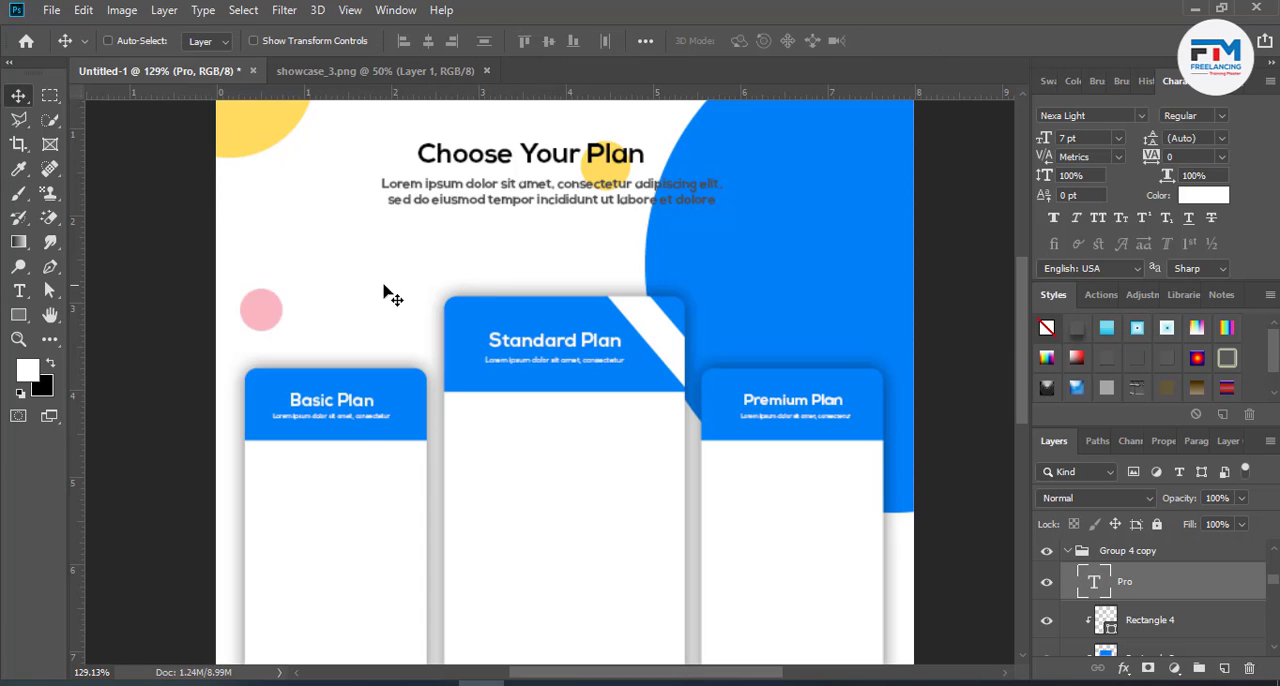
key(ctrl+t)
drag(374, 270, 655, 351)
key(ctrl+z)
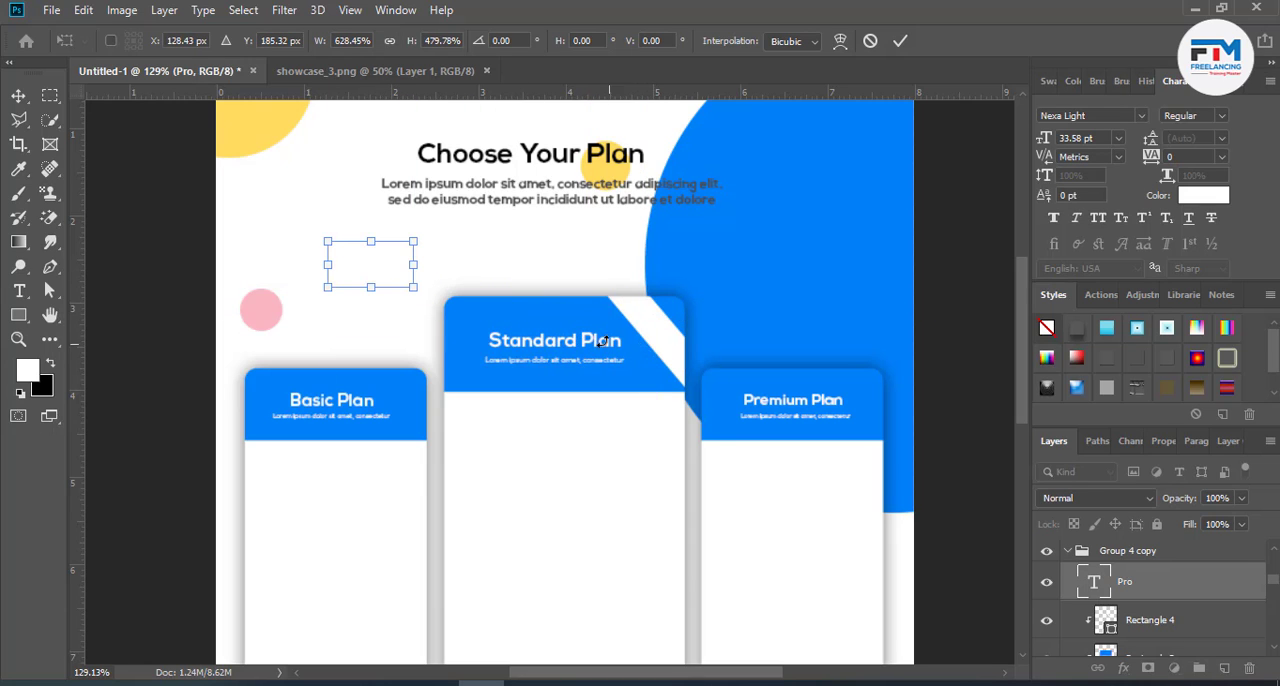
click(870, 41)
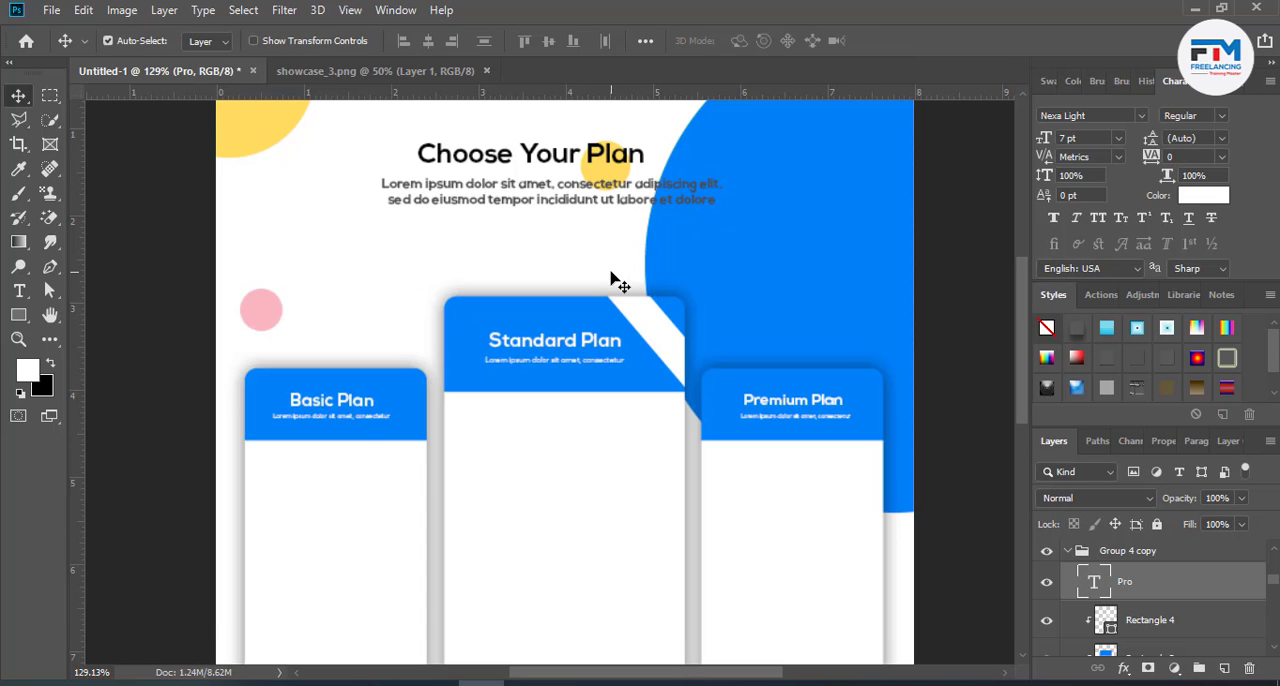
- Scale the "Pro" text up proportionally to about 1123% and move it over the white diagonal stripe
key(ctrl+t)
drag(385, 274, 448, 321)
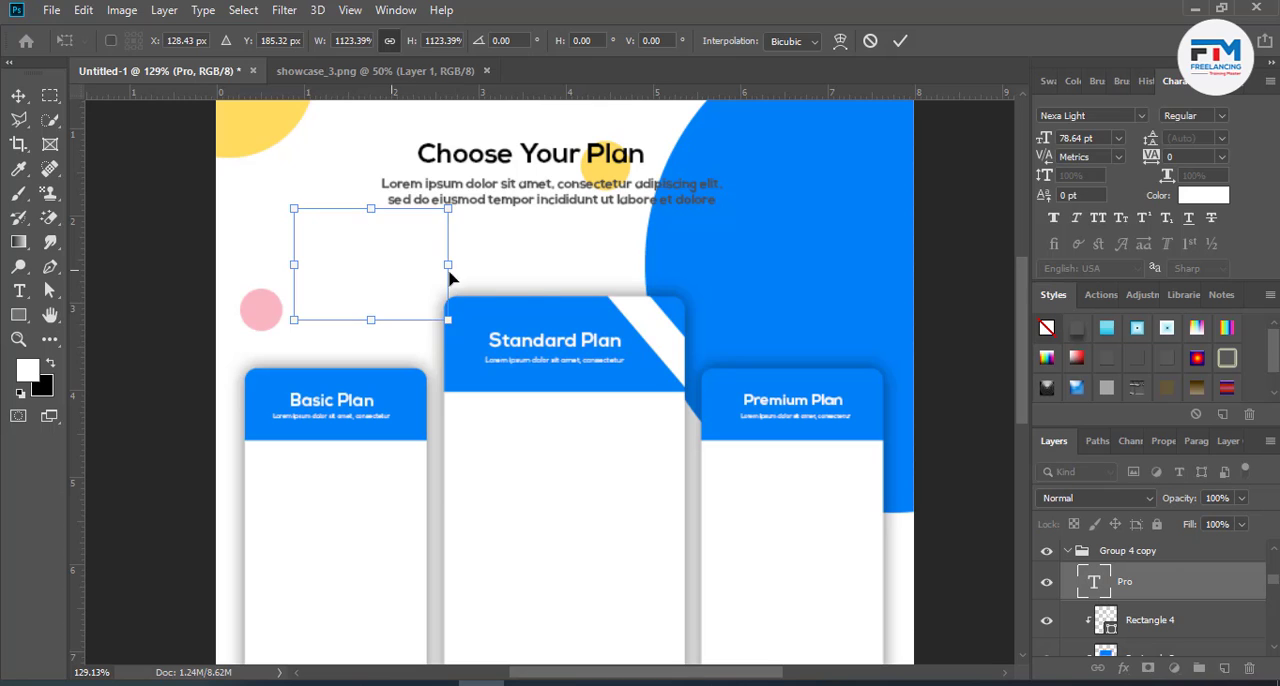
drag(448, 278, 674, 337)
scroll(688, 350, up, 5)
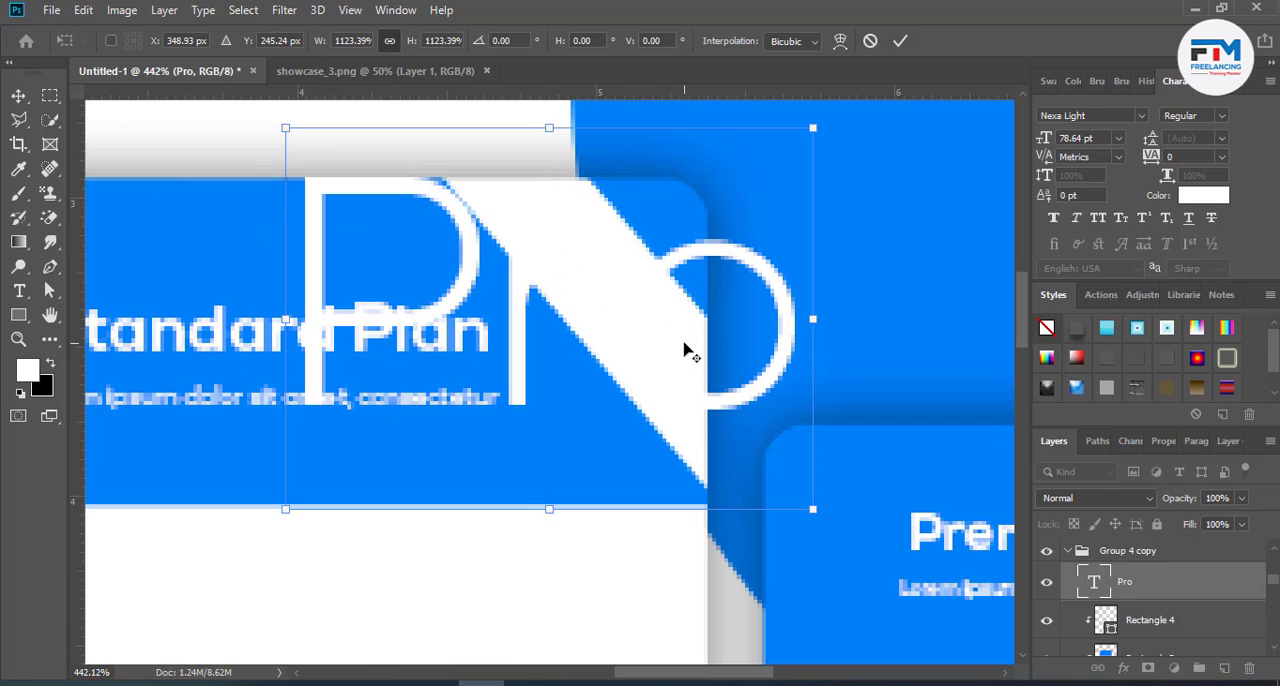
key(Return)
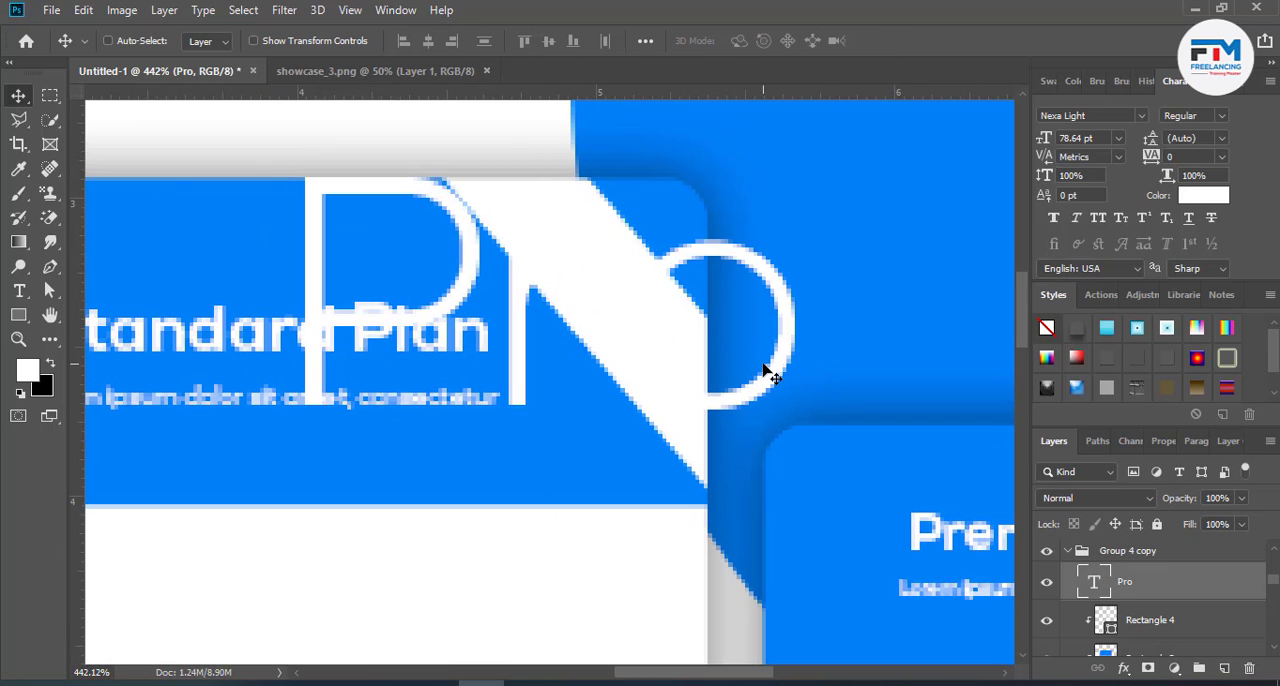
- Recolour the "Pro" text to the blue of the card headers
key(t)
double_click(770, 378)
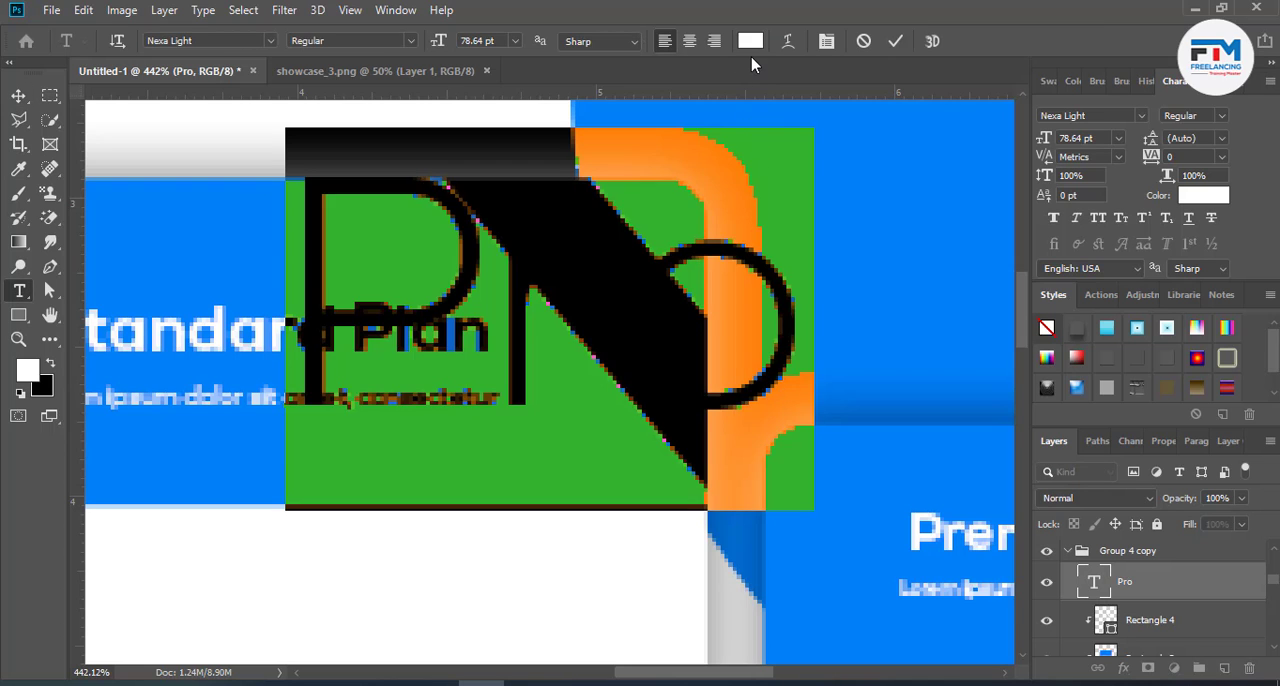
click(750, 41)
click(1168, 285)
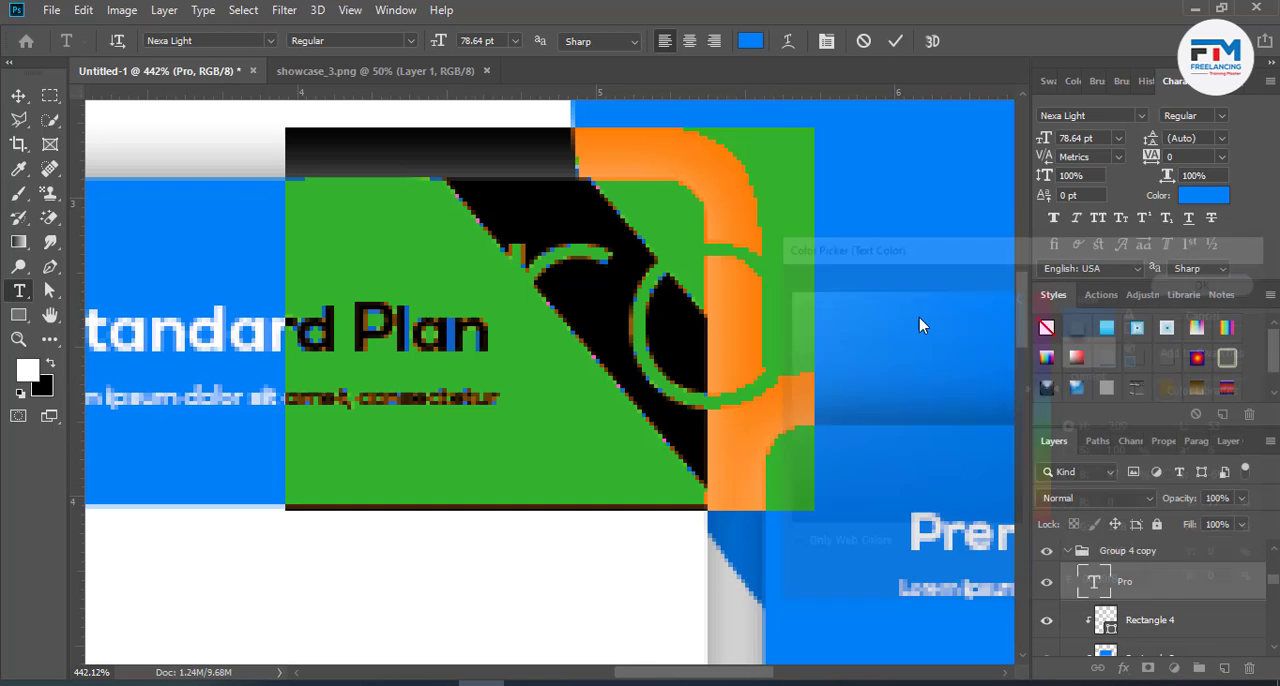
- Reduce the "Pro" text size to 43.64 pt and move the text back over the white diagonal stripe
click(478, 41)
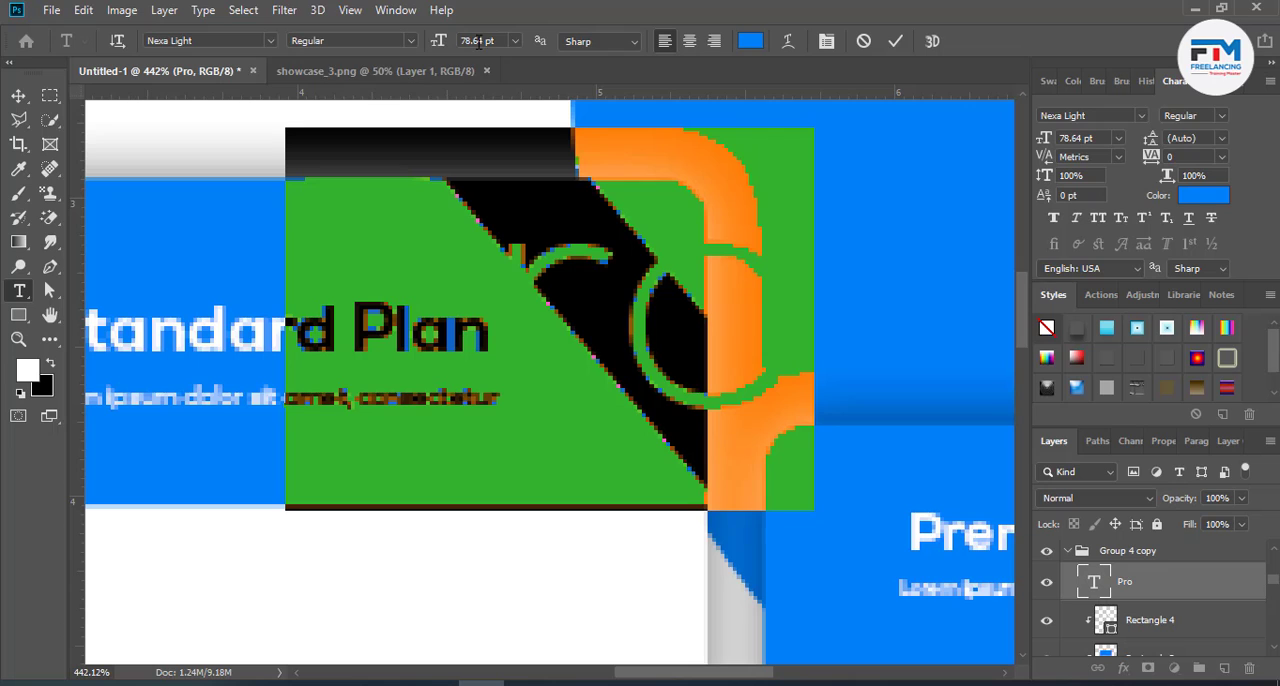
scroll(478, 41, down, 16)
scroll(478, 41, down, 19)
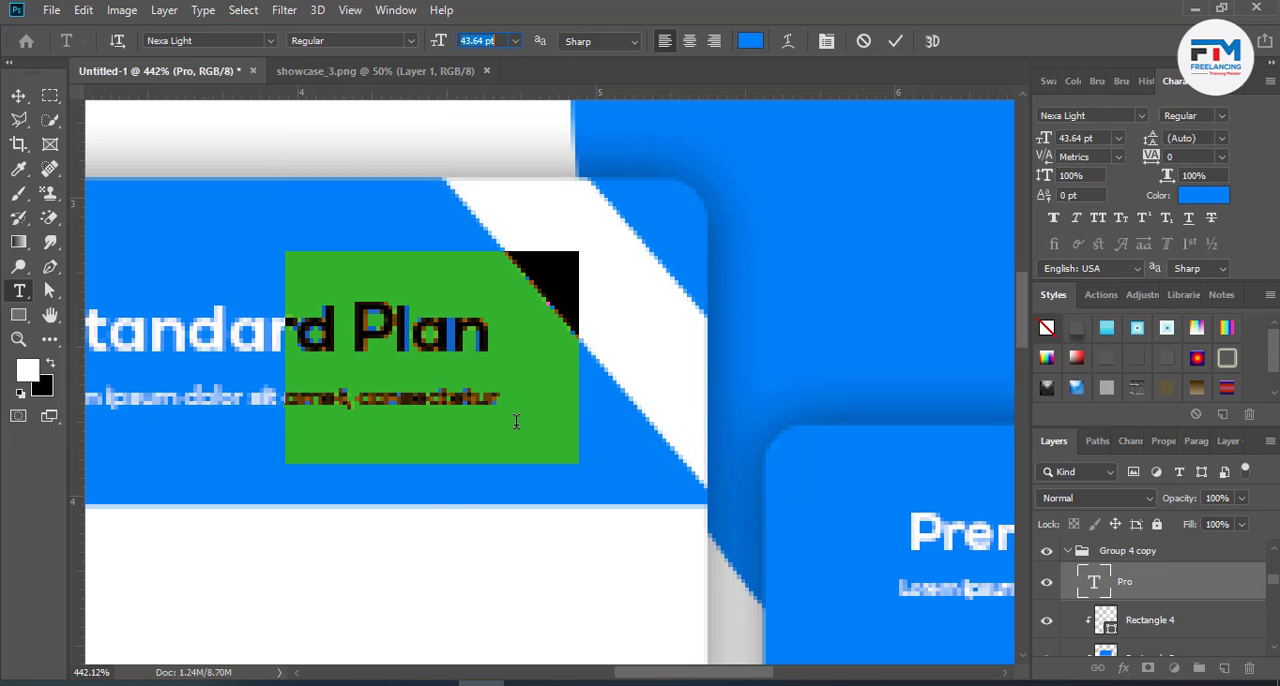
drag(437, 520, 610, 446)
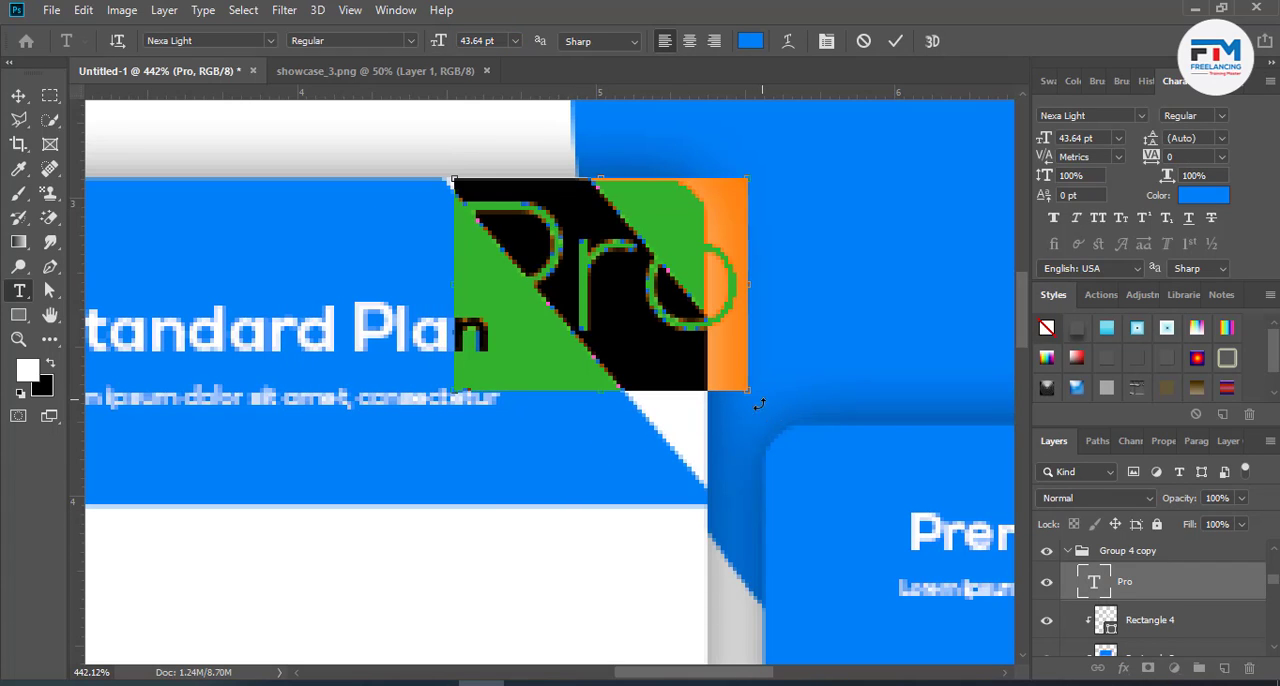
- Rotate the "Pro" text to follow the diagonal stripe, set its size to 24.64 pt and position it within the stripe
drag(760, 404, 672, 492)
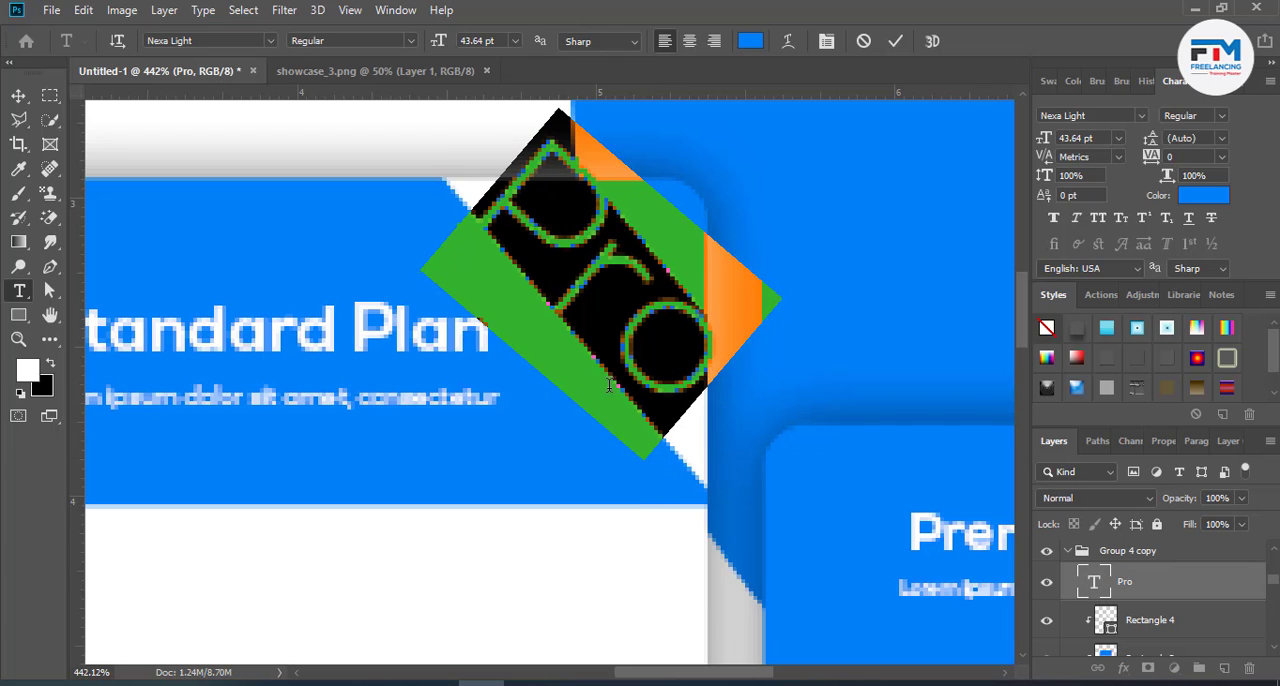
scroll(480, 42, down, 19)
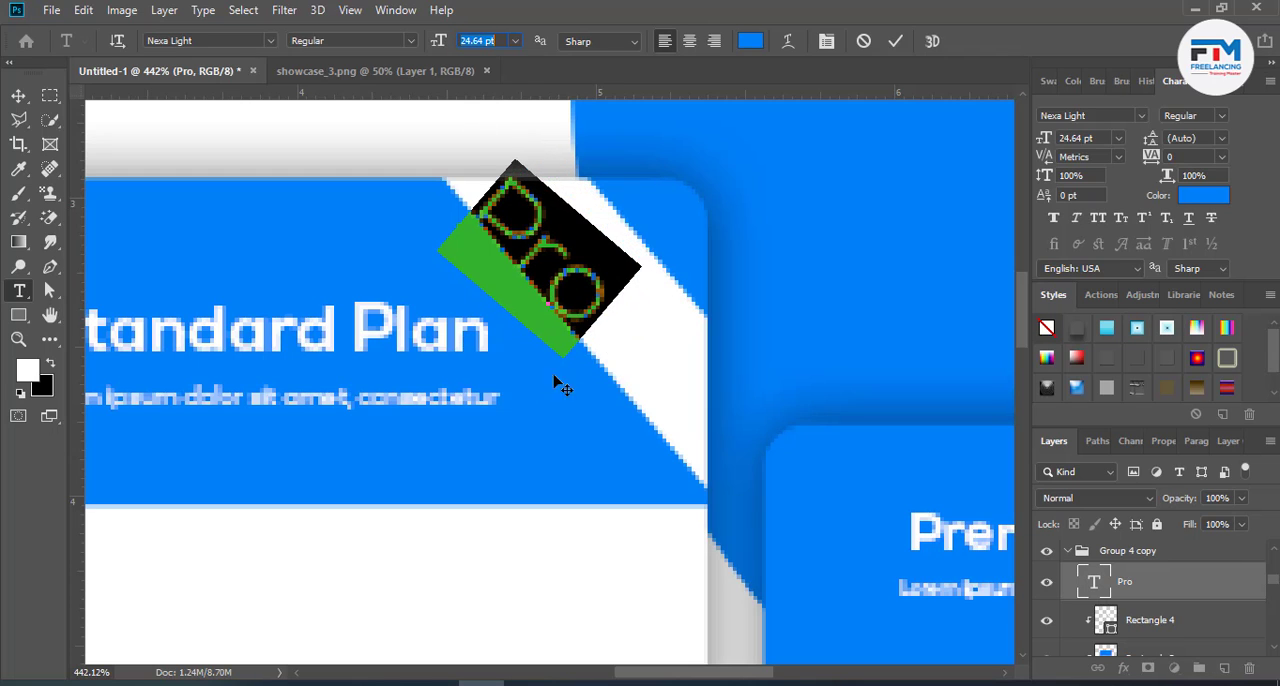
drag(562, 388, 615, 406)
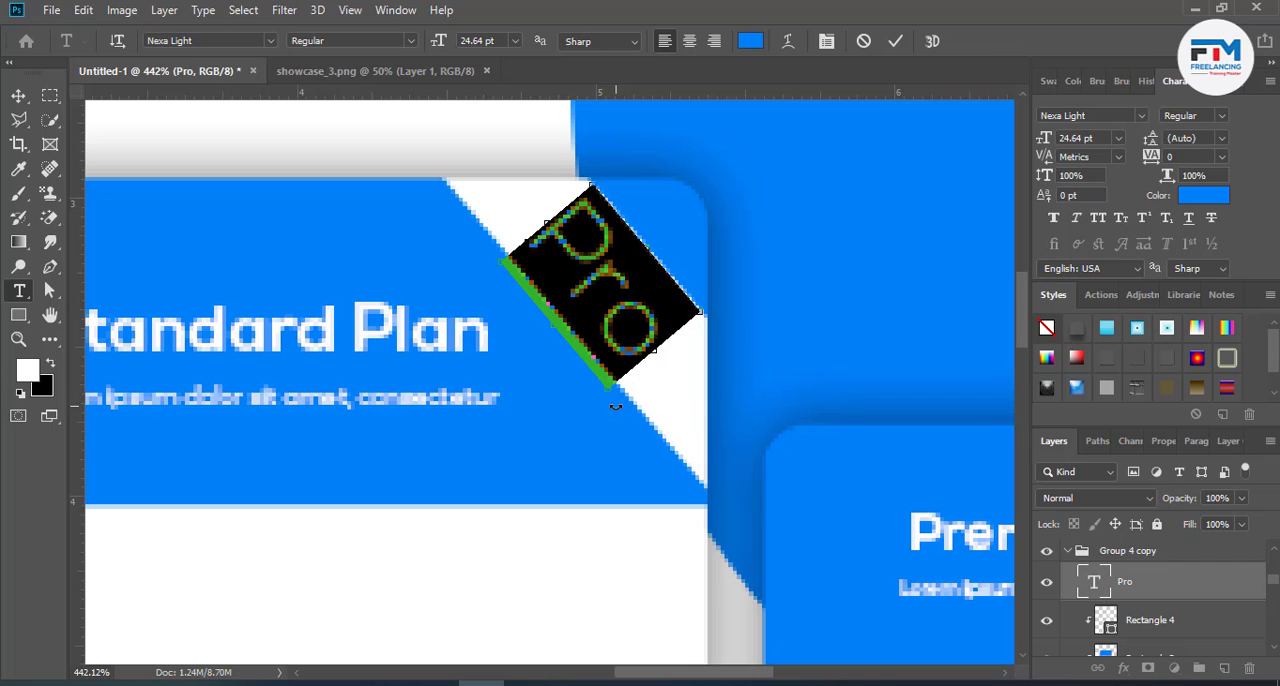
click(889, 43)
key(v)
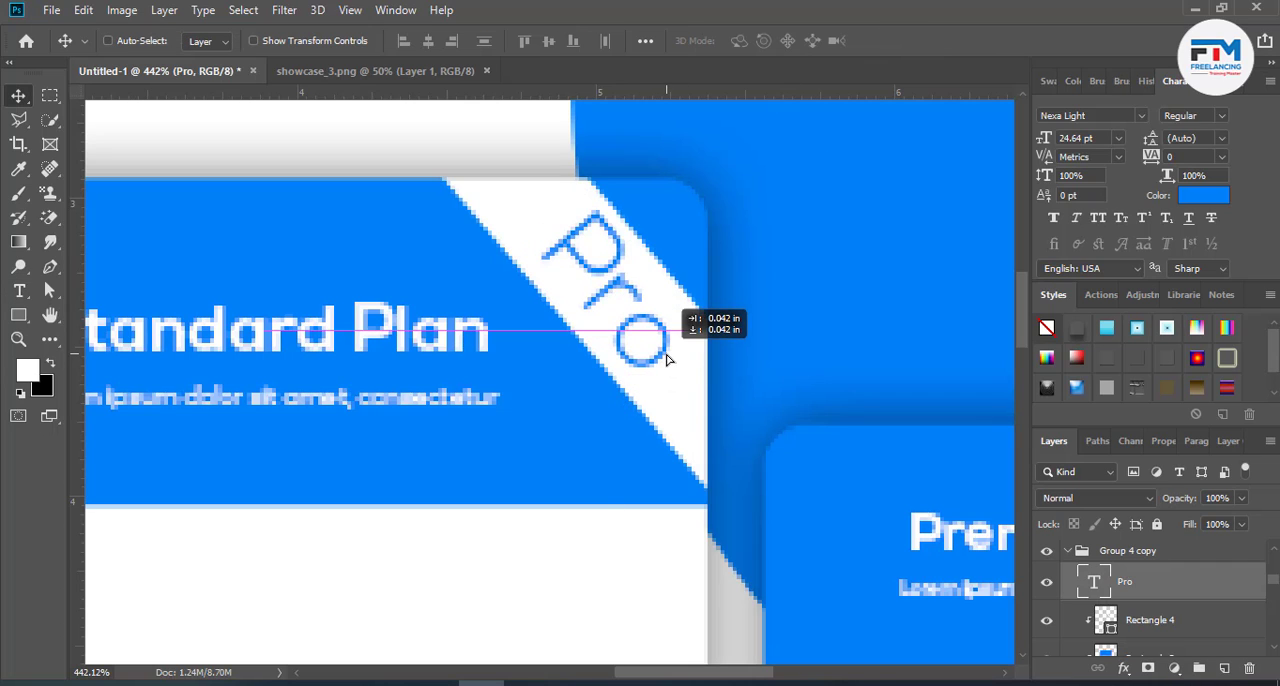
- Apply All Caps to the "Pro" text on the stripe
double_click(650, 346)
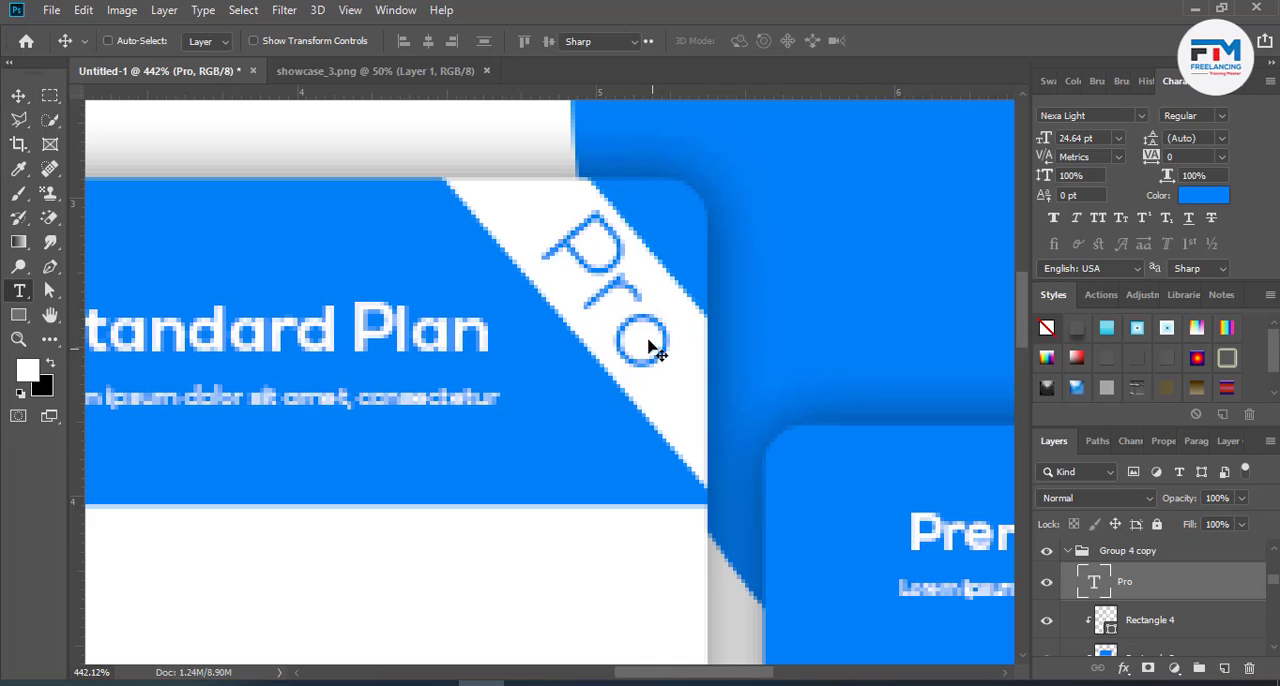
click(1098, 217)
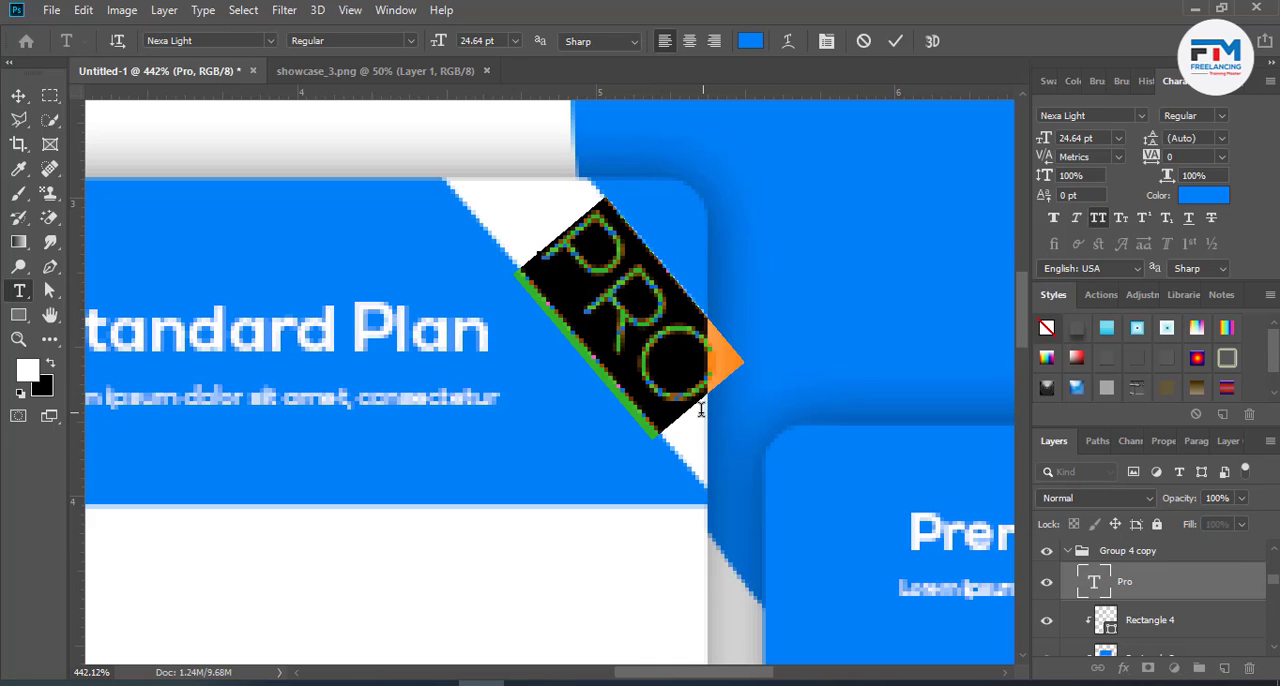
click(895, 44)
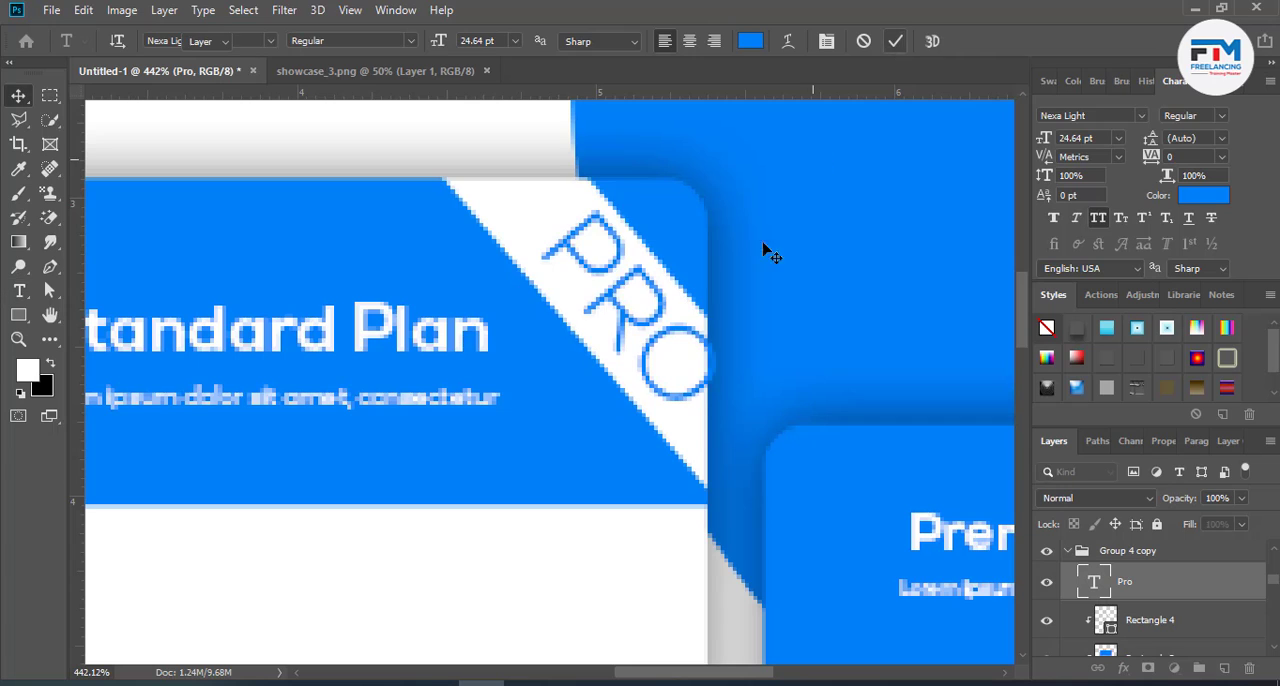
- Move the "PRO" text further inside the white diagonal stripe and change its font to Nexa Bold
key(v)
drag(630, 330, 614, 314)
double_click(614, 314)
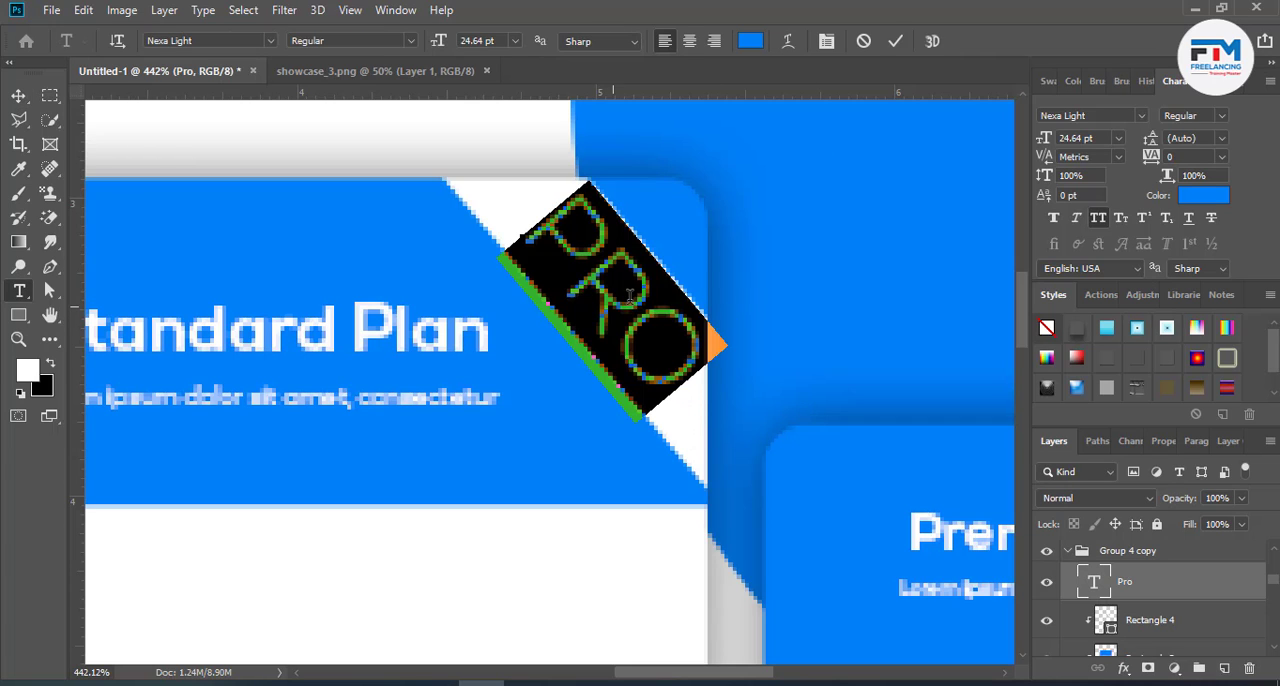
click(231, 40)
key(Down)
key(Down)
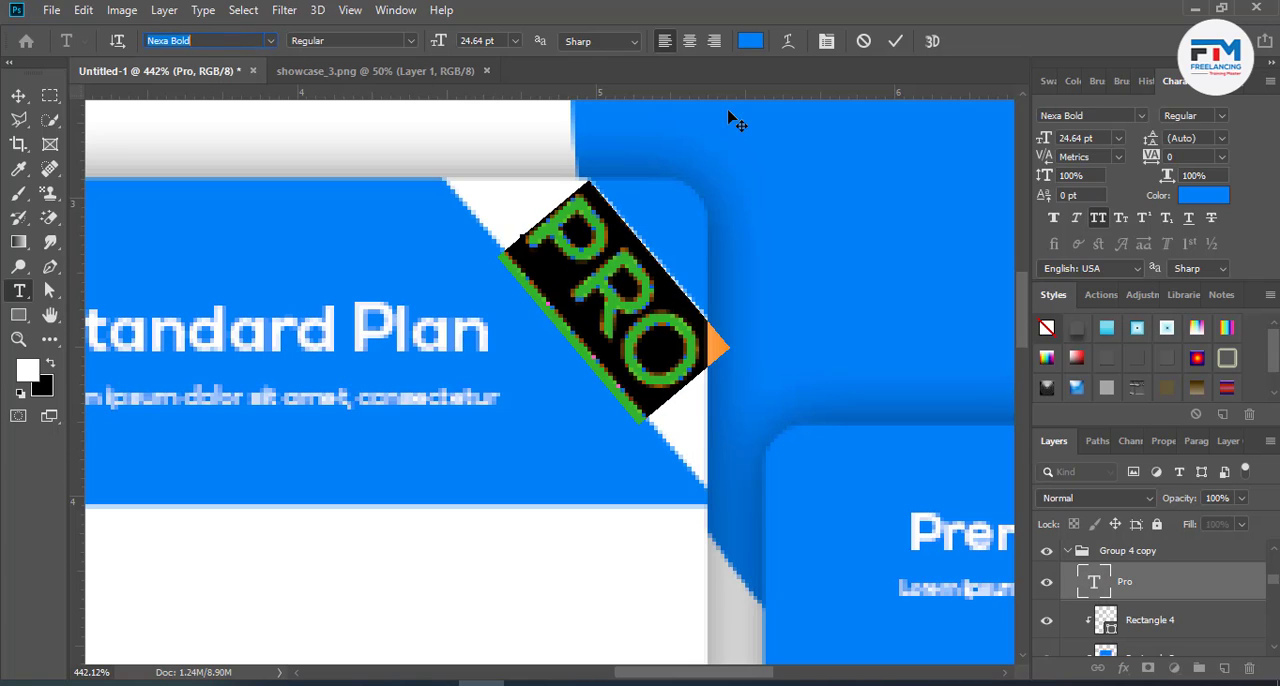
- Reduce the "PRO" text size to 21.64 pt
click(487, 40)
key(Down)
key(Down)
key(Down)
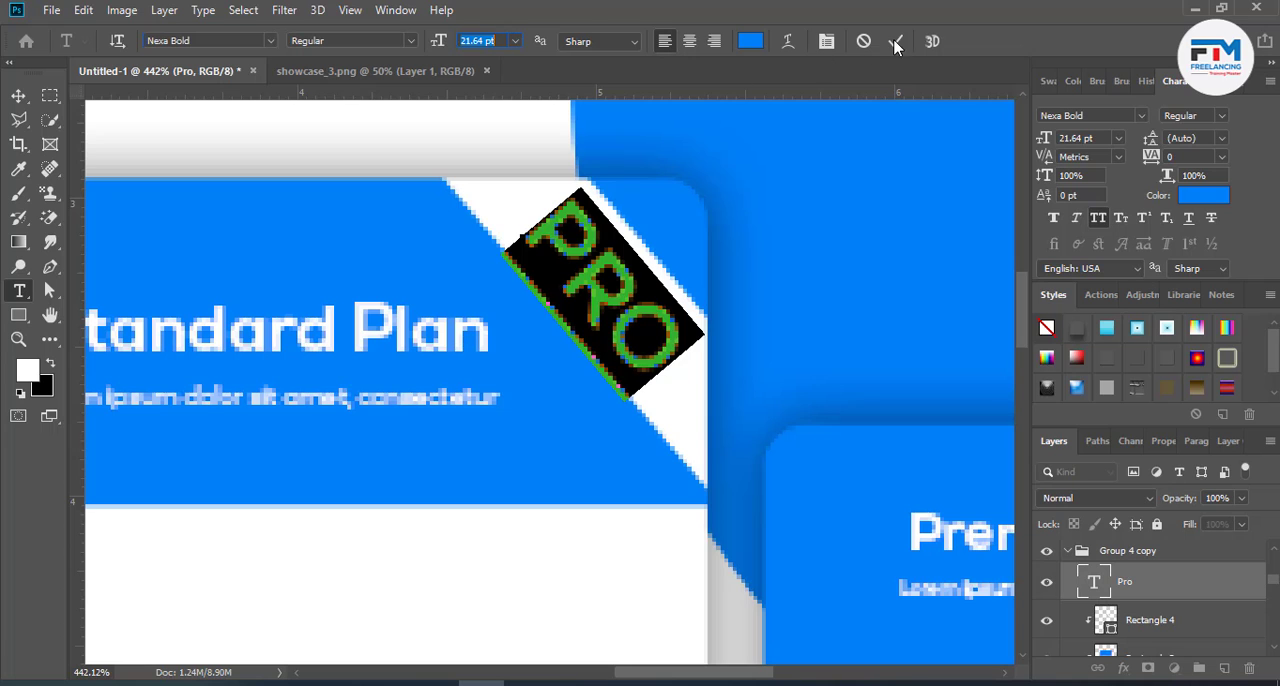
click(895, 43)
key(v)
- Delete the leftover "Basic Standard Premium" text below the pricing cards
scroll(749, 331, down, 6)
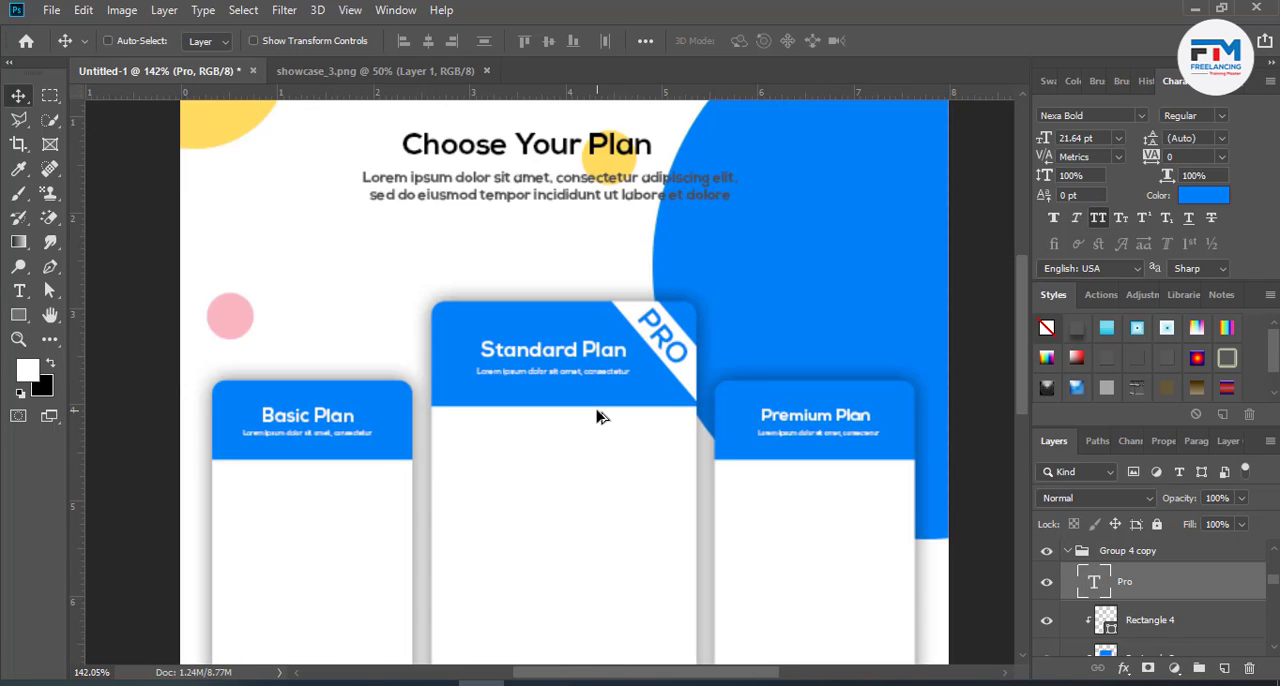
scroll(597, 417, down, 4)
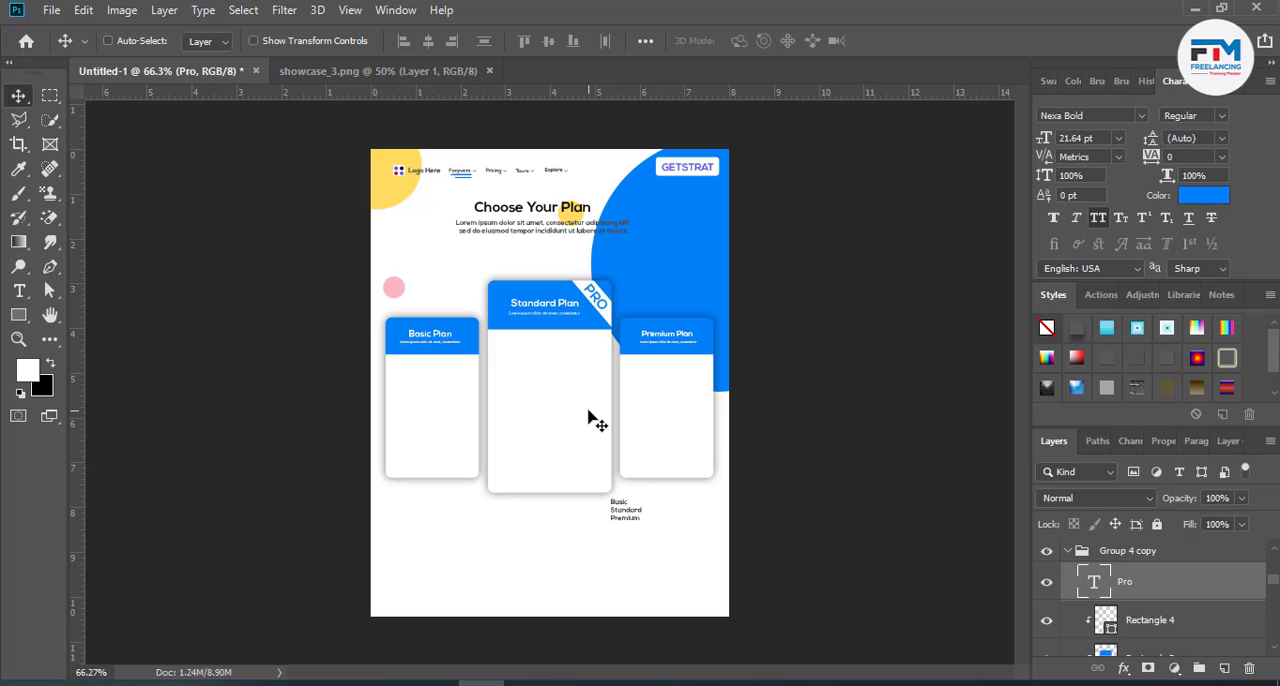
ctrl+click(632, 508)
key(Delete)
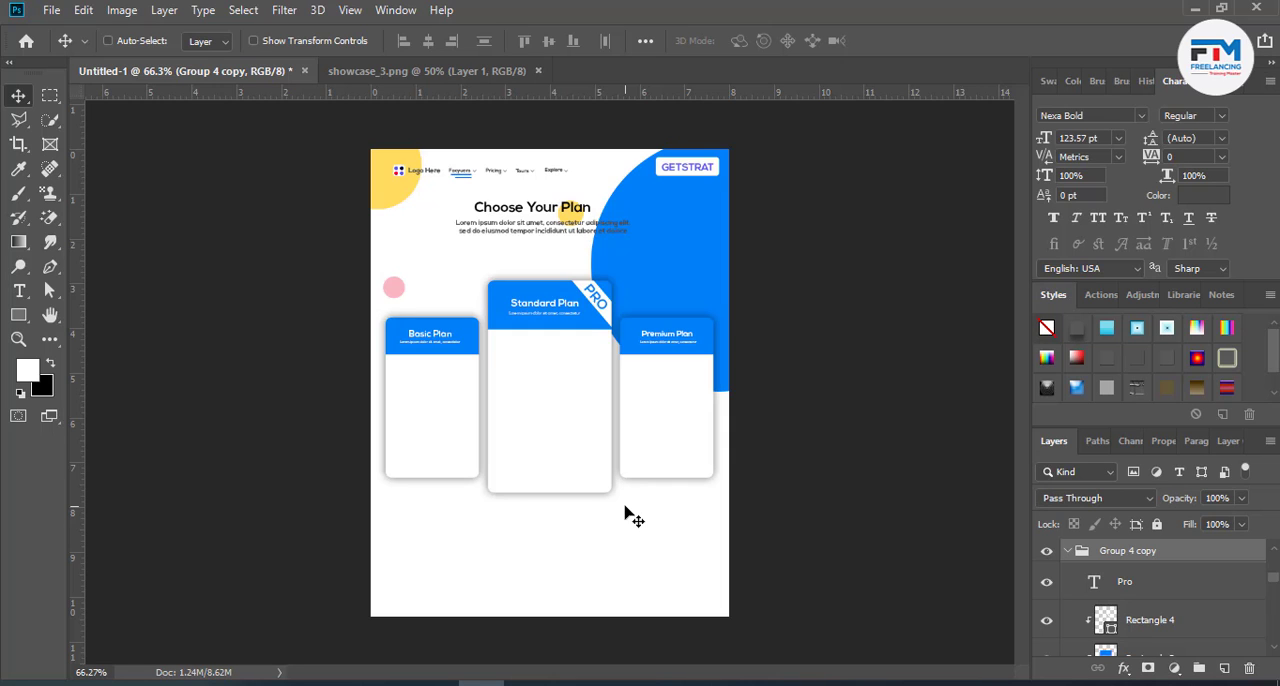
- Draw a circle about 16 px wide in the upper-left part of the Basic Plan card's white body
scroll(576, 432, up, 2)
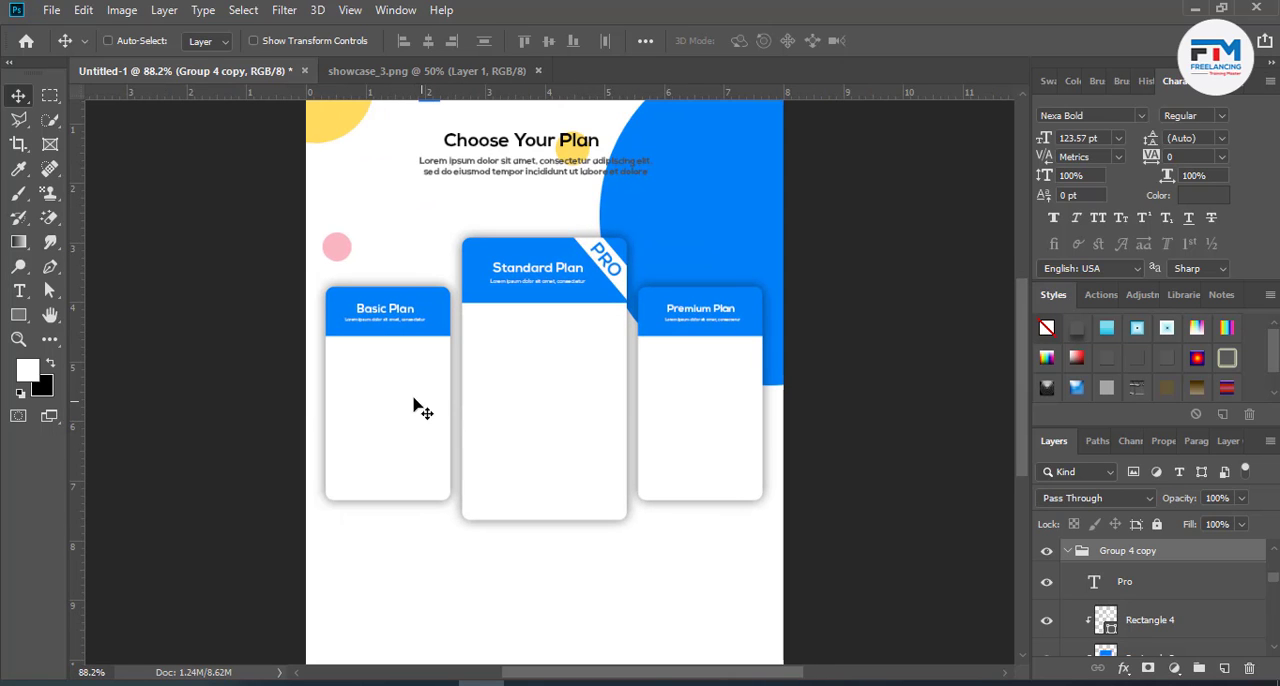
scroll(375, 425, up, 3)
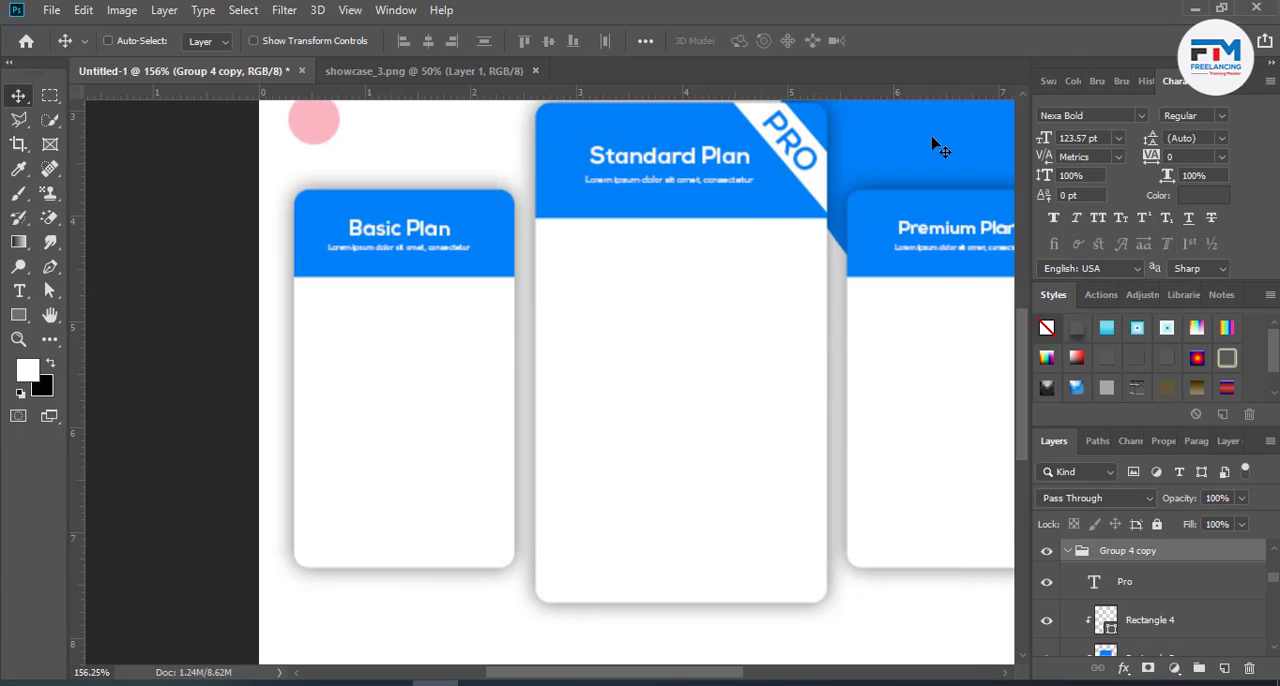
scroll(372, 404, up, 5)
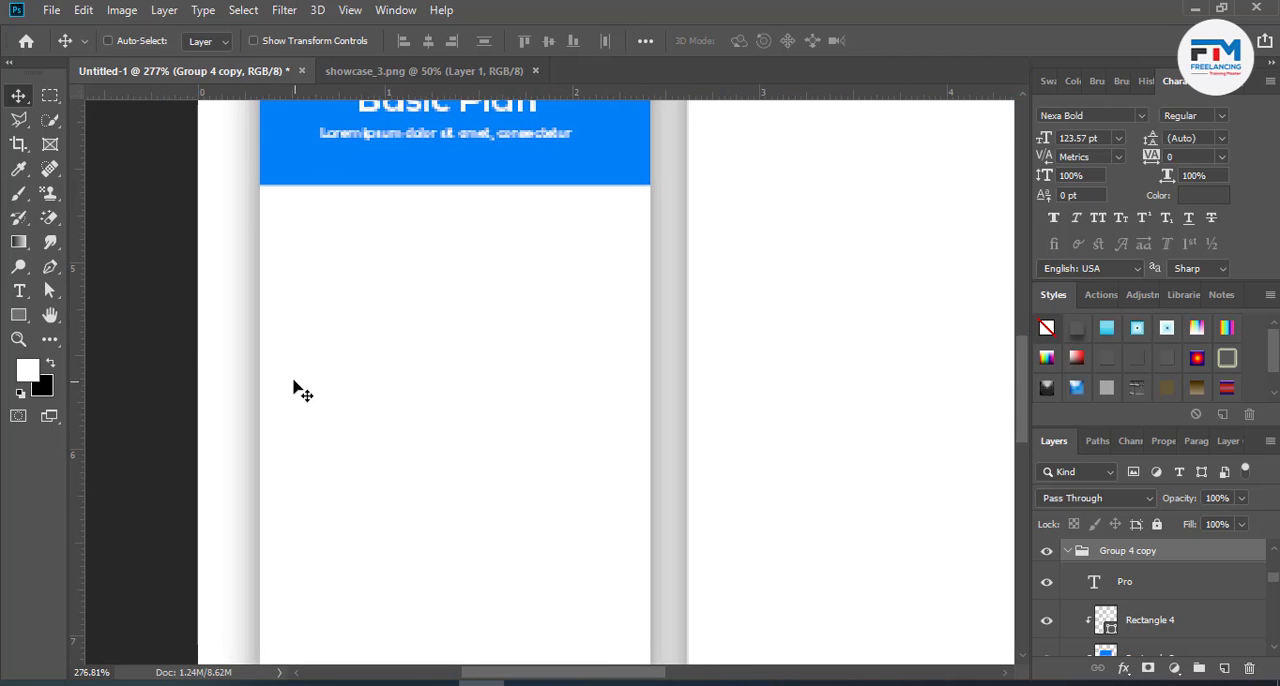
drag(14, 320, 90, 349)
drag(320, 255, 340, 278)
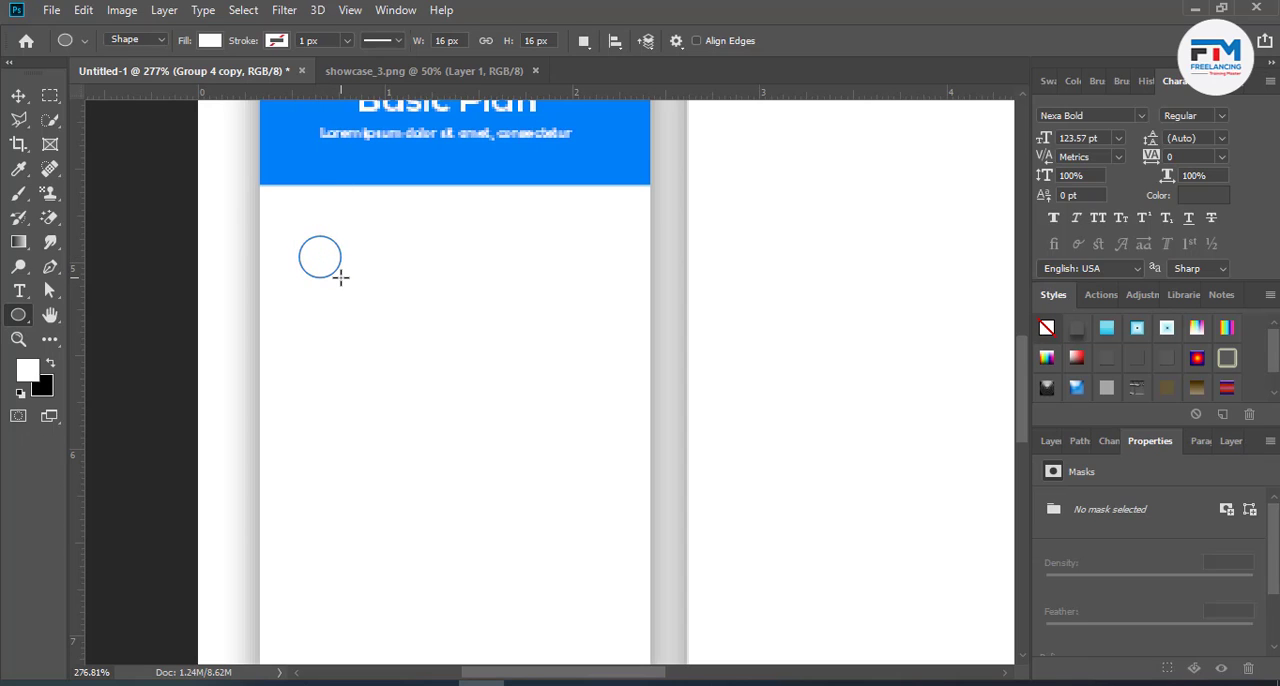
click(19, 97)
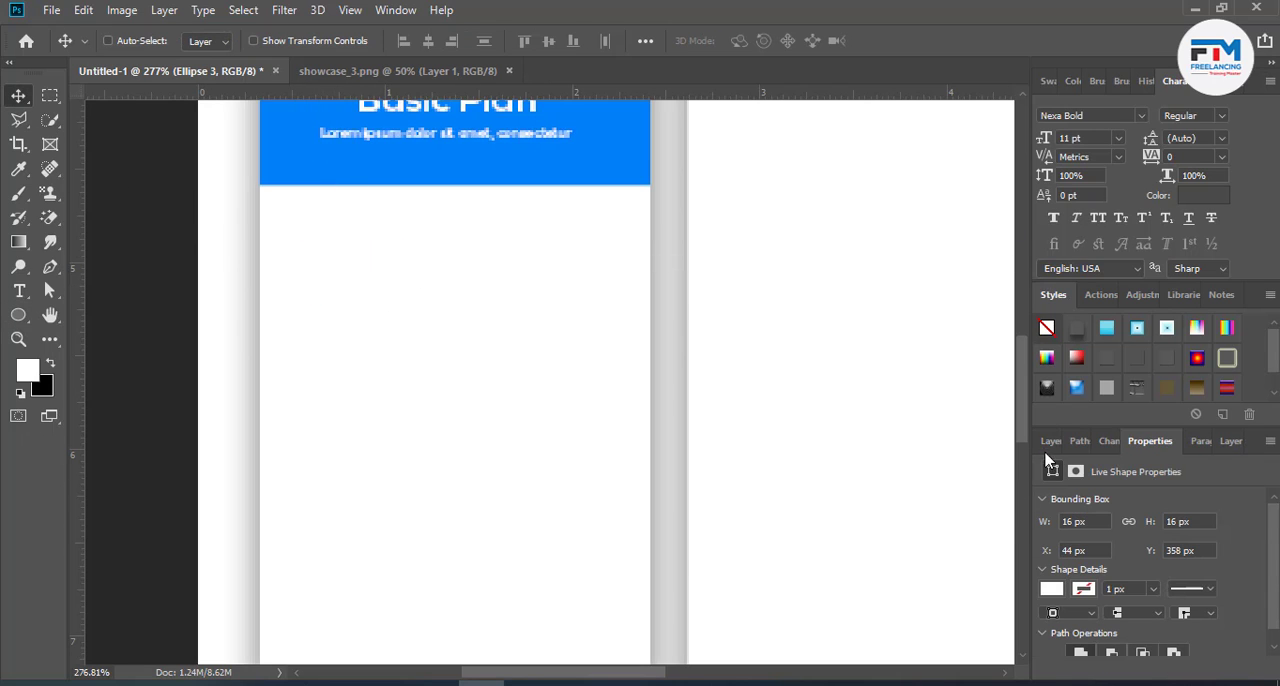
- Fill the small circle with the blue sampled from the Basic Plan card header
click(1050, 441)
drag(1091, 578, 1055, 568)
double_click(1076, 556)
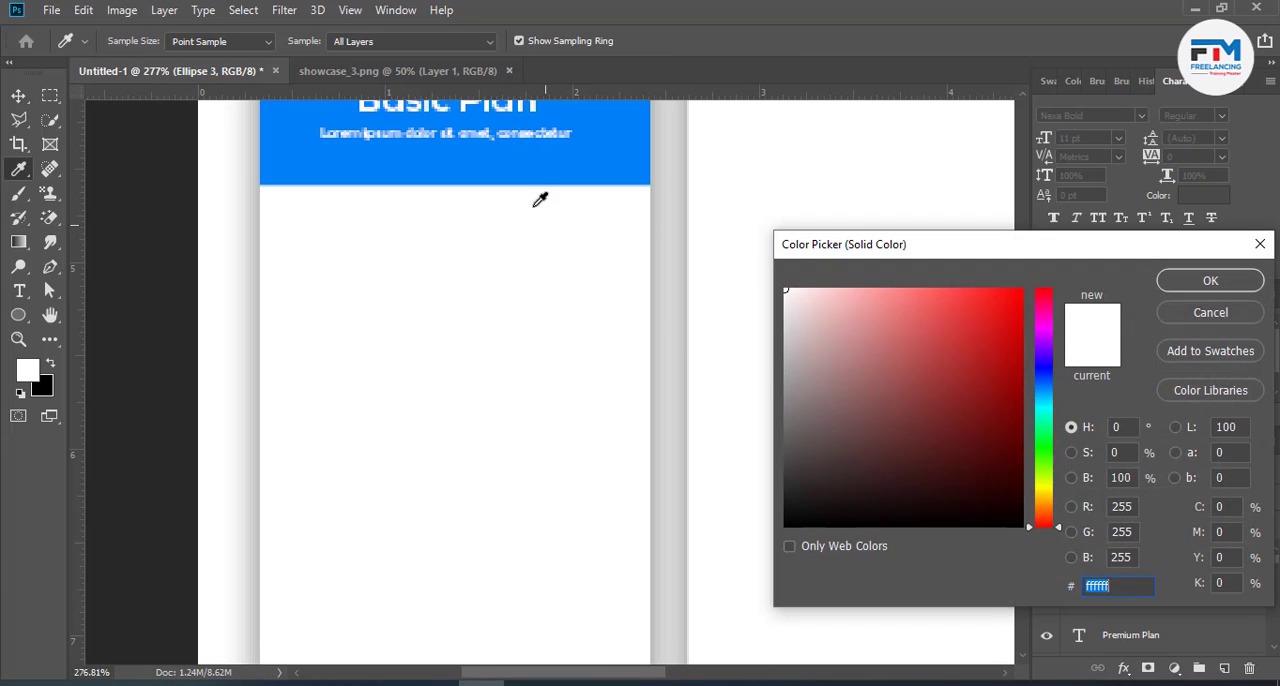
click(538, 160)
click(1209, 281)
key(v)
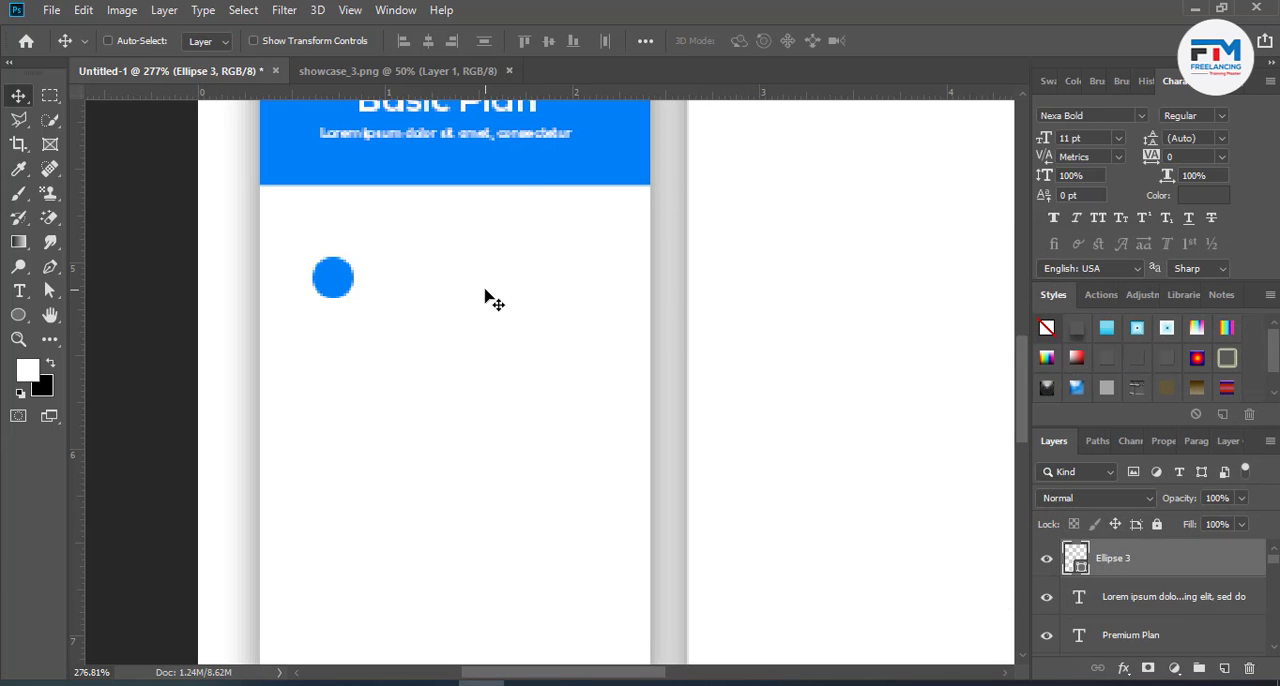
- Scale the blue circle down to 37.50% to make a small bullet
key(ctrl+t)
drag(349, 299, 340, 287)
click(900, 41)
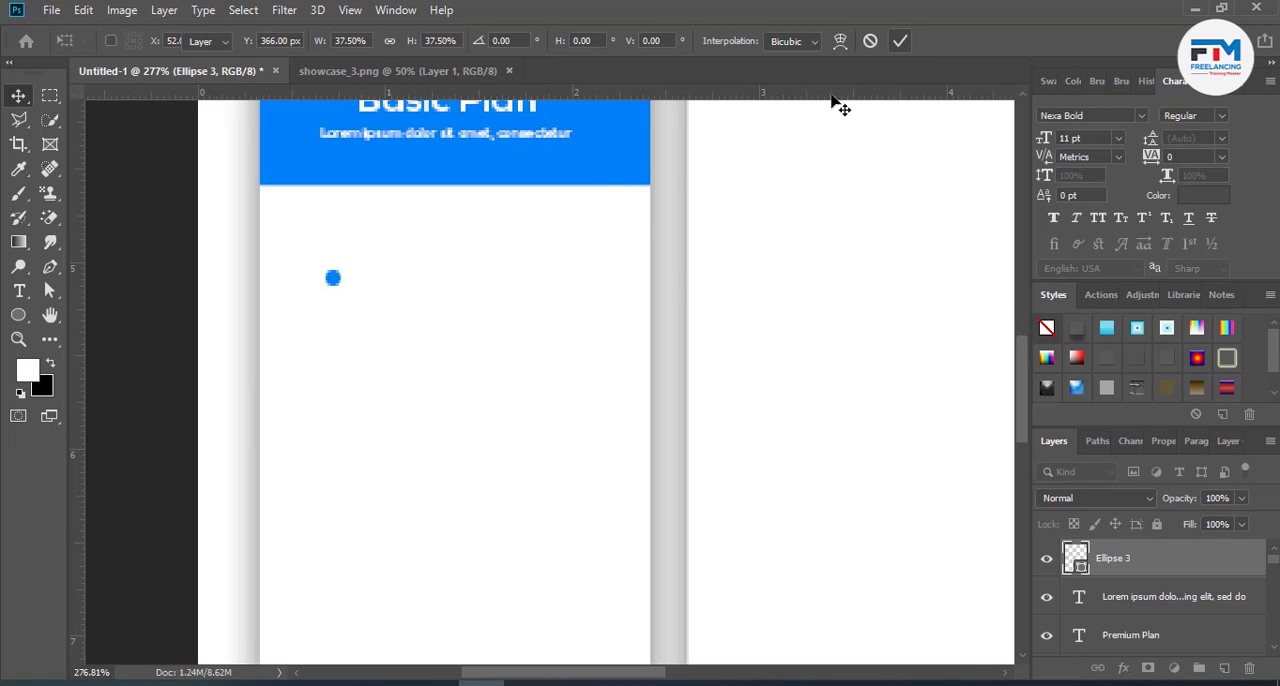
- Add the text "Lorem Ipsum Lorem Ipsum" beside the blue bullet in the Basic Plan card
click(20, 291)
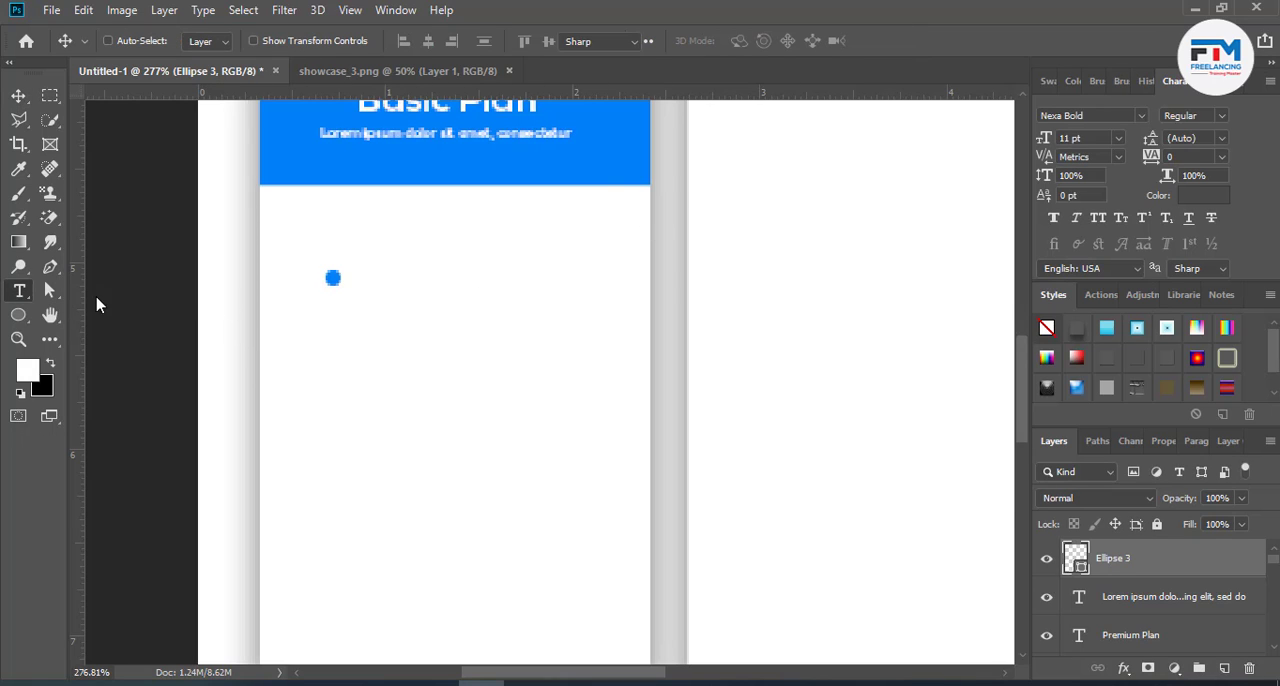
click(360, 279)
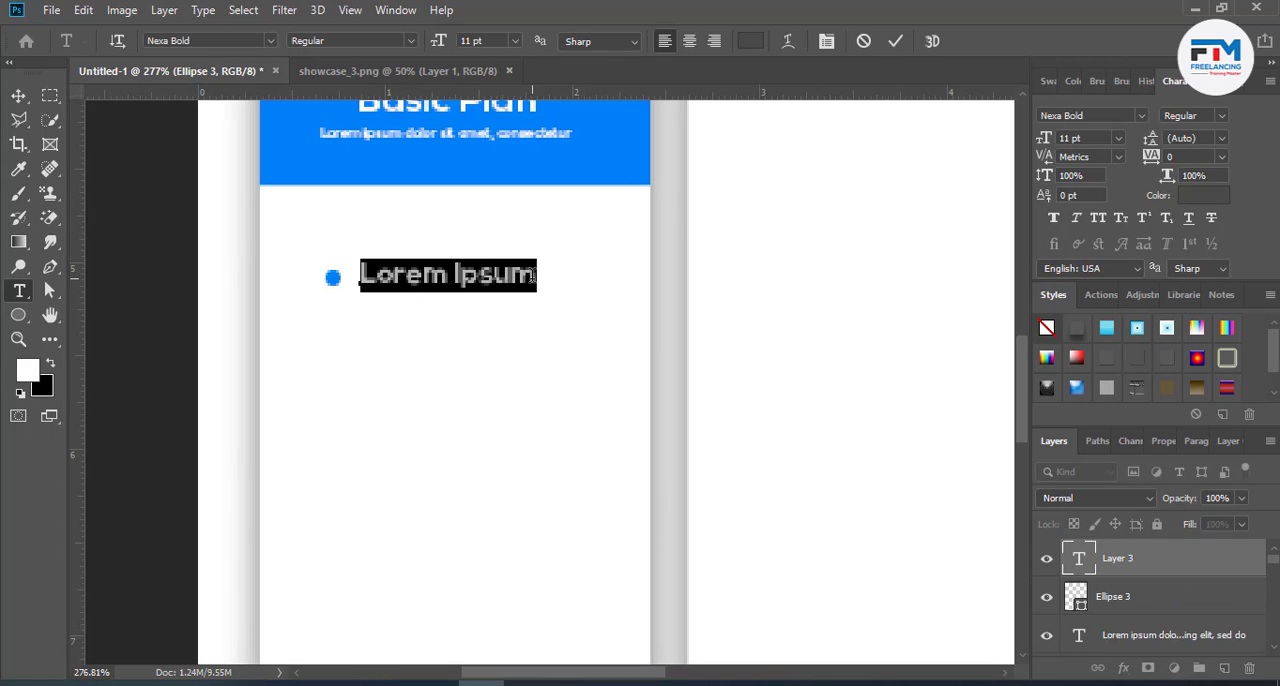
drag(533, 277, 294, 273)
key(ctrl+c)
click(538, 274)
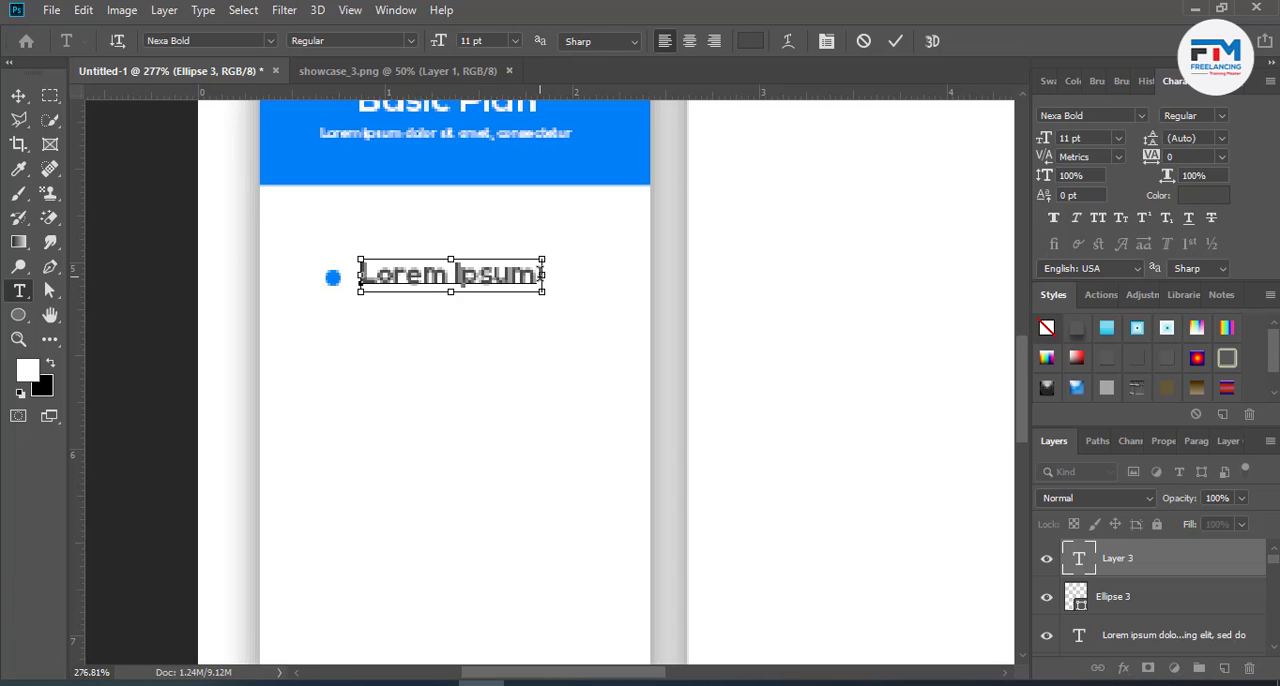
key(ctrl+v)
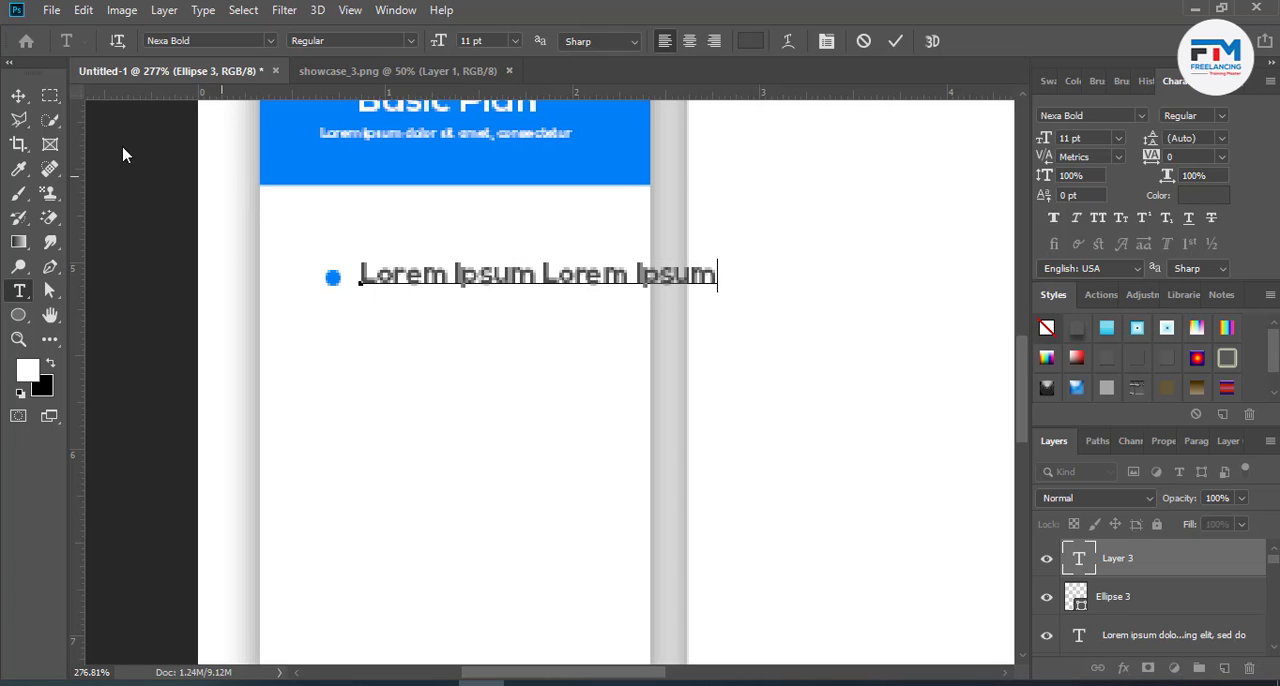
click(21, 95)
- Set the size of the "Lorem Ipsum Lorem Ipsum" bullet text to 7 pt
key(t)
key(Return)
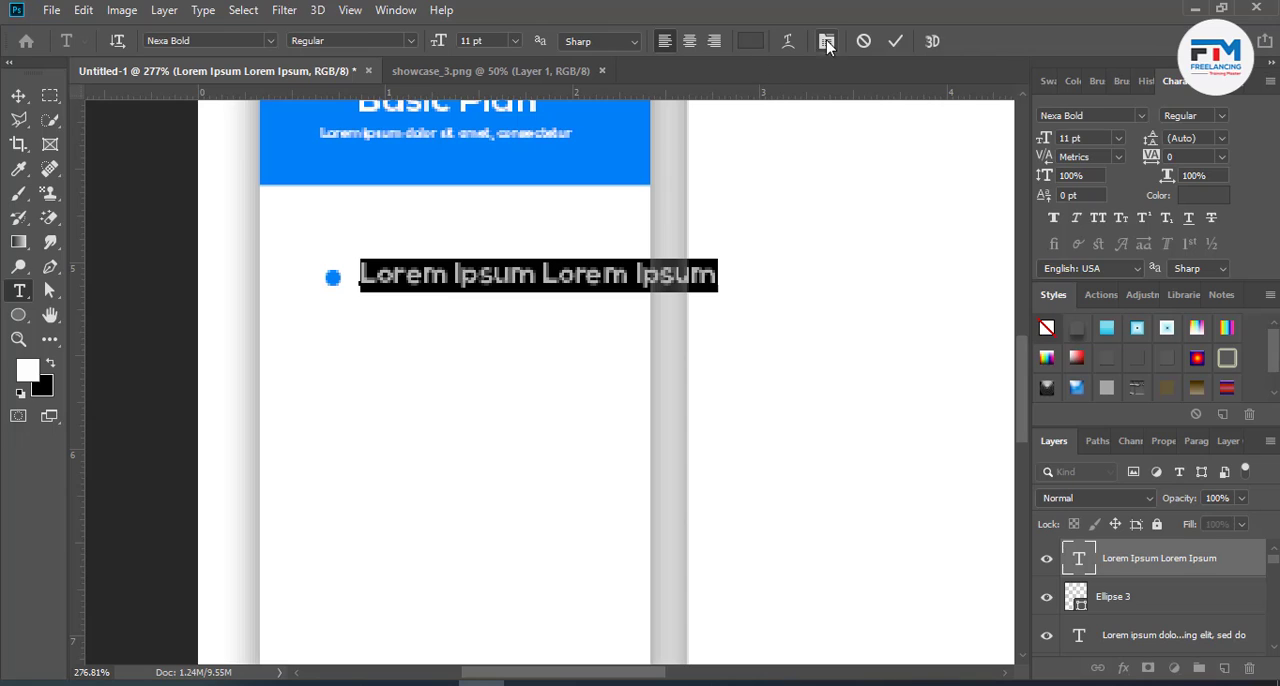
click(491, 42)
text(7)
key(Return)
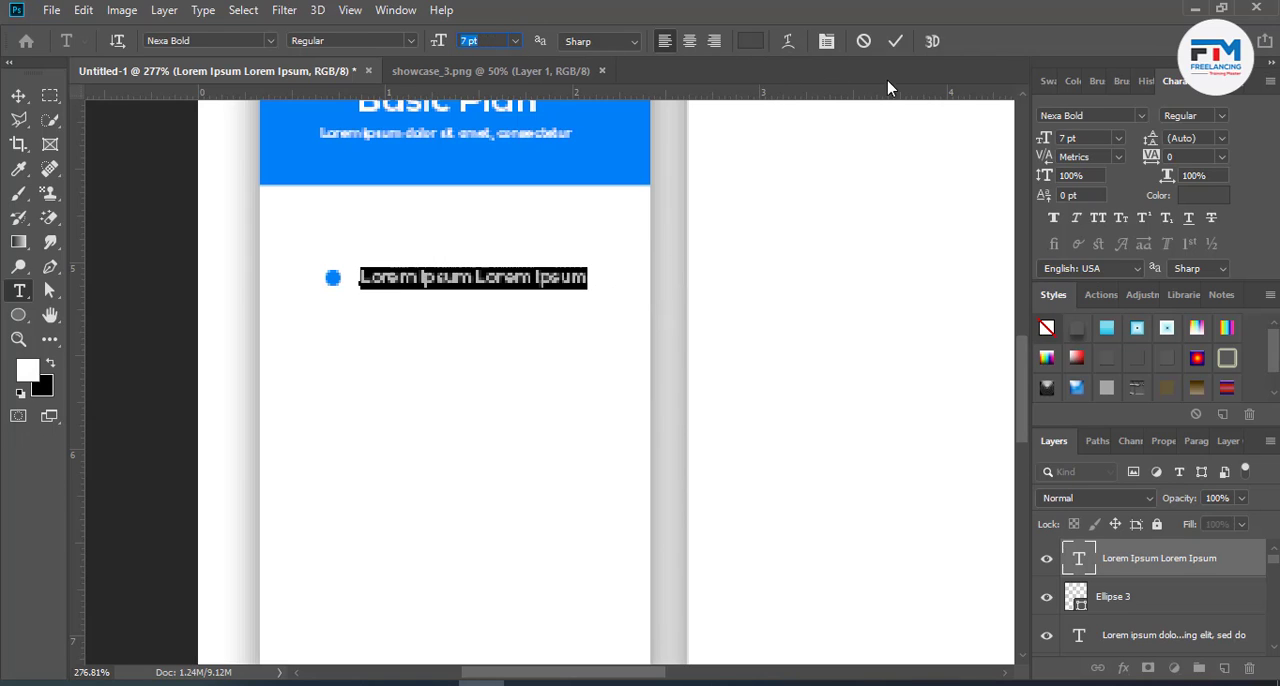
click(895, 41)
- Group the bullet with its text and duplicate the group down the Basic Plan card to make eight rows
scroll(543, 363, down, 5)
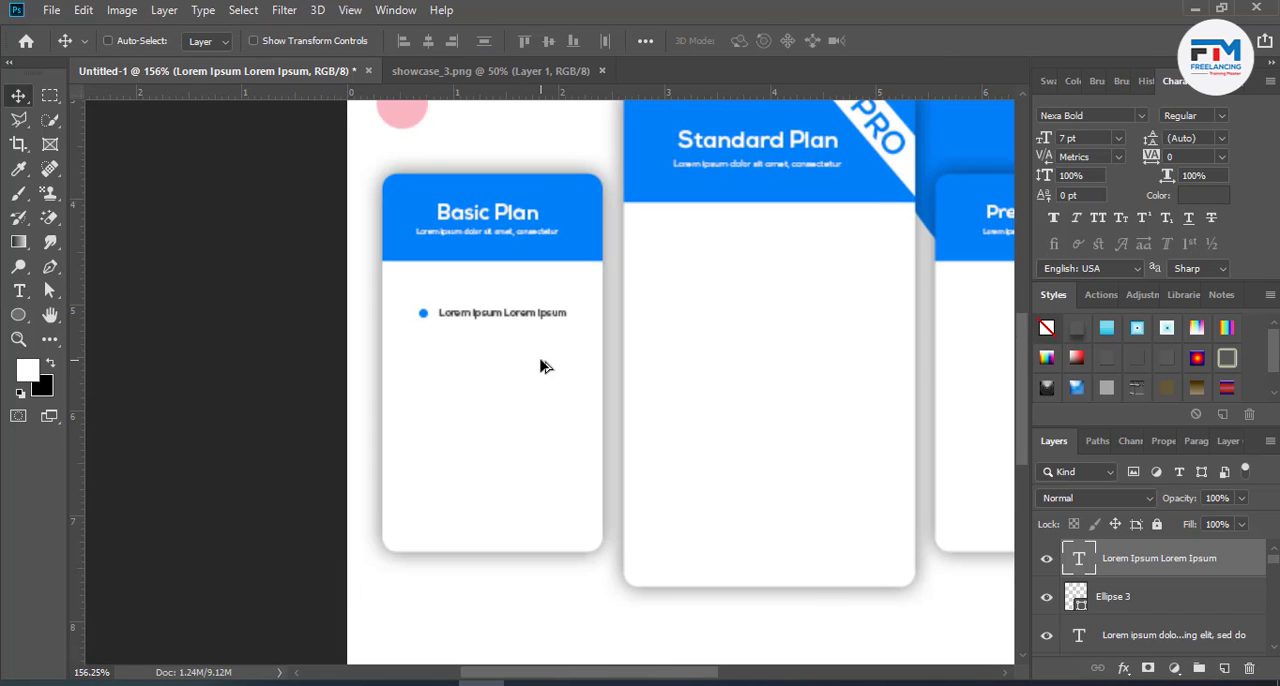
scroll(543, 366, down, 3)
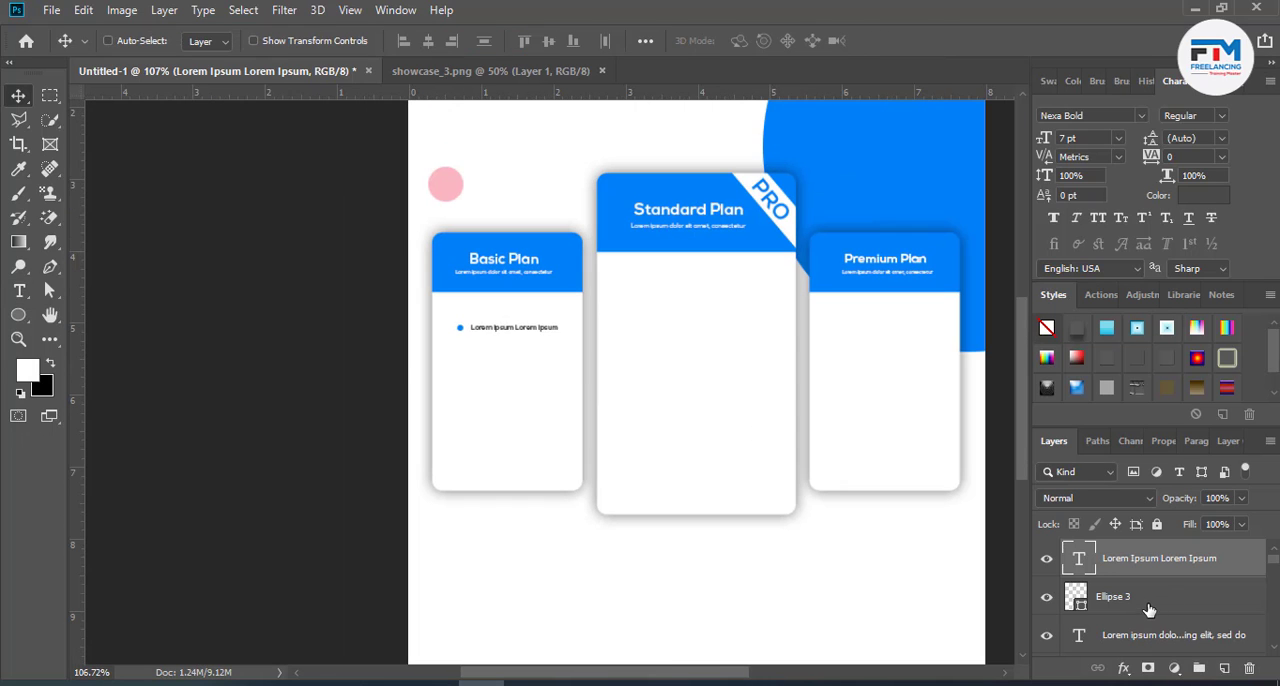
shift+click(1149, 610)
key(ctrl+g)
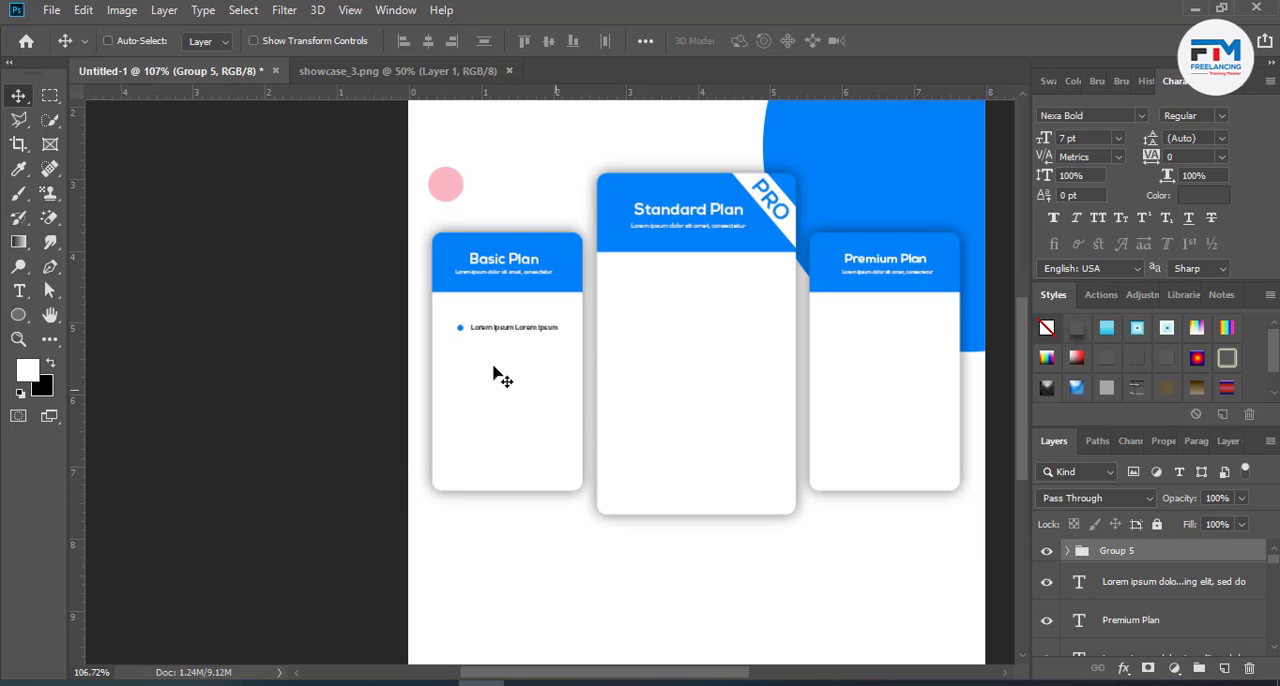
drag(493, 373, 511, 451)
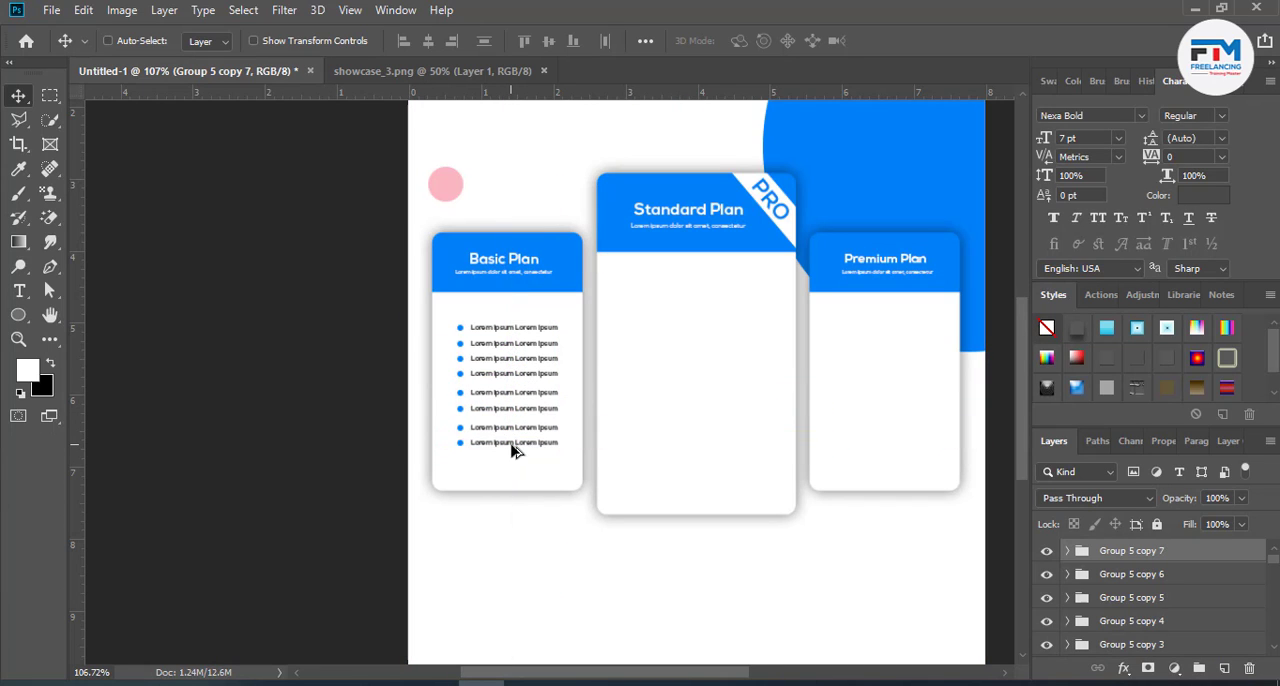
- Delete the three lowest bullet rows from the Basic Plan card
key(Delete)
key(Delete)
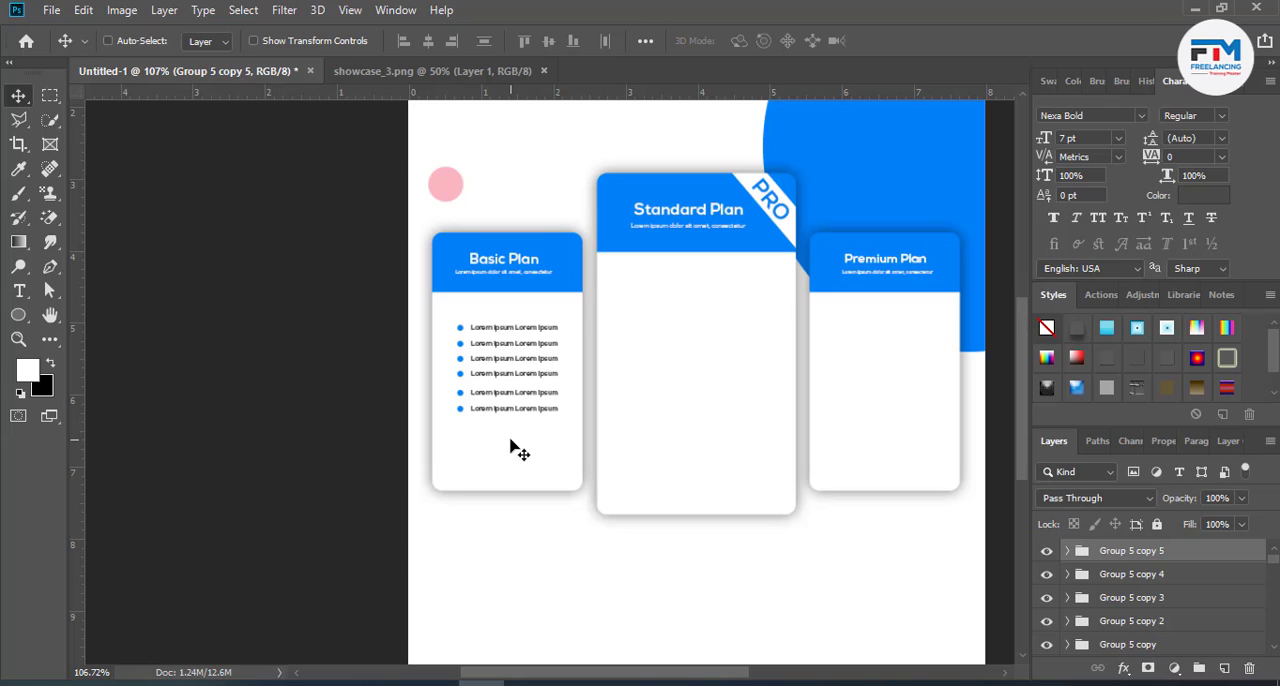
key(Delete)
- Group the five remaining bullet rows of the Basic Plan card together
scroll(1165, 620, down, 1)
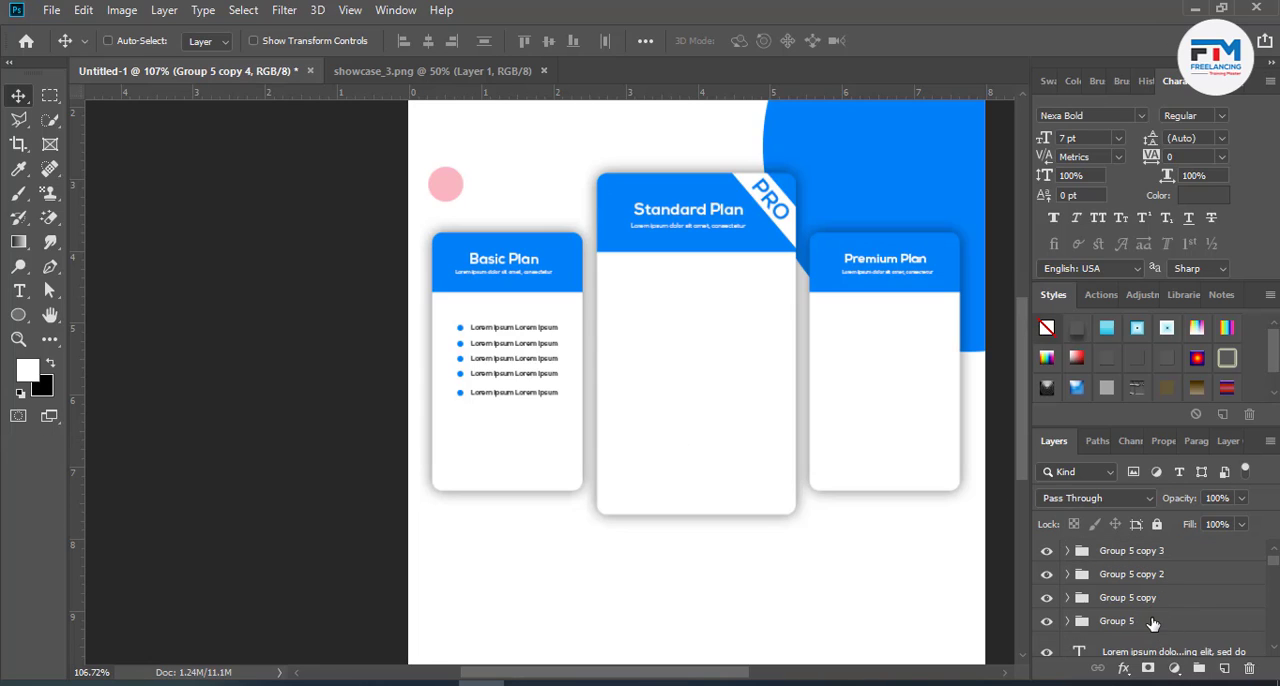
shift+click(1153, 623)
key(ctrl+g)
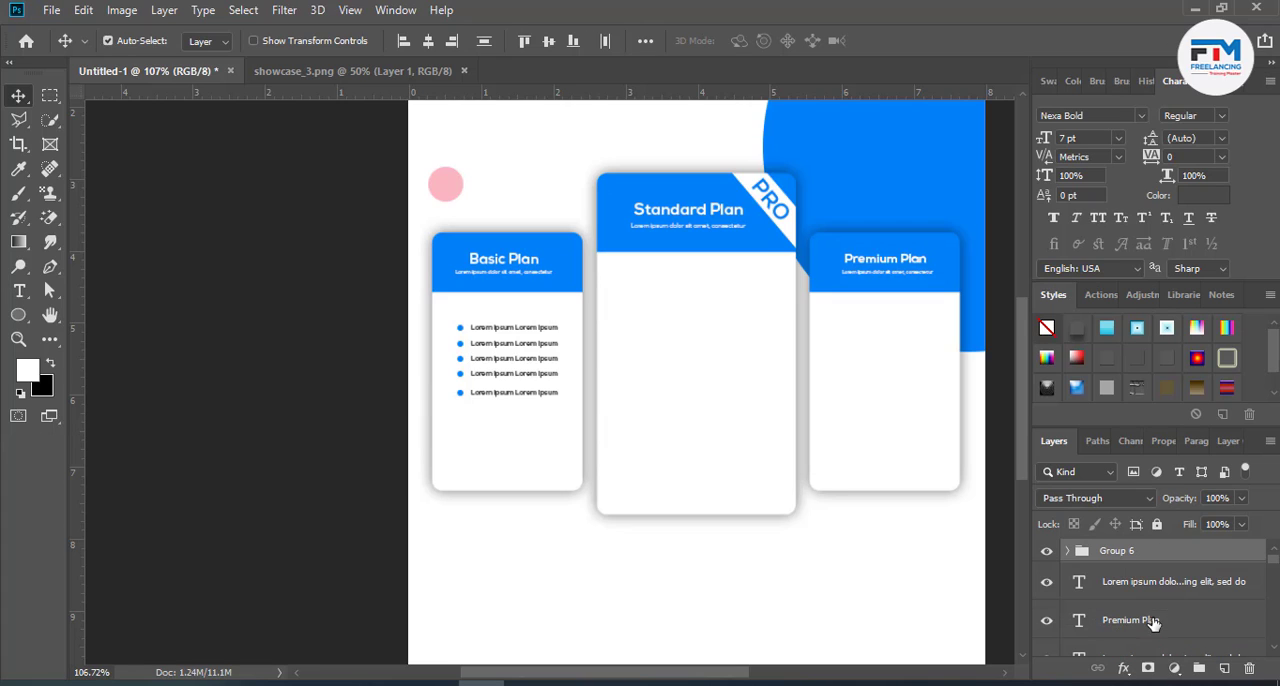
- Select the five bullet rows inside their group and distribute them evenly by their vertical centers
click(1068, 551)
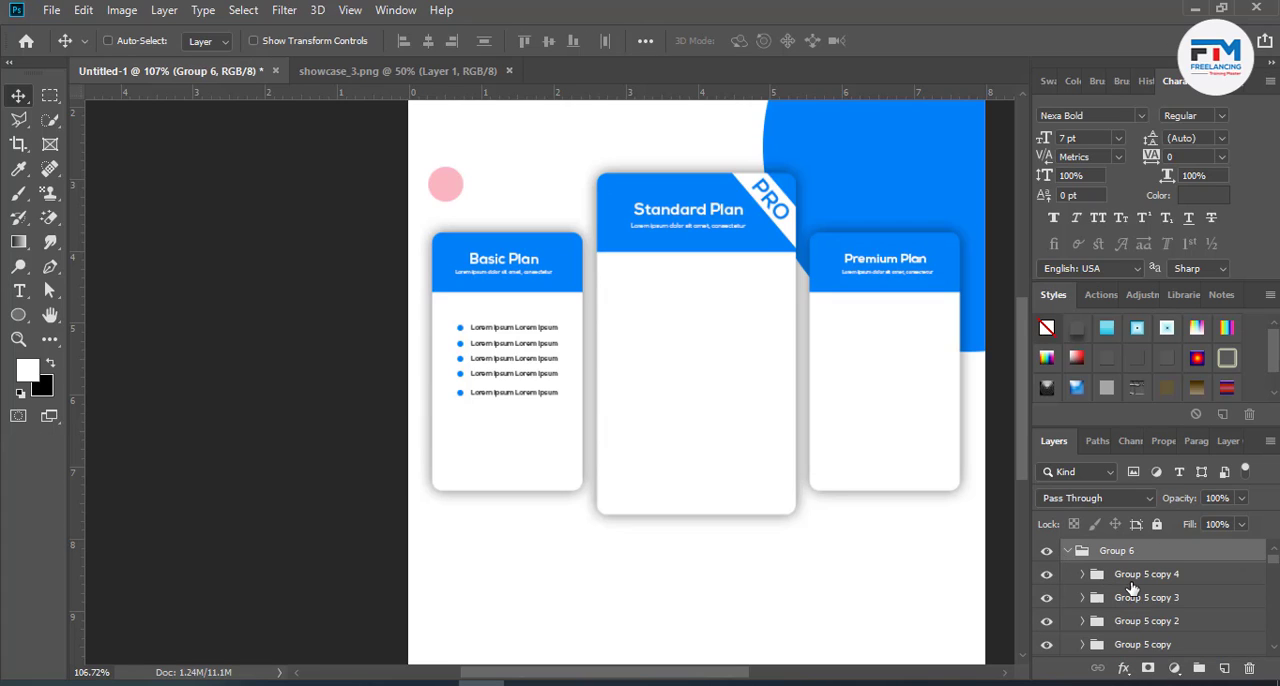
key(ctrl+z)
shift+click(1148, 624)
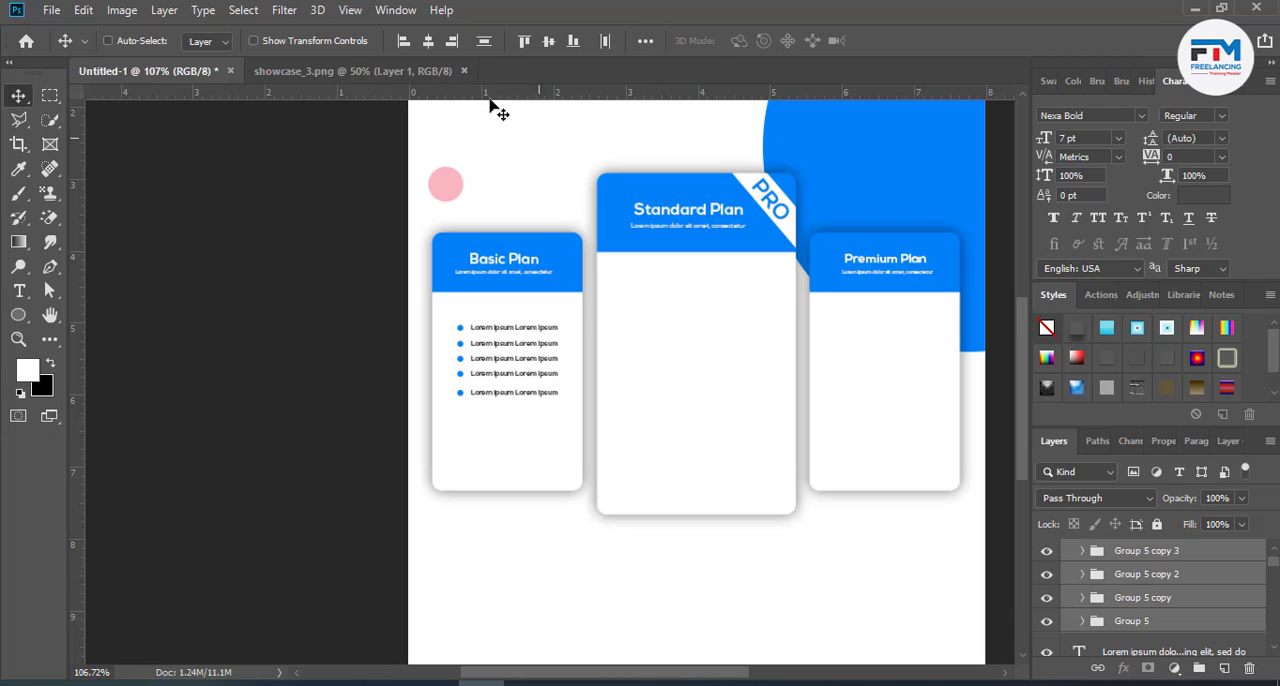
click(552, 43)
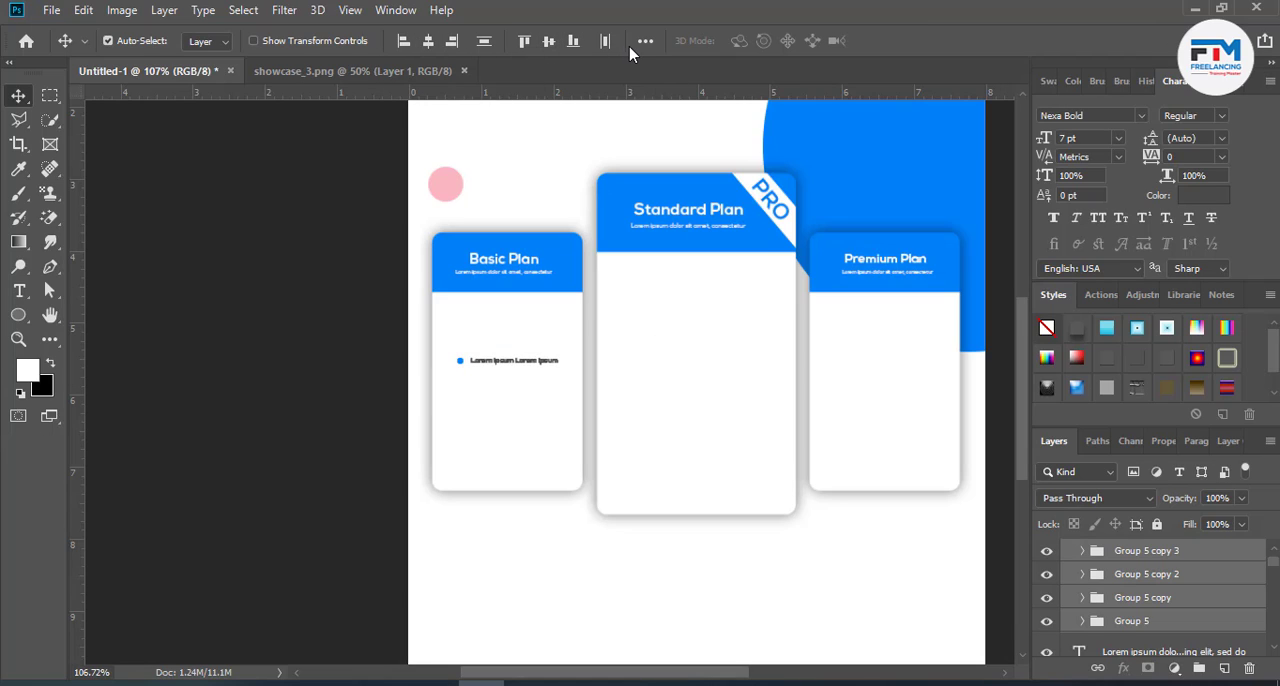
key(ctrl+z)
click(645, 41)
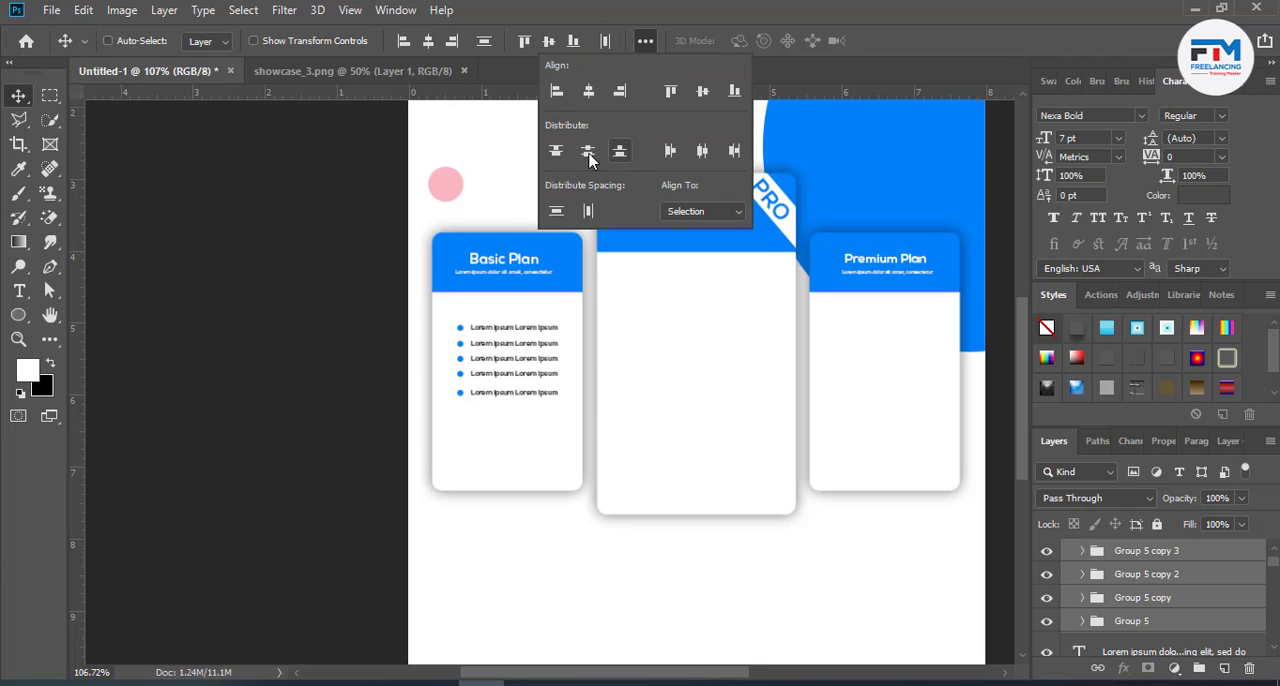
click(588, 158)
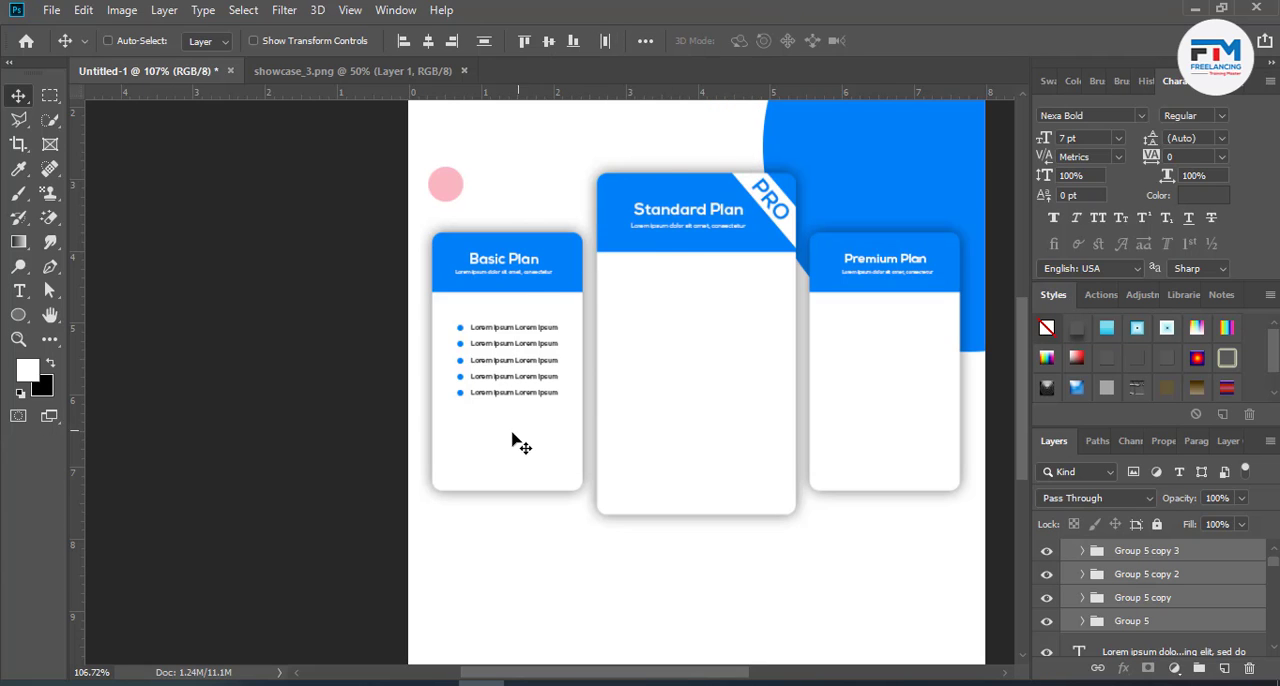
- Add a "$5" price text below the bullet rows of the Basic Plan card and scale it up to about 37 pt
scroll(491, 444, up, 3)
scroll(490, 446, up, 3)
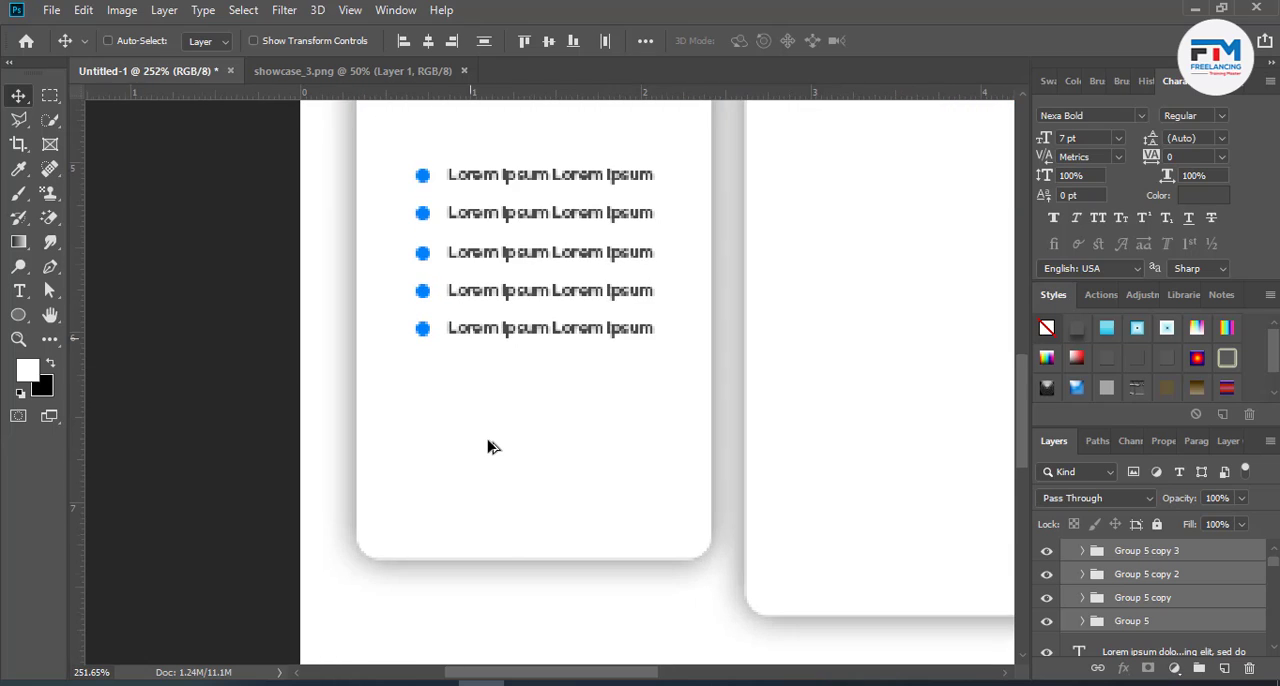
click(19, 291)
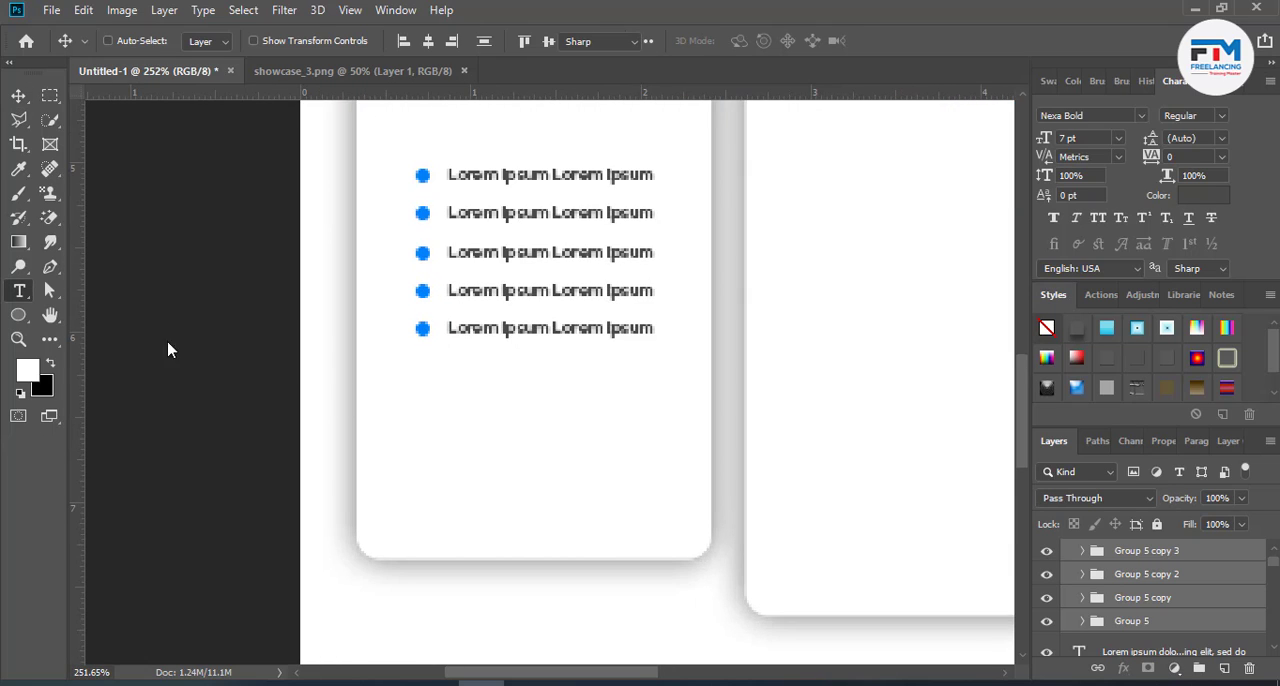
click(452, 442)
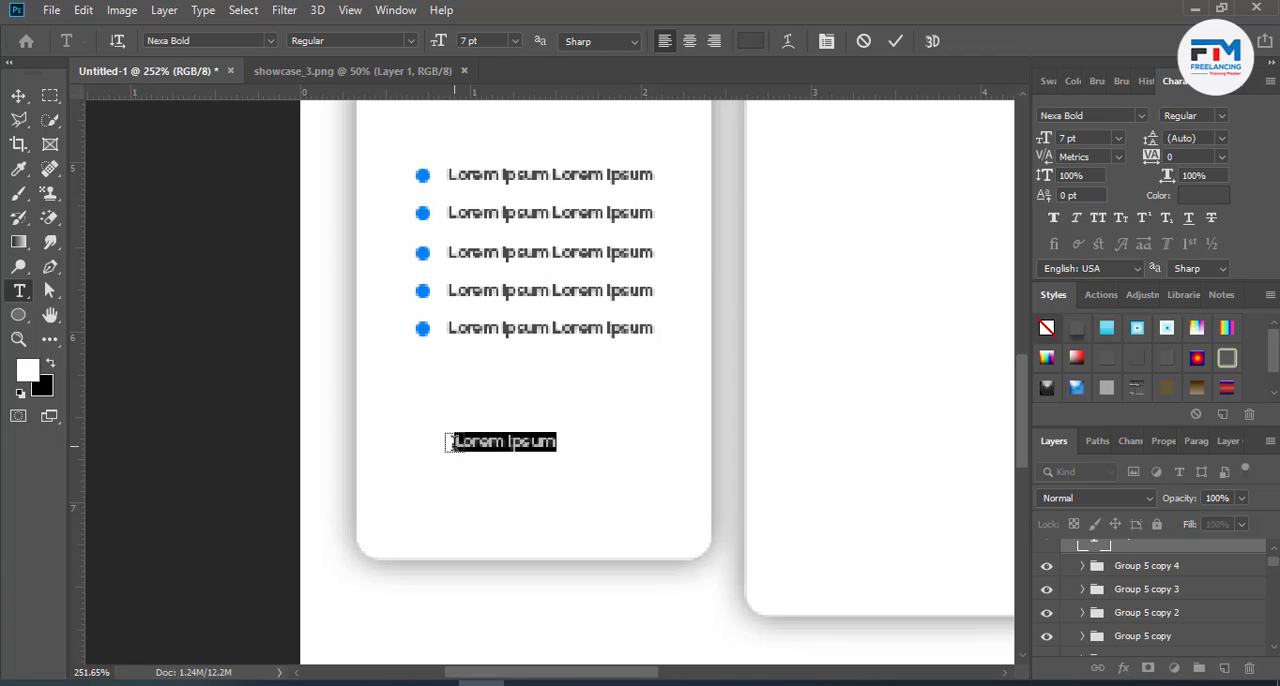
key(BackSpace)
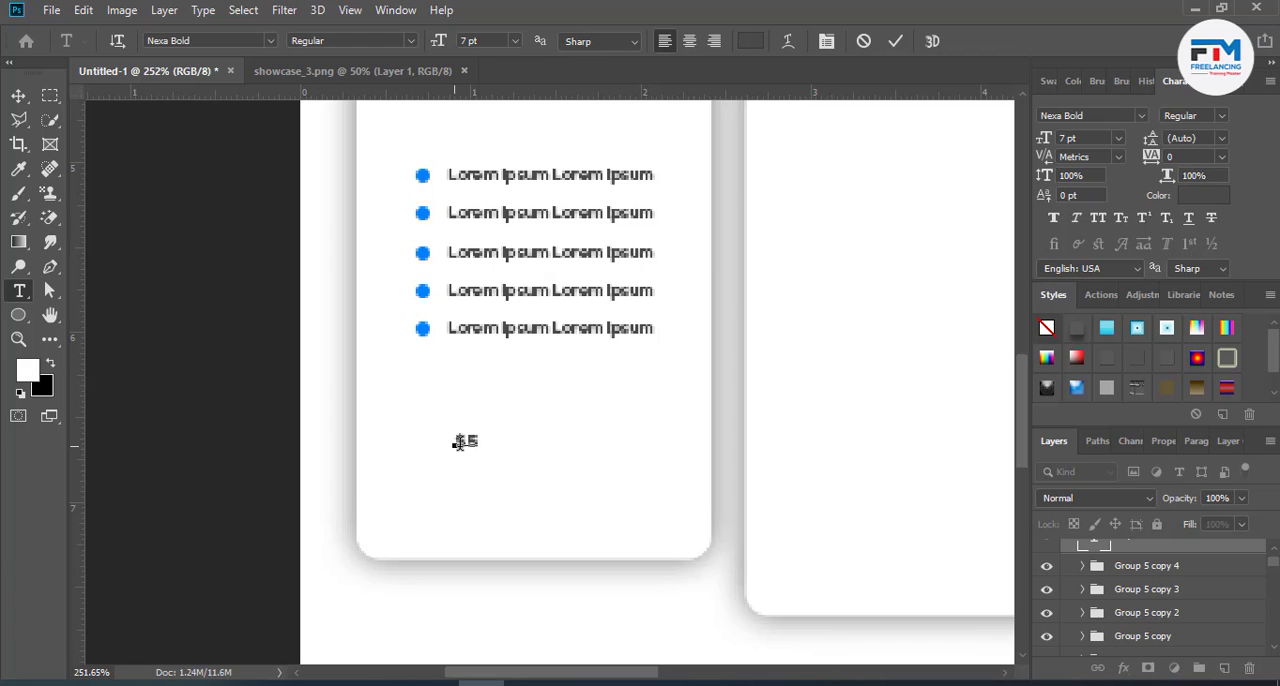
drag(480, 449, 545, 488)
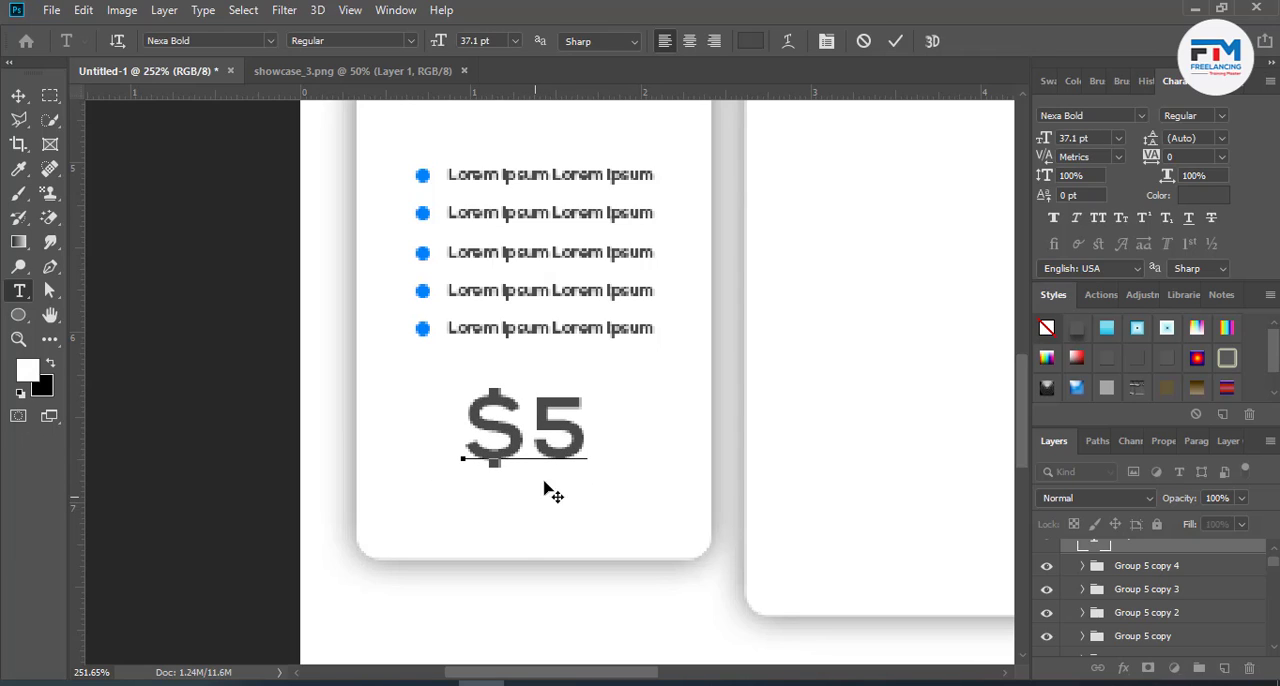
click(897, 41)
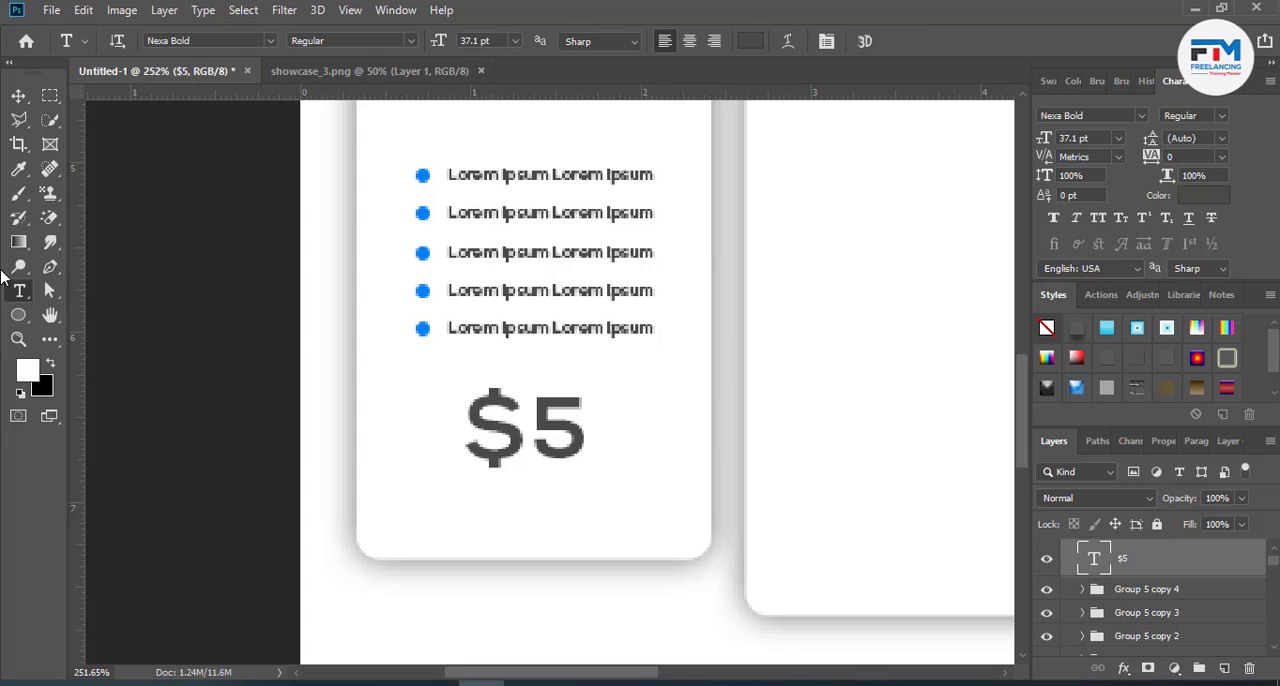
- Draw a rounded rectangle button about 85 × 19 px beneath the $5 price in the Basic Plan card
drag(18, 315, 74, 331)
drag(428, 491, 626, 536)
key(v)
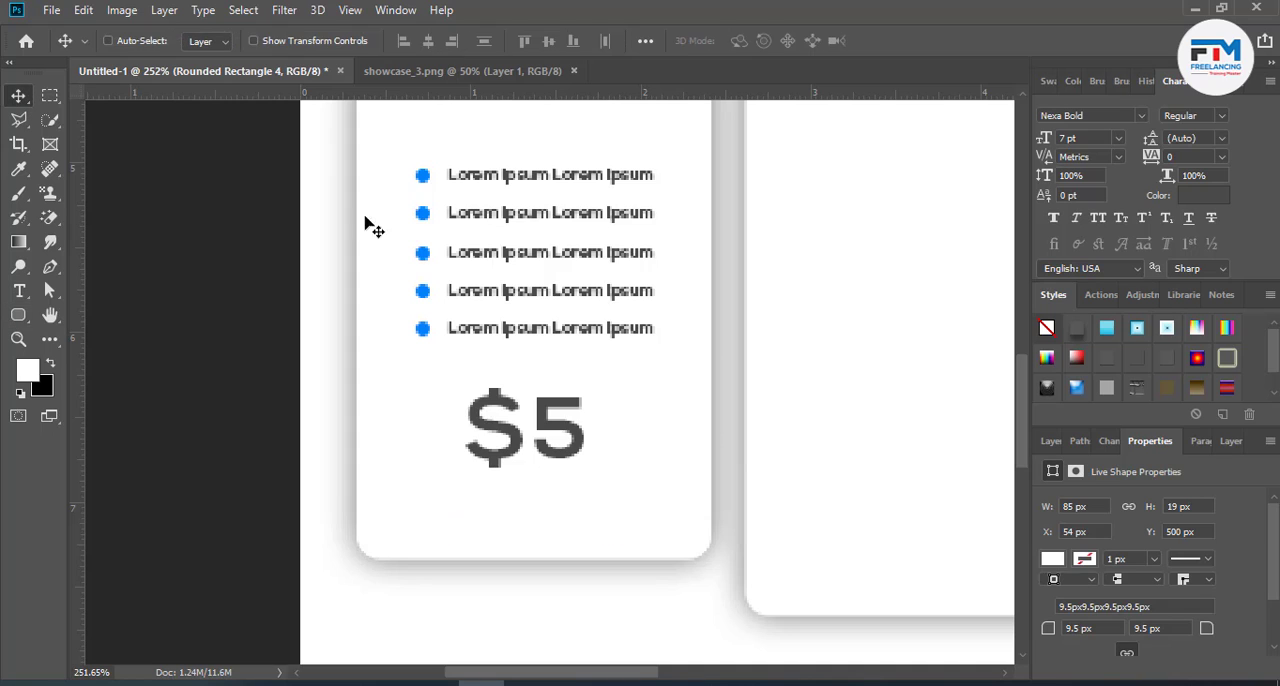
- Fill the rounded rectangle under the price with blue 006cff
click(1050, 441)
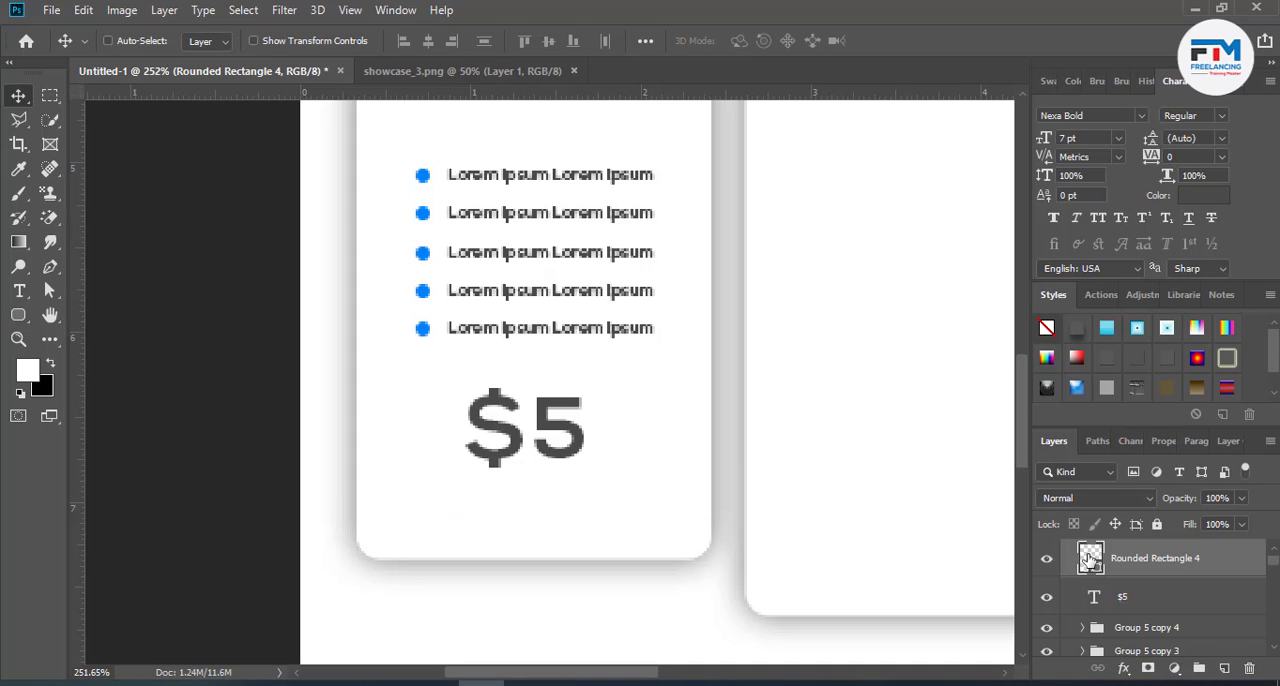
double_click(1089, 558)
text(ff0000)
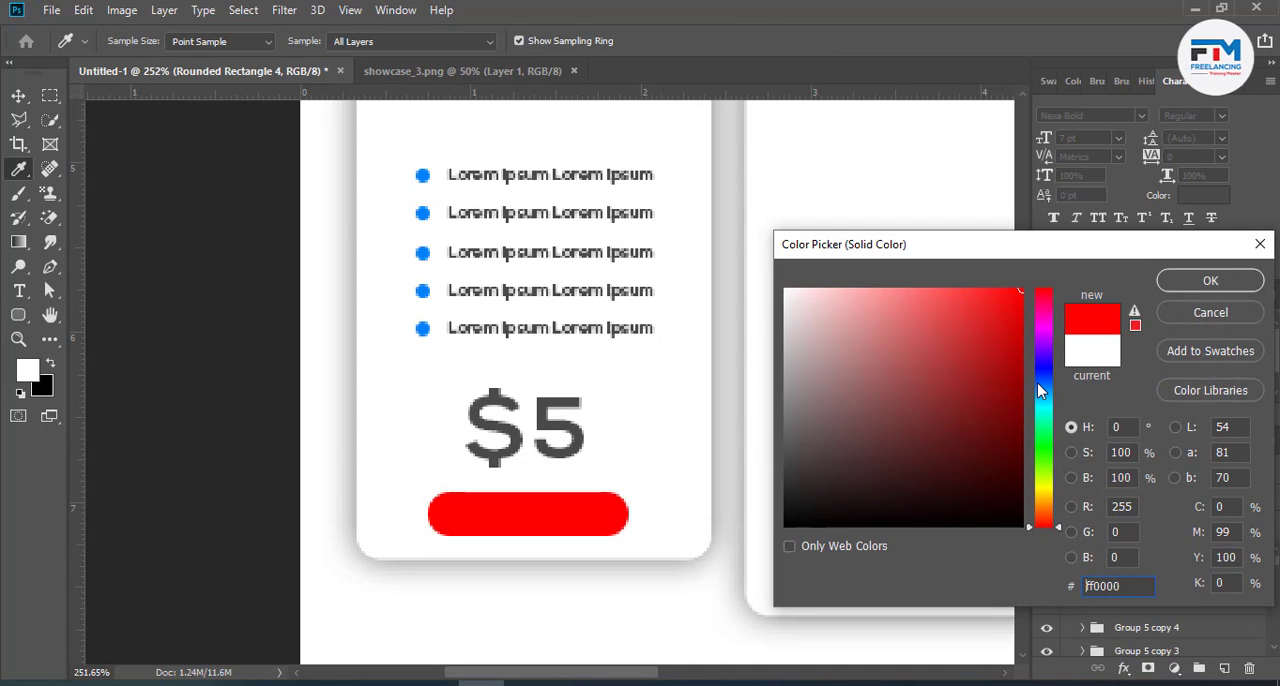
drag(1037, 382, 1036, 386)
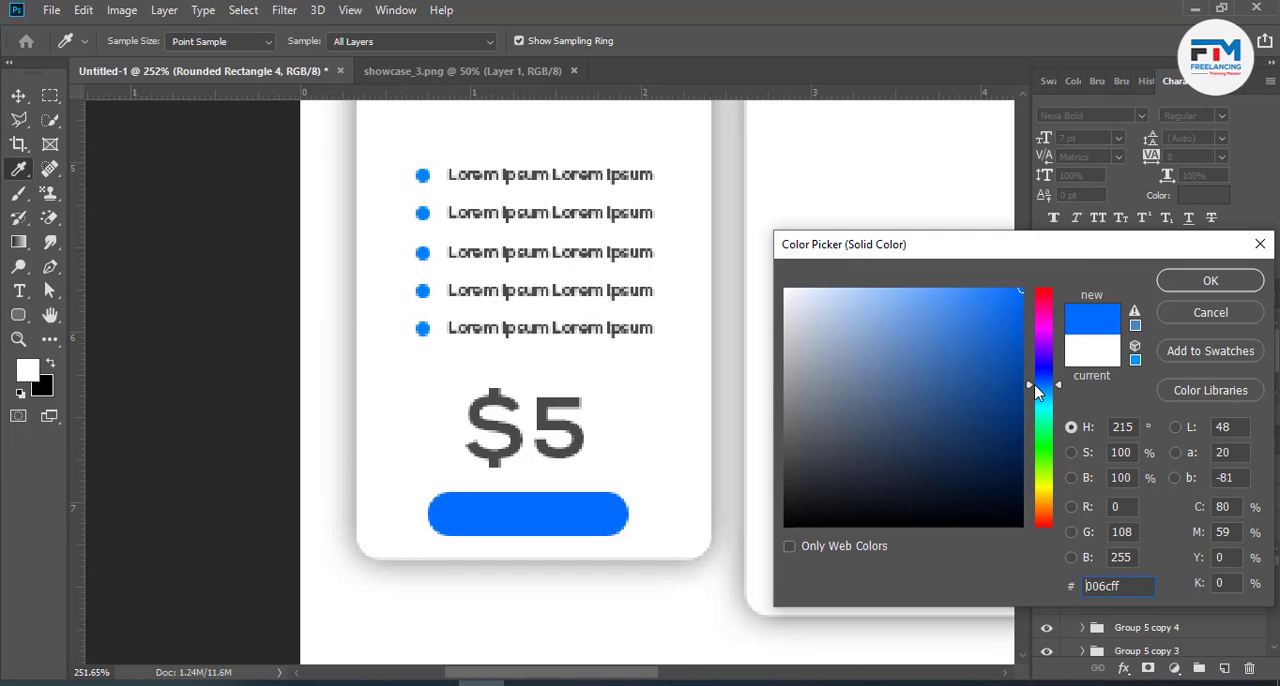
click(1219, 288)
- Check the reference pricing table in the browser, return to Photoshop and append "/month" to the $5 price text
click(442, 680)
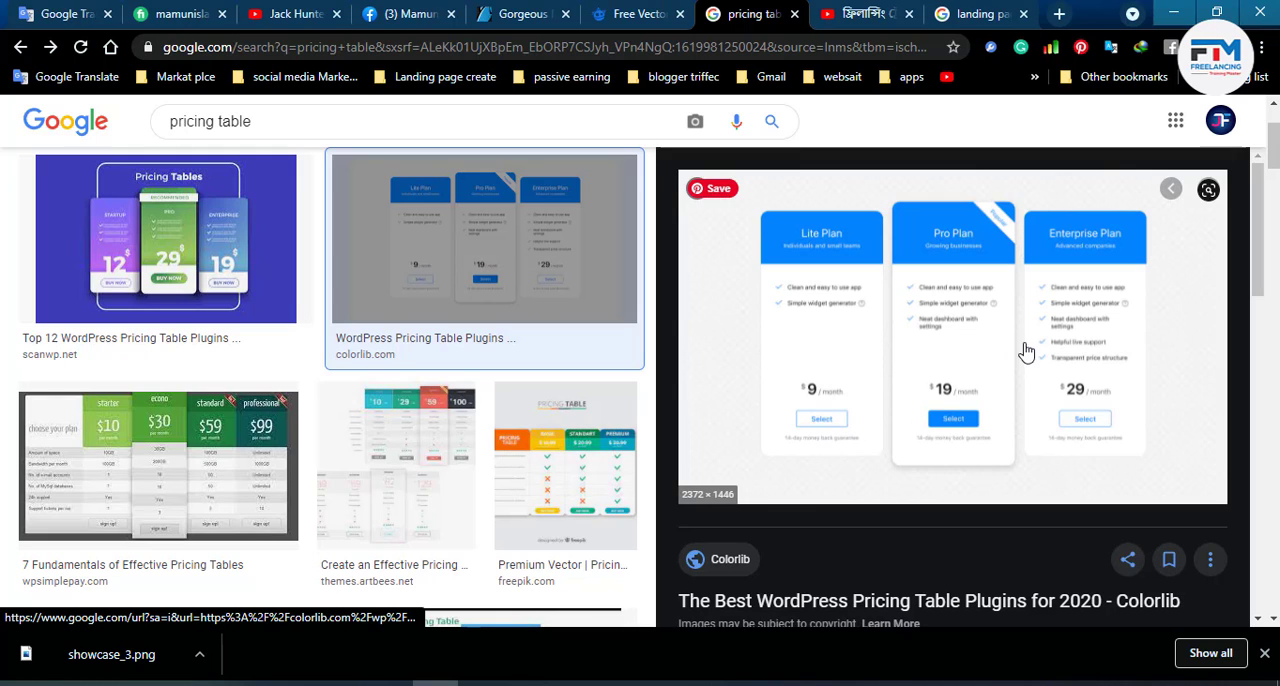
click(1174, 16)
double_click(558, 452)
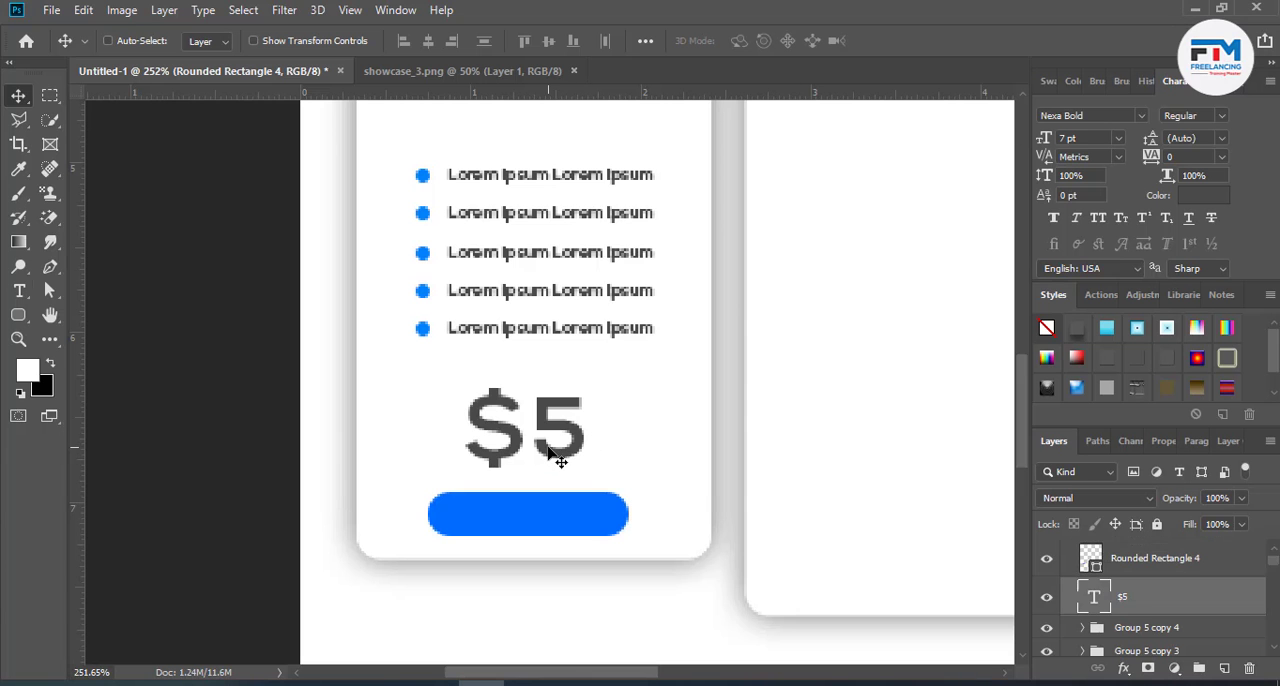
click(598, 440)
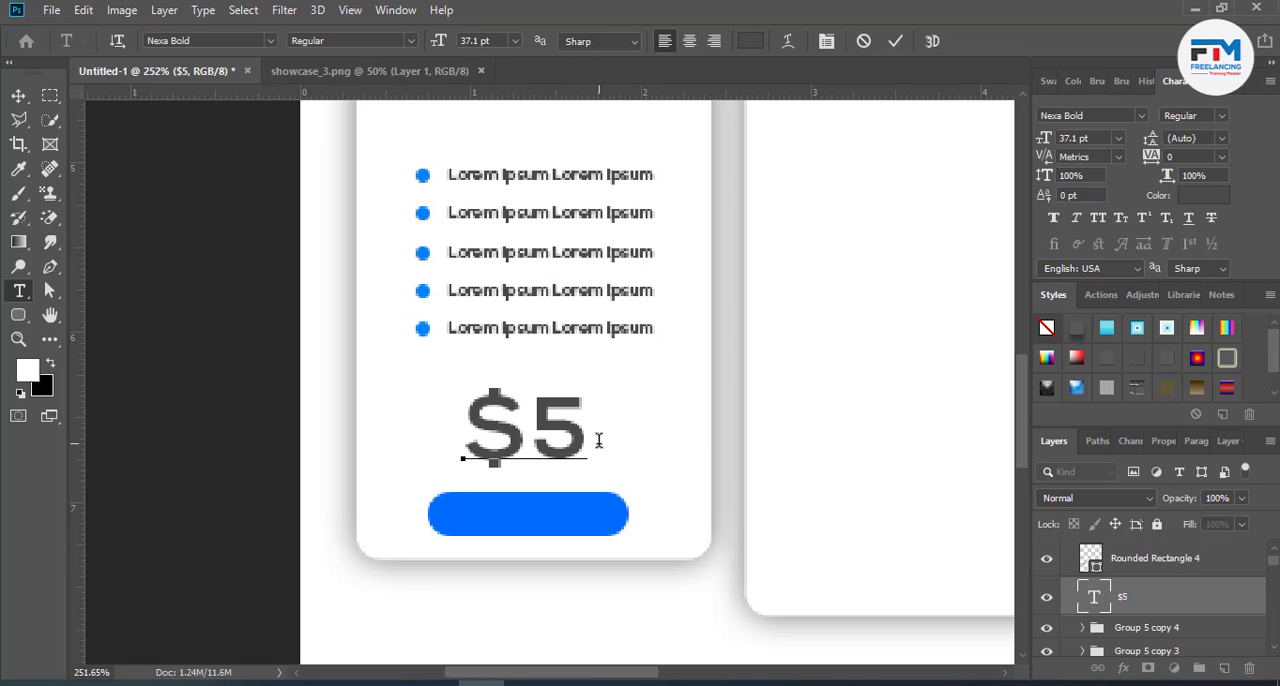
text(/month)
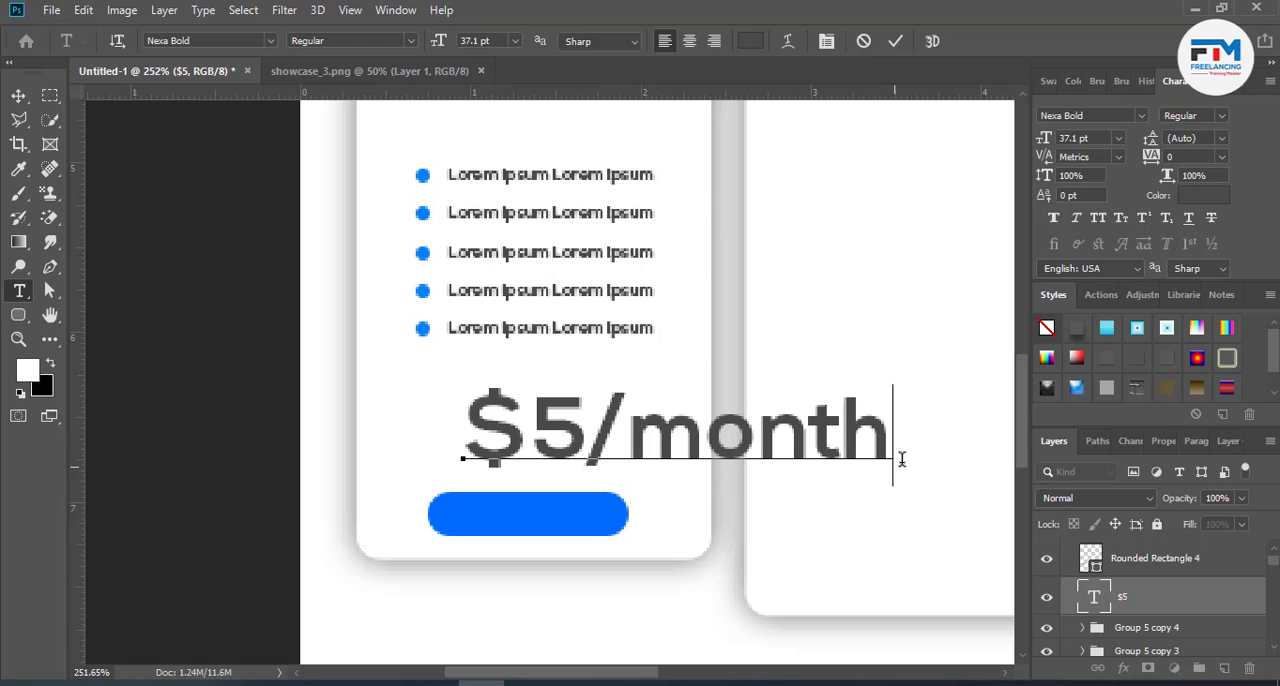
- Reduce only the "/month" part of the price text to 11.1 pt
drag(901, 459, 578, 420)
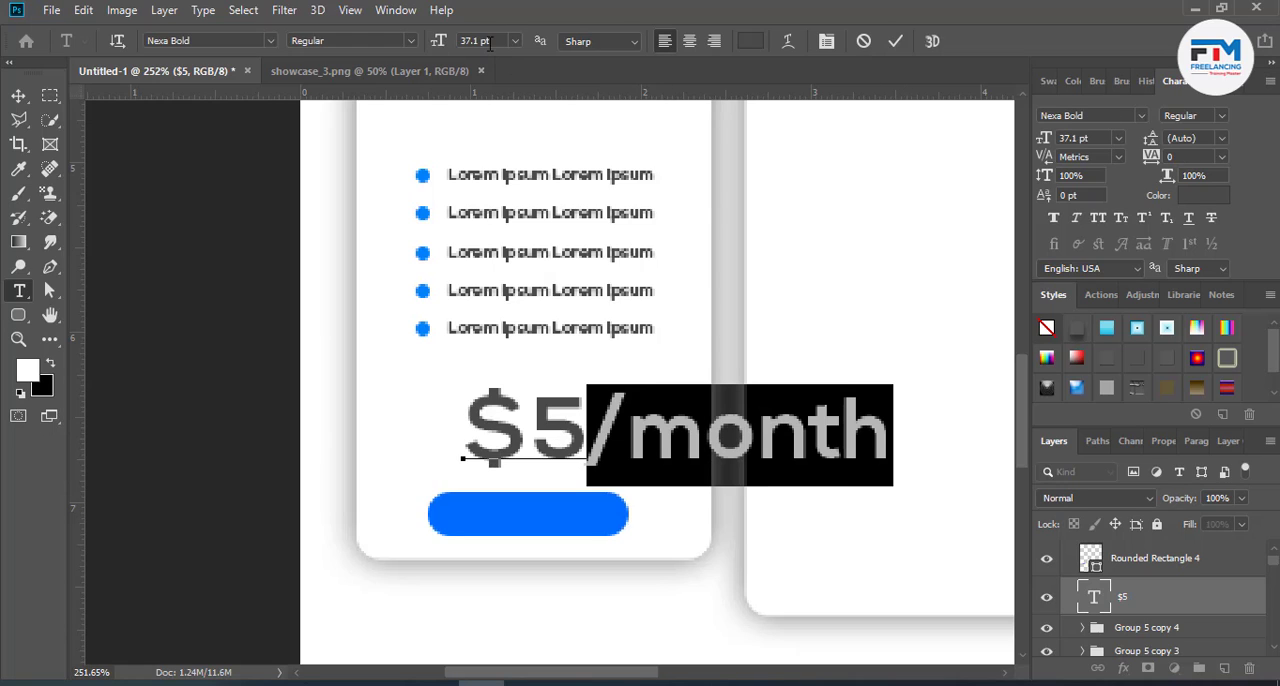
scroll(490, 44, down, 20)
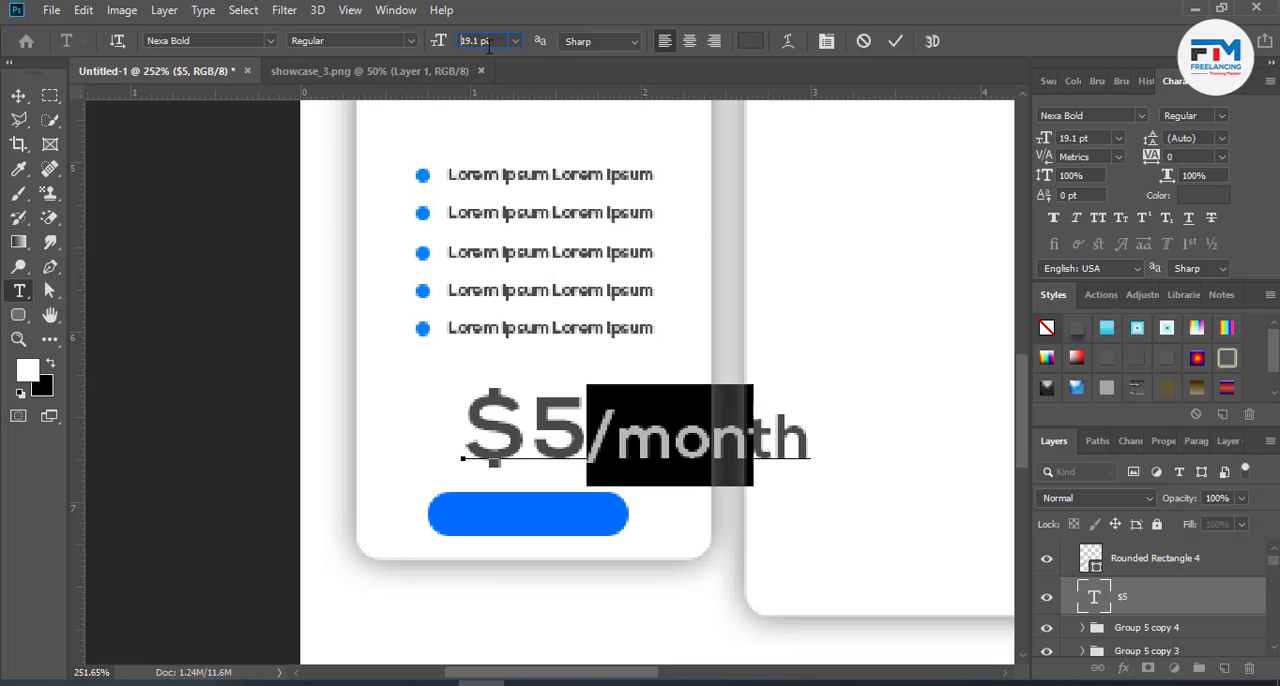
scroll(488, 44, down, 3)
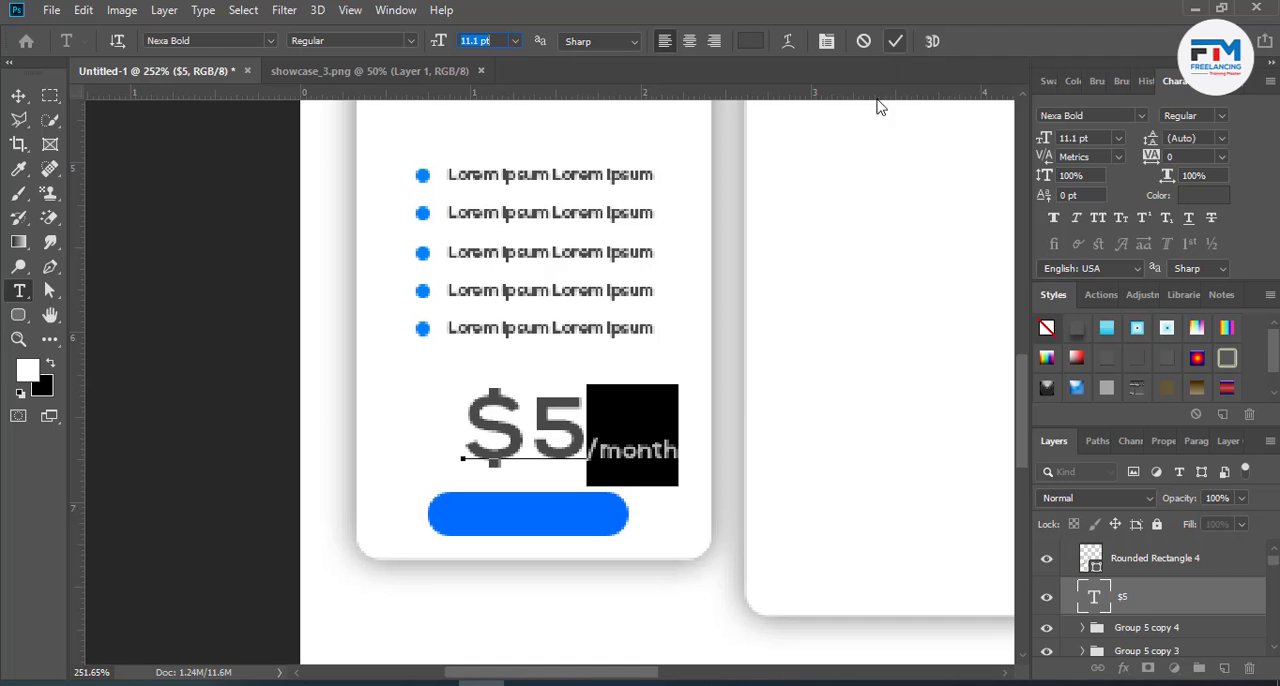
click(895, 41)
- Shift the "$5/month" text slightly left so it sits more centrally above the blue button
key(v)
scroll(514, 486, down, 9)
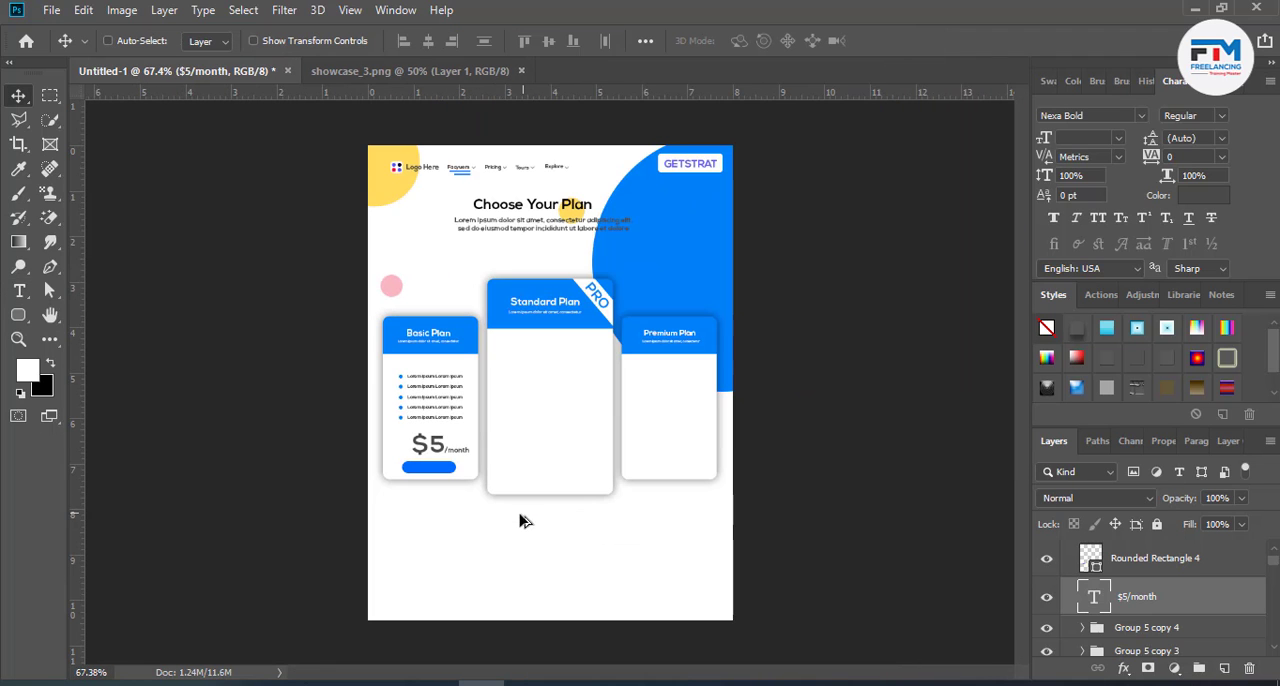
scroll(484, 520, up, 1)
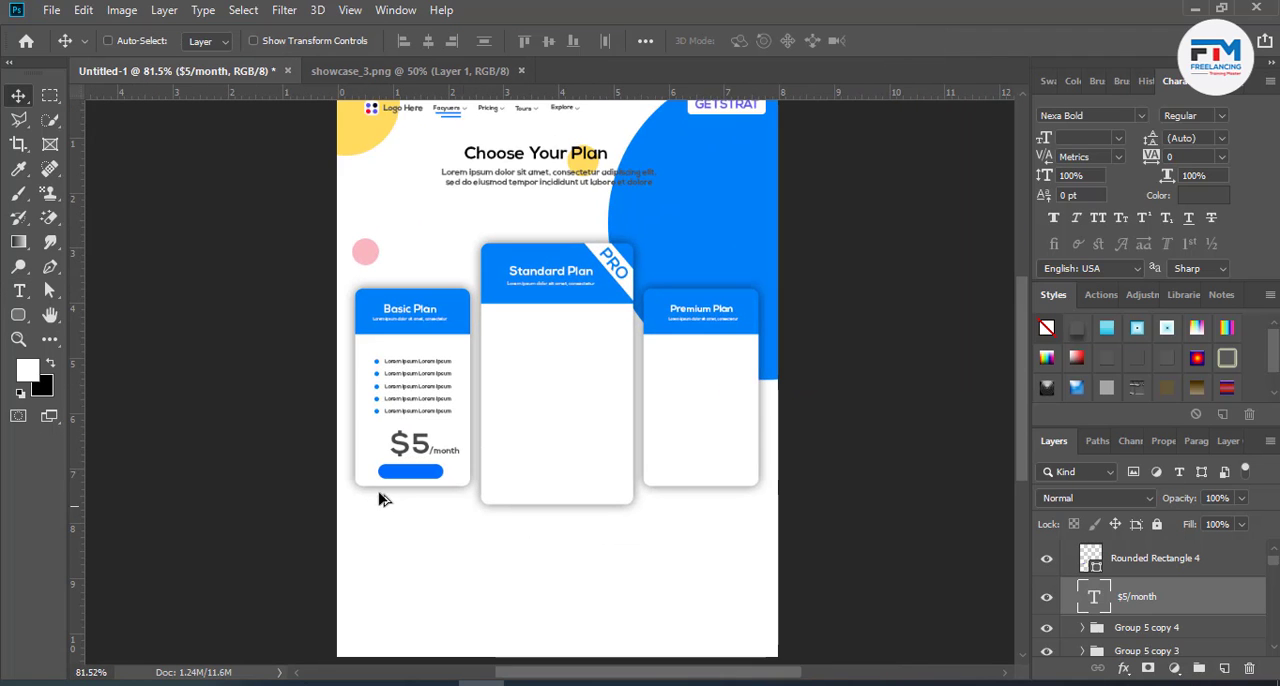
scroll(385, 499, up, 4)
drag(477, 436, 492, 451)
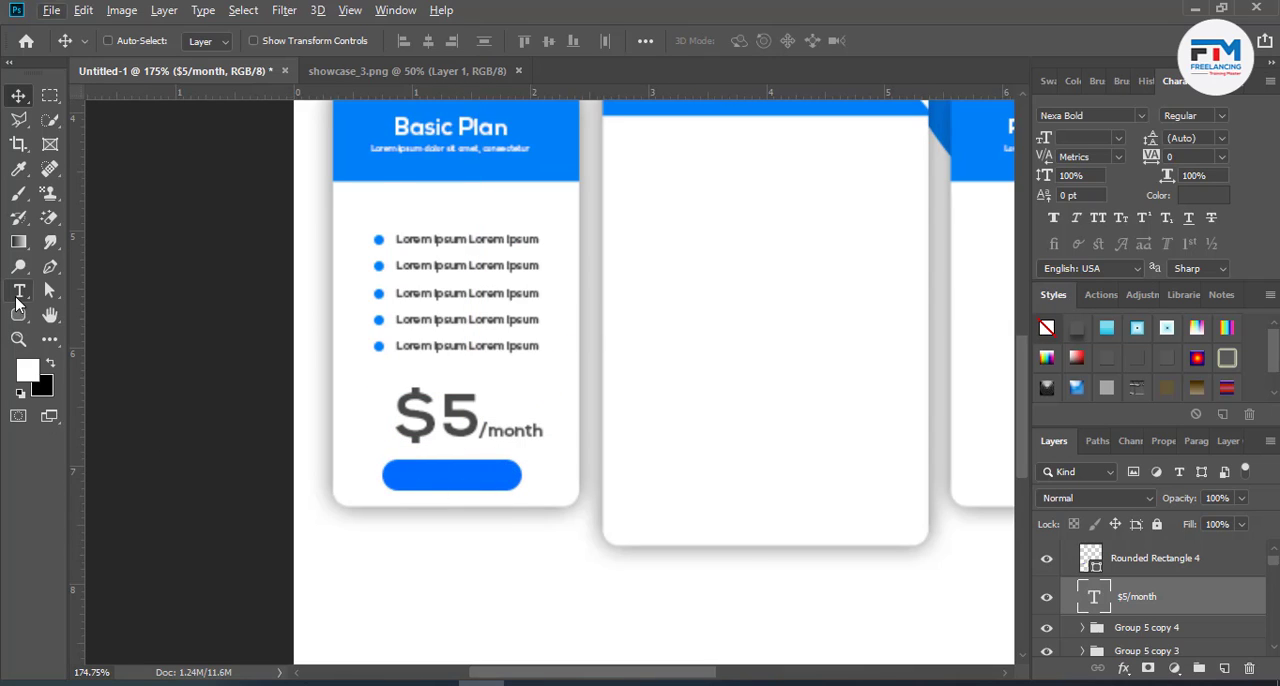
- Add a 12 pt text reading "selete" just below the Basic Plan card as the button label
click(18, 295)
click(431, 541)
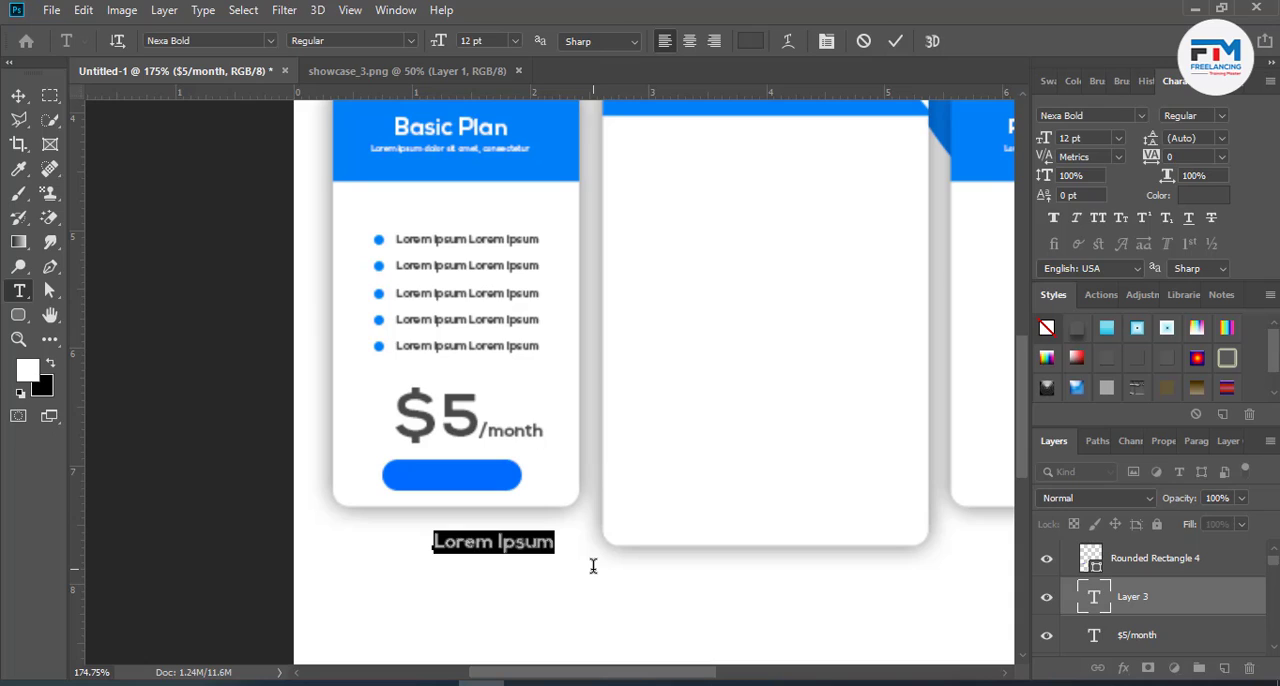
text(selete Now)
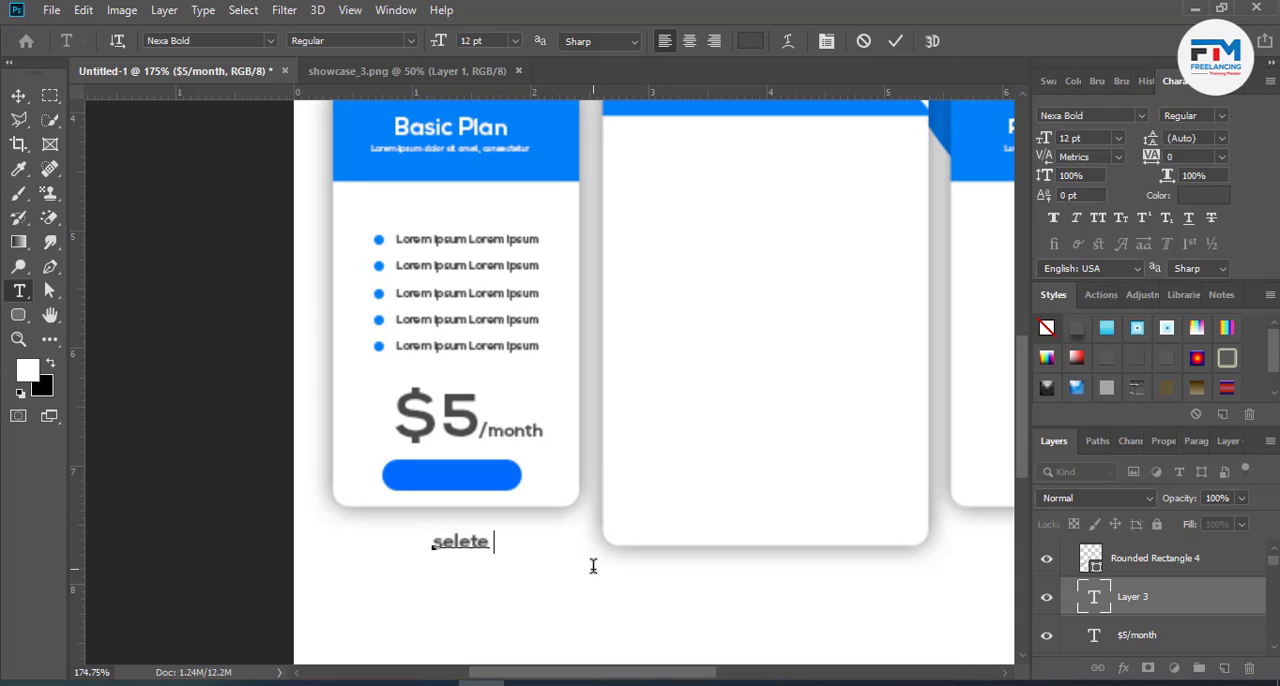
- Capitalize the label to read "Selete Now" and place it on the blue button, with its layer above the card's group
double_click(427, 543)
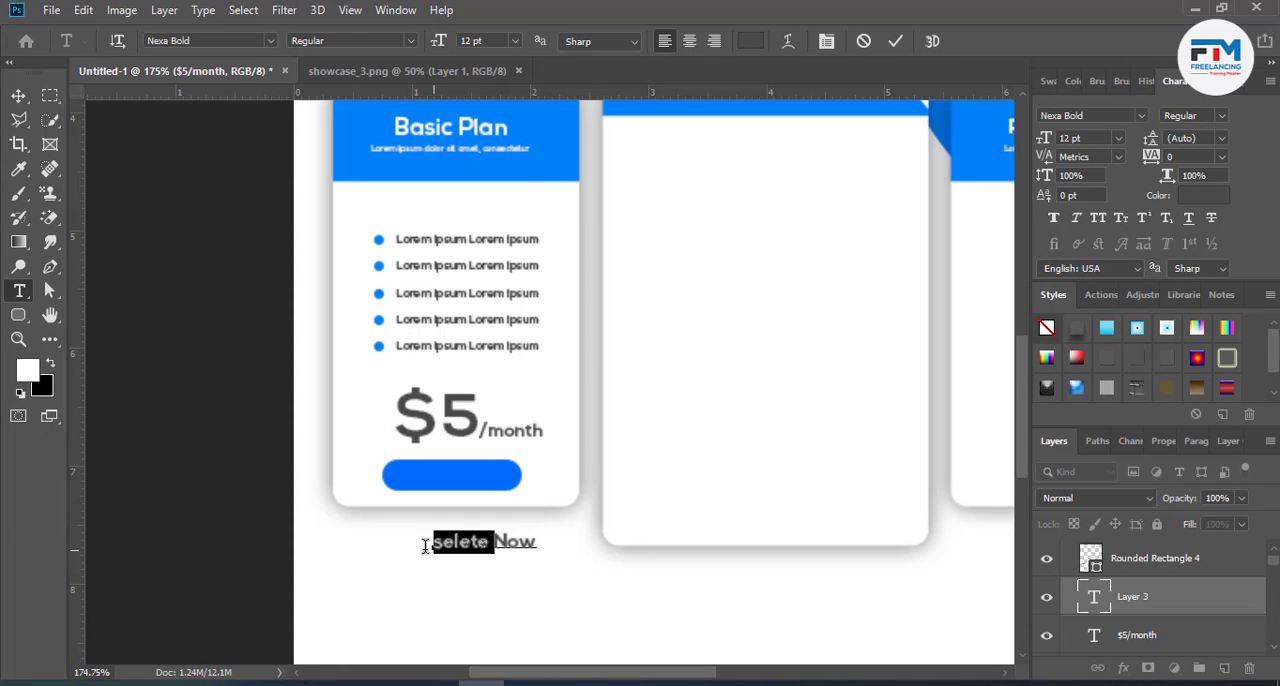
drag(445, 551, 433, 548)
text(S)
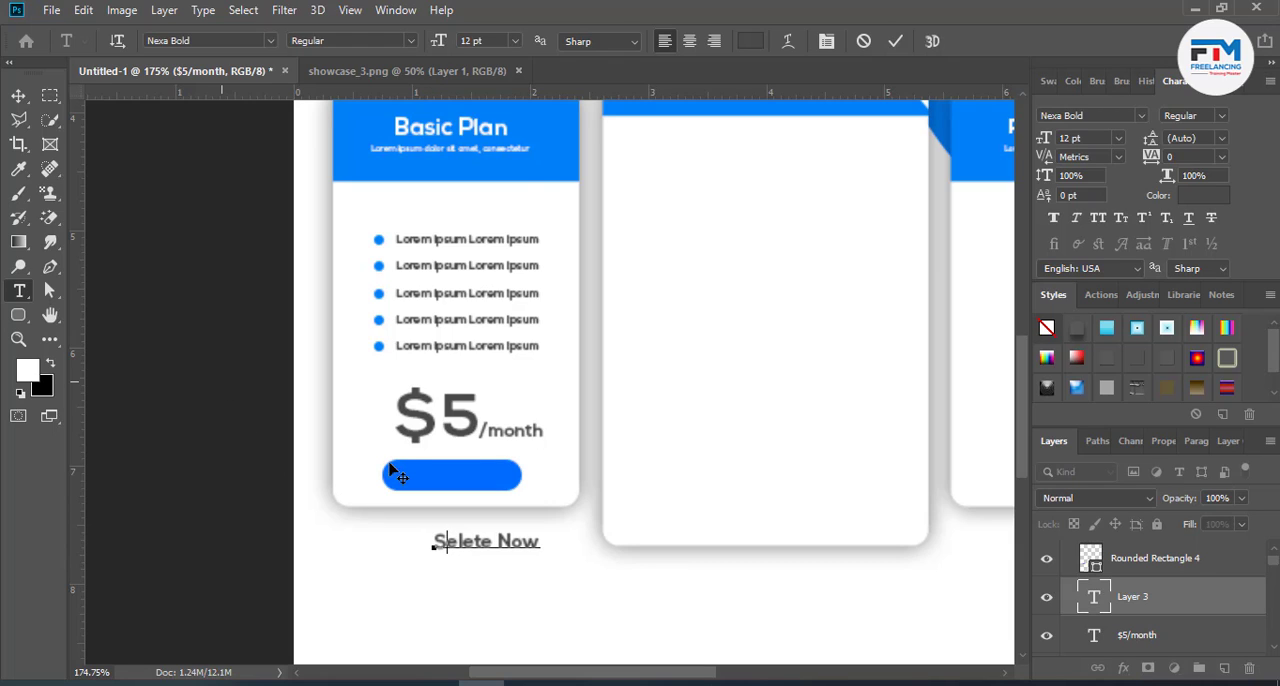
drag(492, 580, 463, 513)
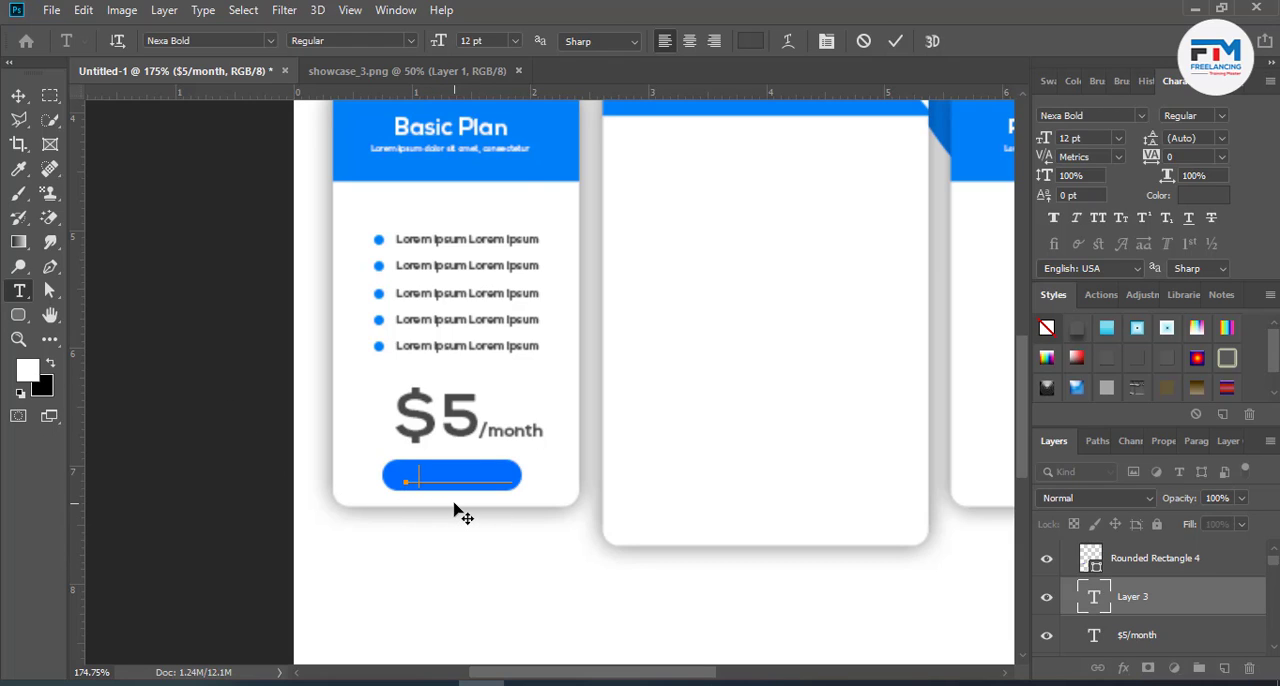
drag(1153, 596, 1126, 542)
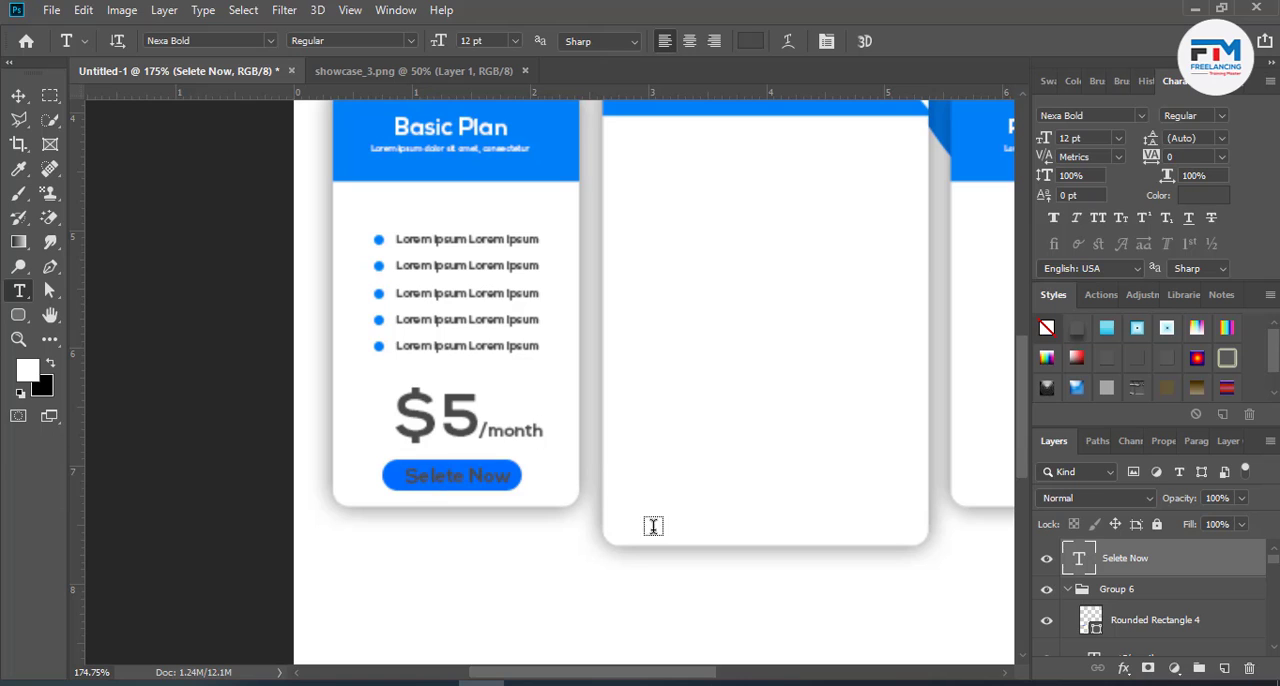
- Recolor the "Selete Now" button label white (ffffff)
drag(507, 477, 325, 477)
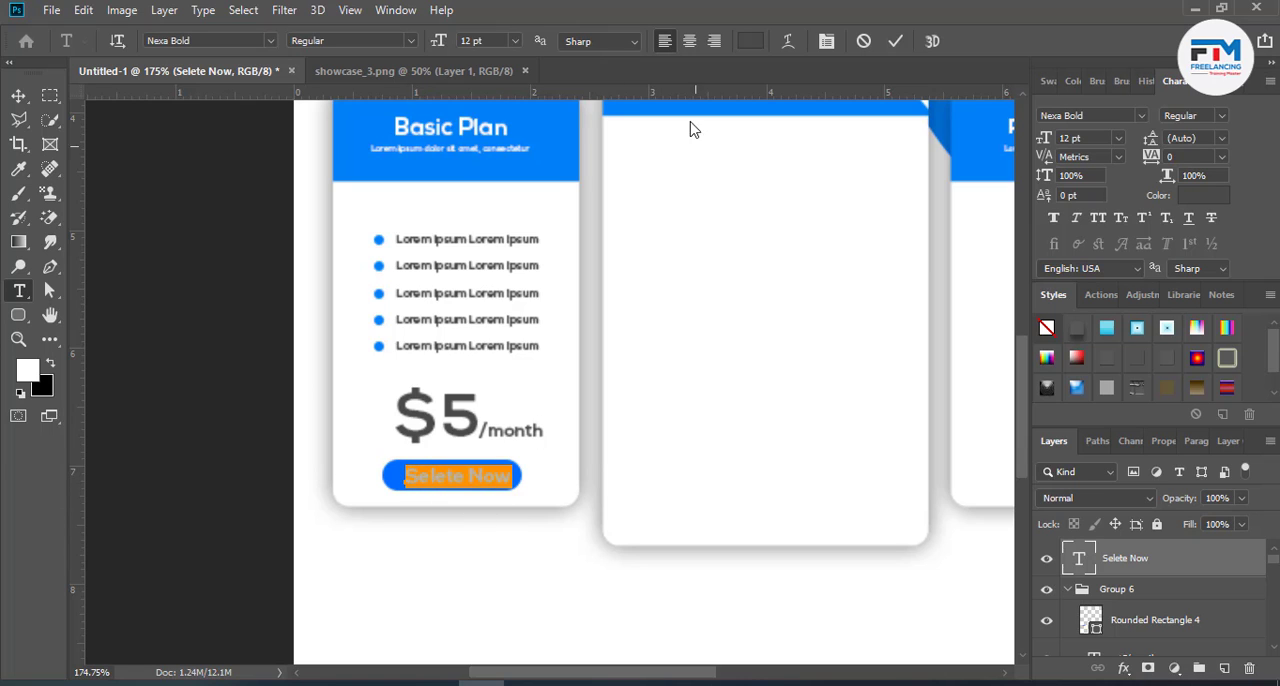
click(749, 40)
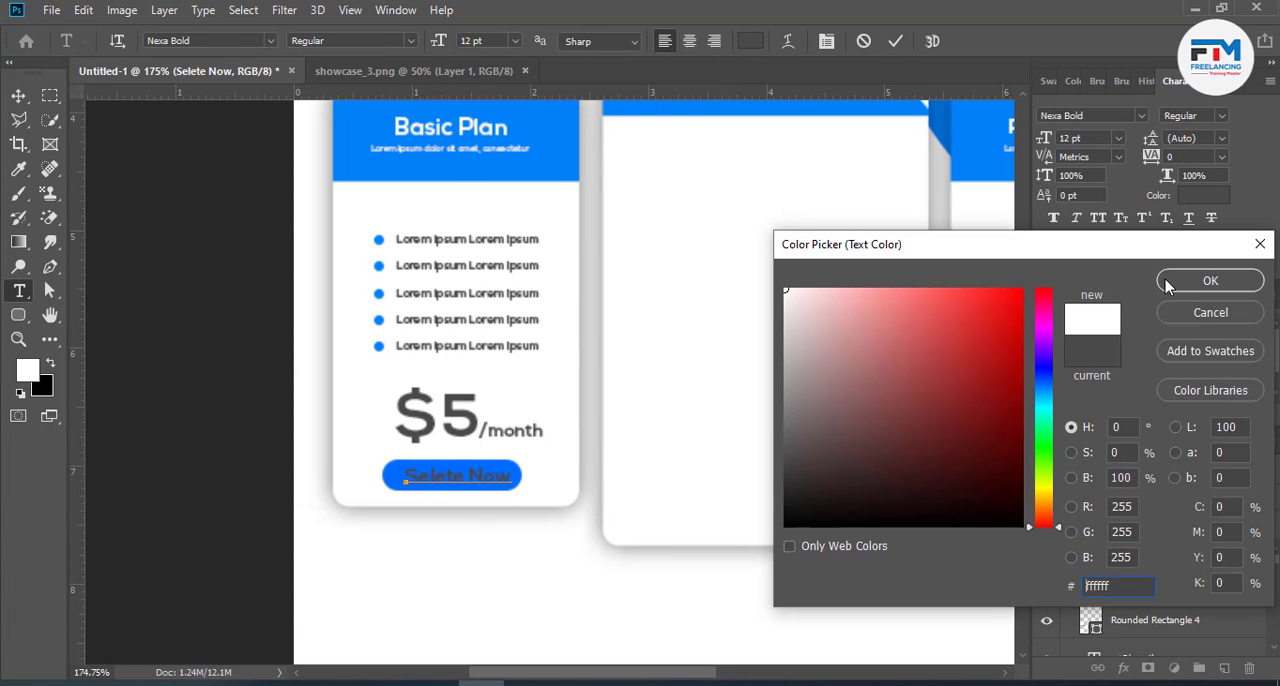
click(1168, 285)
click(897, 43)
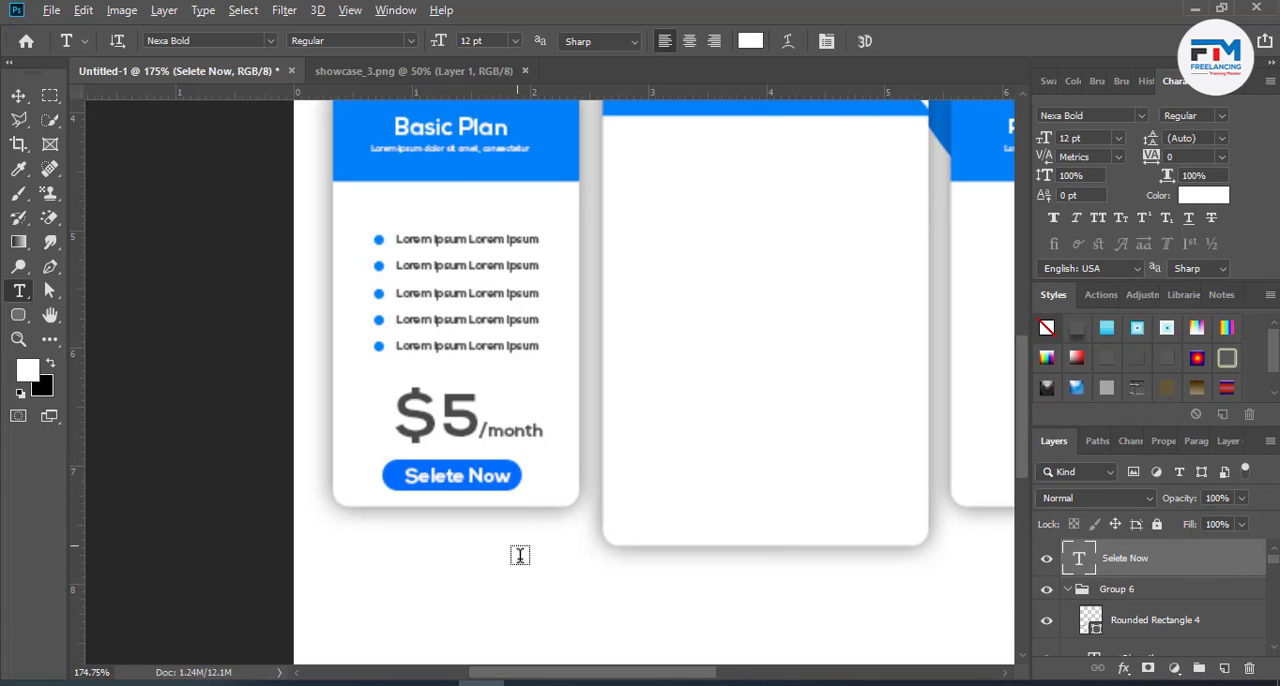
- Move the "$5/month" text slightly up, closer to the last feature line in the Basic Plan card
scroll(519, 555, down, 6)
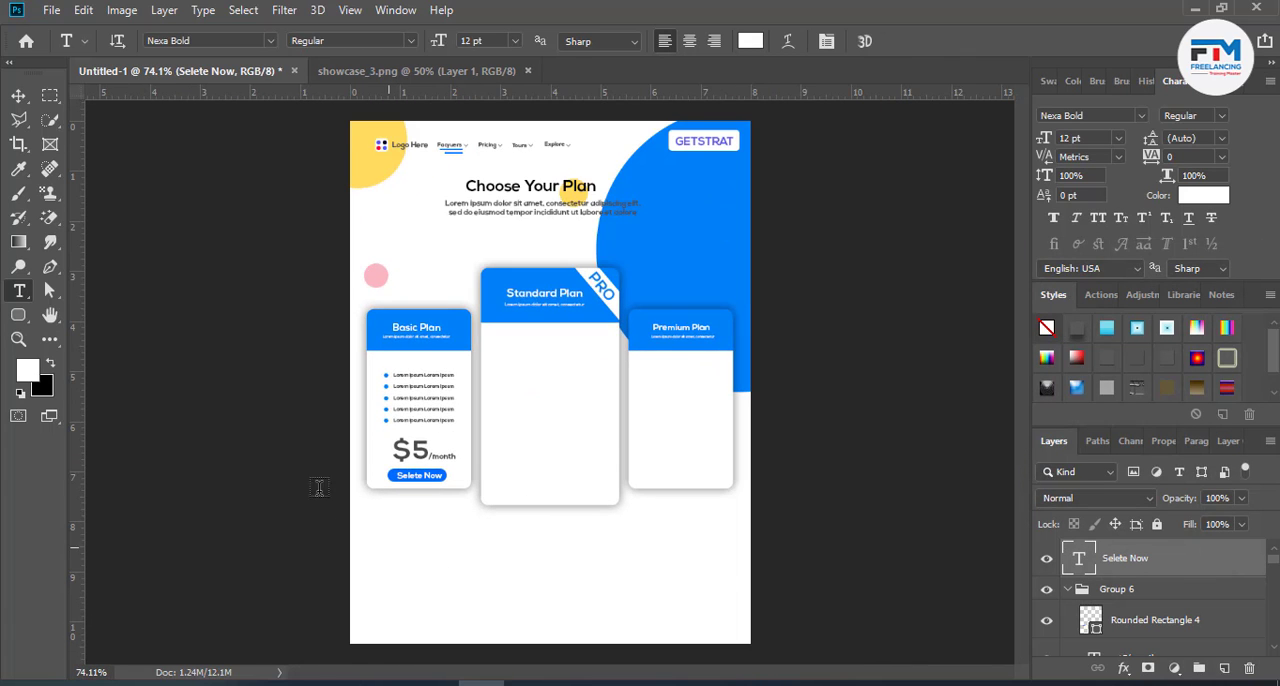
scroll(405, 486, up, 7)
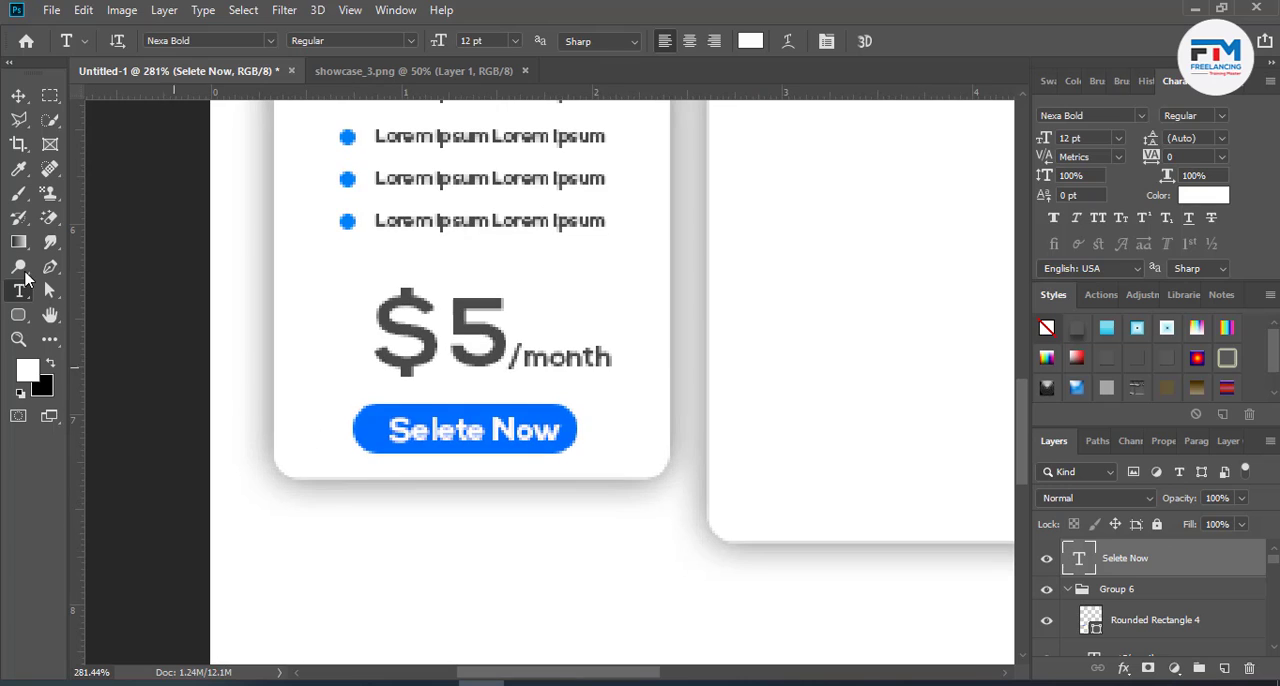
click(18, 95)
ctrl+click(487, 360)
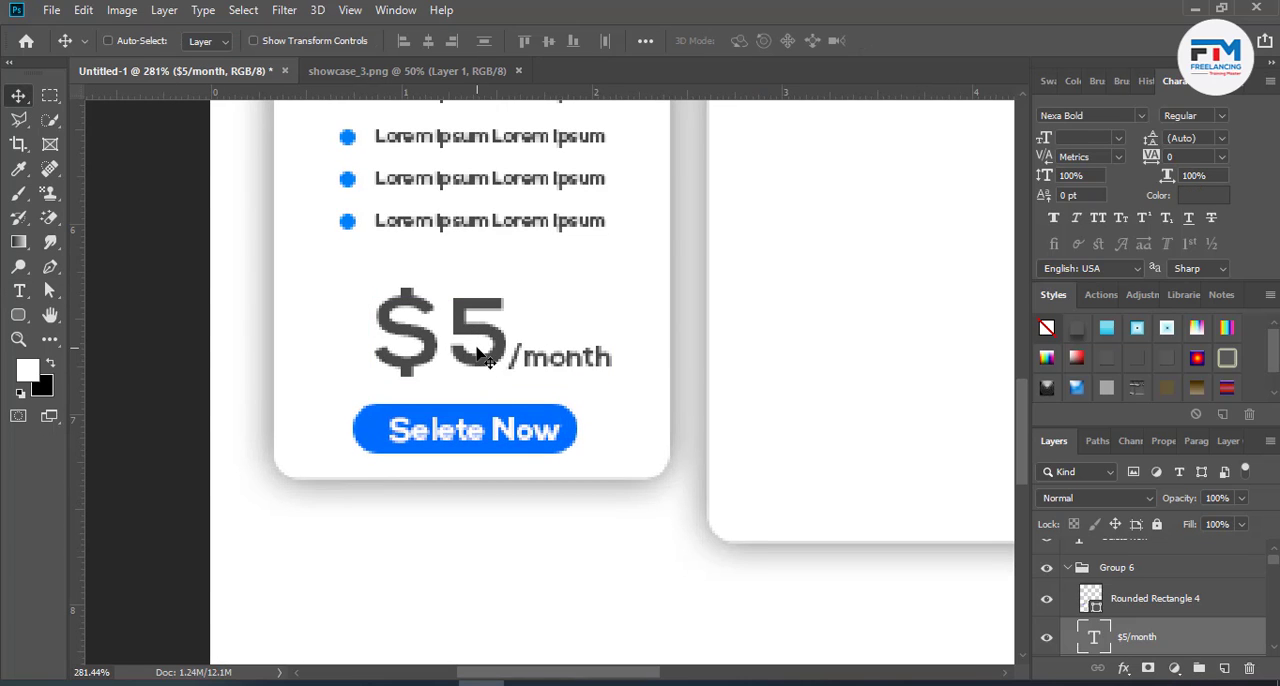
drag(478, 350, 474, 328)
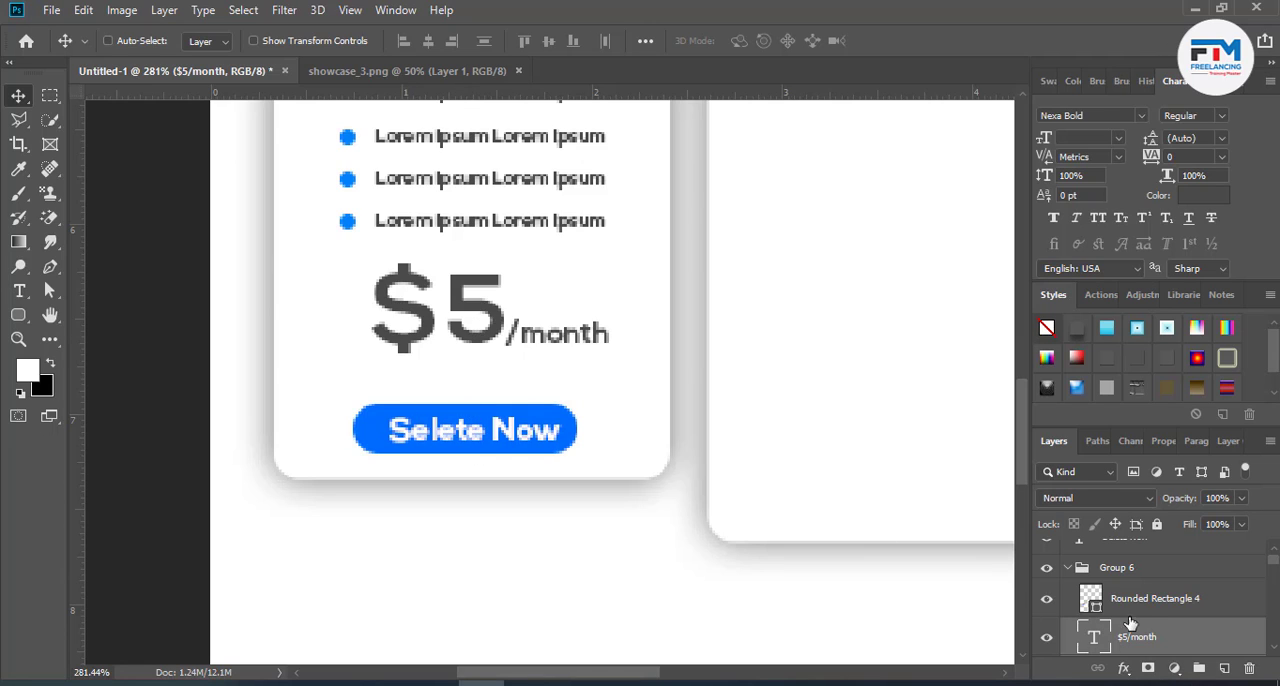
- Take the button shape's layer out of the group and move it together with its label slightly up towards the price
drag(1150, 598, 1144, 562)
shift+click(1071, 565)
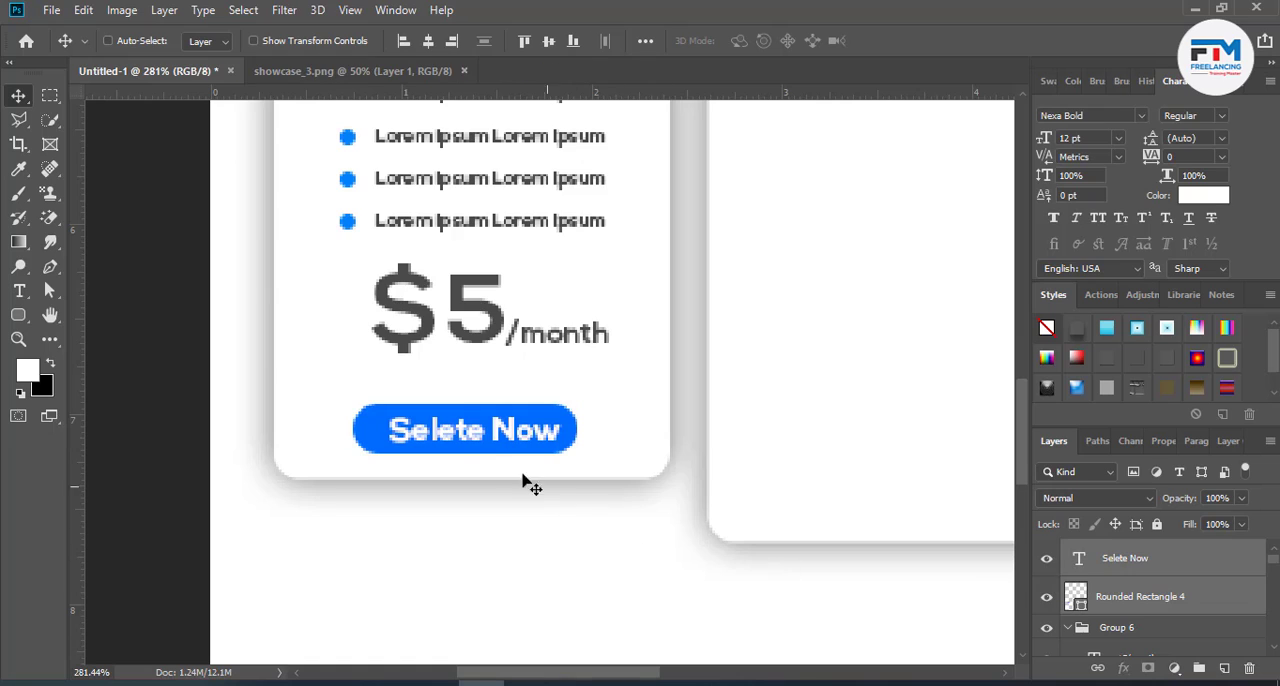
drag(490, 448, 491, 432)
- Add a 6 pt placeholder paragraph text box under the blue button, spanning most of the Basic Plan card's width
click(19, 290)
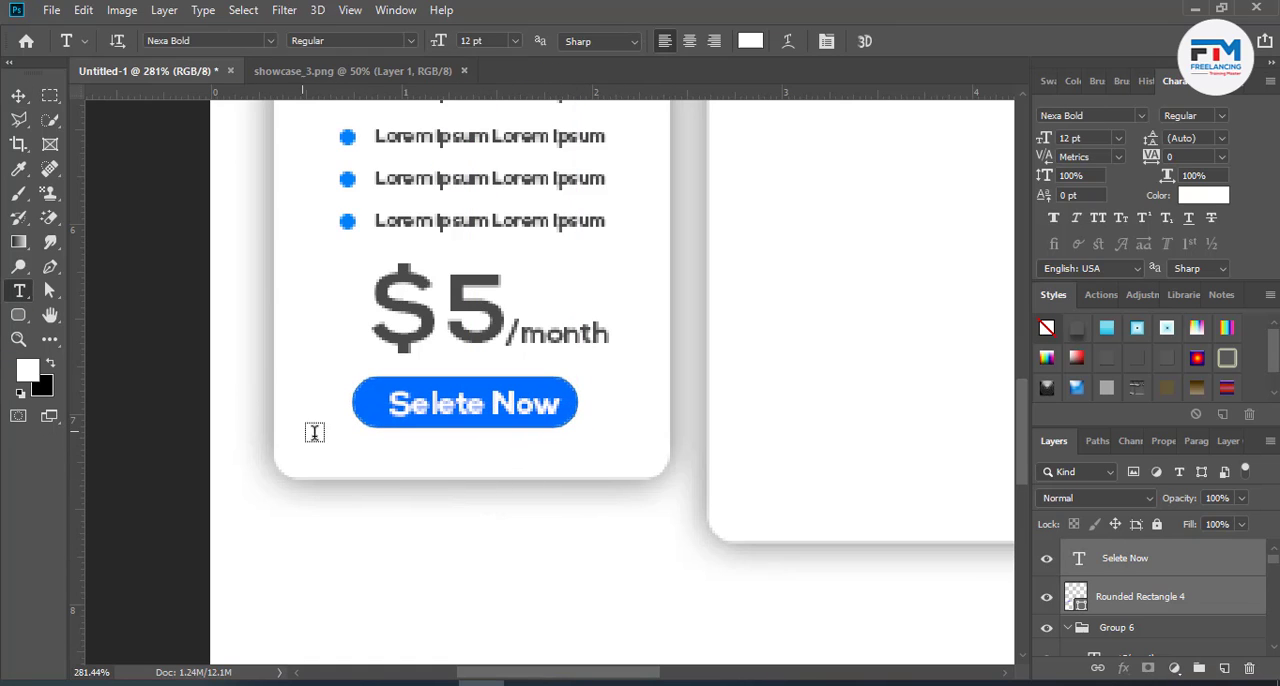
drag(335, 459, 649, 470)
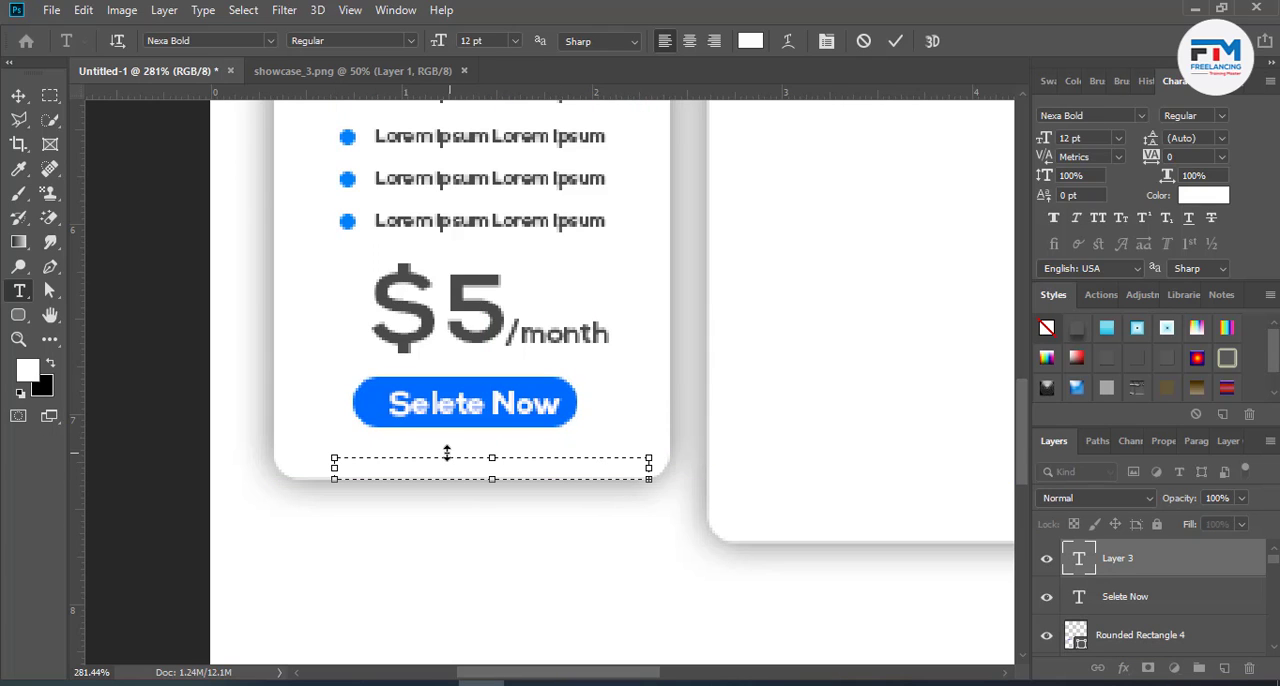
drag(490, 482, 491, 490)
scroll(482, 41, down, 6)
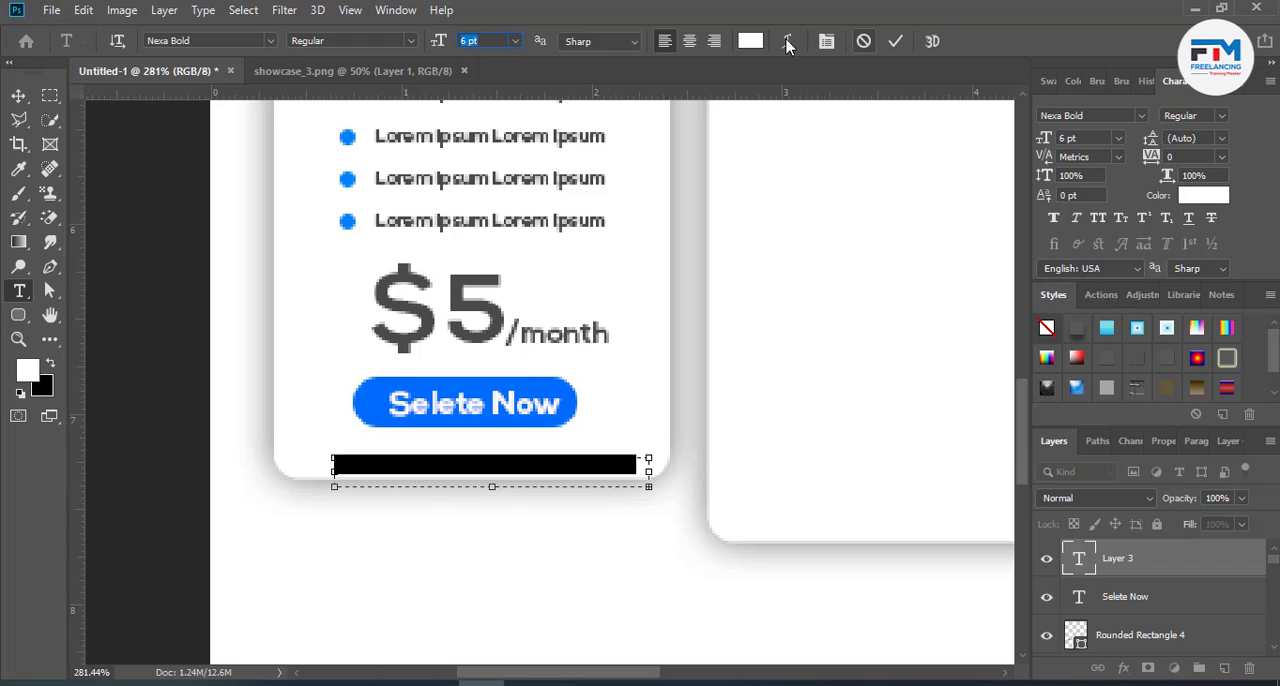
- Recolor the placeholder line under the button a medium-dark grey
click(750, 41)
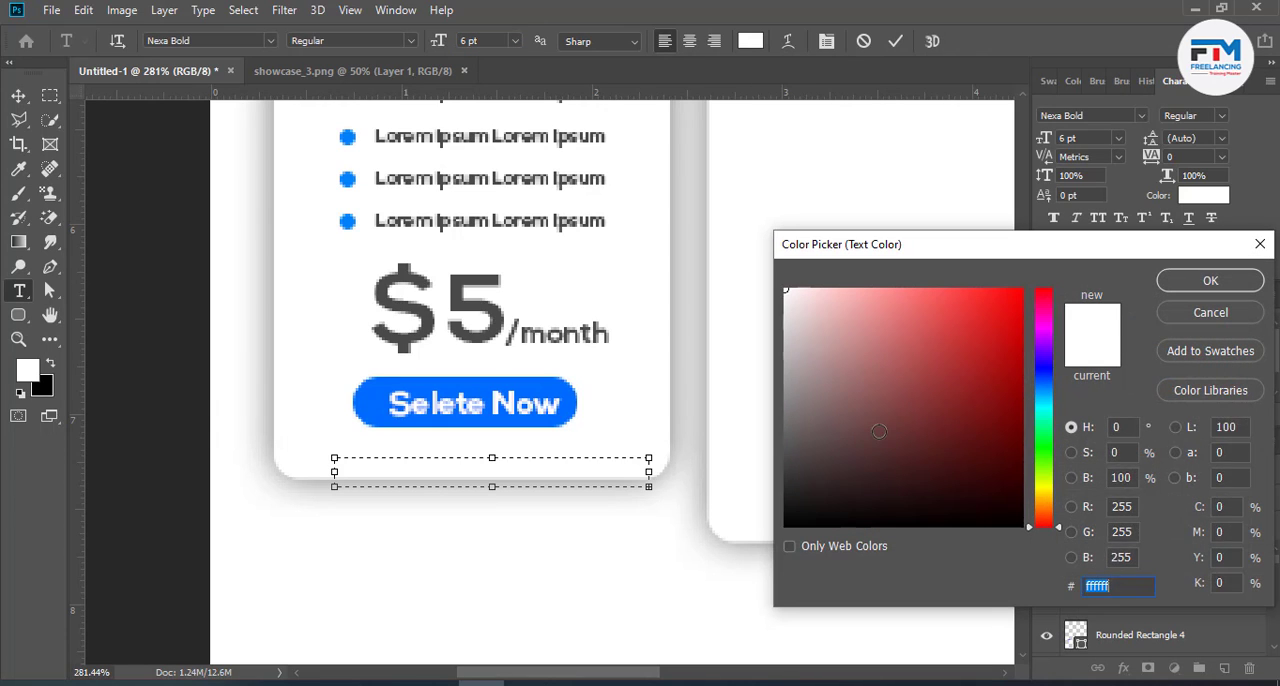
text(000000)
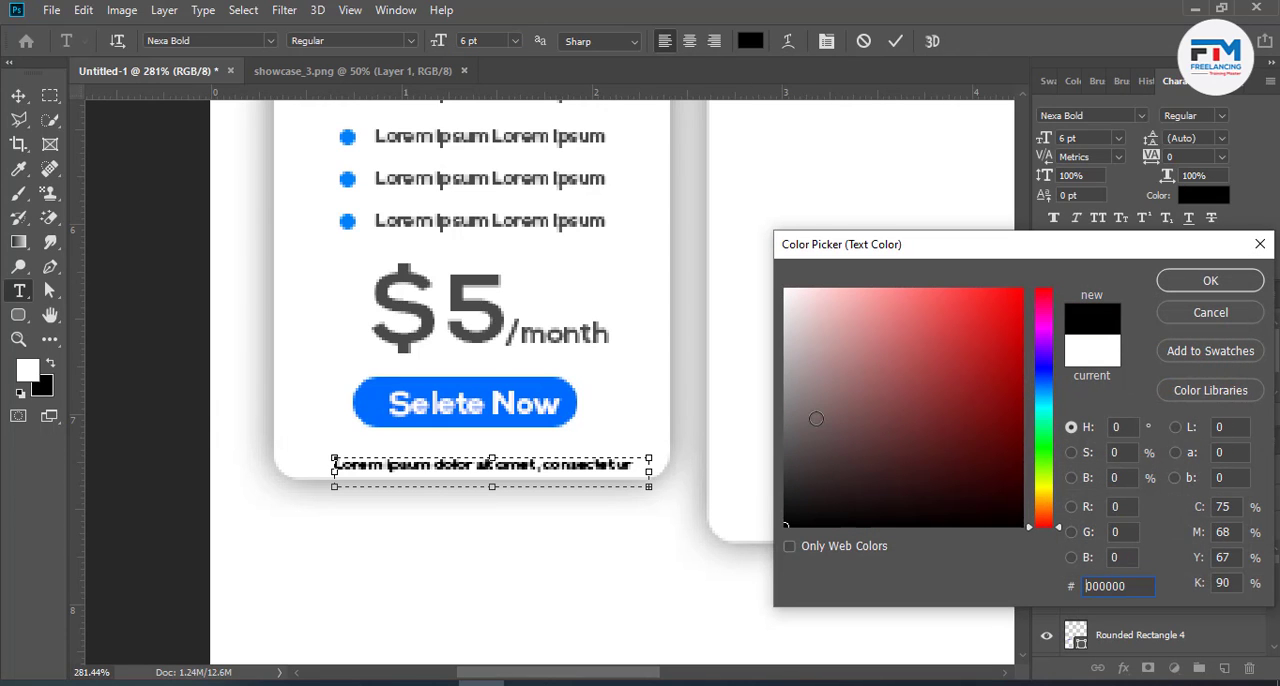
text(8e8e8e666666)
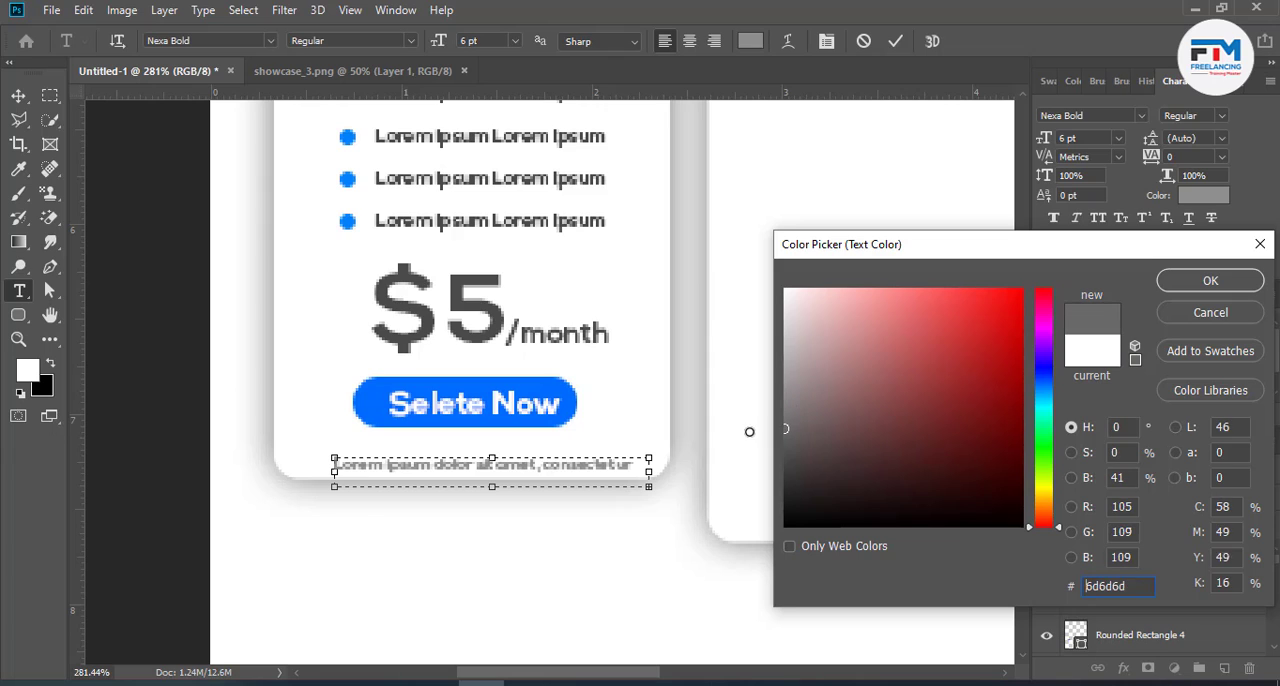
click(1159, 288)
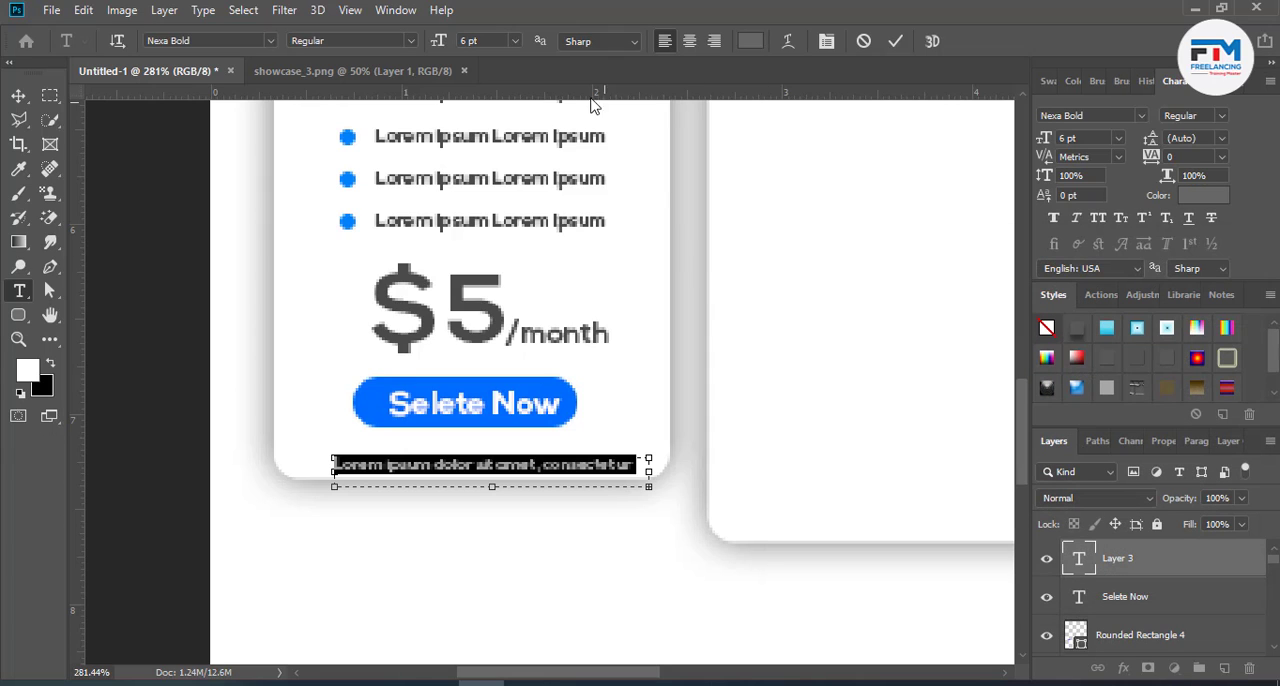
- Set the font of the placeholder line under the button to Nexa Light
click(212, 41)
key(Down)
key(Down)
key(Down)
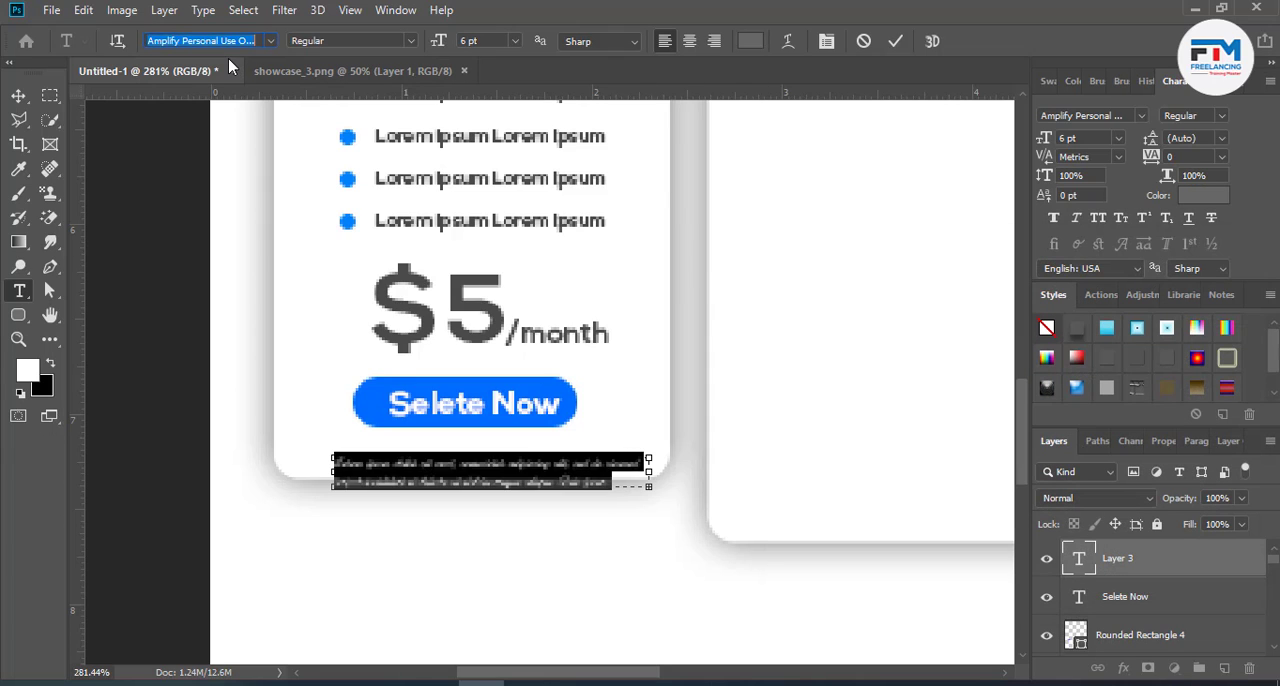
key(Up)
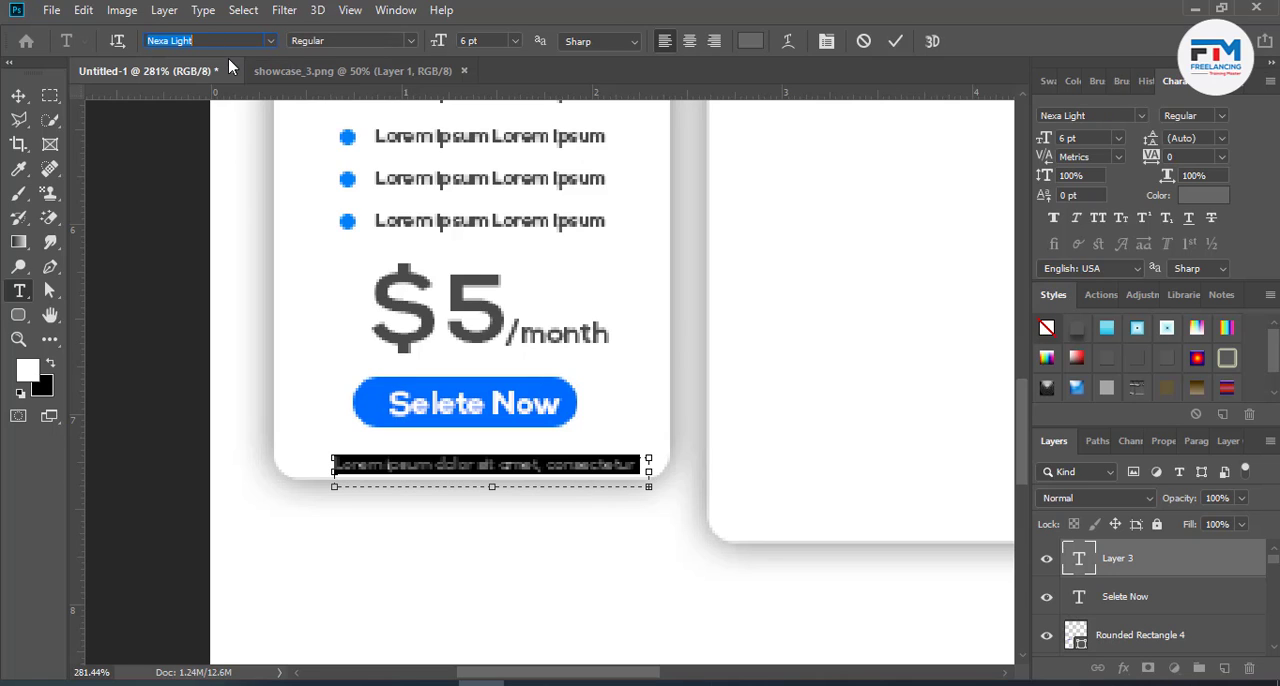
click(895, 41)
- Nudge the placeholder line slightly left and fine-tune its height so it sits centrally just beneath the blue button
click(17, 93)
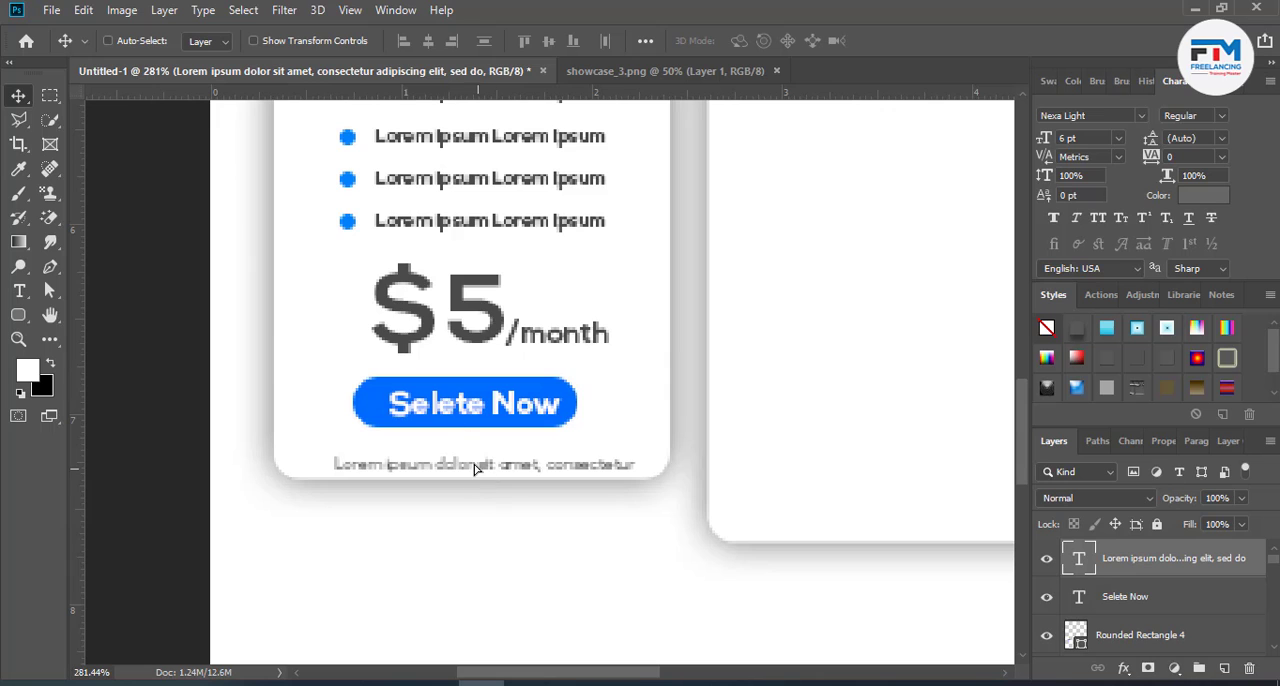
drag(475, 468, 468, 470)
scroll(480, 520, down, 8)
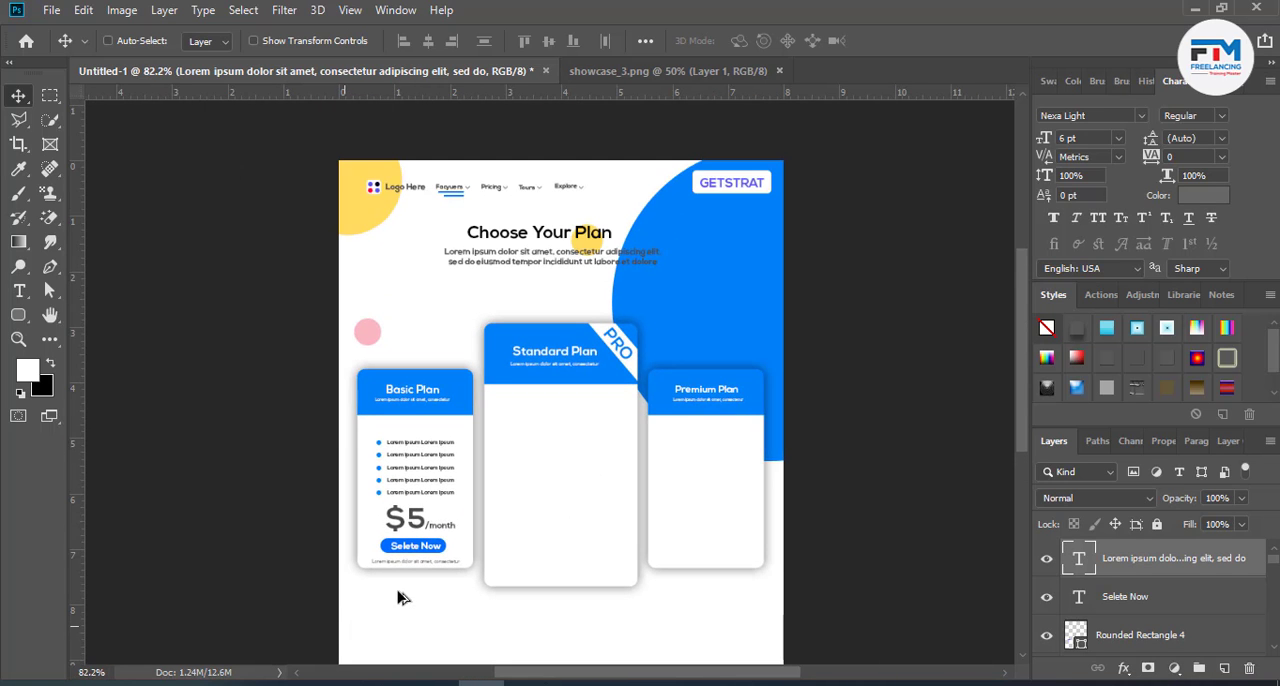
scroll(400, 597, up, 8)
drag(428, 534, 426, 528)
scroll(411, 589, down, 8)
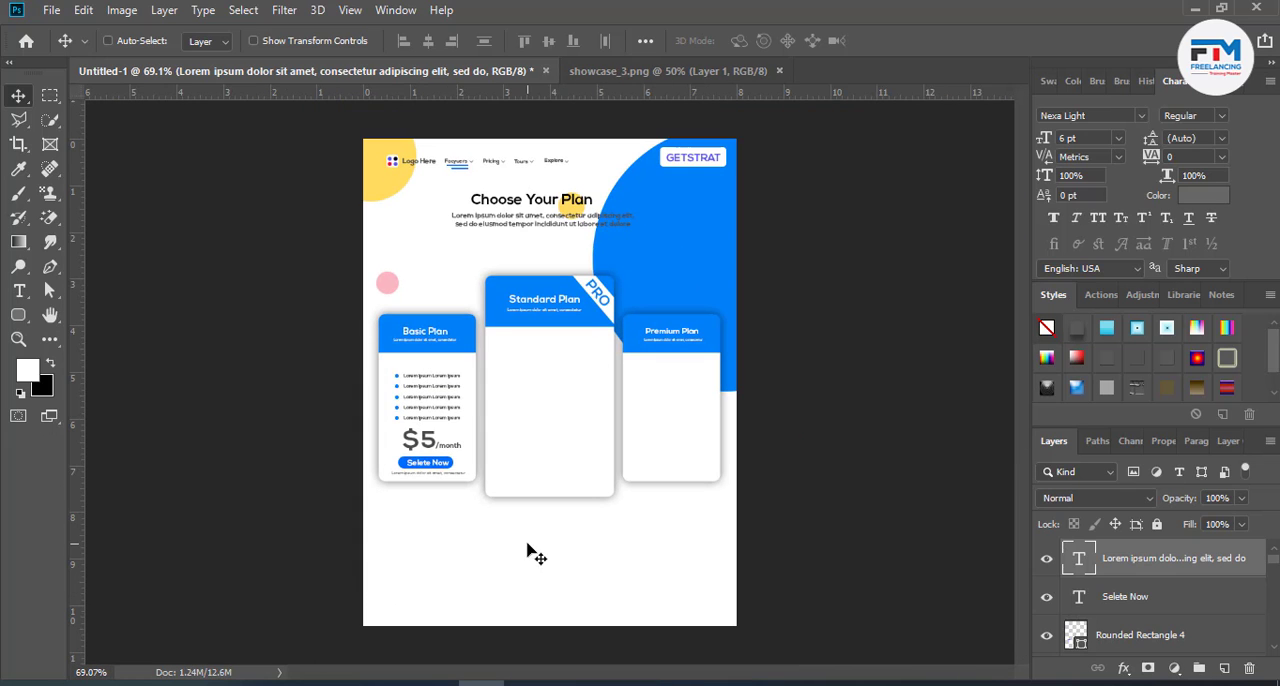
- Duplicate the Basic Plan's feature list, price, button, label and placeholder line onto the Standard Plan card
scroll(530, 553, up, 3)
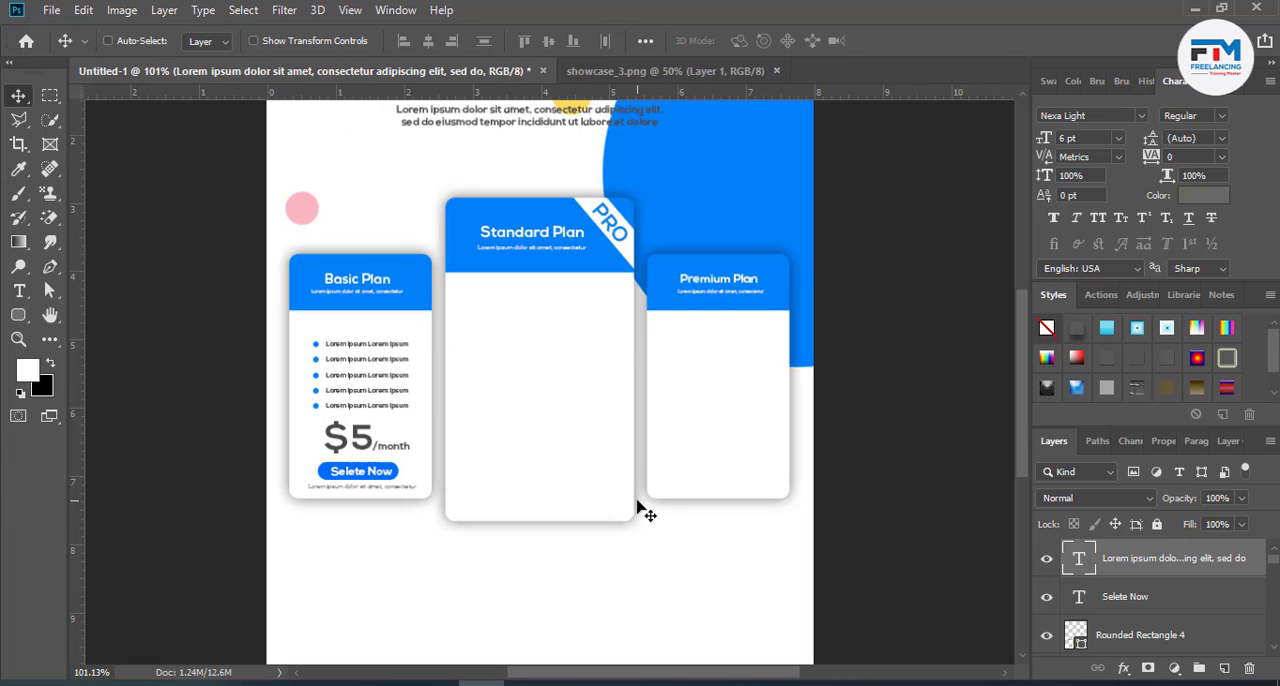
scroll(1133, 622, down, 2)
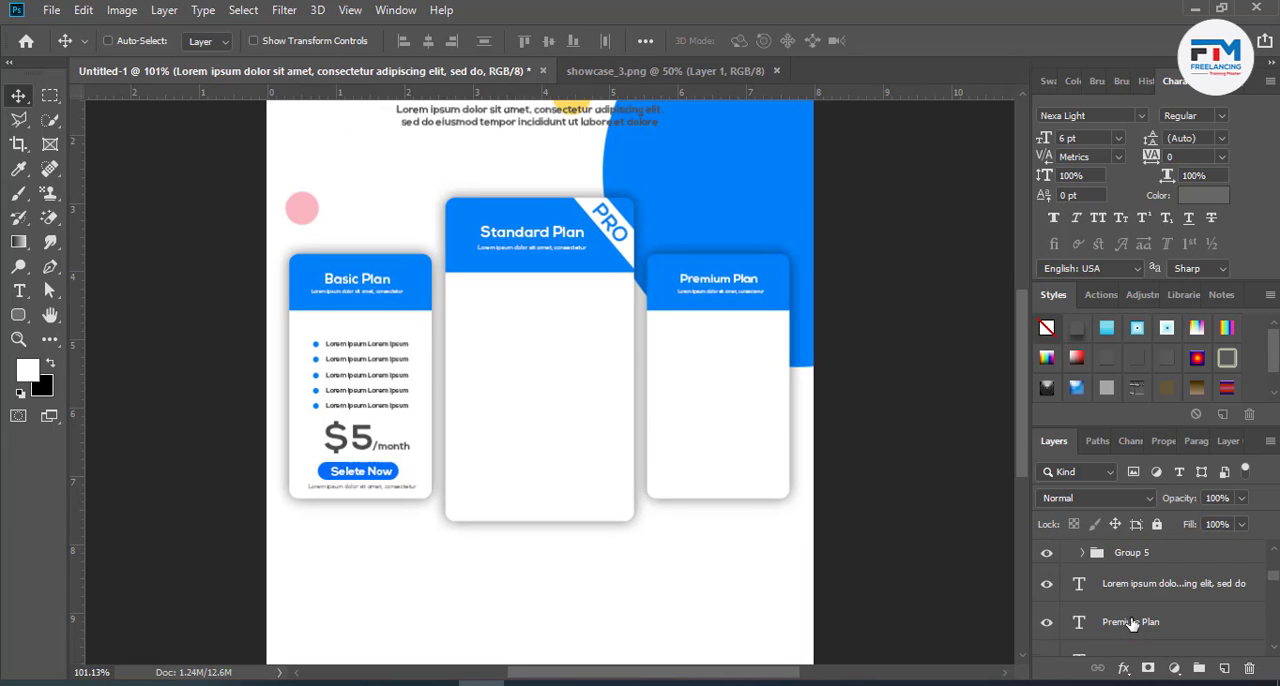
scroll(1130, 646, down, 3)
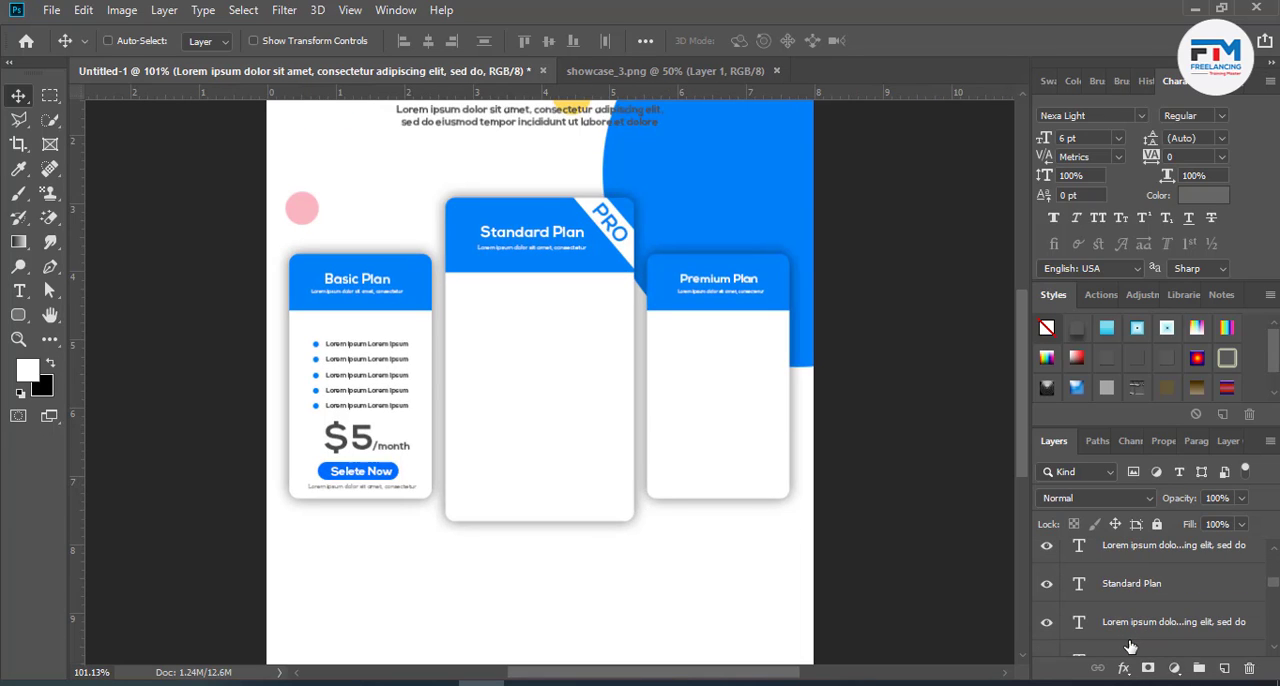
scroll(1130, 646, up, 3)
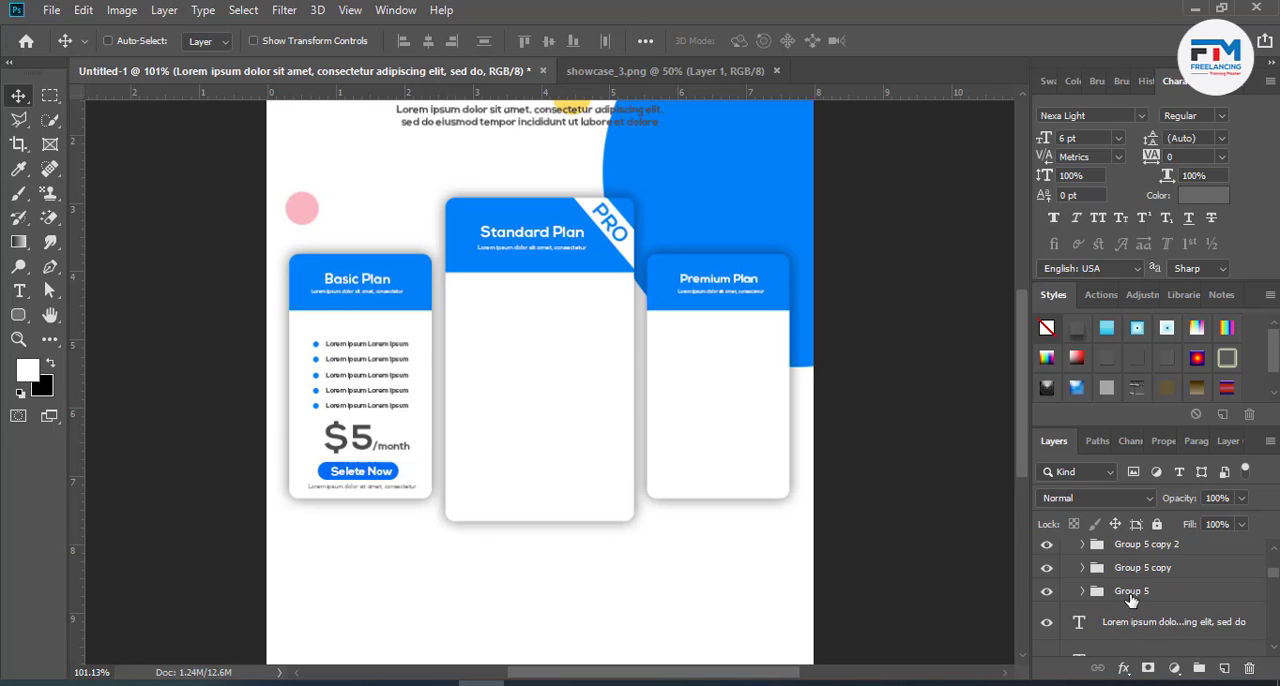
scroll(1137, 619, up, 2)
scroll(1127, 607, down, 1)
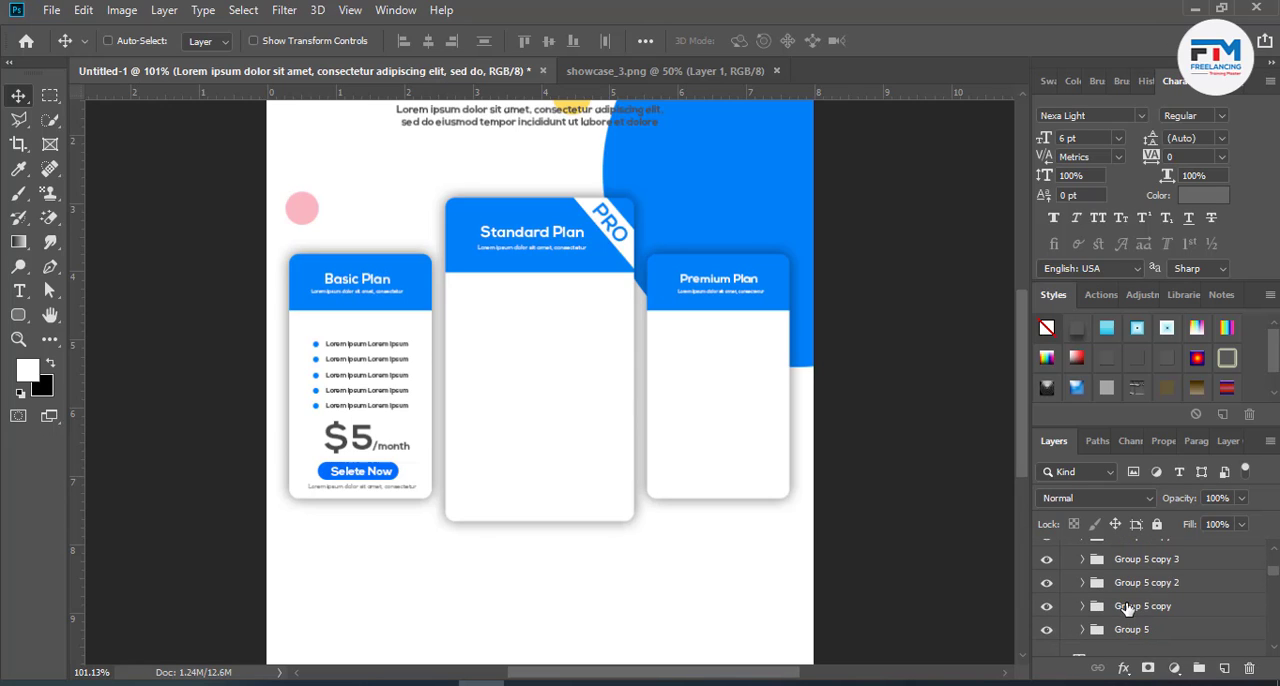
shift+click(1133, 637)
drag(429, 486, 578, 467)
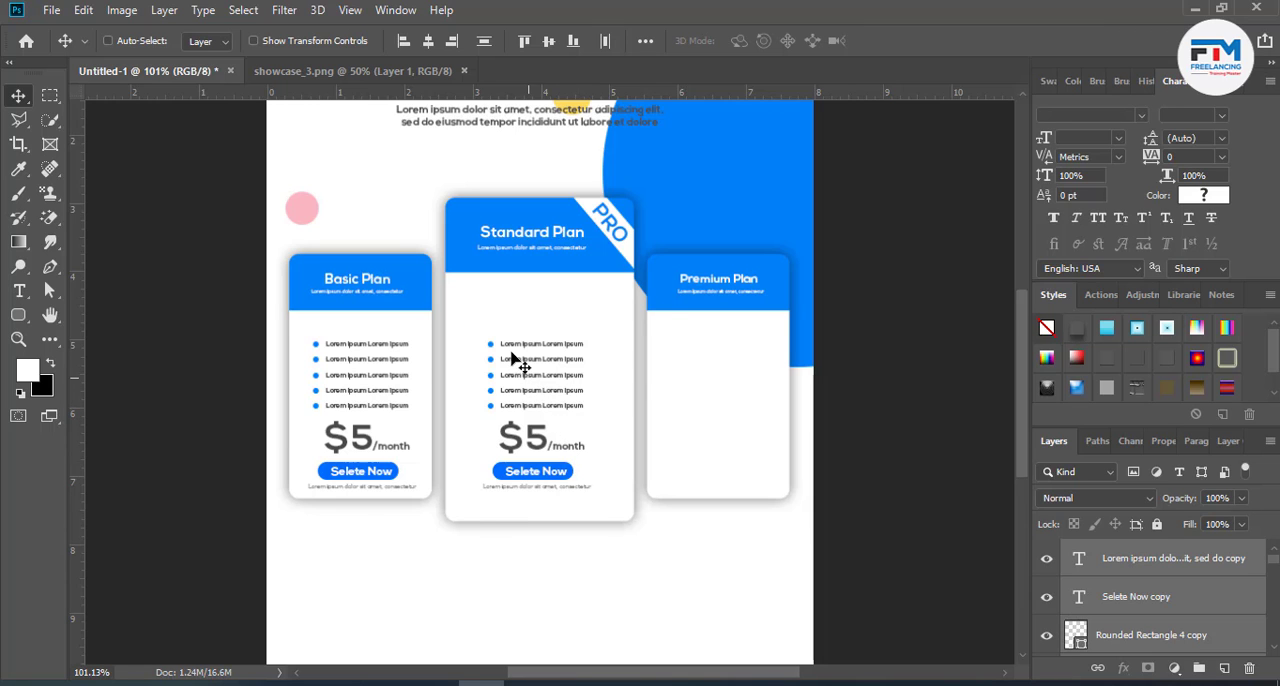
- Add four more copies of the bulleted feature line above the existing list in the Standard Plan card
scroll(519, 358, up, 3)
key(ctrl)
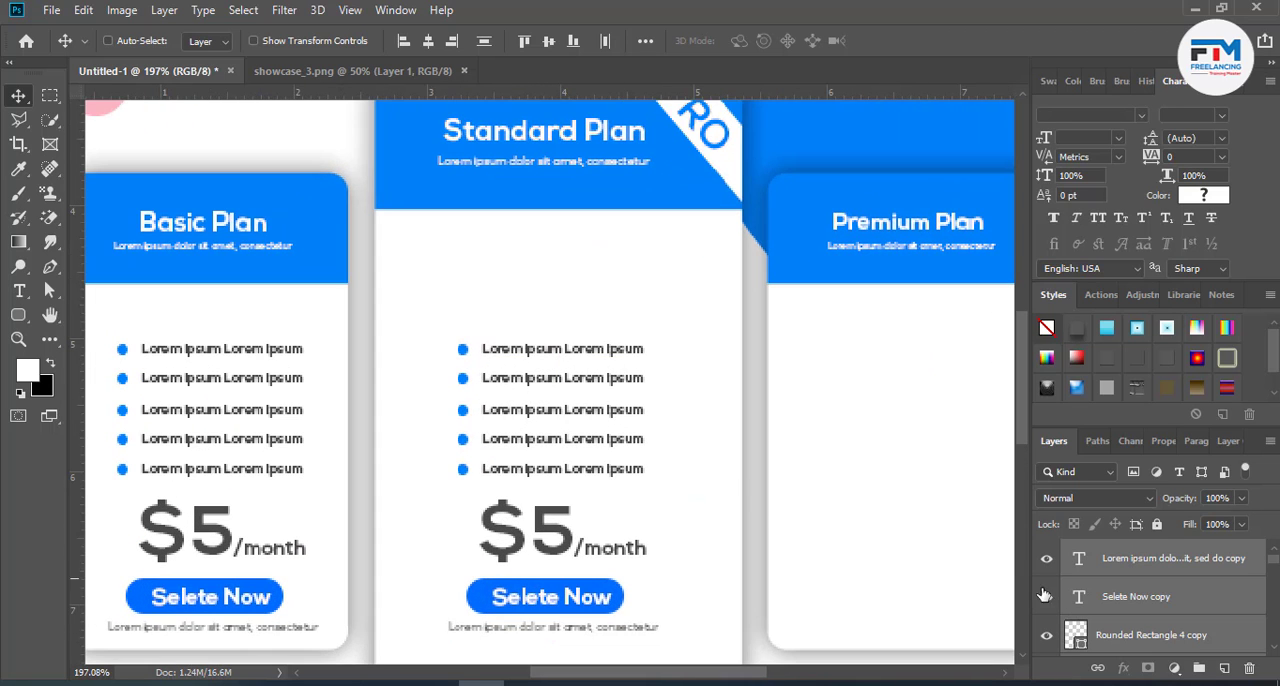
click(1140, 600)
ctrl+click(563, 366)
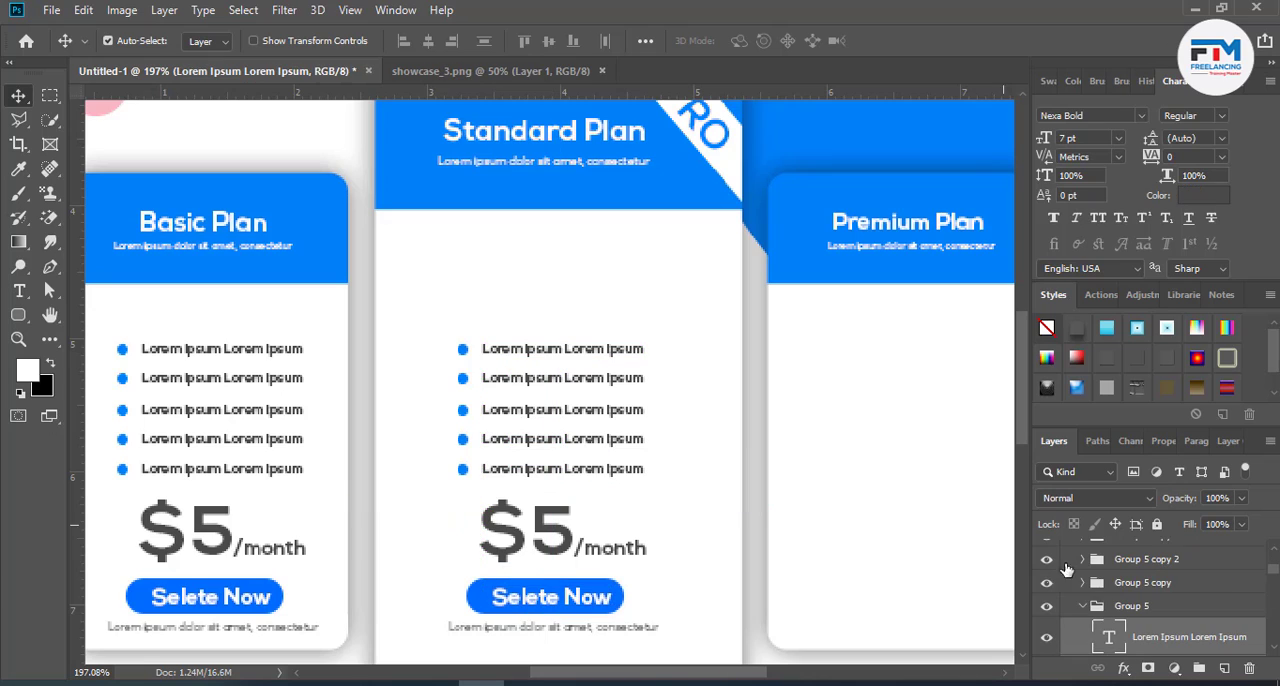
click(1081, 608)
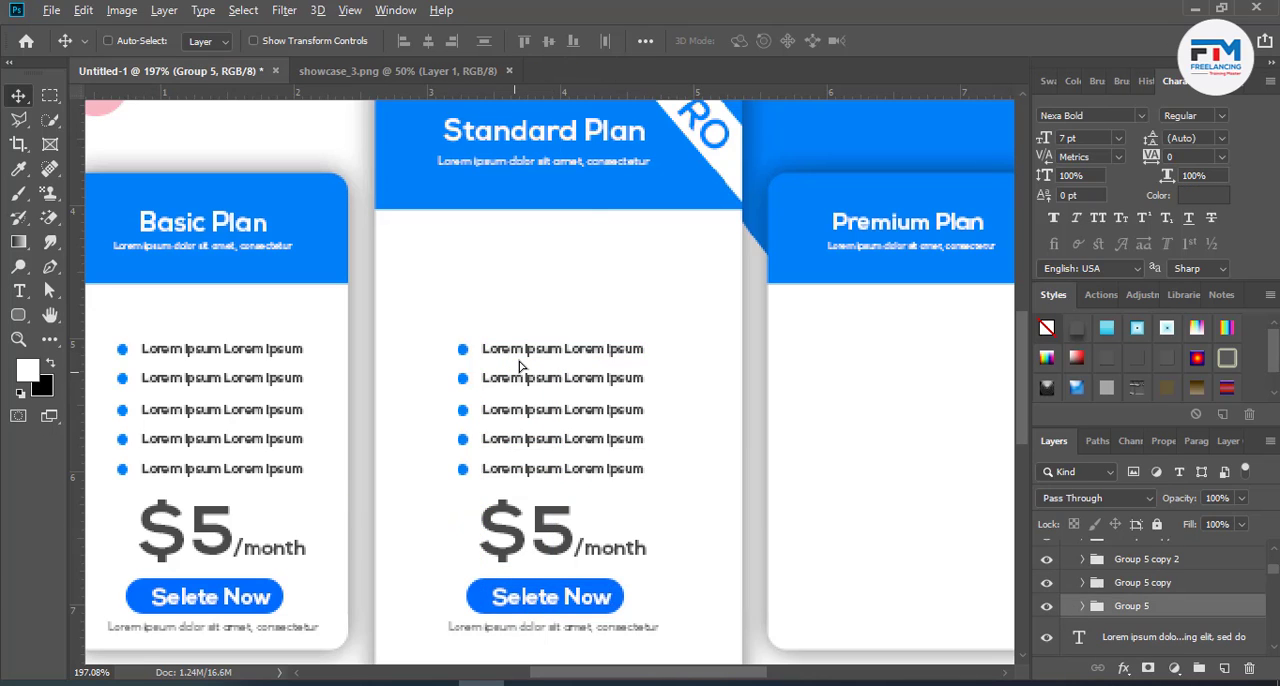
drag(519, 367, 522, 269)
scroll(577, 409, down, 4)
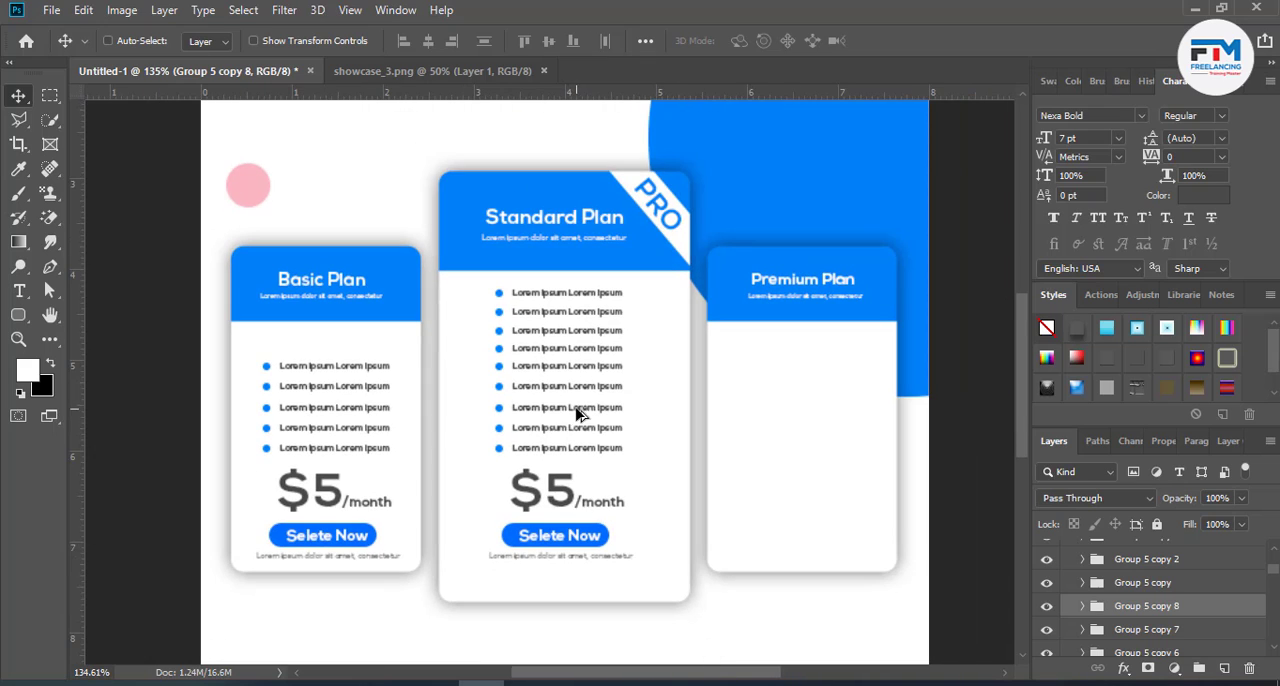
- Move the Basic Plan's five feature lines up together by about one line, widening the gap above the price
ctrl+click(304, 430)
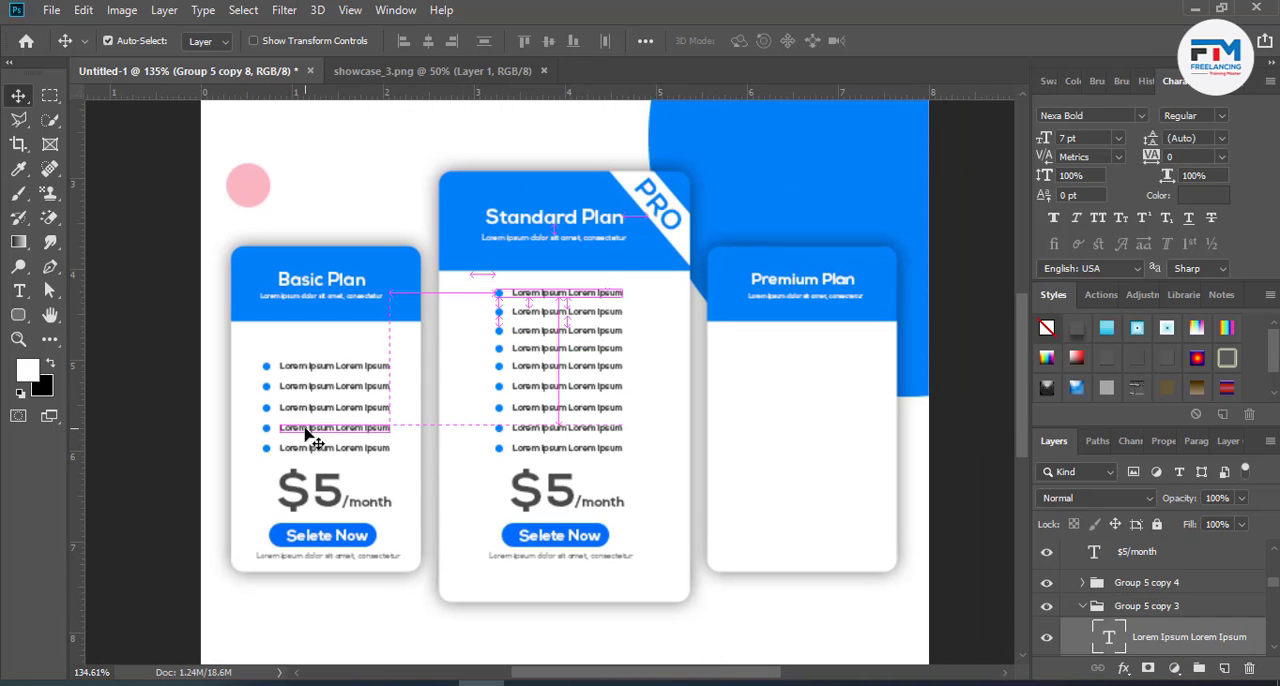
click(1082, 606)
click(1126, 622)
scroll(1140, 630, down, 2)
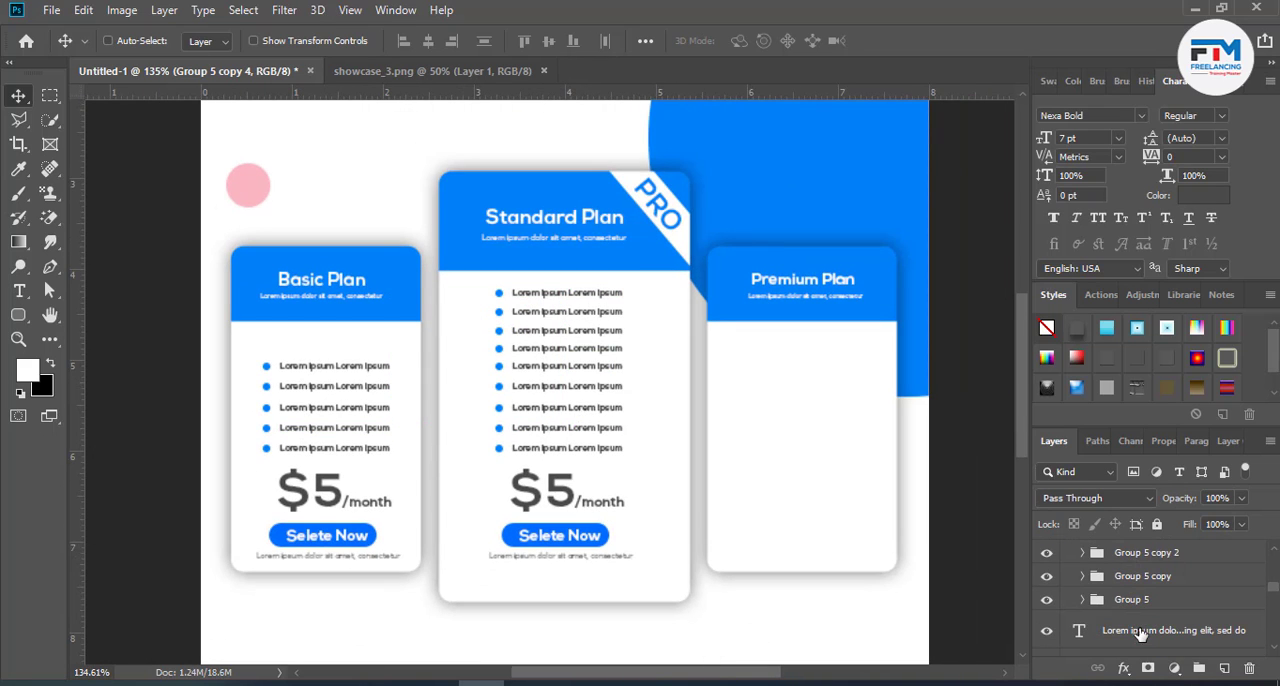
drag(419, 514, 409, 491)
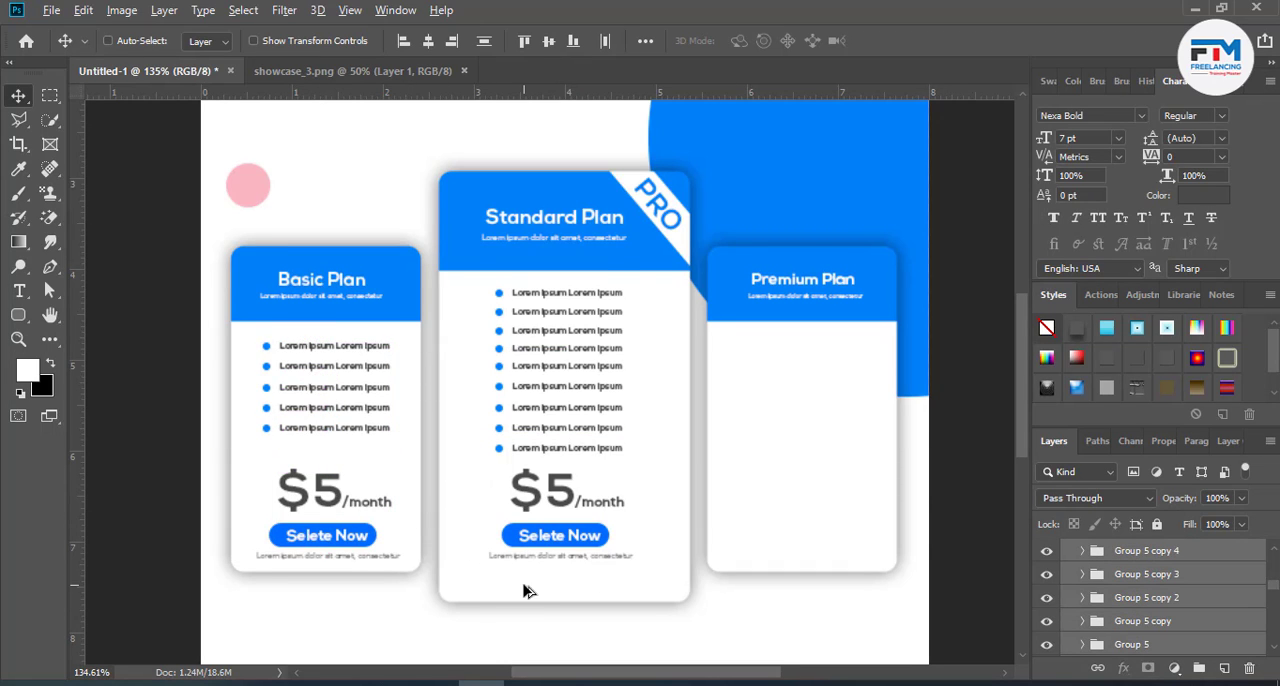
- Delete the lowest bulleted feature line, just above the price, from the Standard Plan card
scroll(522, 590, up, 3)
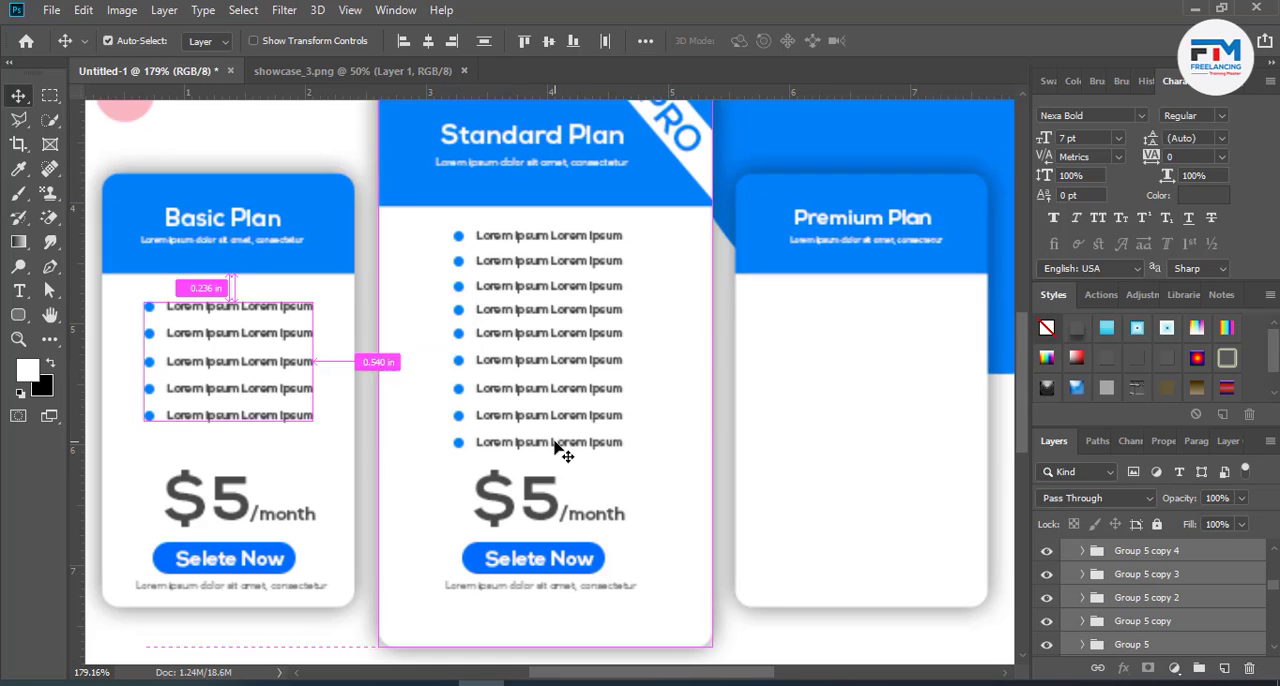
click(560, 450)
scroll(1135, 614, up, 2)
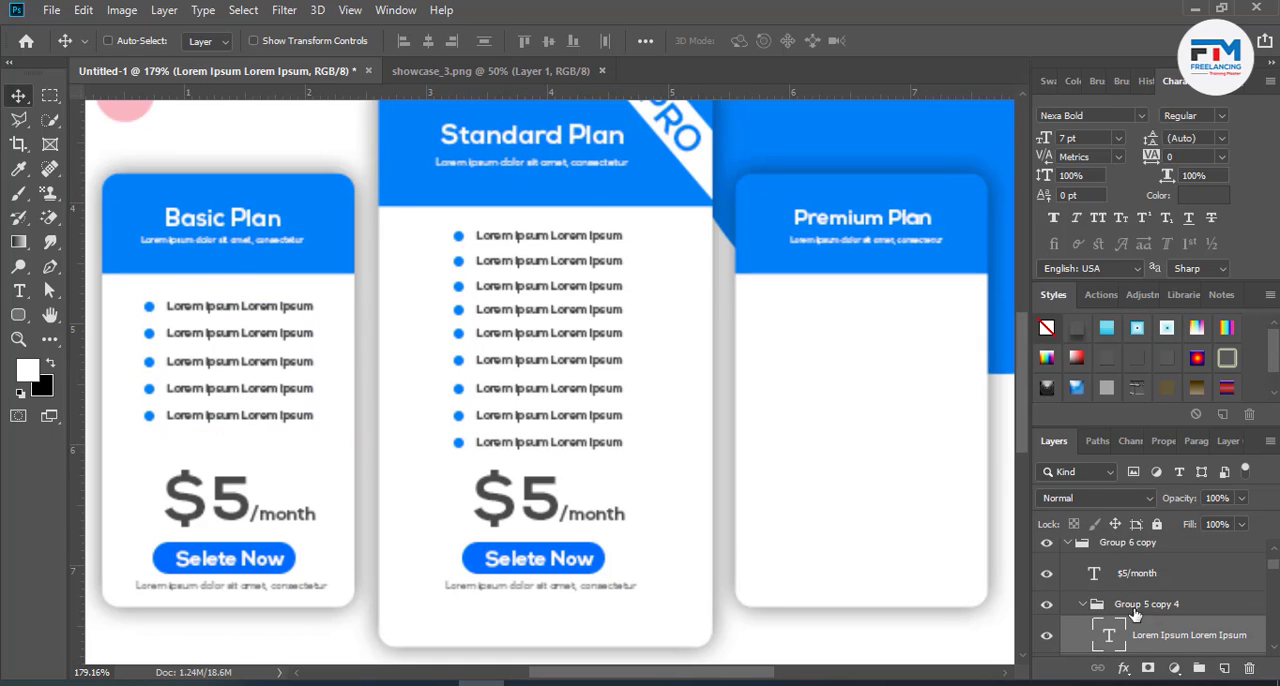
click(1085, 606)
key(Delete)
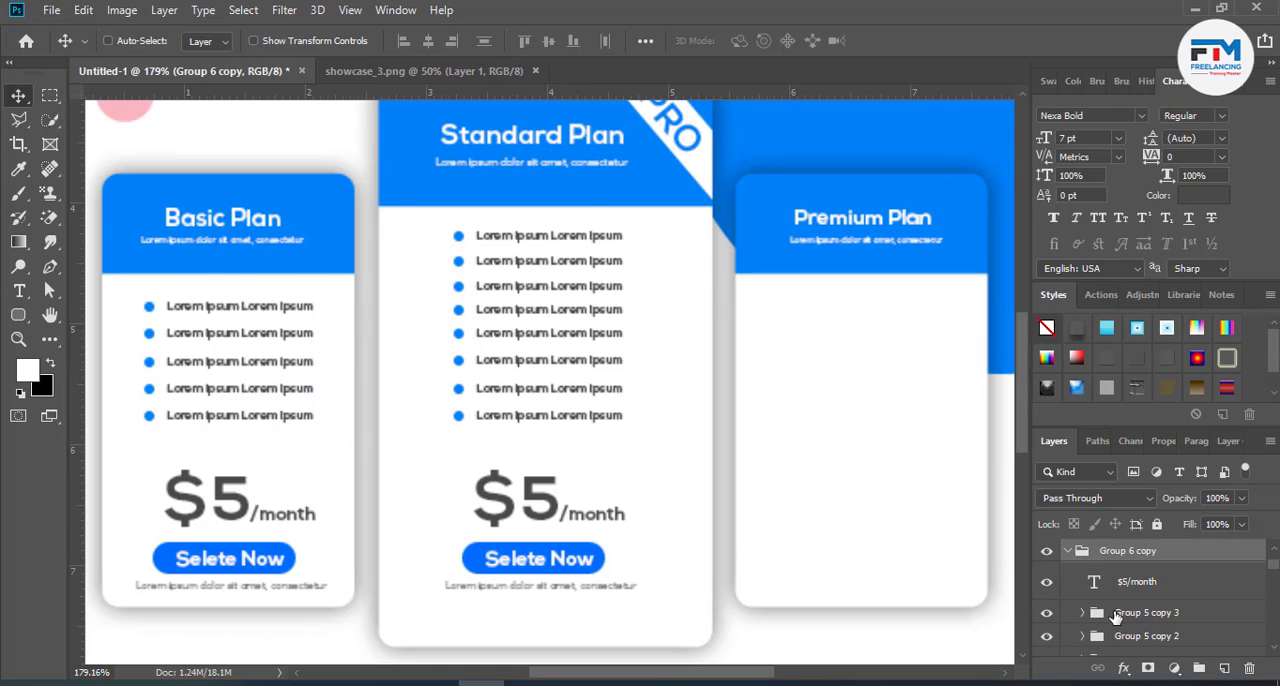
- Set the Standard Plan's monthly price to $9
key(t)
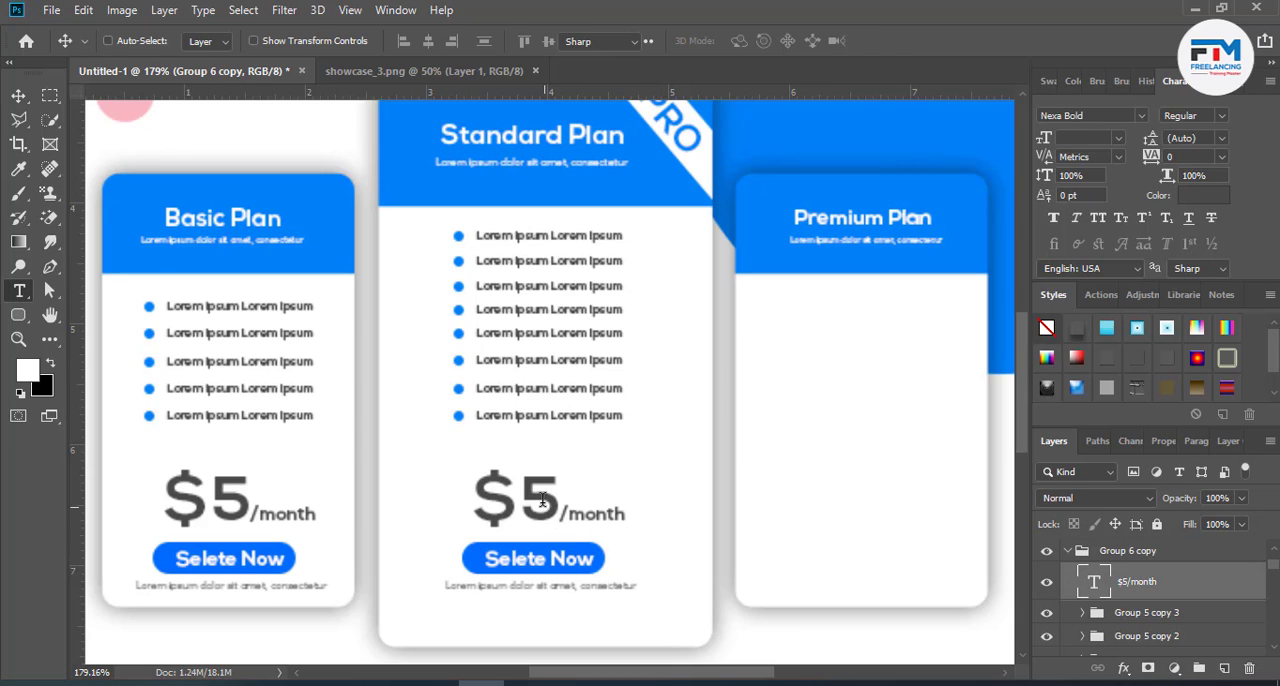
click(549, 500)
double_click(549, 493)
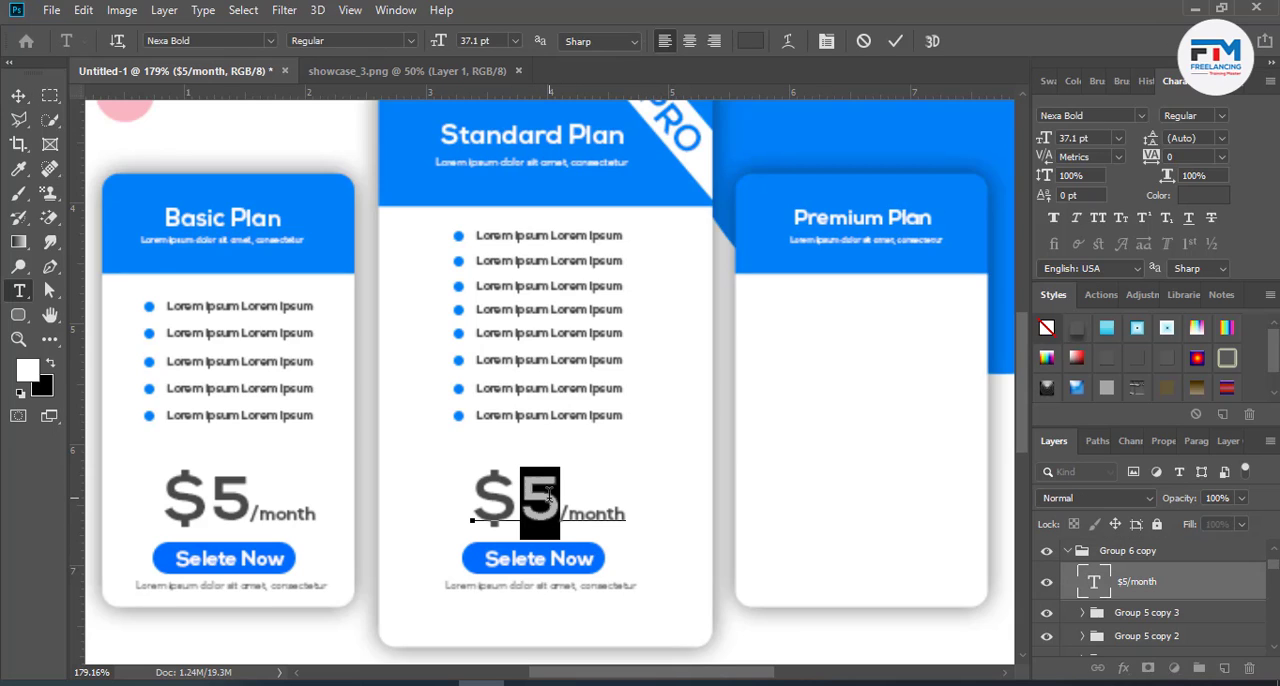
text(12)
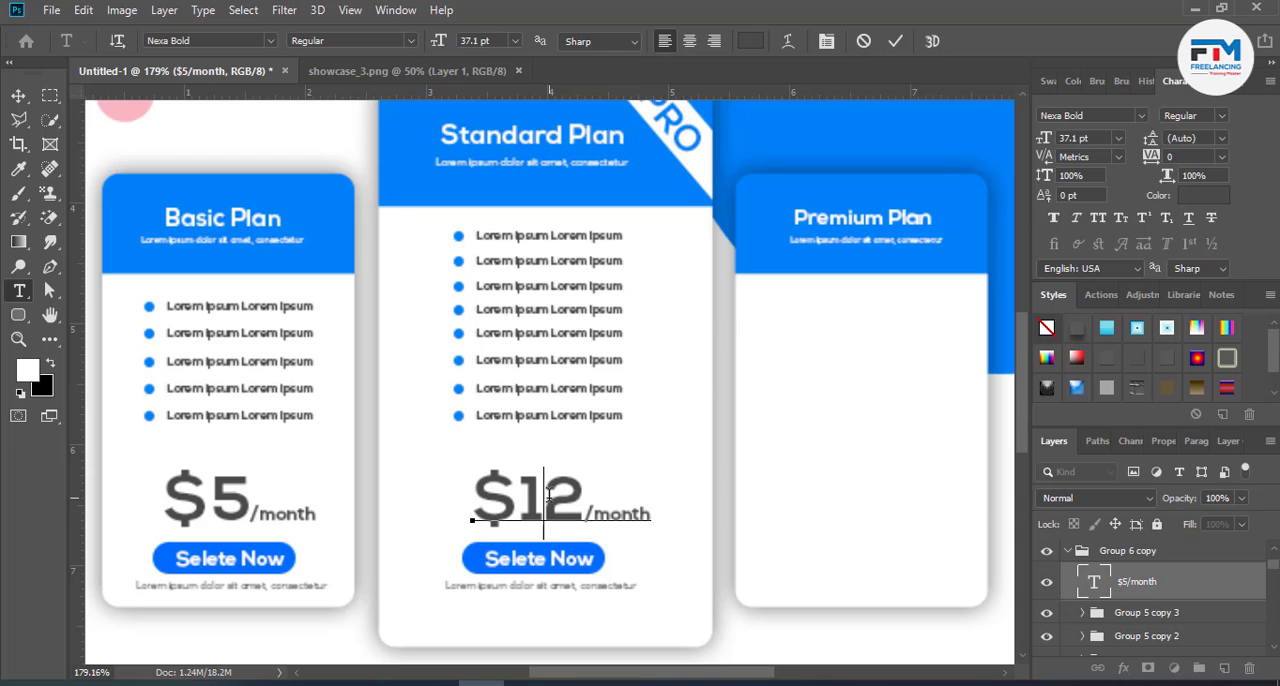
key(Delete)
key(Delete)
text(9)
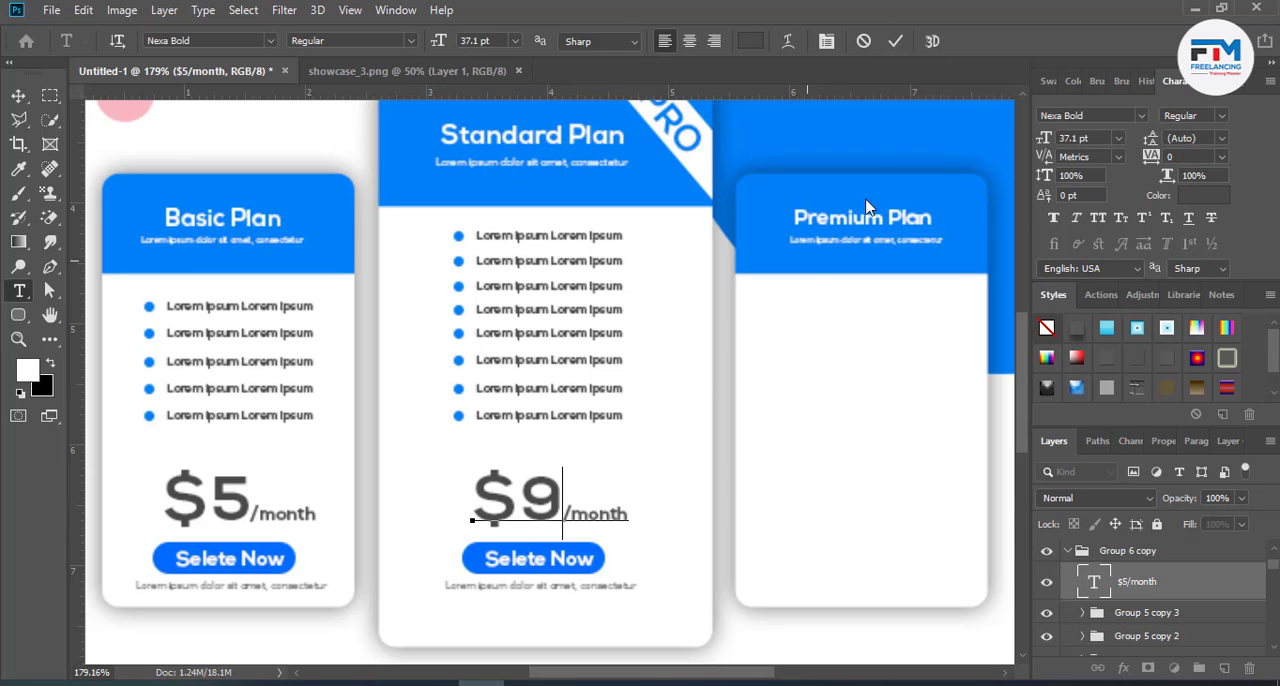
click(895, 41)
key(v)
scroll(447, 509, down, 5)
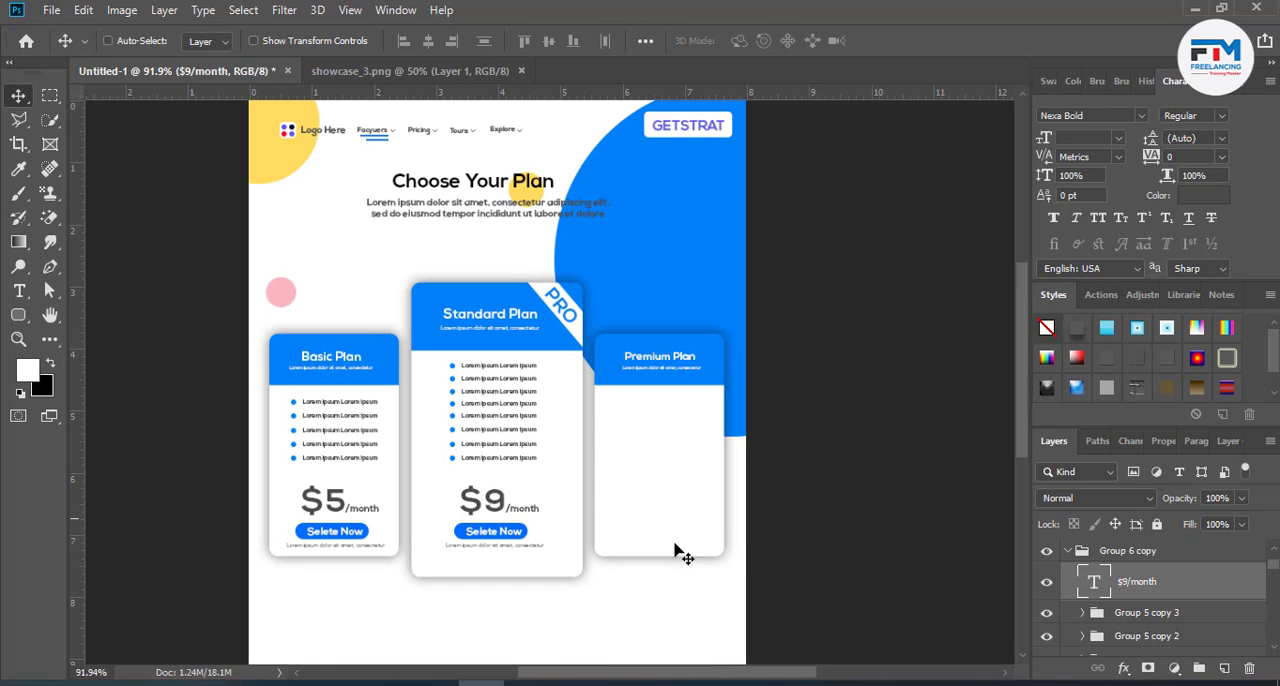
click(1067, 553)
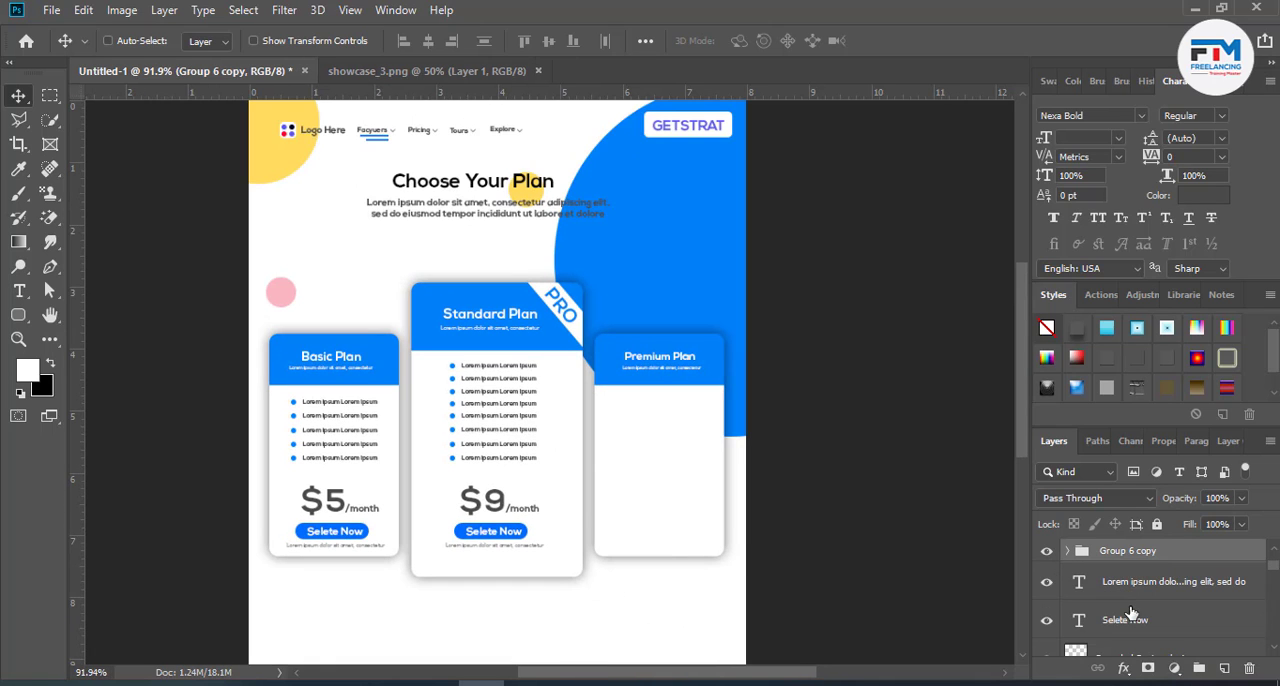
drag(522, 503, 666, 514)
key(ctrl+z)
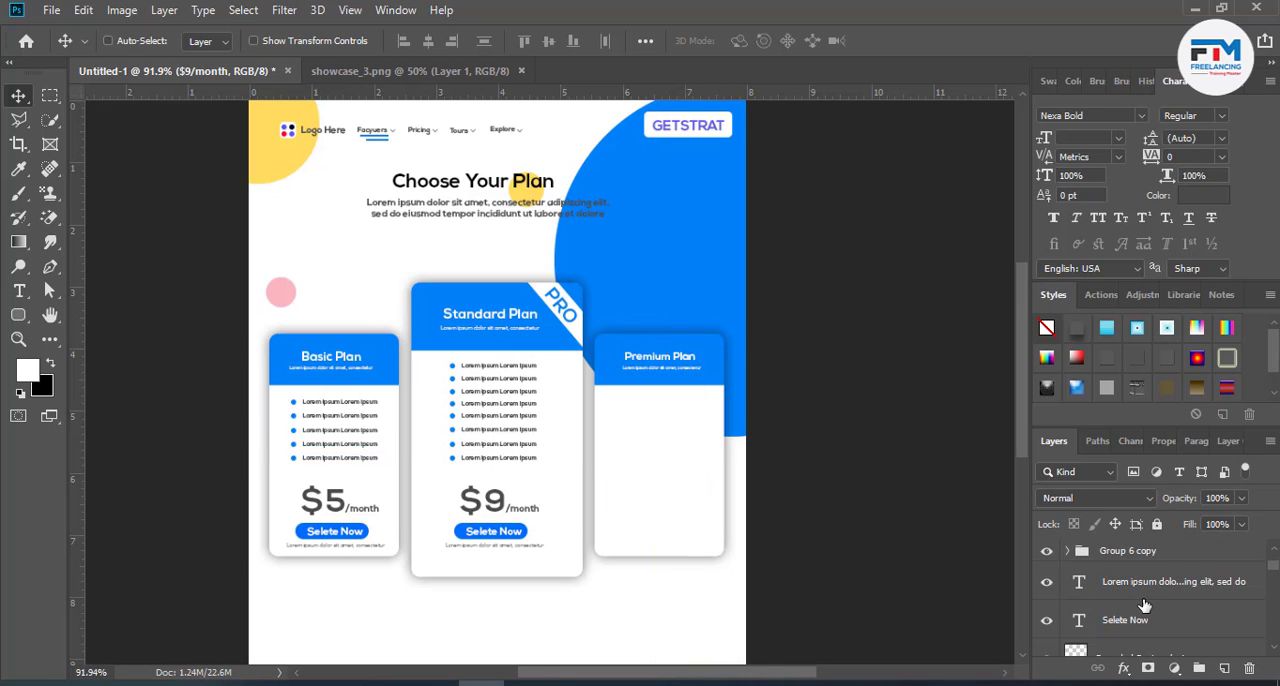
scroll(1140, 615, down, 5)
scroll(1135, 612, up, 1)
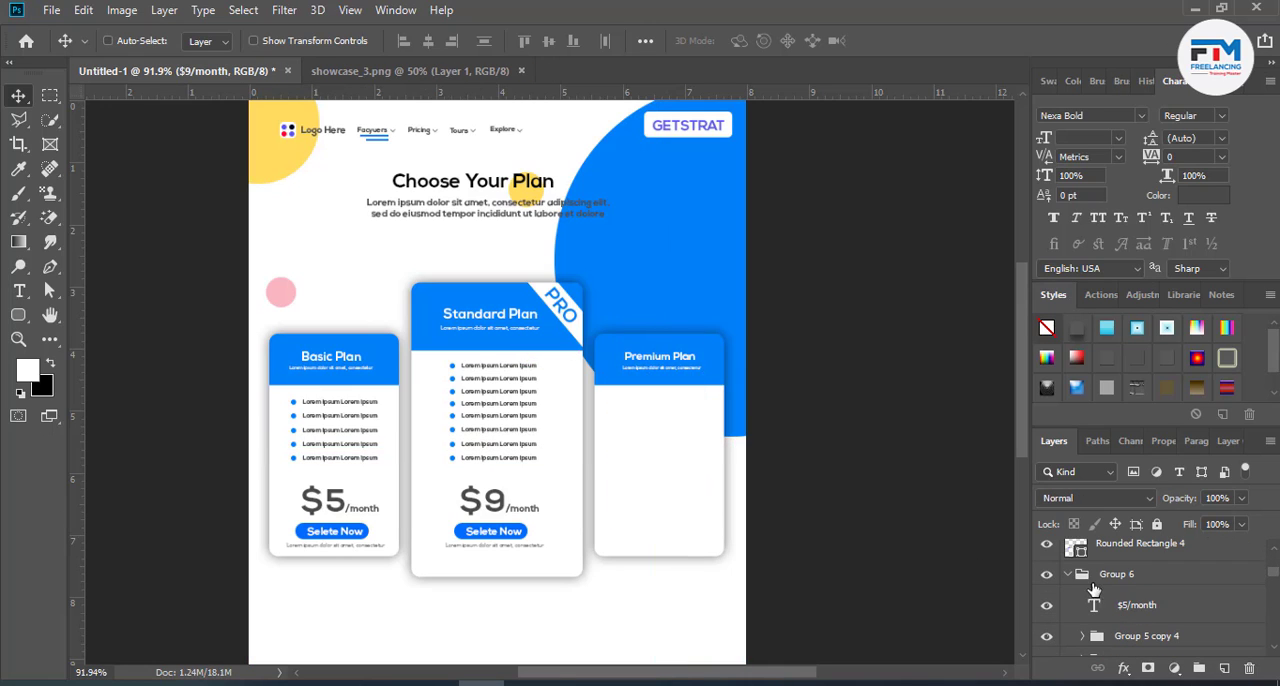
click(1068, 577)
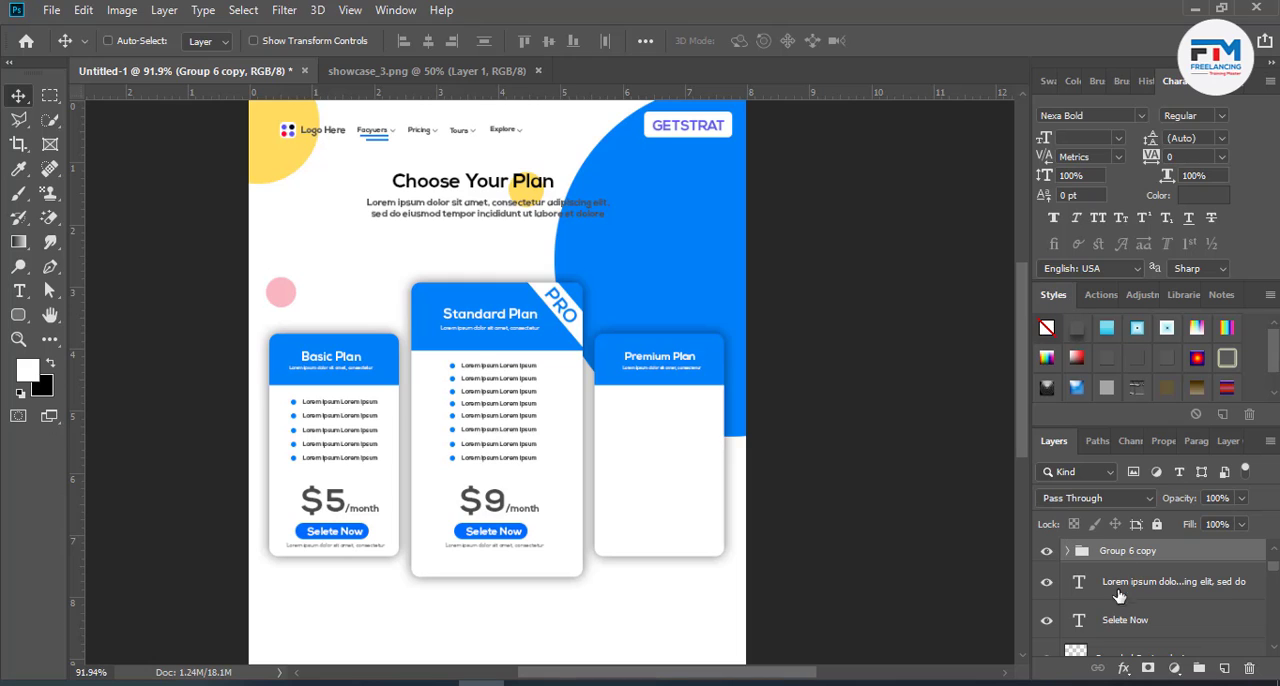
drag(461, 529, 589, 538)
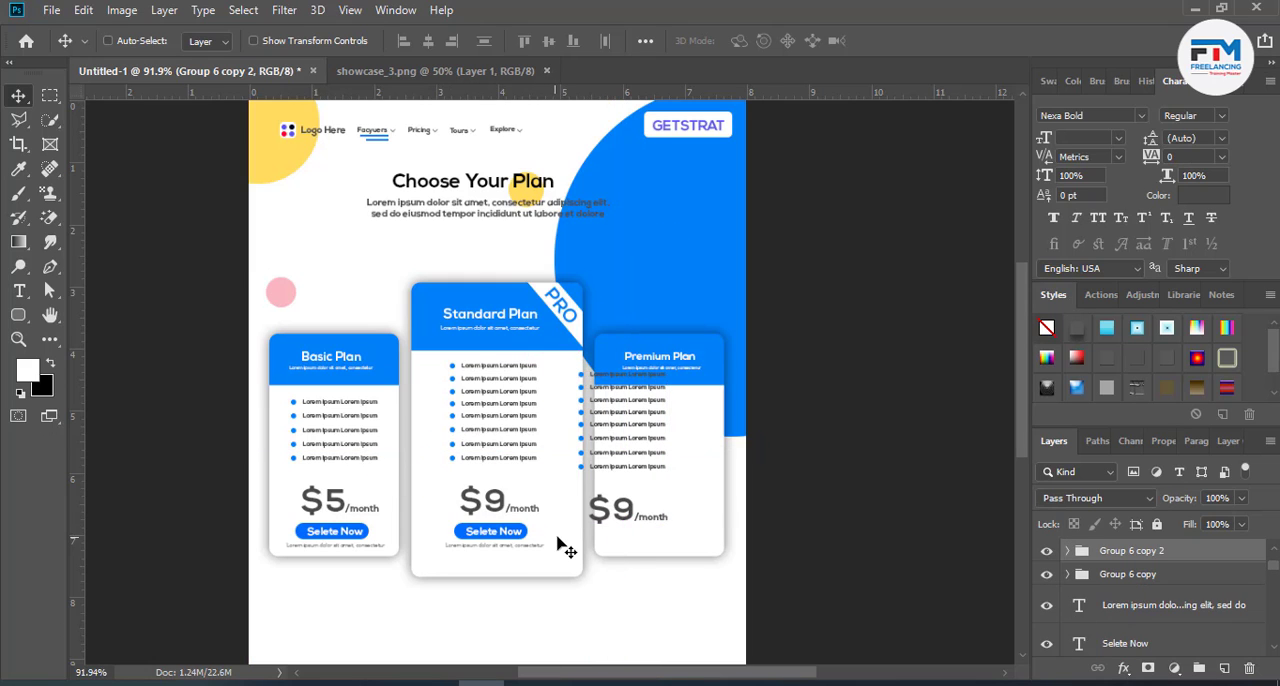
key(ctrl+z)
- Duplicate the Basic Plan's feature list, price, button, label and placeholder line onto the Premium Plan card
scroll(1131, 603, up, 2)
scroll(1131, 604, down, 3)
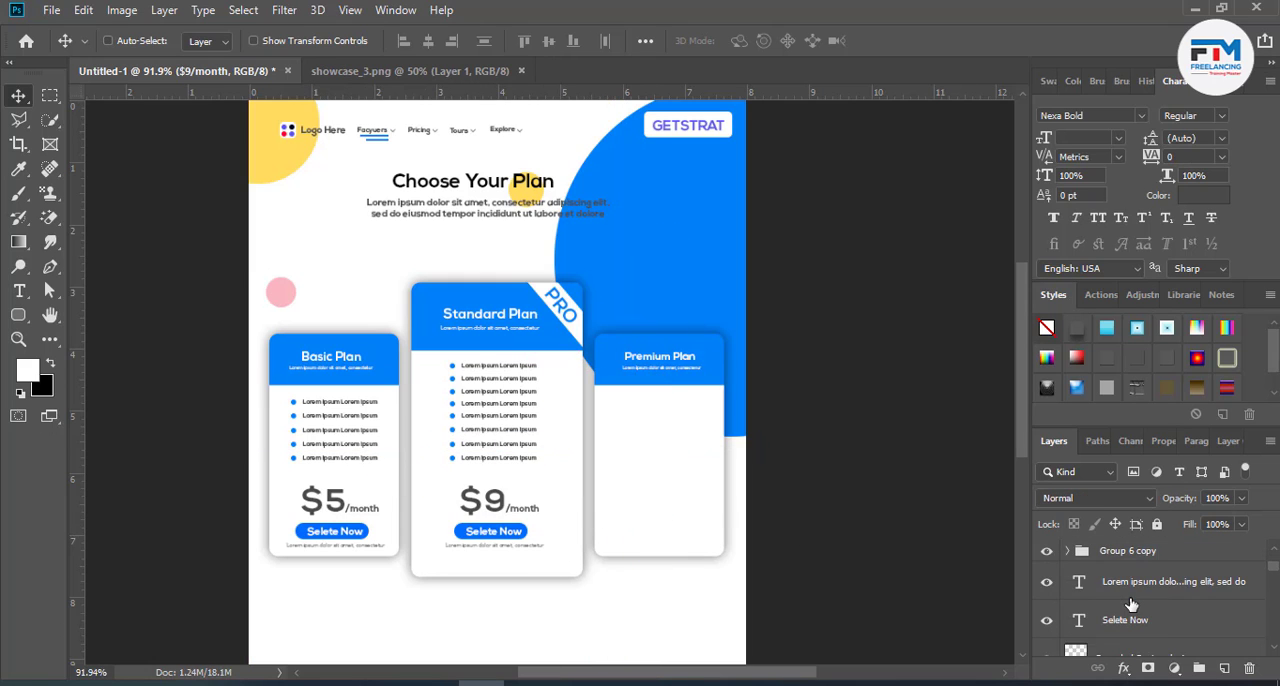
scroll(1127, 615, down, 3)
scroll(1120, 605, up, 2)
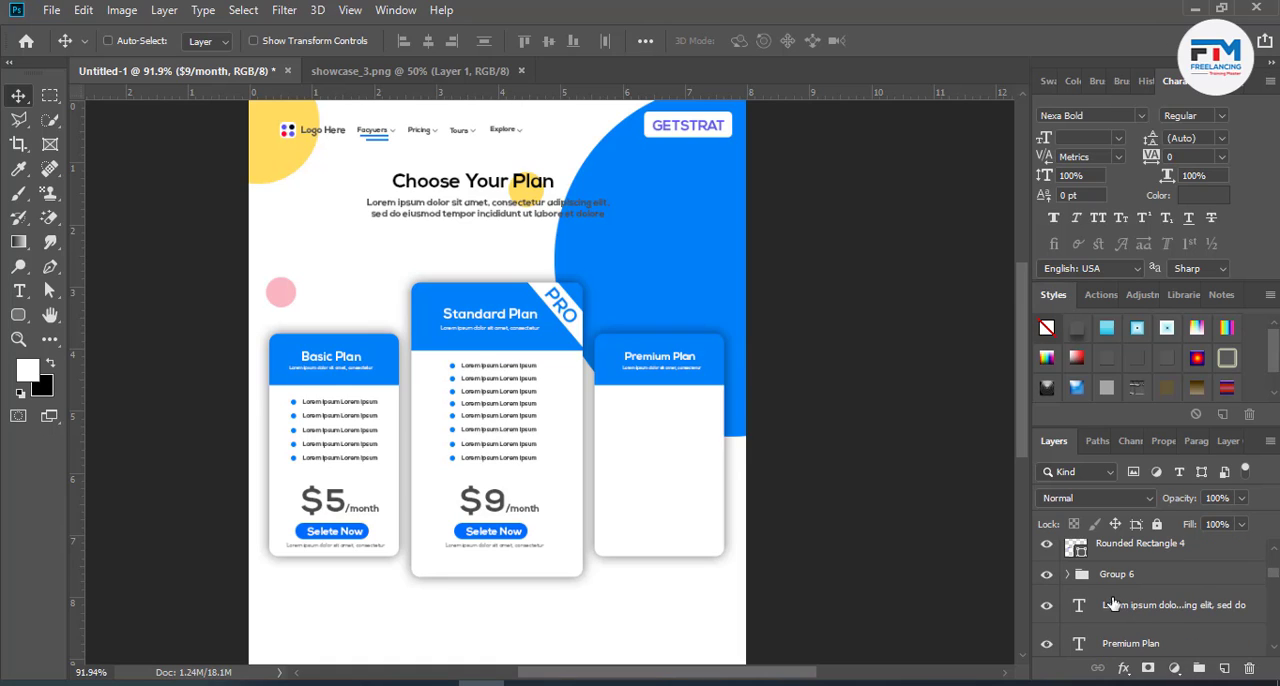
click(1118, 580)
scroll(1131, 594, up, 3)
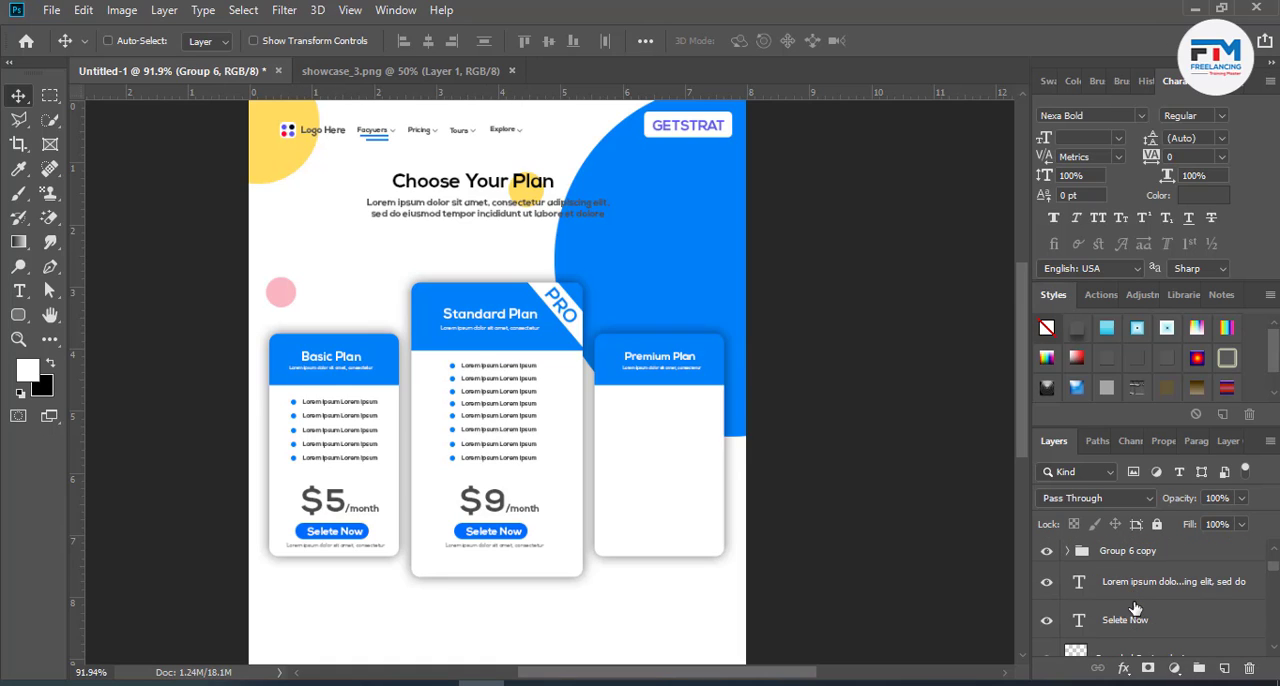
shift+click(1122, 584)
drag(340, 481, 667, 480)
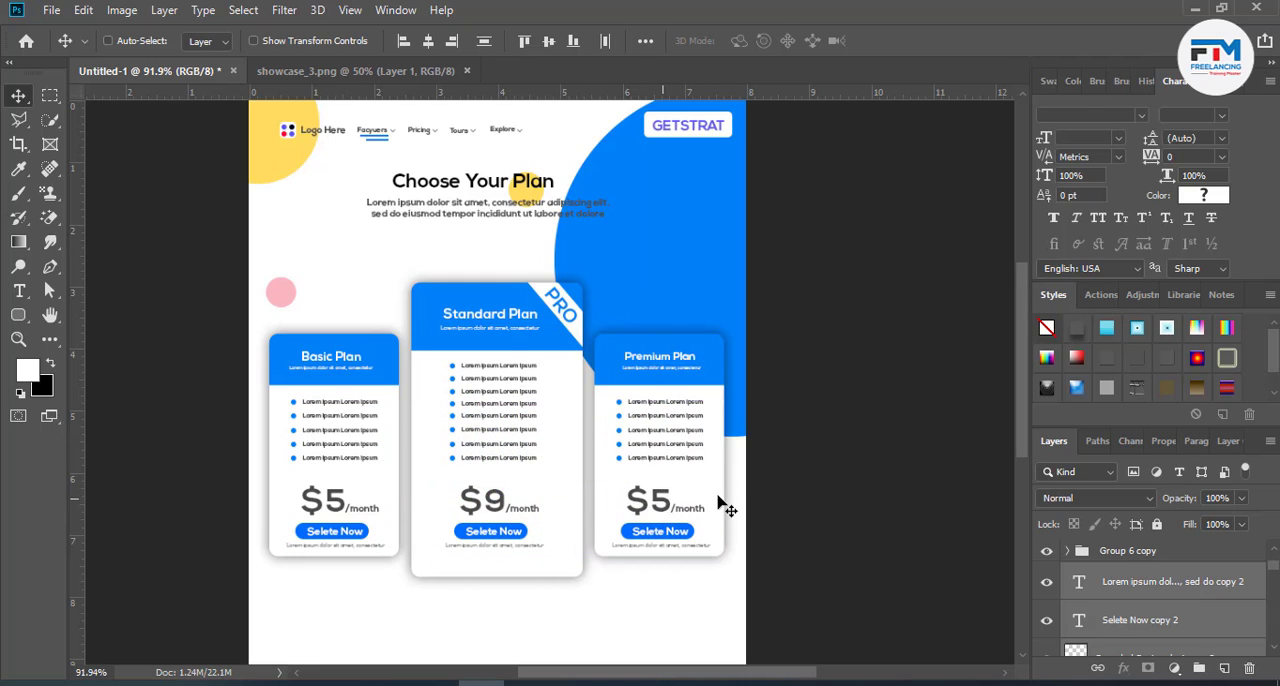
- Set the Premium Plan's monthly price to $8
scroll(718, 499, up, 2)
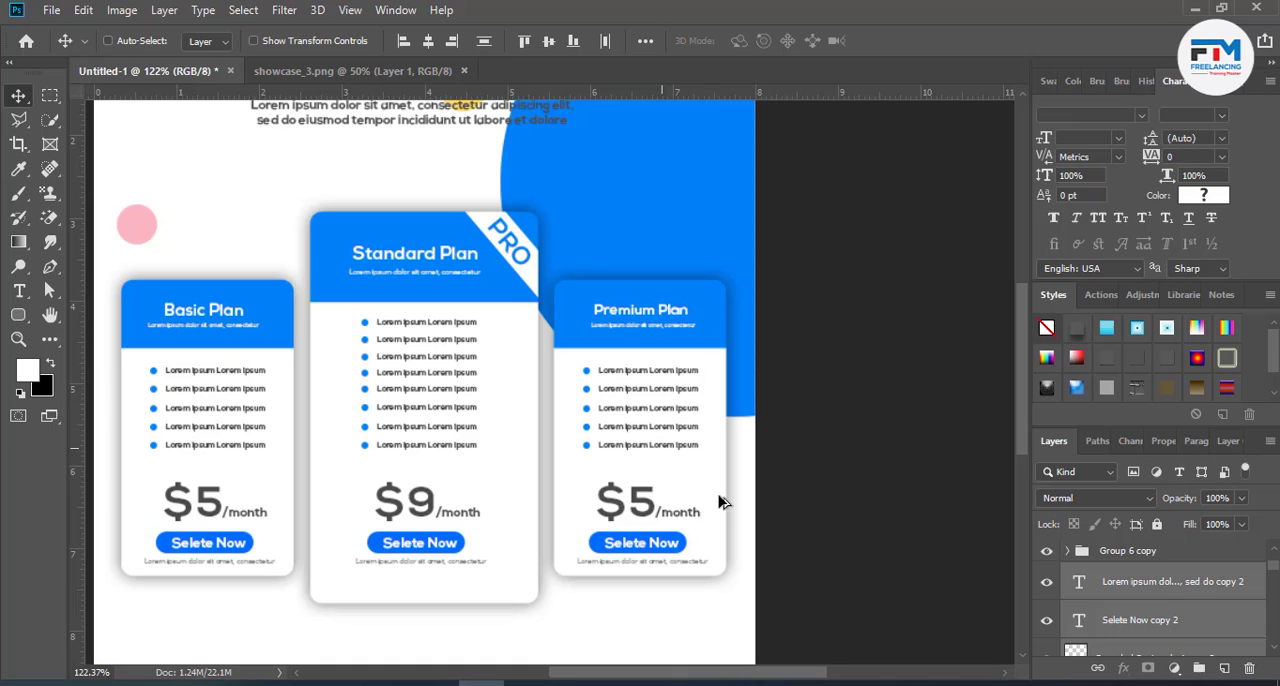
ctrl+click(632, 506)
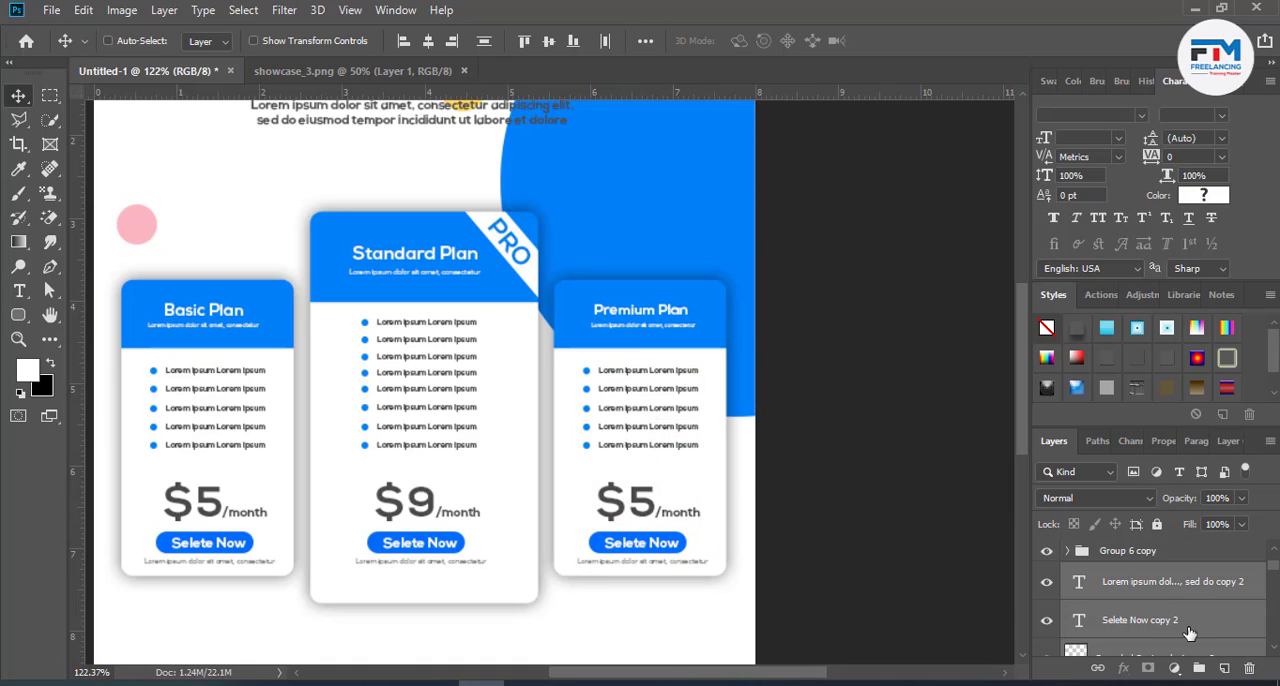
double_click(640, 504)
drag(640, 503, 648, 500)
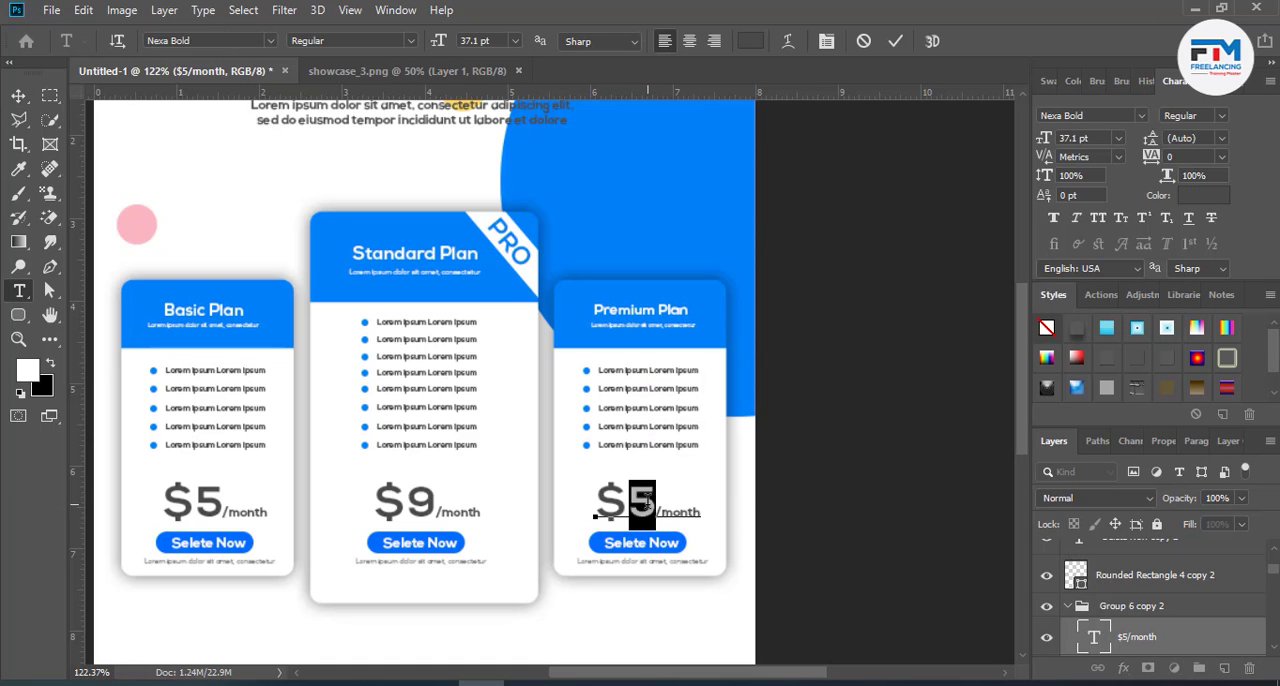
key(BackSpace)
text(8)
click(895, 41)
key(v)
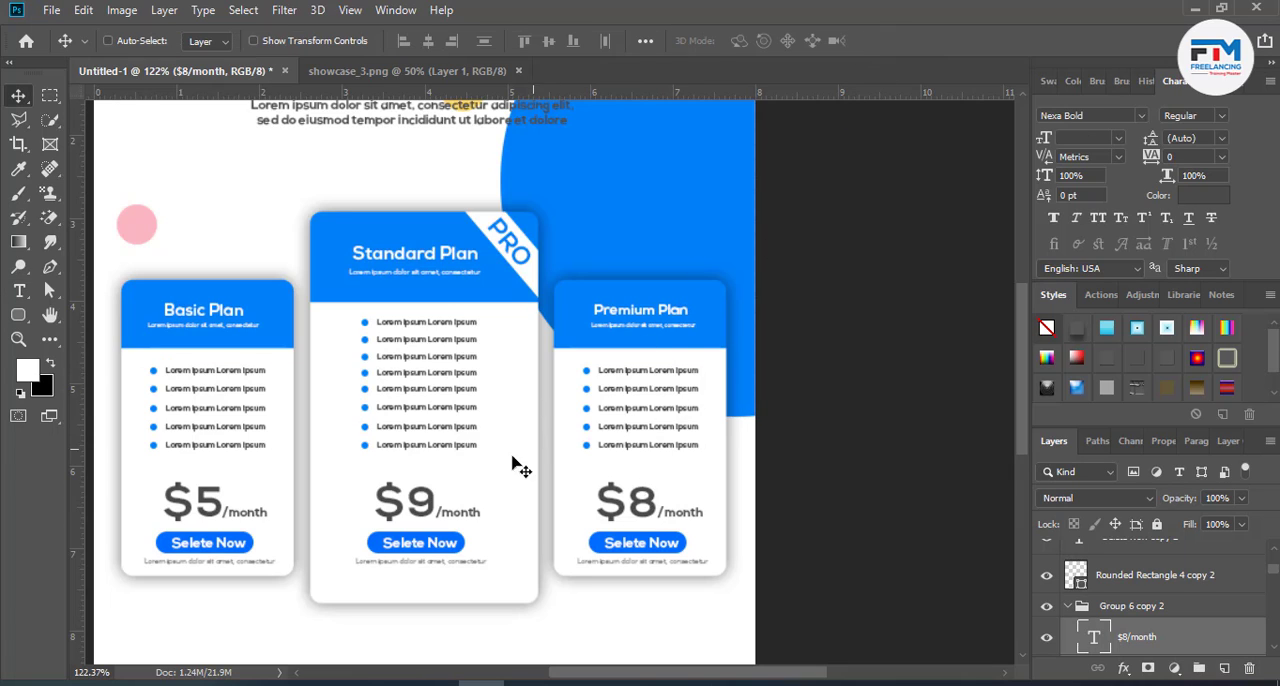
double_click(421, 510)
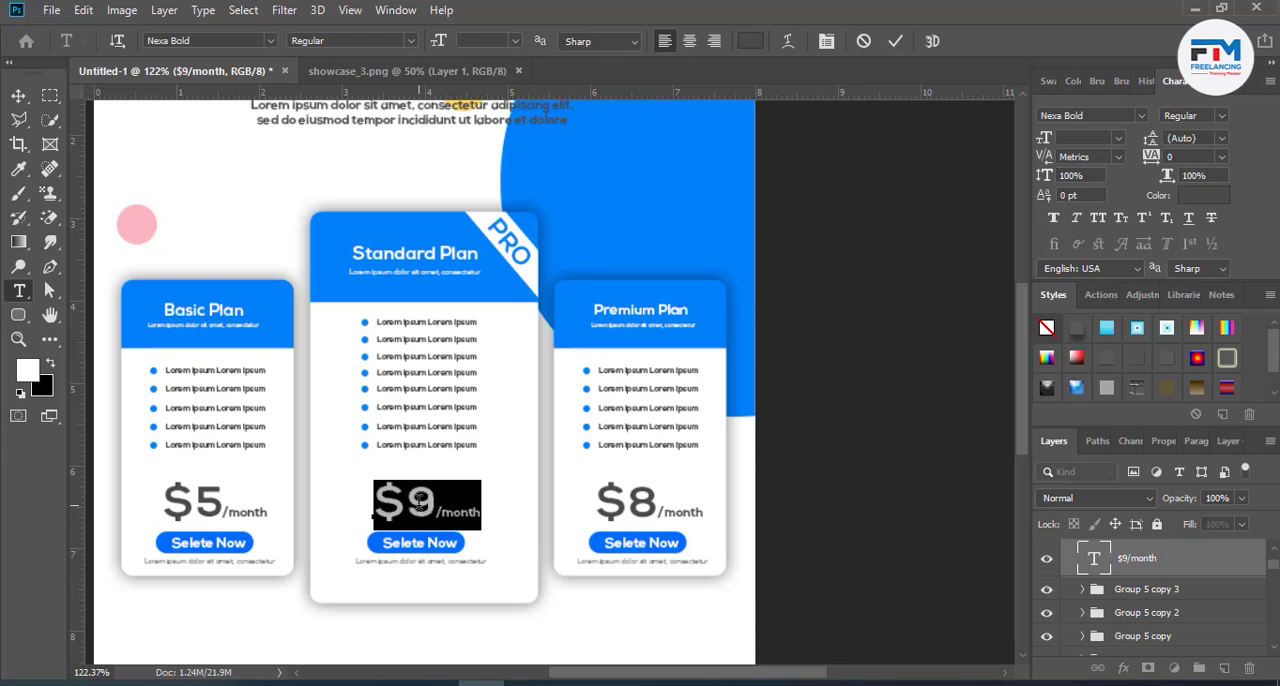
double_click(424, 503)
key(Escape)
key(v)
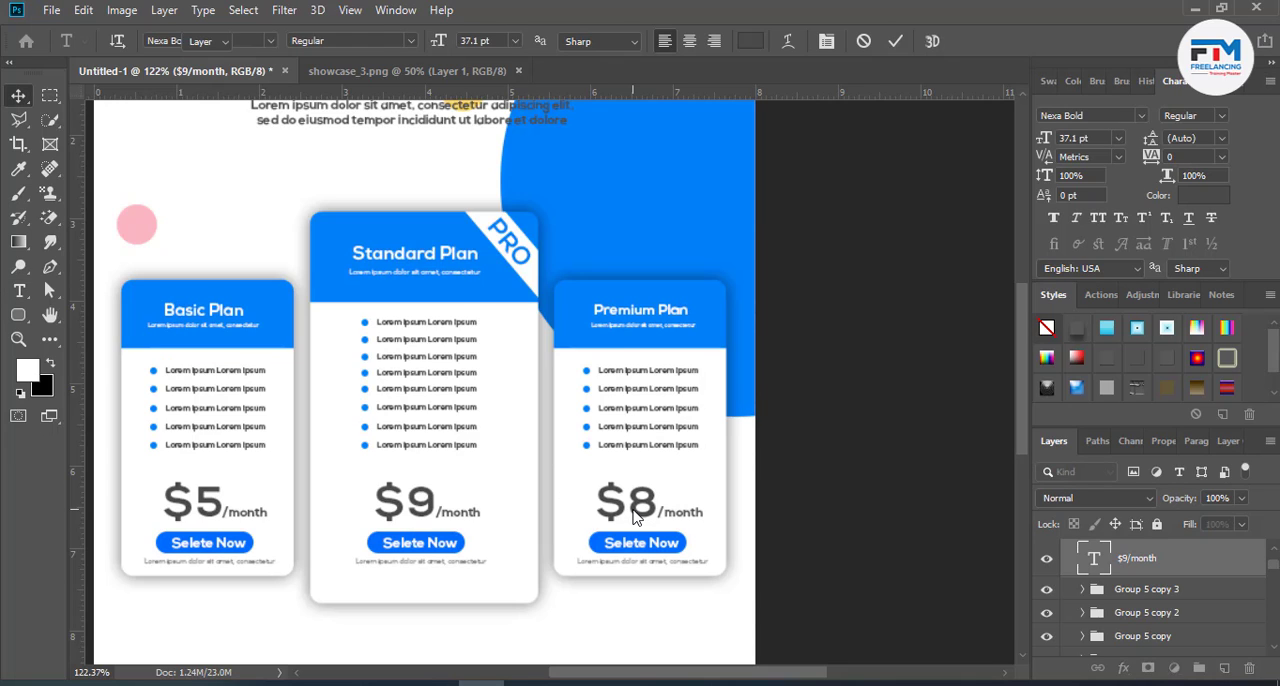
- Set the Premium Plan's monthly price to $15 and shift it slightly left and up to sit centrally above the button
double_click(640, 512)
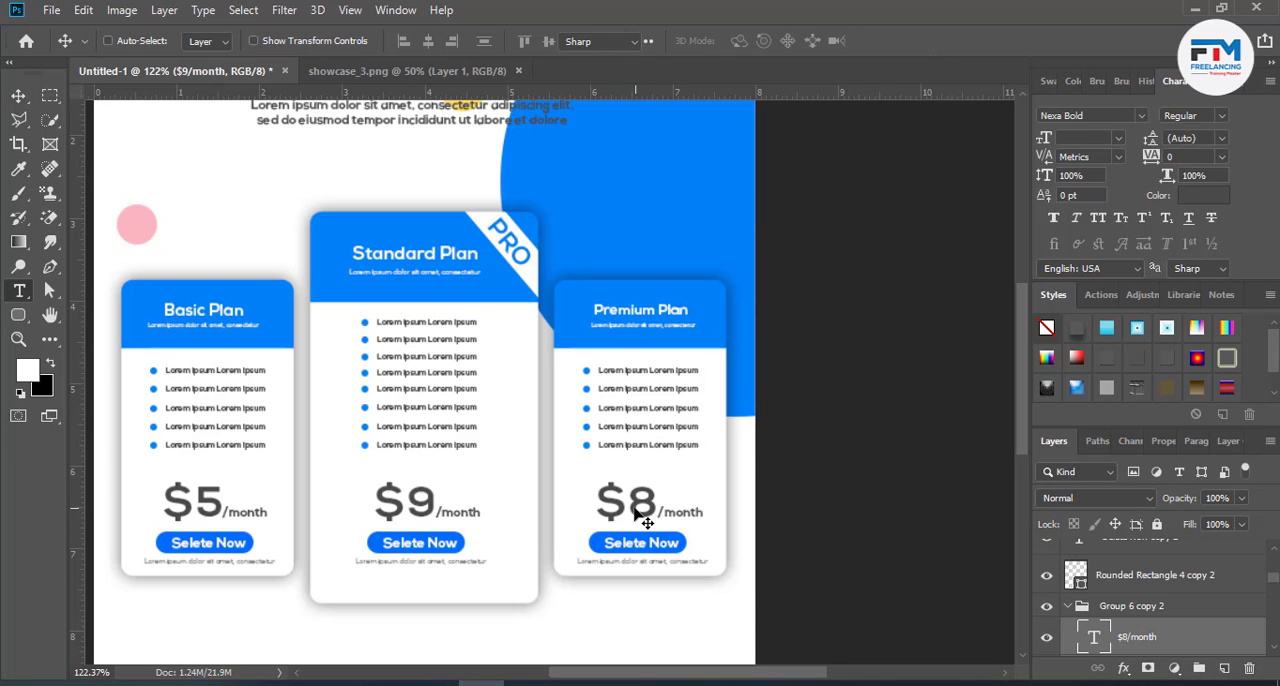
double_click(643, 502)
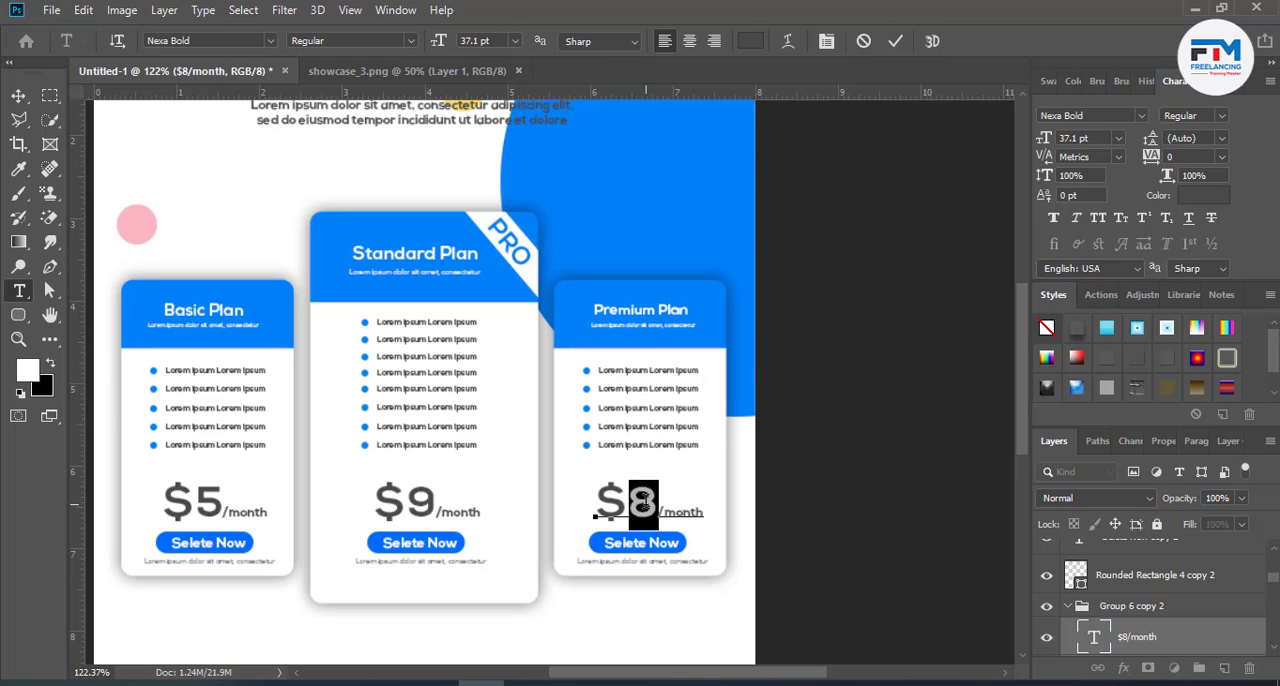
text(1)
key(BackSpace)
text(15)
drag(708, 538, 689, 543)
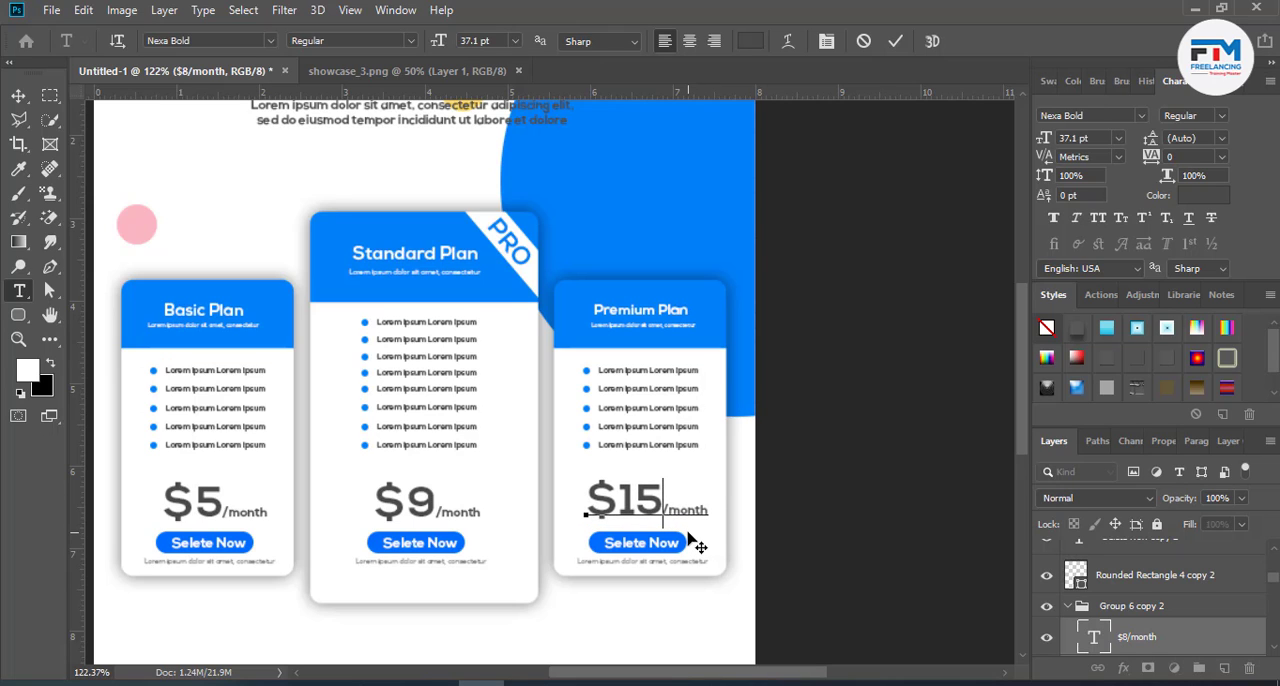
click(896, 41)
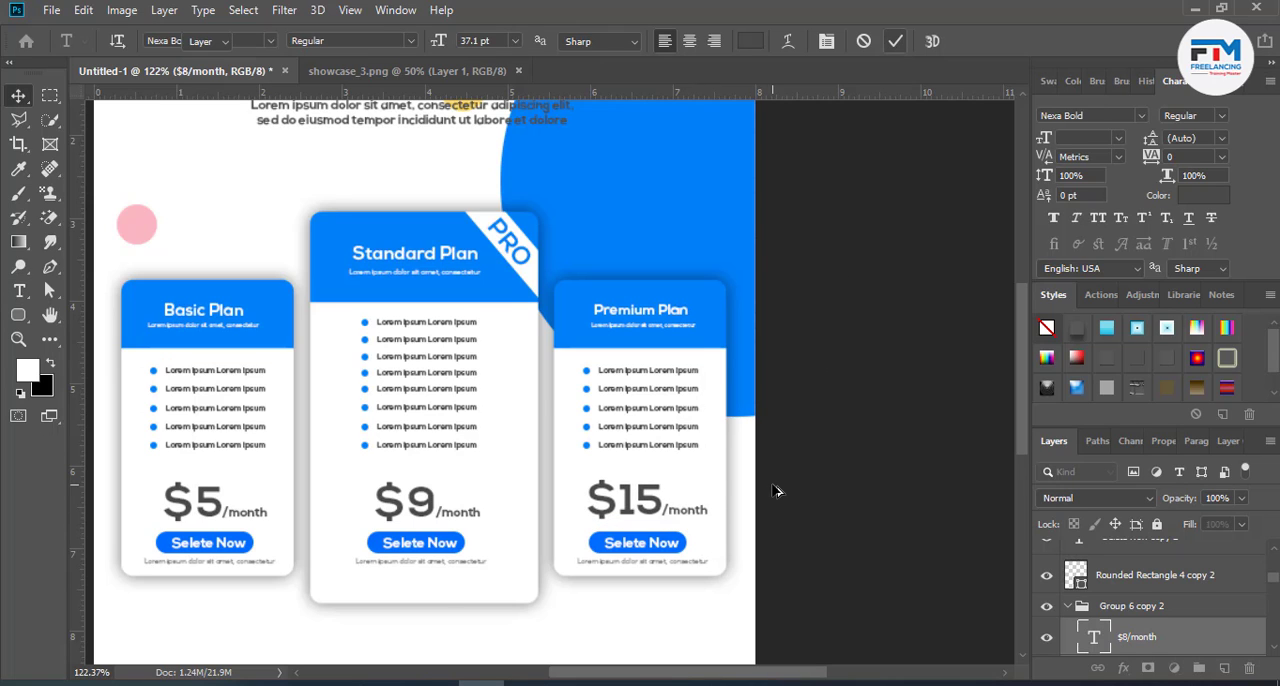
- Duplicate the pink circle into the empty area below the Basic Plan card and recolour the copy blue, 0080f8
scroll(775, 494, down, 2)
scroll(538, 603, up, 1)
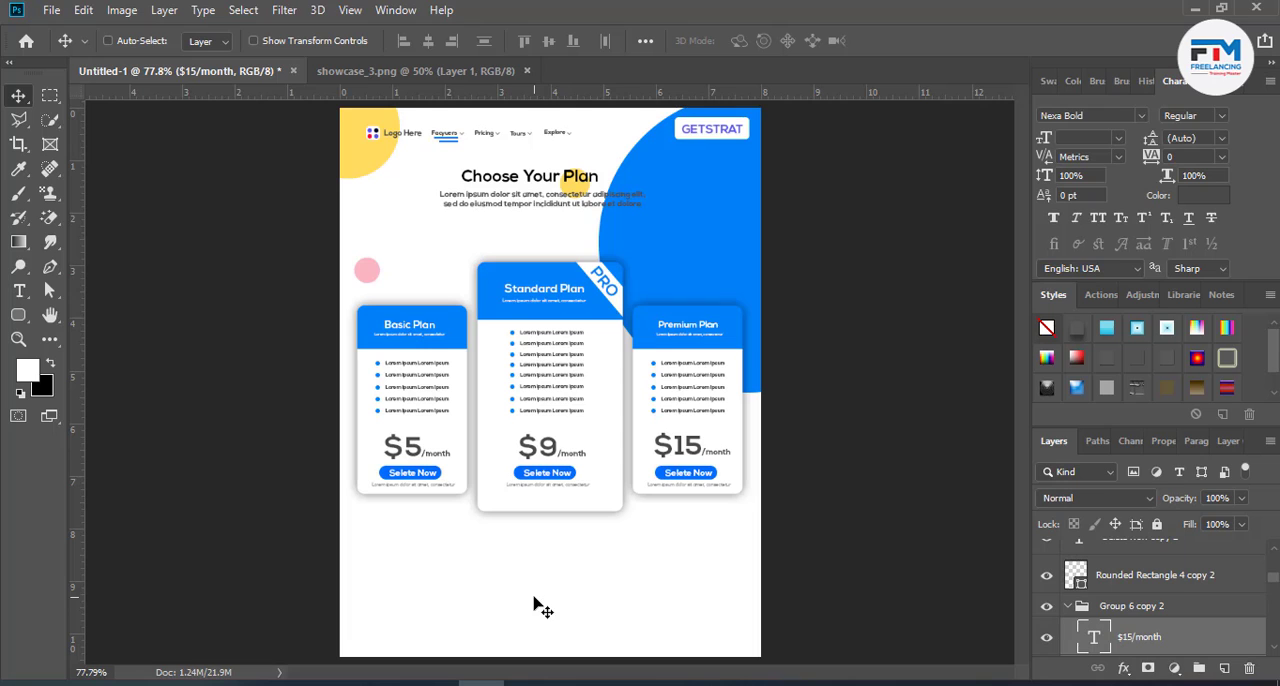
ctrl+click(366, 278)
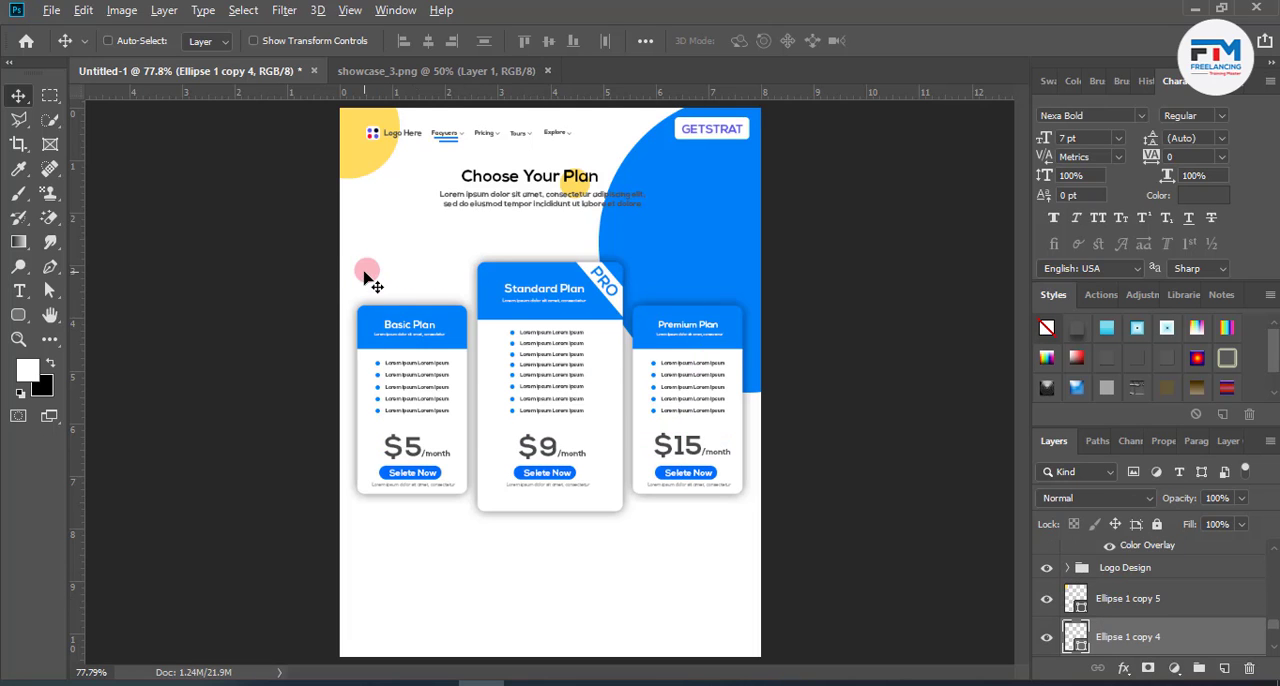
drag(366, 278, 421, 589)
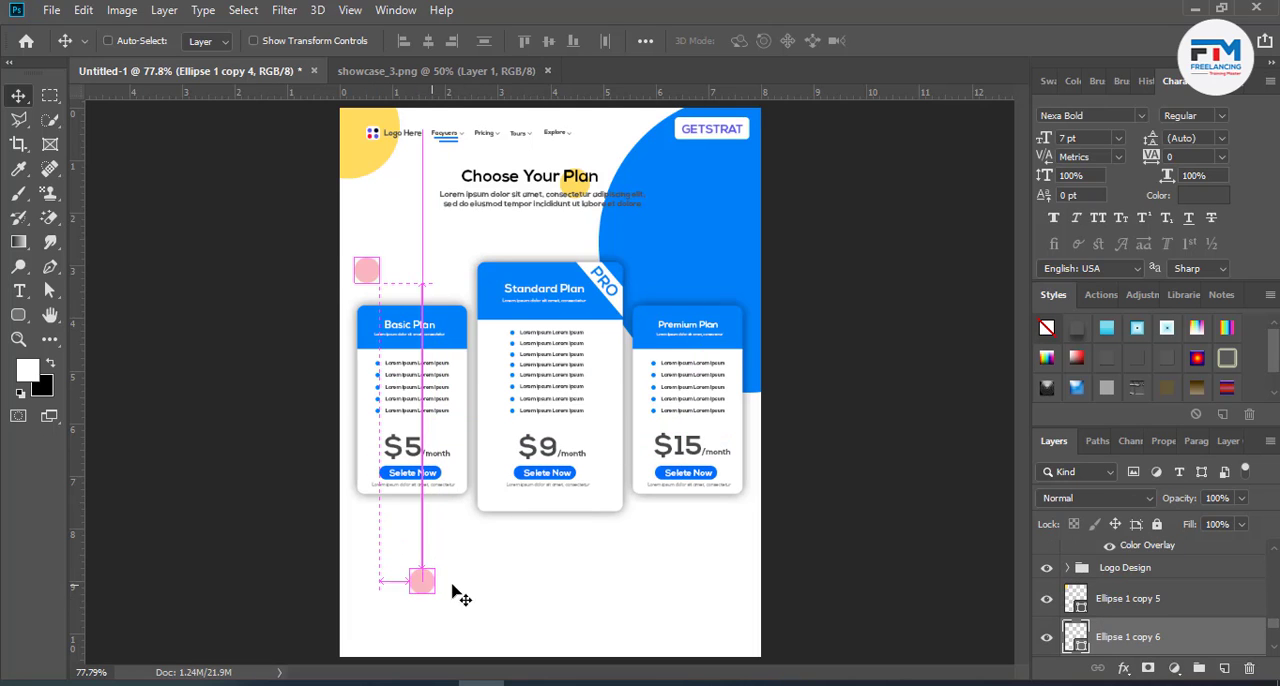
double_click(1068, 636)
click(711, 240)
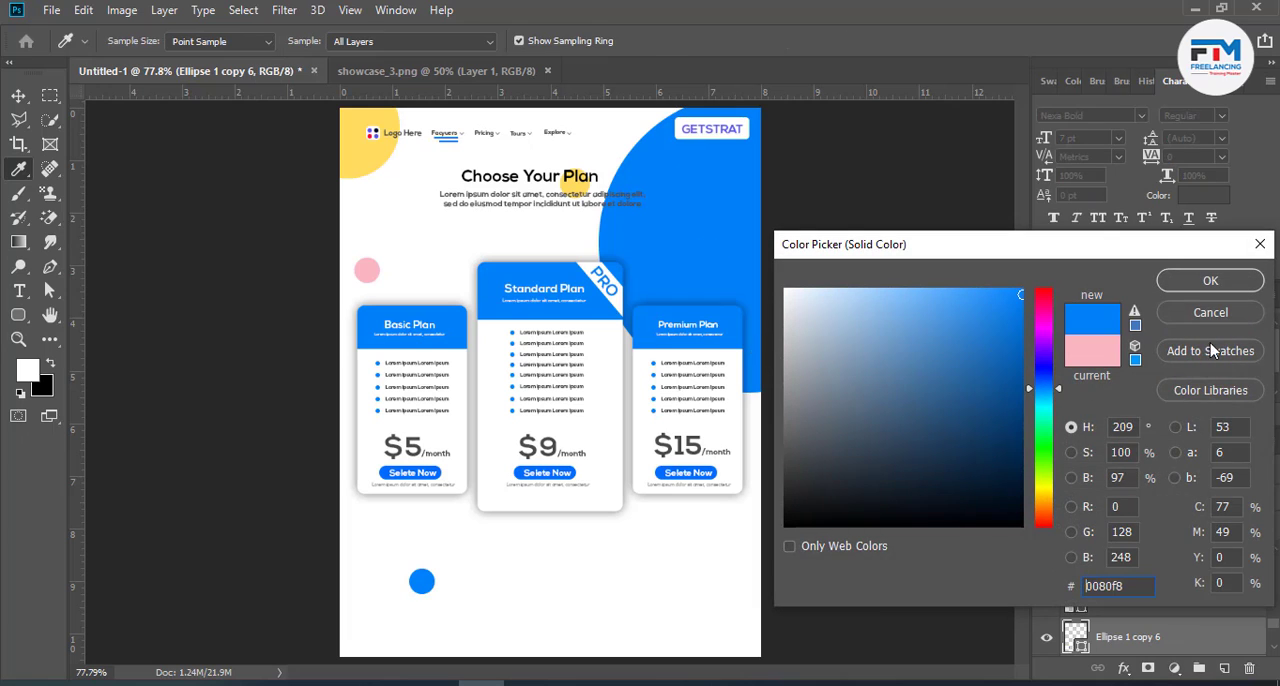
click(1186, 288)
- Duplicate the new blue circle to the area below the Premium Plan card and scale the copy to 40%
drag(421, 580, 640, 546)
key(ctrl+t)
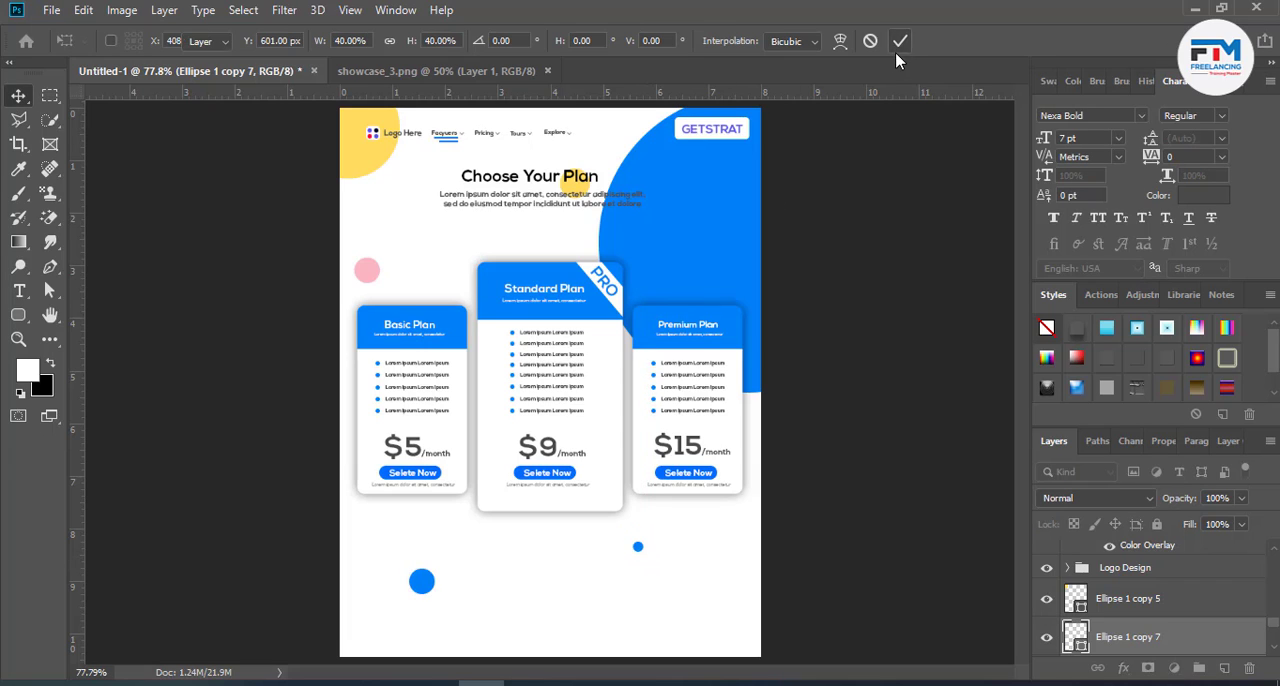
click(900, 41)
scroll(617, 543, down, 2)
scroll(540, 567, up, 4)
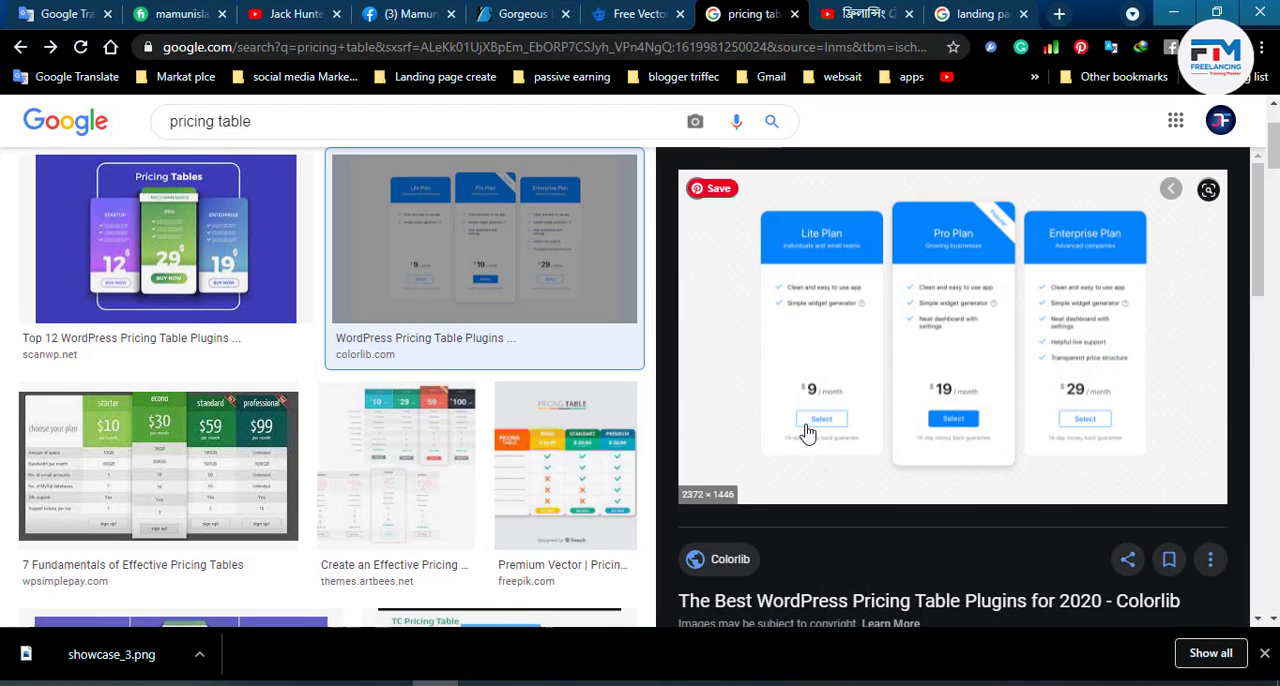
- Replace the pricing table image search with a search for "Website design"
drag(284, 134, 166, 132)
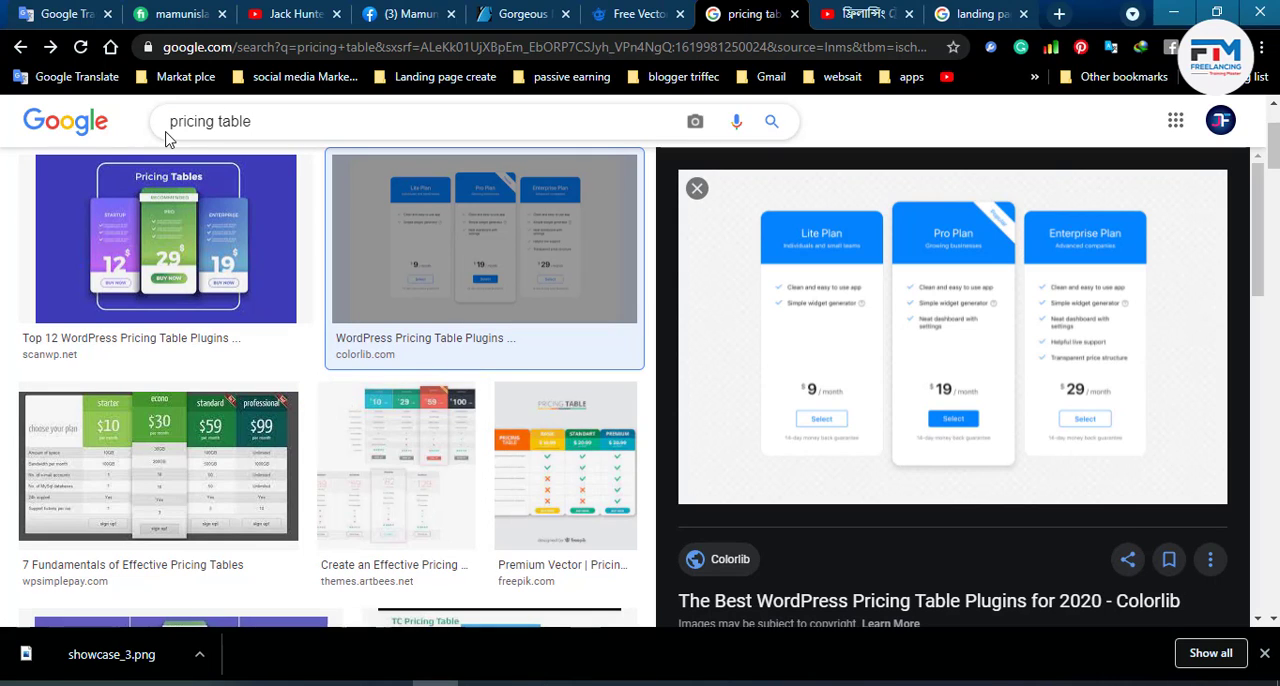
drag(248, 121, 168, 121)
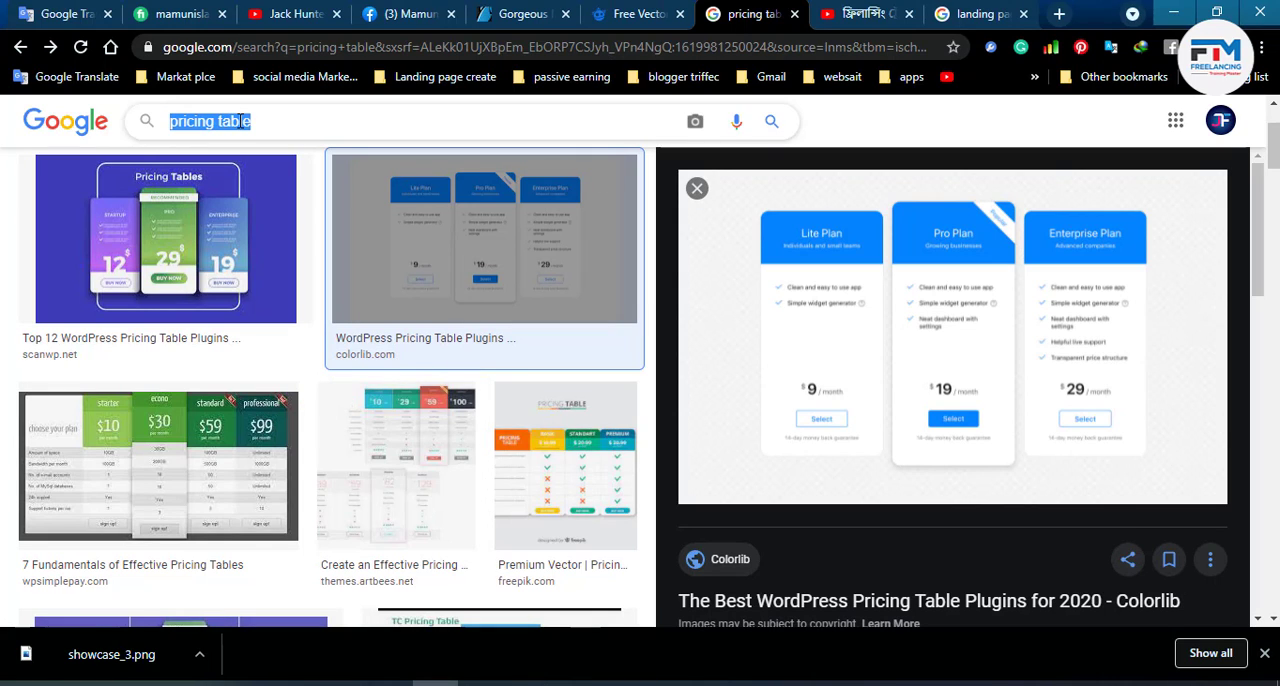
text(Website design)
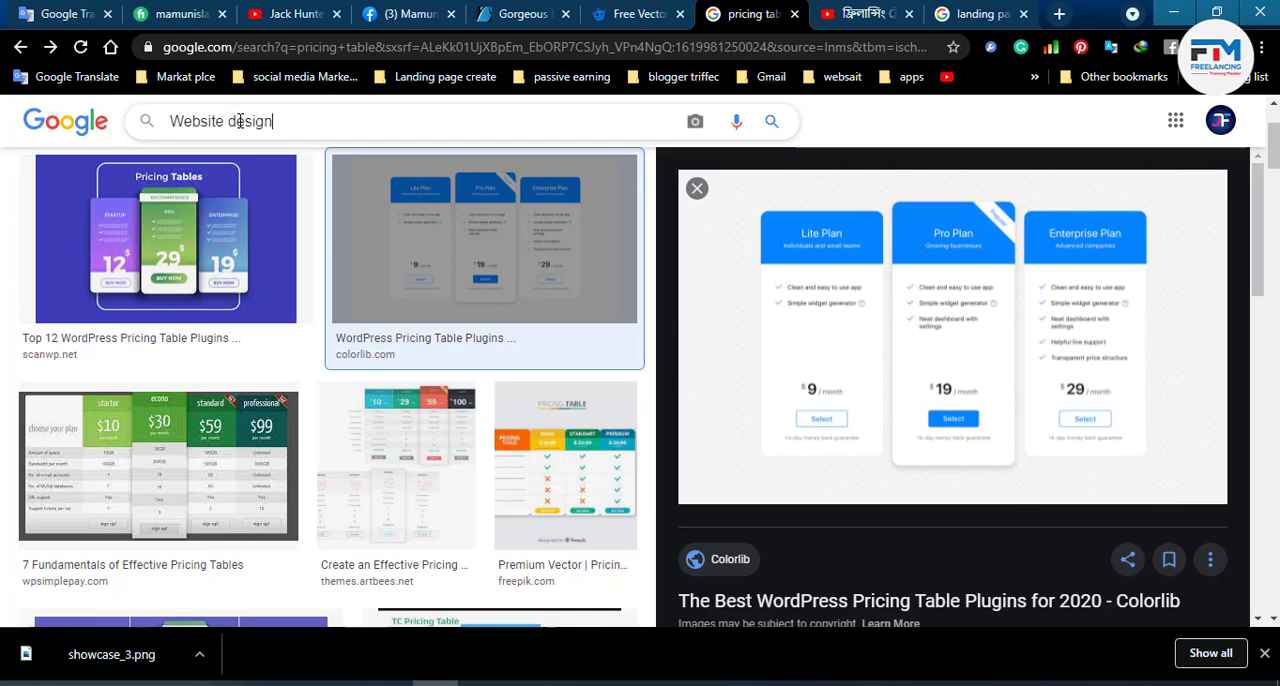
key(Return)
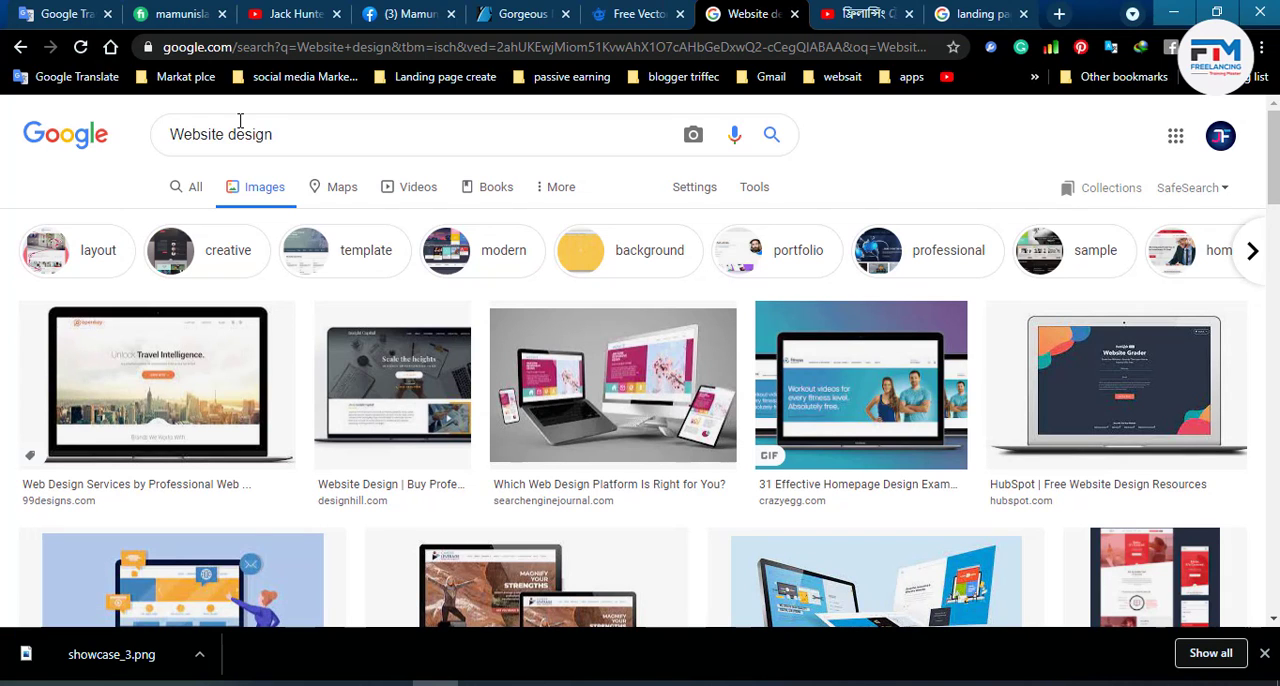
- Look through the website design images for layout ideas and preview the purple digital product agency design from Dribbble
scroll(890, 490, down, 1)
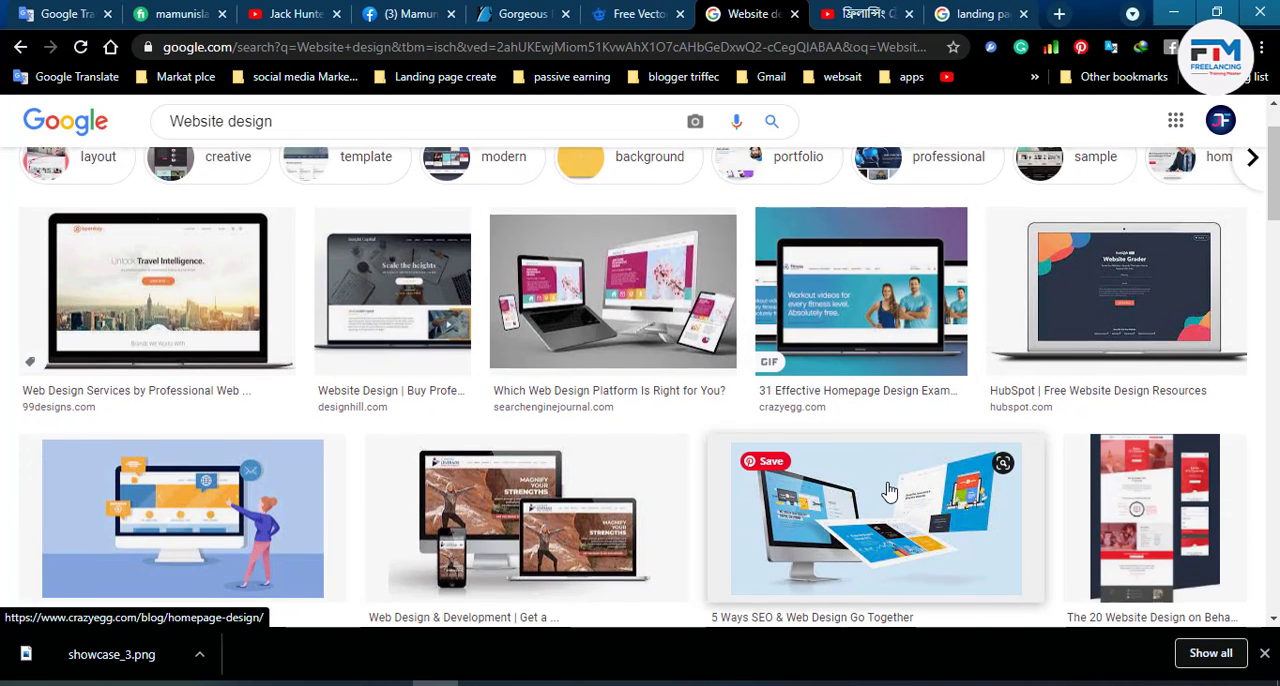
scroll(889, 490, down, 5)
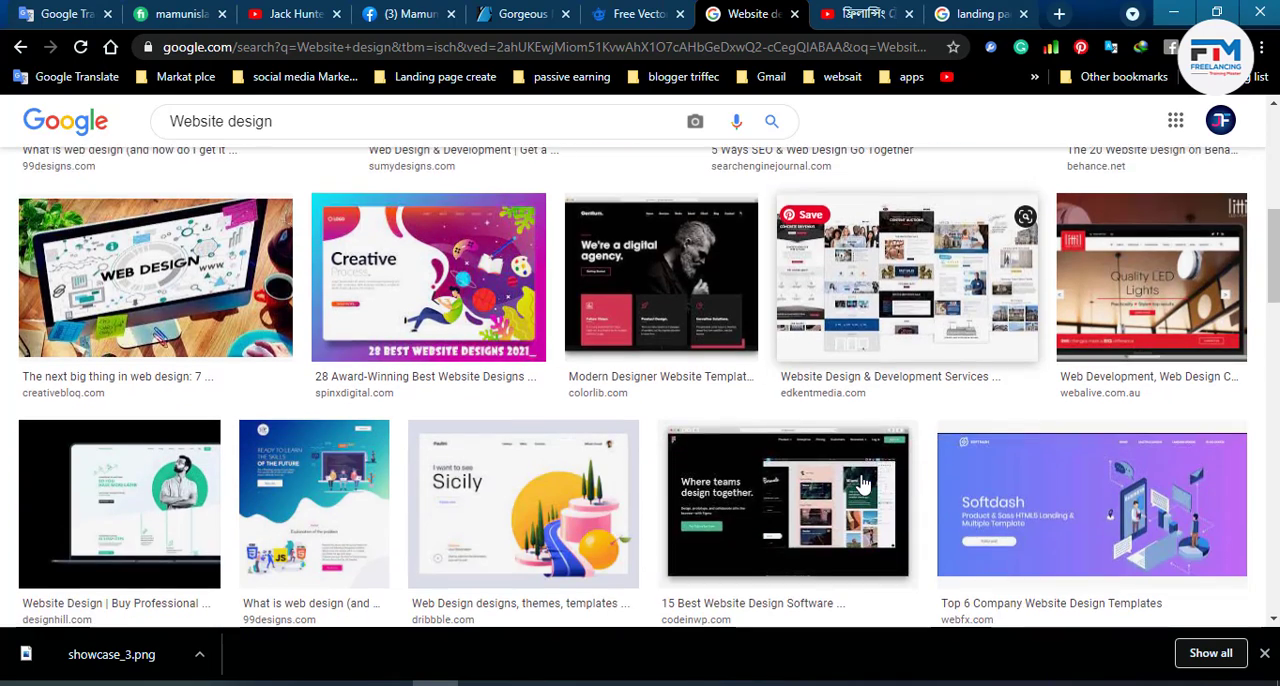
scroll(860, 485, down, 2)
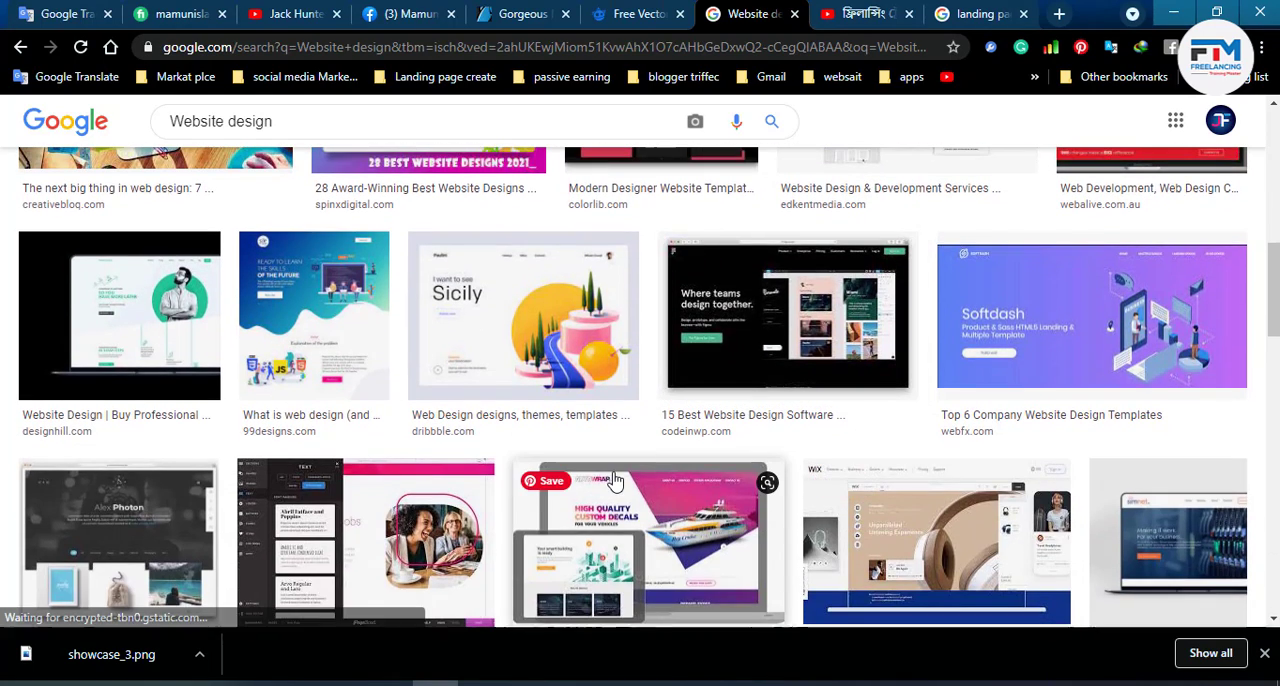
scroll(600, 478, down, 2)
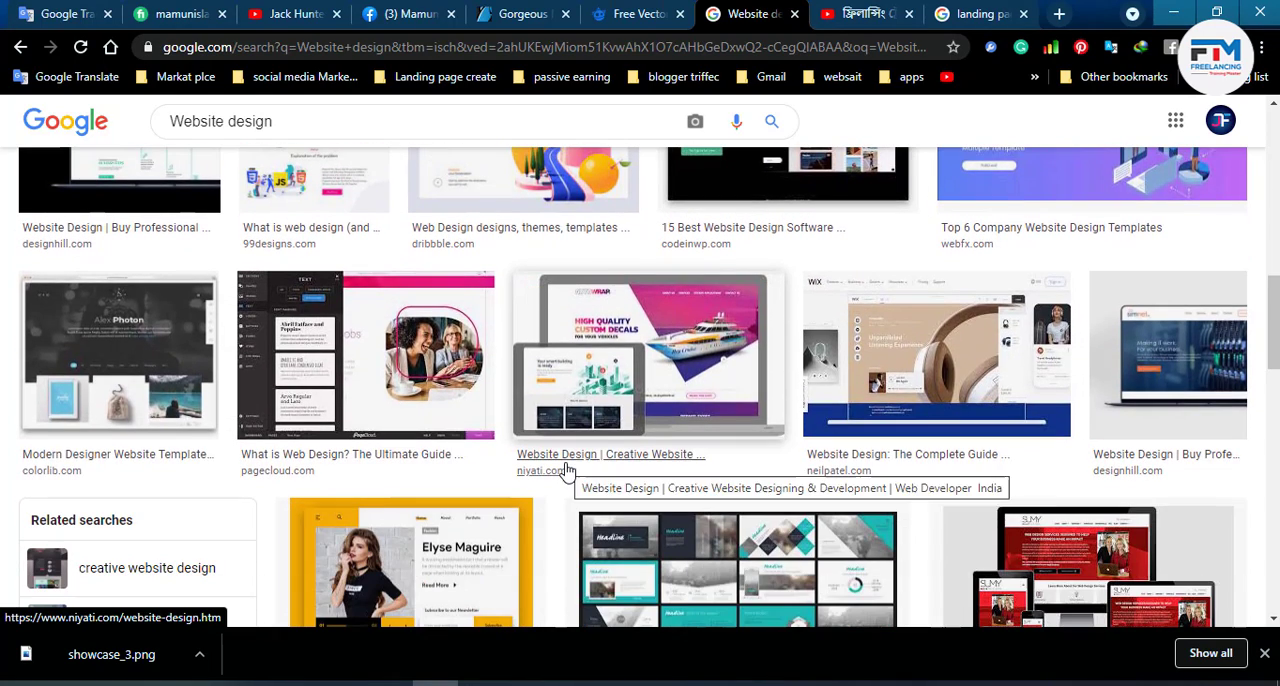
scroll(566, 470, down, 2)
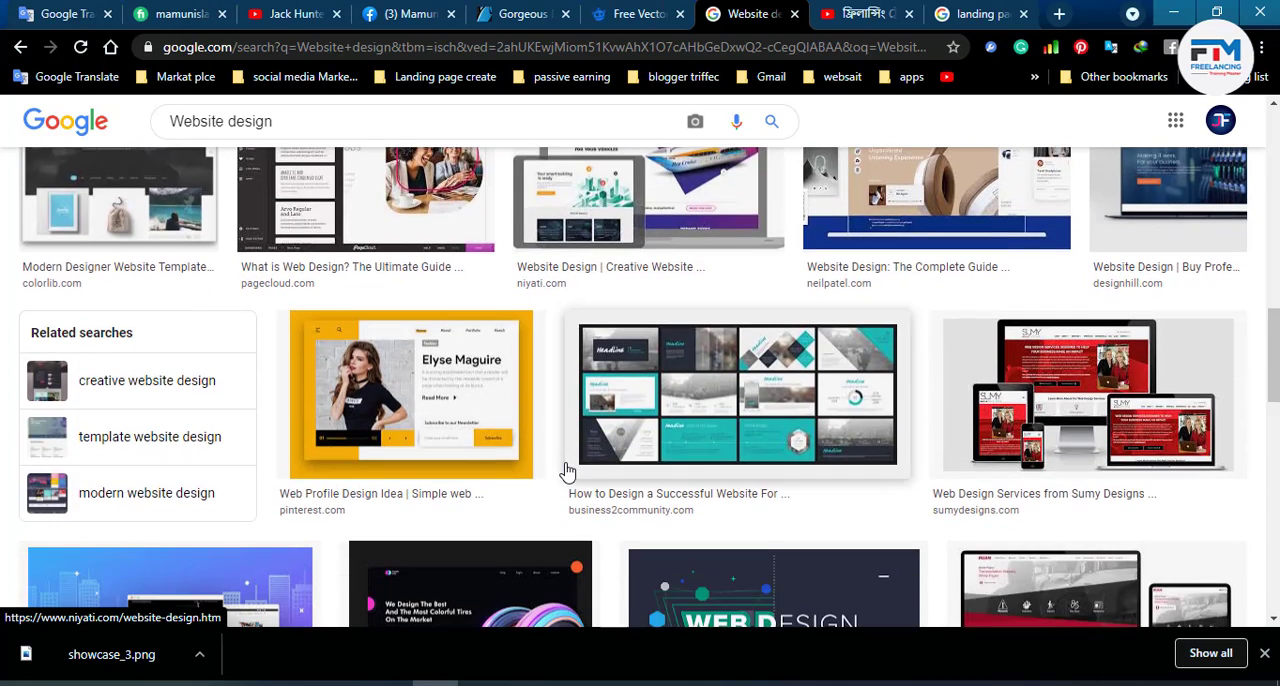
scroll(566, 470, down, 4)
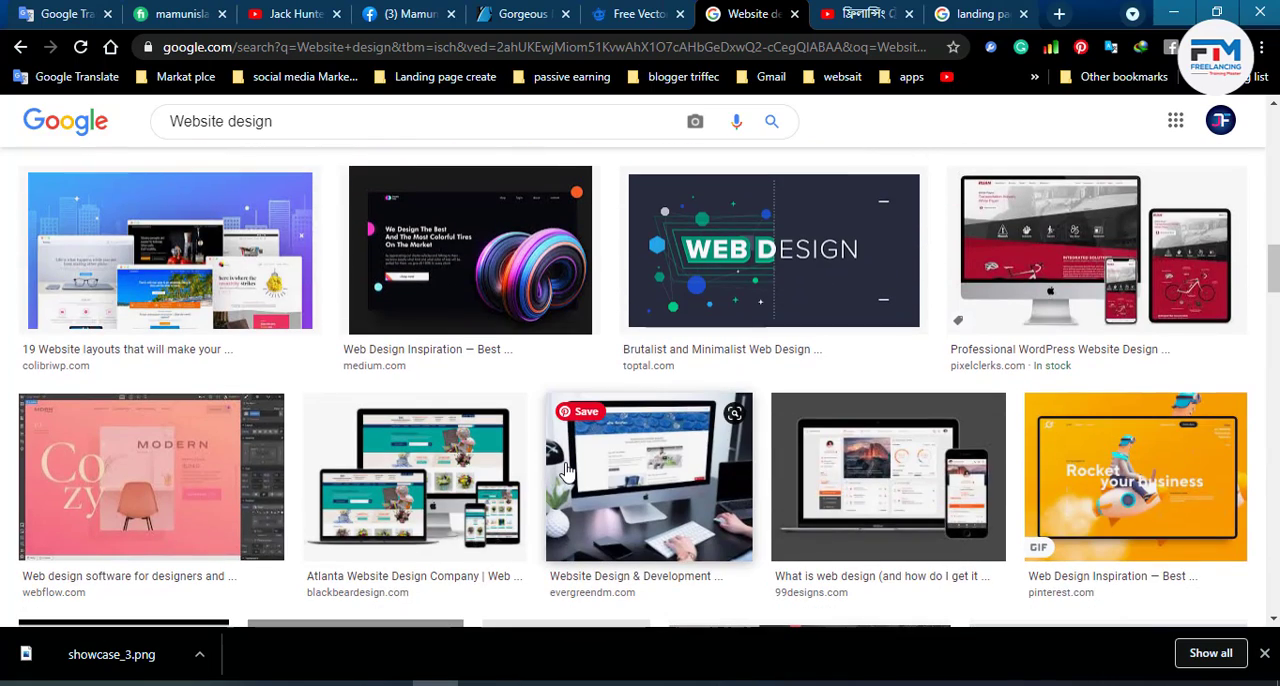
scroll(566, 470, down, 3)
scroll(566, 470, down, 5)
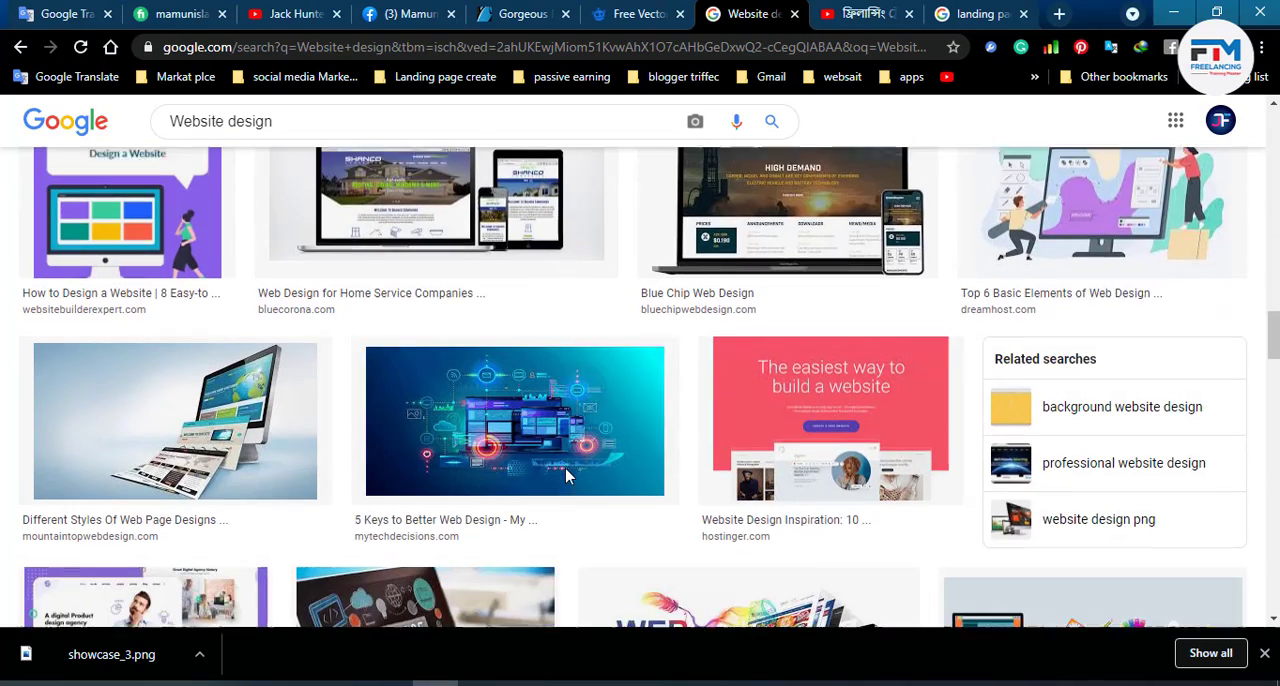
scroll(566, 475, down, 3)
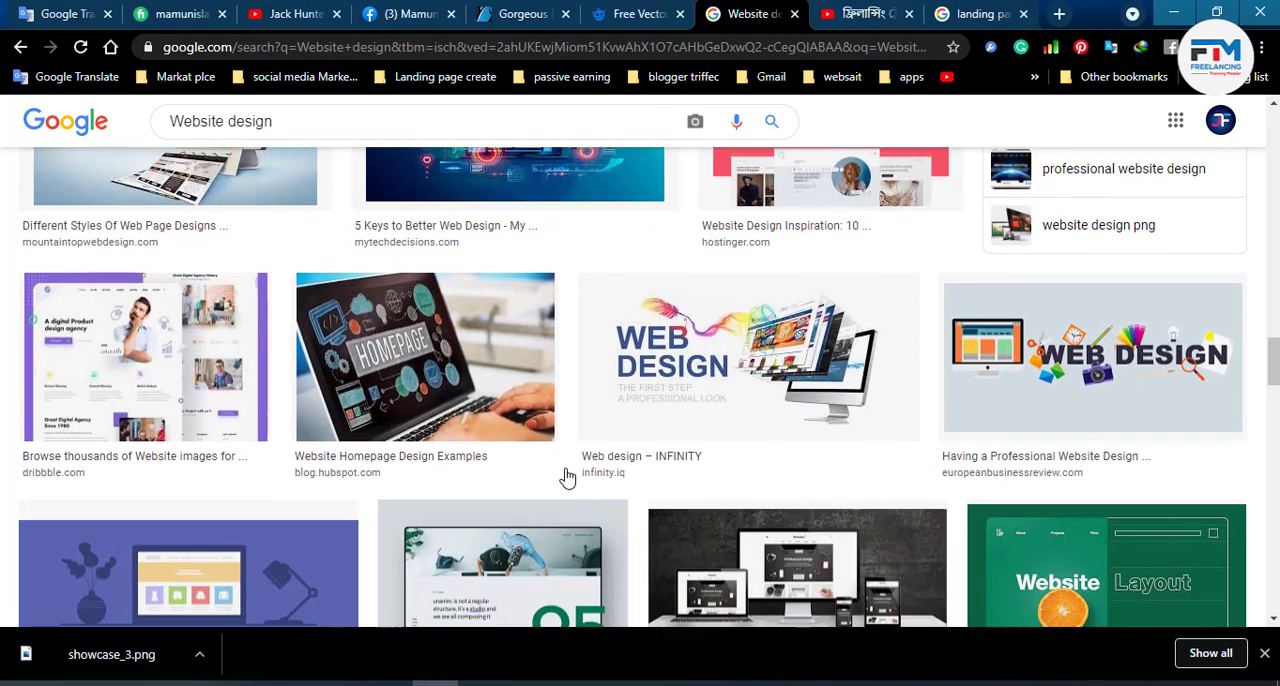
scroll(566, 478, down, 2)
click(147, 240)
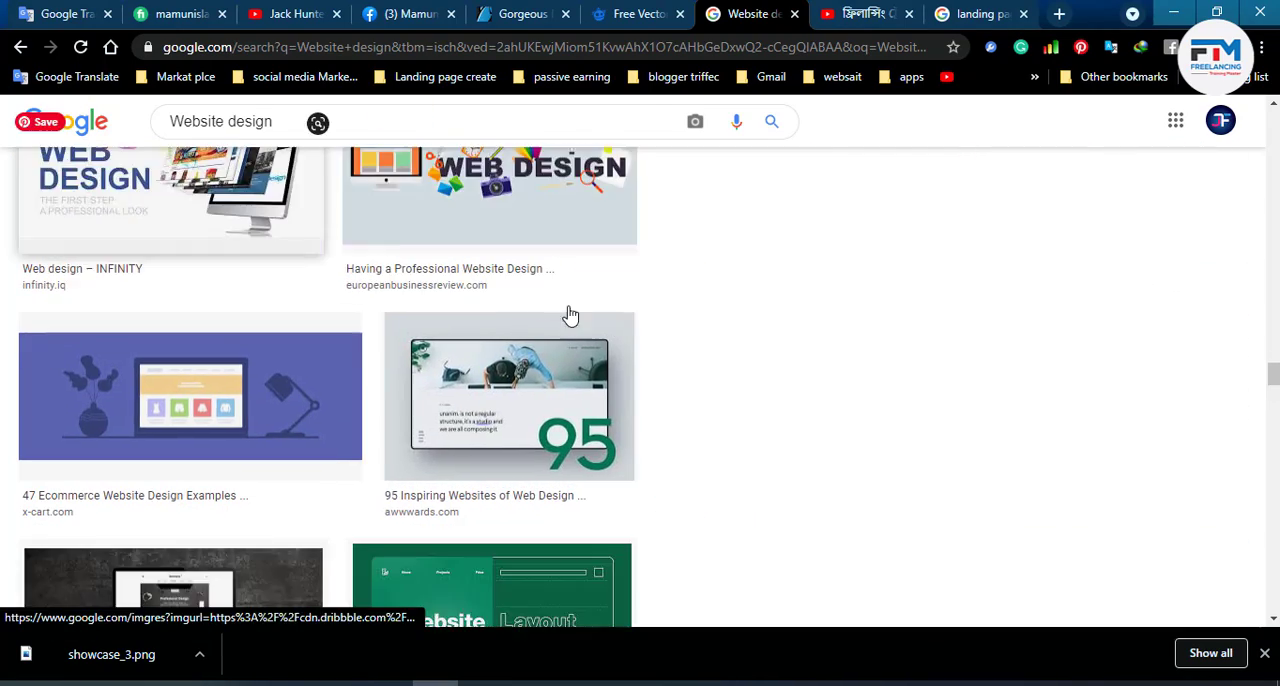
- Examine further website design image results for page layout references, keeping the Dribbble preview open
scroll(355, 420, down, 3)
scroll(352, 443, down, 5)
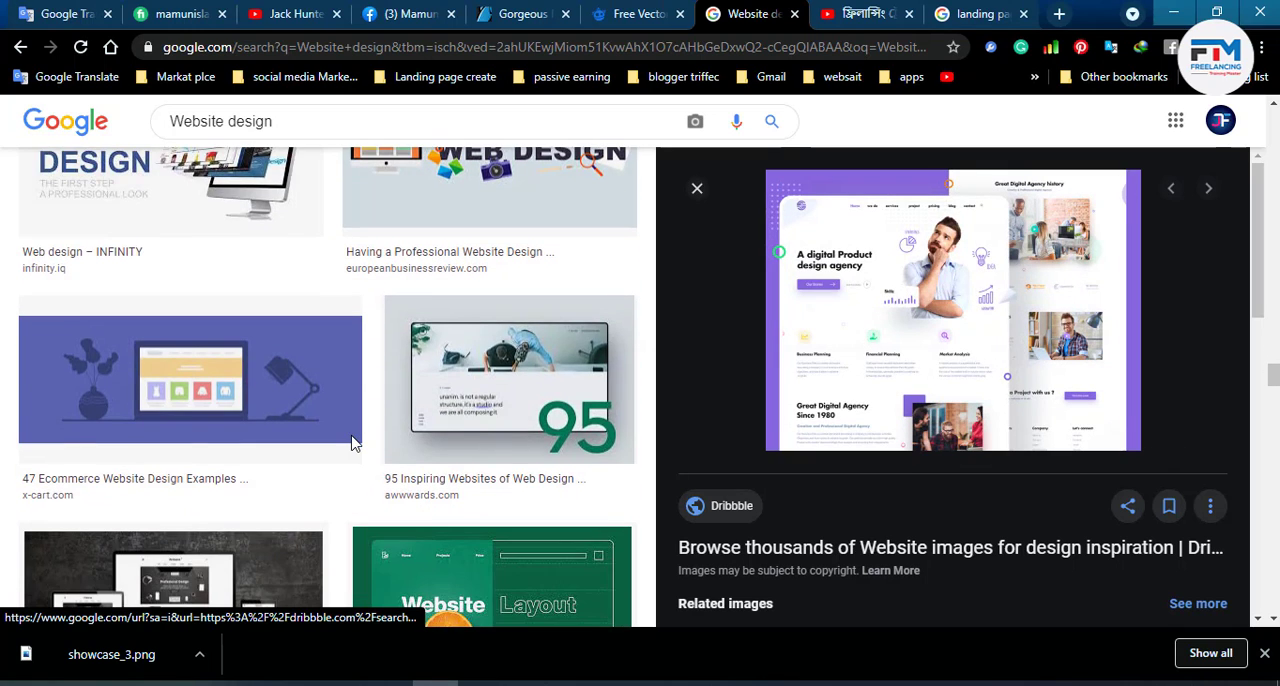
scroll(352, 443, down, 6)
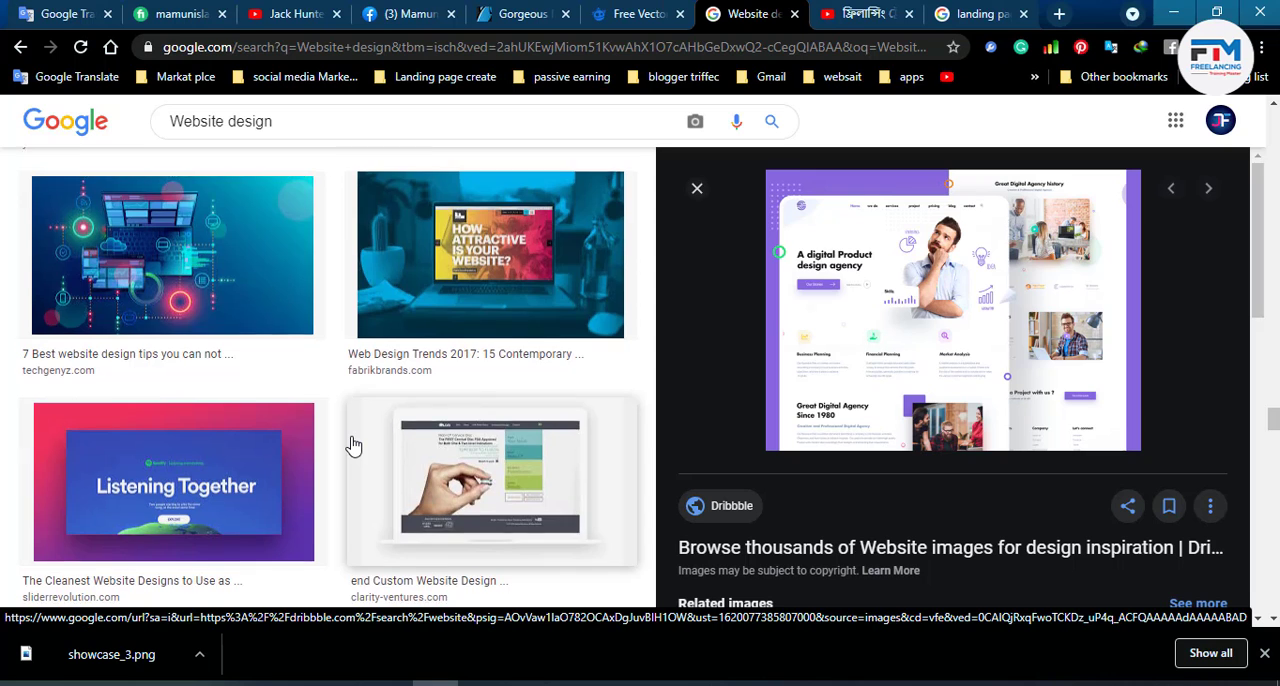
scroll(352, 443, down, 6)
scroll(352, 443, down, 7)
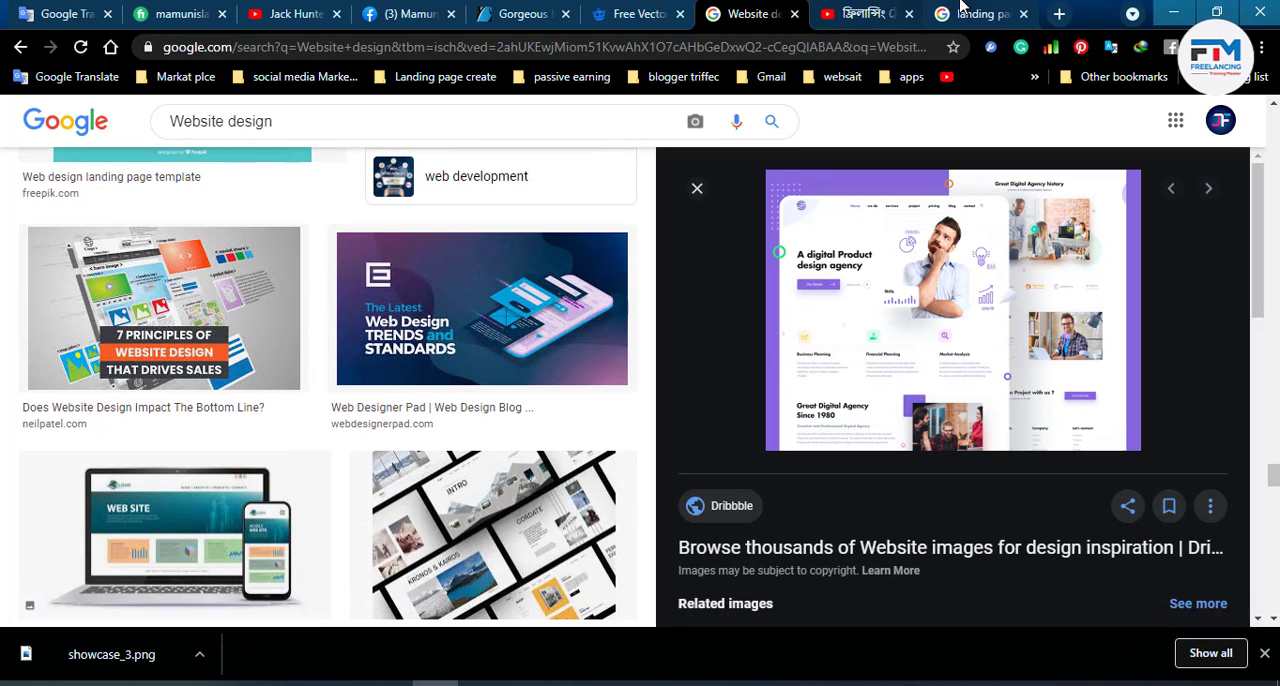
scroll(440, 482, down, 5)
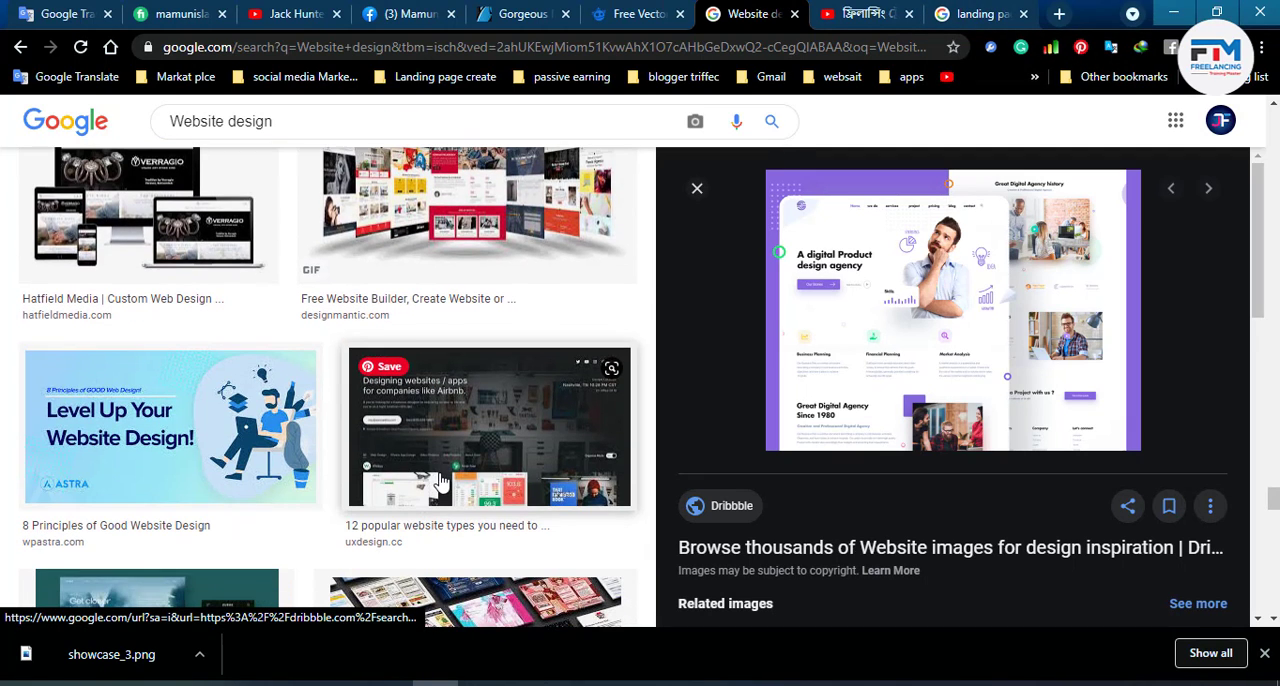
scroll(440, 482, down, 5)
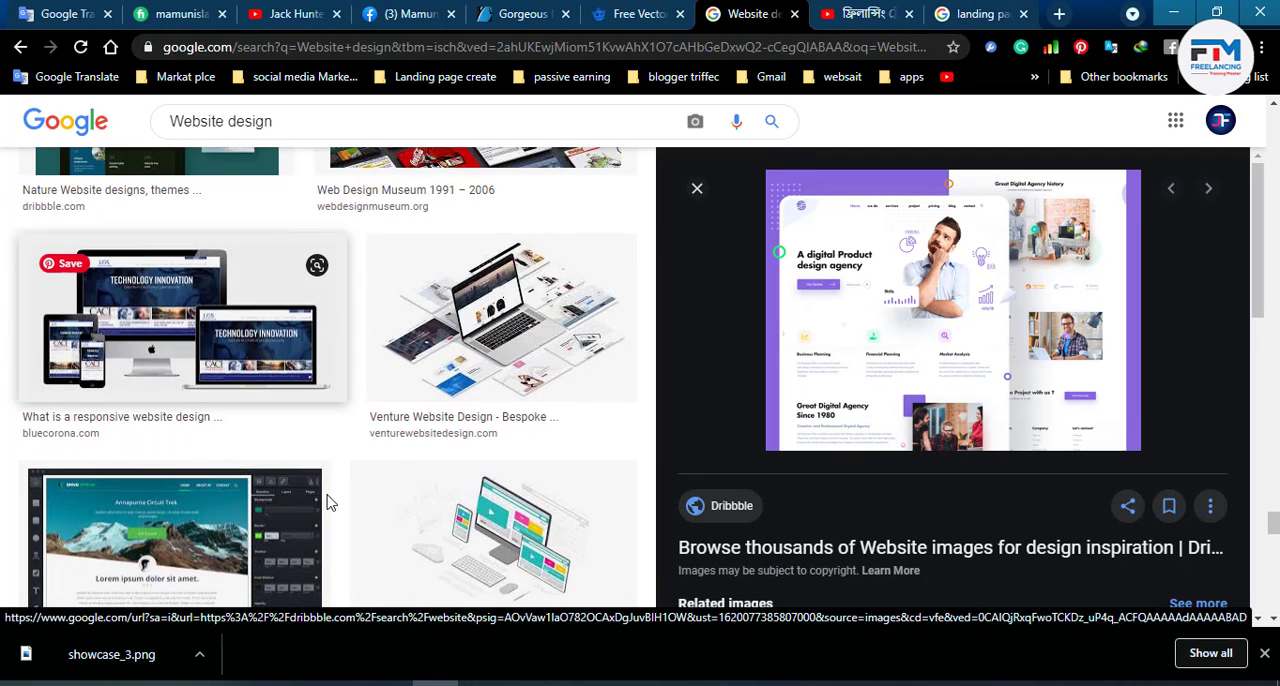
scroll(330, 502, down, 3)
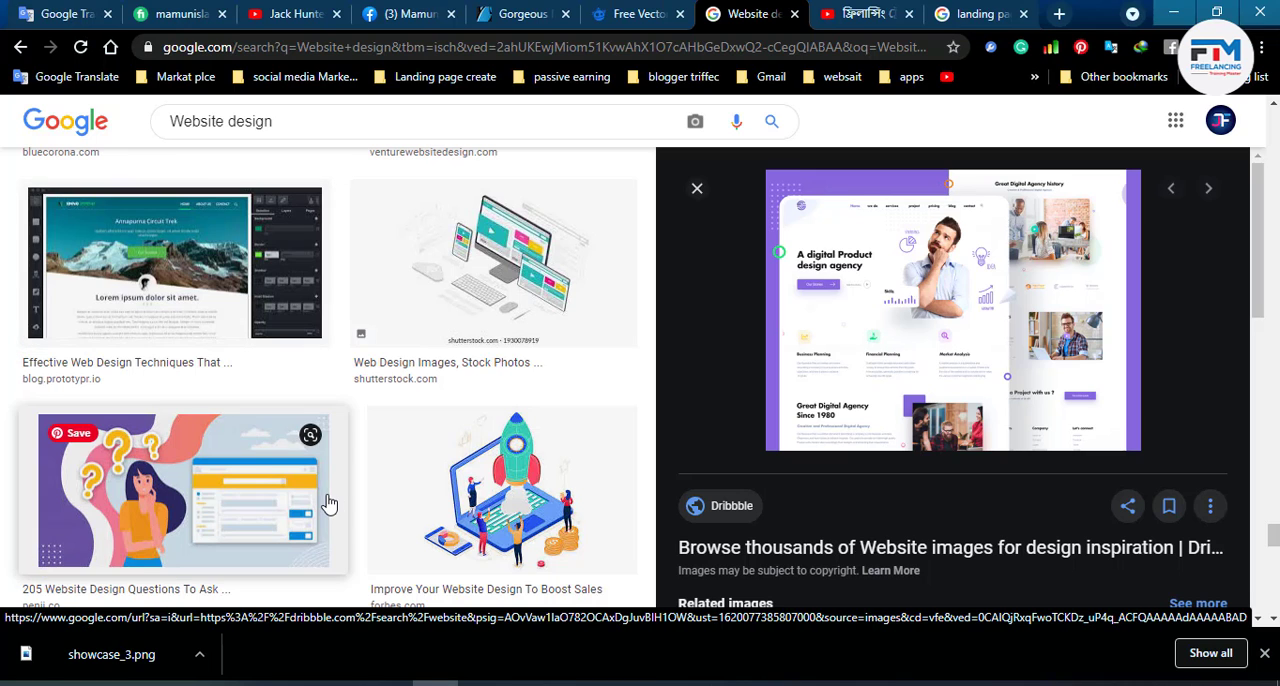
- Examine the Freepik email template page's related designs and the page footer of the newsletter template search
click(1059, 13)
click(580, 13)
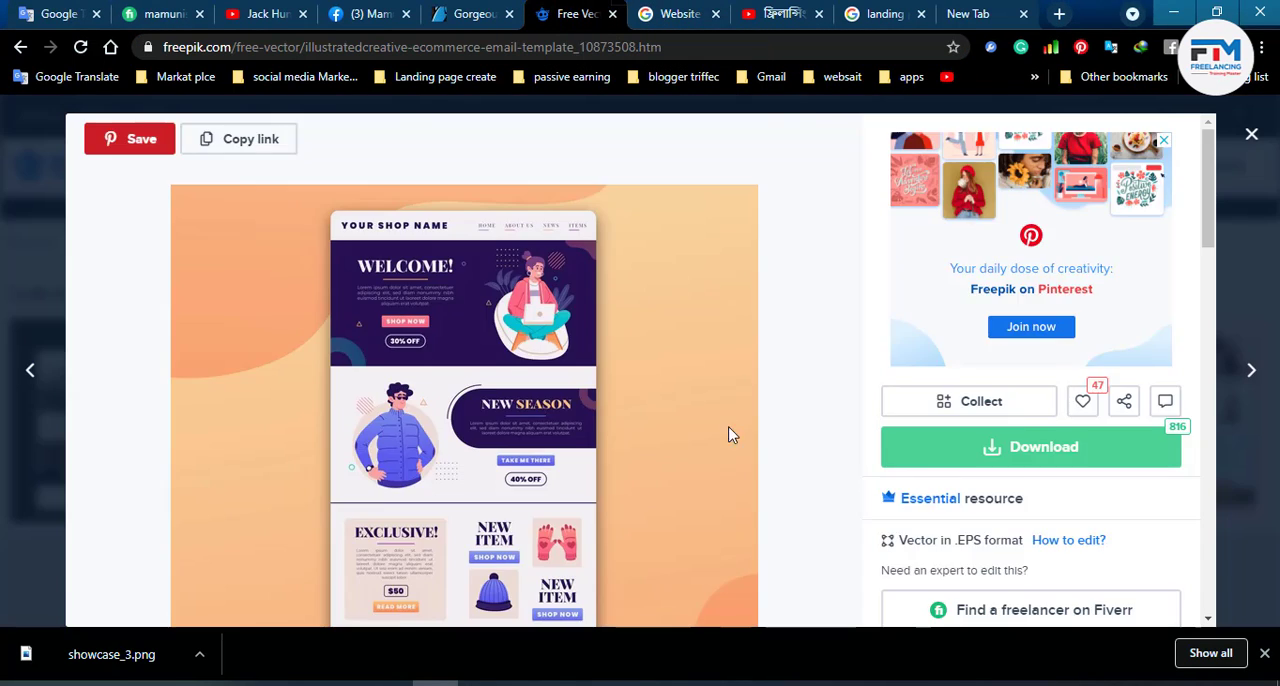
scroll(729, 434, down, 5)
scroll(740, 478, down, 10)
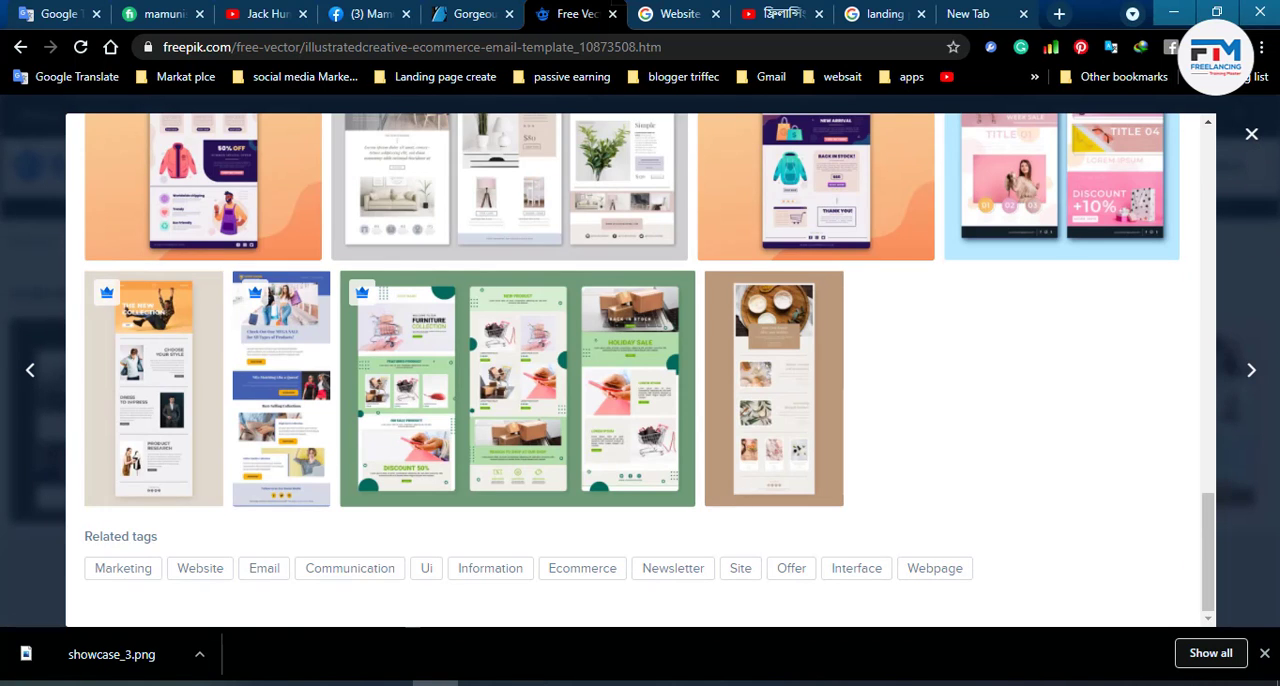
click(1275, 331)
drag(1274, 162, 1274, 588)
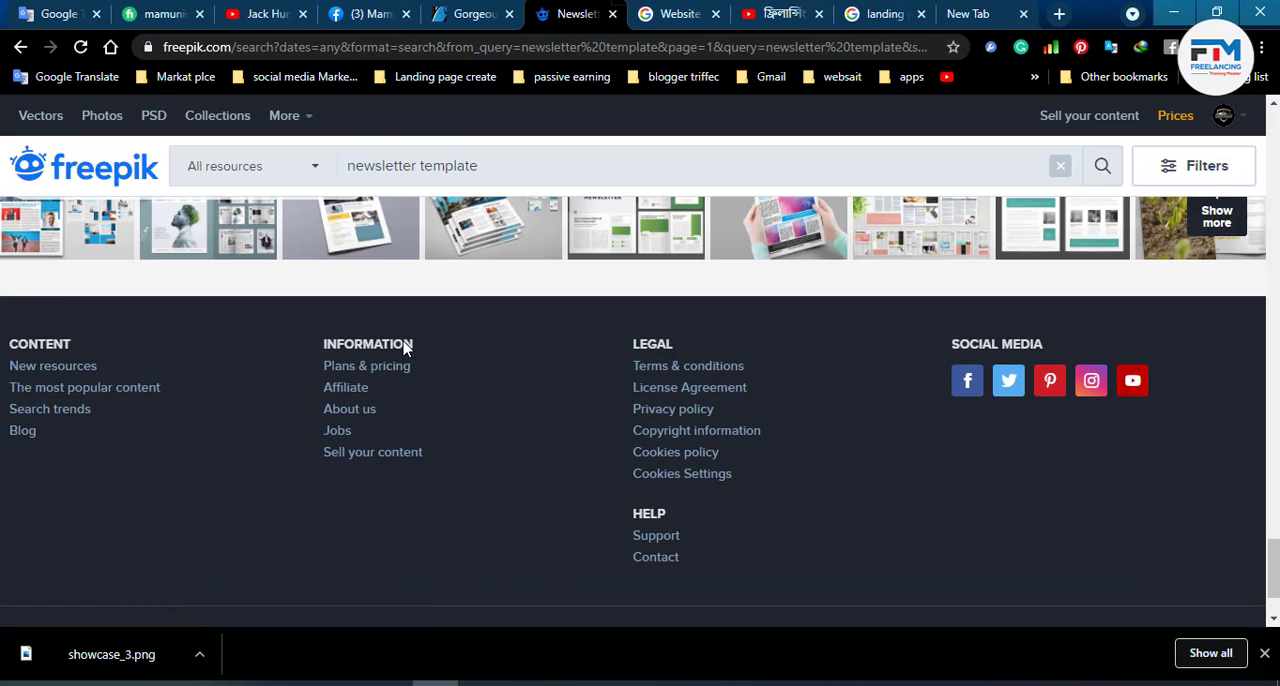
scroll(367, 423, down, 1)
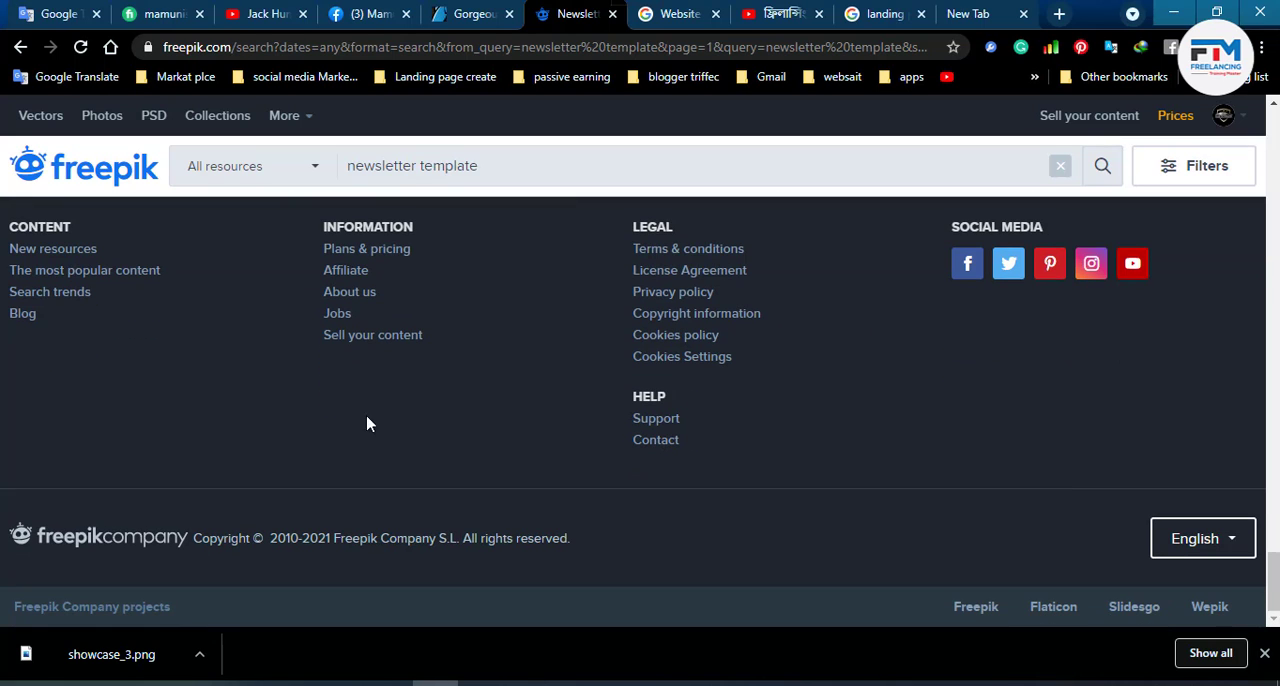
- Switch to Photoshop and add a lorem ipsum paragraph in a text box below the pricing cards, set to 14 pt
click(1190, 6)
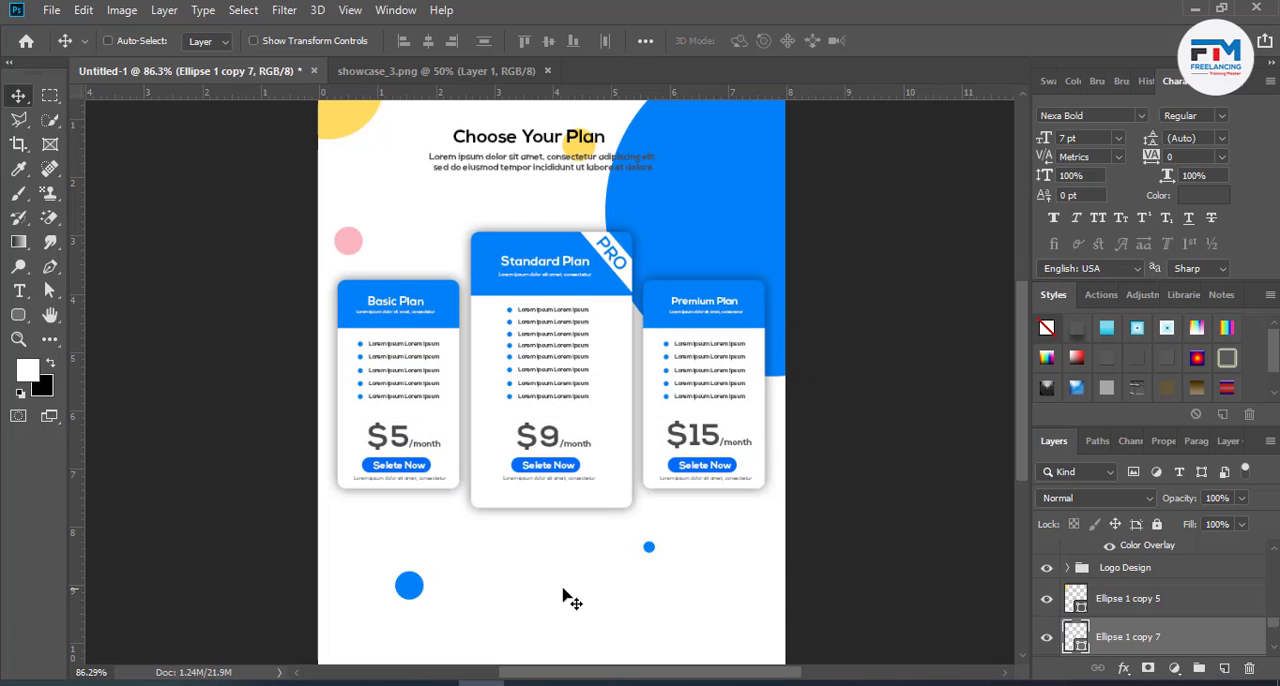
scroll(562, 592, down, 2)
scroll(548, 596, down, 1)
click(18, 291)
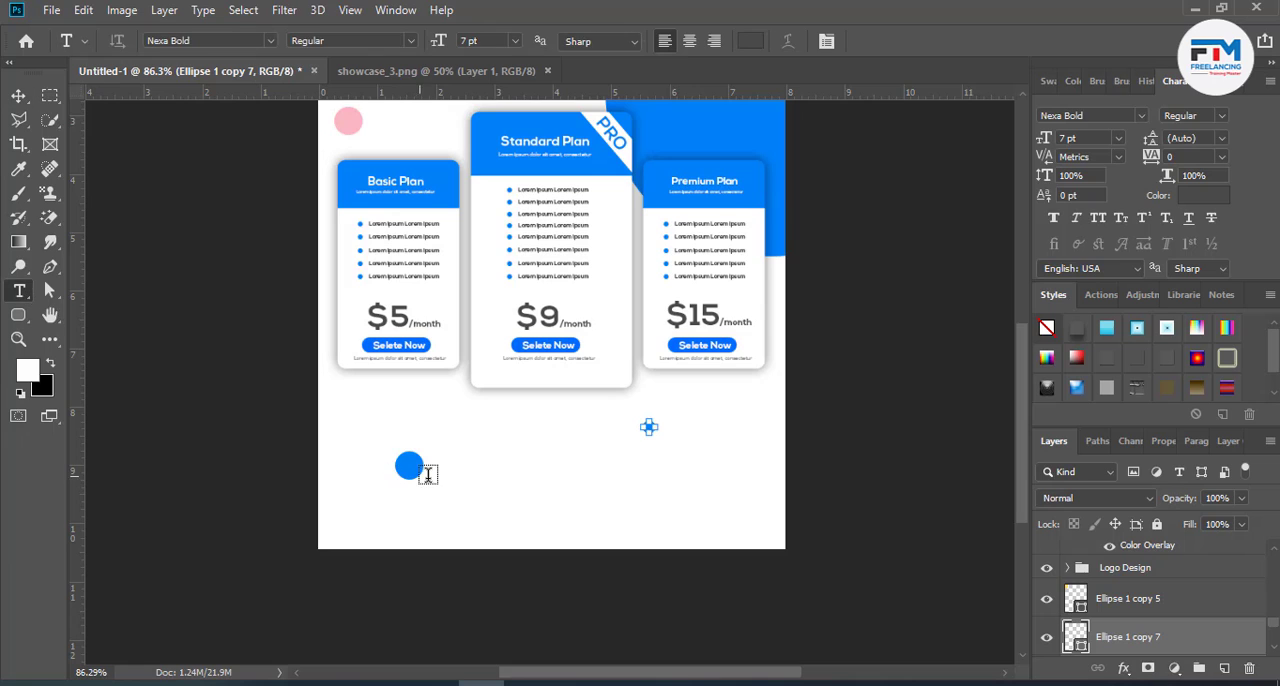
drag(490, 466, 785, 548)
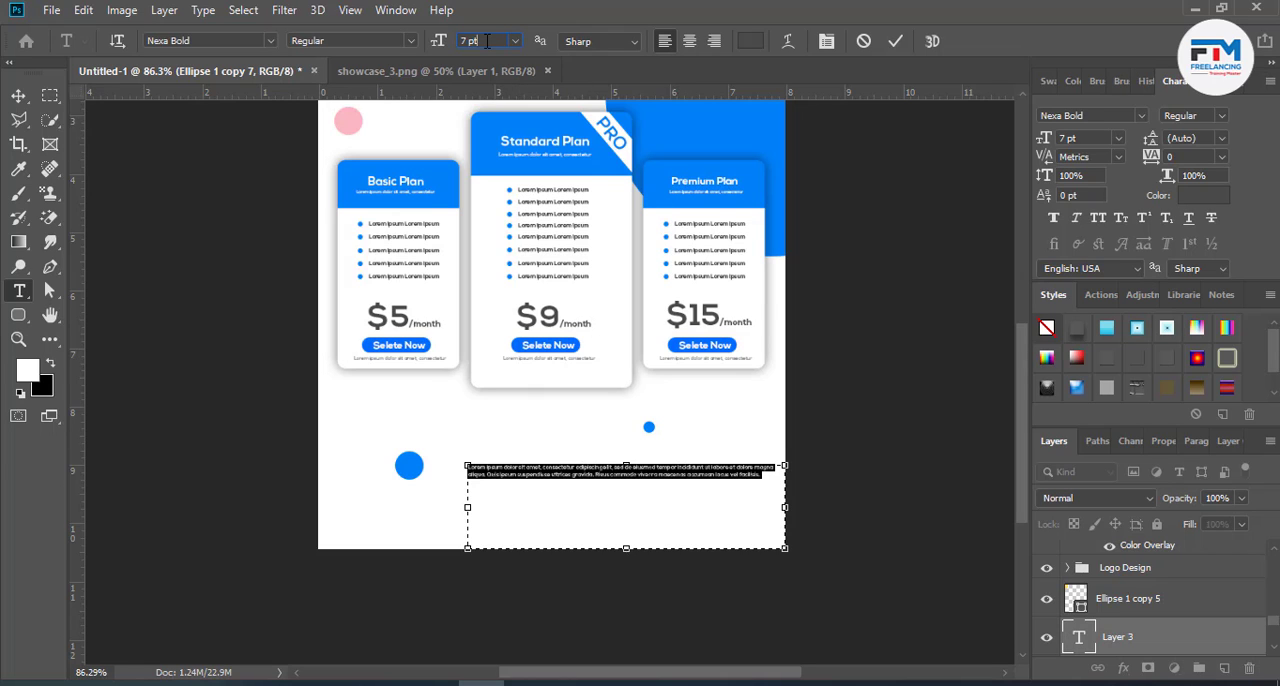
scroll(487, 41, up, 7)
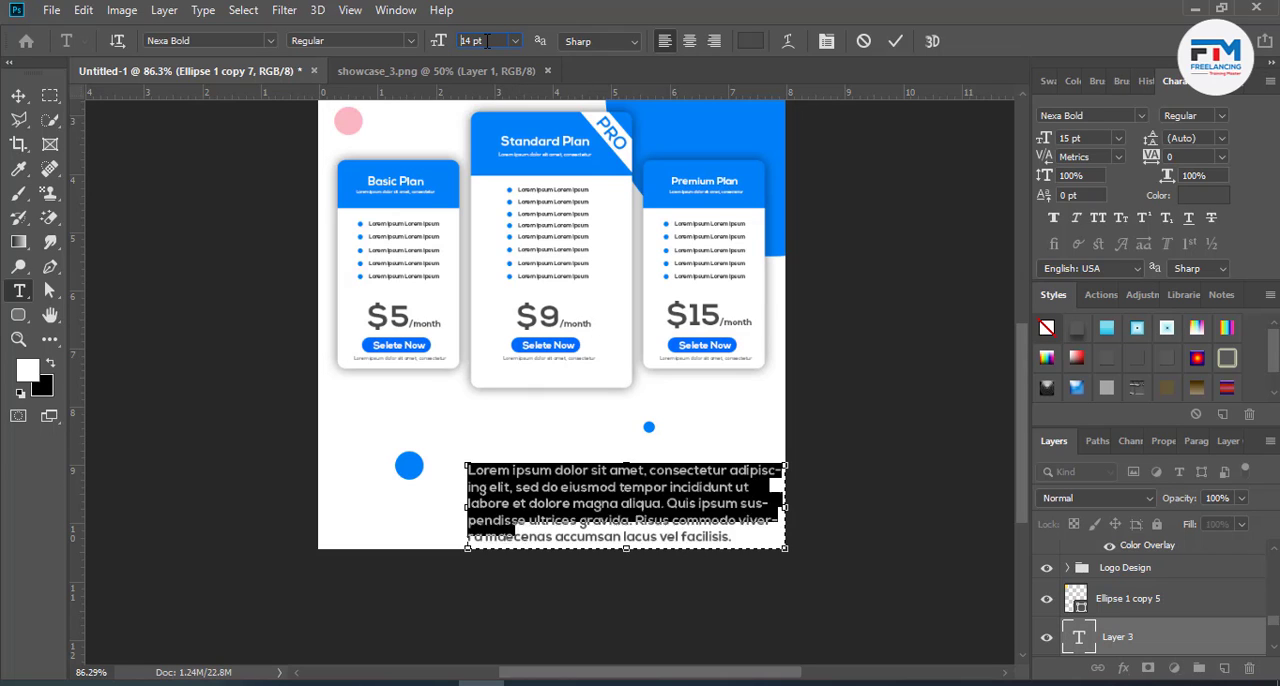
click(895, 41)
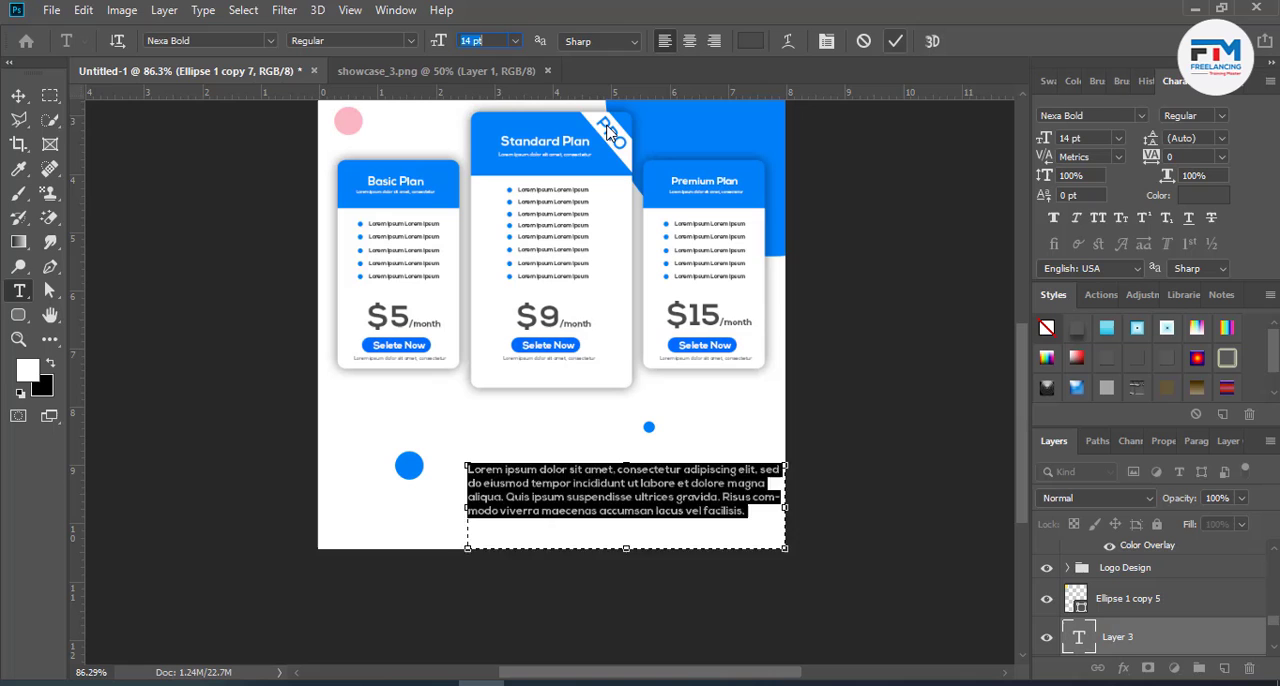
- Move the lorem ipsum paragraph left and slightly up so it sits roughly centred below the pricing cards
click(19, 98)
drag(541, 459, 496, 477)
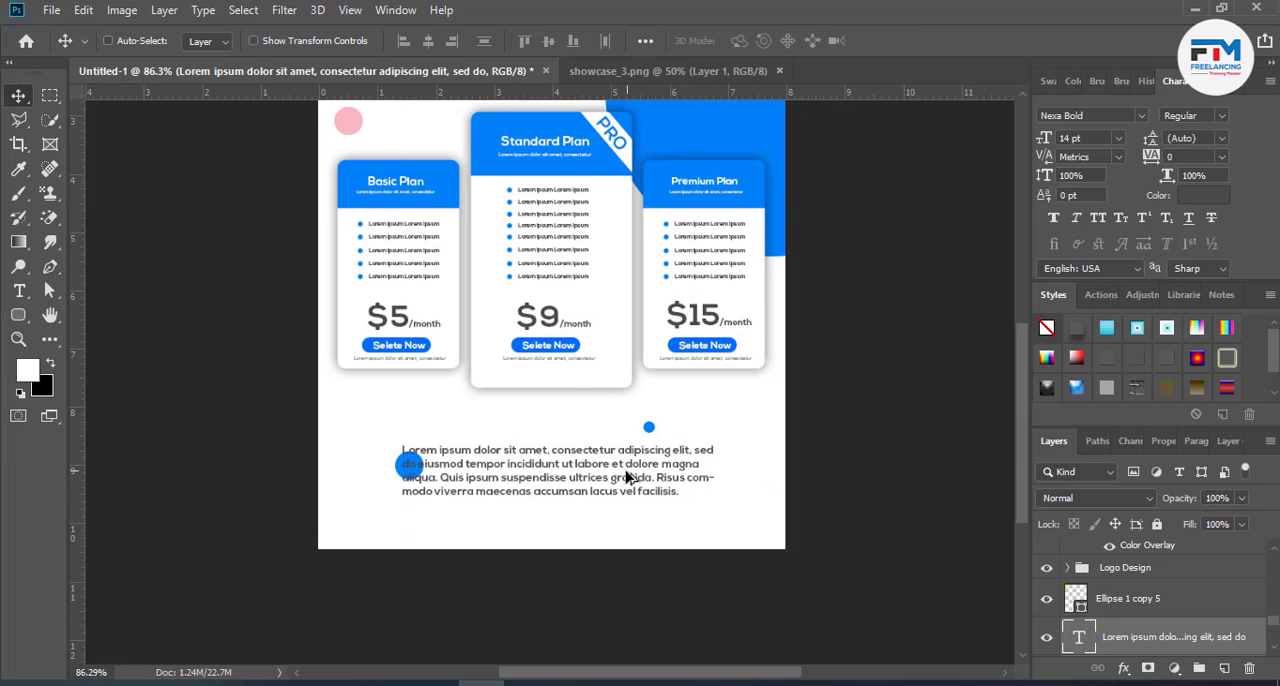
scroll(627, 477, down, 3)
scroll(600, 457, up, 1)
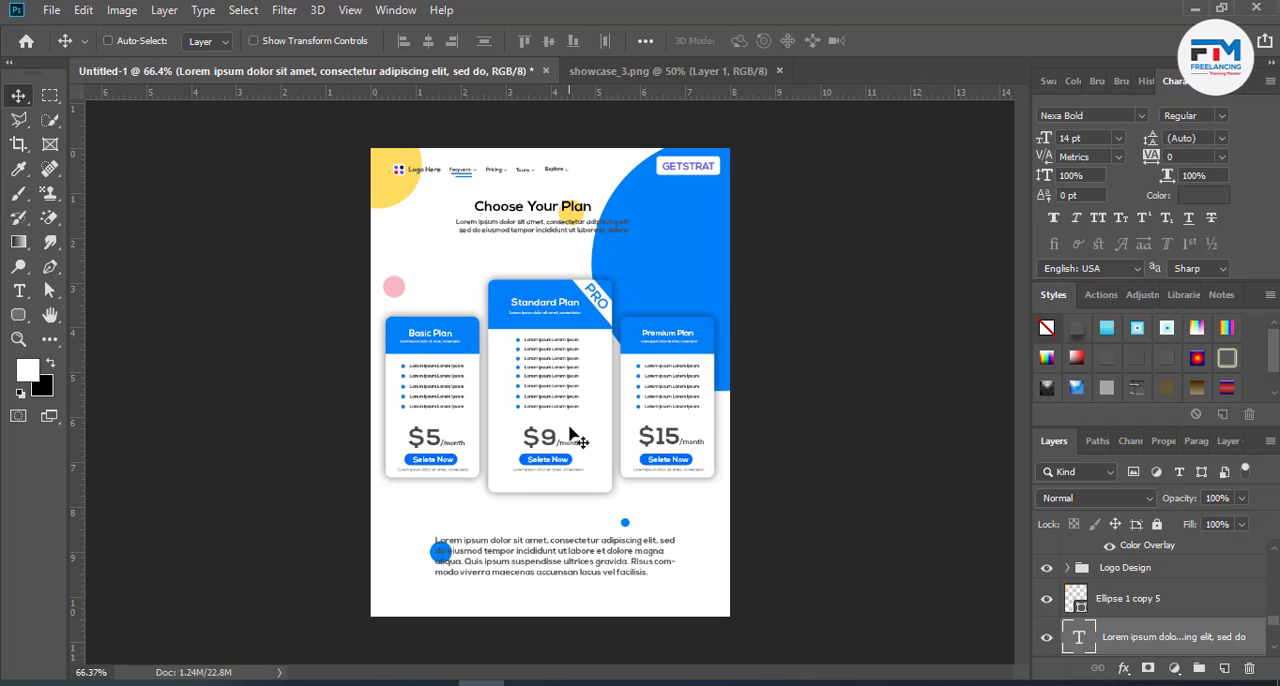